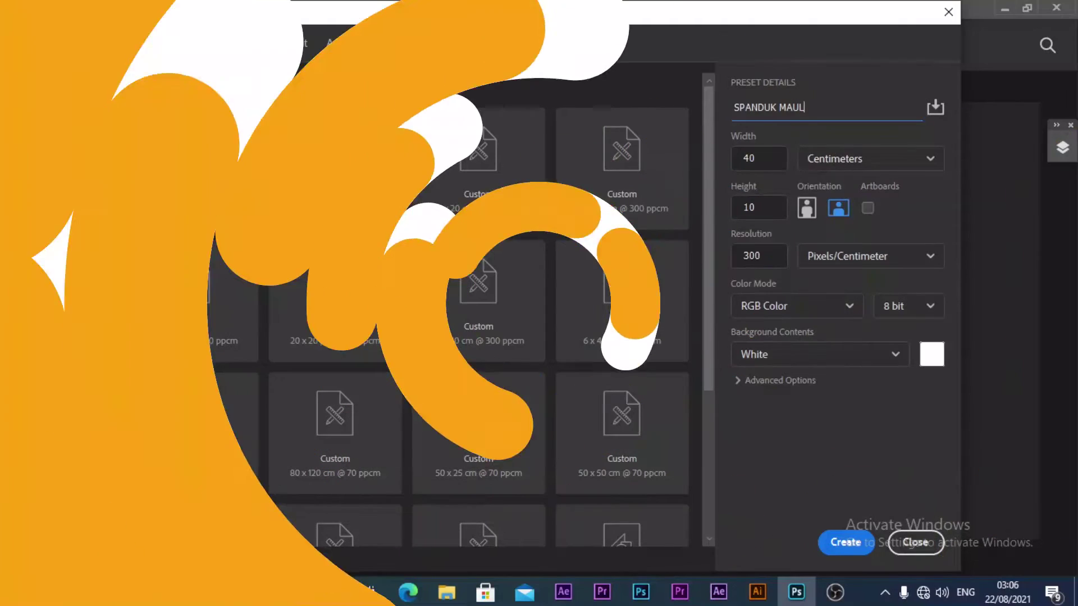
Create a white 40 × 10 cm, 300 px/cm document named SPANDUK MAULID NABI 2021-1443
text(LID NABI)
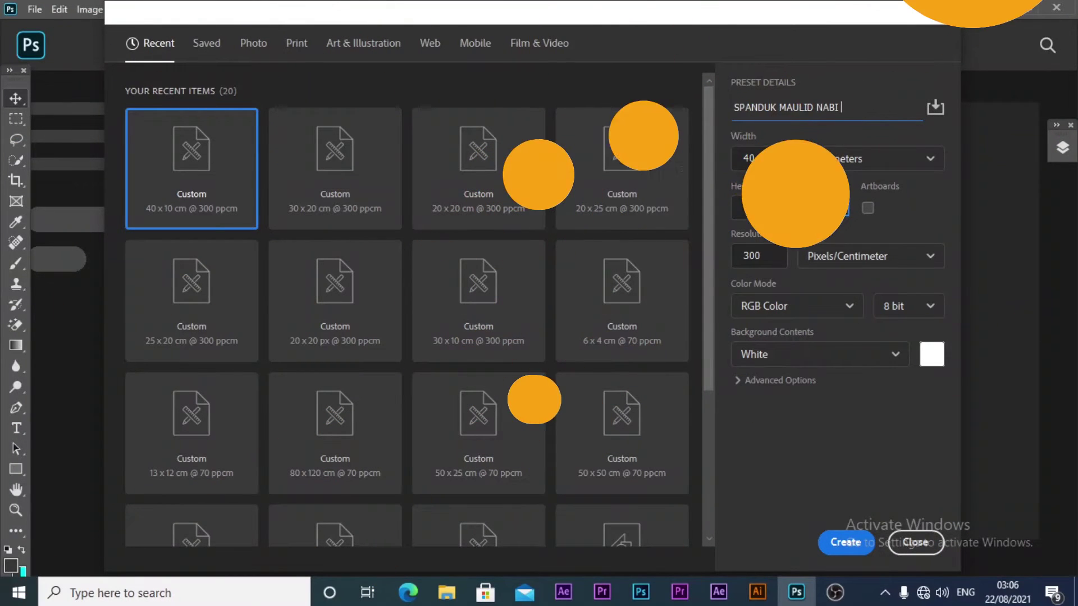
text( 2021-1443)
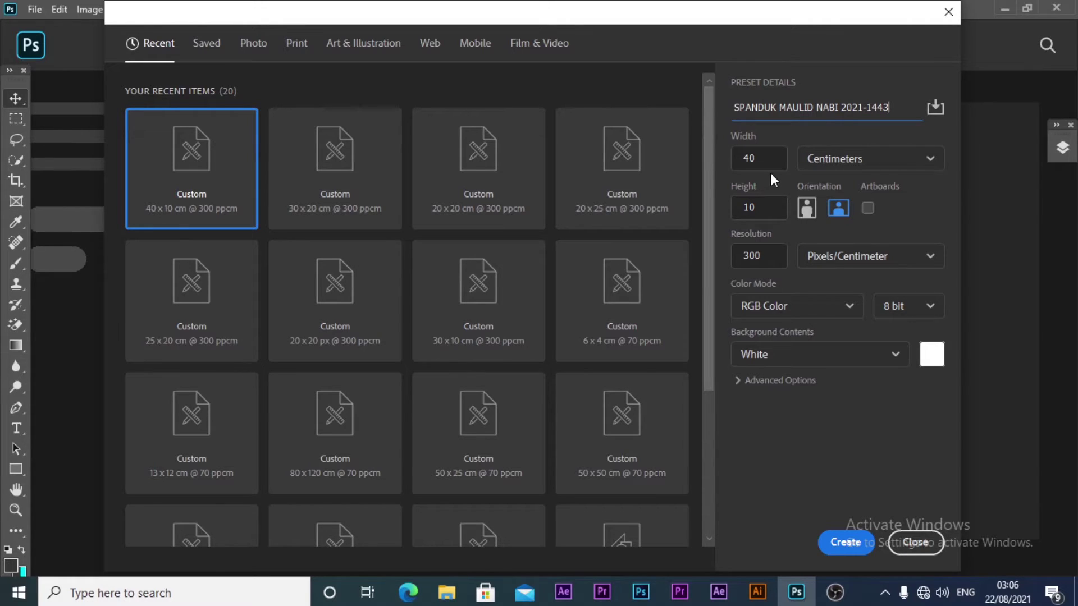
drag(768, 161, 732, 161)
drag(757, 207, 742, 209)
drag(773, 257, 723, 264)
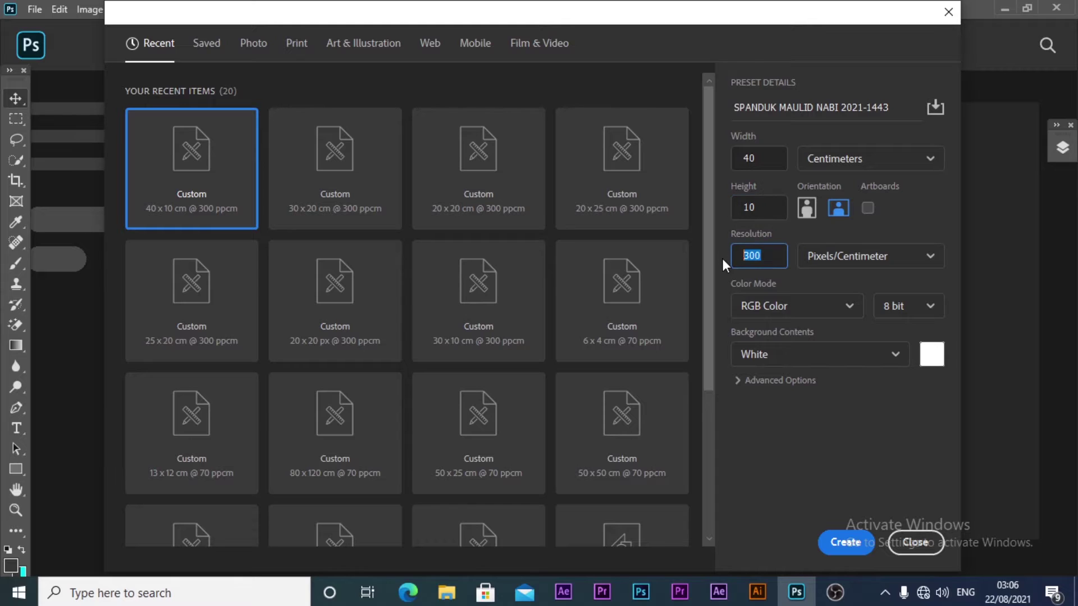
text(30)
text(0)
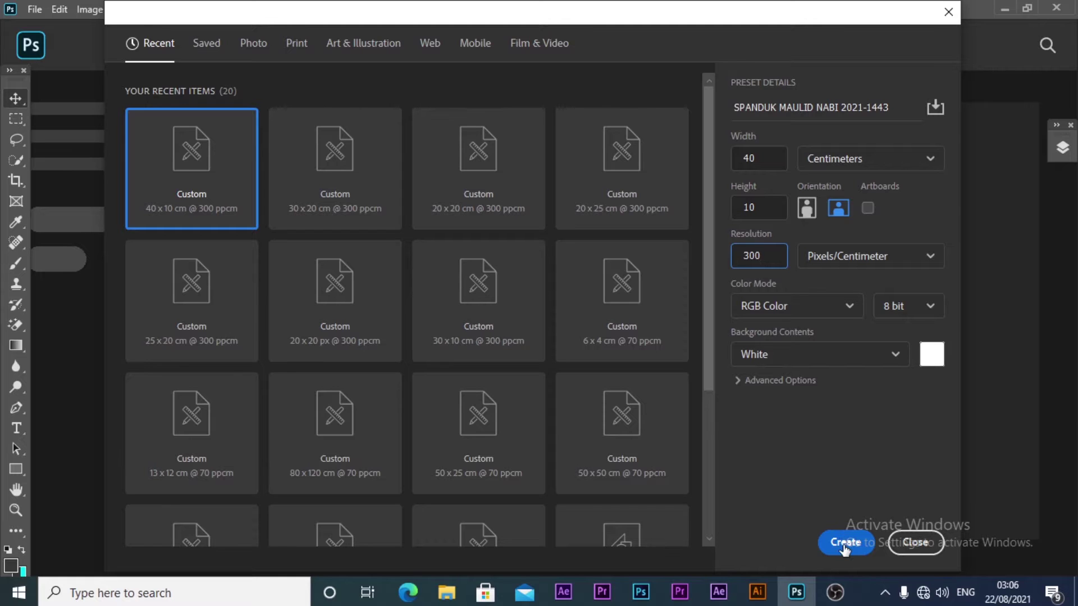
click(845, 543)
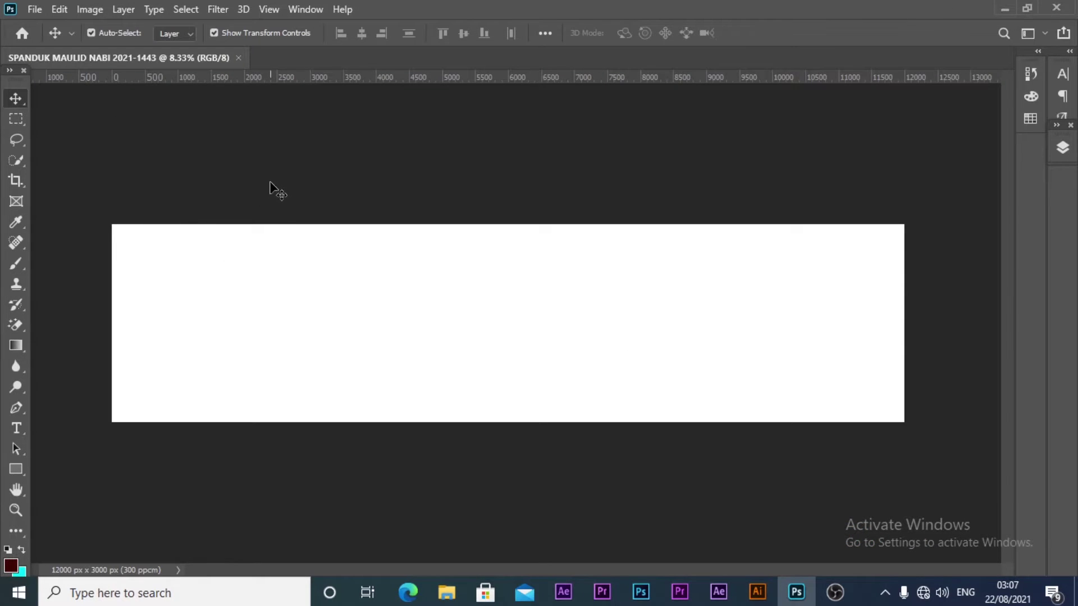
click(272, 152)
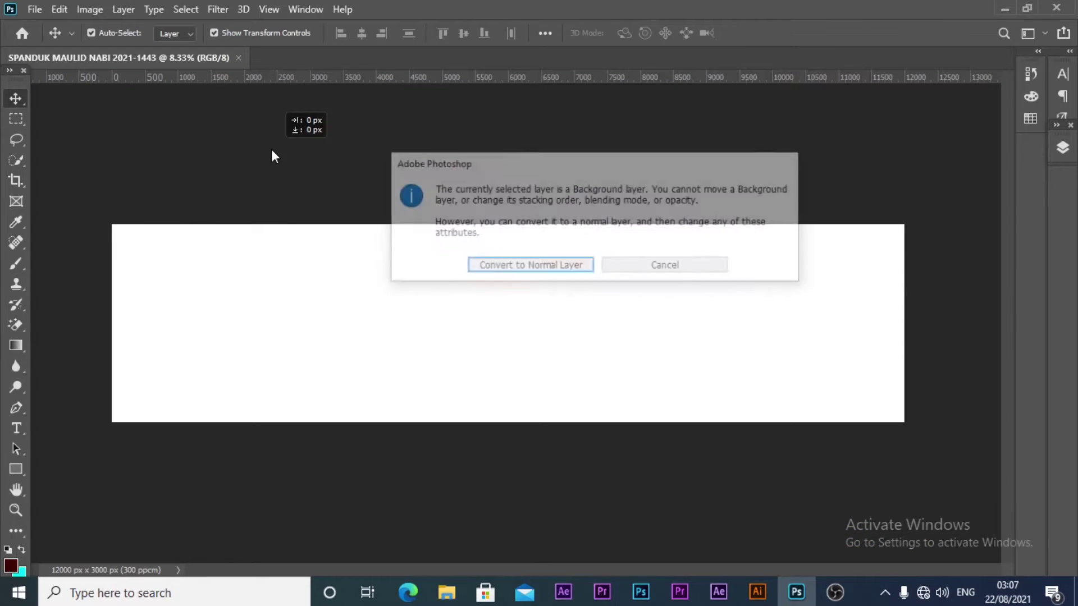
click(688, 273)
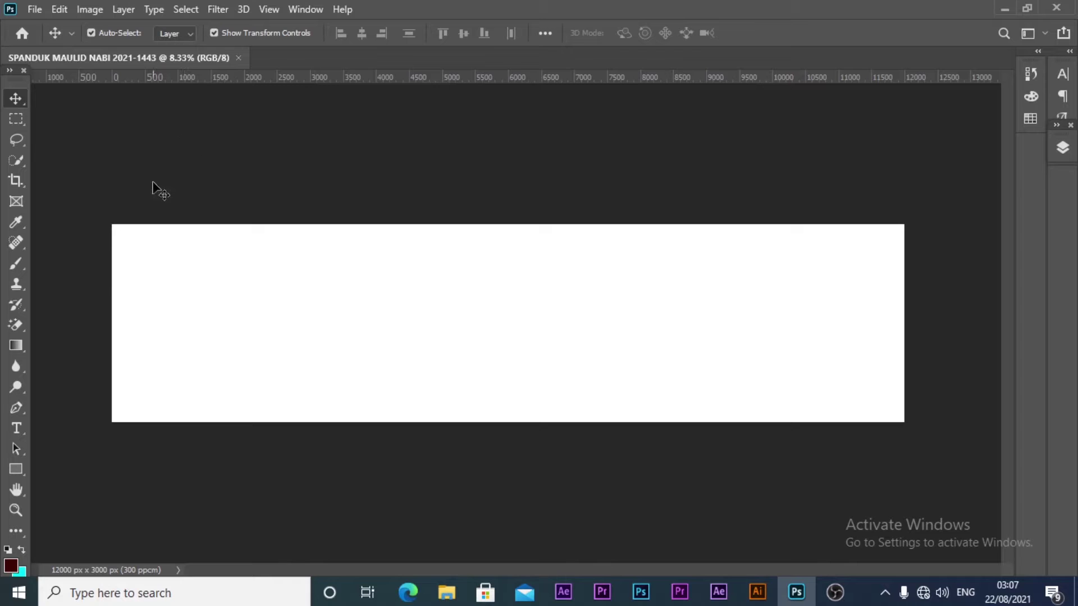
Browse to the Materi Spanduk Ramadhan 1442 TUTORiduan folder and drag image d into the banner
click(447, 594)
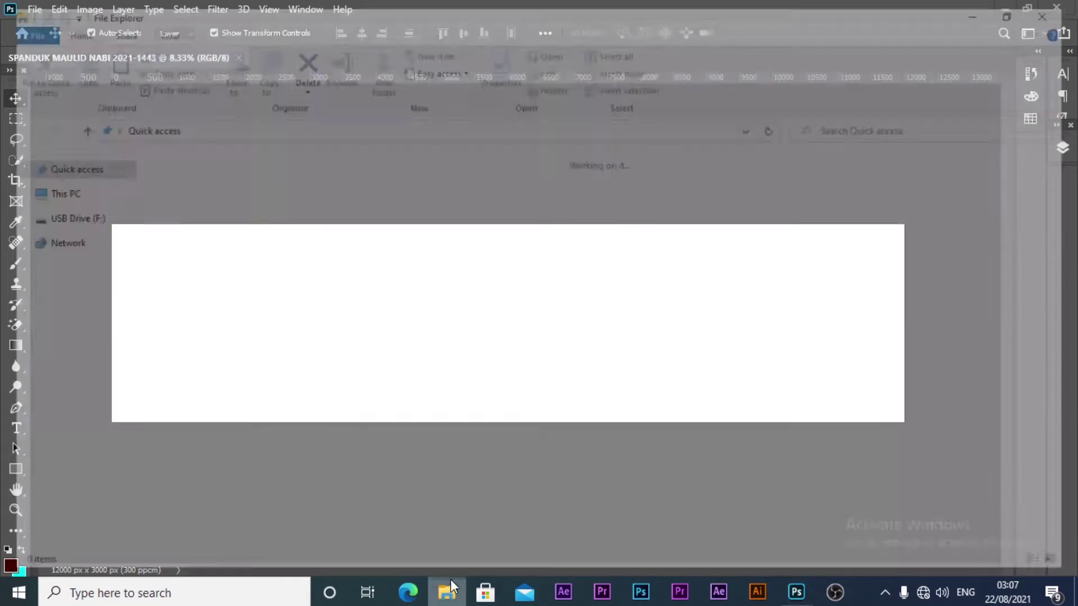
click(73, 306)
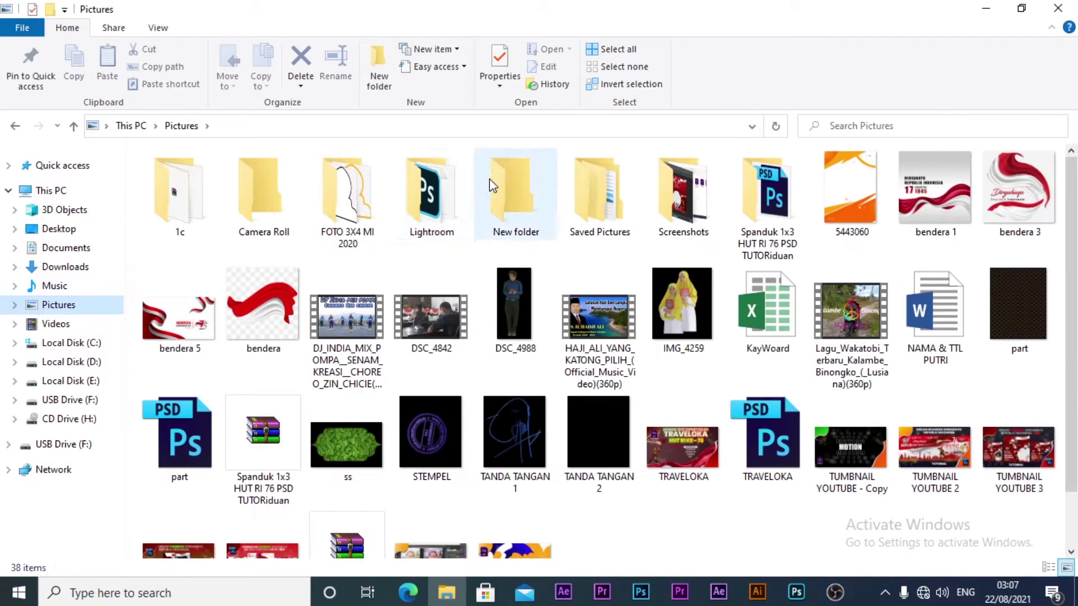
double_click(429, 191)
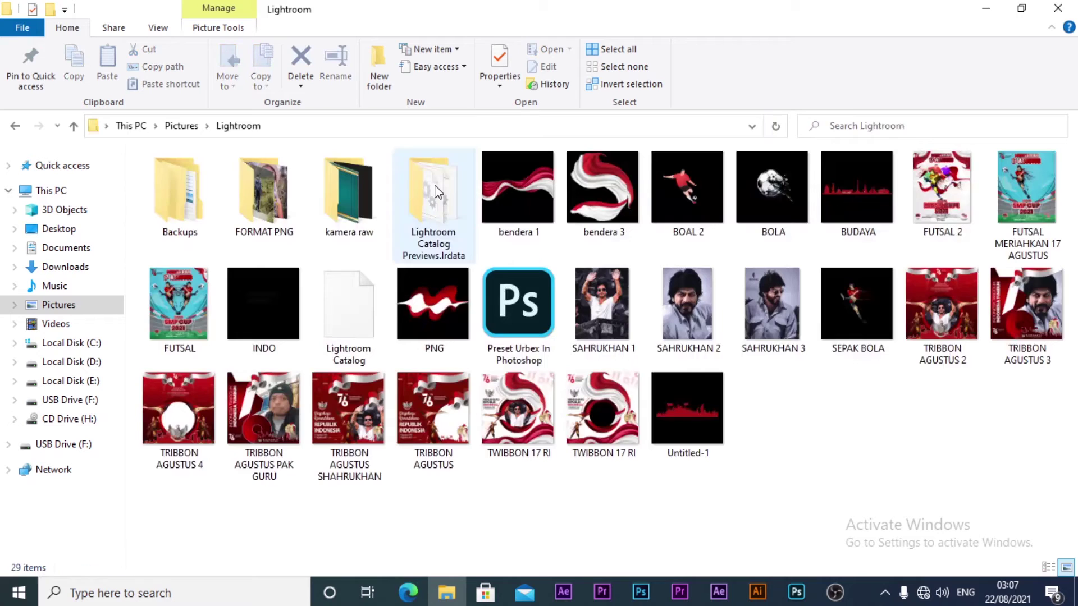
double_click(340, 201)
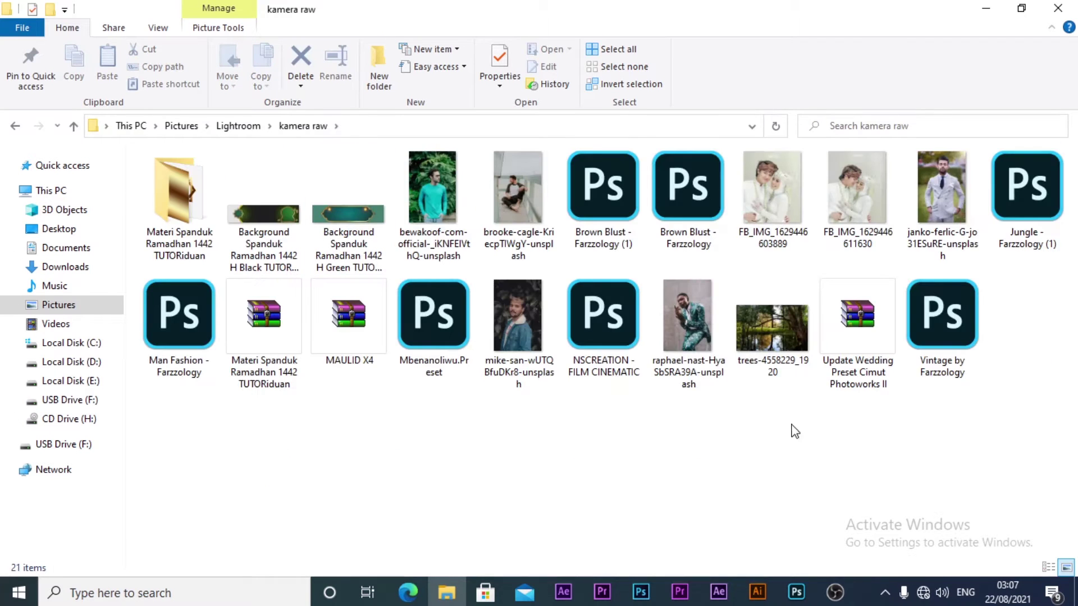
double_click(170, 181)
drag(528, 221, 548, 353)
Commit the placed gold shape d and stretch it to the banner's full height
click(769, 35)
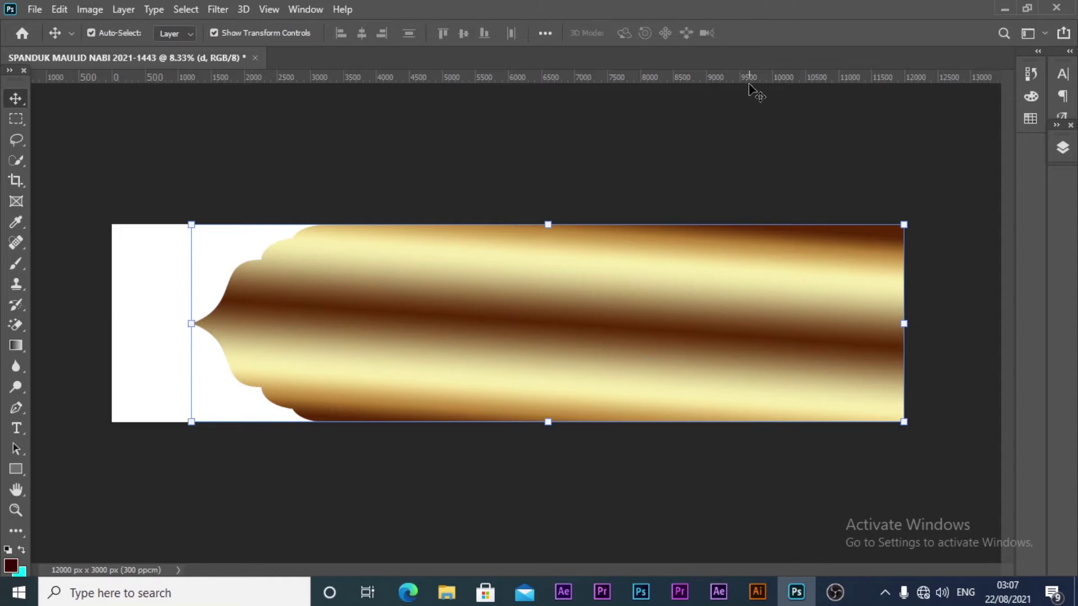
click(548, 225)
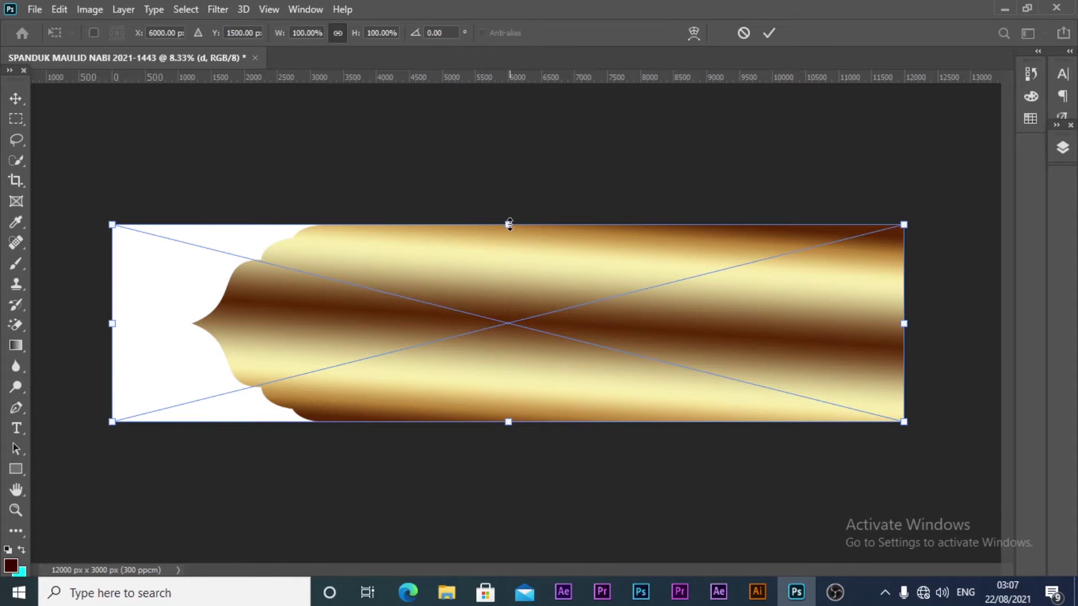
drag(509, 224, 510, 216)
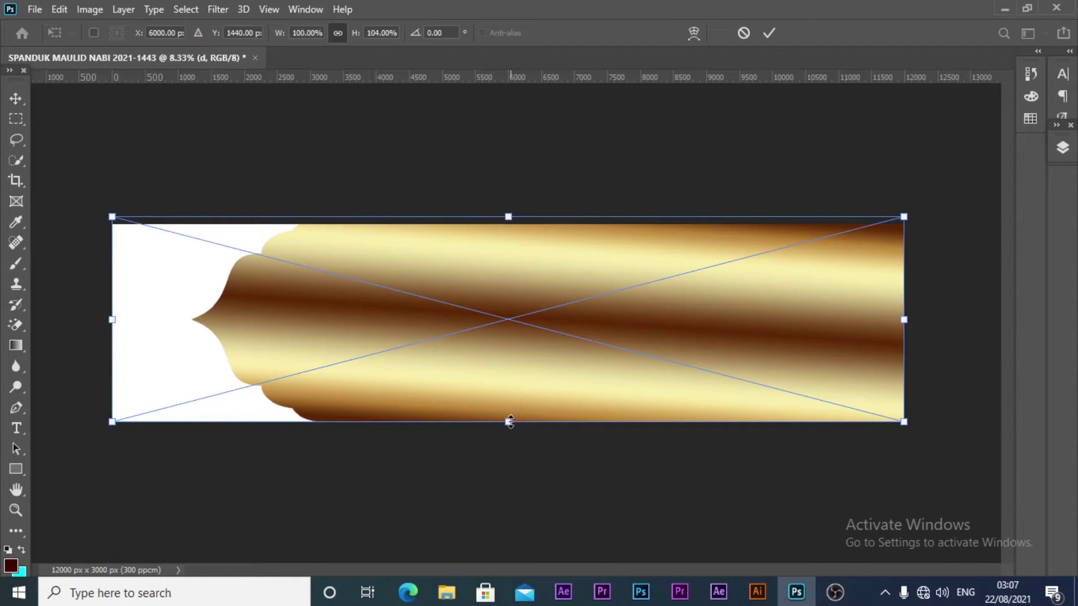
drag(509, 422, 509, 430)
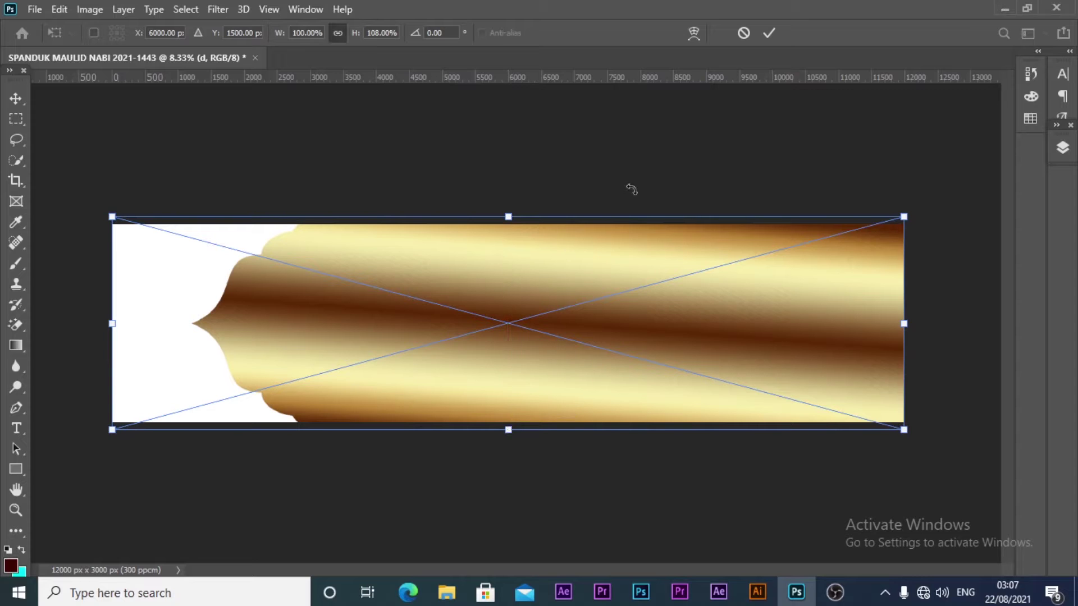
click(768, 33)
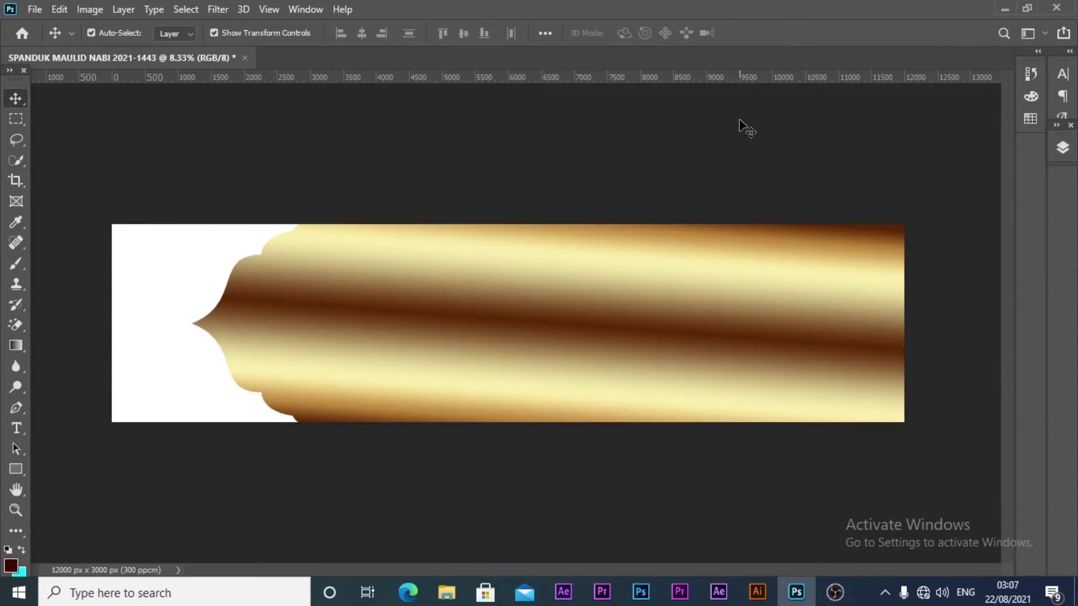
Duplicate layer d with Copy and Paste Special, shifting the copy right
click(816, 346)
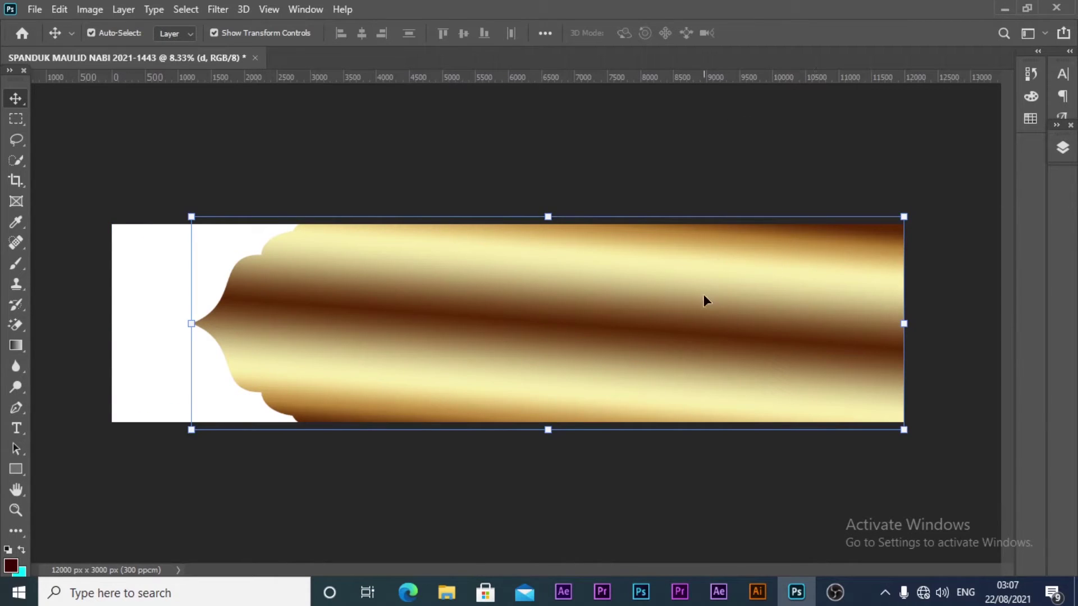
click(59, 9)
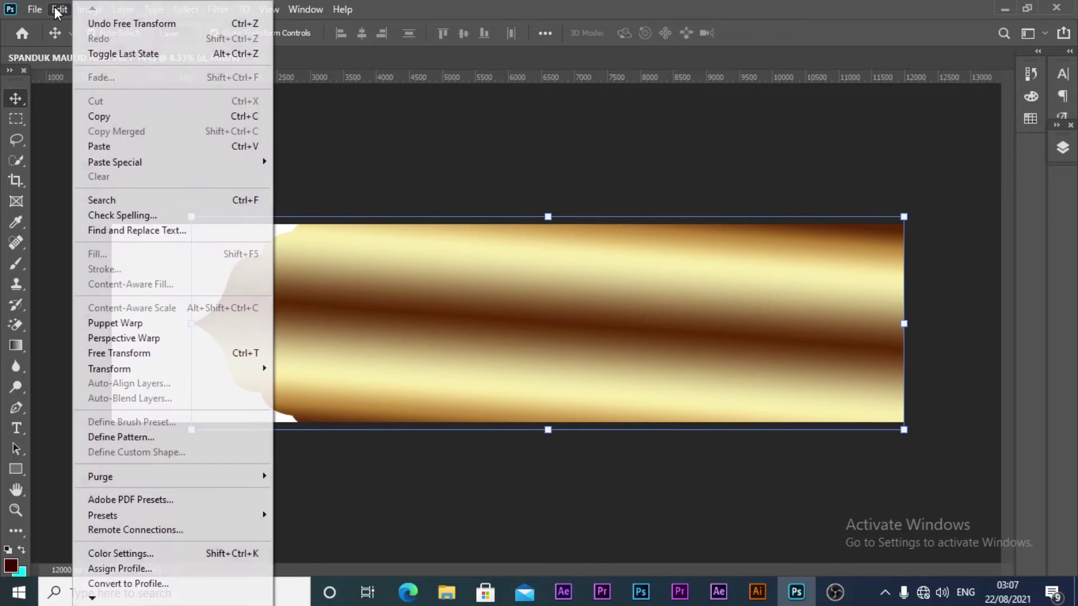
click(116, 117)
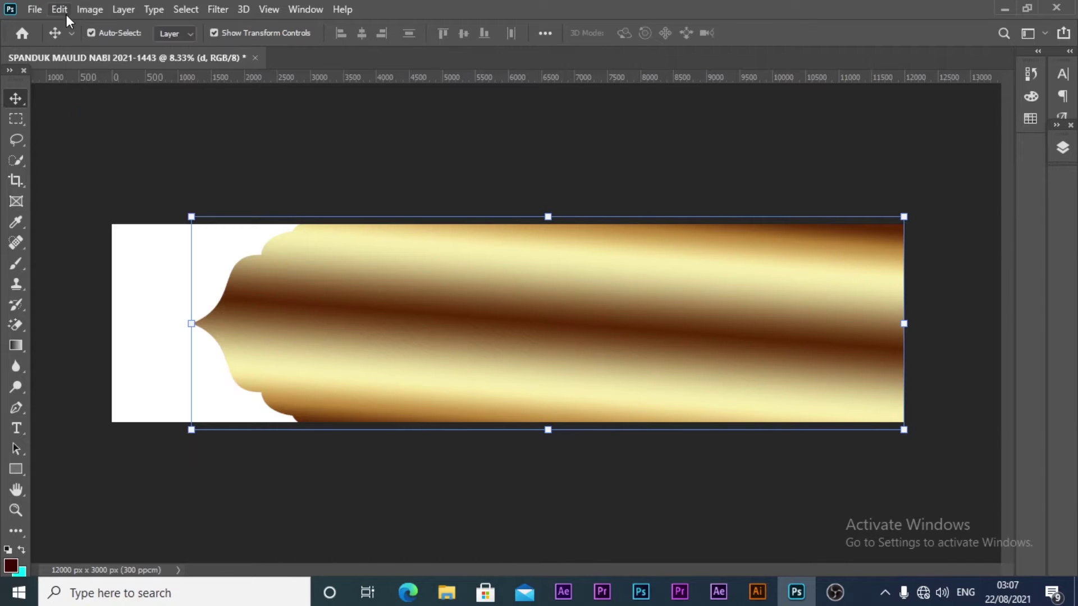
click(66, 14)
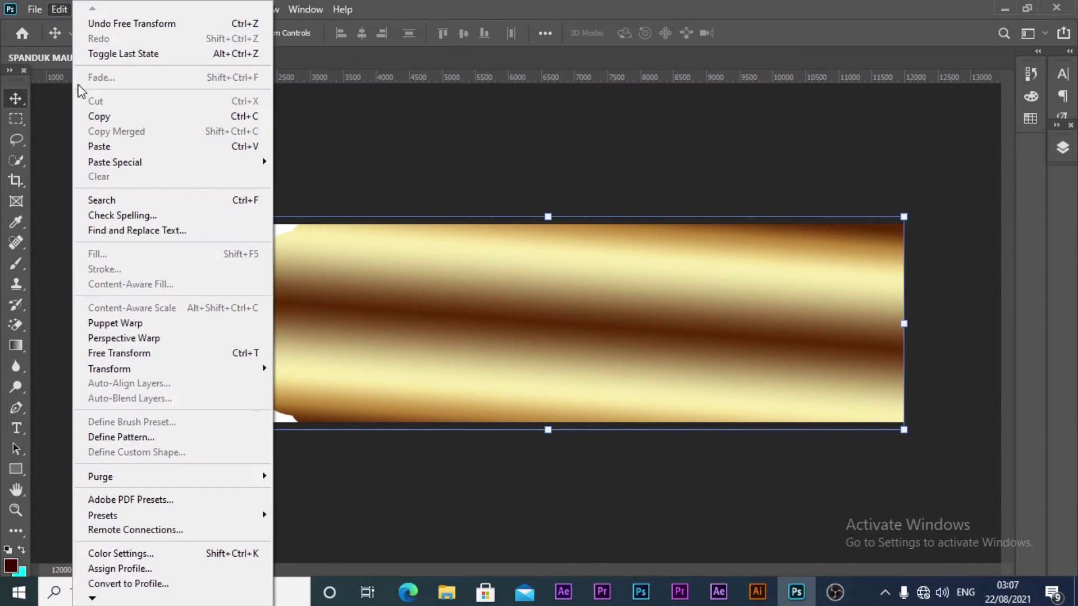
click(112, 146)
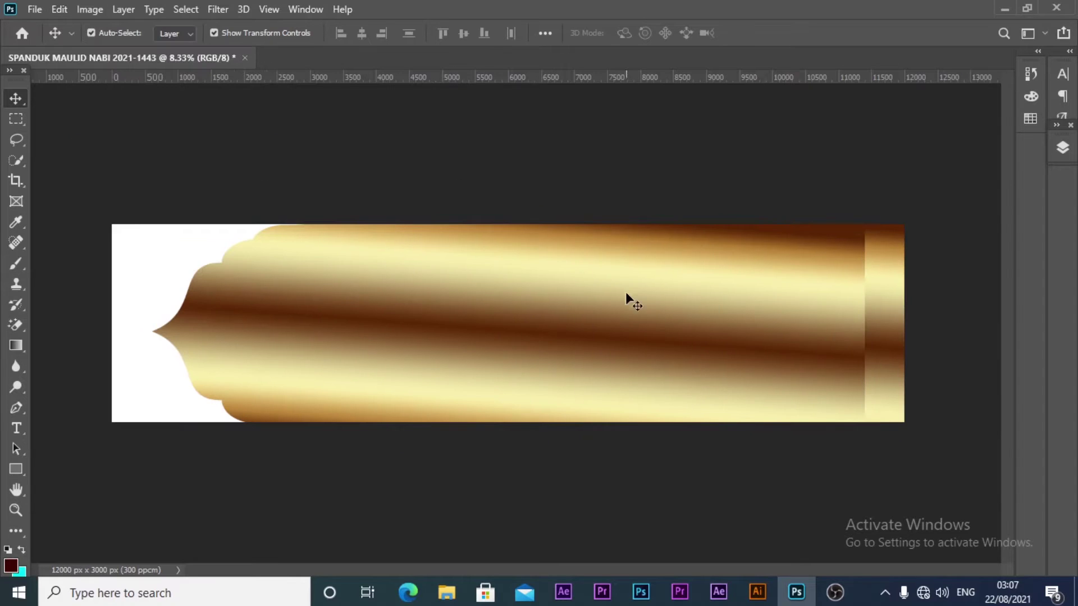
mouse_move(626, 293)
mouse_down()
mouse_move(668, 298)
mouse_move(664, 287)
mouse_up()
click(667, 142)
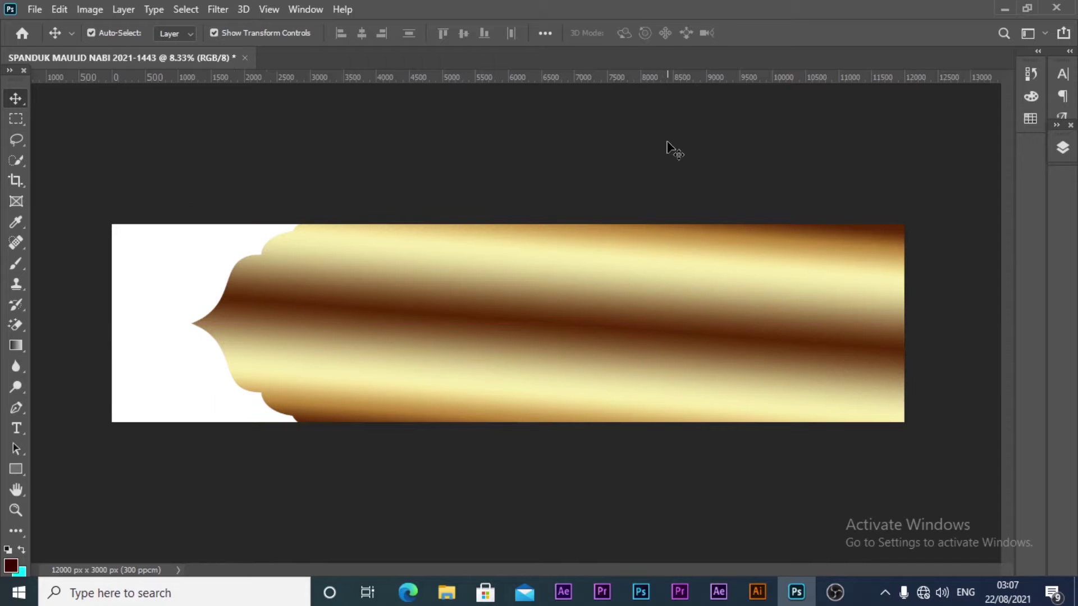
click(1063, 149)
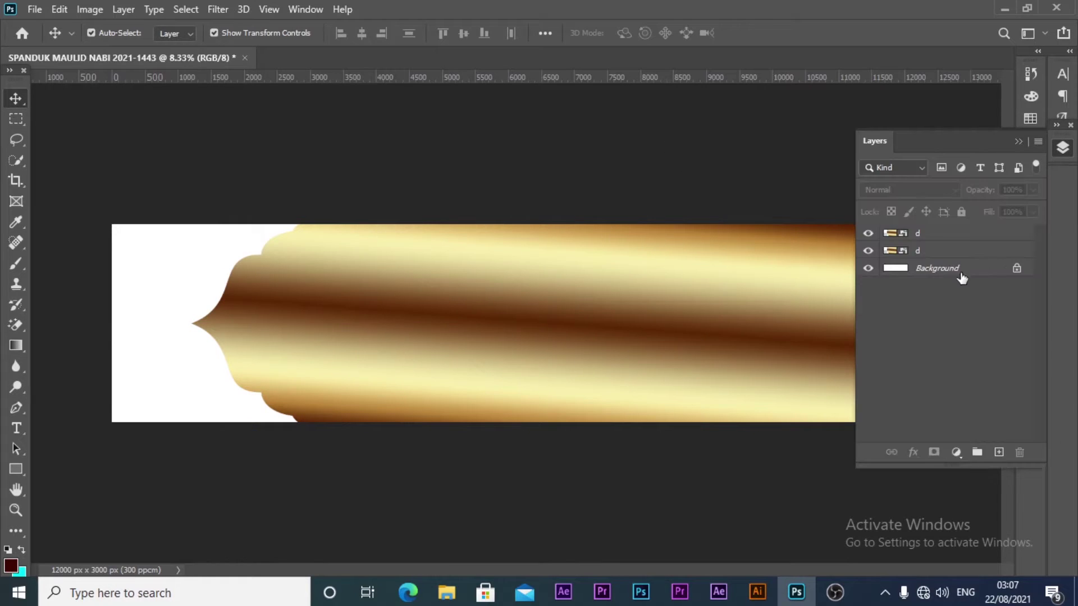
click(967, 251)
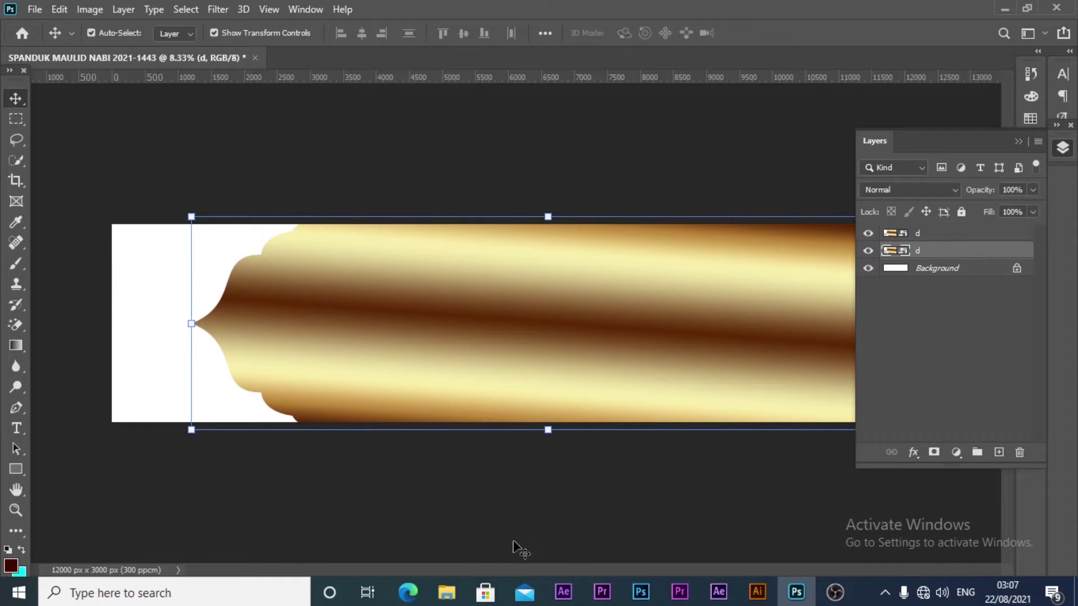
click(463, 532)
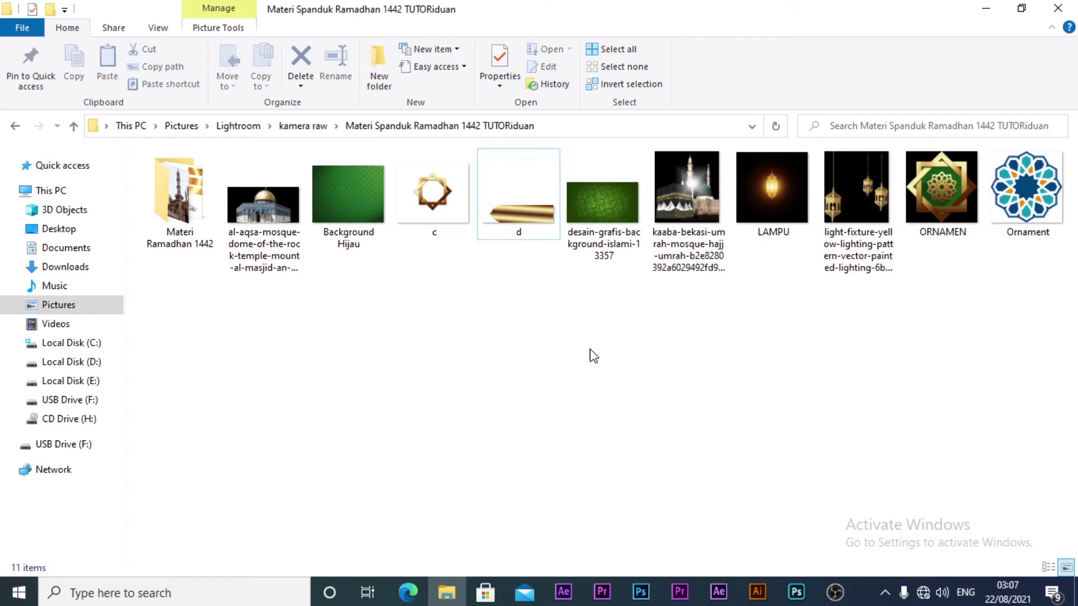
Drag desain-grafis-background-islami-13357 from Explorer onto the banner canvas
mouse_move(600, 204)
mouse_down()
mouse_move(833, 600)
mouse_move(806, 598)
mouse_move(989, 70)
mouse_up()
click(987, 8)
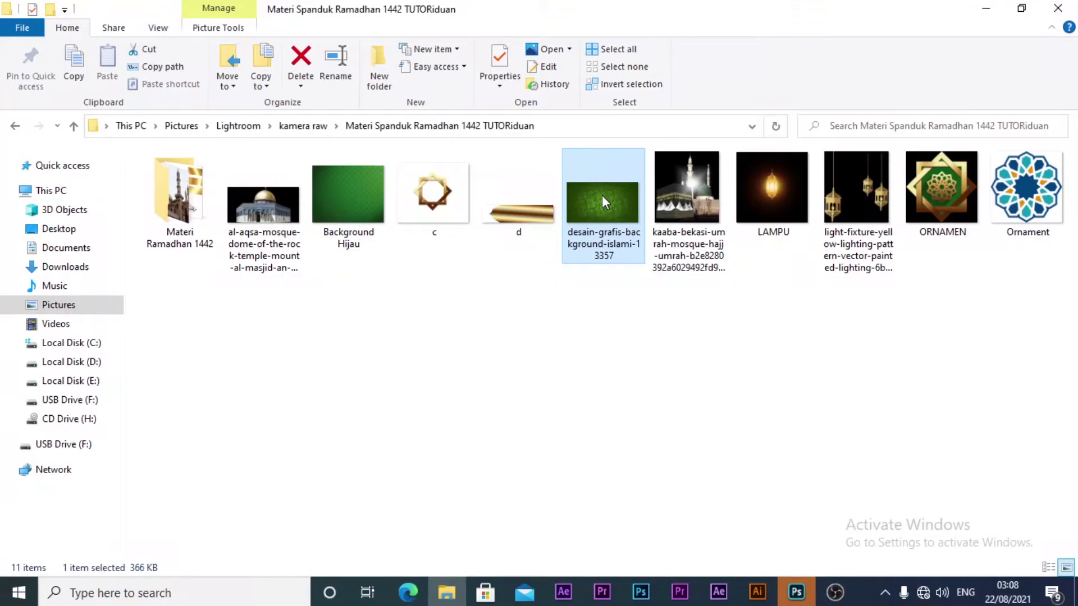
mouse_move(603, 201)
mouse_down()
mouse_move(583, 376)
mouse_move(560, 340)
mouse_up()
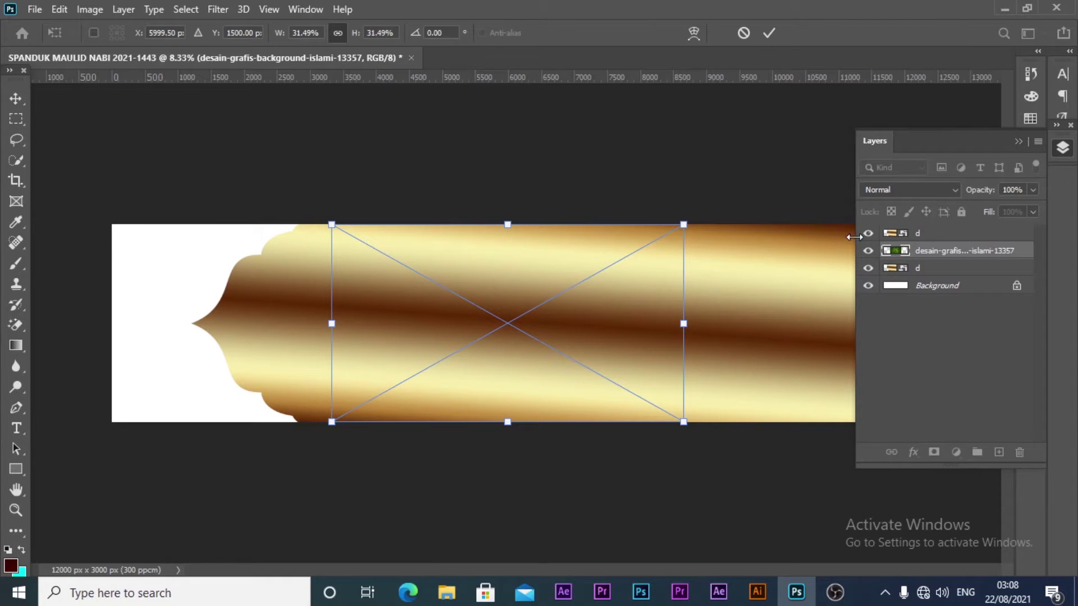
Commit the green pattern, move it above the top d layer, and make it a clipping mask
key(Return)
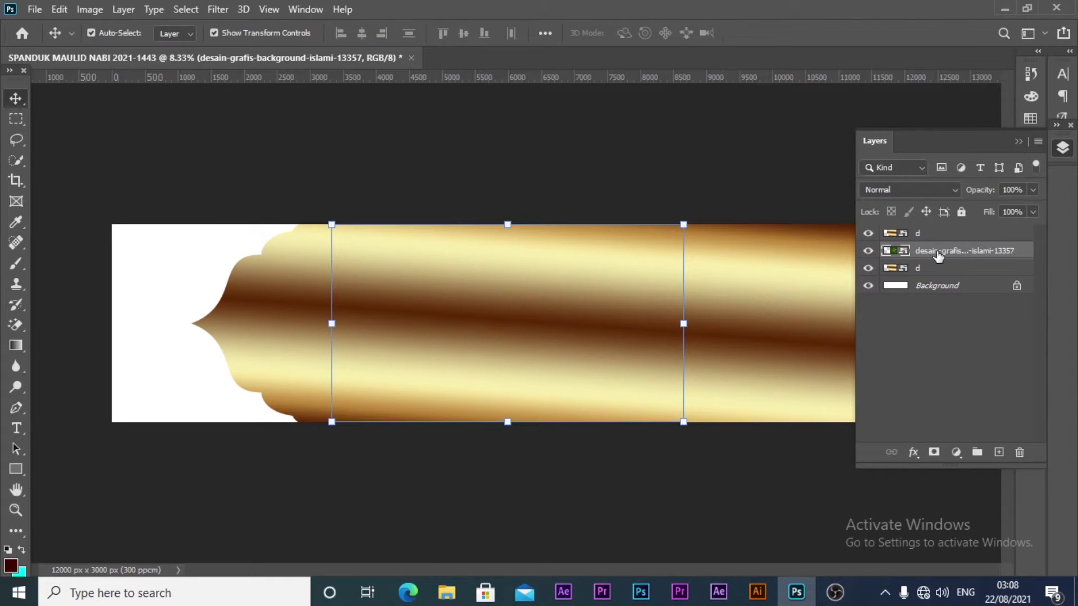
right_click(938, 254)
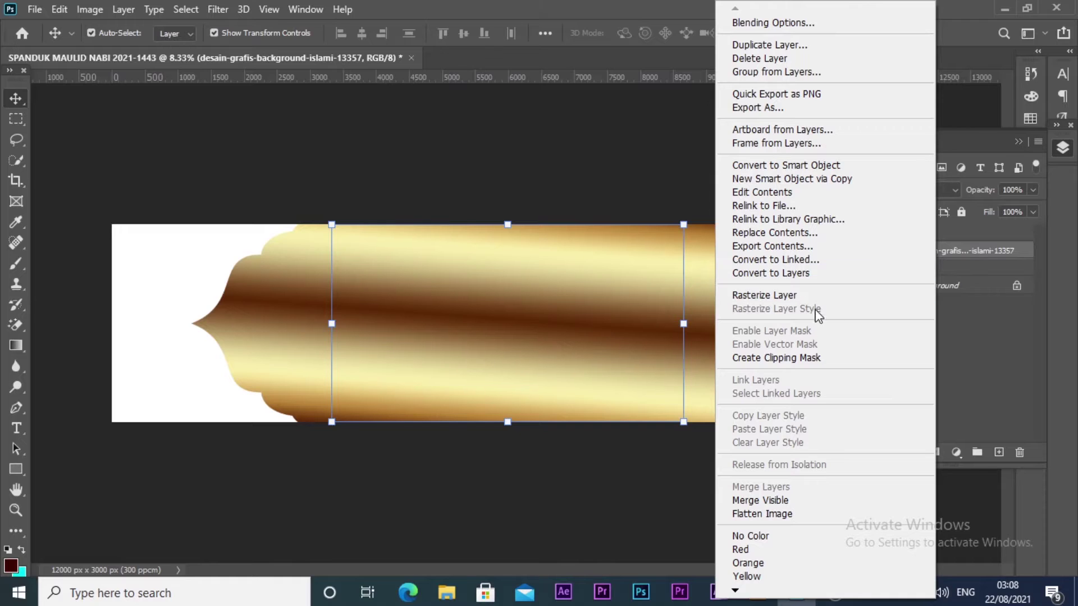
click(790, 358)
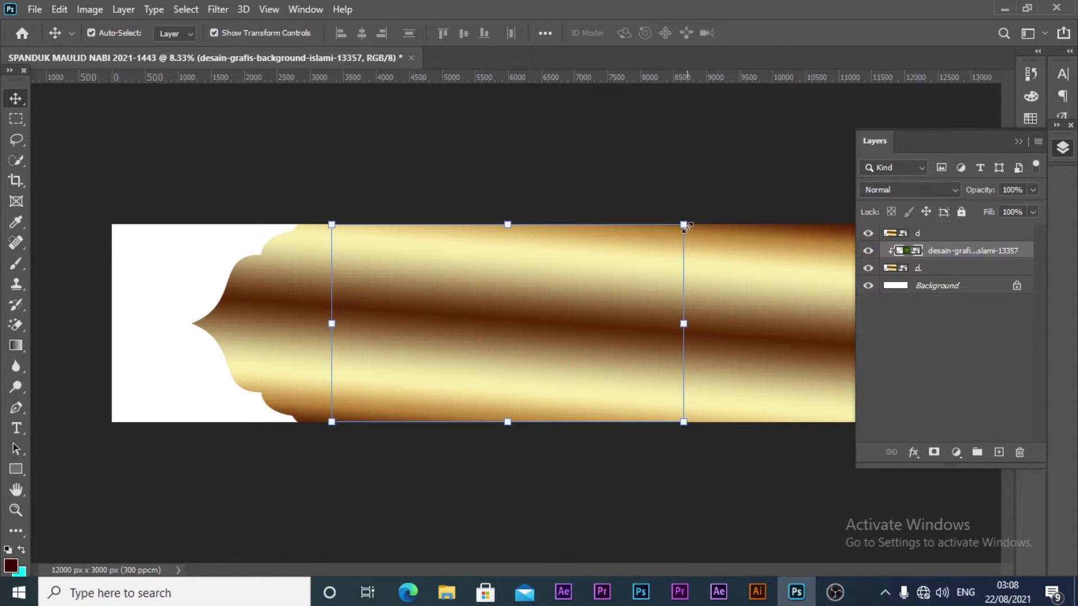
drag(921, 251, 915, 232)
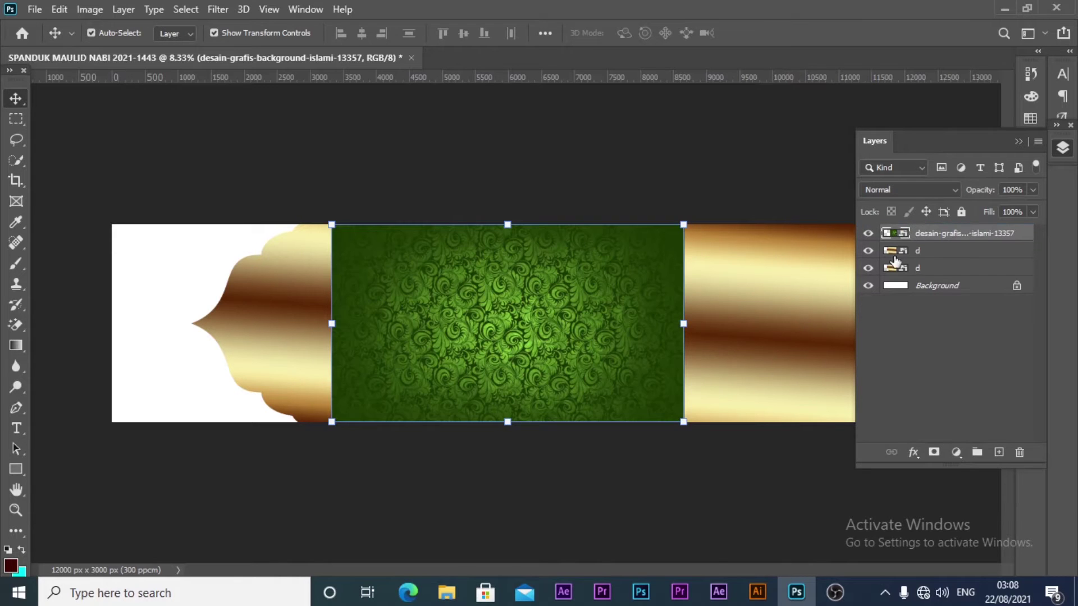
right_click(954, 238)
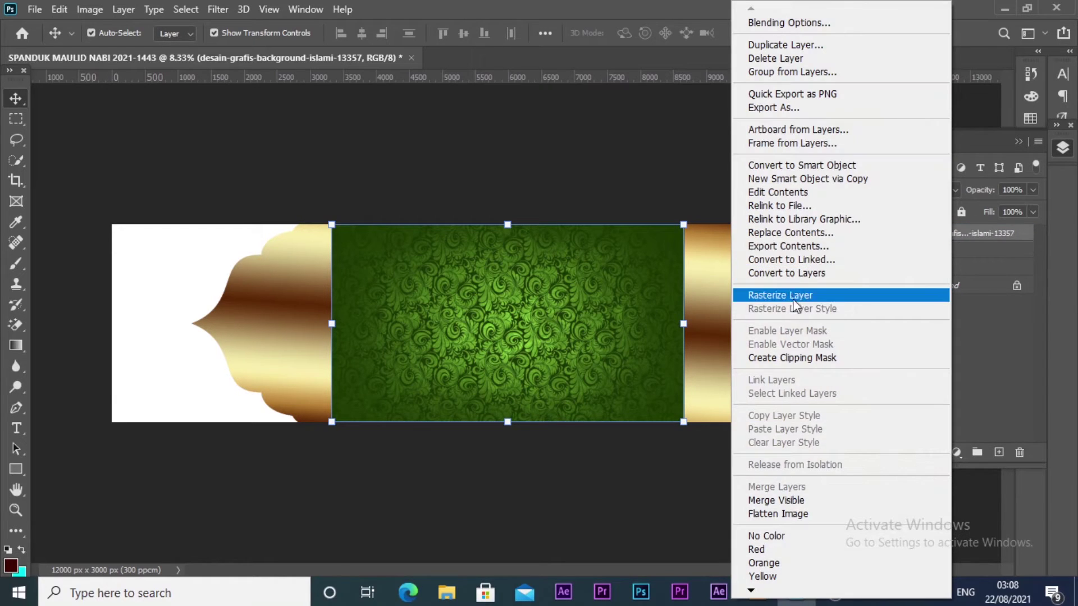
click(799, 358)
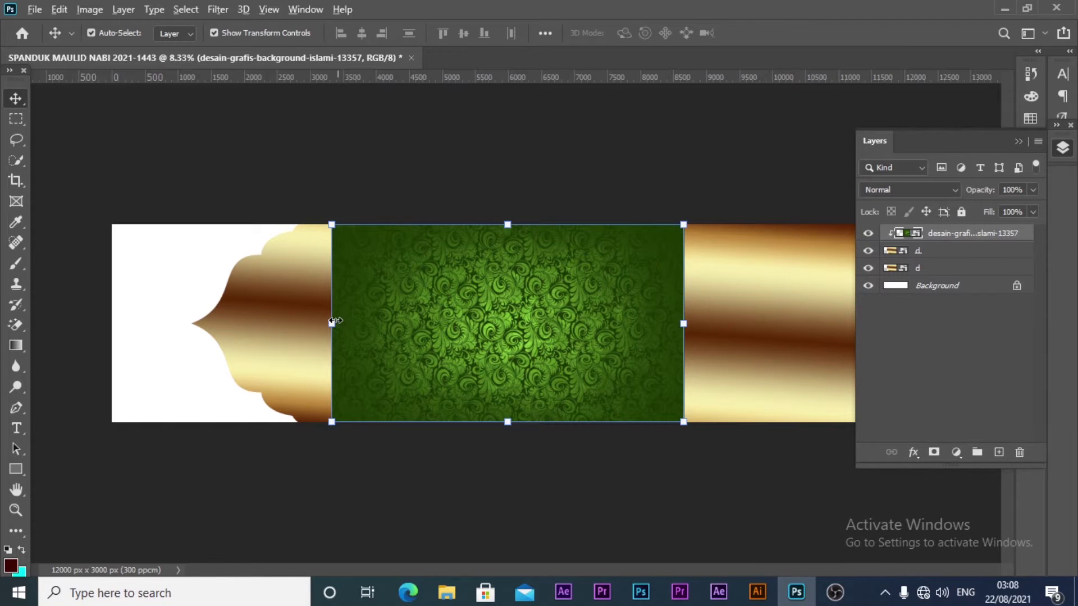
Stretch the green pattern wider across the banner and nudge it into position
drag(332, 323, 184, 323)
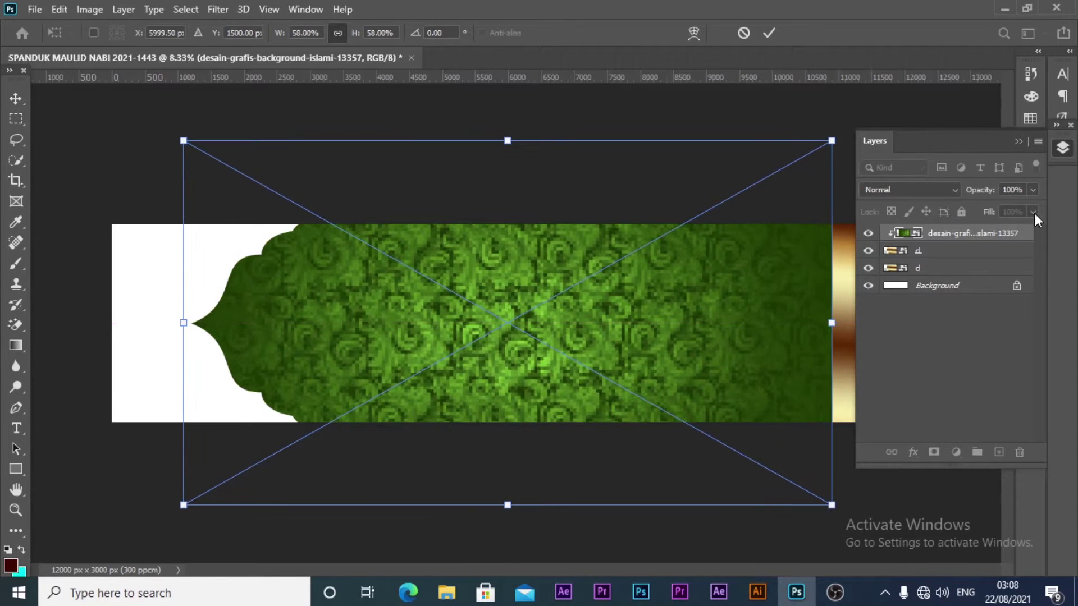
click(1070, 153)
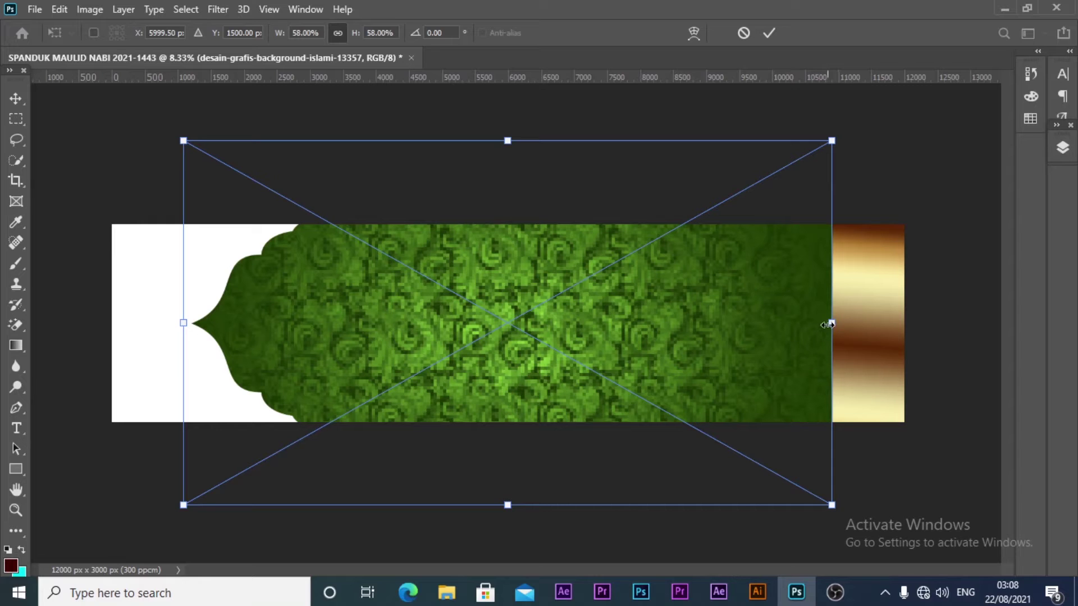
drag(832, 323, 902, 323)
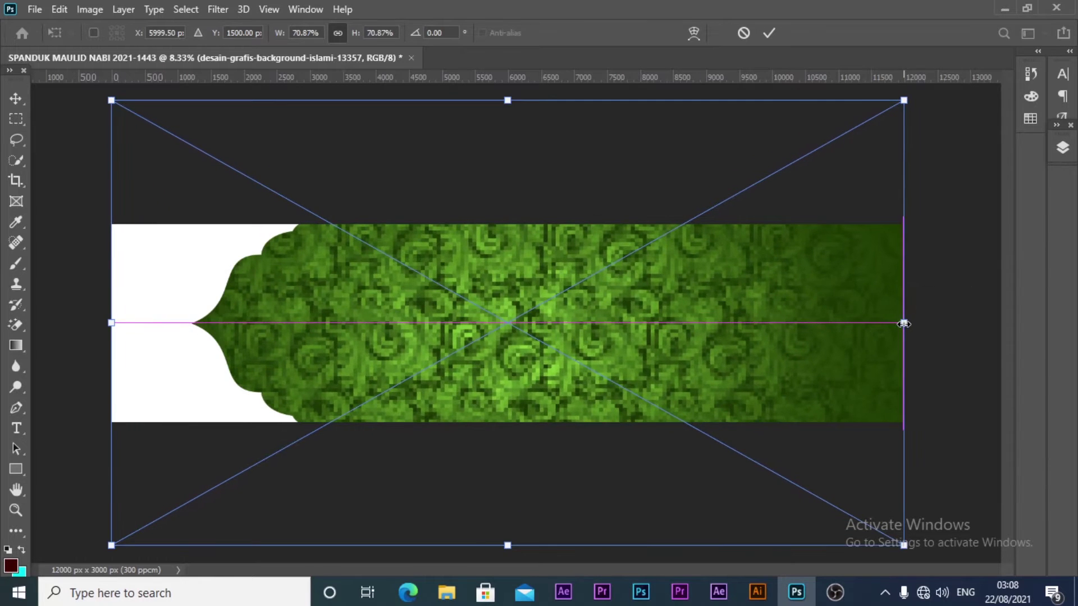
click(769, 32)
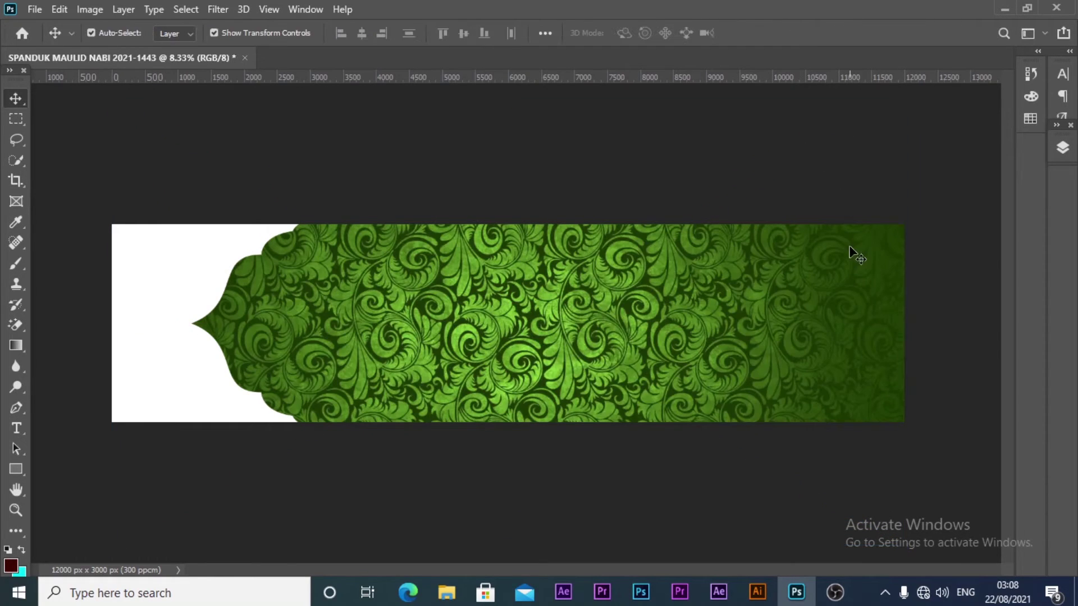
drag(509, 323, 605, 323)
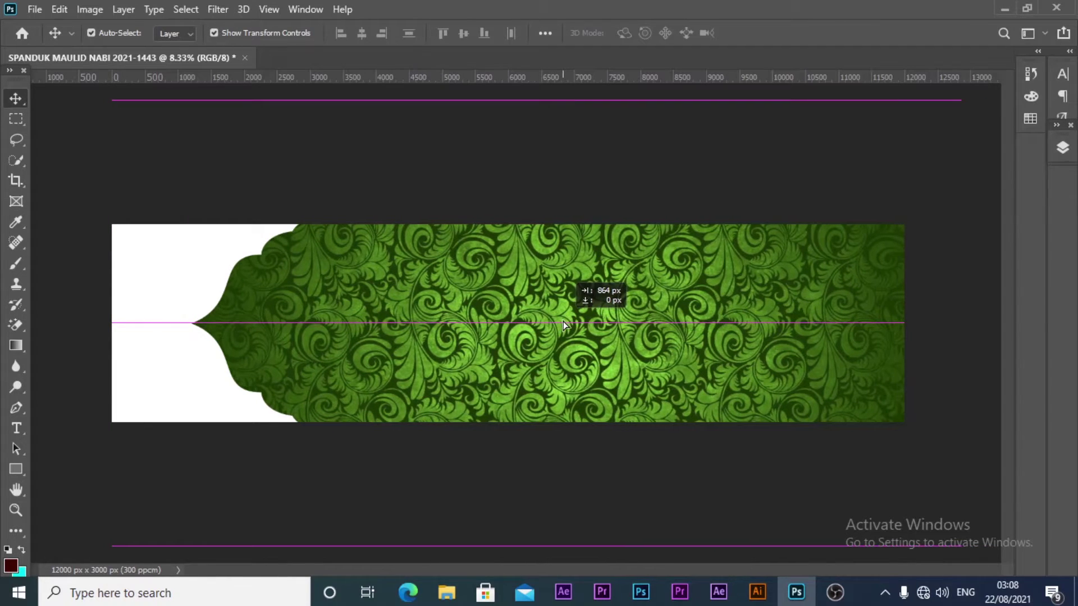
drag(604, 323, 564, 321)
click(543, 171)
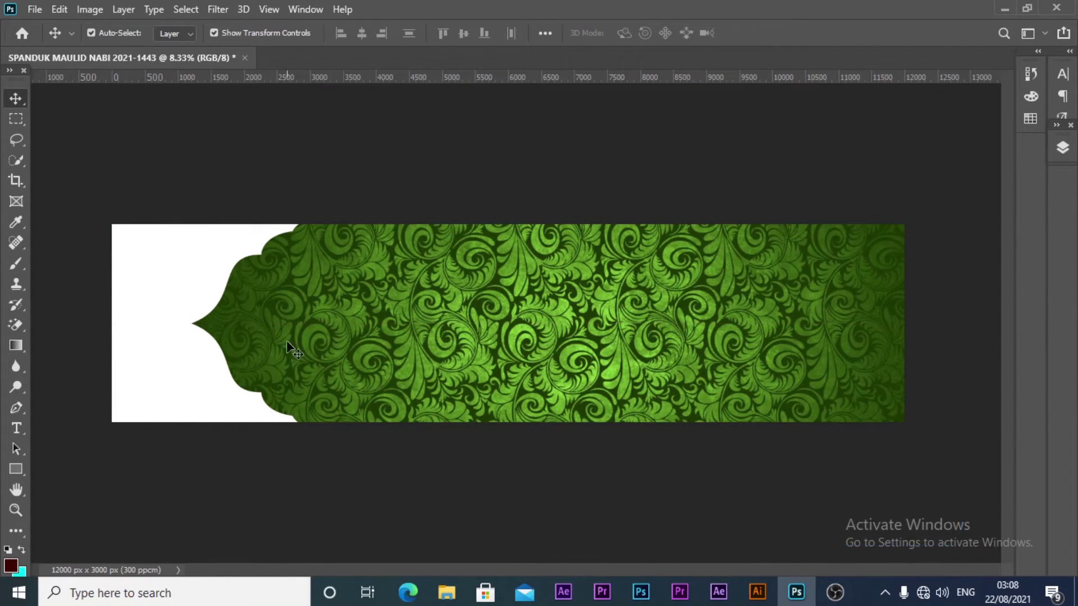
click(1063, 148)
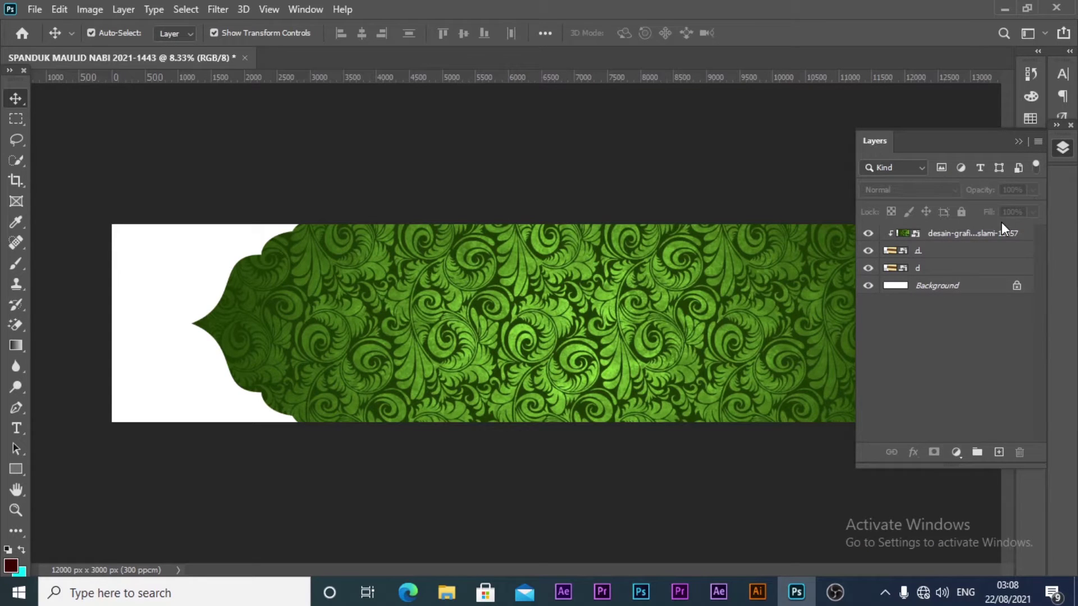
click(988, 235)
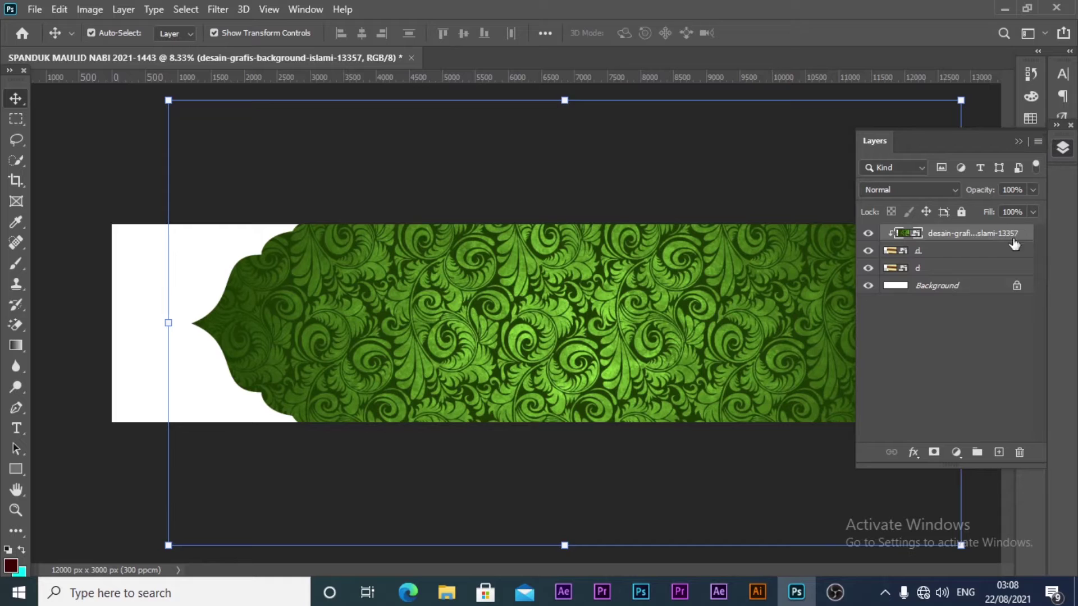
Lock the pattern and upper d layers, then widen the lower d frame leftward
click(962, 213)
click(947, 253)
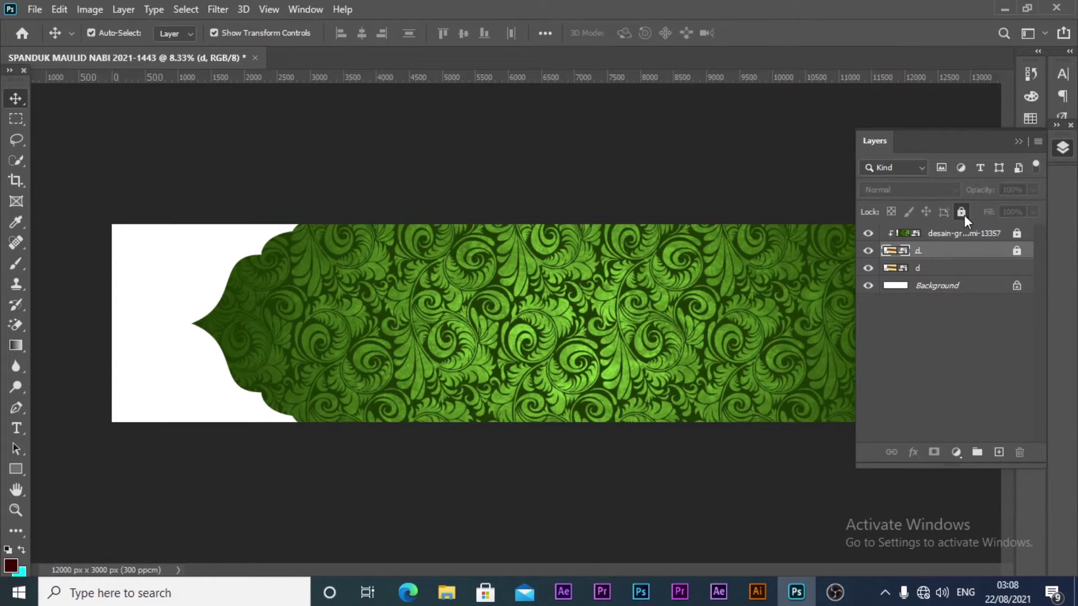
click(962, 212)
click(948, 269)
drag(192, 323, 184, 319)
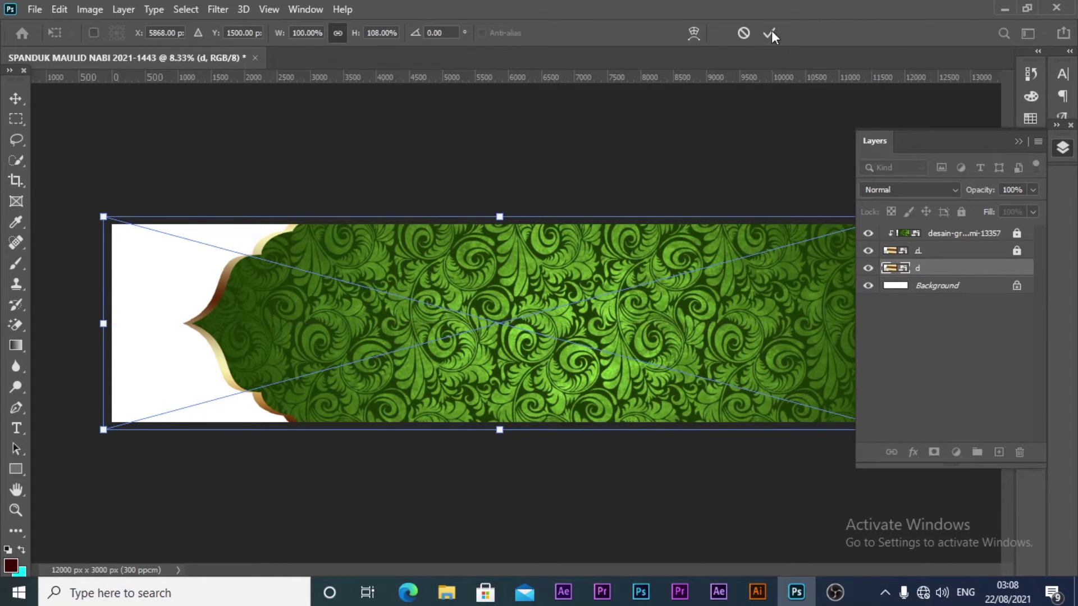
click(586, 150)
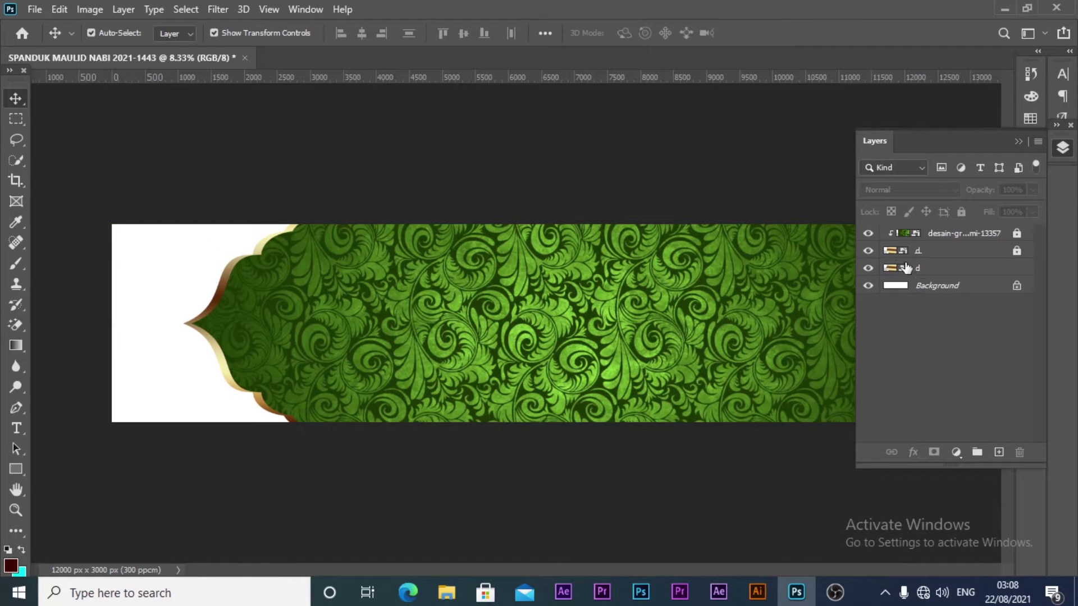
click(921, 269)
Add a drop shadow to layer d: angle -2°, distance 55 px, opacity 13%
click(122, 9)
mouse_move(178, 162)
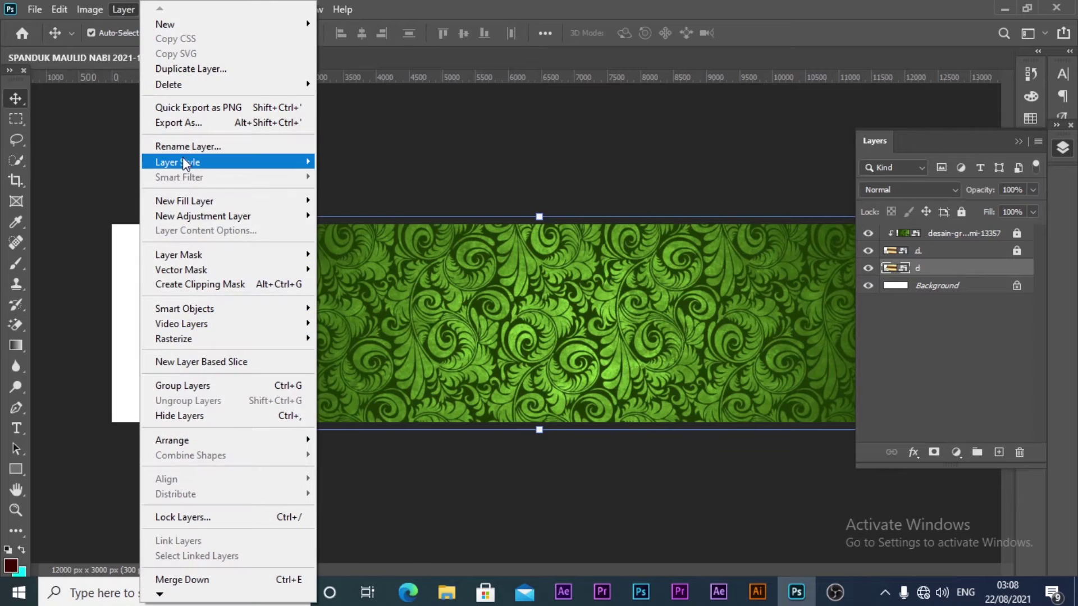
click(379, 320)
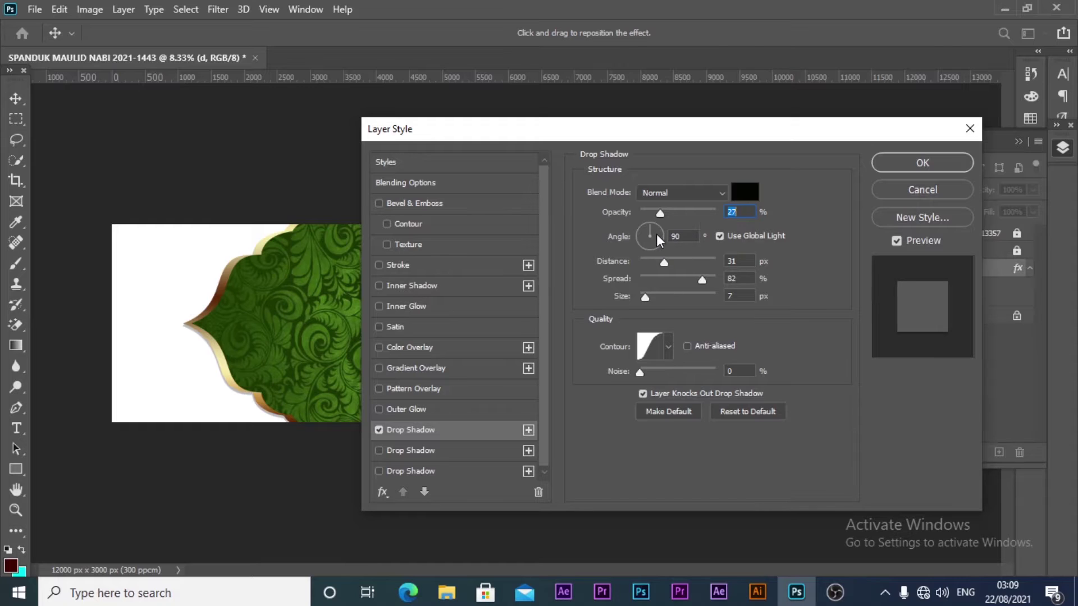
double_click(672, 236)
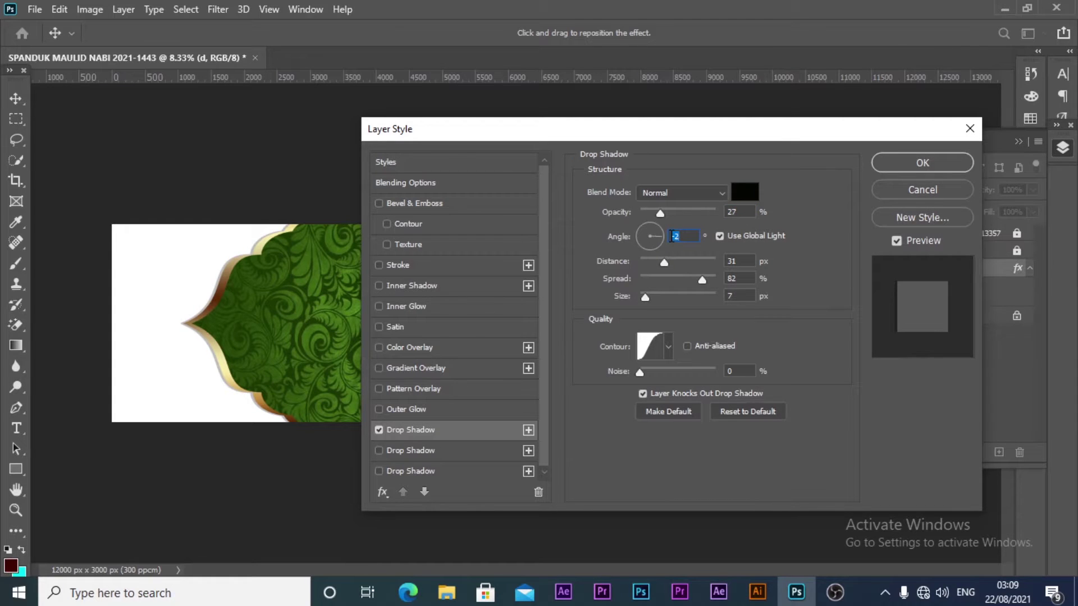
mouse_move(665, 261)
mouse_down()
mouse_move(696, 267)
mouse_move(682, 271)
mouse_up()
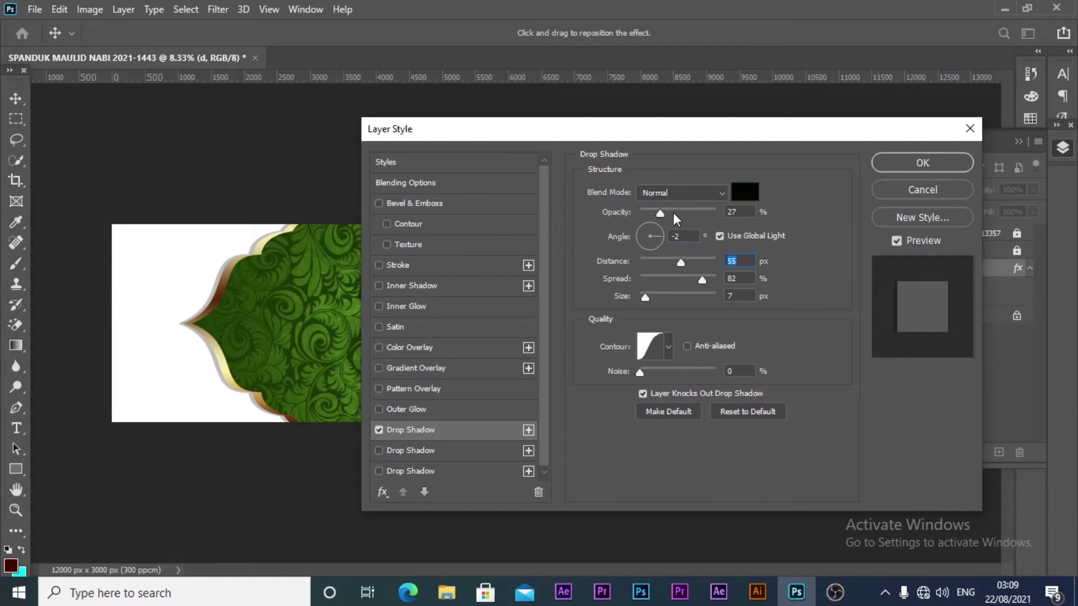
drag(660, 214, 654, 217)
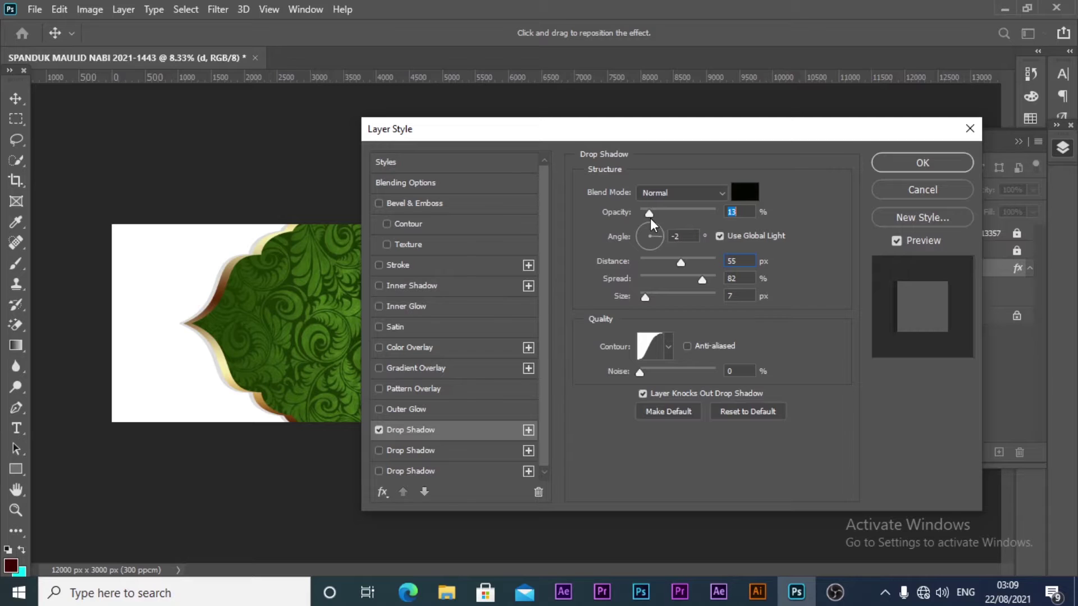
click(904, 164)
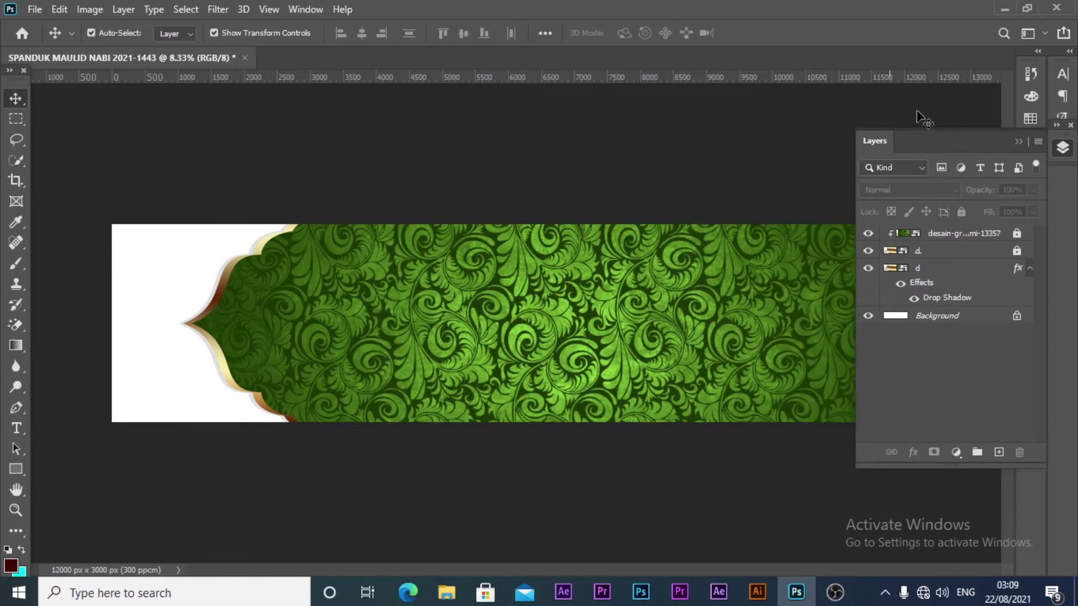
Drag the kaaba-bekasi image into the banner and place it at the lower right
click(1063, 149)
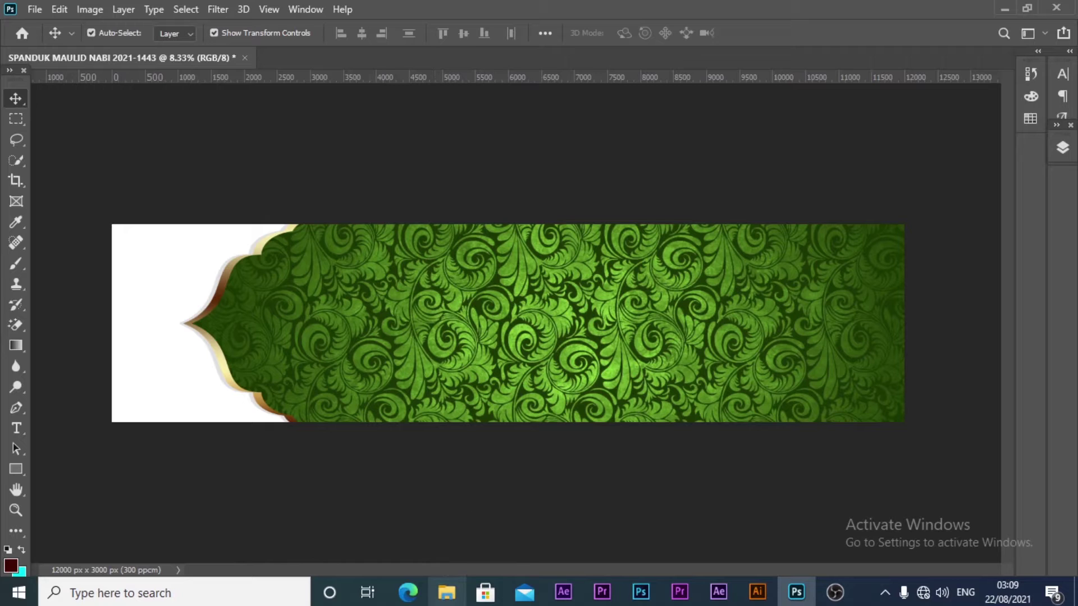
mouse_move(446, 593)
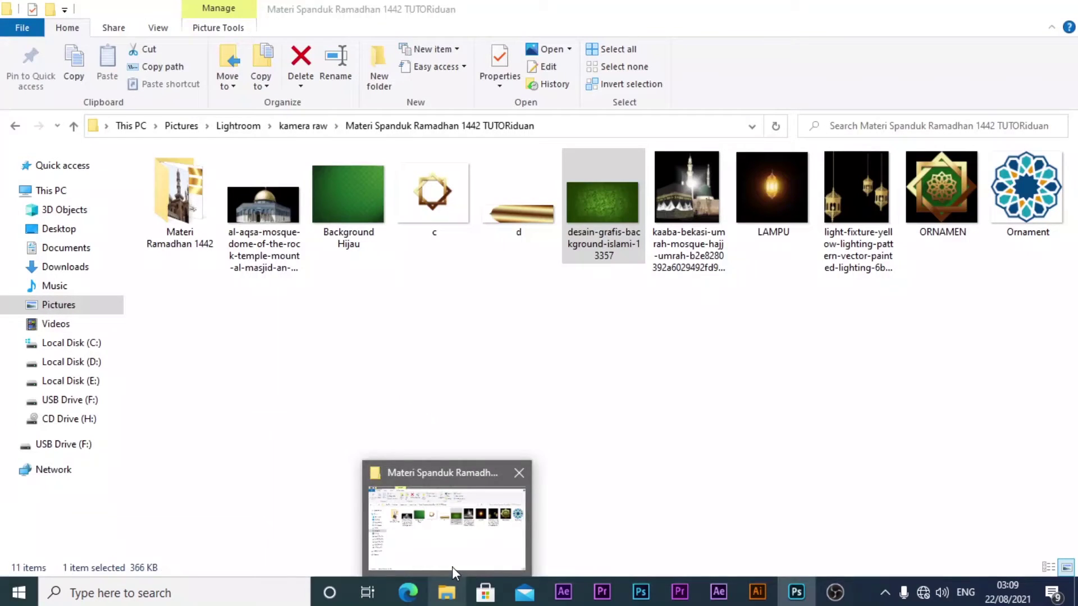
click(452, 567)
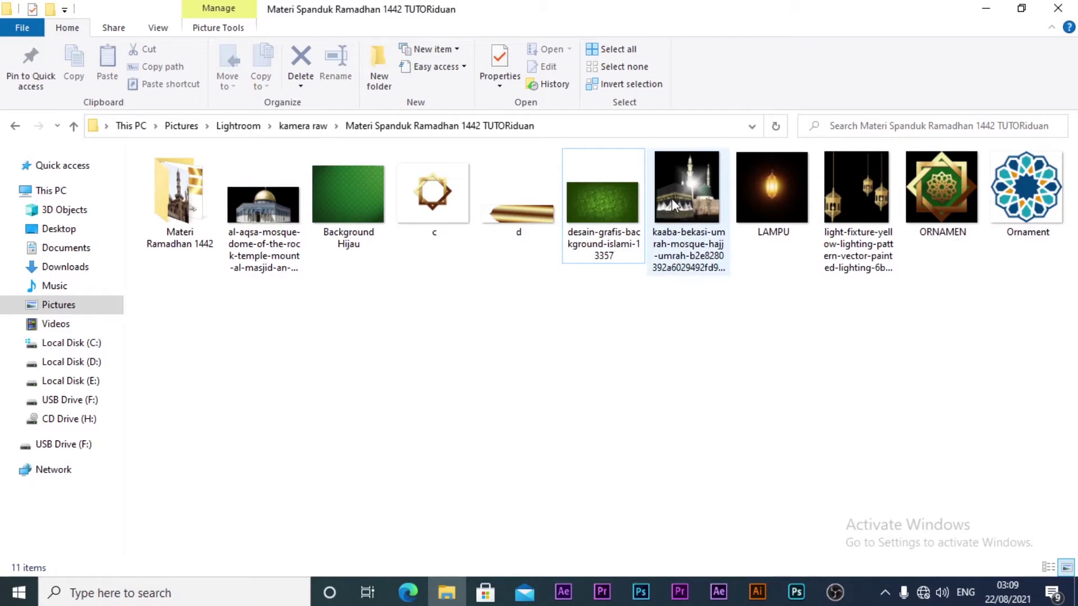
mouse_move(678, 202)
mouse_down()
mouse_move(831, 568)
mouse_move(742, 388)
mouse_up()
mouse_move(540, 340)
mouse_down()
mouse_move(631, 362)
mouse_move(847, 364)
mouse_up()
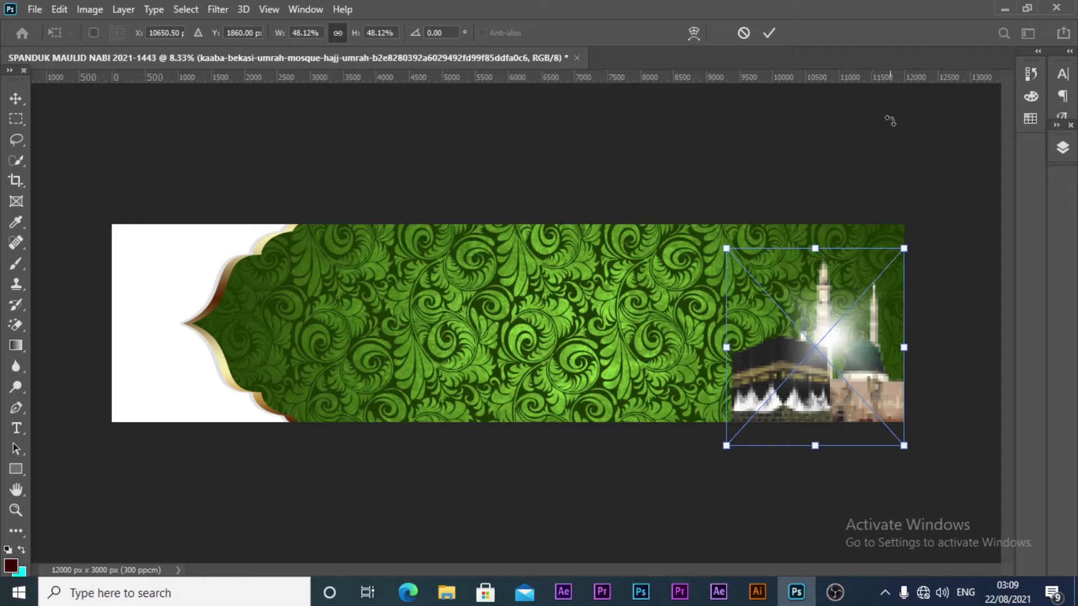
click(766, 34)
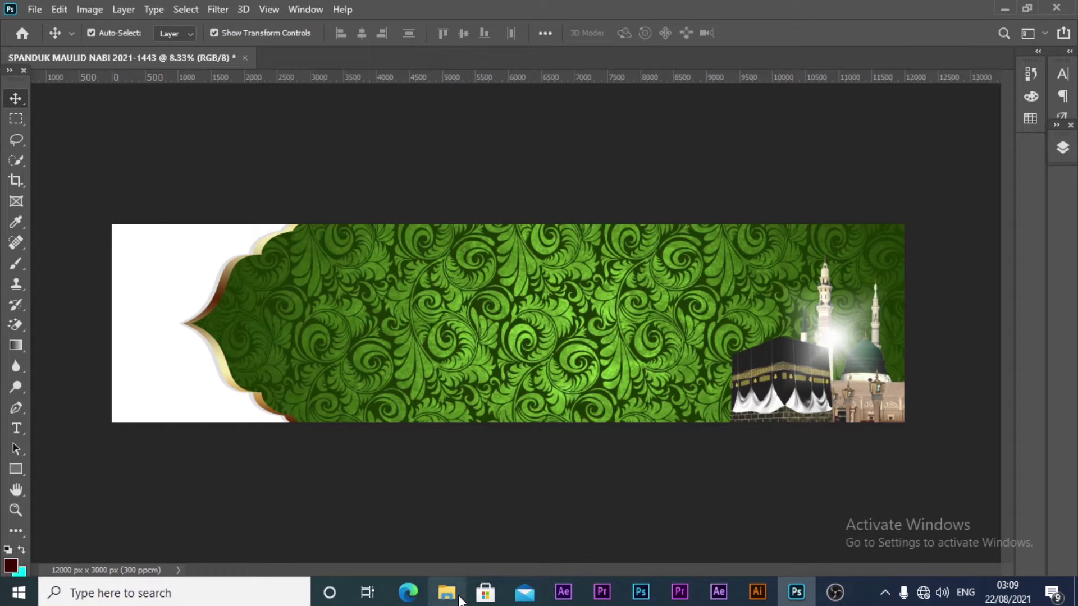
click(446, 593)
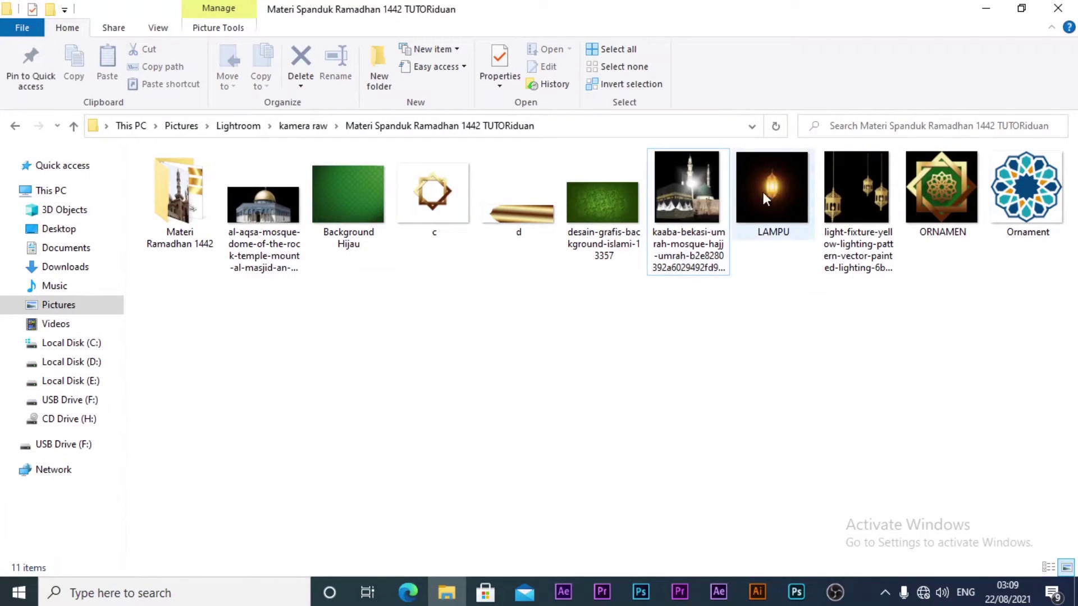
Drag the lanterns image into the banner, shift it slightly right, and commit it
mouse_move(884, 205)
mouse_down()
mouse_move(842, 593)
mouse_move(662, 360)
mouse_up()
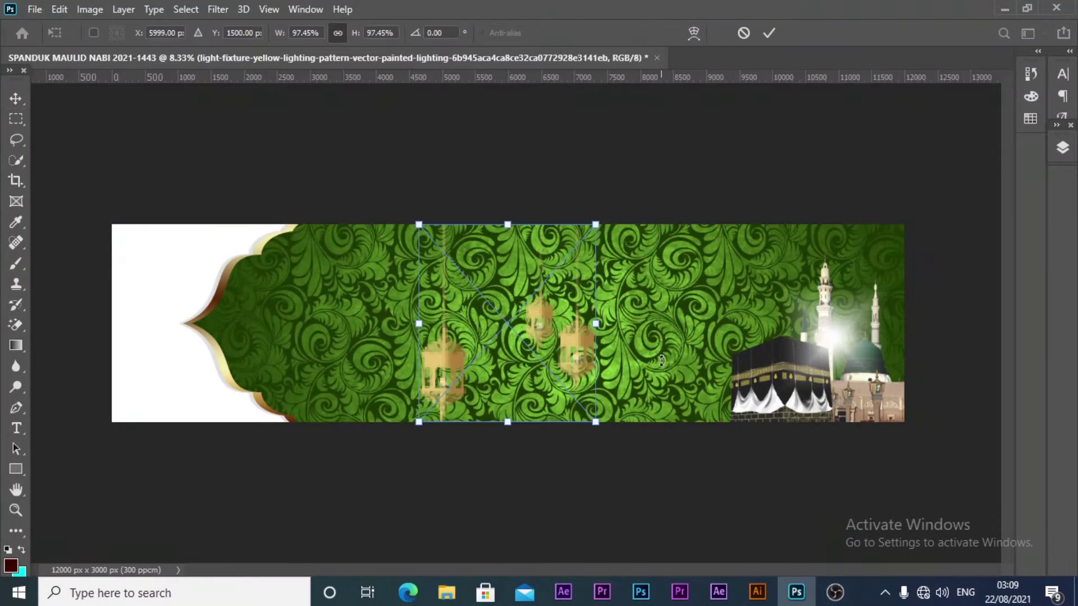
drag(562, 349, 602, 350)
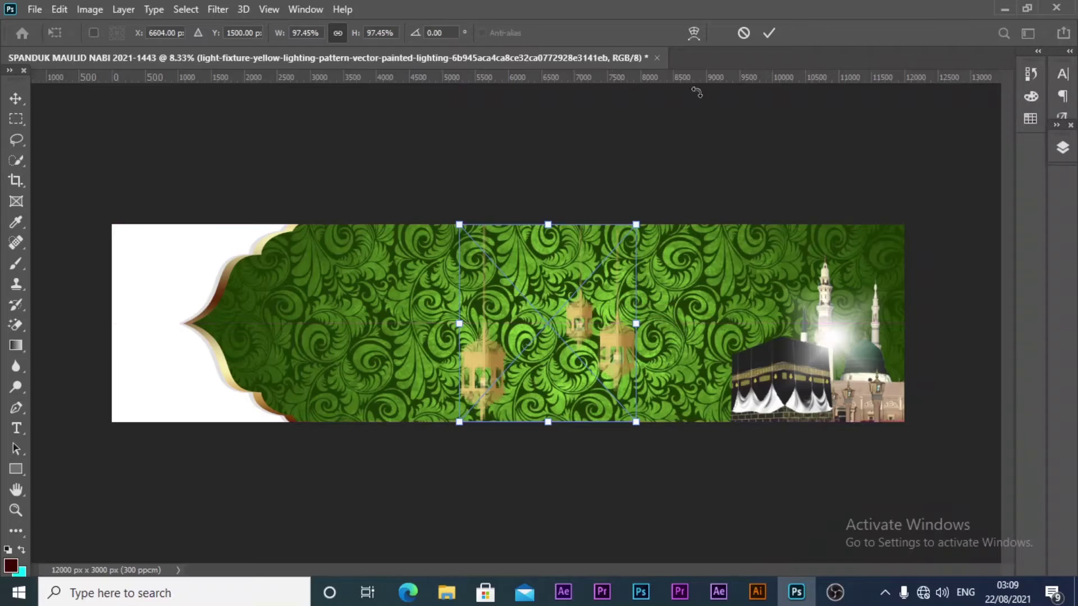
click(777, 34)
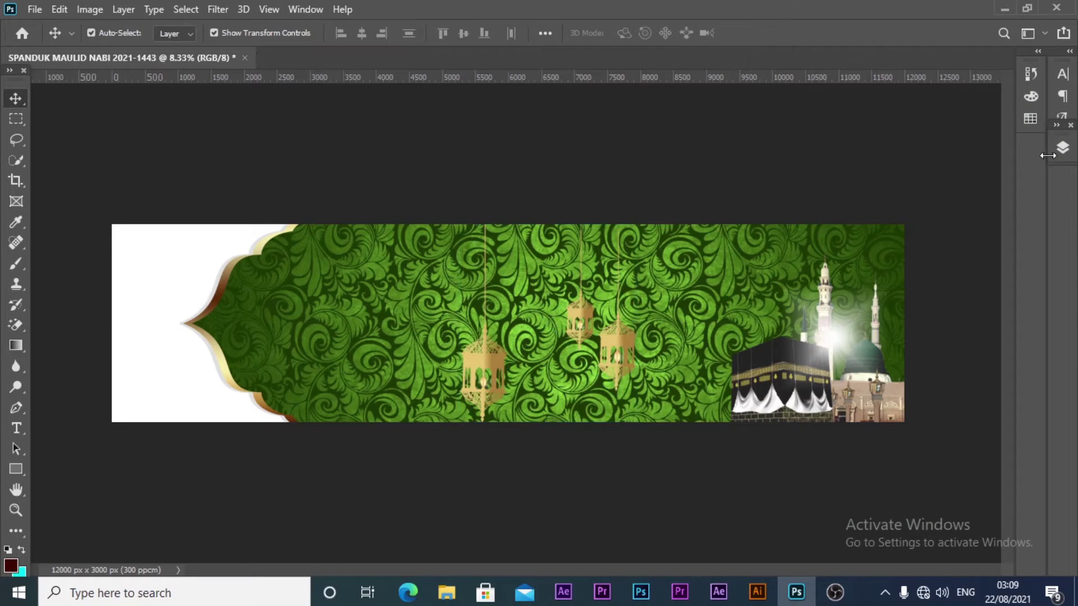
click(1063, 148)
click(977, 233)
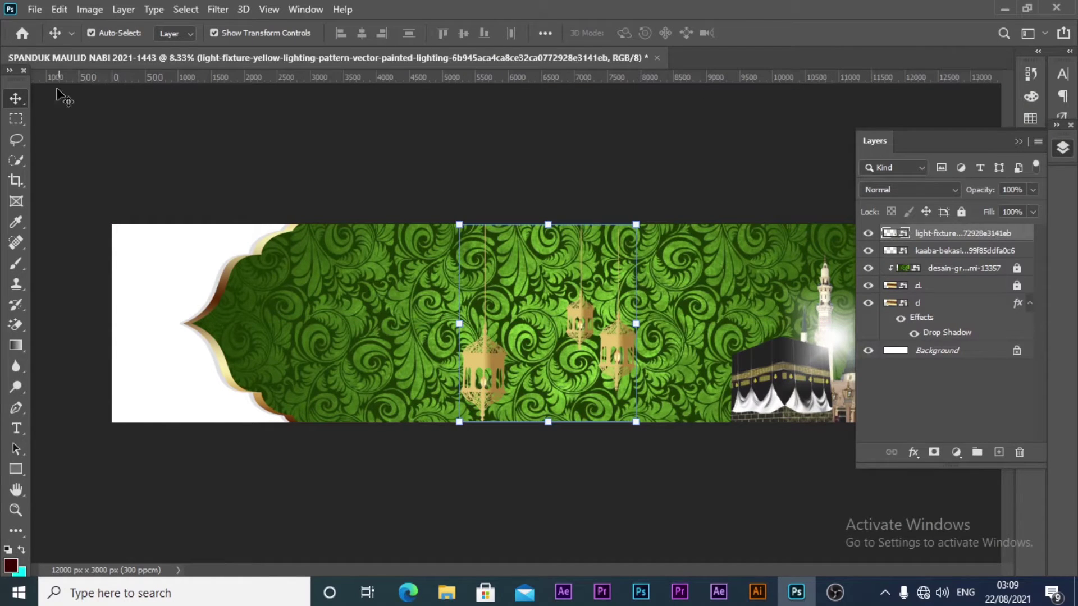
Reposition the lantern layer further left after clearing a trial marquee selection
click(16, 118)
drag(558, 213, 659, 420)
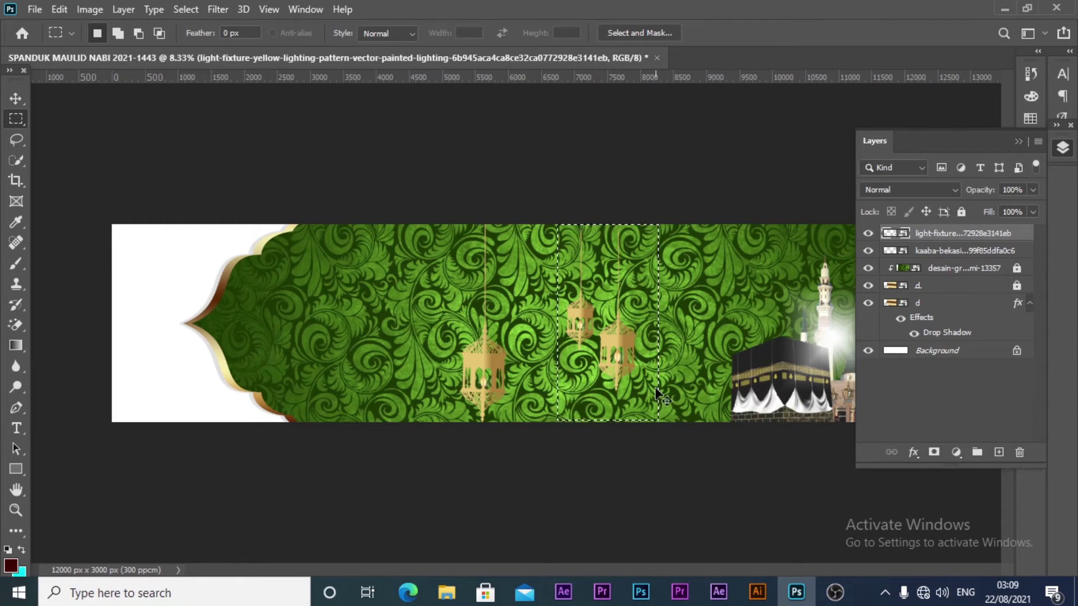
click(932, 251)
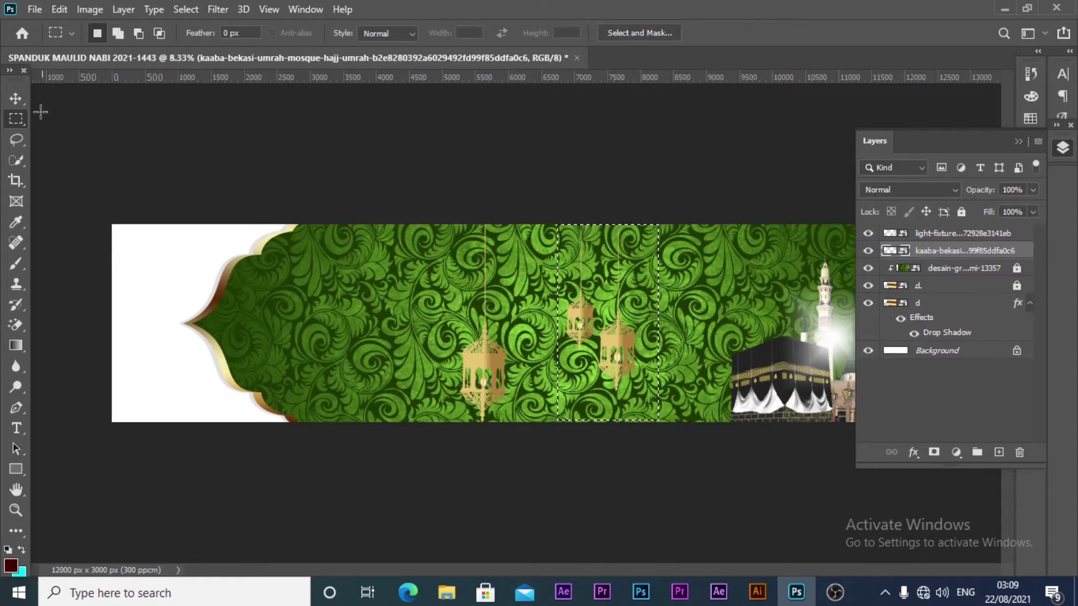
click(21, 100)
click(14, 119)
click(85, 88)
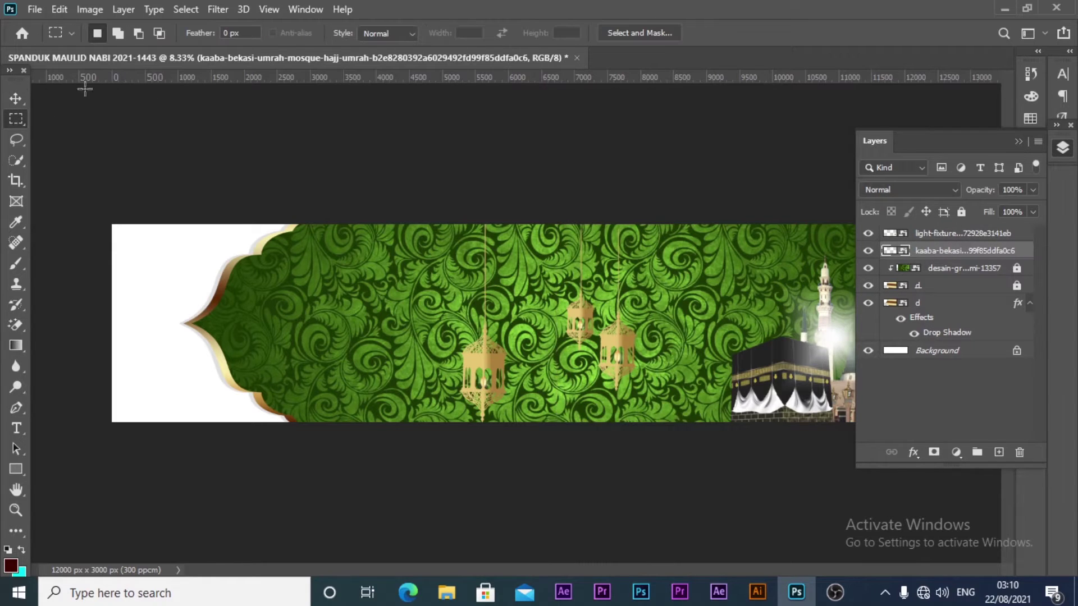
click(16, 98)
click(605, 337)
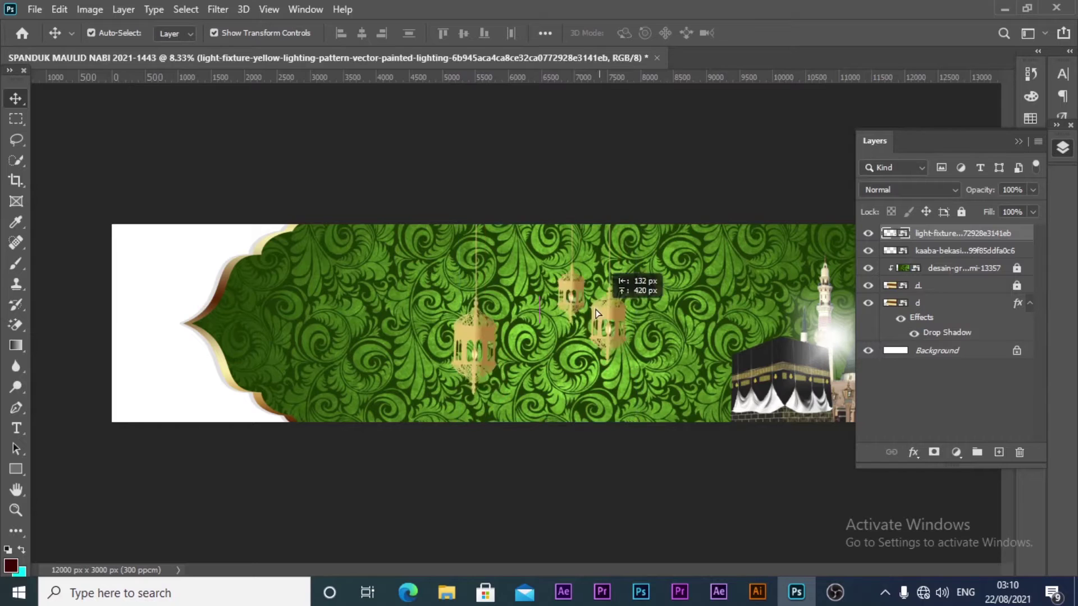
mouse_move(607, 339)
mouse_down()
mouse_move(464, 339)
mouse_move(614, 337)
mouse_up()
Copy a marquee strip of the right lanterns to a new layer and move the original left
click(16, 119)
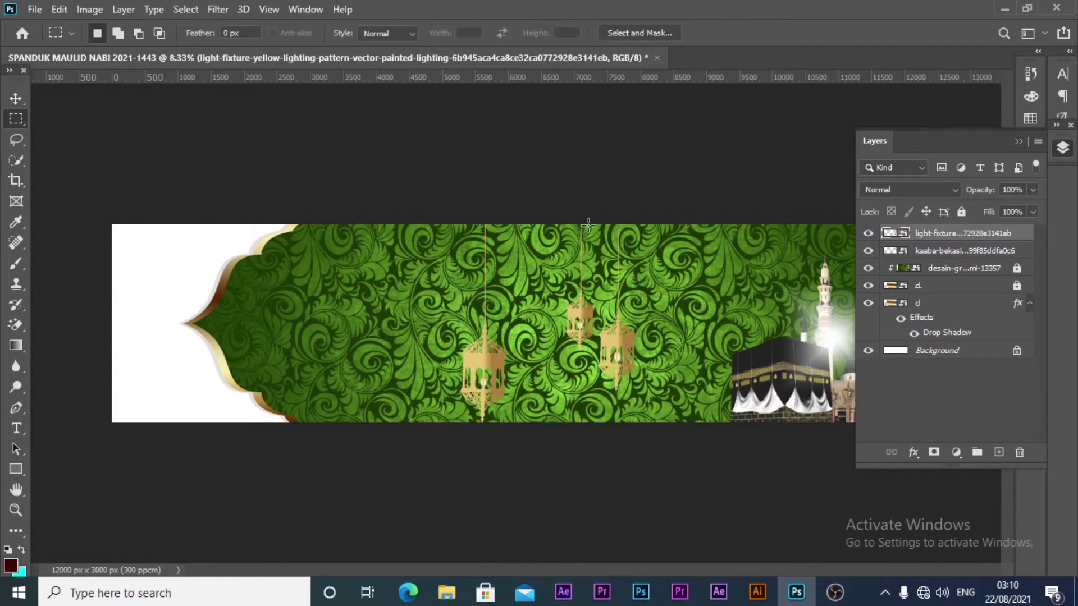
drag(546, 210, 668, 418)
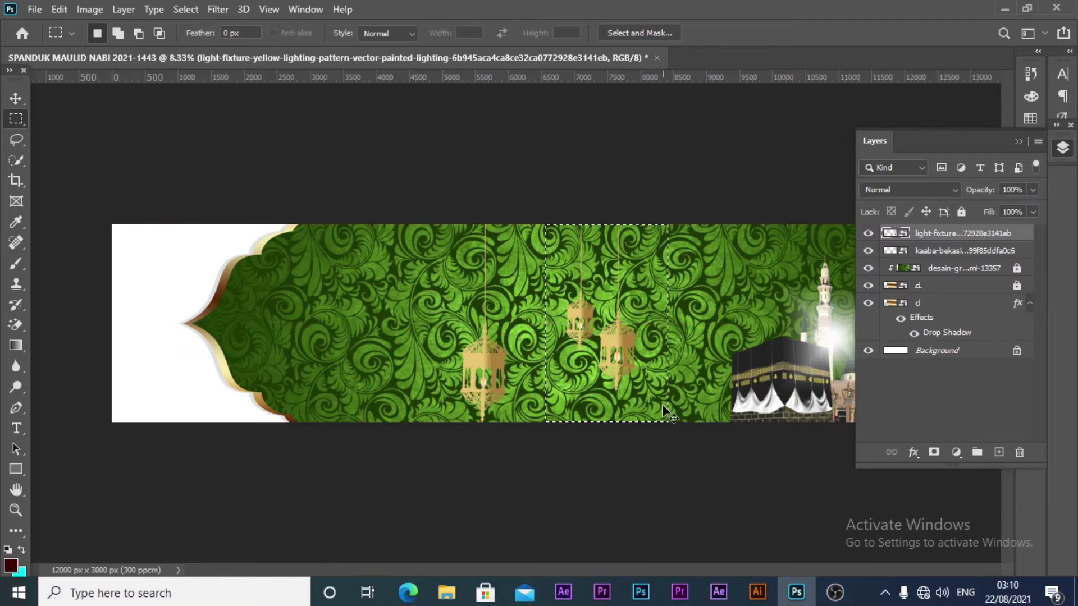
key(ctrl+shift+c)
key(ctrl+v)
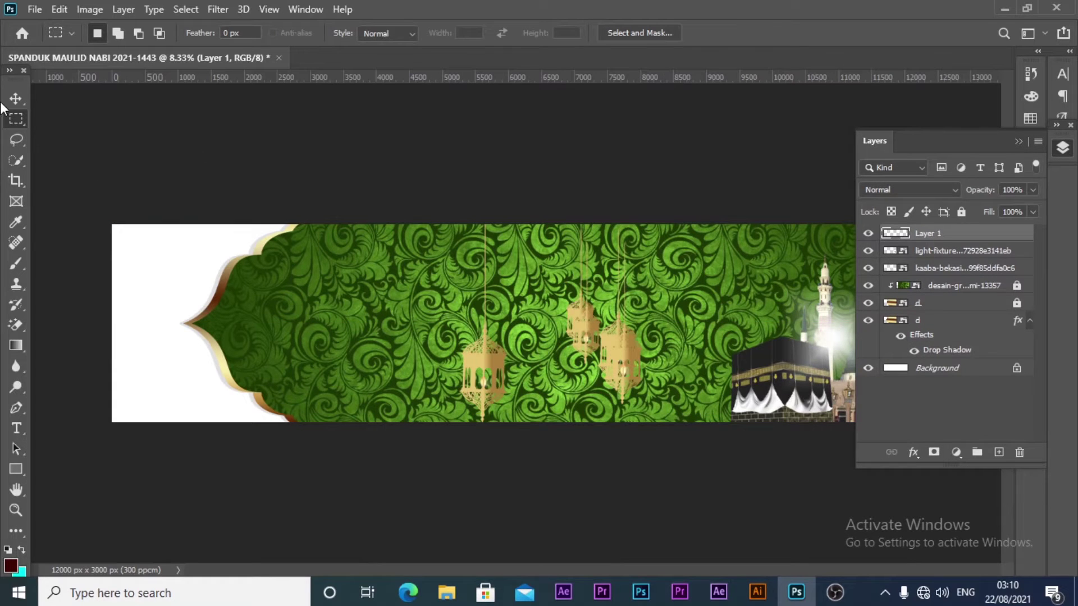
click(16, 98)
drag(619, 365, 473, 367)
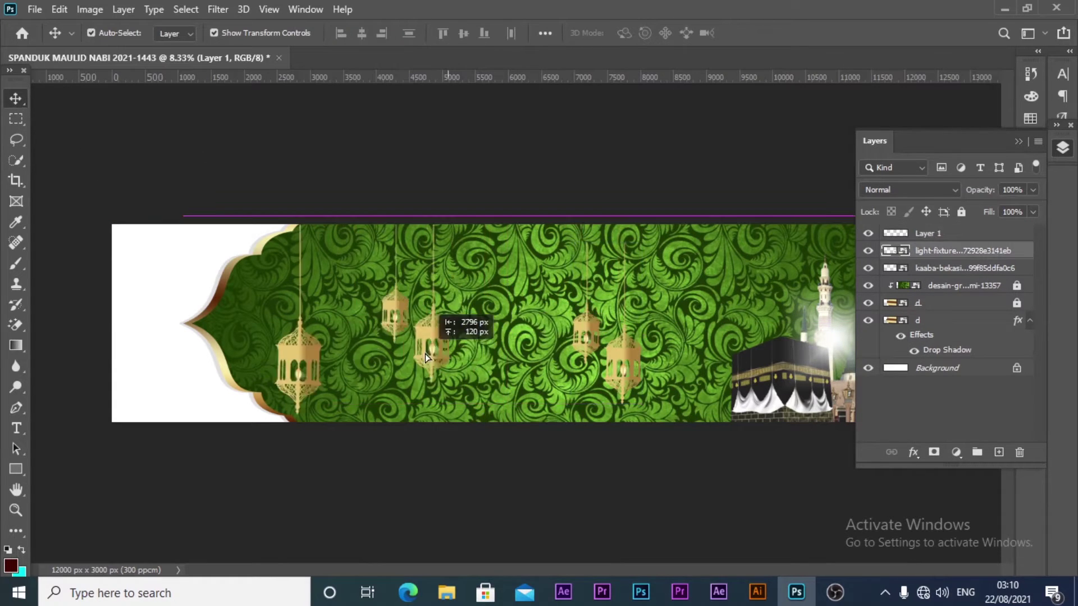
Move the lantern copy to the top-right corner and scale it down
click(1063, 148)
mouse_move(651, 379)
mouse_down()
mouse_move(833, 322)
mouse_move(893, 327)
mouse_up()
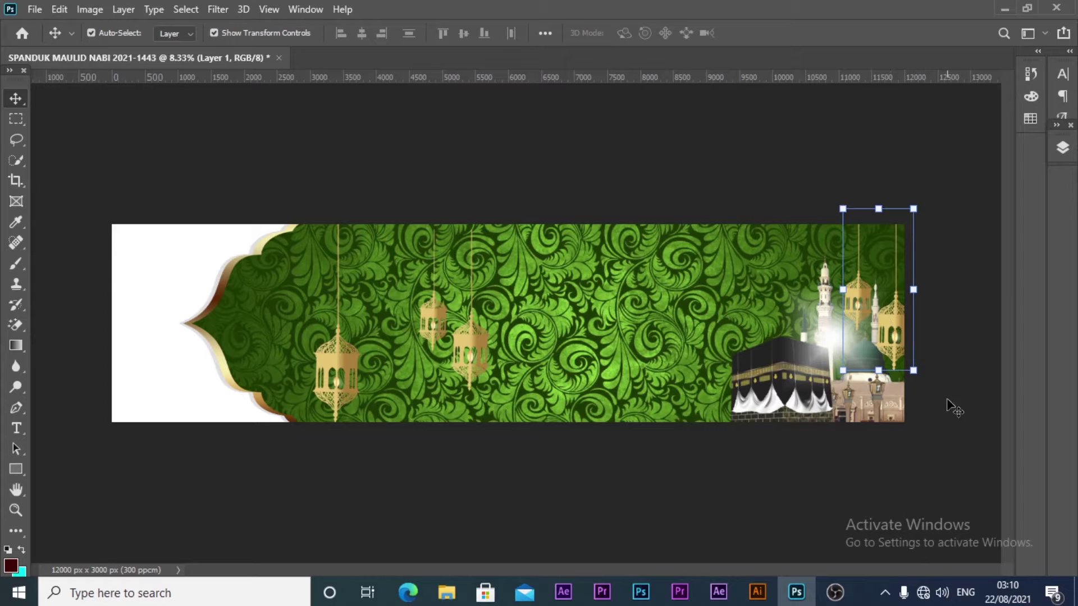
mouse_move(913, 370)
mouse_down()
mouse_move(885, 305)
mouse_move(895, 269)
mouse_up()
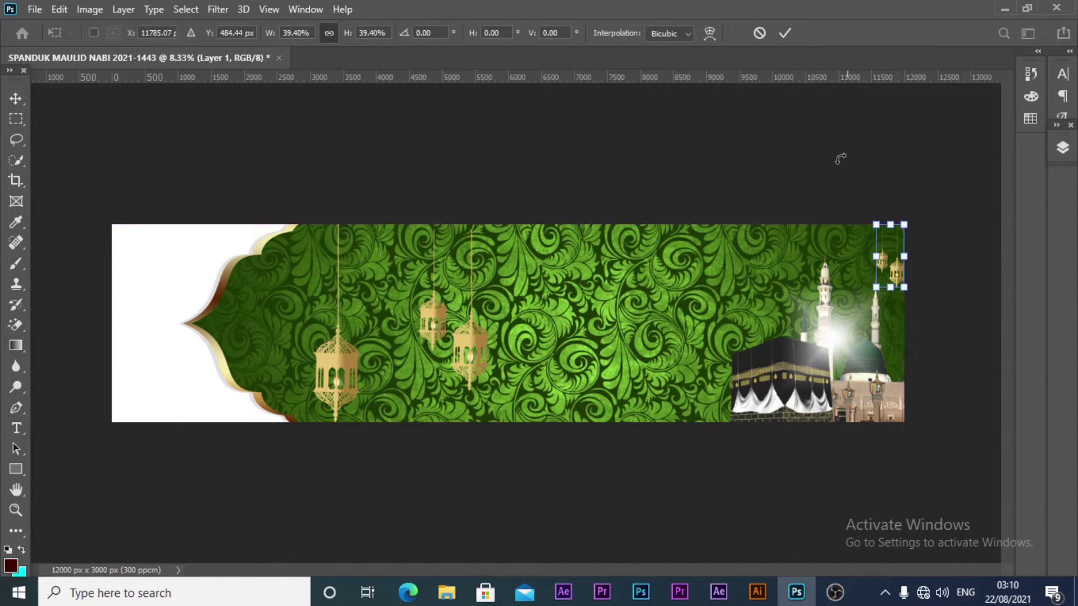
click(785, 32)
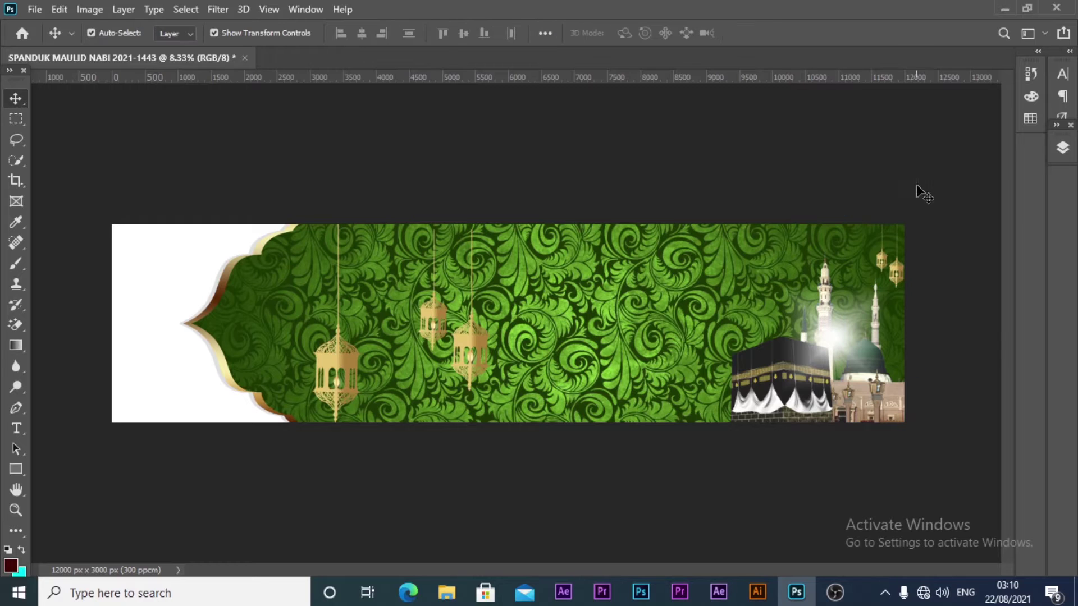
Zoom in on the right edge, nudge the small lanterns left, then zoom back out
key(z)
click(928, 157)
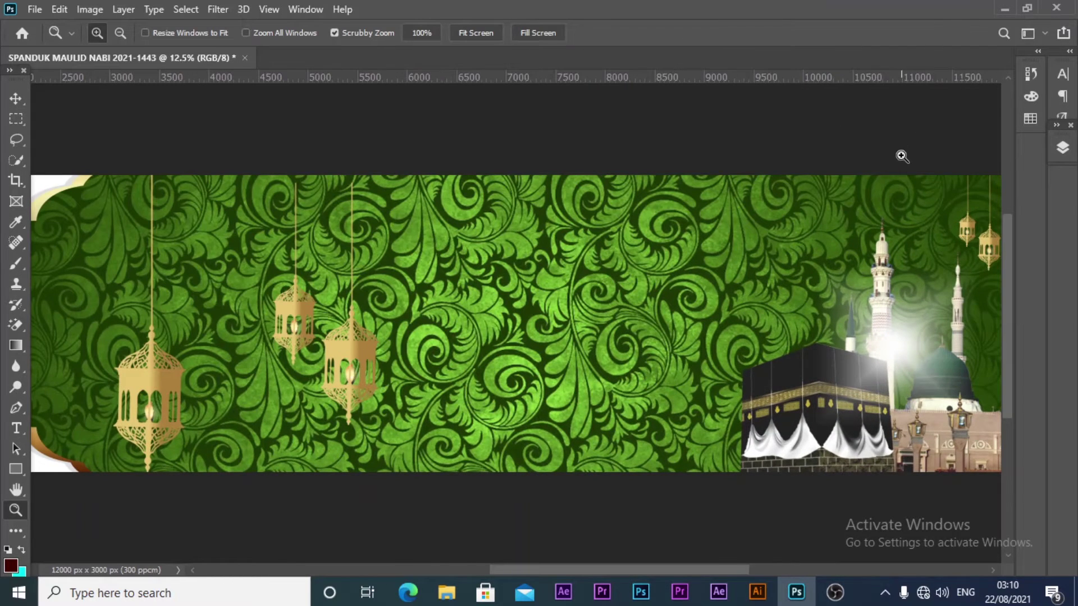
click(902, 157)
key(v)
drag(927, 212, 623, 180)
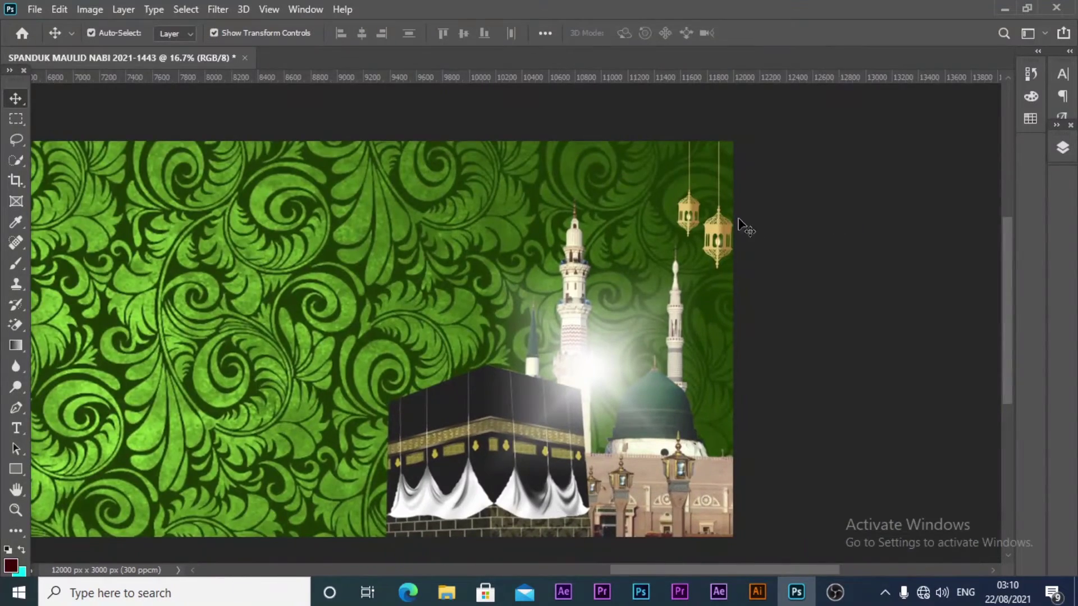
drag(723, 232, 714, 228)
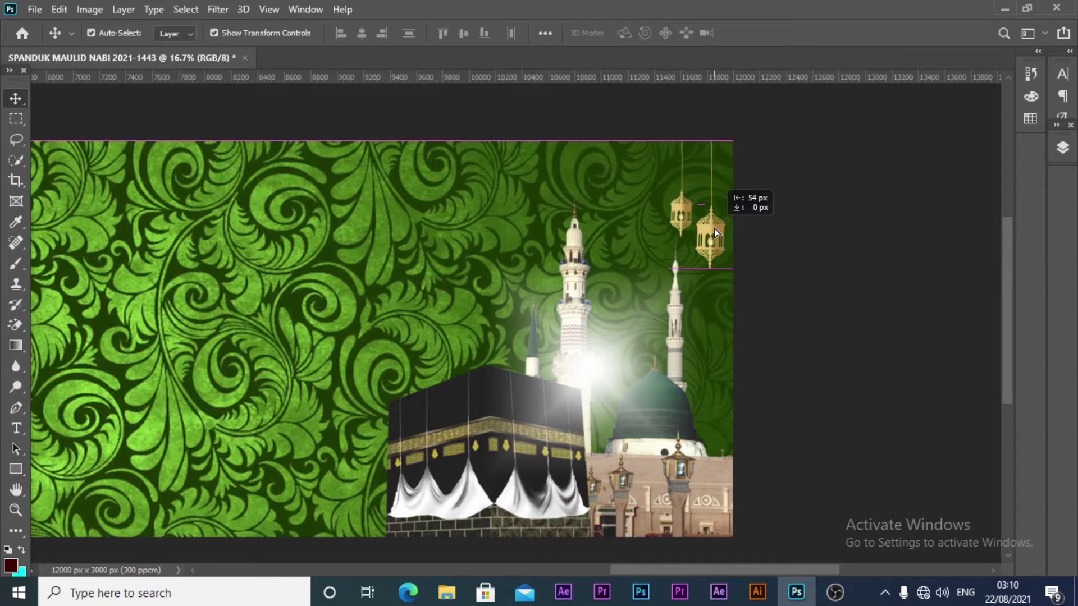
click(828, 228)
key(z)
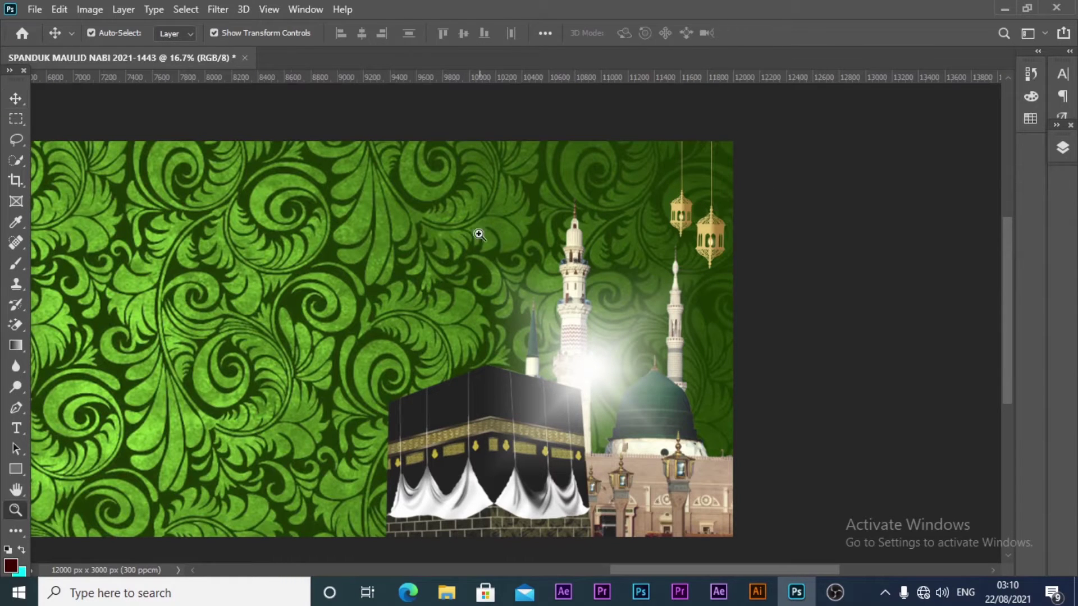
mouse_move(475, 233)
mouse_down()
mouse_move(476, 216)
mouse_move(397, 243)
mouse_move(583, 221)
mouse_move(582, 200)
mouse_up()
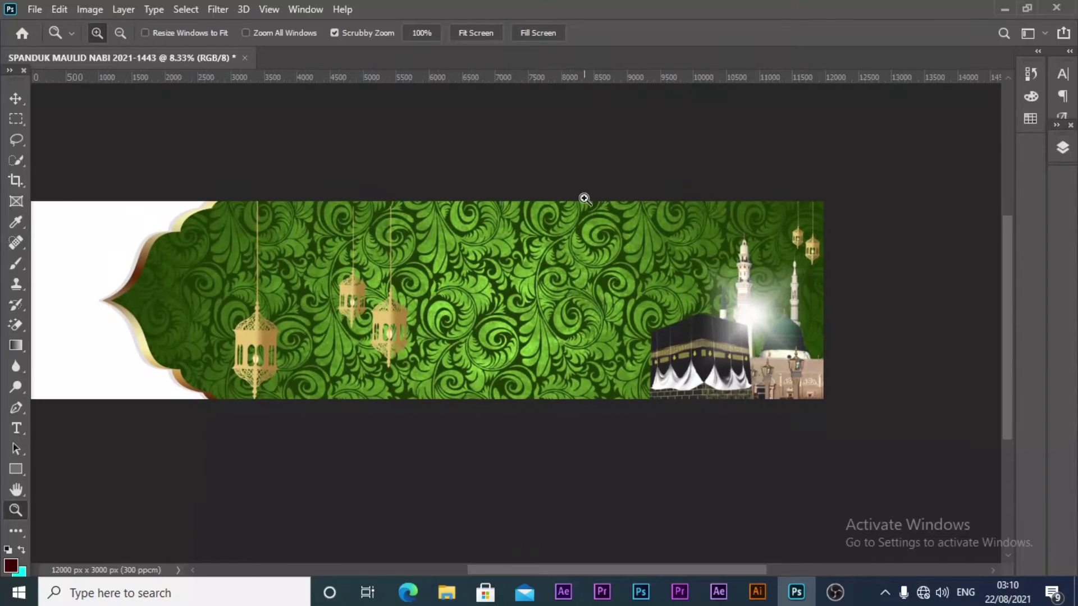
Marquee-select the large left lantern, copy it, and paste it as a new layer
click(16, 98)
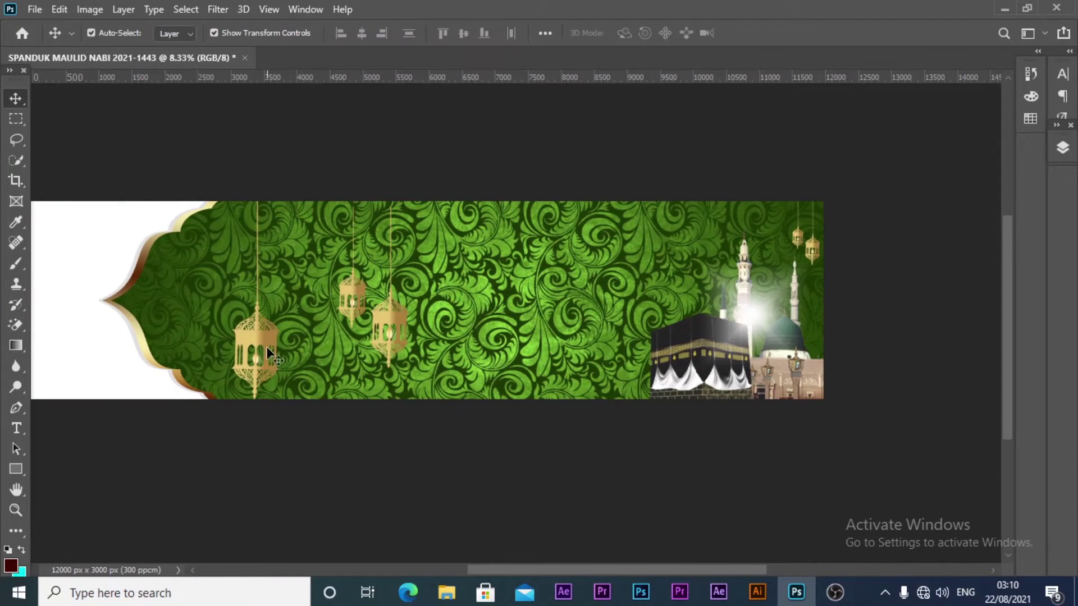
click(263, 335)
click(16, 118)
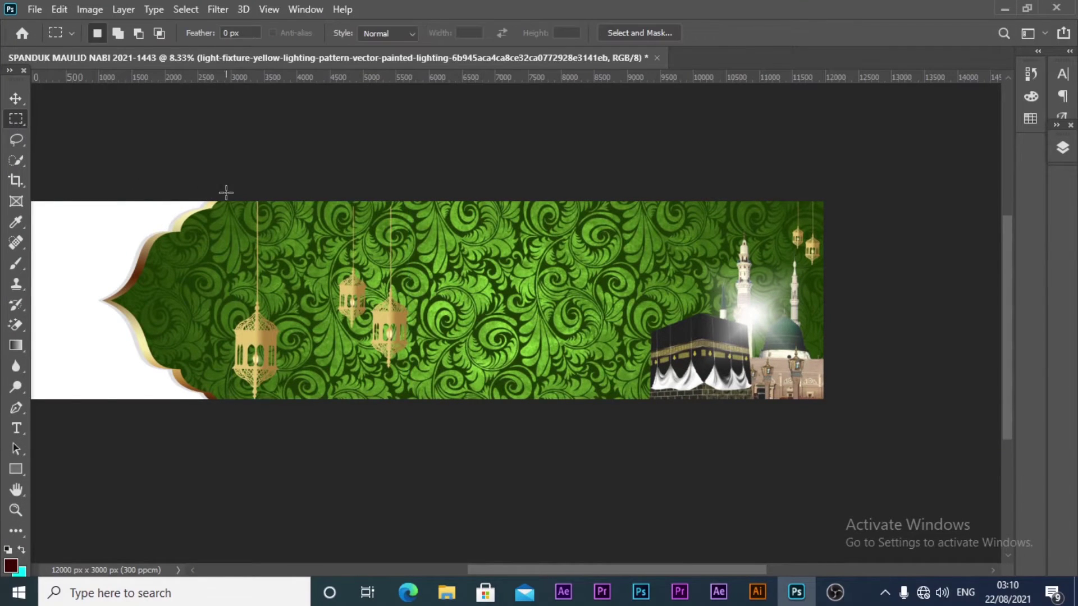
drag(223, 191, 293, 428)
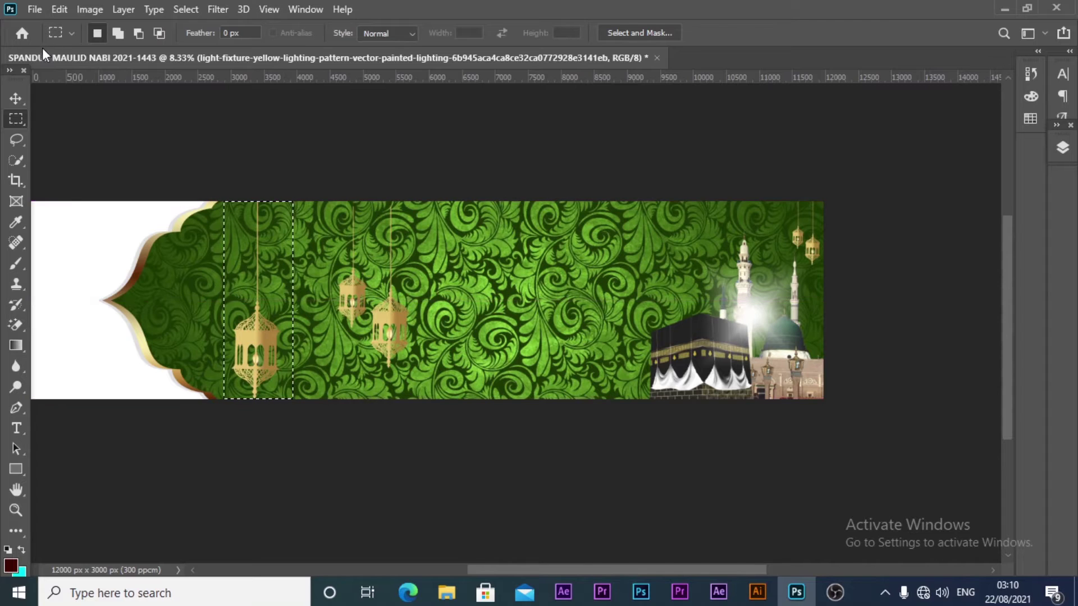
click(59, 13)
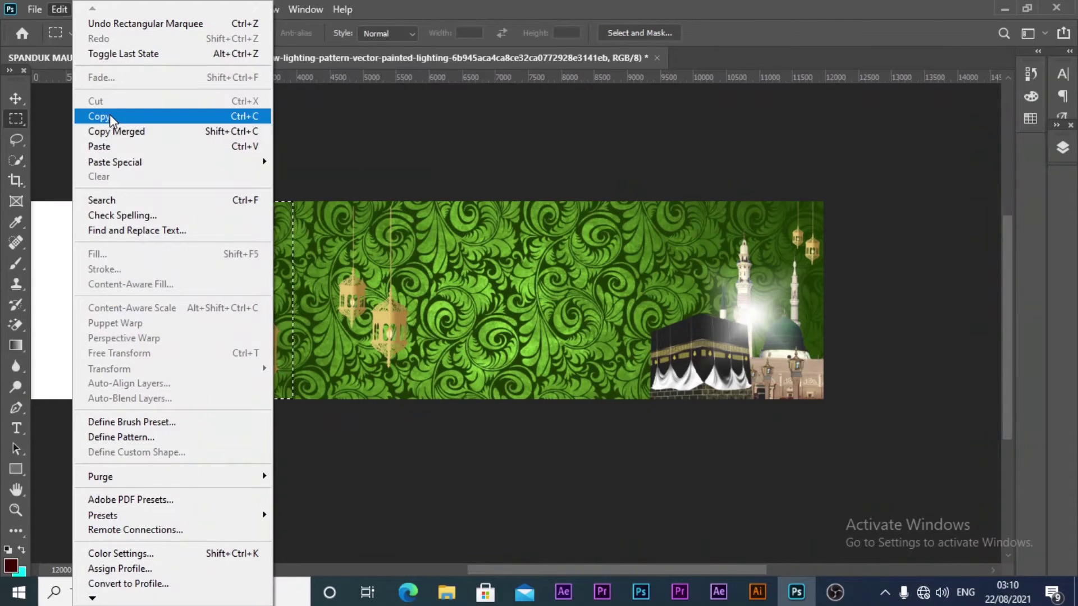
click(110, 114)
click(59, 6)
click(122, 146)
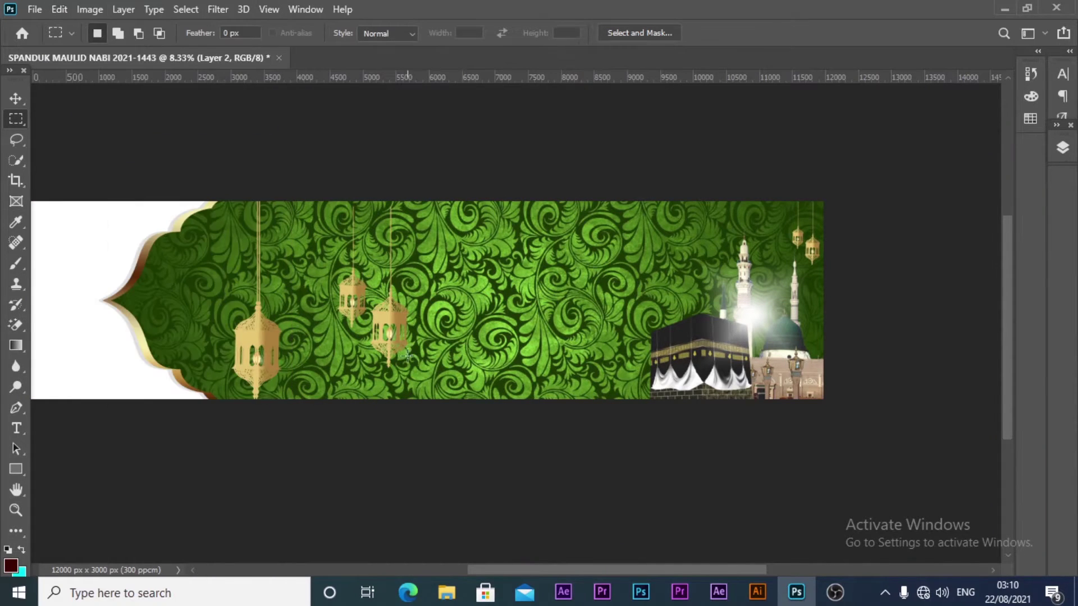
Move the pasted lantern beside the minaret, scale it to about 38%, and commit
click(16, 98)
click(381, 316)
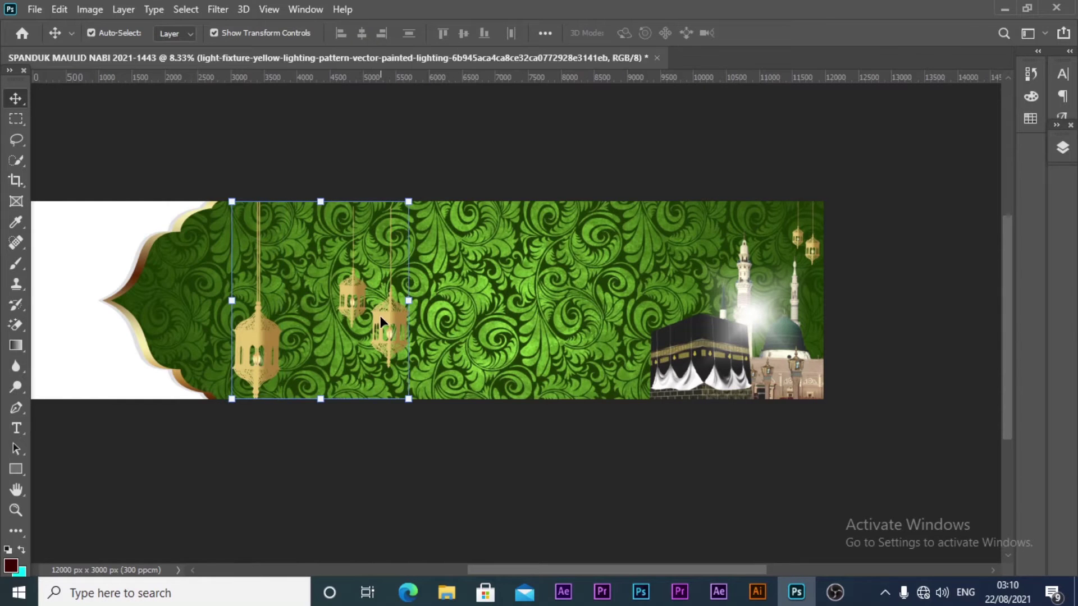
drag(259, 338, 573, 315)
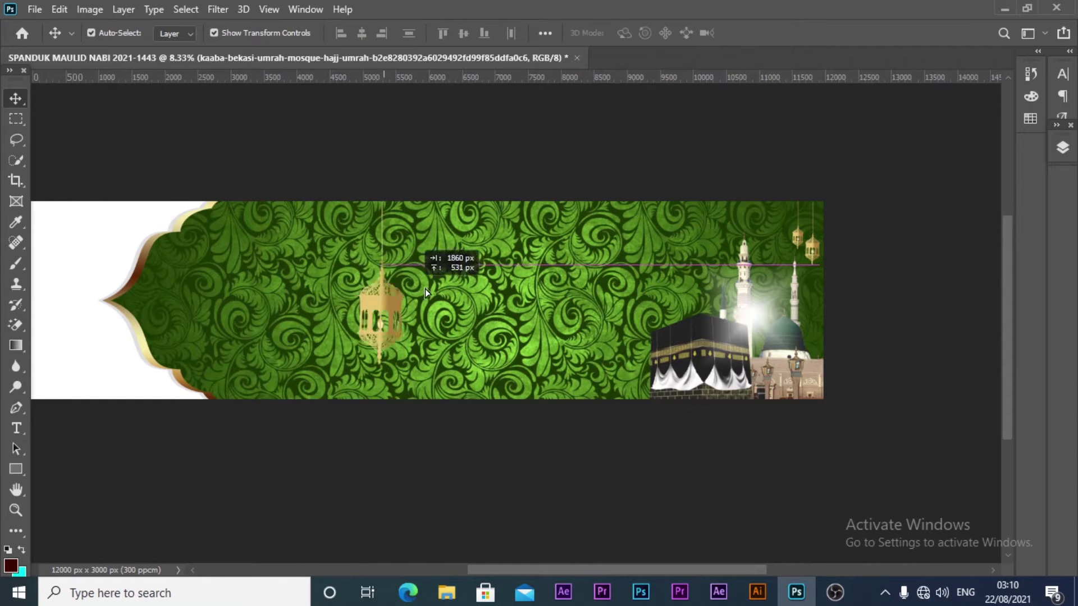
key(z)
click(728, 246)
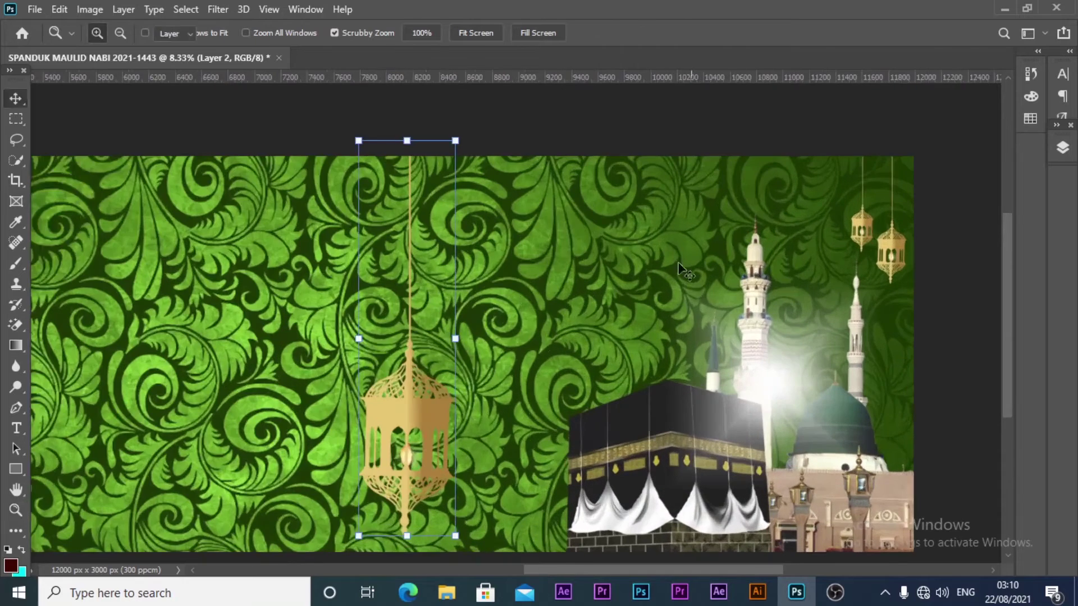
key(v)
drag(406, 397, 659, 358)
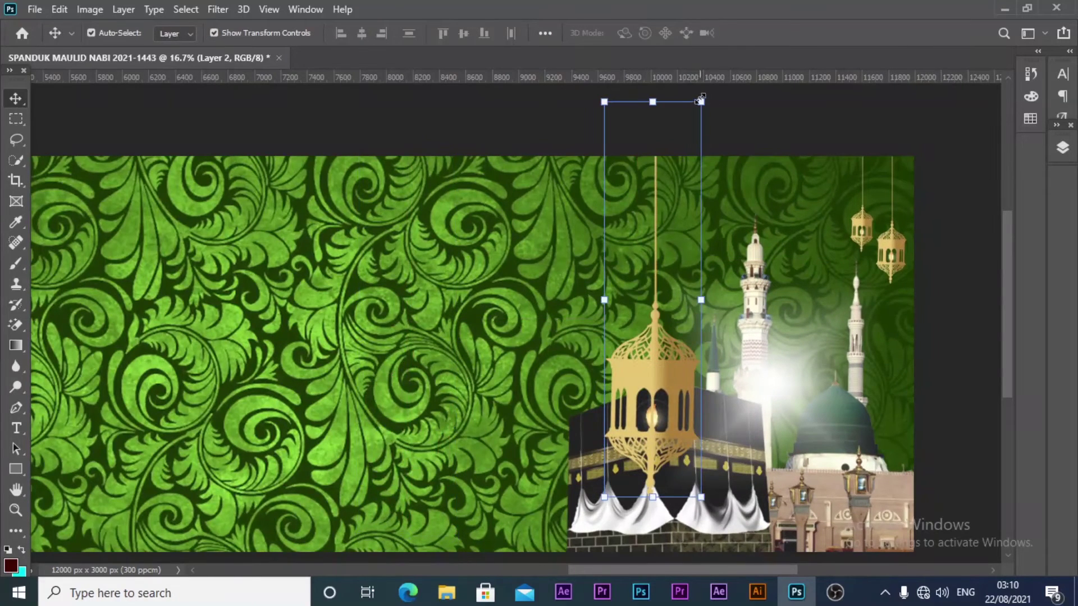
drag(701, 101, 671, 224)
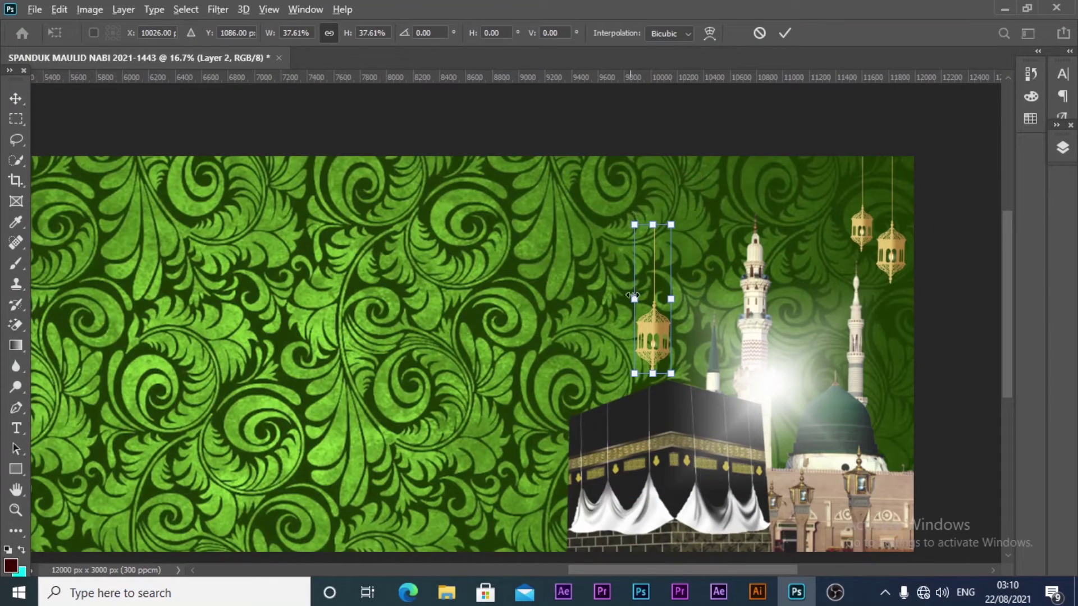
drag(666, 337, 810, 261)
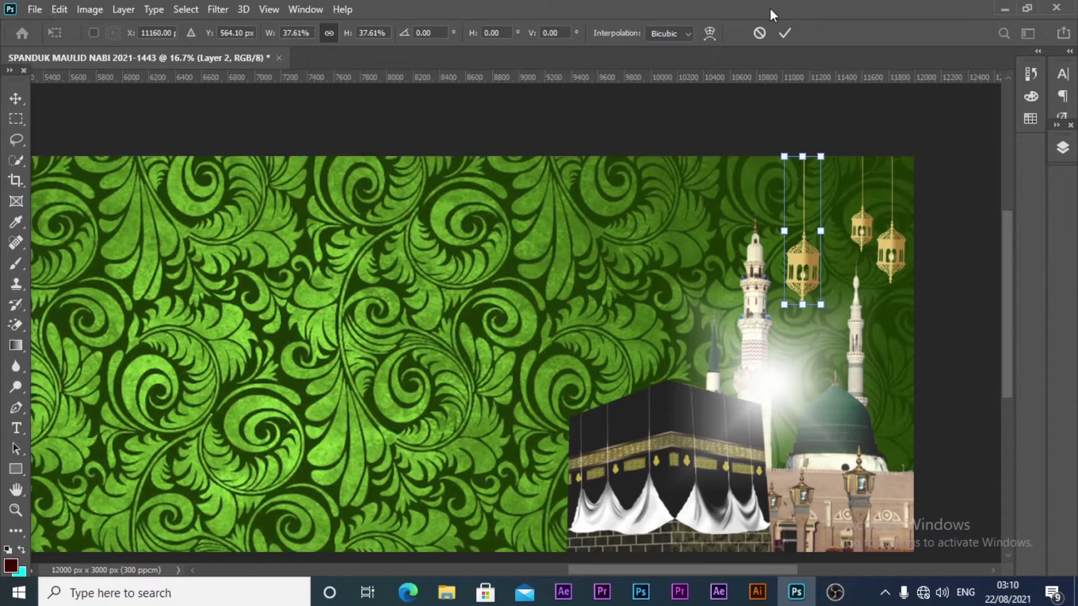
click(786, 33)
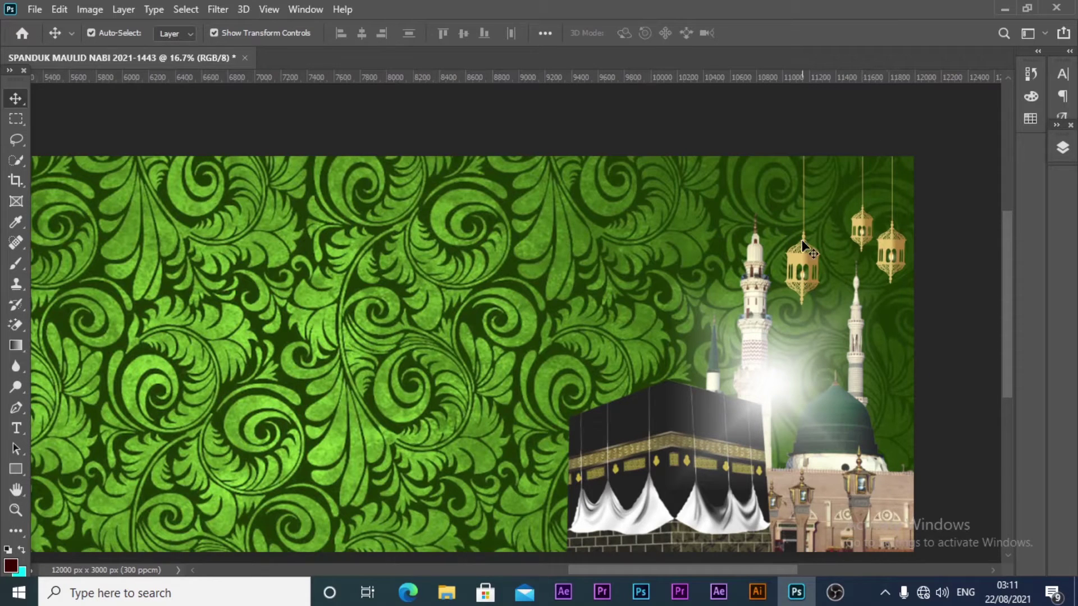
Zoom in on the top-right lanterns, then zoom back out to review the banner
key(z)
click(830, 184)
key(v)
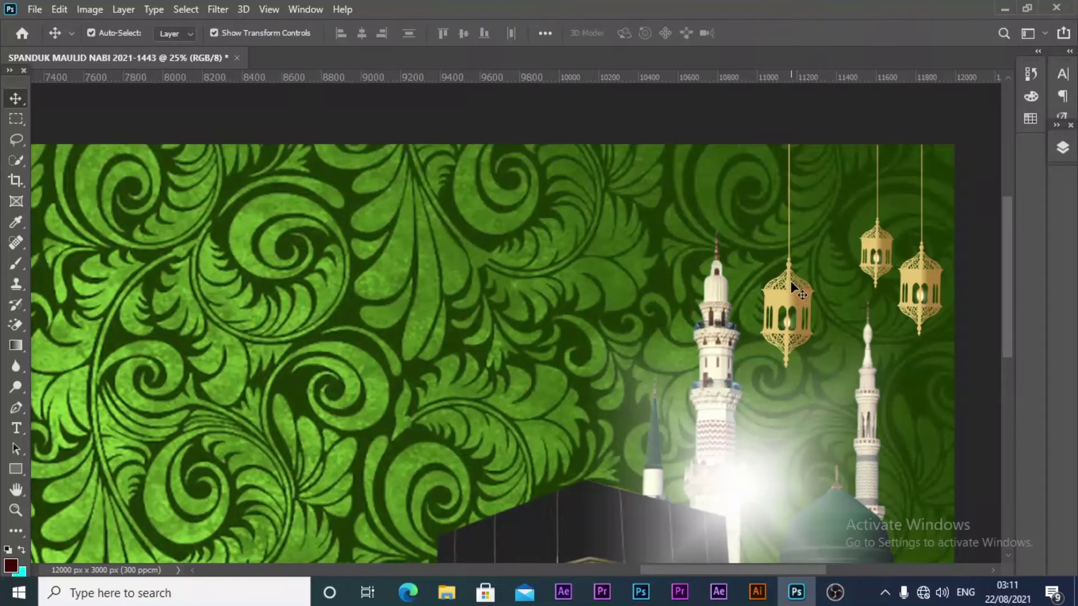
key(z)
alt+click(791, 262)
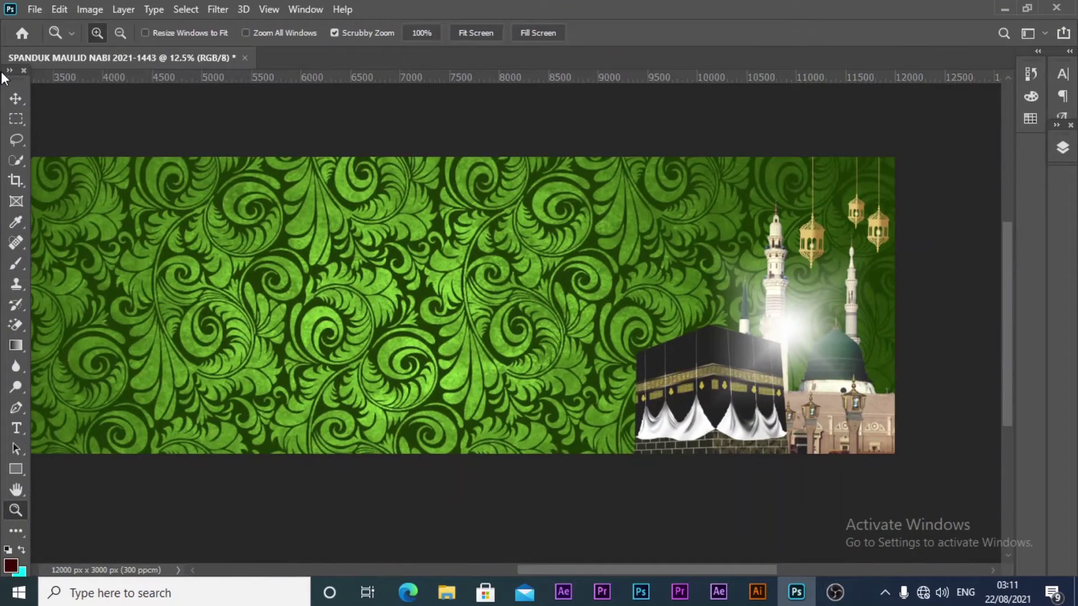
click(16, 98)
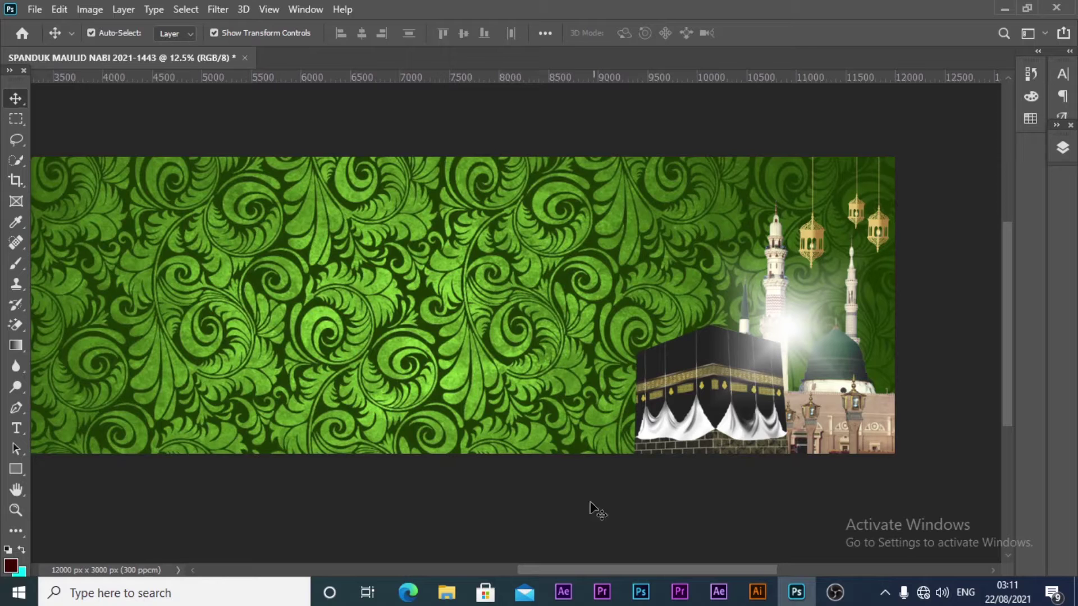
Drag the LAMPU image from File Explorer into the banner beside the minaret and commit its placement
mouse_move(447, 593)
click(451, 540)
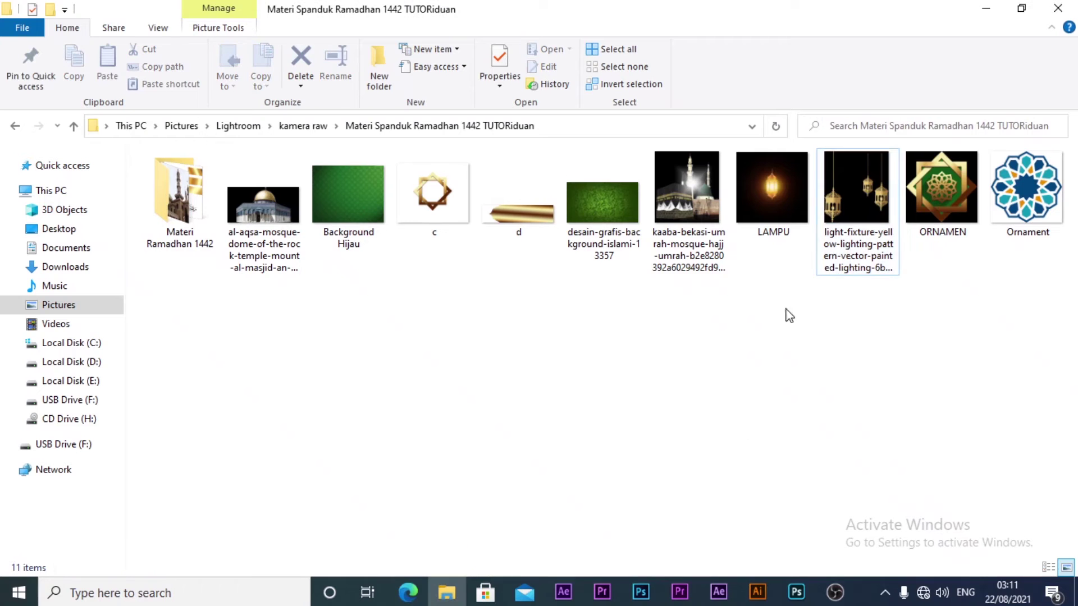
mouse_move(772, 191)
mouse_down()
mouse_move(809, 599)
mouse_move(466, 293)
mouse_move(749, 251)
mouse_up()
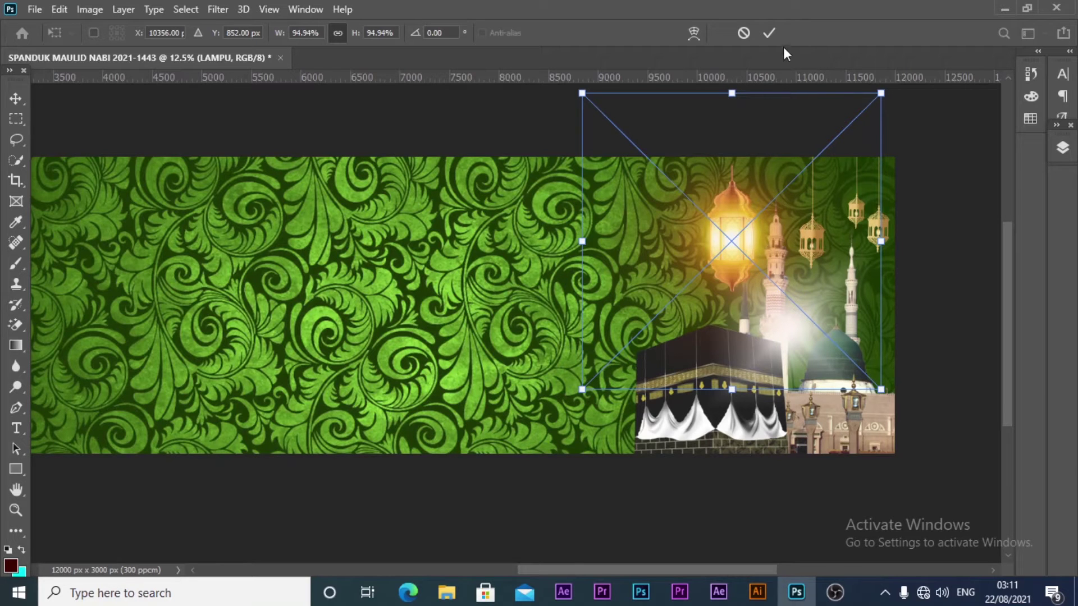
click(769, 33)
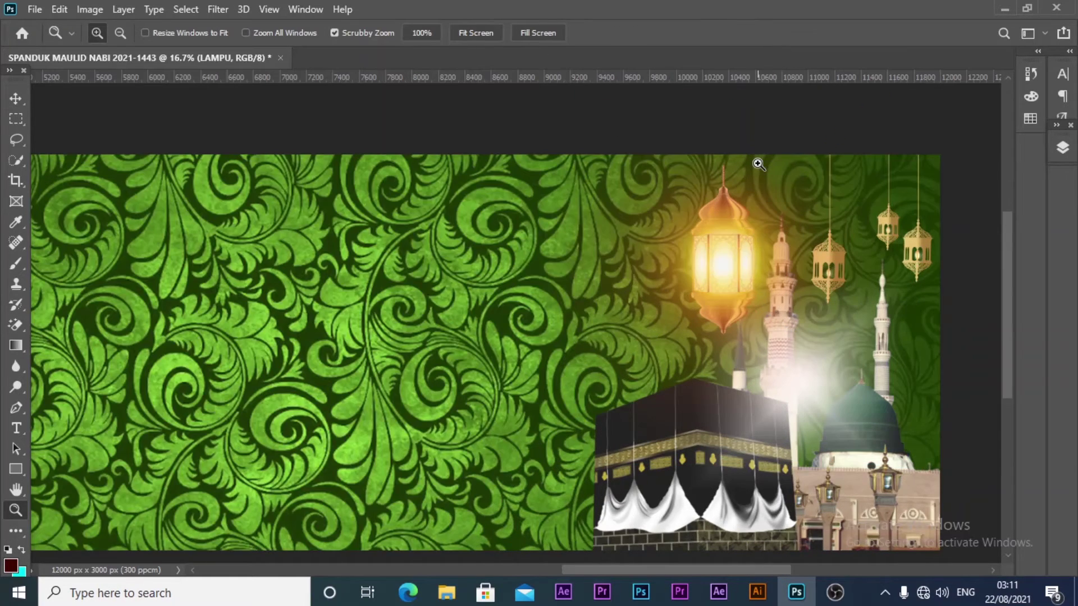
click(760, 163)
Copy an oval selection of the lamp's glow into its own layer with Ctrl+J
click(16, 118)
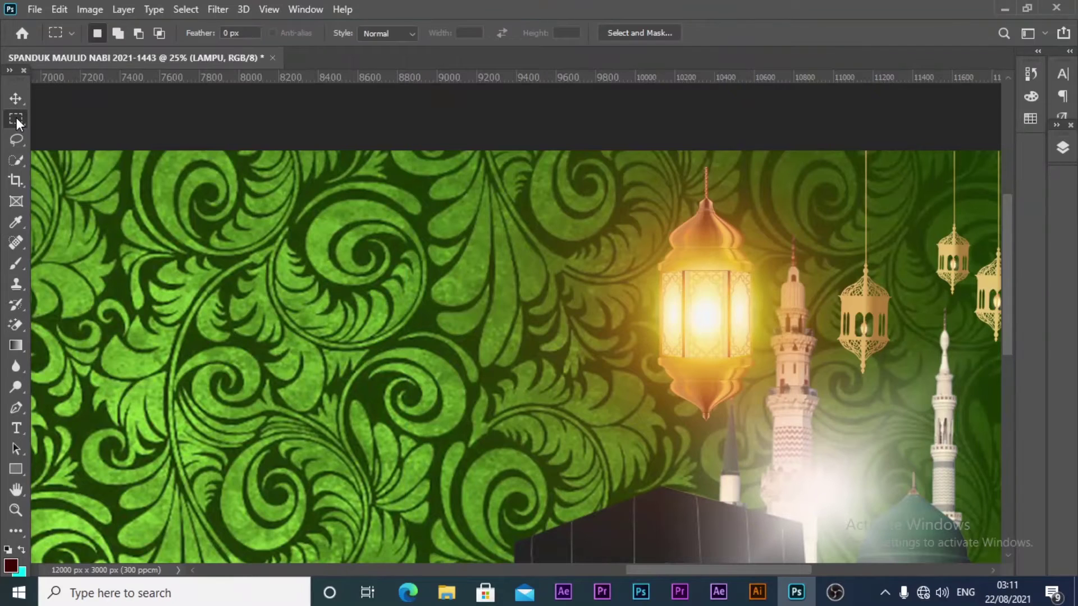
right_click(15, 118)
click(84, 135)
drag(697, 306, 721, 333)
key(ctrl+j)
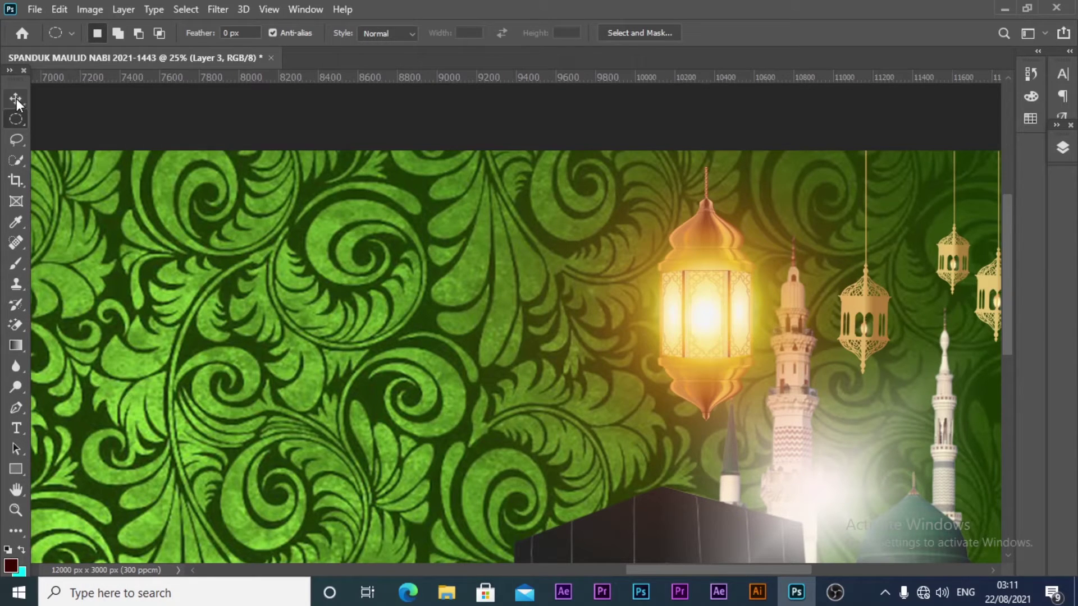
Shift the LAMPU lantern further left and place the copied glow onto the gold hanging lantern
click(16, 99)
drag(715, 235, 566, 236)
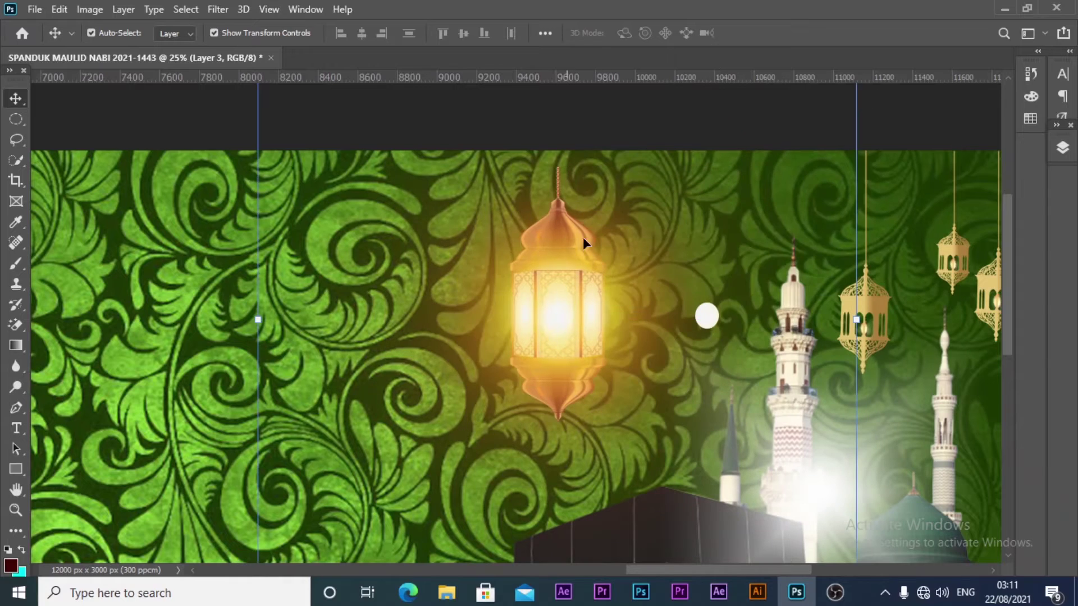
click(705, 322)
drag(706, 321, 868, 331)
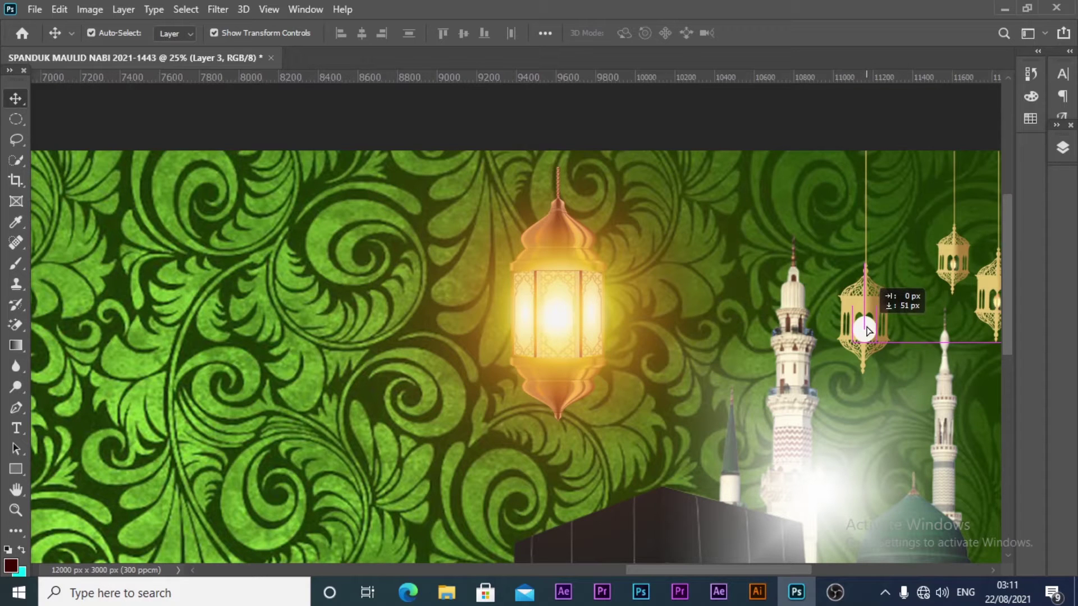
ctrl+click(871, 318)
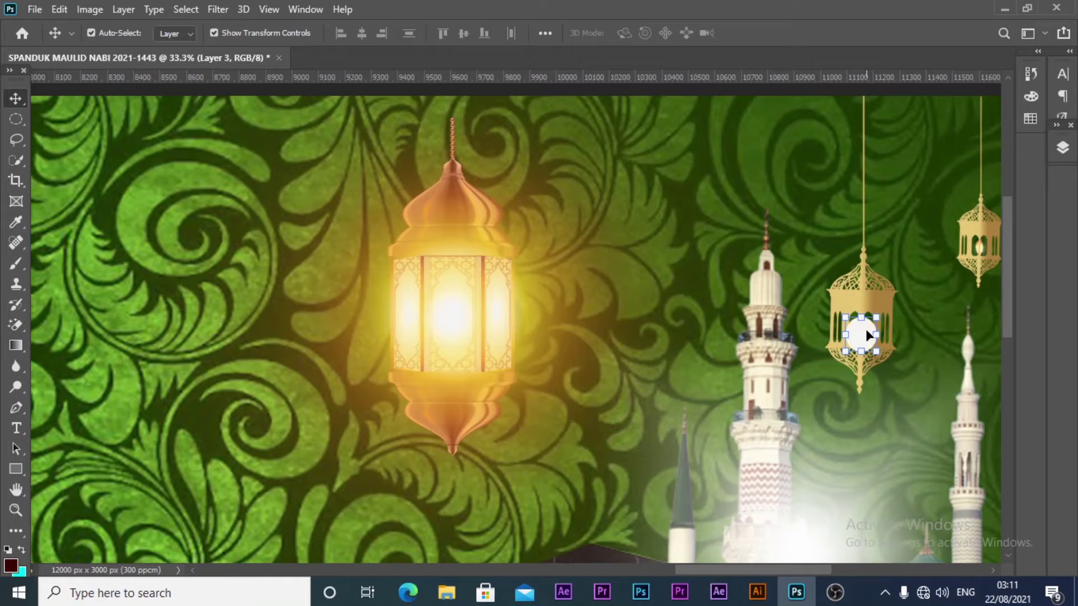
Transform and commit the LAMPU lantern, then delete the copied white glow piece
click(382, 236)
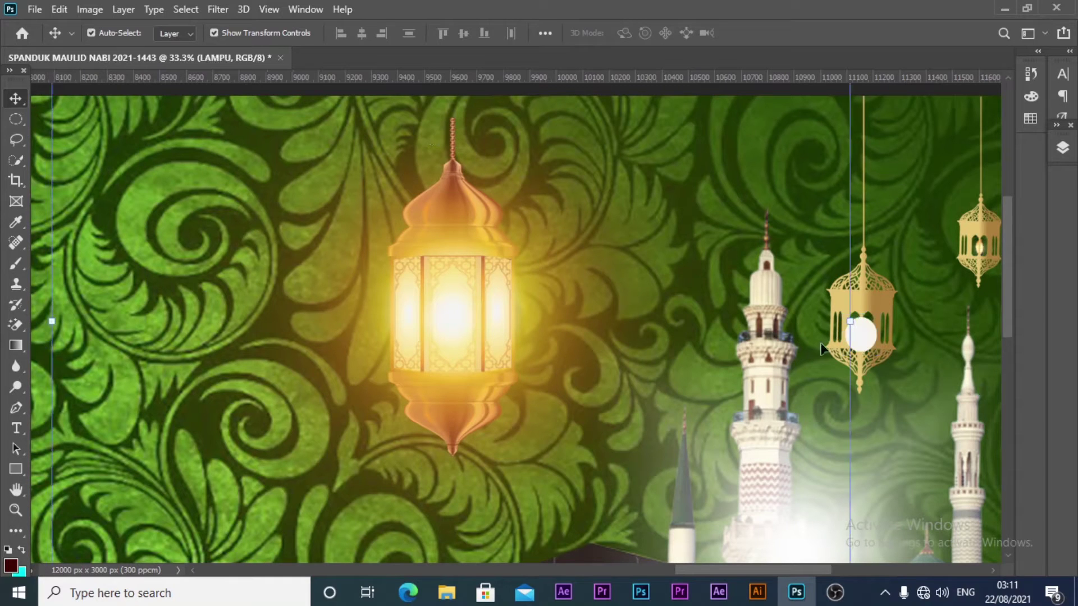
key(ctrl+t)
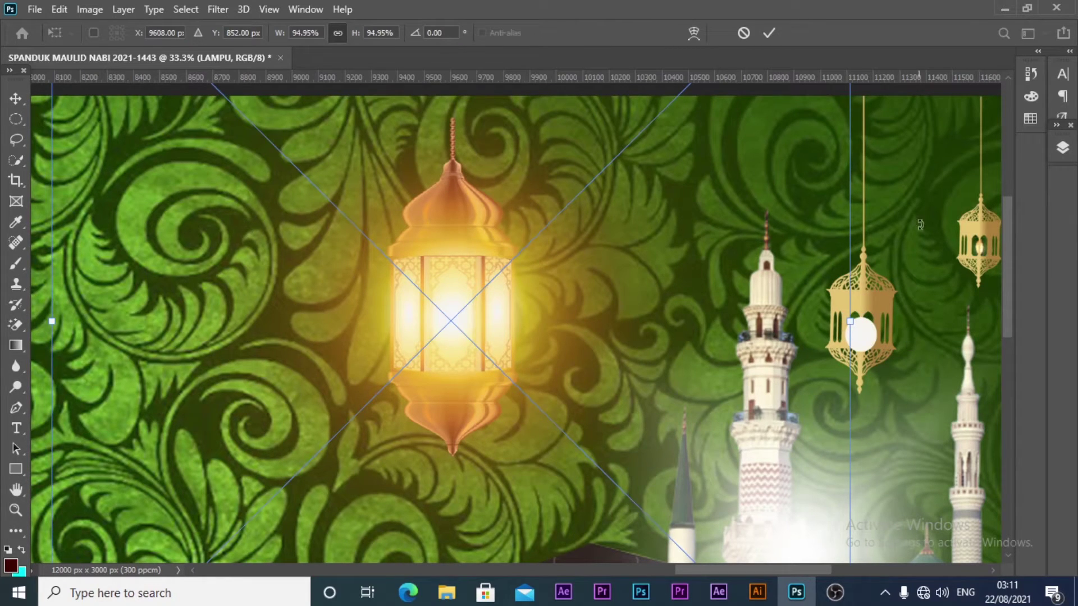
click(769, 32)
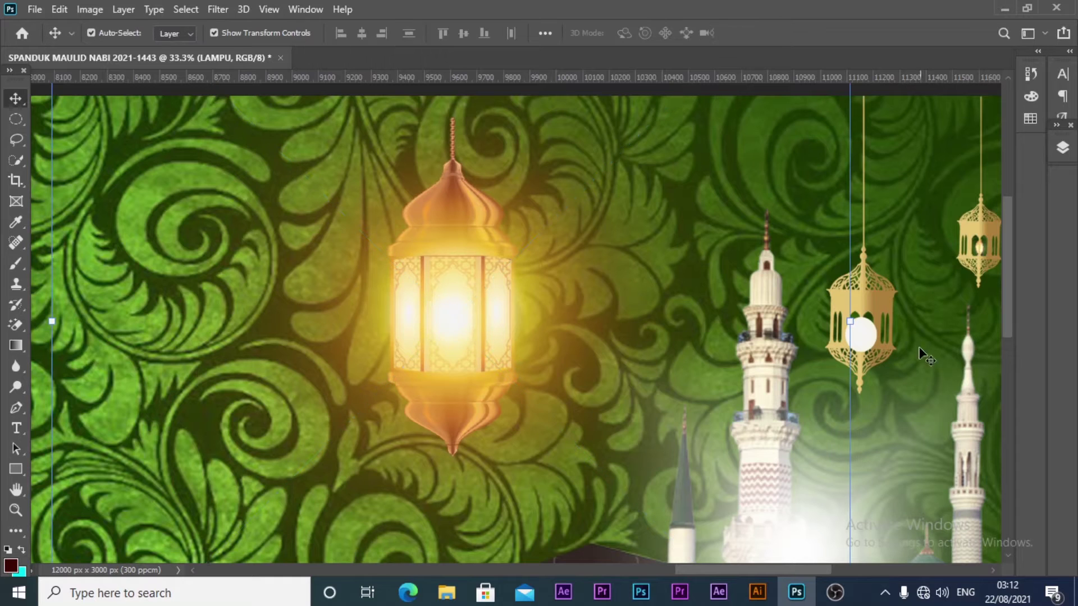
click(857, 333)
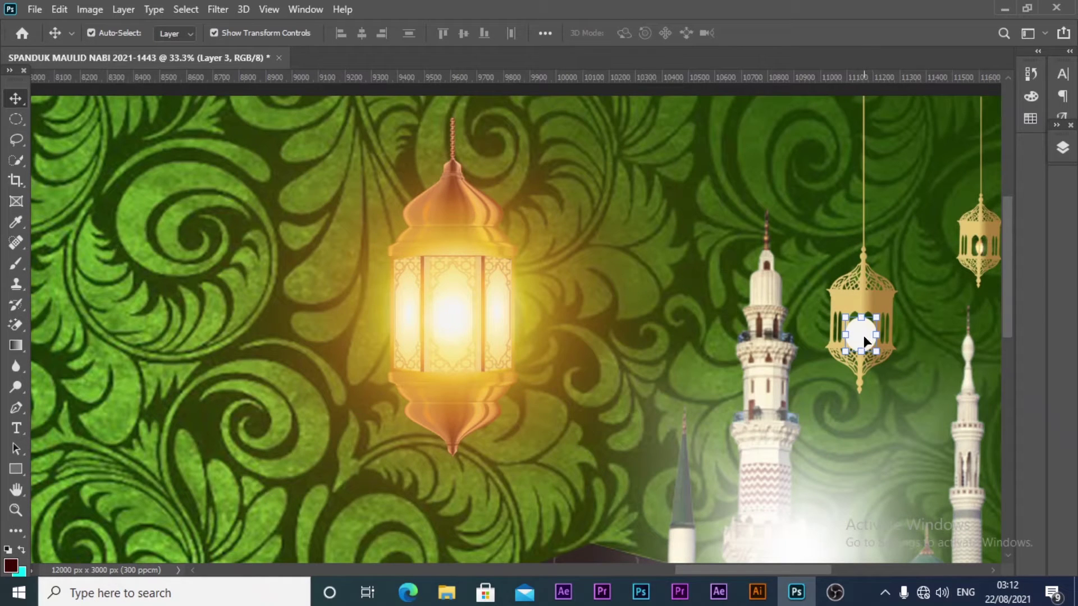
key(Delete)
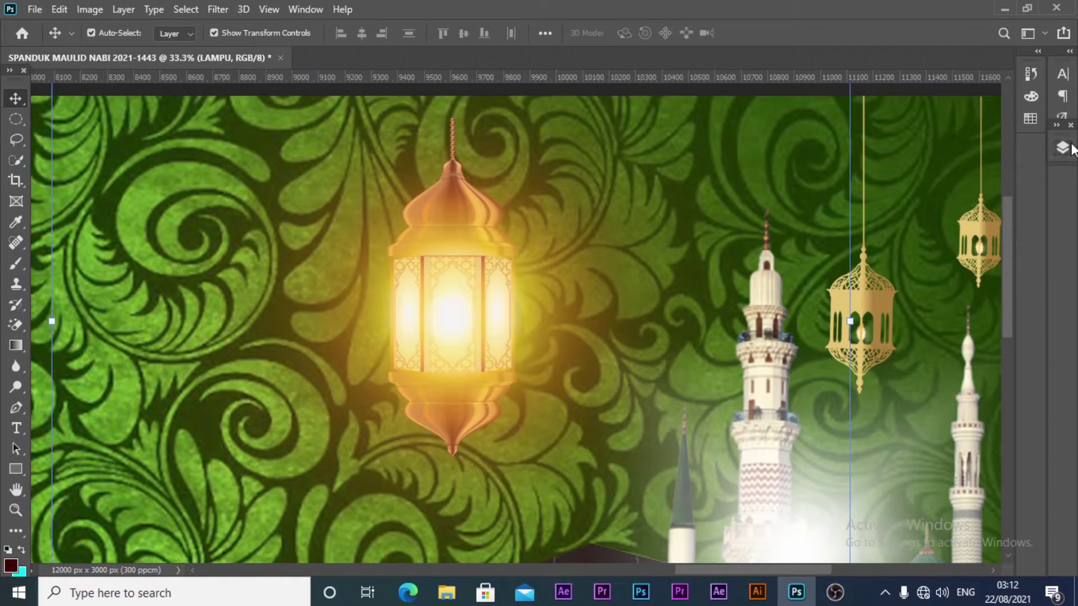
Lock the LAMPU layer with Lock All and add a new empty layer above Layer 1
click(1063, 152)
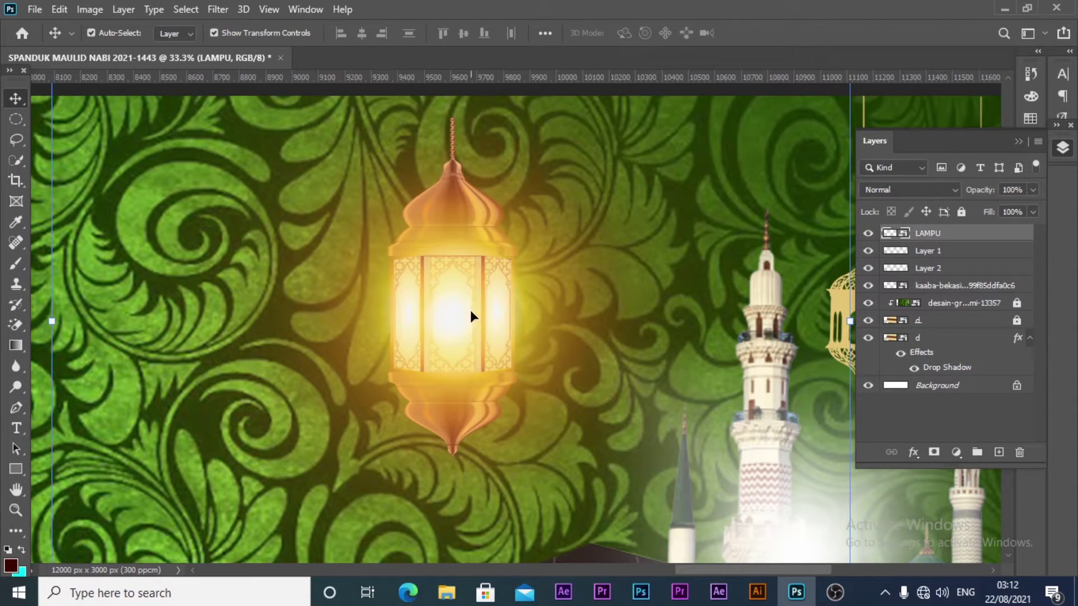
click(962, 213)
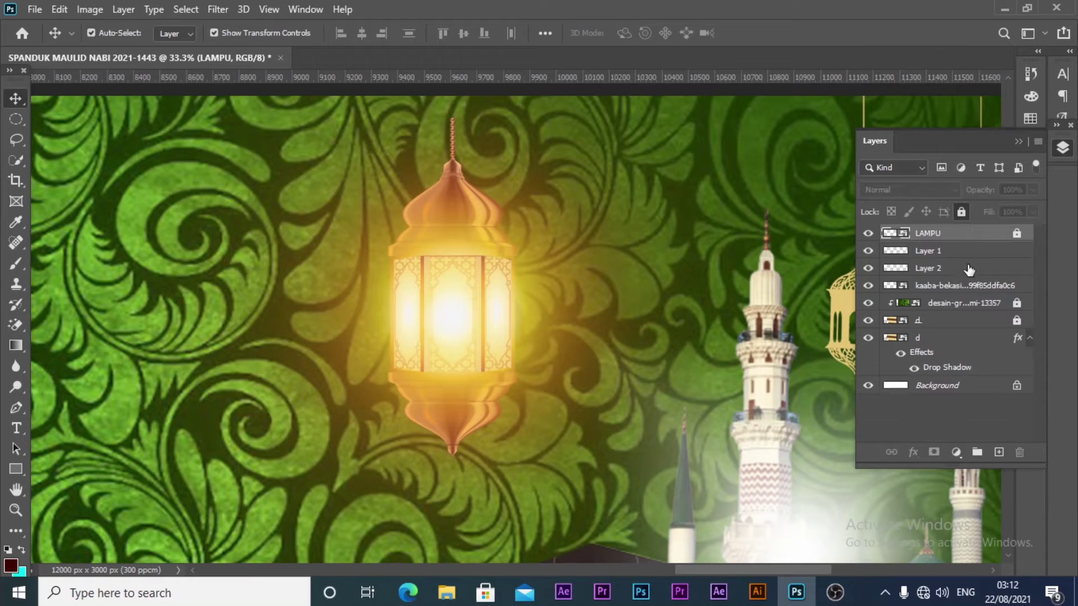
click(964, 253)
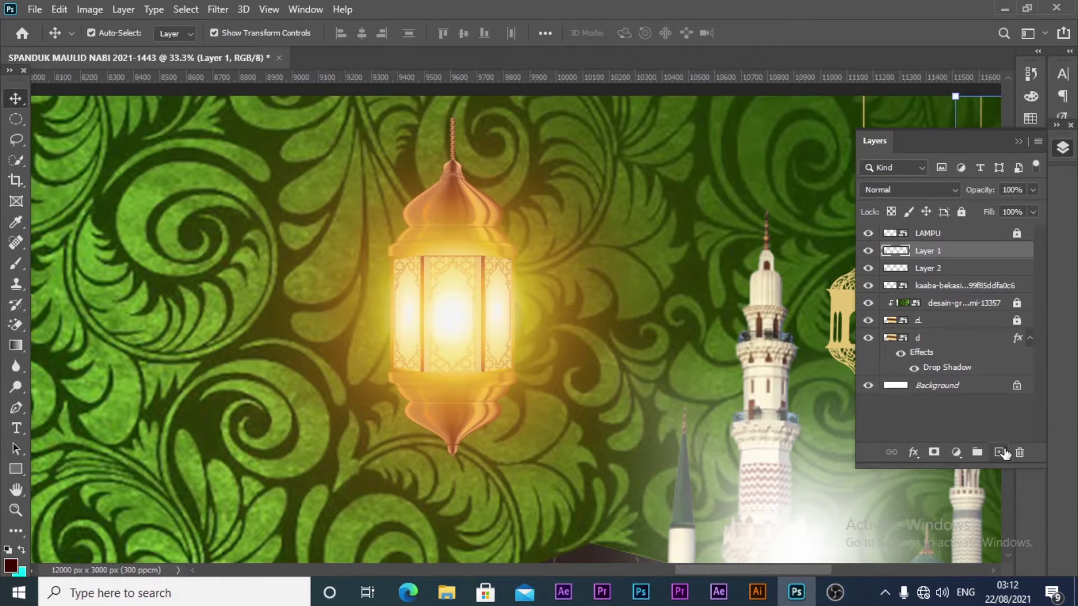
click(1001, 453)
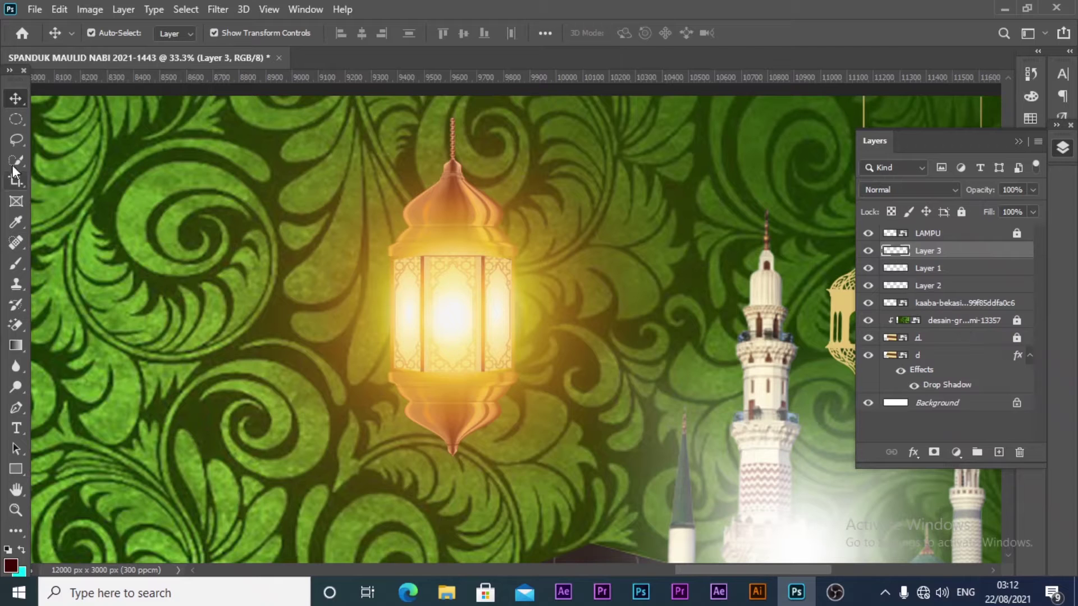
Set a 291 px brush with the lantern's gold colour and dab gold over the hanging lantern's windows
click(9, 267)
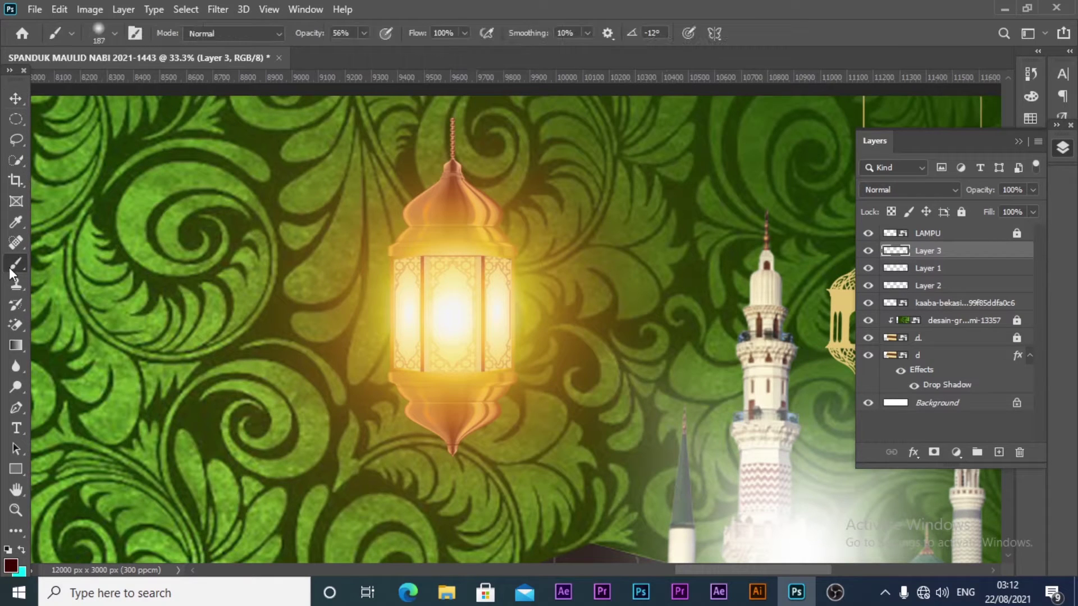
click(114, 34)
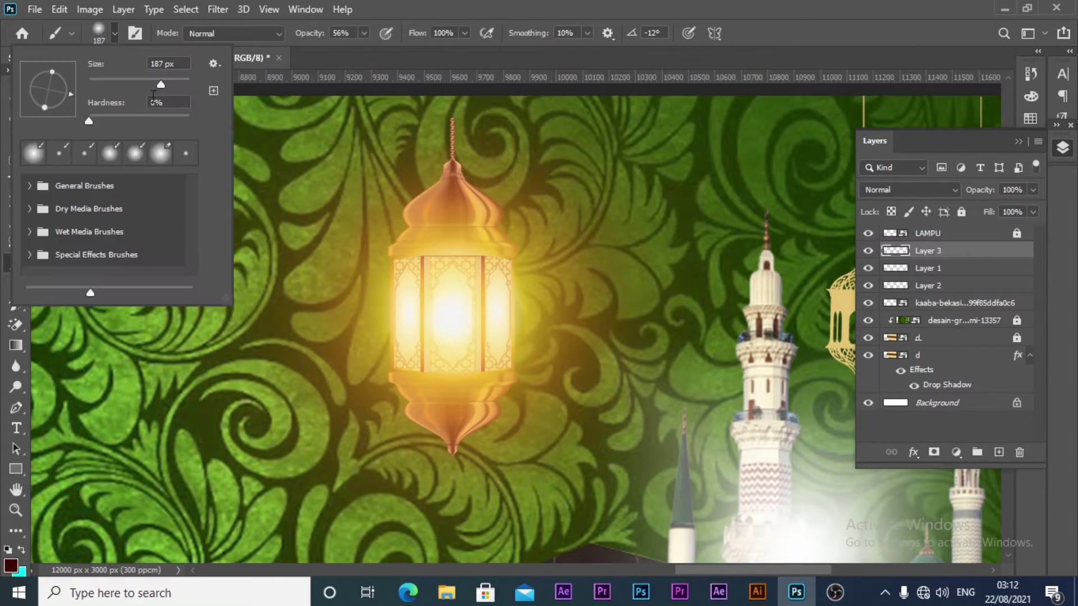
drag(154, 84, 164, 84)
click(1063, 148)
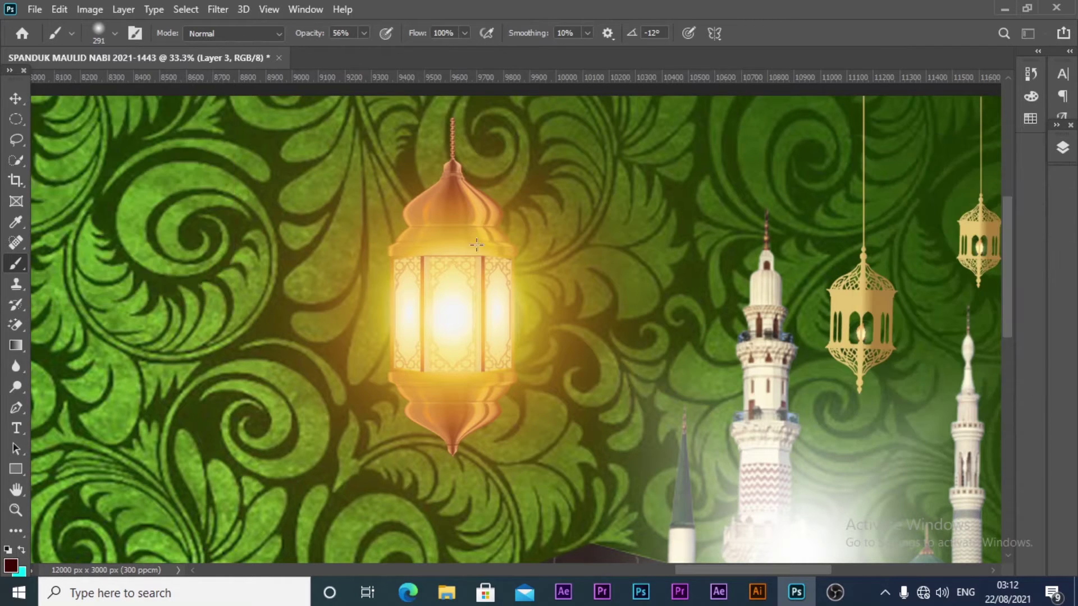
click(11, 565)
click(459, 233)
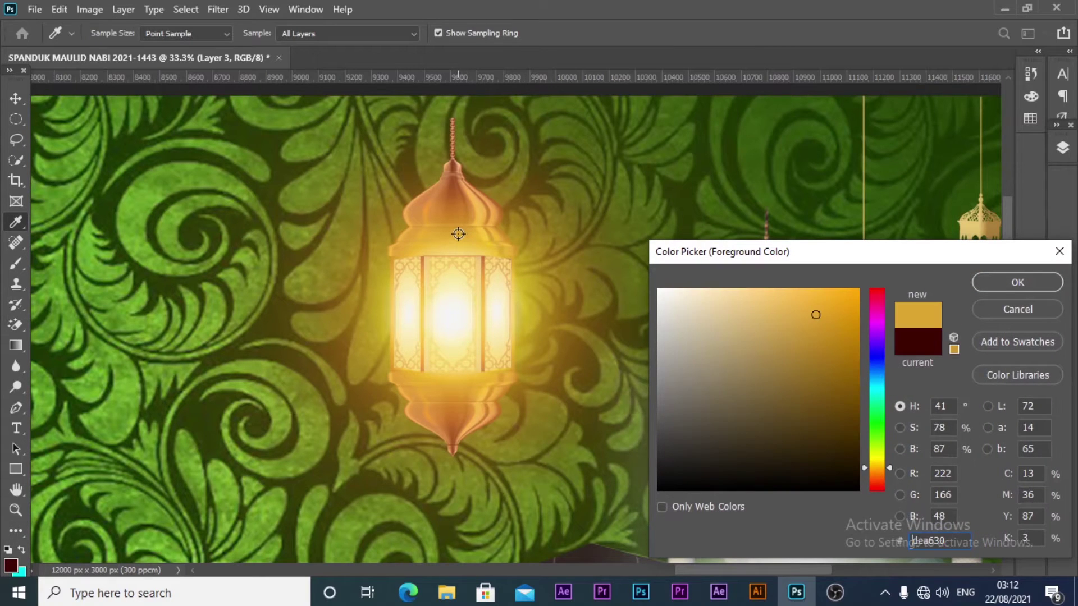
click(982, 288)
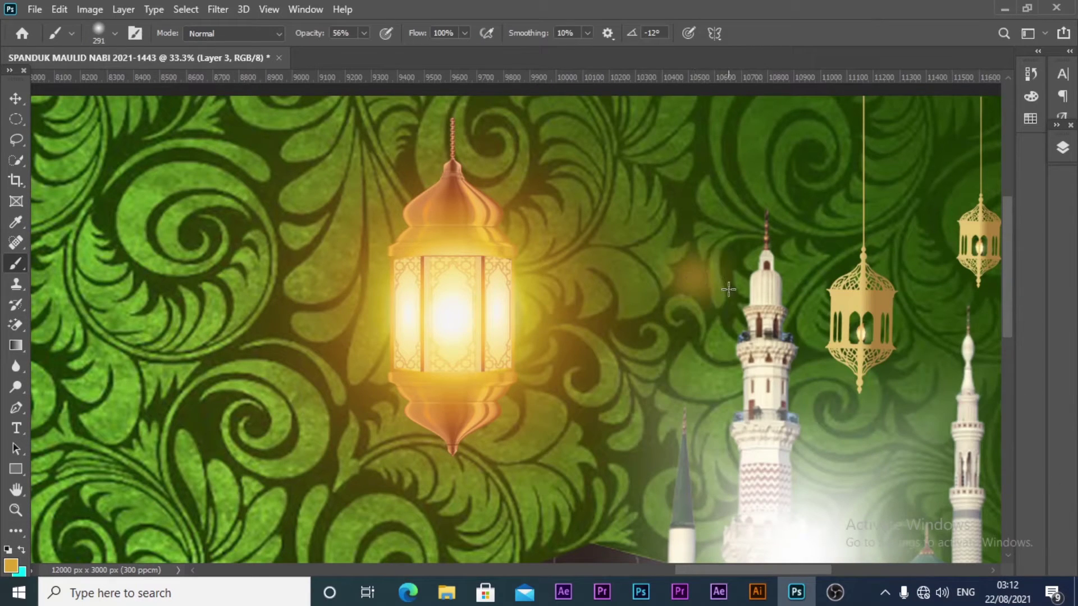
click(861, 332)
click(857, 330)
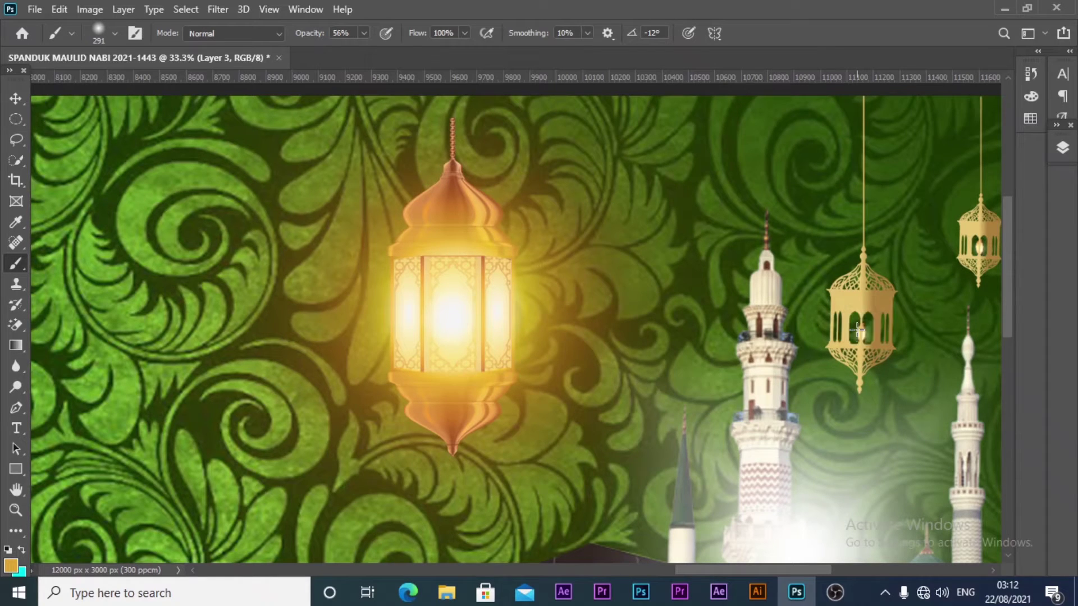
click(860, 332)
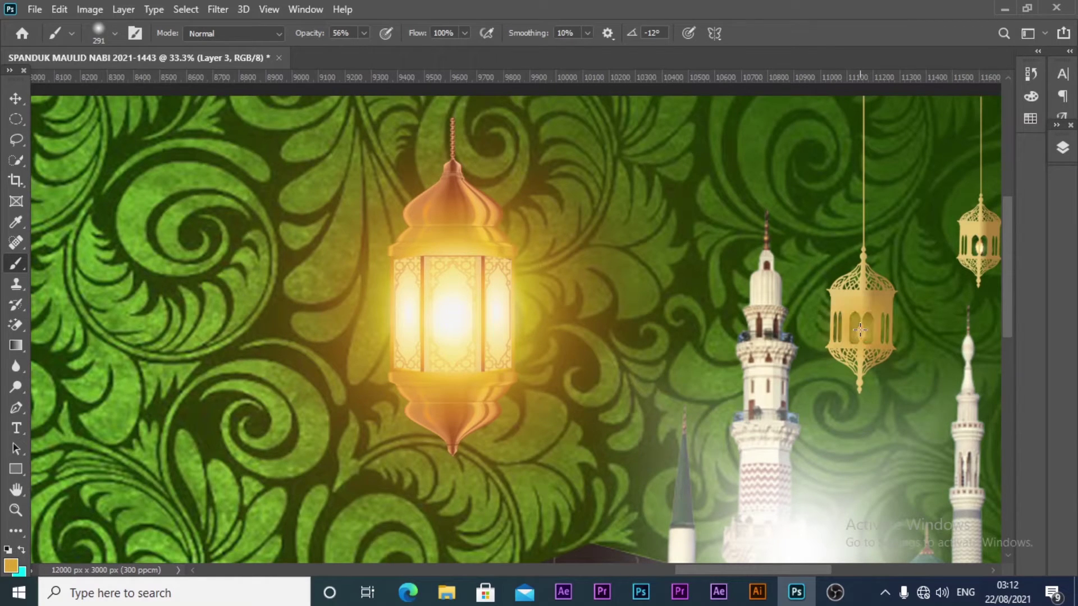
click(860, 330)
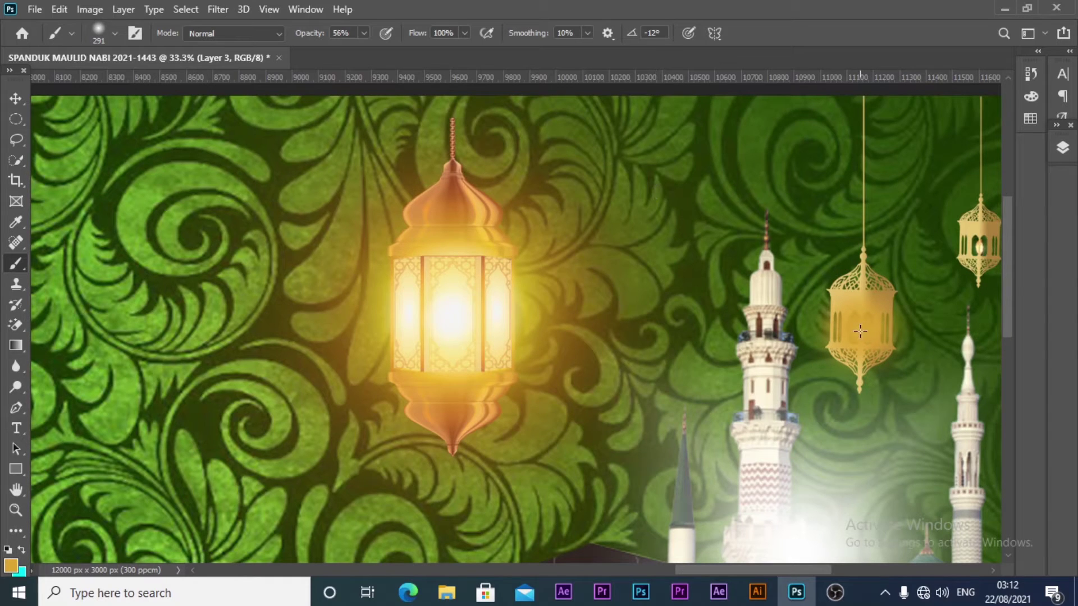
Sample near-white from the big lantern's glow and paint a soft white glow on the hanging lantern
click(11, 568)
click(454, 313)
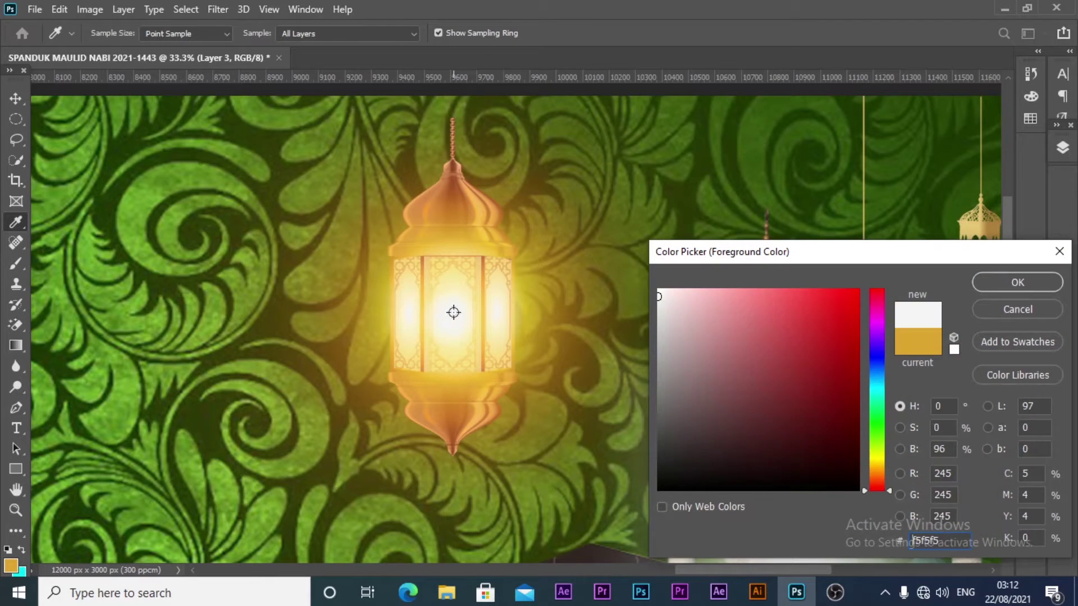
click(1032, 281)
key(b)
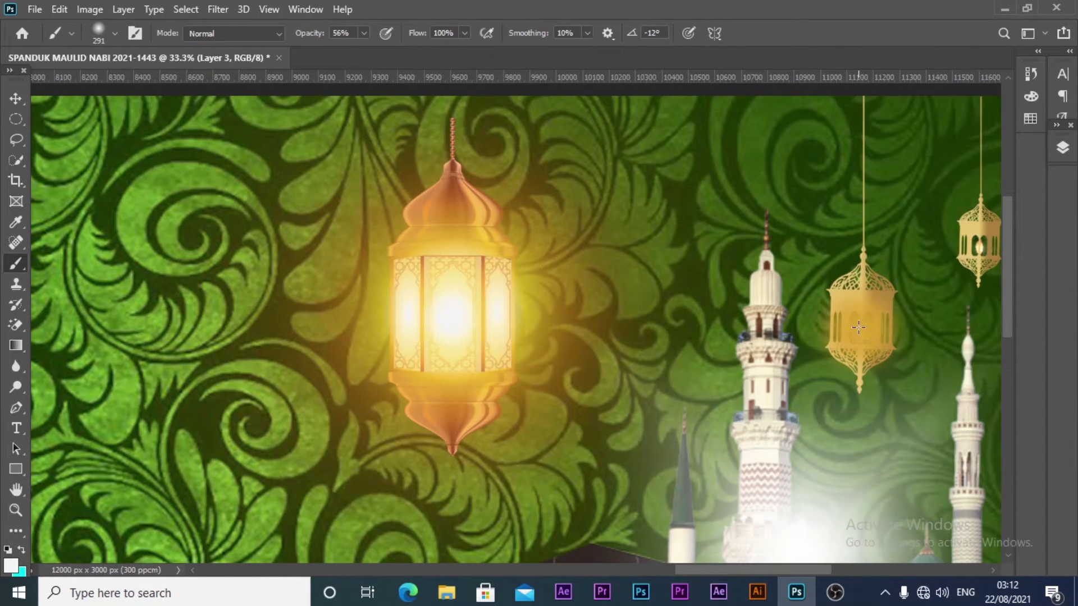
click(861, 329)
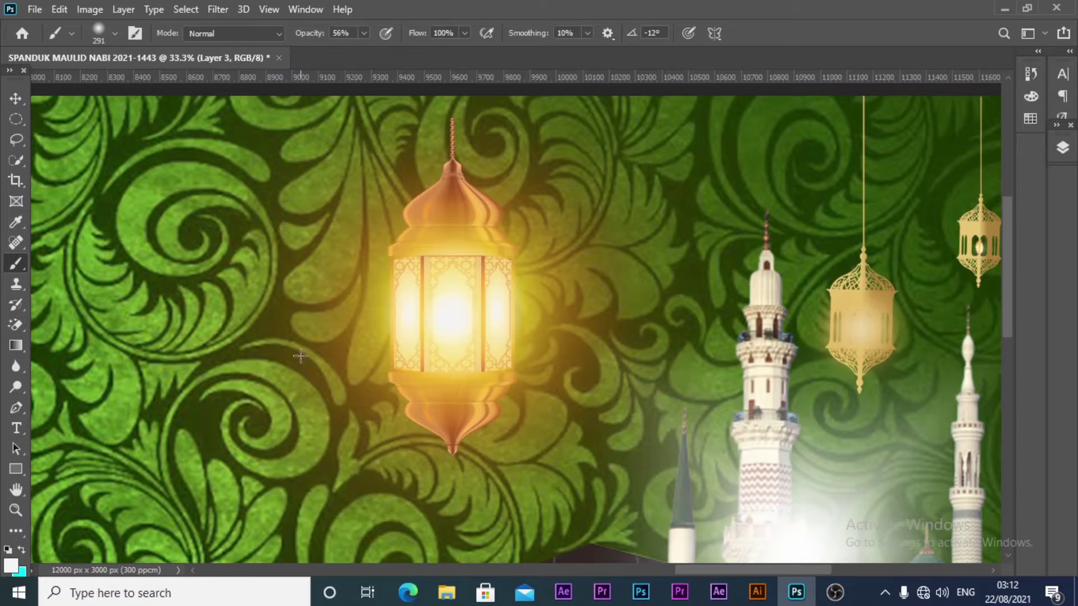
click(863, 330)
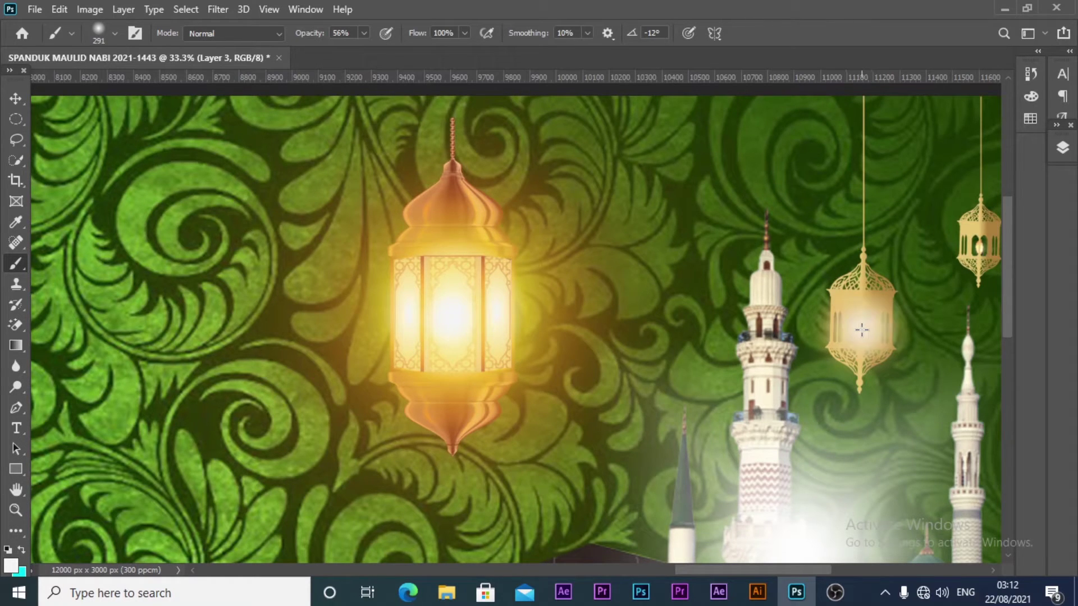
click(862, 327)
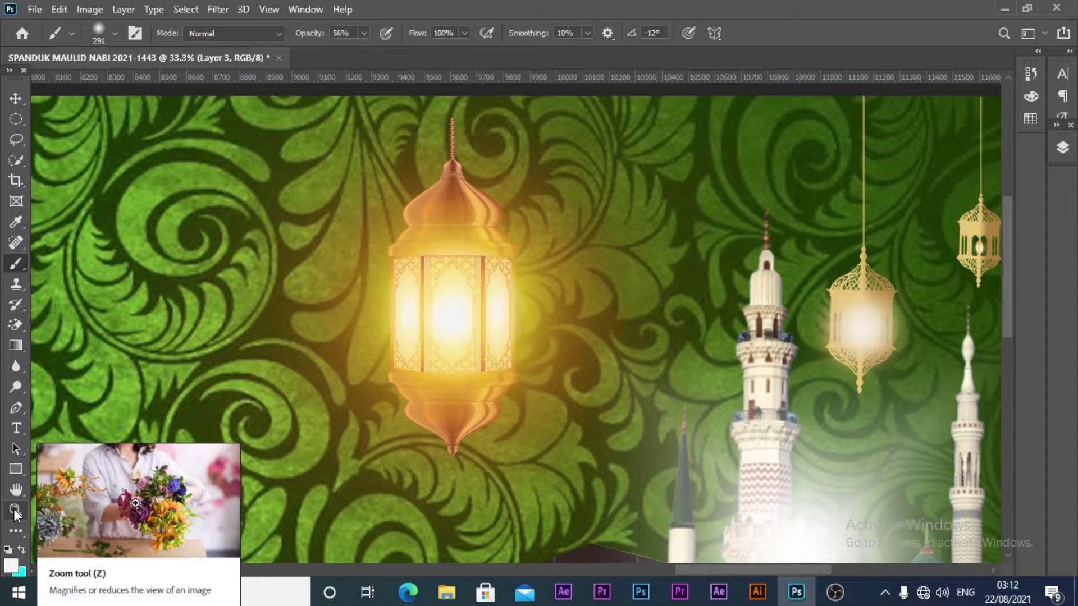
Try a gold wash with a 464 px brush over the hanging lantern, undoing the centre glow
click(11, 565)
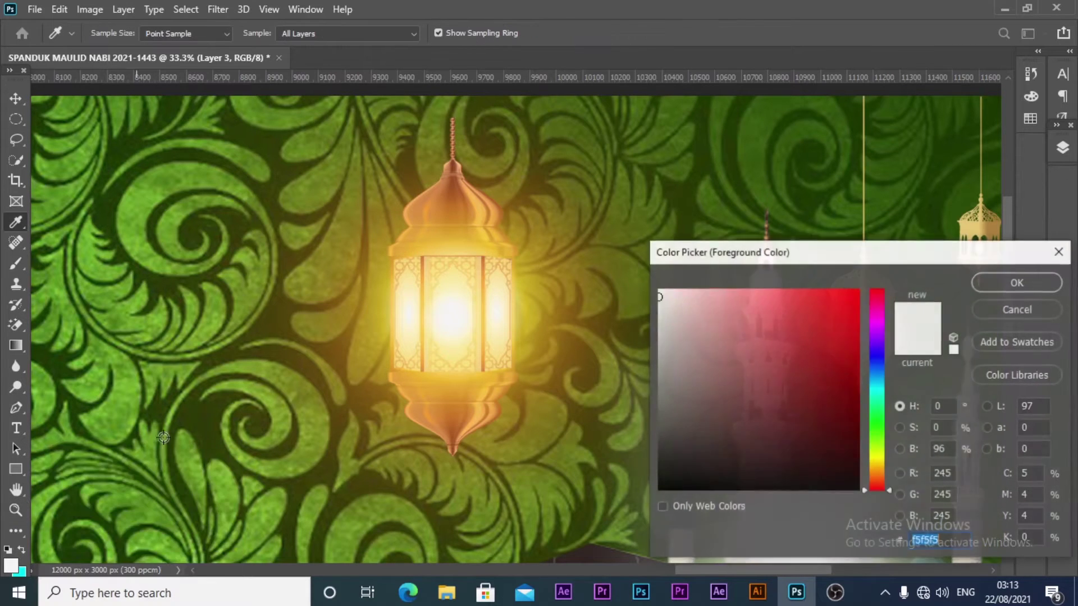
click(450, 235)
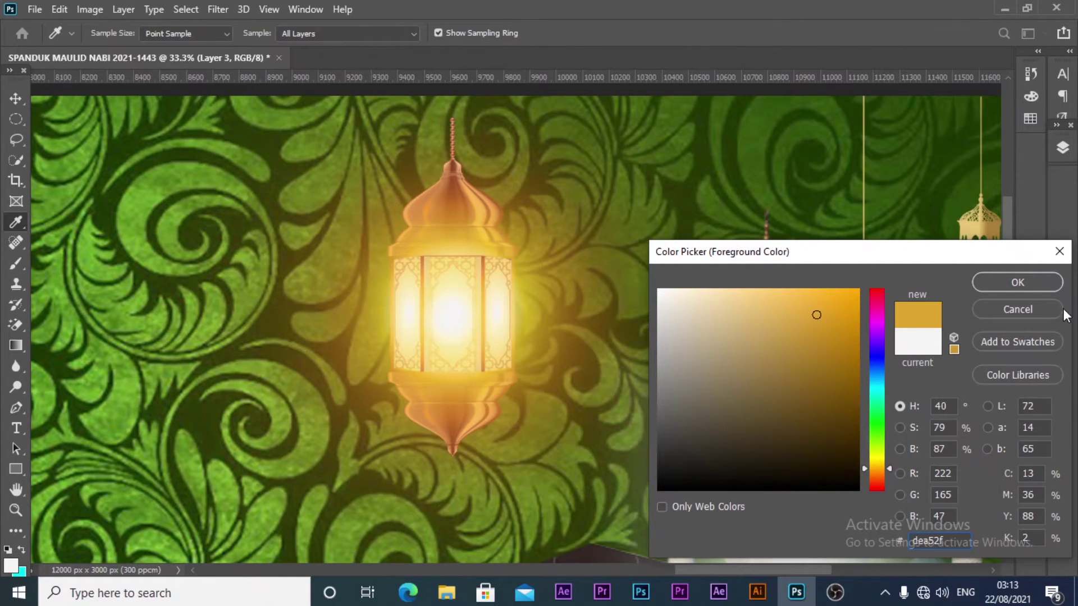
click(1032, 286)
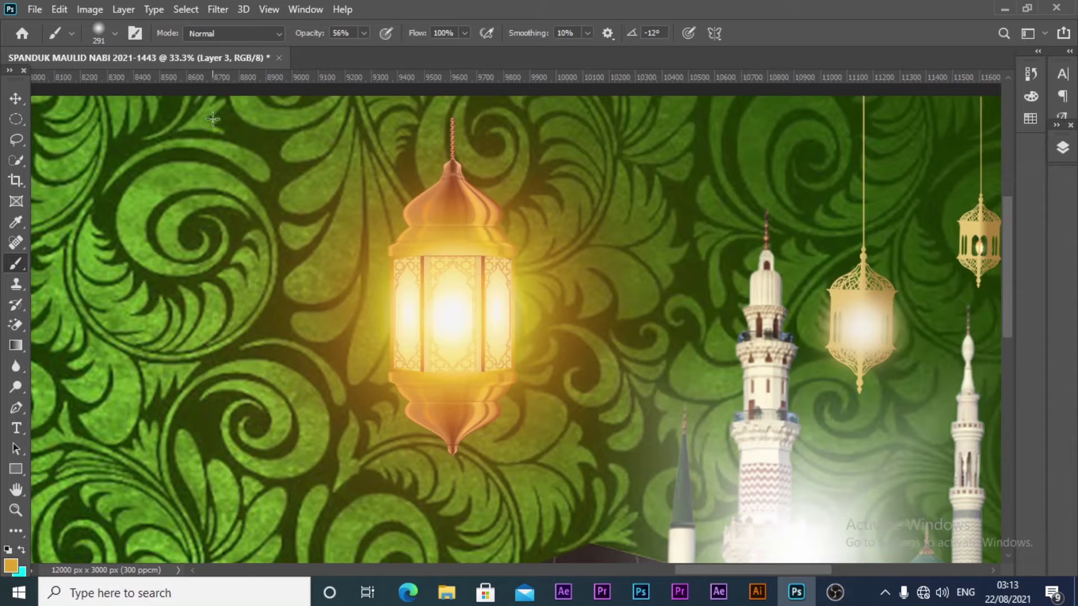
click(115, 32)
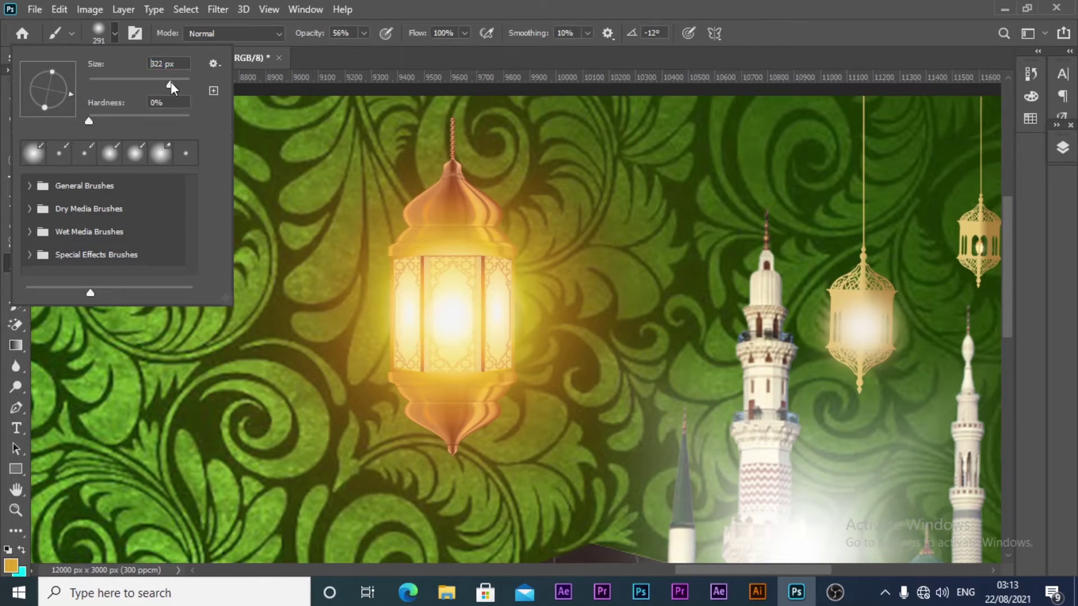
drag(171, 82, 177, 86)
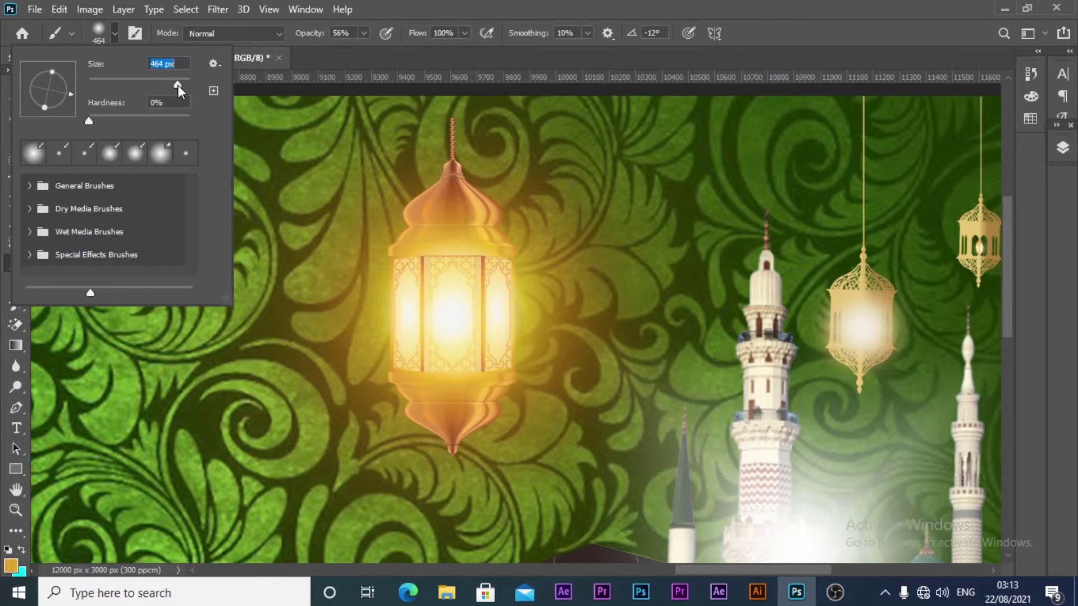
click(861, 326)
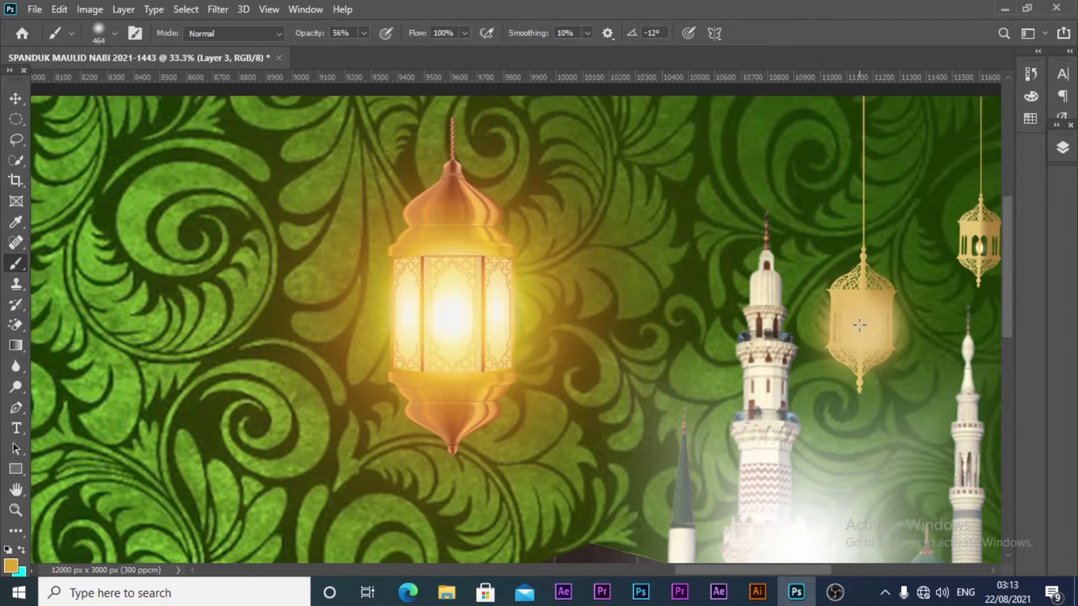
click(858, 327)
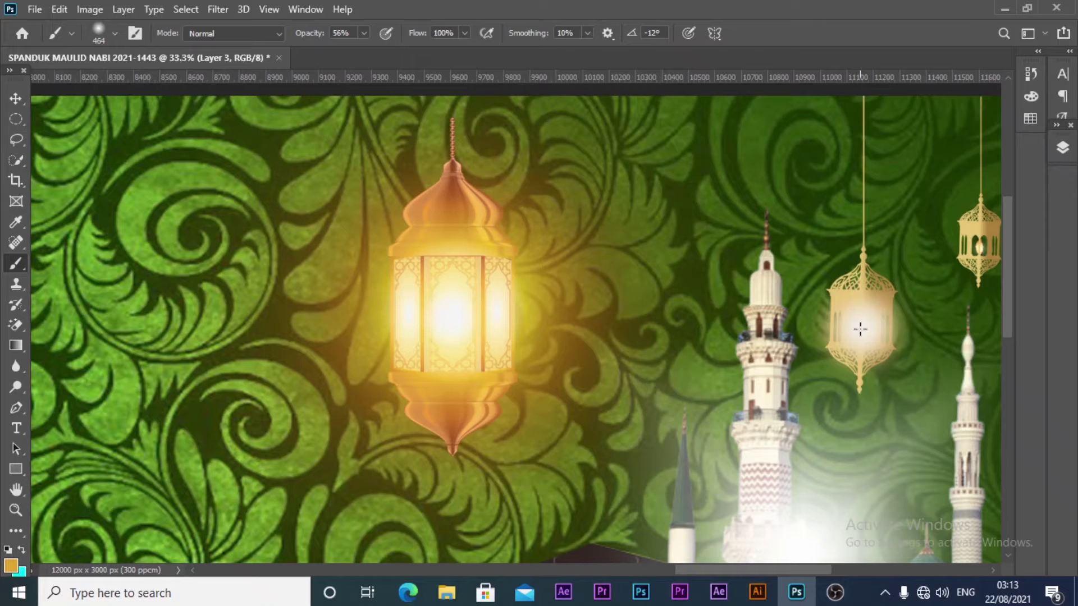
key(ctrl+z)
key(ctrl+z)
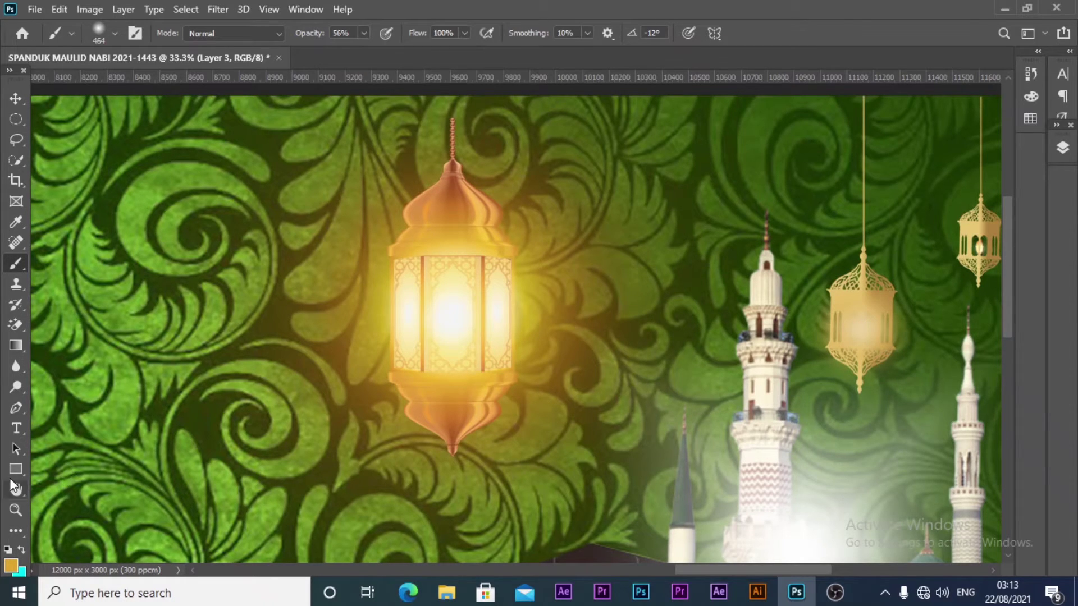
Paint an orange ffac00 glow over the hanging lantern
click(10, 565)
drag(853, 331, 866, 264)
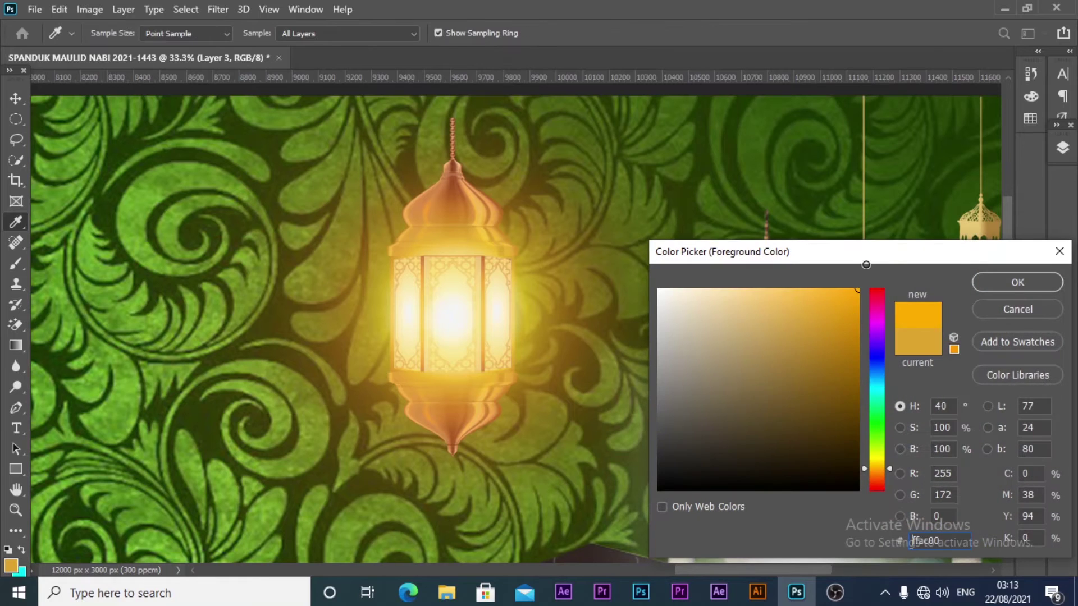
click(1014, 283)
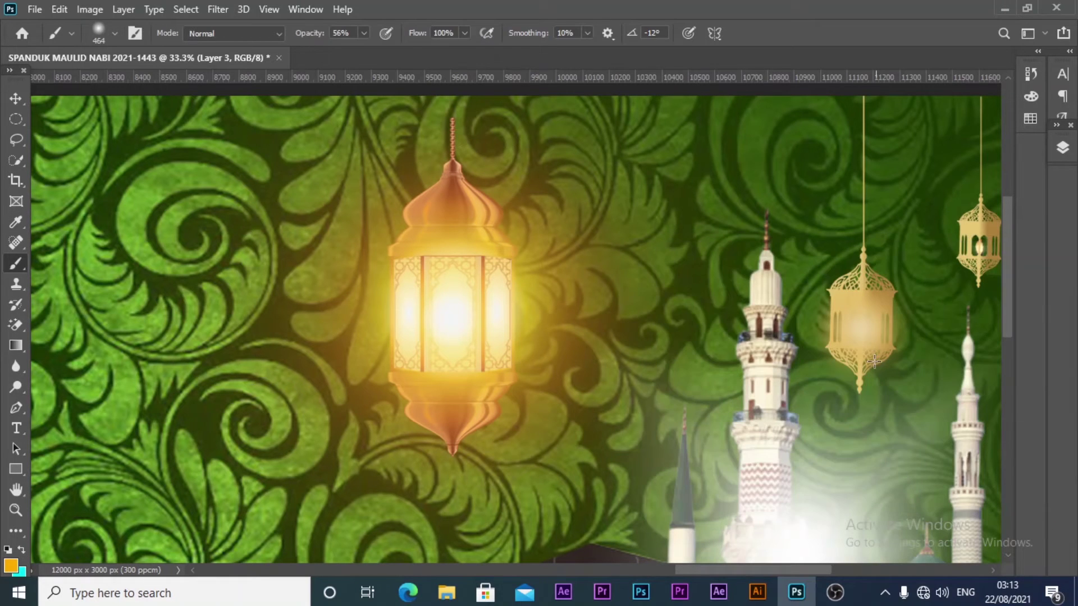
click(862, 328)
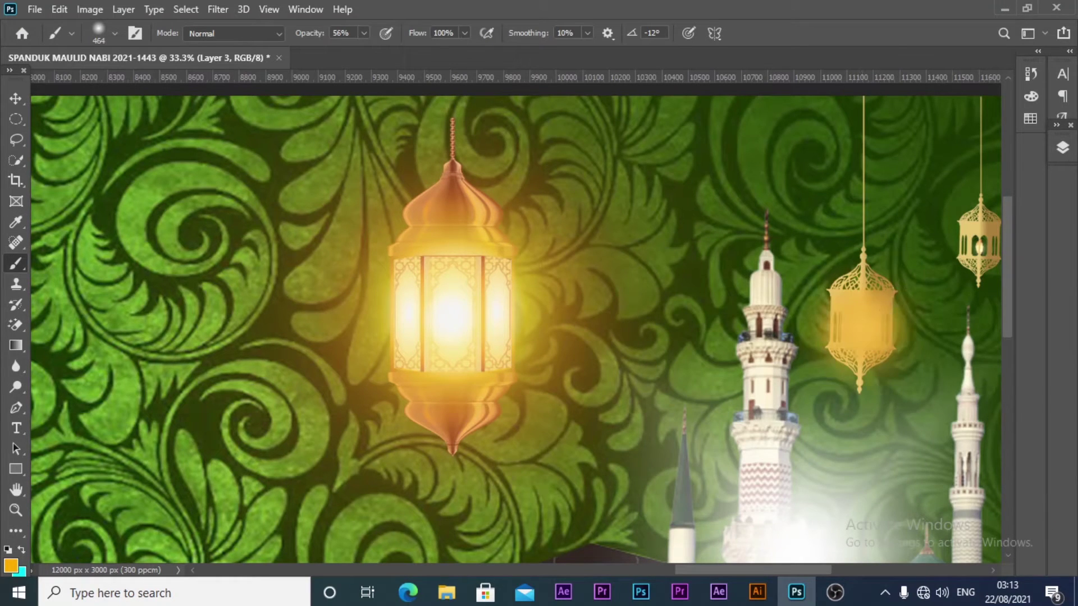
Switch to near-white, reduce the brush to 133 px, and dab a highlight in the lantern's centre
click(11, 566)
click(451, 312)
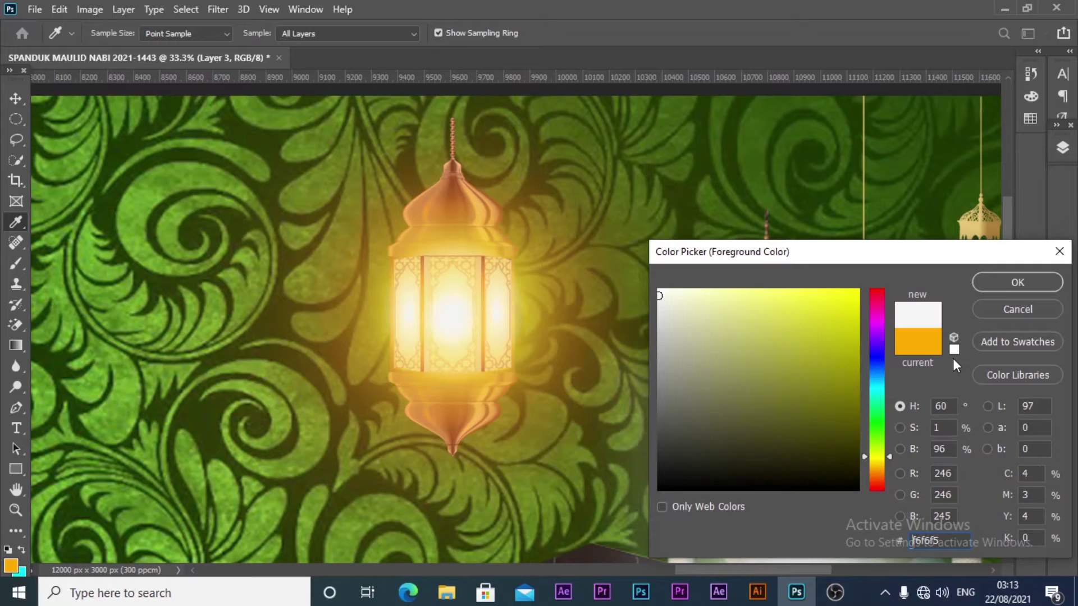
click(1018, 282)
key(b)
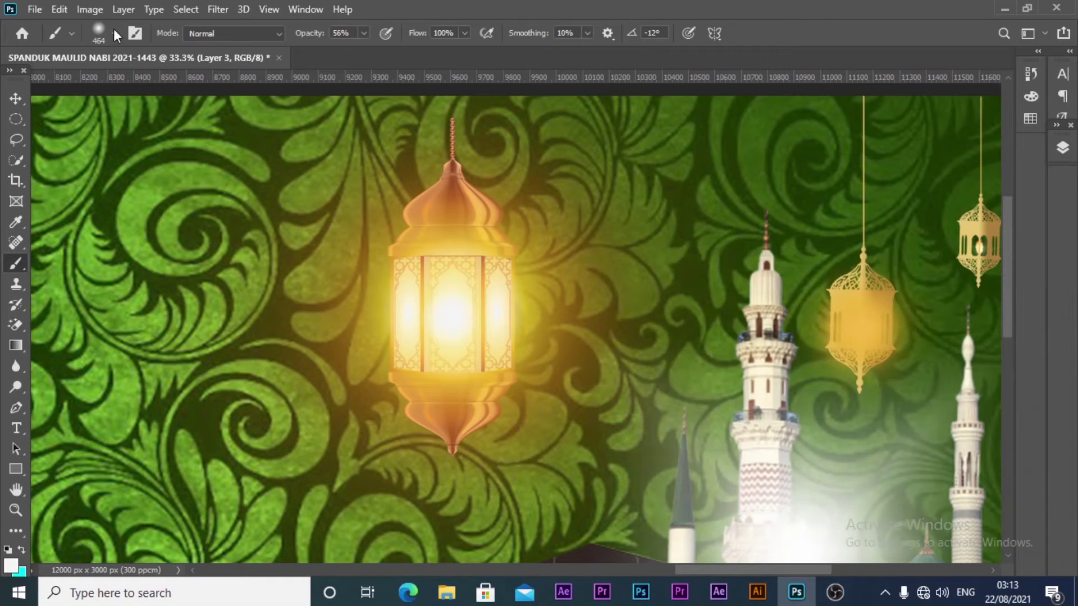
click(115, 33)
drag(178, 84, 148, 86)
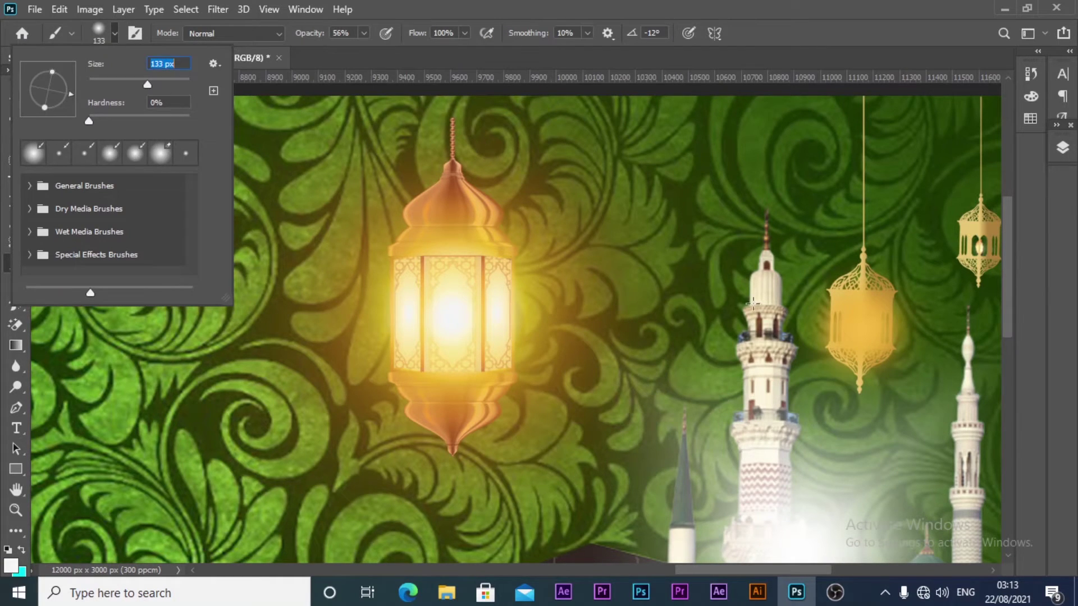
click(858, 327)
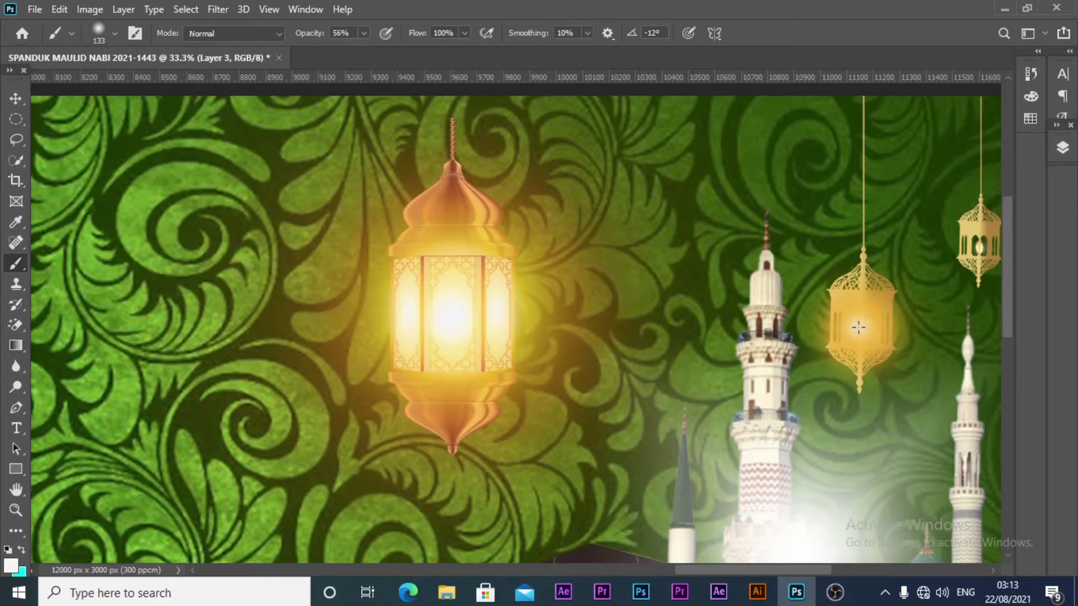
key(ctrl+z)
click(861, 328)
Zoom out to the whole banner and set Layer 3's opacity to 85% in the Layers panel
click(7, 100)
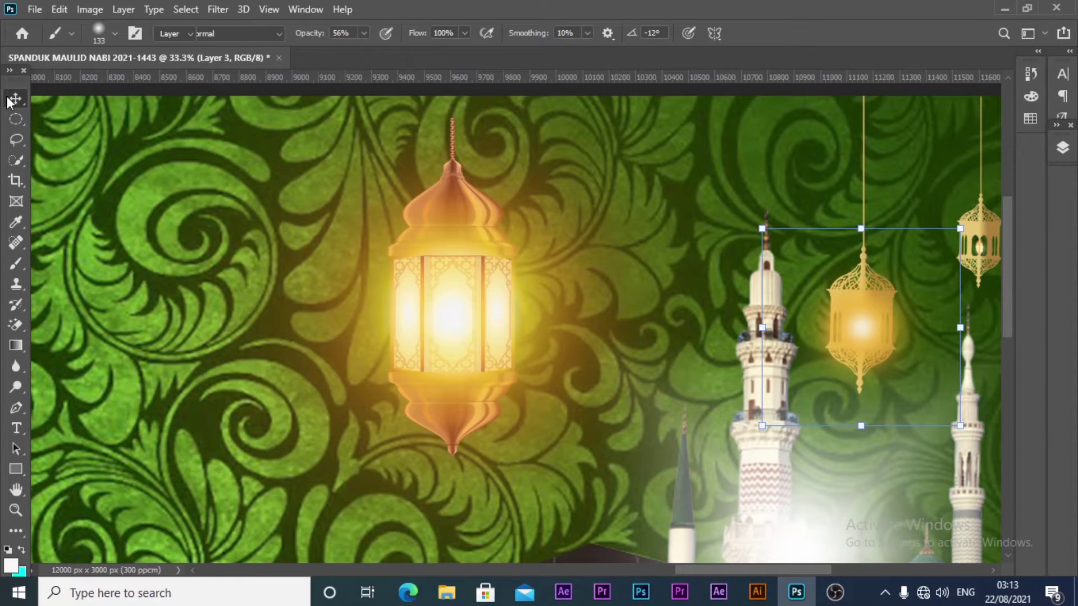
key(z)
alt+click(743, 188)
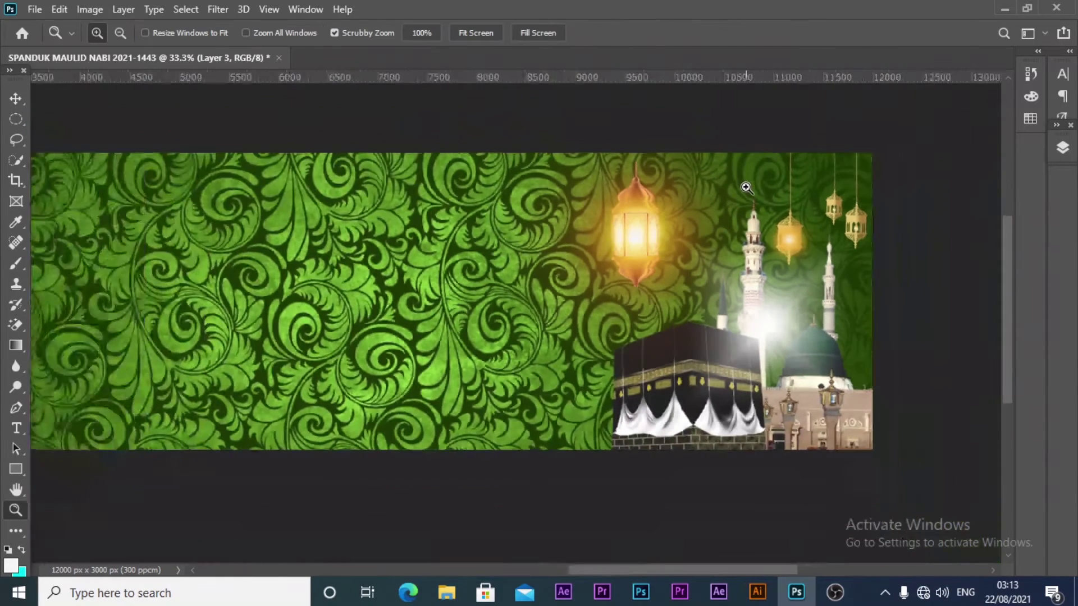
click(13, 100)
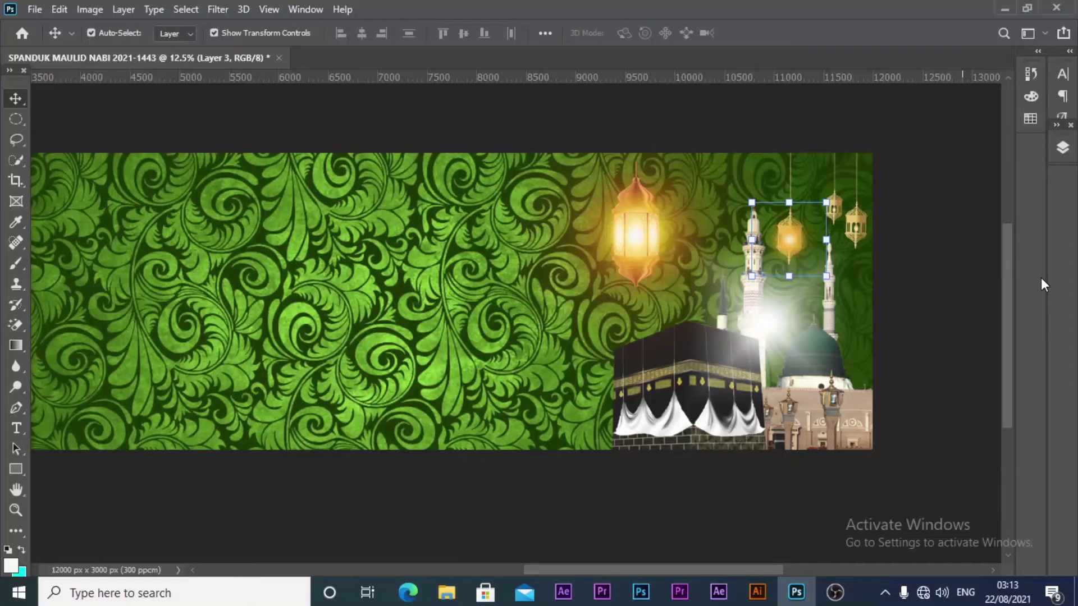
click(1064, 149)
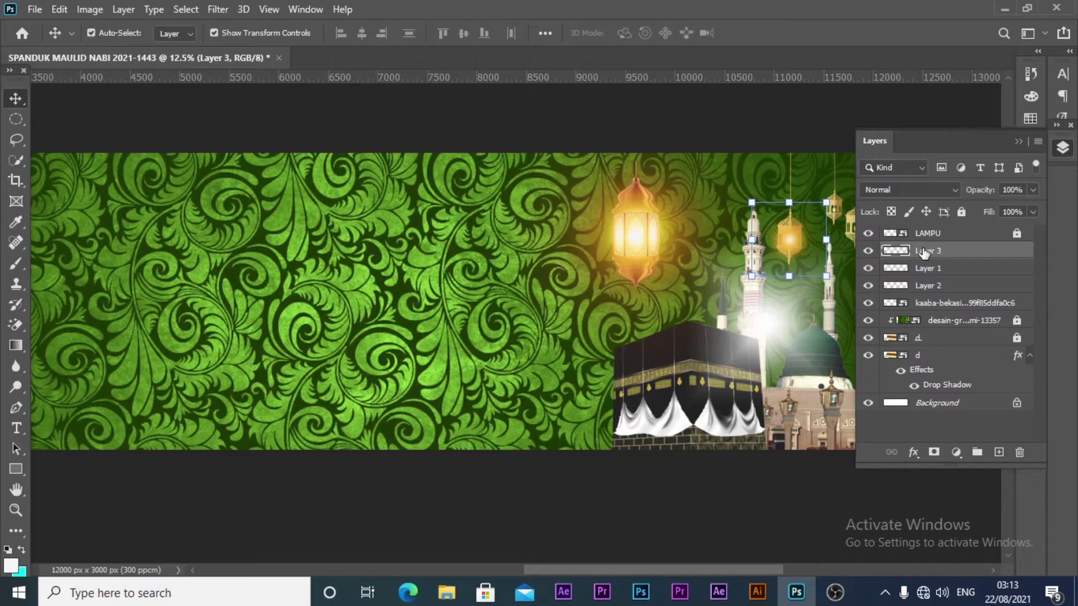
click(1034, 189)
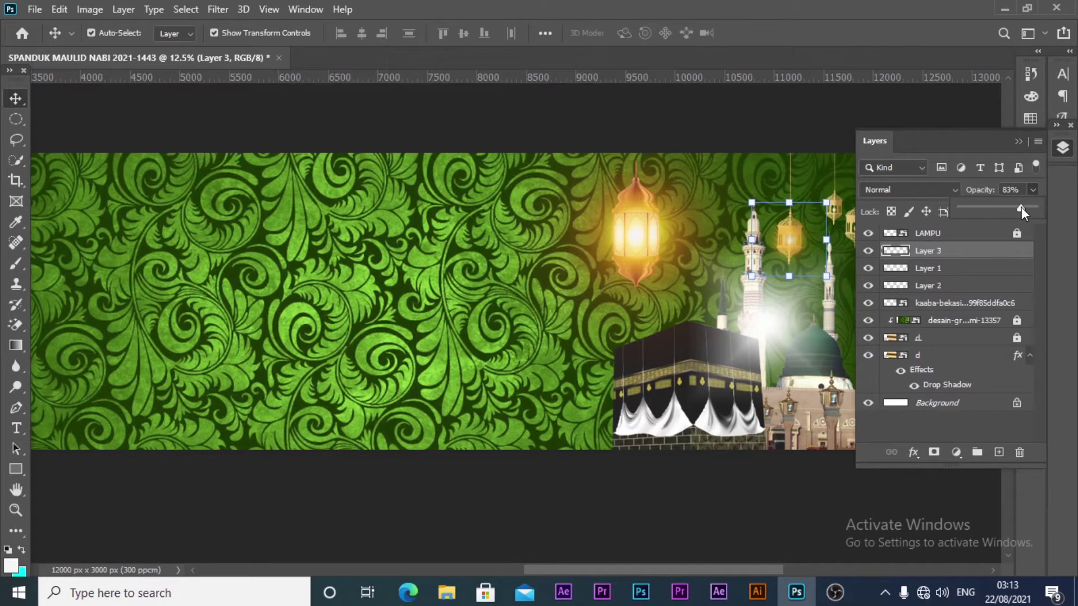
click(1063, 148)
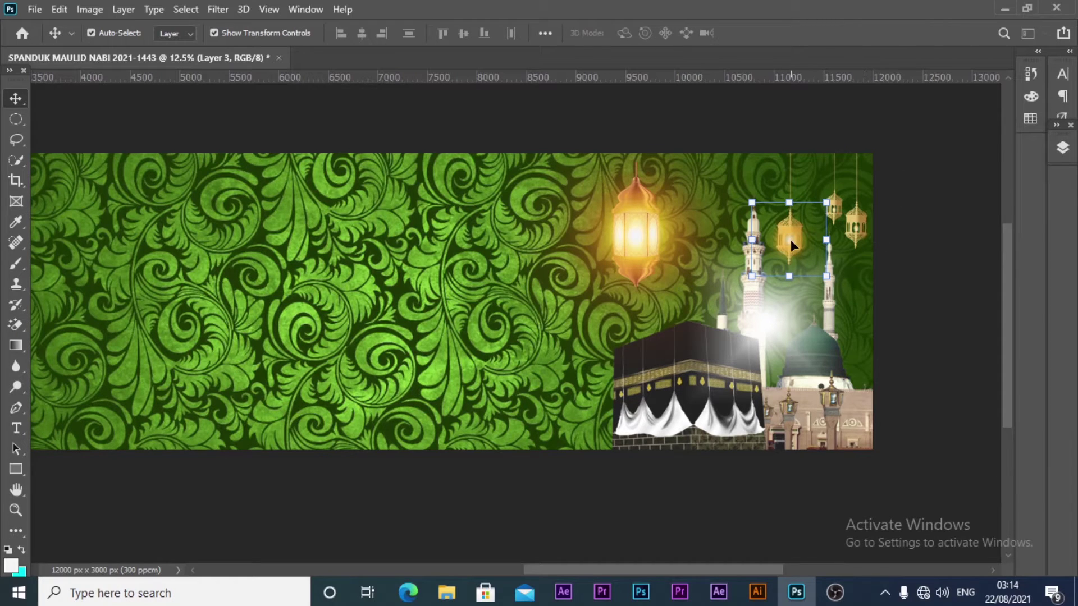
Duplicate the glow layer onto the middle lantern and scale the copy to about 74%
key(ctrl)
key(ctrl+j)
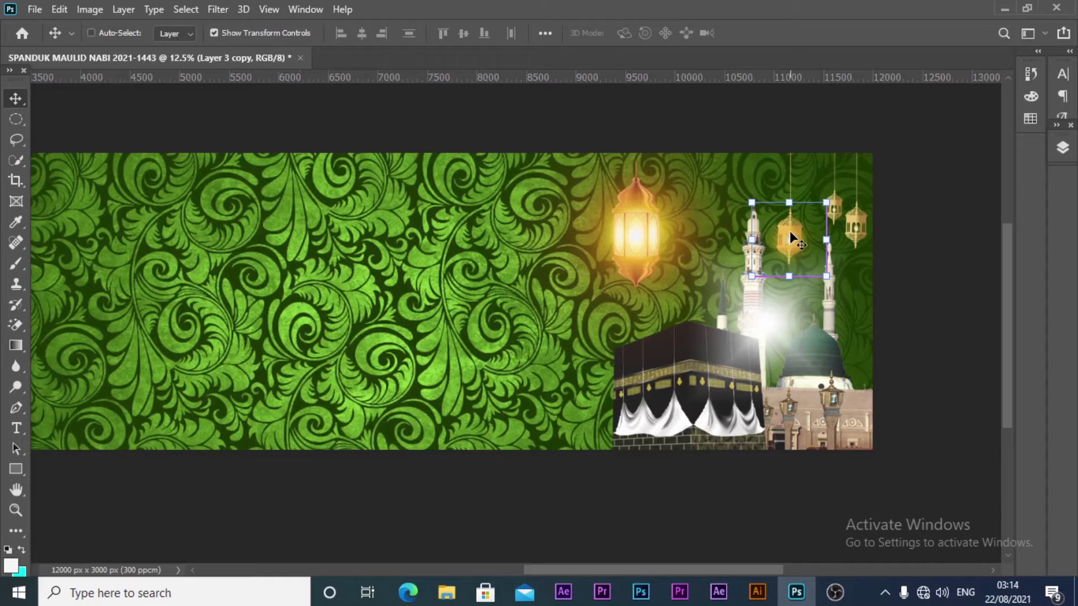
drag(797, 234, 831, 205)
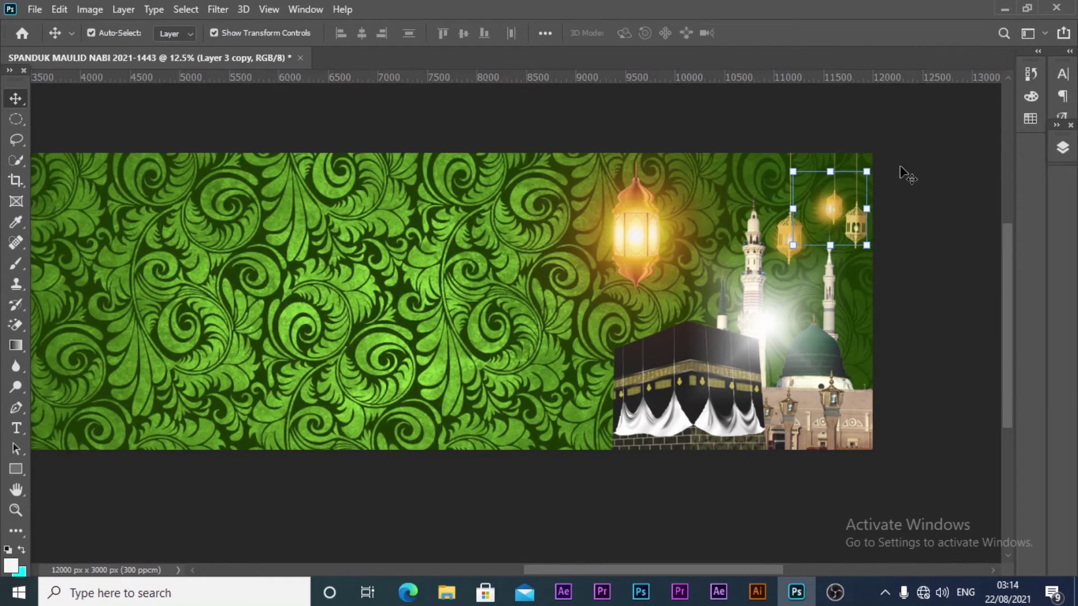
key(z)
click(925, 137)
click(810, 262)
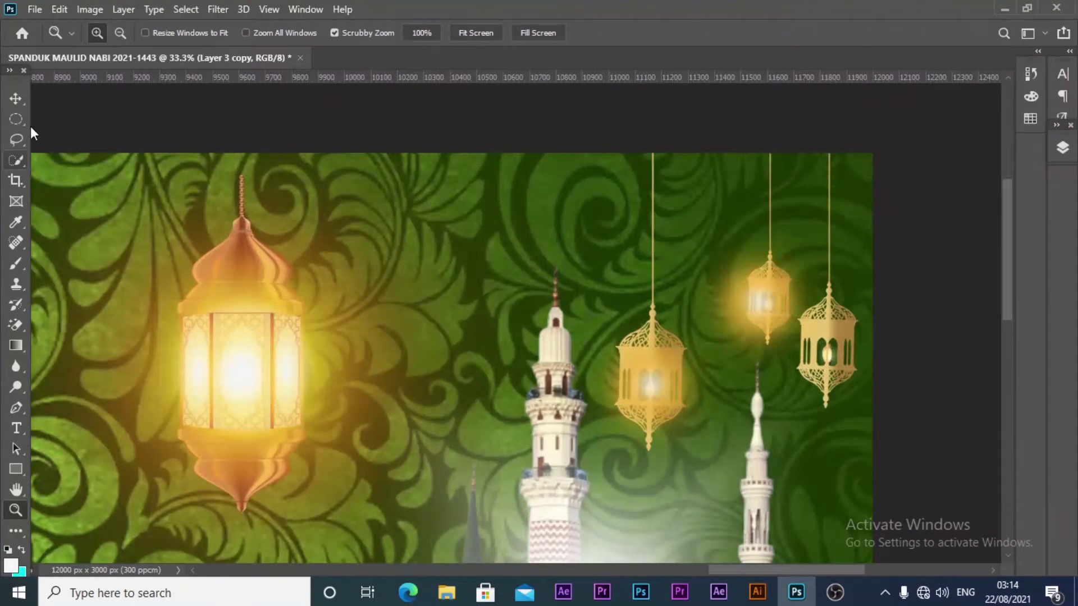
click(16, 99)
drag(766, 299, 772, 308)
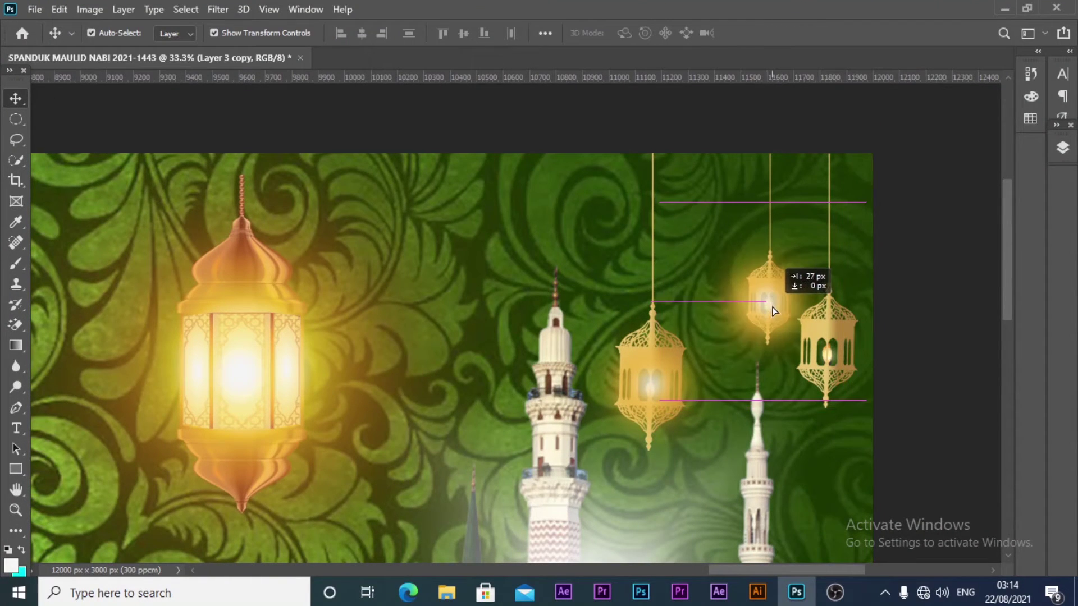
drag(774, 312, 767, 304)
drag(865, 202, 838, 229)
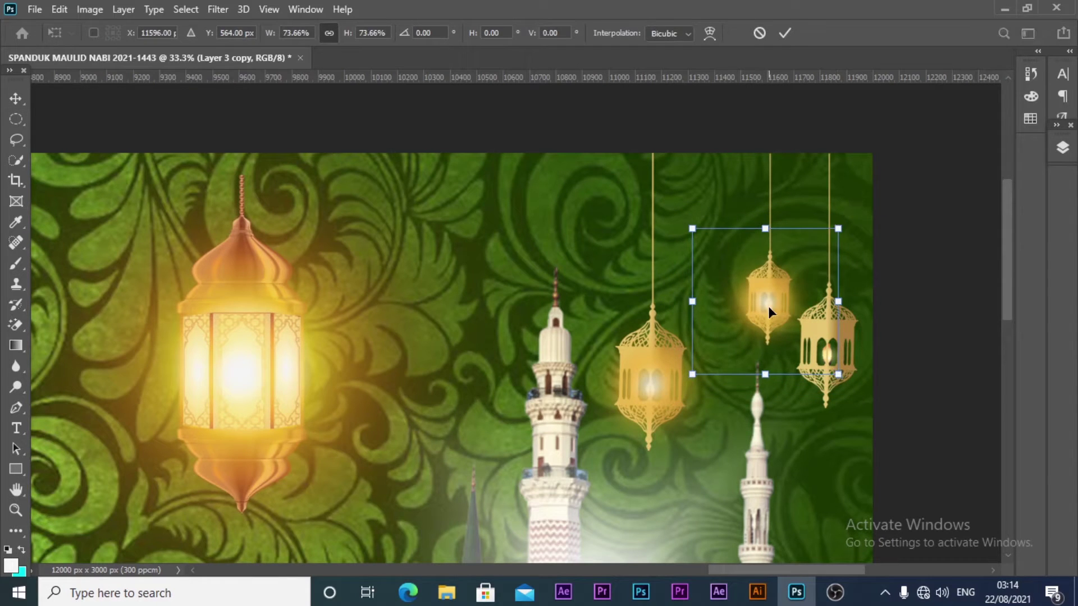
mouse_move(767, 302)
mouse_down()
mouse_move(756, 285)
mouse_move(774, 306)
mouse_up()
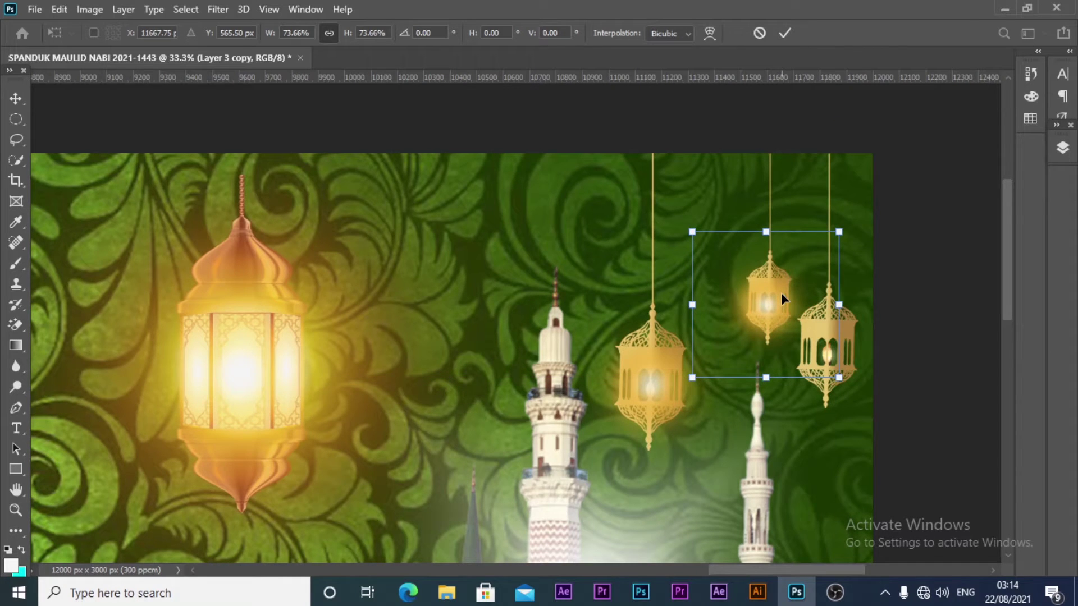
drag(782, 295, 825, 359)
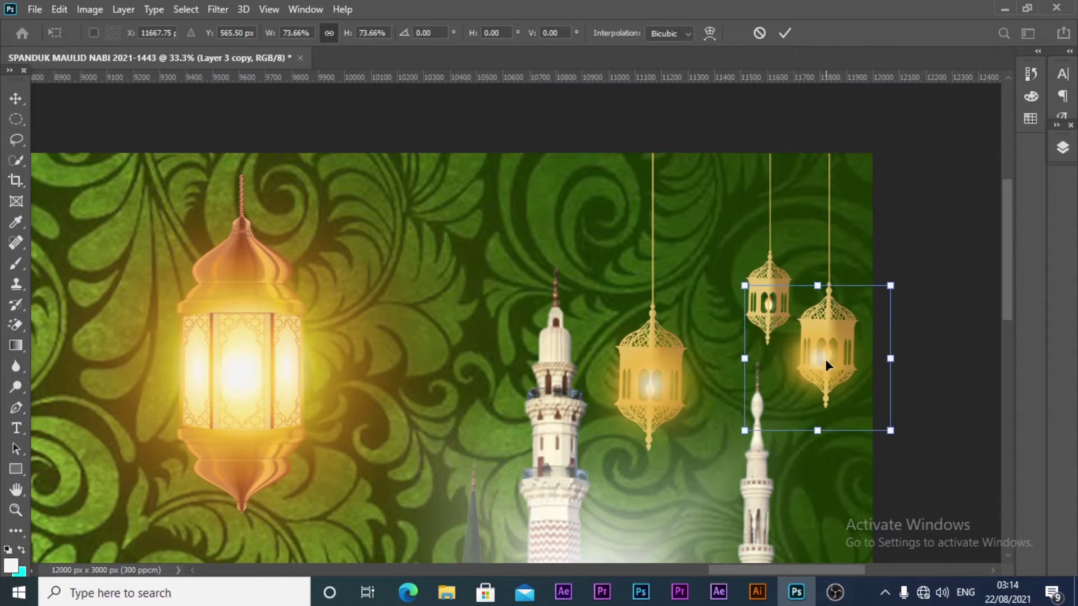
key(ctrl+z)
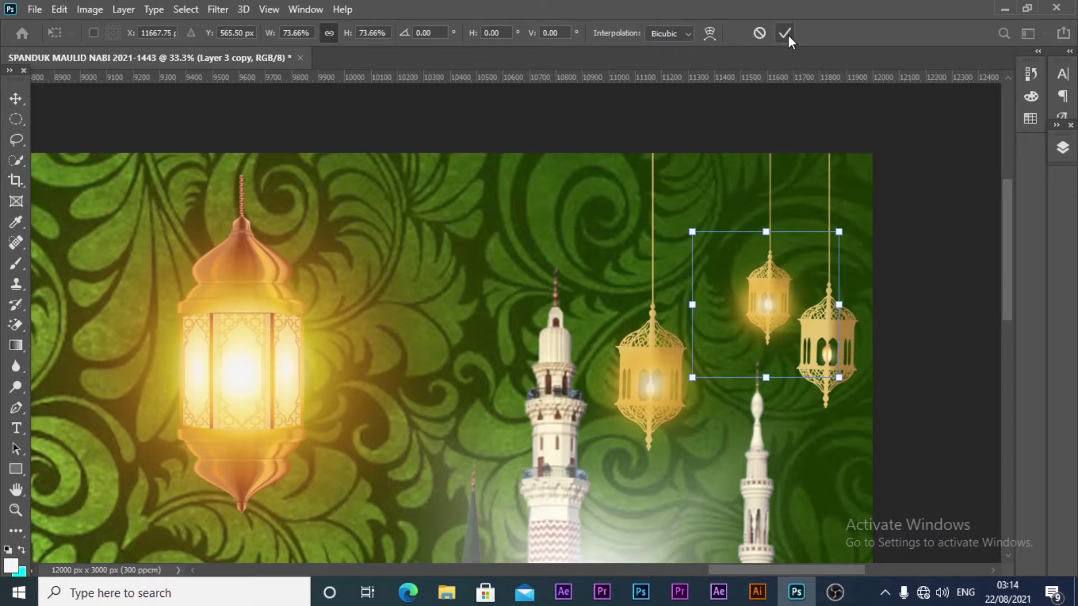
click(785, 33)
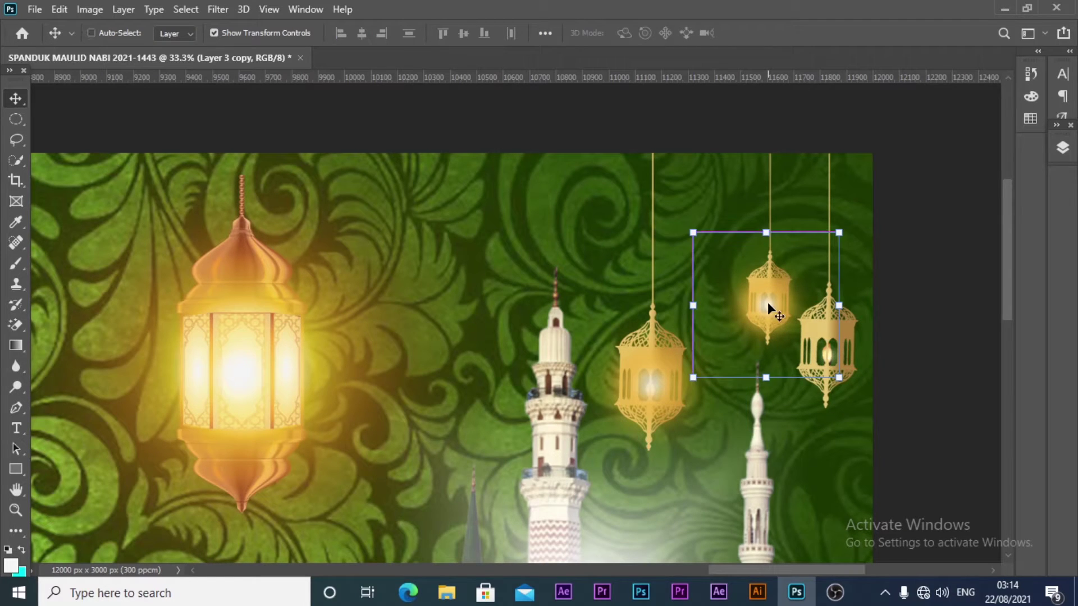
Duplicate the glow again onto the right lantern and scale it to about 76%
key(ctrl+j)
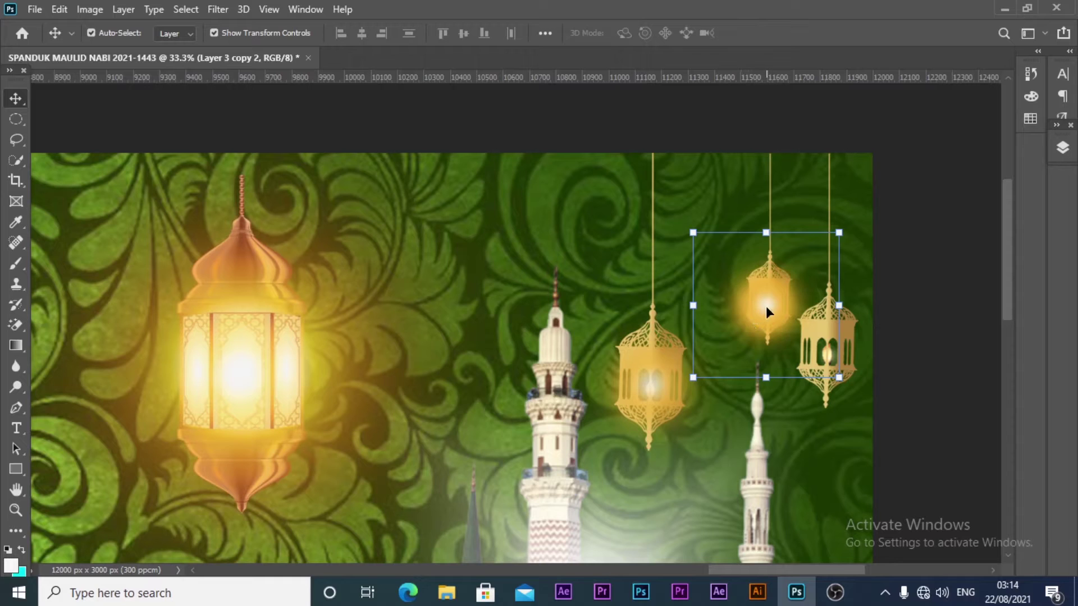
drag(769, 312, 831, 360)
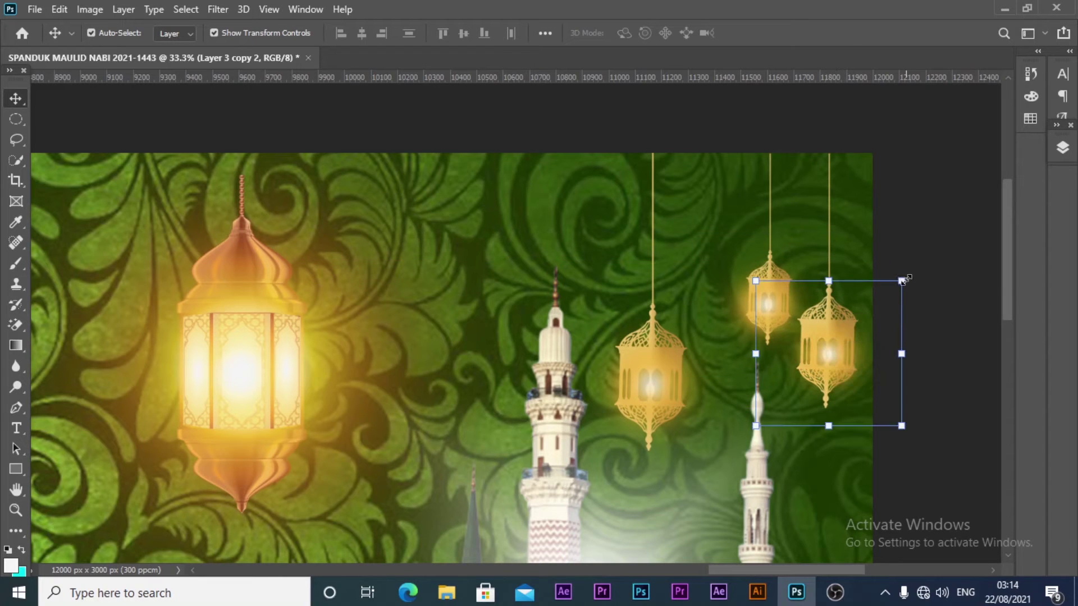
drag(902, 279, 885, 297)
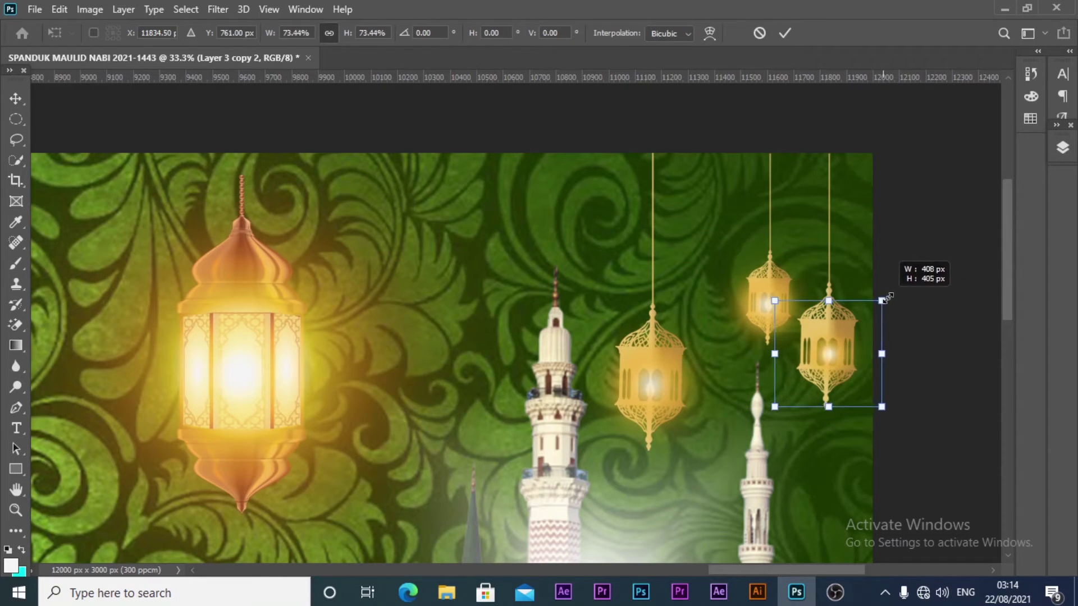
drag(833, 357, 830, 352)
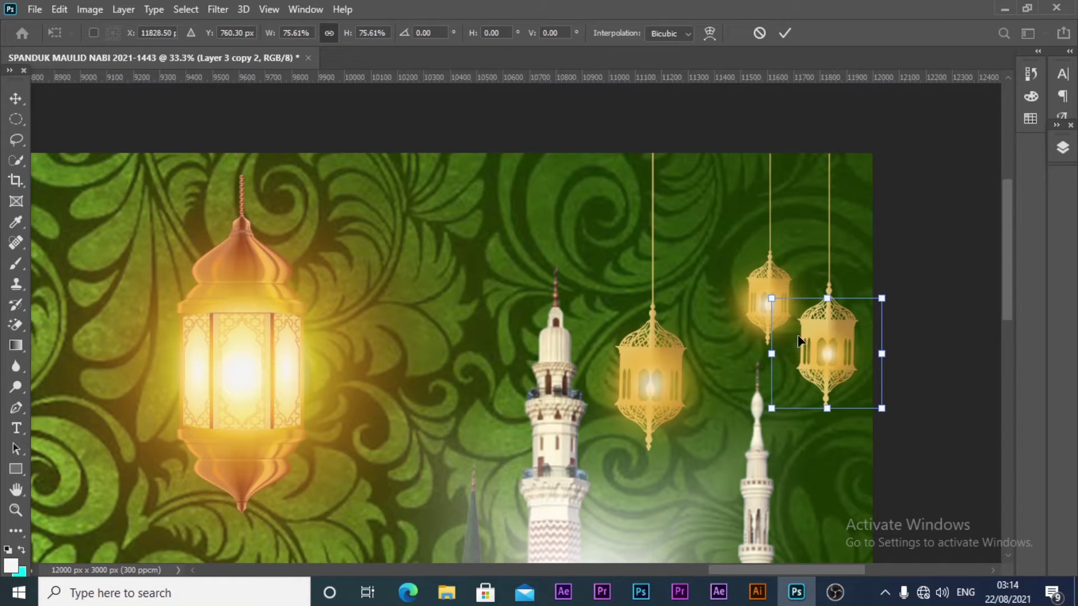
click(785, 35)
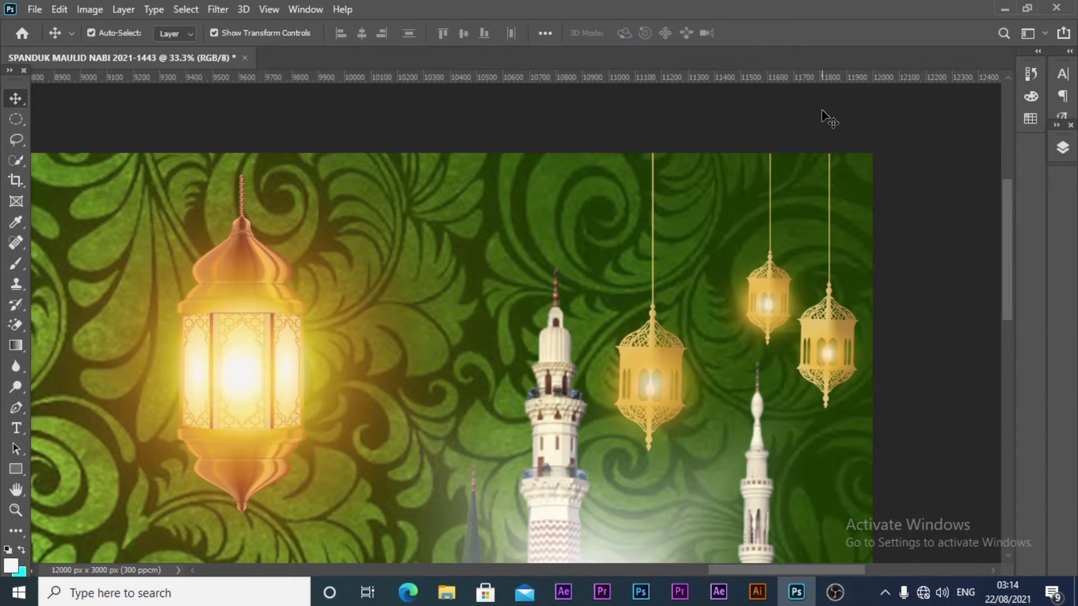
Zoom out to the whole banner and shift layer d about 52 px left
key(z)
alt+click(770, 187)
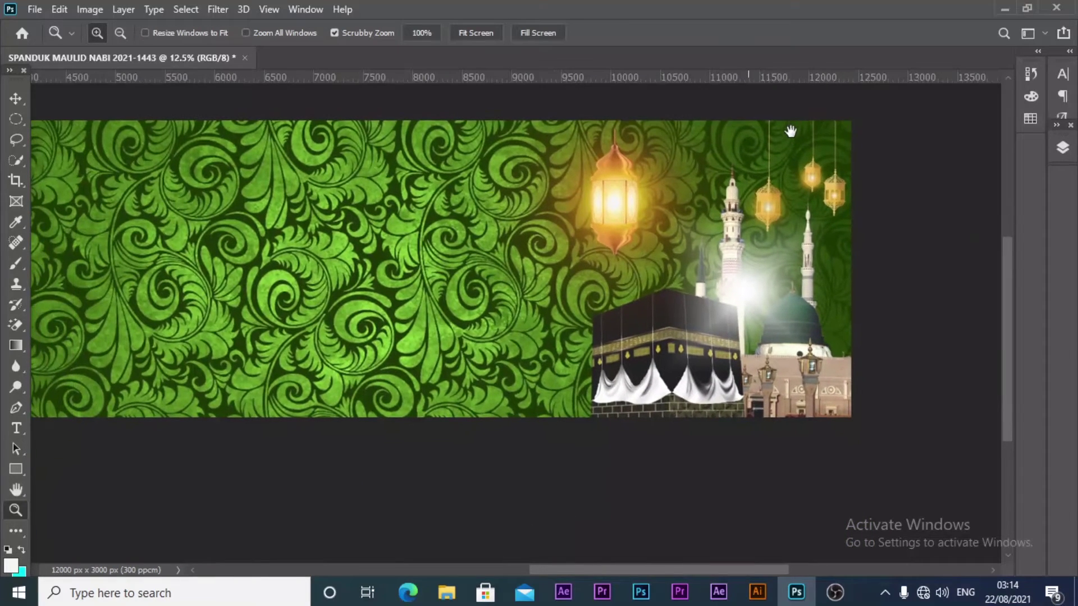
click(19, 100)
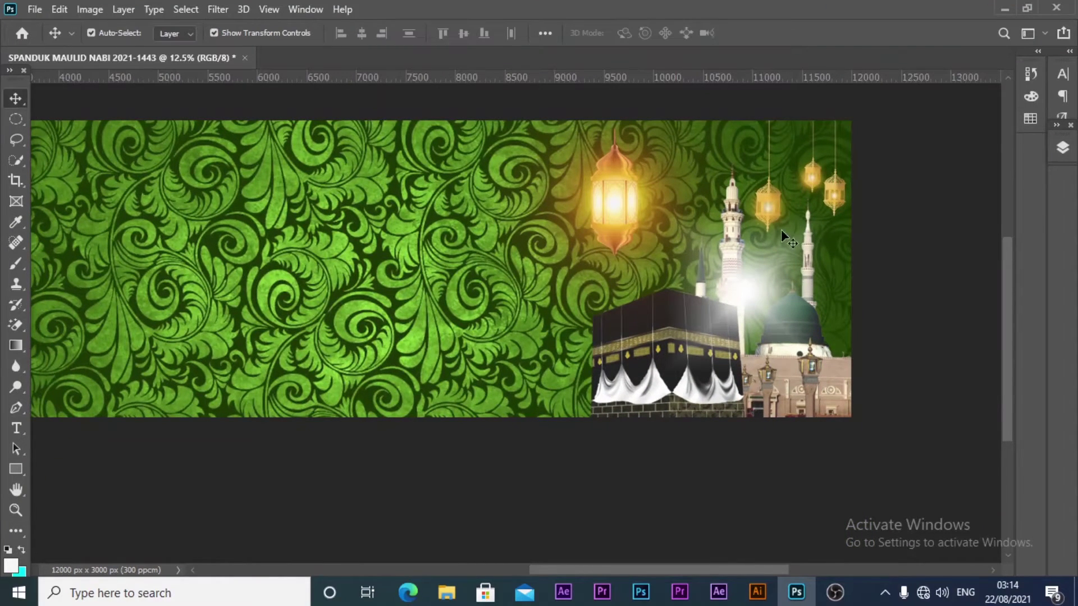
click(638, 173)
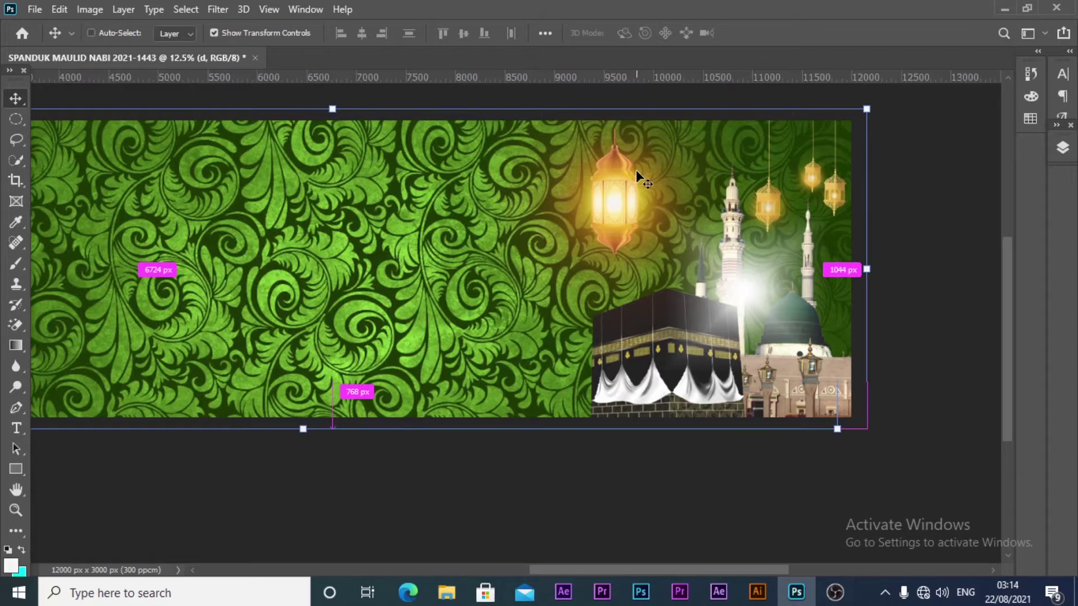
drag(635, 170, 607, 170)
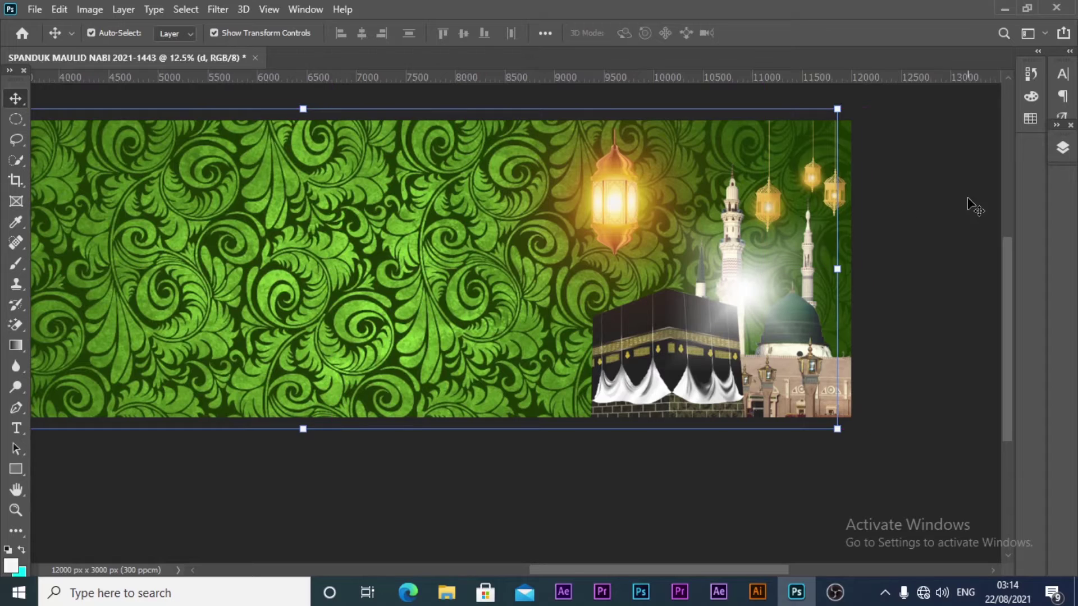
Reposition the LAMPU lantern, scale it to about 77.54%, nudge it upward, and commit
click(1060, 150)
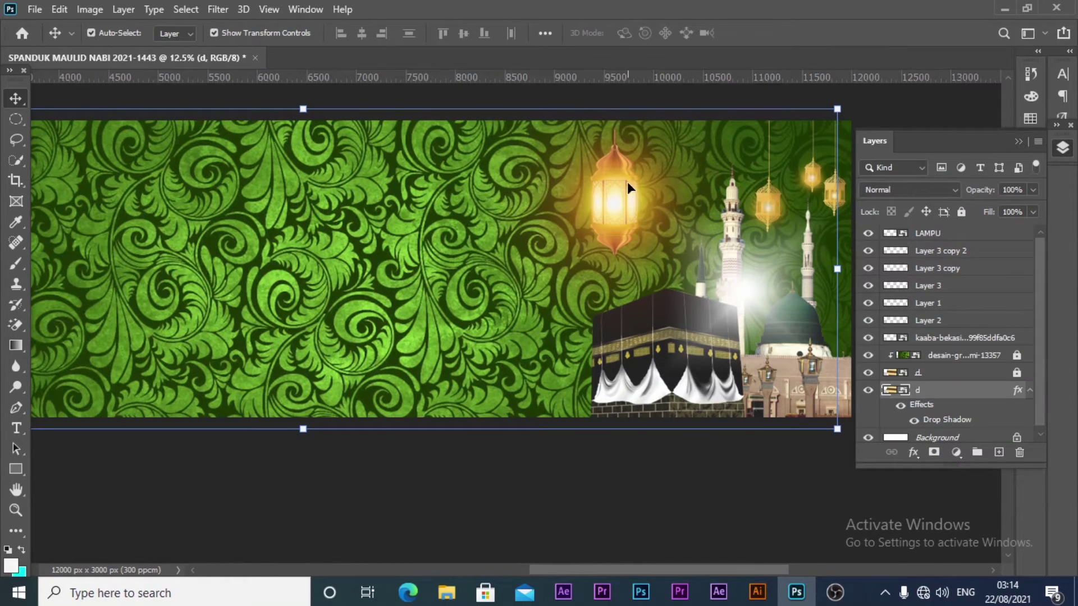
drag(624, 175, 658, 174)
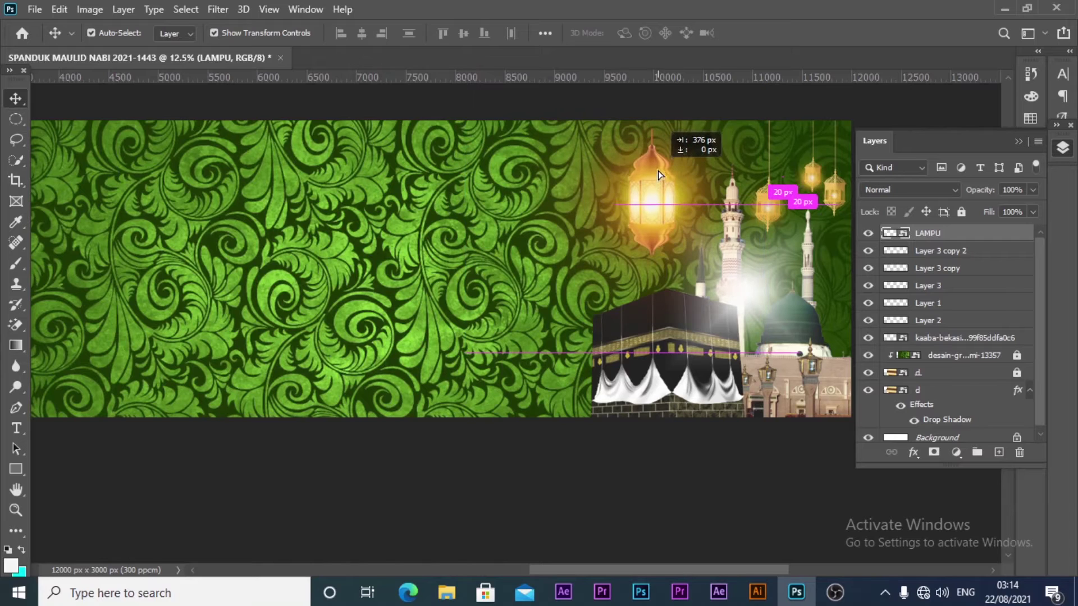
drag(658, 171, 702, 170)
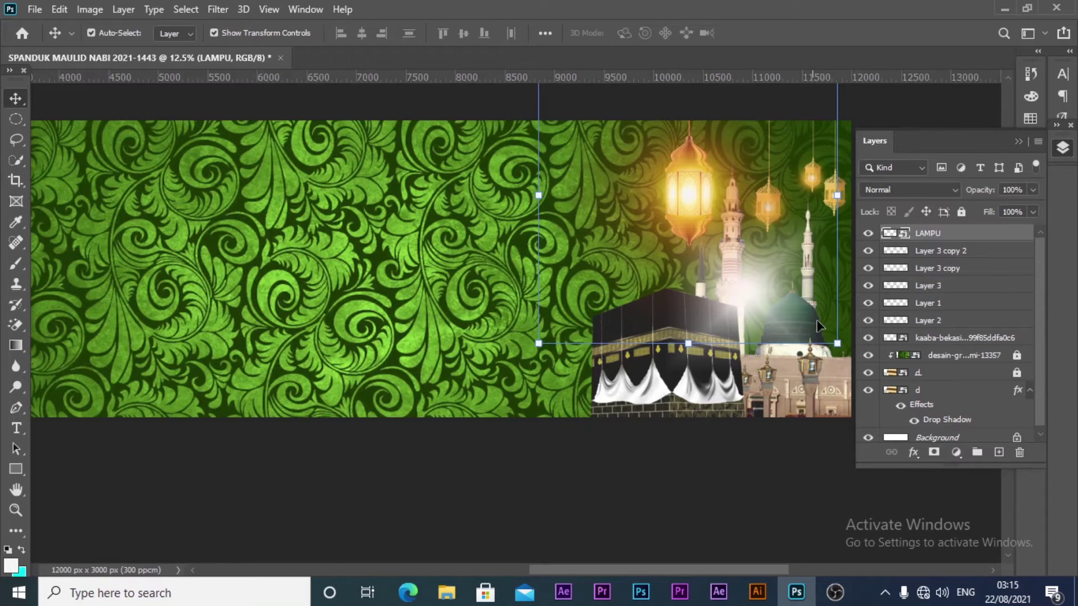
drag(837, 343, 809, 316)
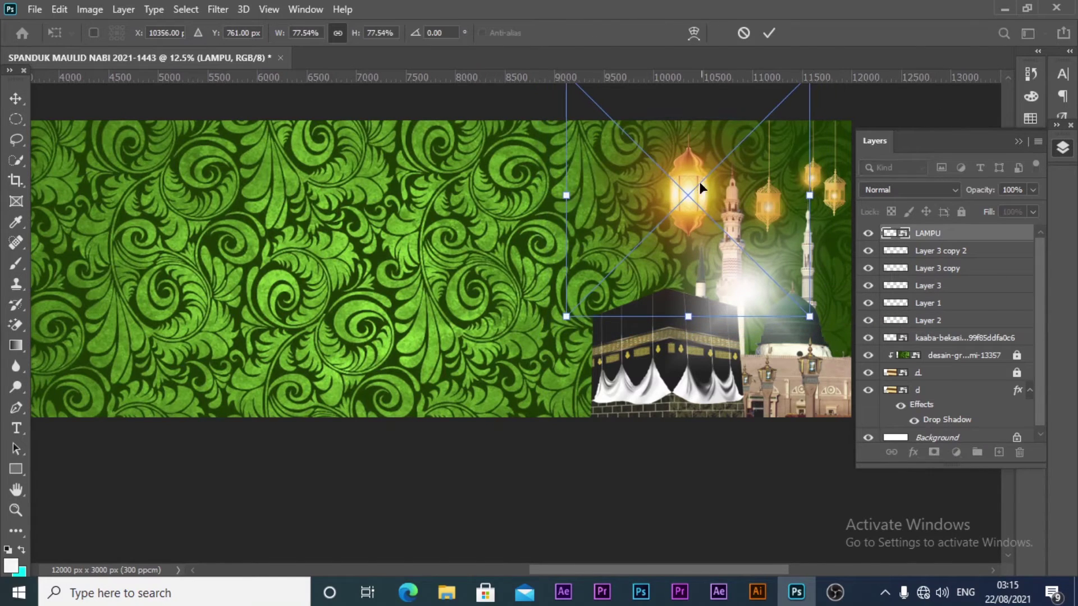
key(shift+Up)
key(shift+Up)
key(shift+Up)
key(shift+Up)
key(shift+Up)
key(shift+Up)
key(shift+Up)
key(shift+Up)
key(shift+Up)
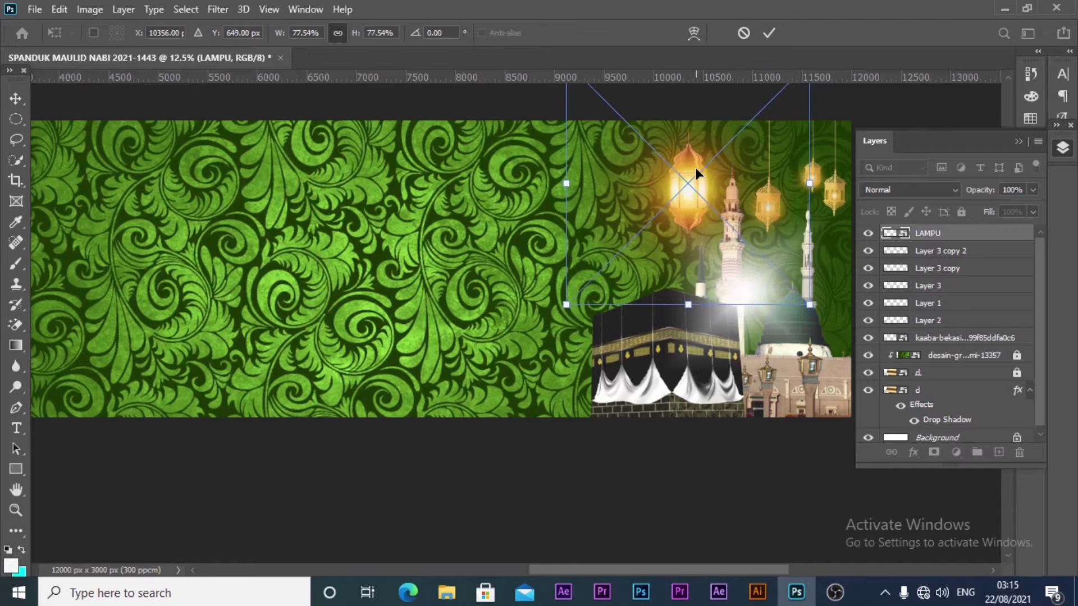
key(shift+Up)
key(shift+Up)
key(shift+Up)
key(Down)
key(Down)
key(Down)
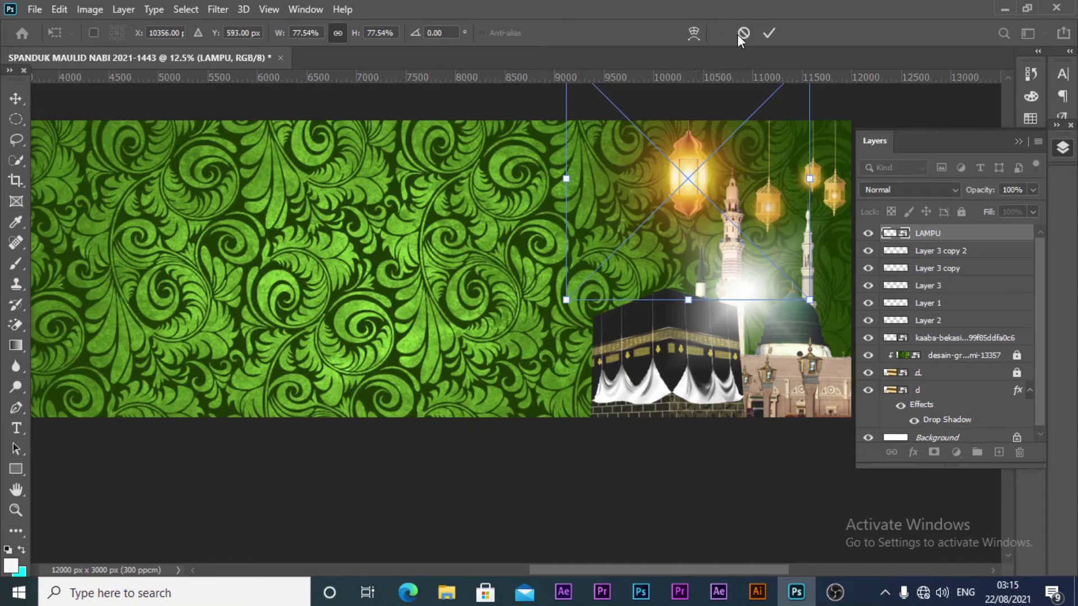
click(768, 34)
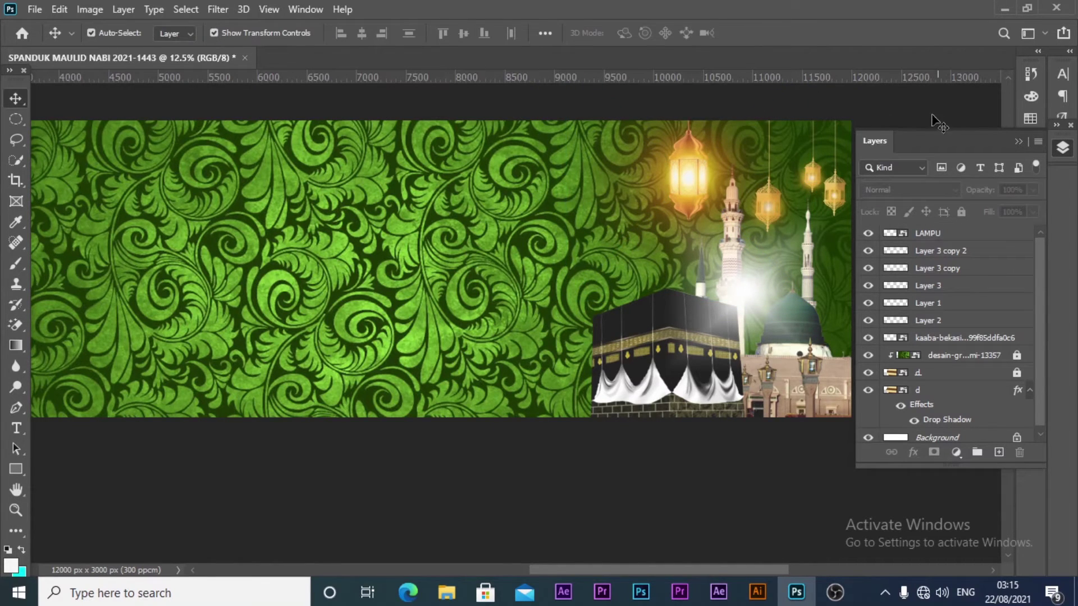
key(z)
alt+click(635, 217)
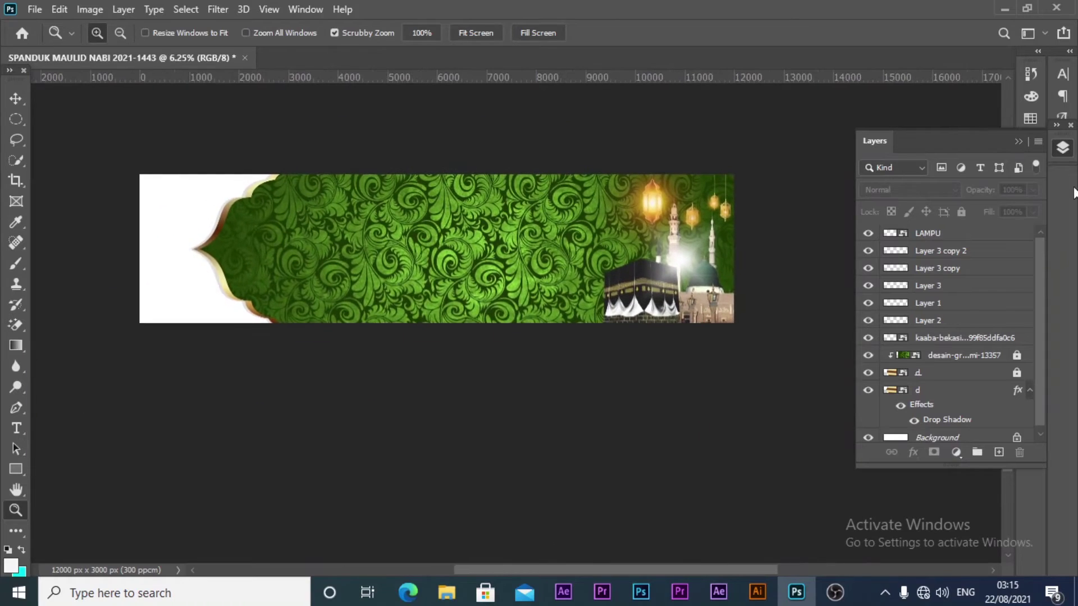
click(1062, 147)
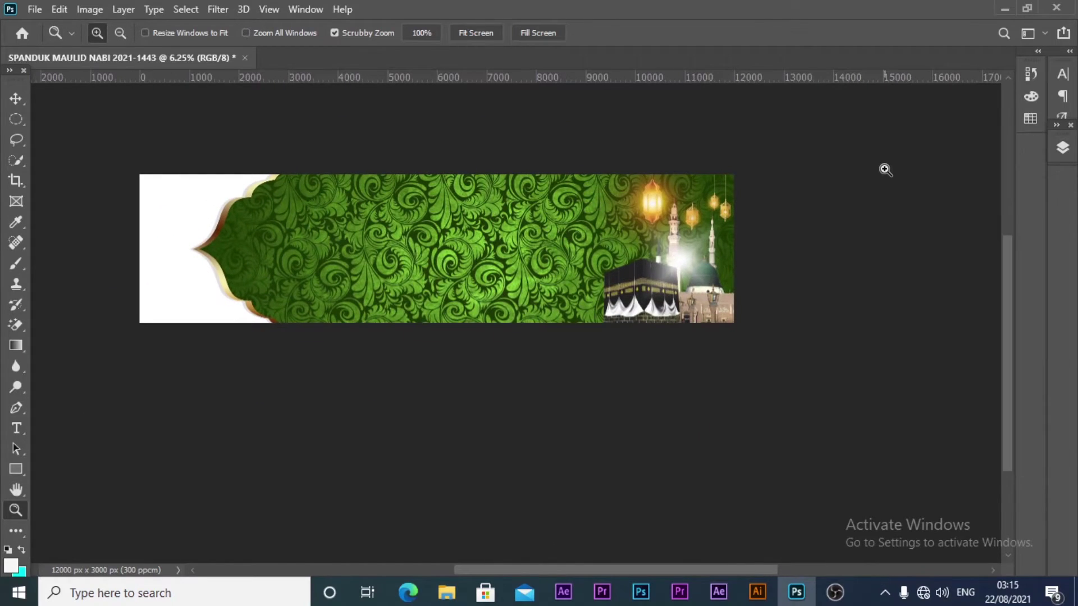
click(13, 100)
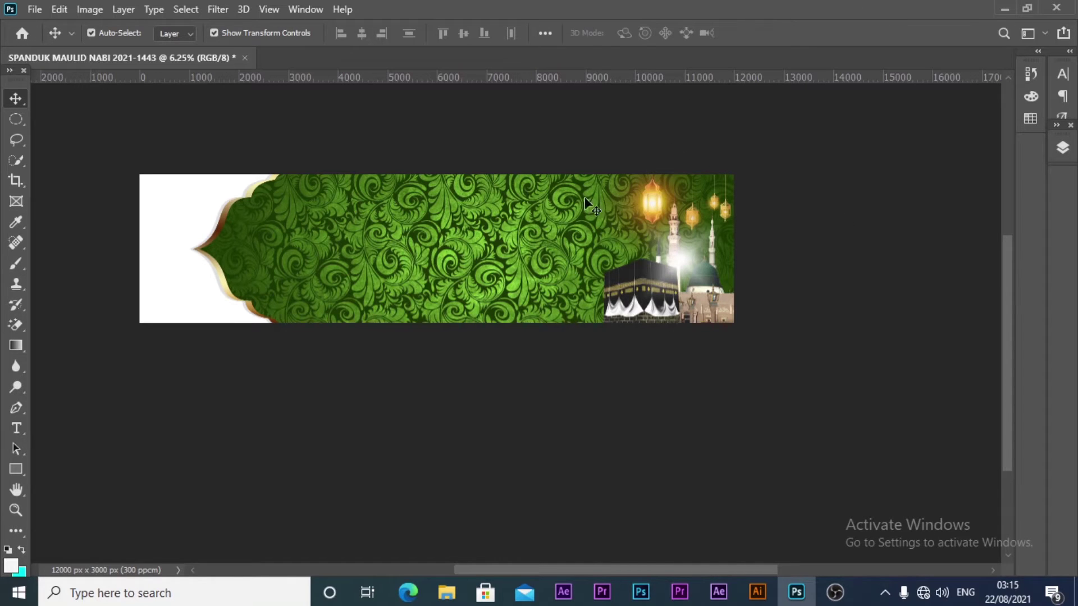
Duplicate the LAMPU lantern and hang the copy inside the green ornament's left arch, nudged up to the gold edge
ctrl+click(524, 185)
click(803, 254)
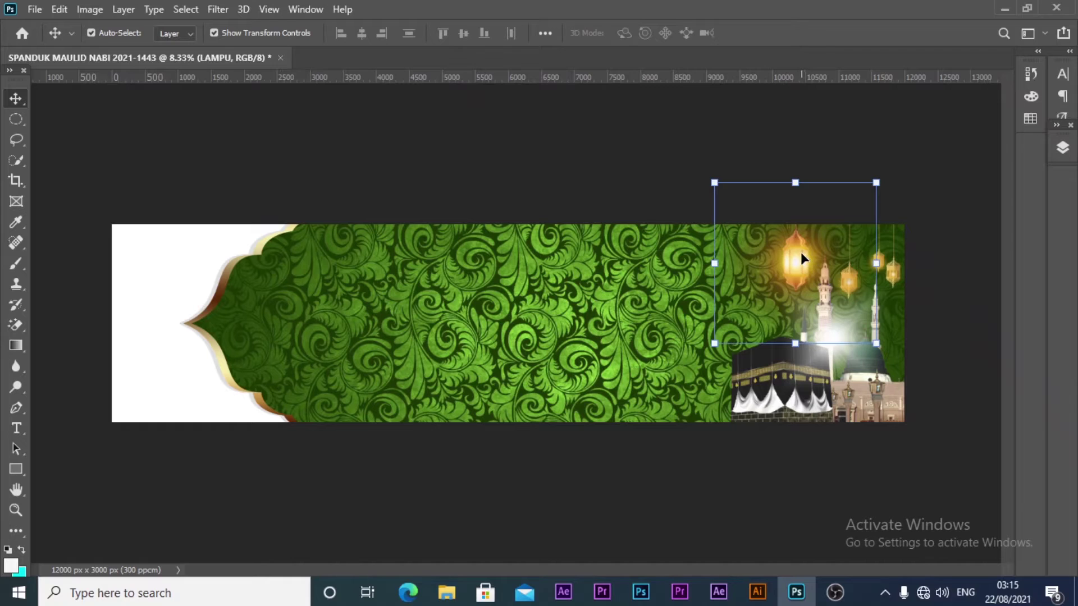
key(ctrl+j)
drag(802, 258, 264, 303)
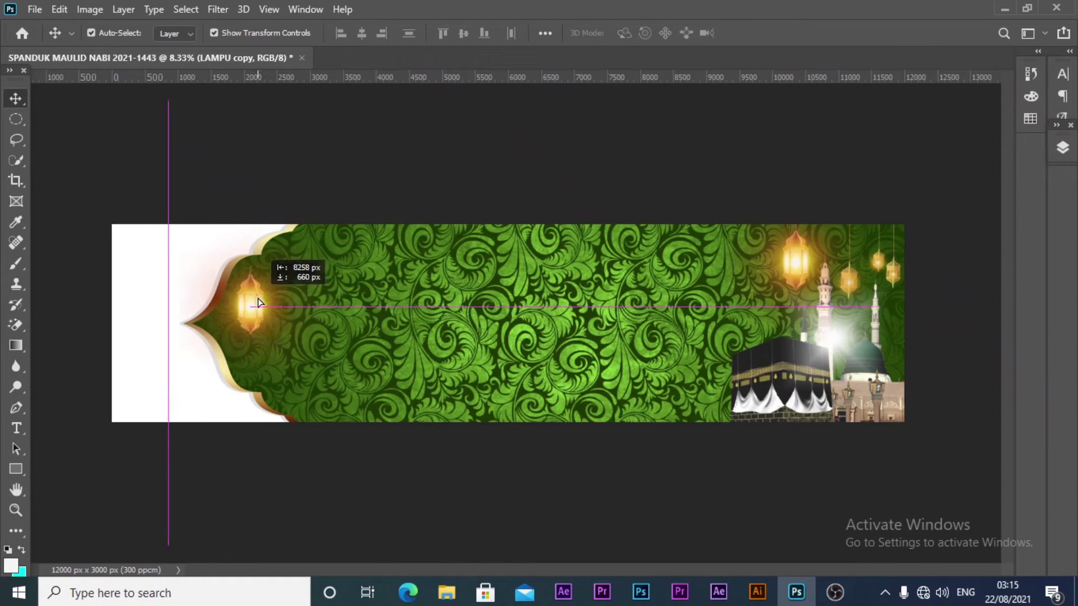
drag(265, 303, 255, 291)
ctrl+space+click(254, 289)
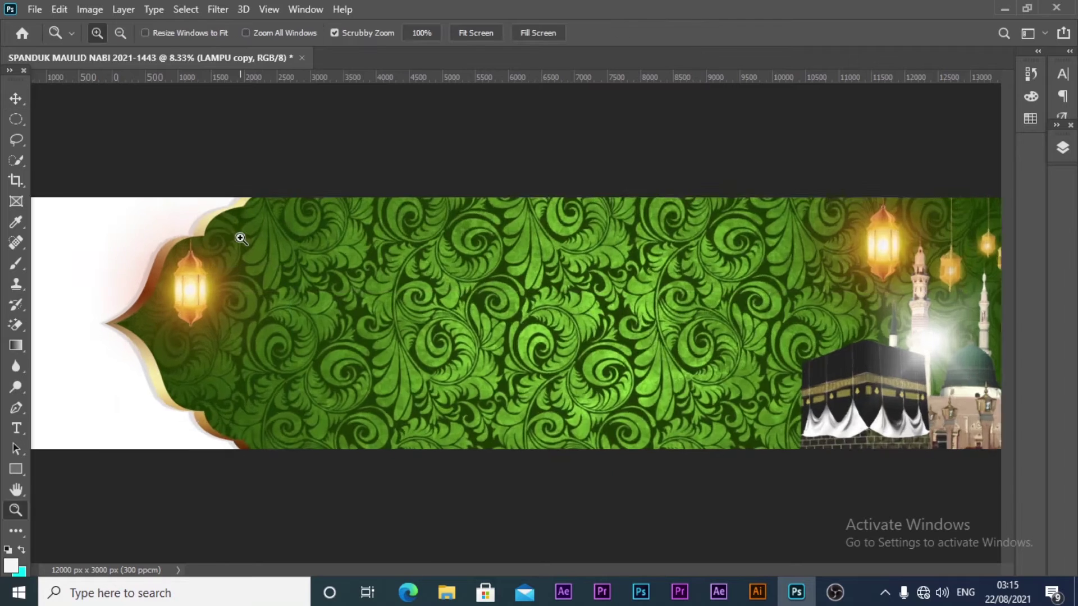
ctrl+space+click(200, 241)
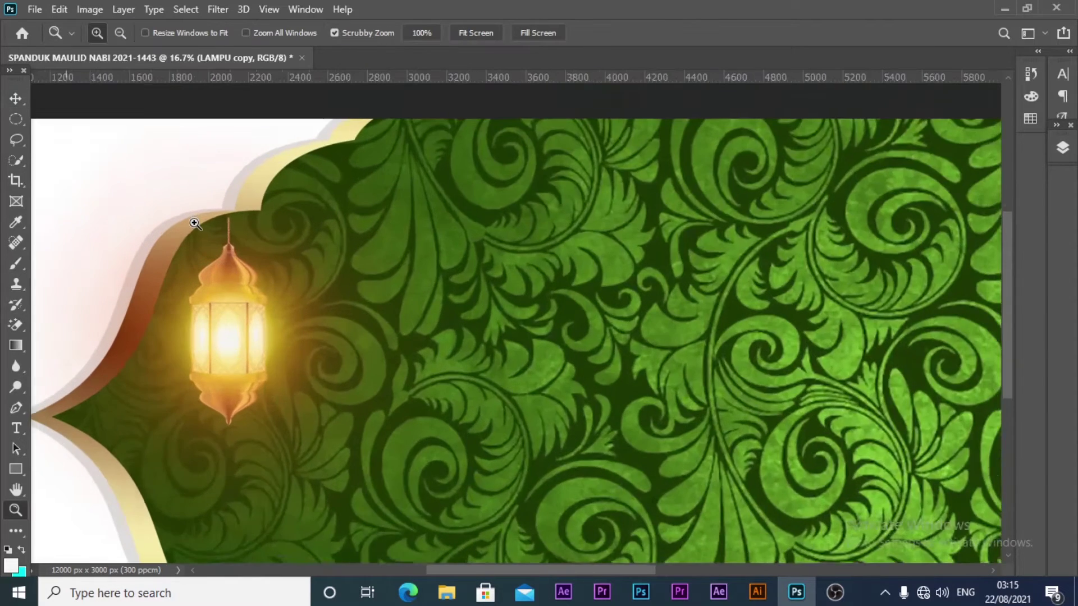
ctrl+space+click(196, 222)
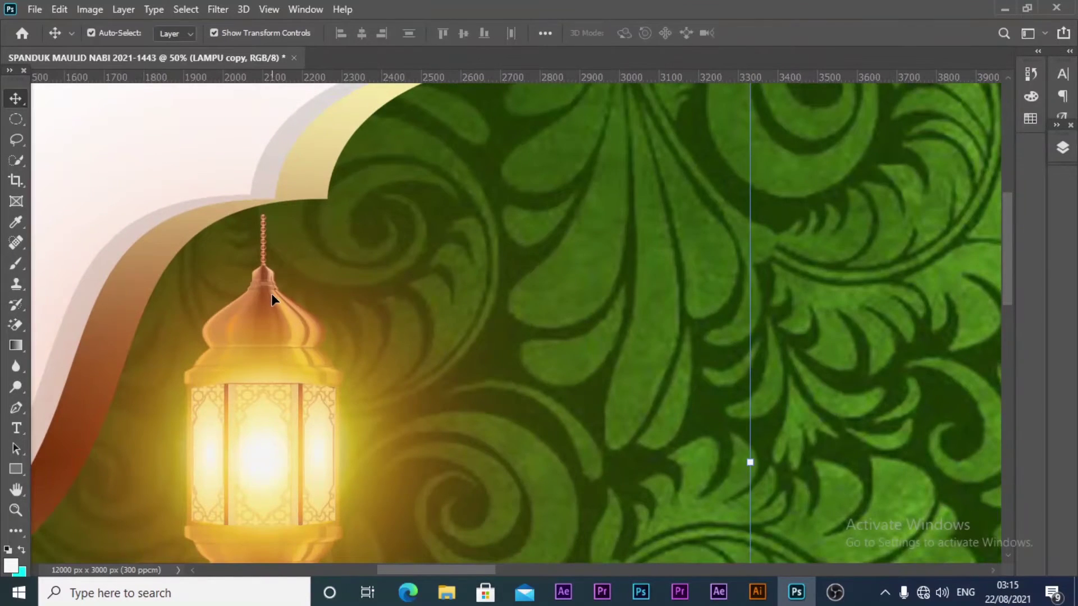
key(shift+Up)
key(shift+Up)
key(shift+Up)
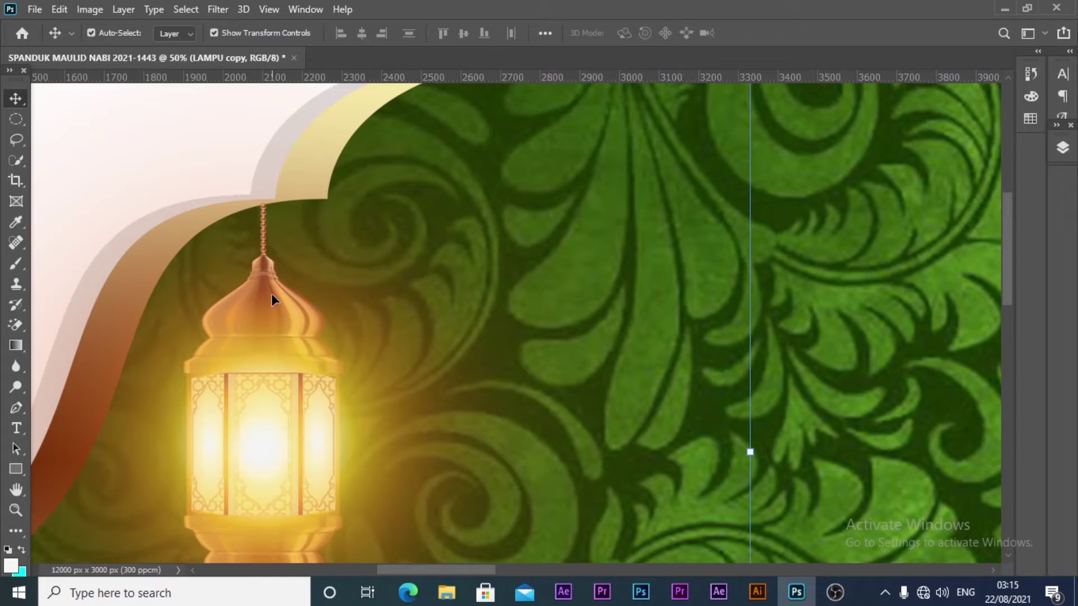
click(277, 161)
click(291, 150)
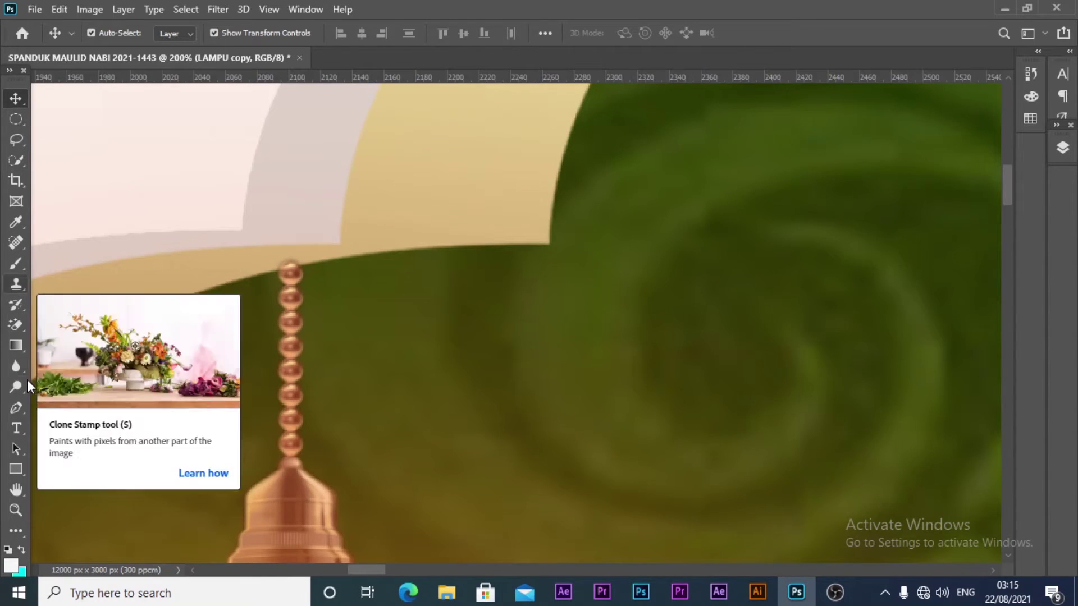
Rasterize the LAMPU copy layer and toggle its visibility to check it
click(18, 405)
click(1062, 147)
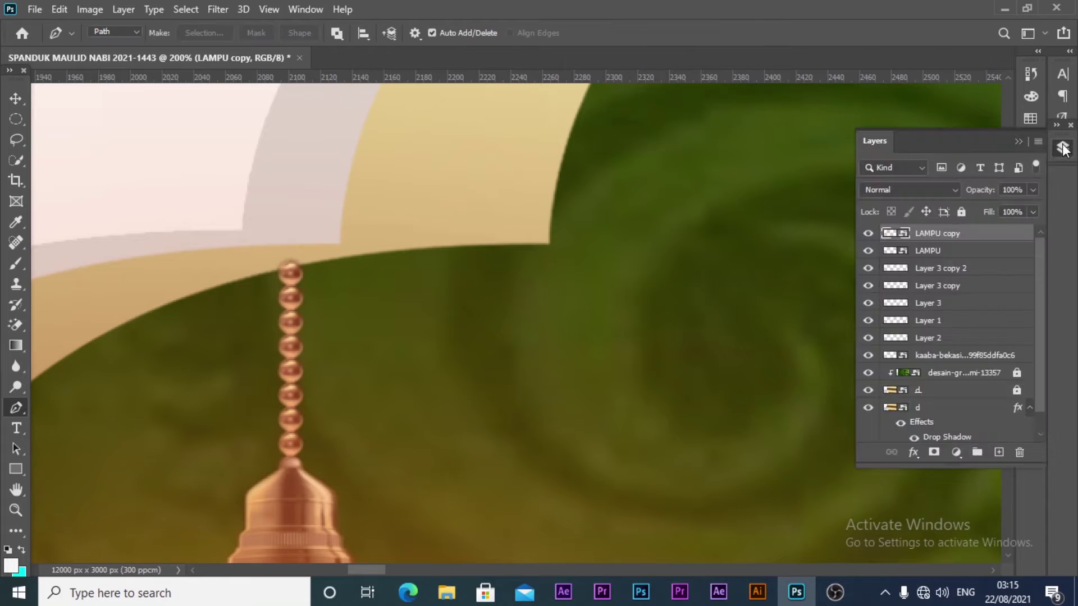
right_click(946, 236)
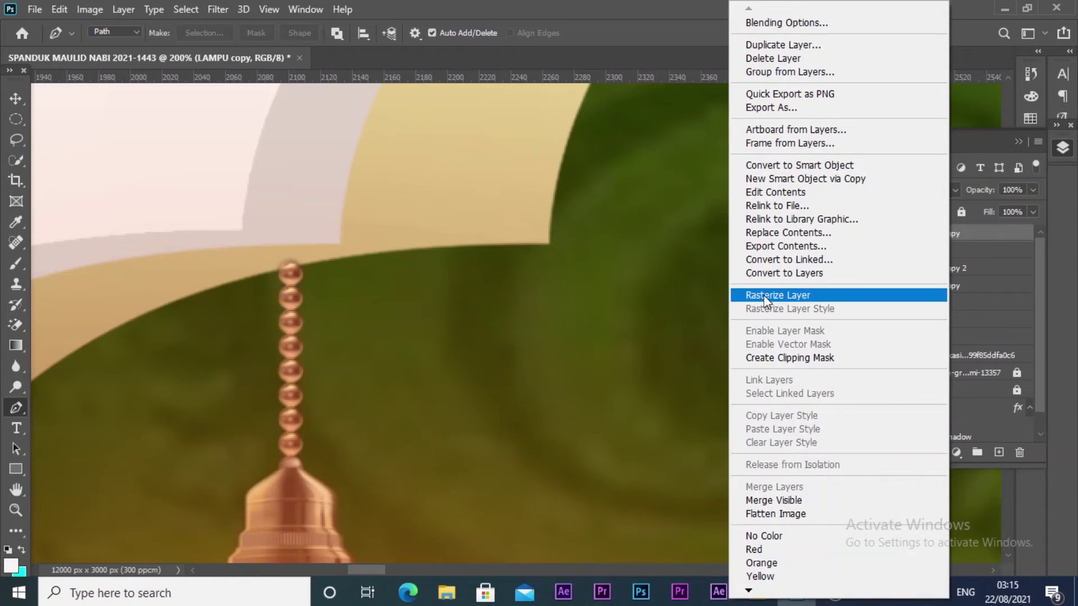
click(764, 295)
key(m)
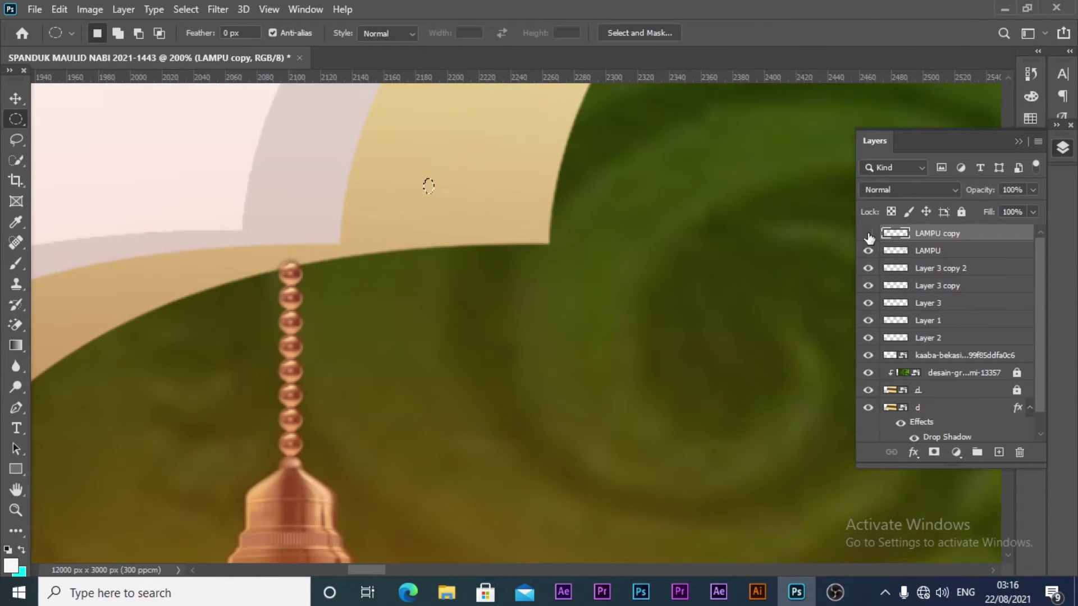
click(868, 233)
Zoom out from the lantern to show more of the banner
key(z)
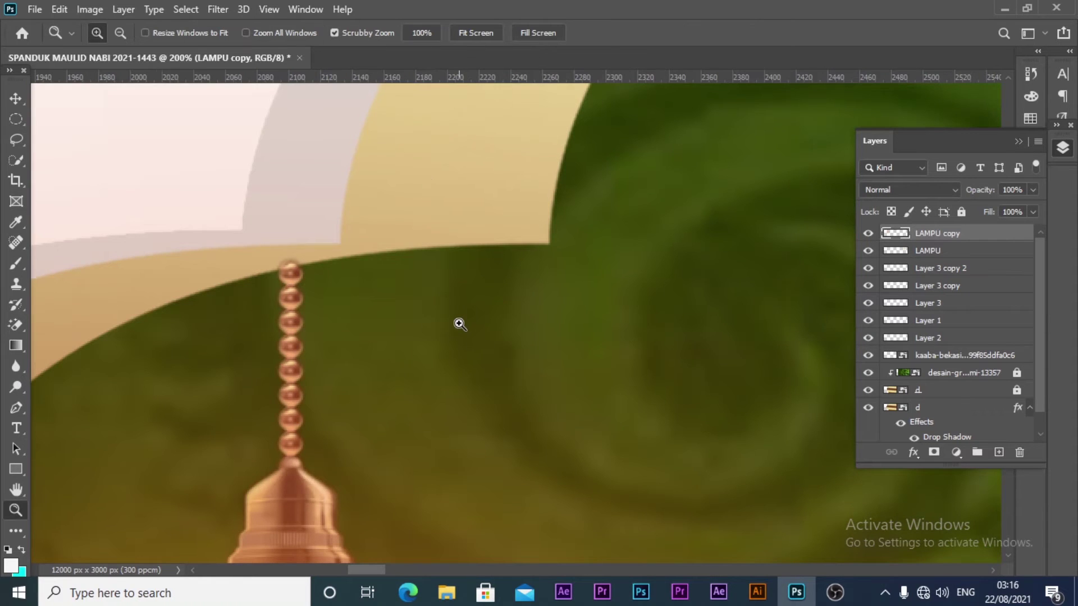
alt+click(460, 322)
scroll(478, 281, down, 1)
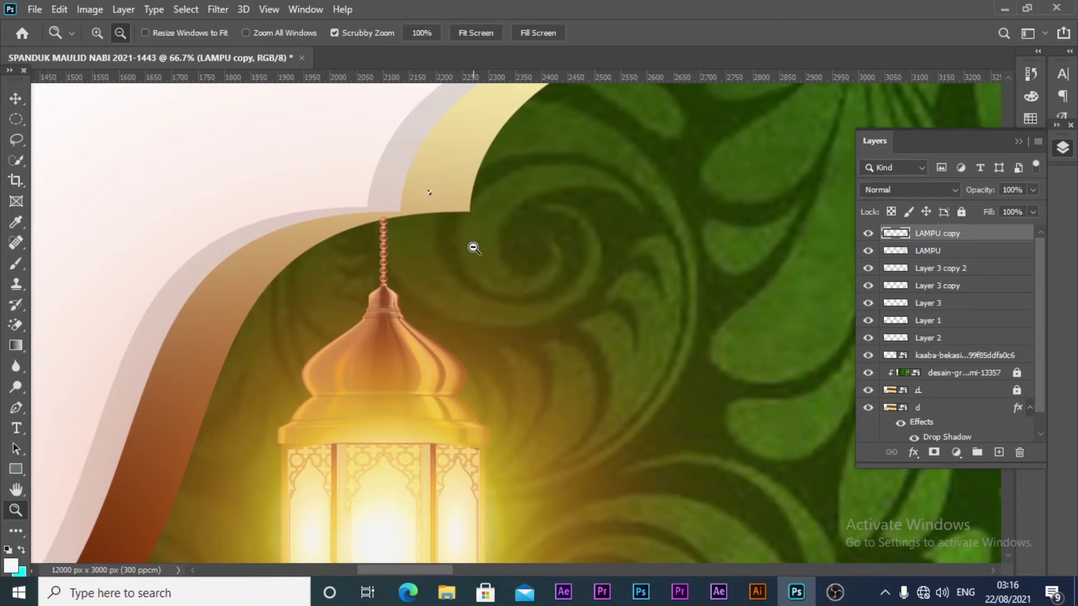
alt+click(474, 248)
alt+click(474, 247)
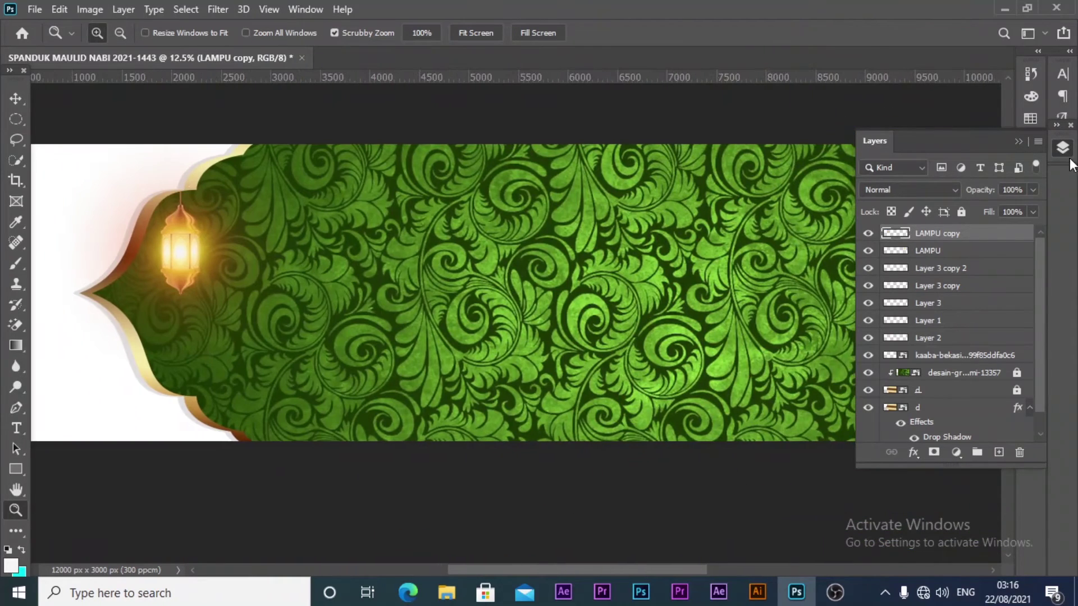
Select the Layer 3 hanging lantern, then clear the layer selection
click(1063, 149)
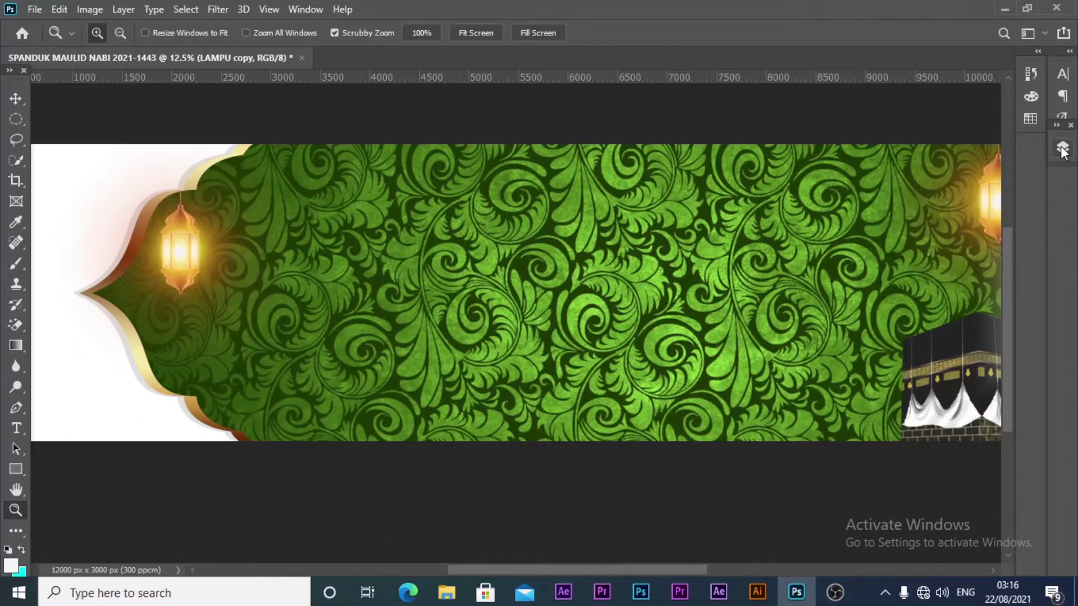
click(17, 102)
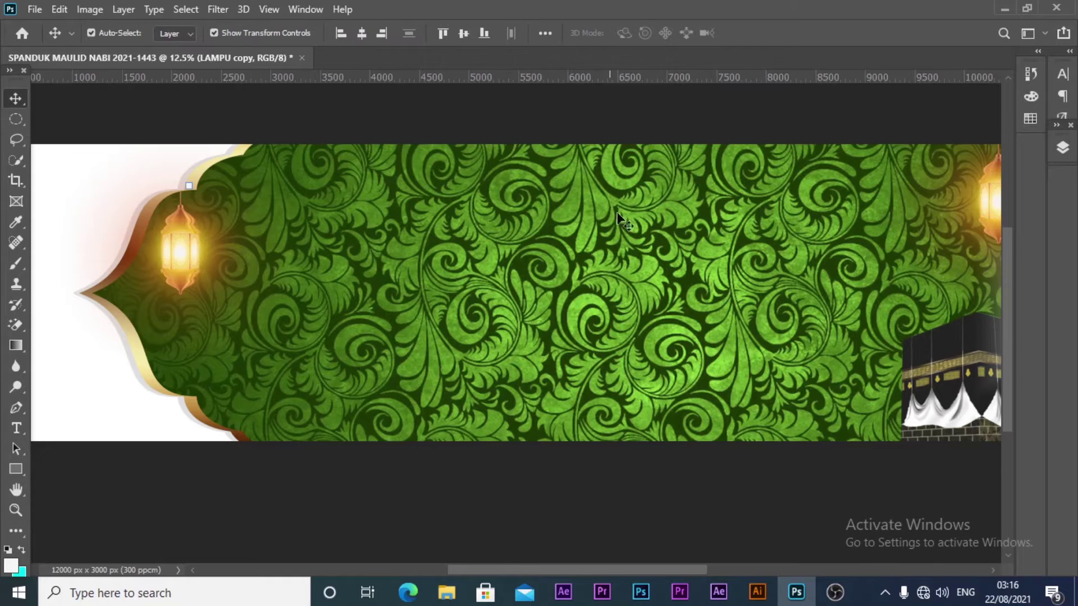
scroll(662, 255, right, 5)
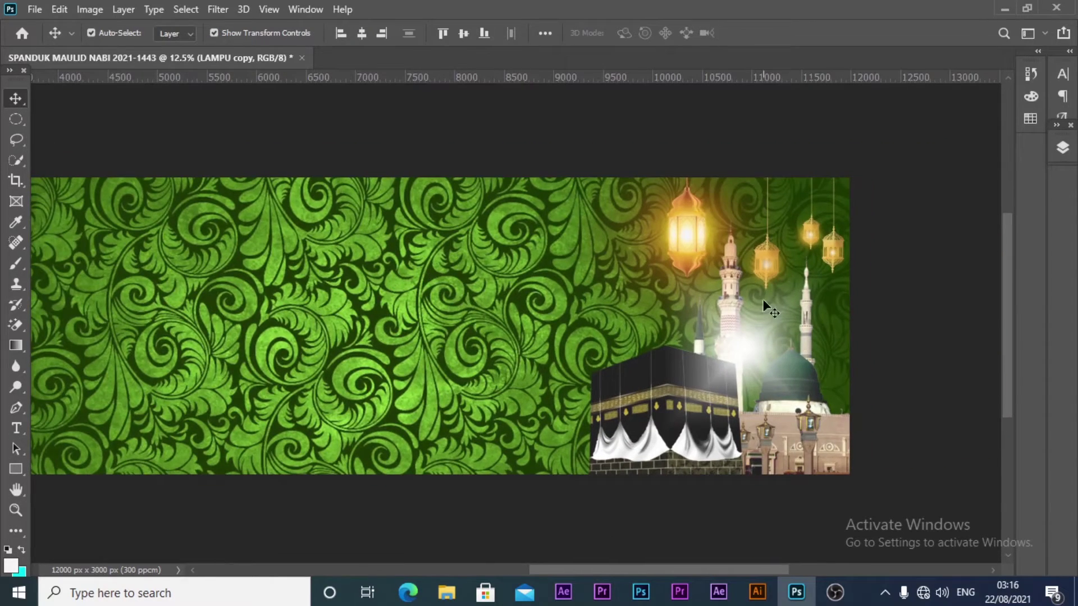
click(766, 255)
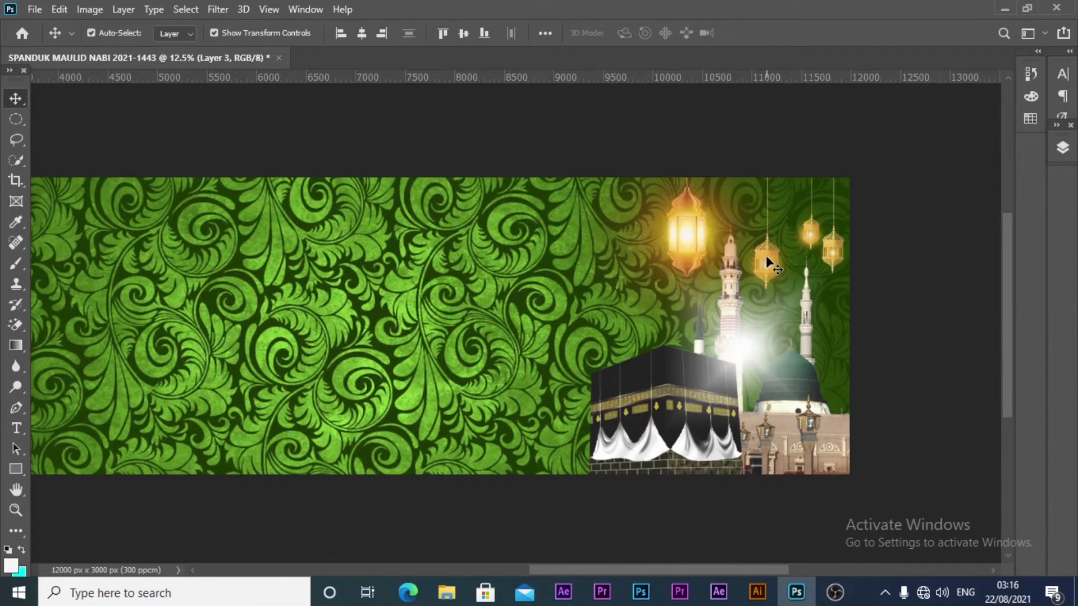
click(768, 224)
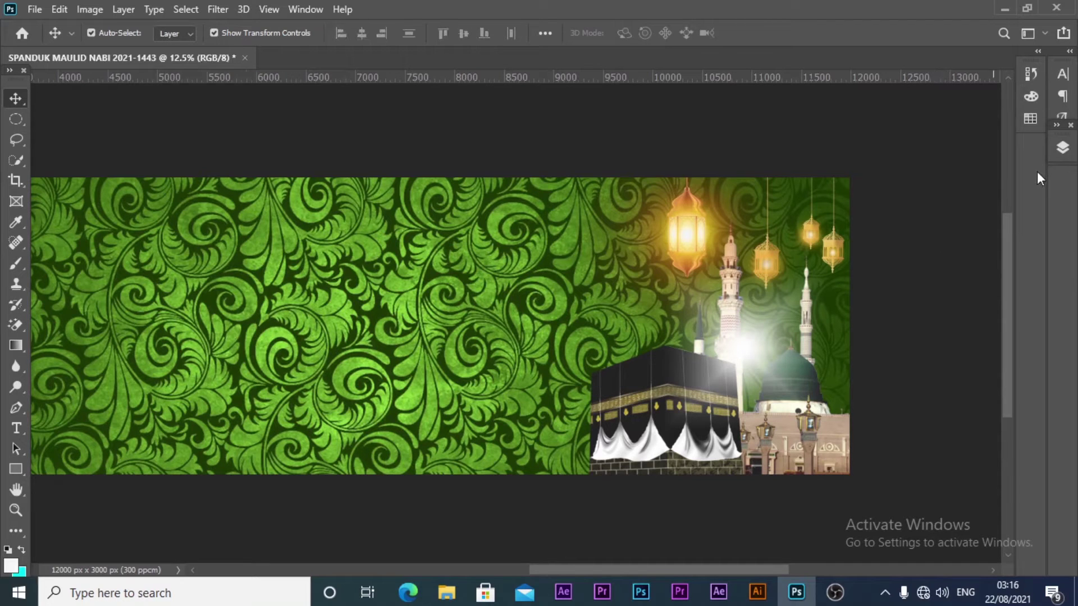
click(1071, 151)
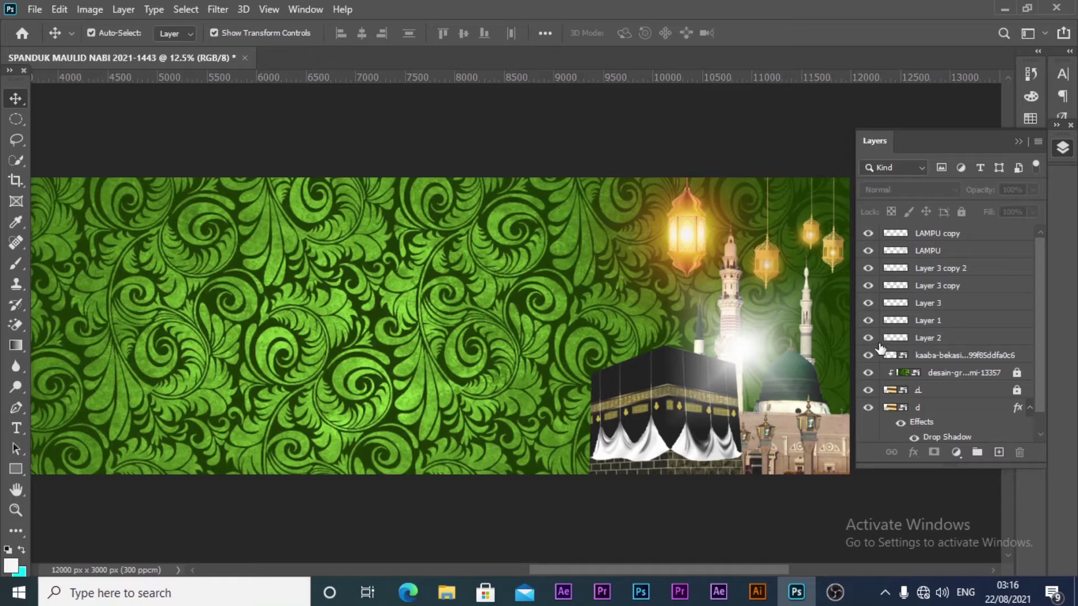
Move Layer 2 above Layer 1 and select both hanging-lantern layers together
click(868, 338)
click(953, 338)
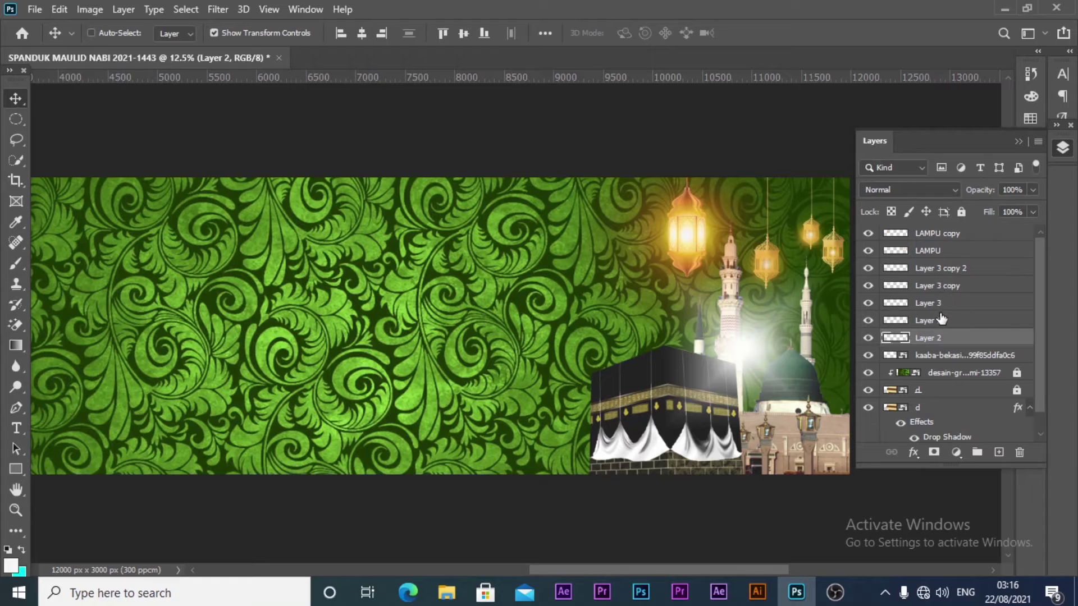
key(ctrl)
click(868, 286)
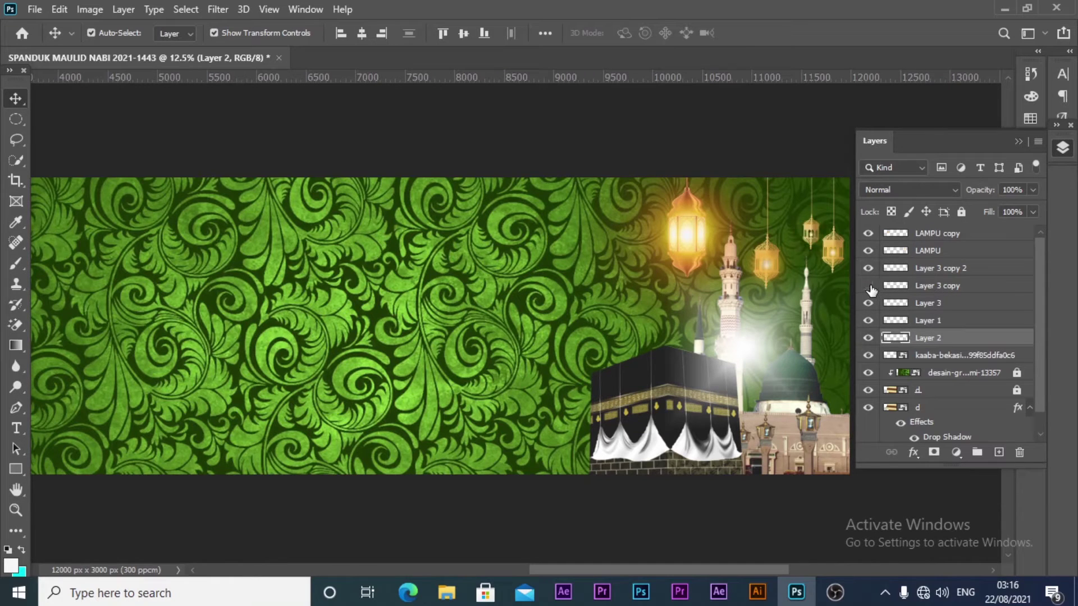
click(868, 303)
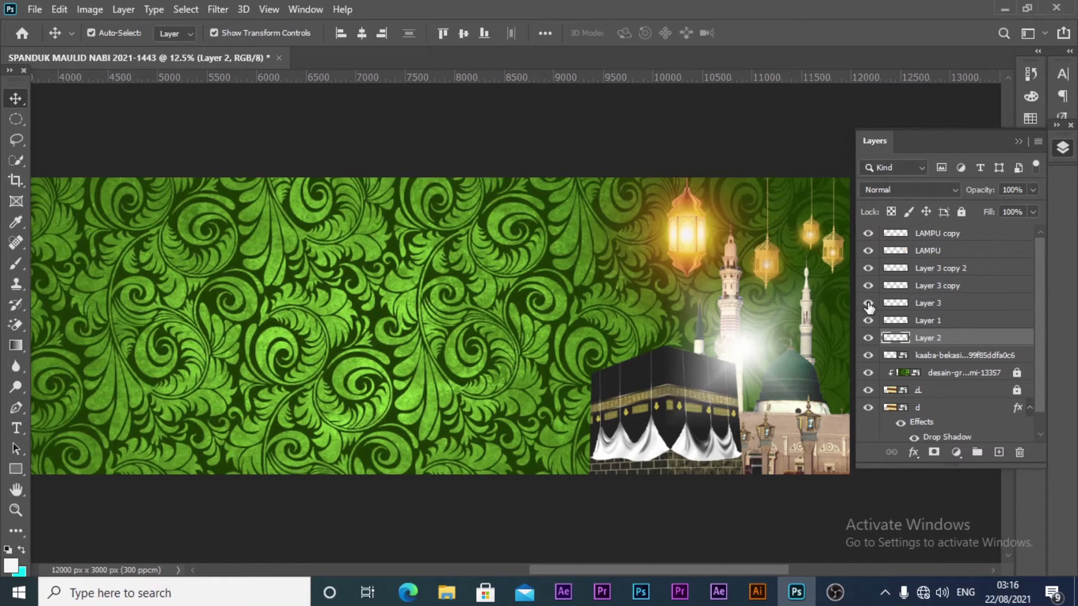
drag(934, 339, 930, 318)
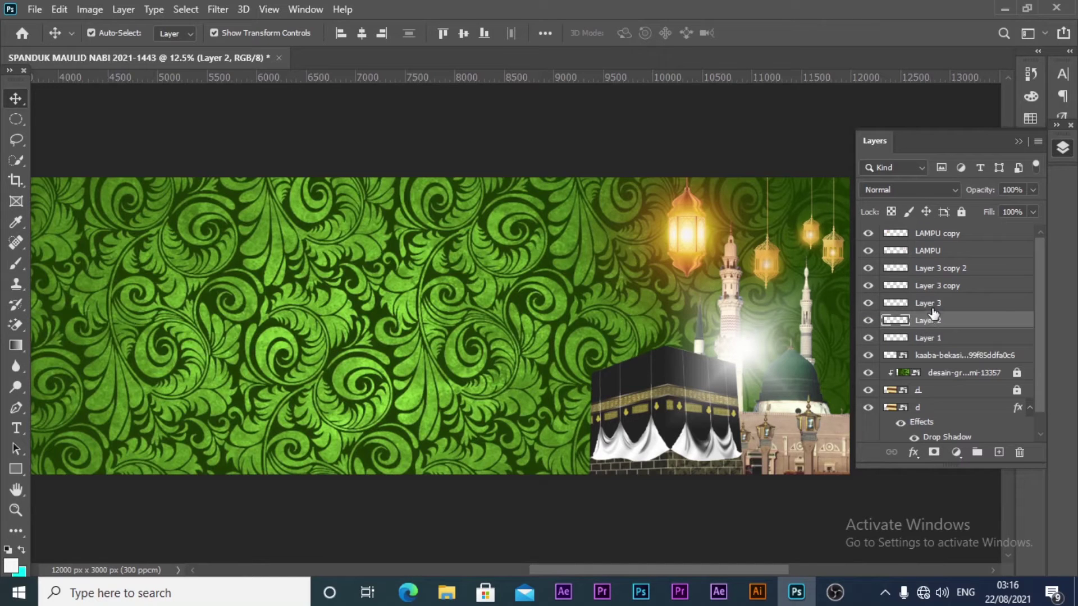
ctrl+click(930, 305)
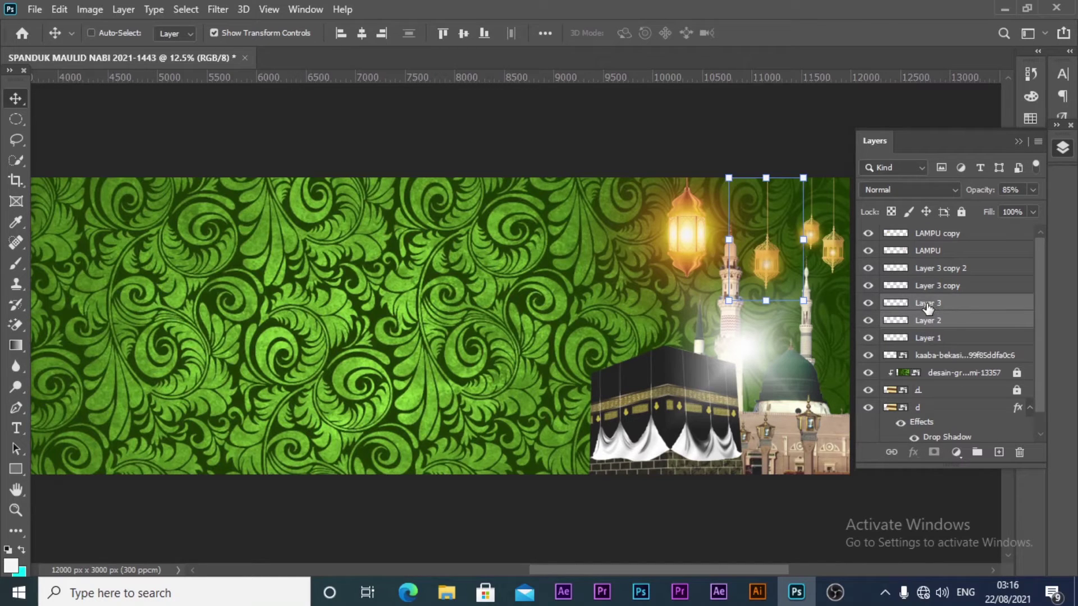
Duplicate the two lantern layers and place the copies inside the left green arch
key(ctrl+j)
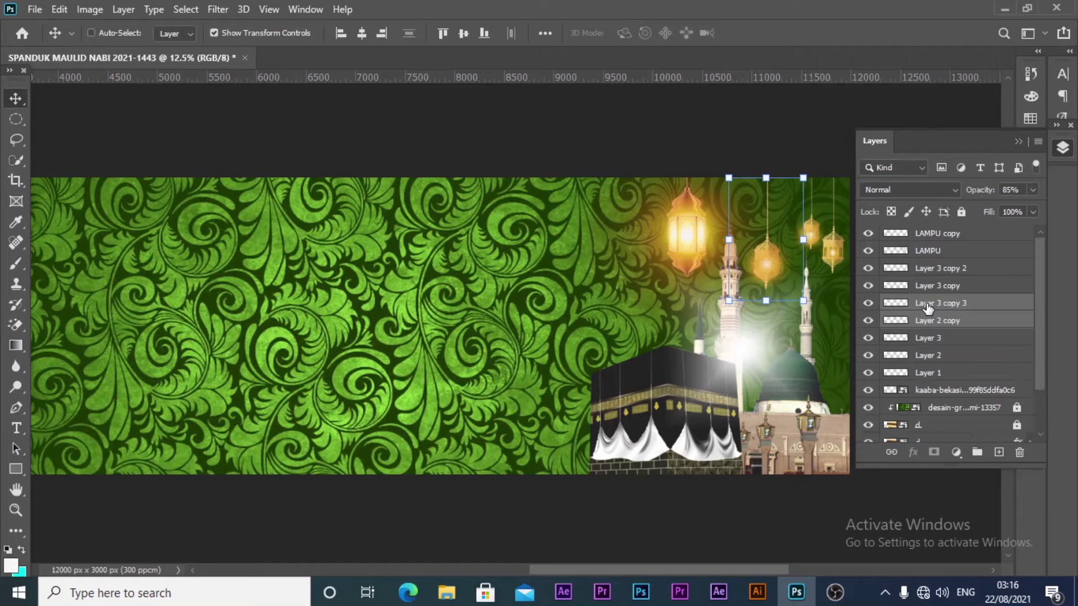
key(ctrl+t)
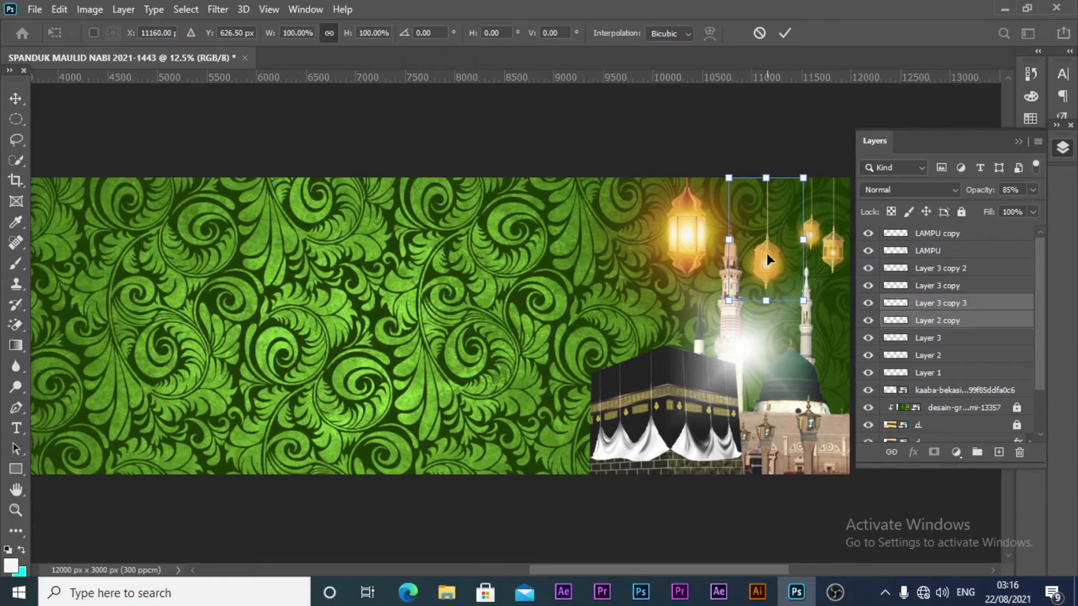
mouse_move(766, 259)
mouse_down()
mouse_move(305, 254)
mouse_move(939, 196)
mouse_up()
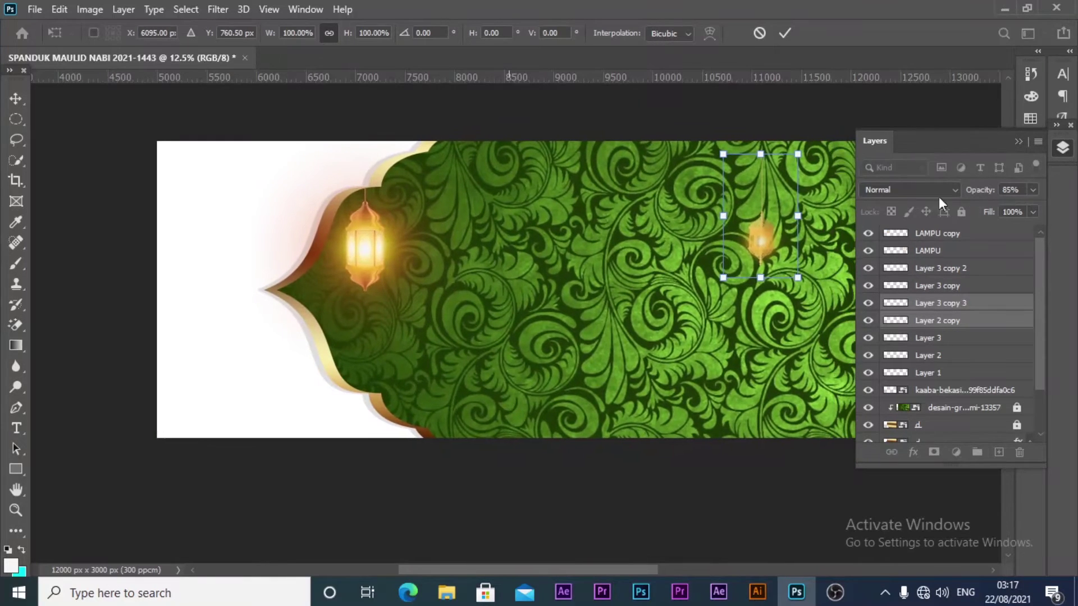
drag(764, 226, 338, 295)
drag(340, 294, 322, 248)
mouse_move(354, 291)
mouse_down()
mouse_move(322, 313)
mouse_move(329, 305)
mouse_up()
click(782, 36)
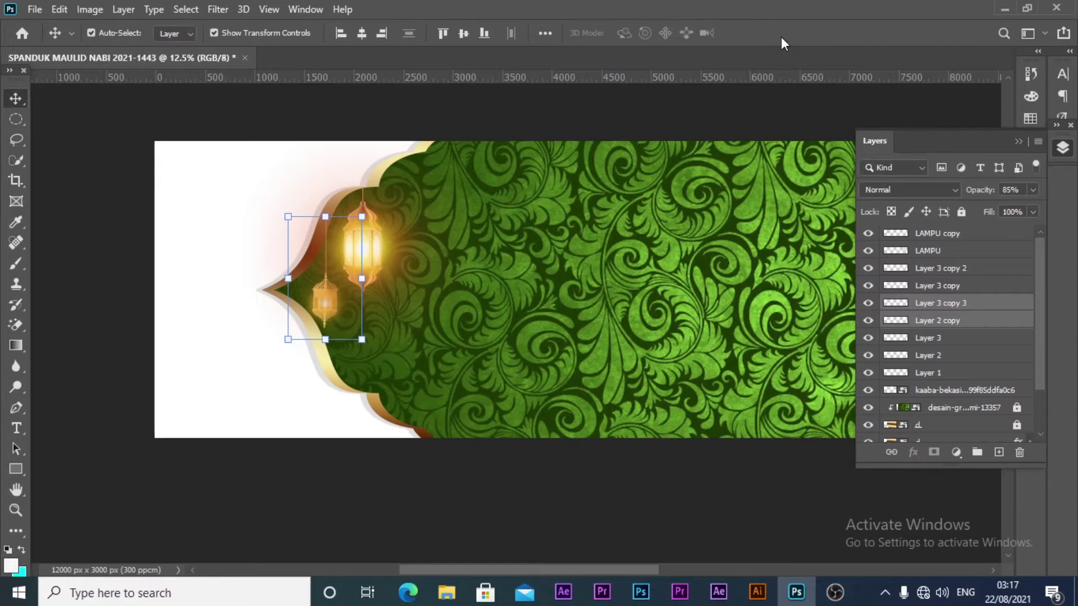
Zoom in on the left lanterns and shrink the copies to about 72%
key(z)
click(306, 188)
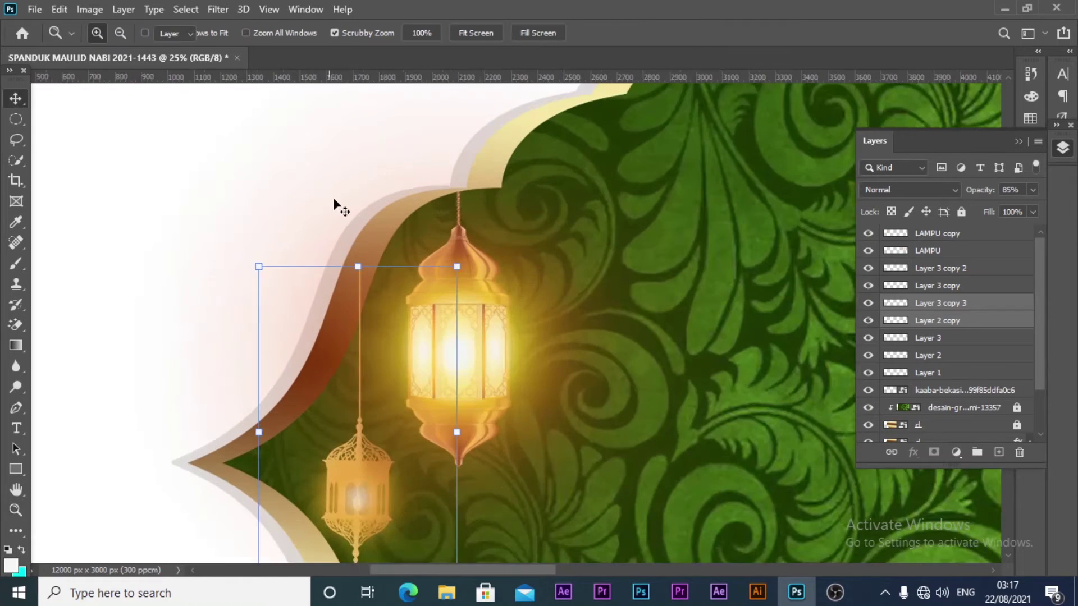
key(v)
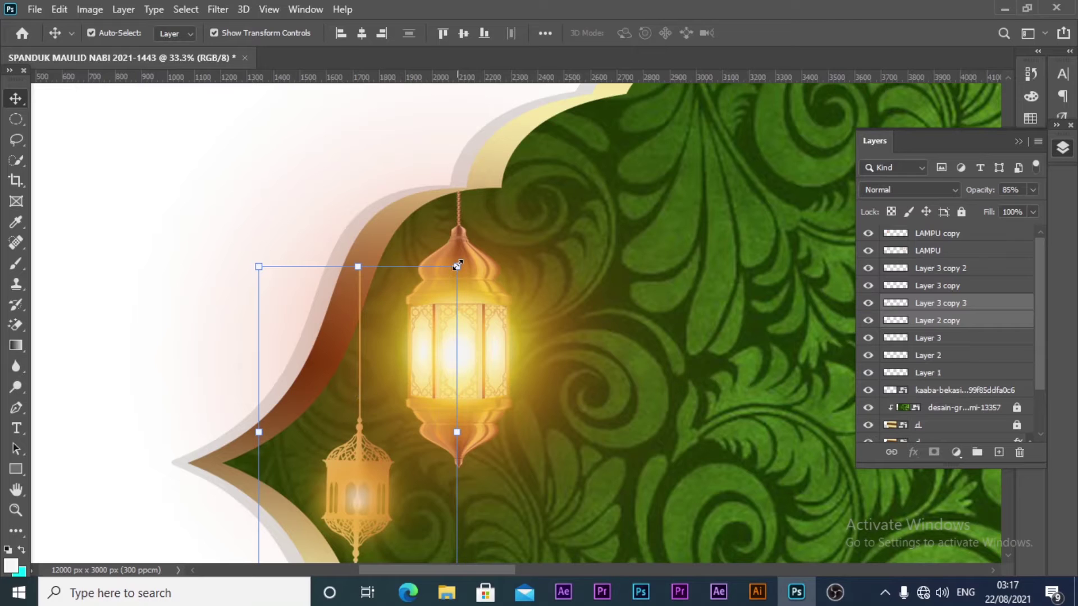
drag(456, 267, 428, 313)
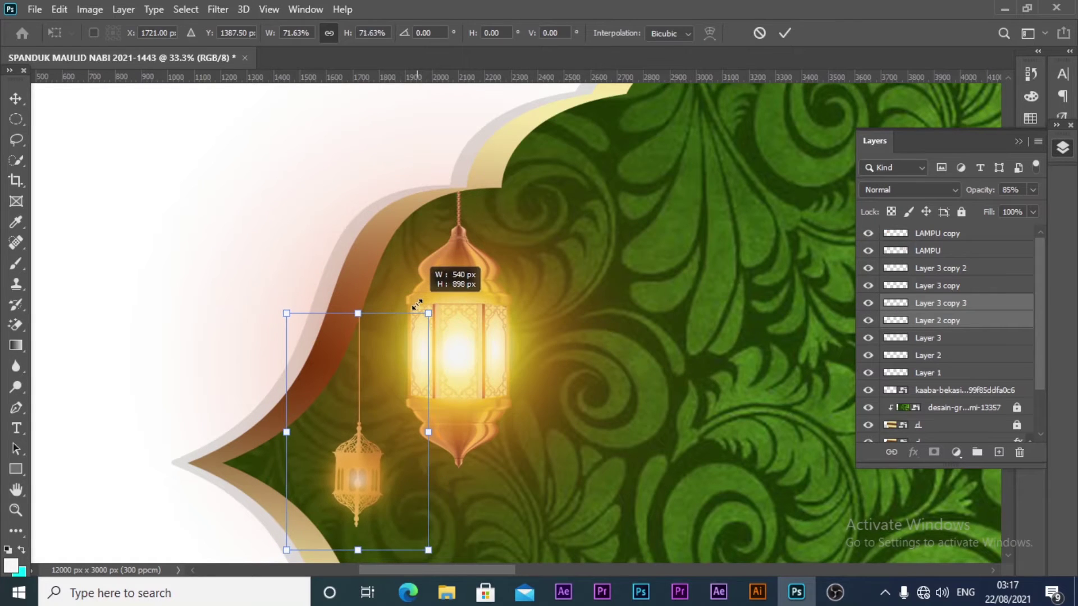
Commit the lantern resize and make Layer 2 copy, which holds the string, the working layer
click(784, 35)
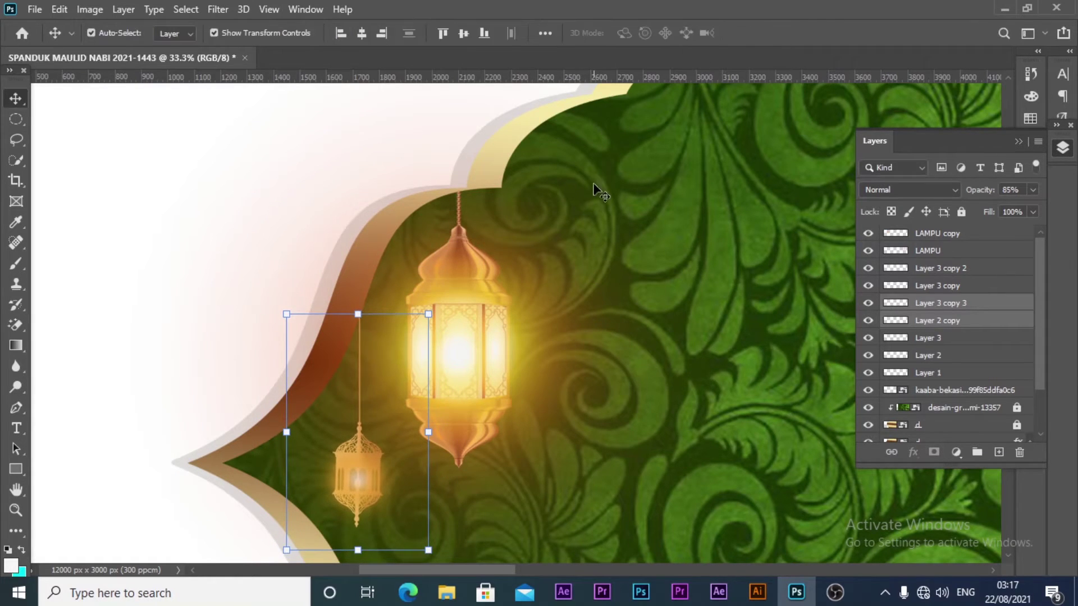
click(669, 116)
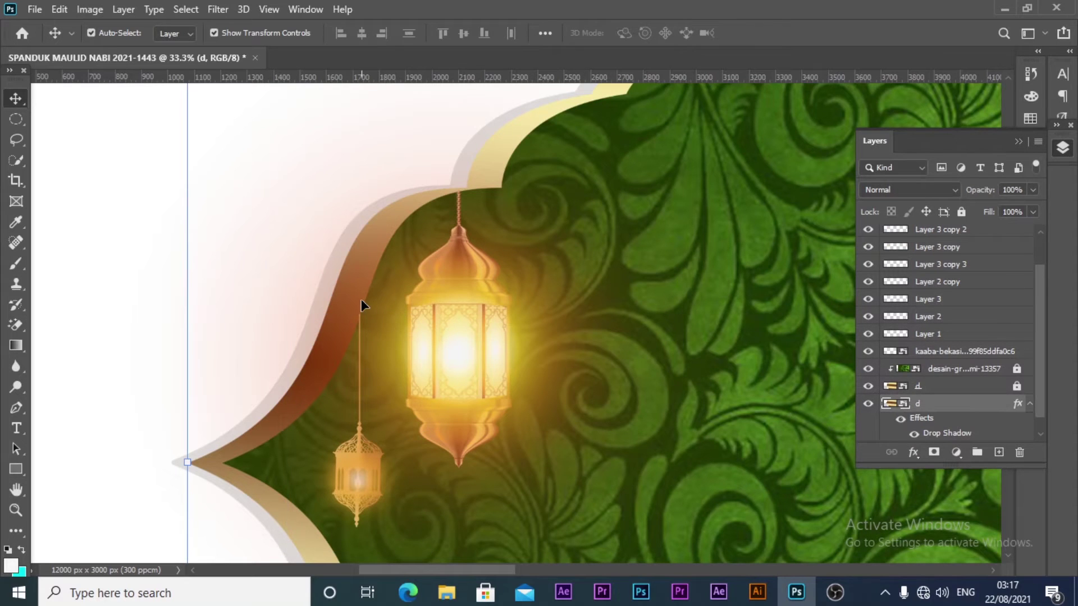
drag(362, 299, 372, 292)
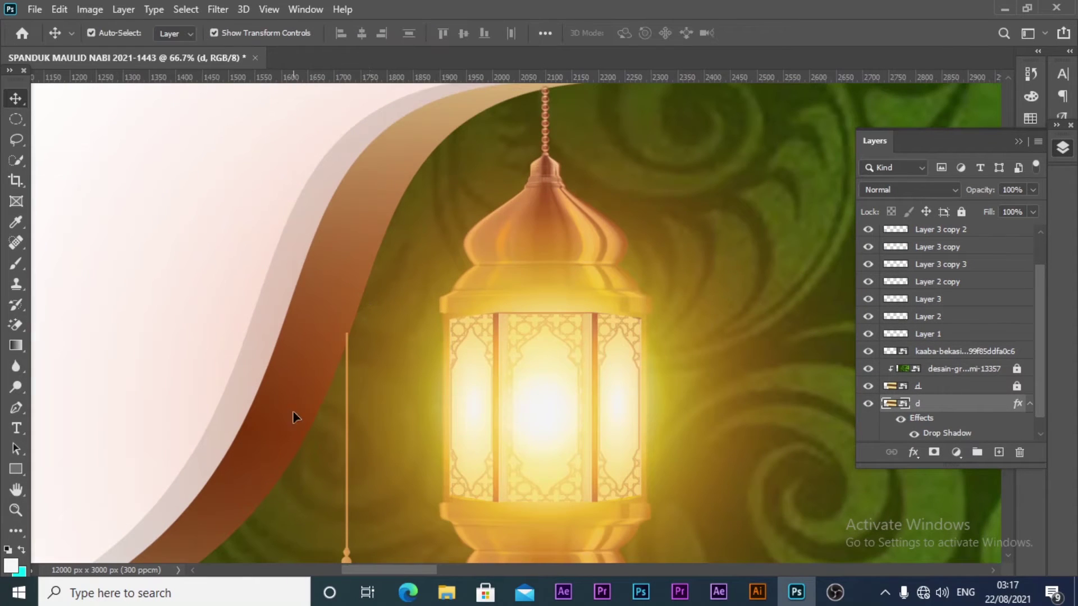
key(ctrl+v)
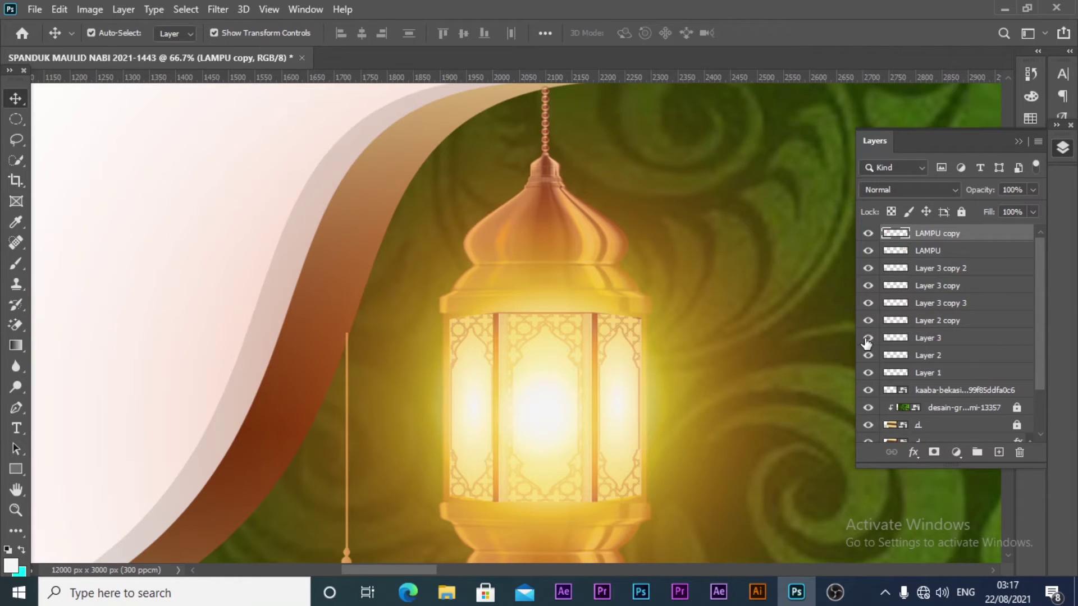
click(869, 321)
click(869, 321)
click(868, 321)
click(910, 326)
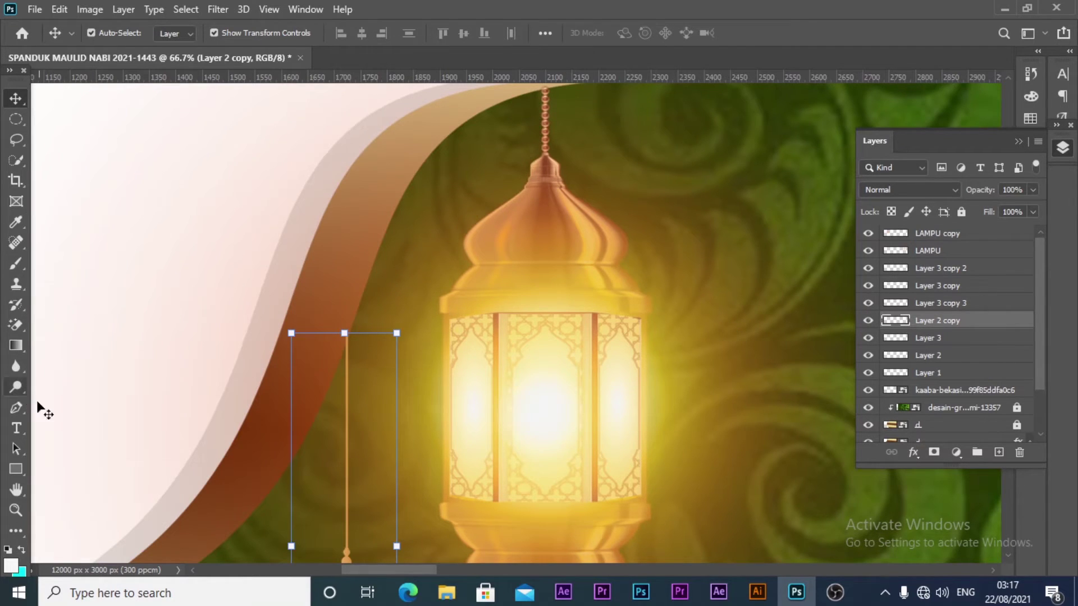
Draw a pen path around the string's top and turn it into a 0 px feather selection
click(16, 409)
scroll(444, 288, up, 1)
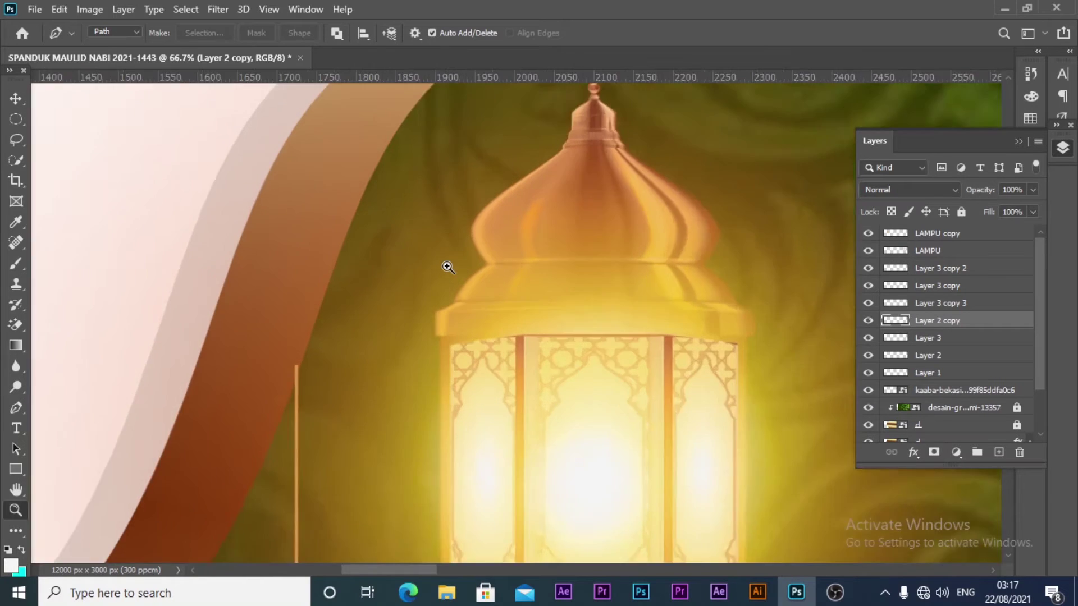
scroll(447, 262, up, 1)
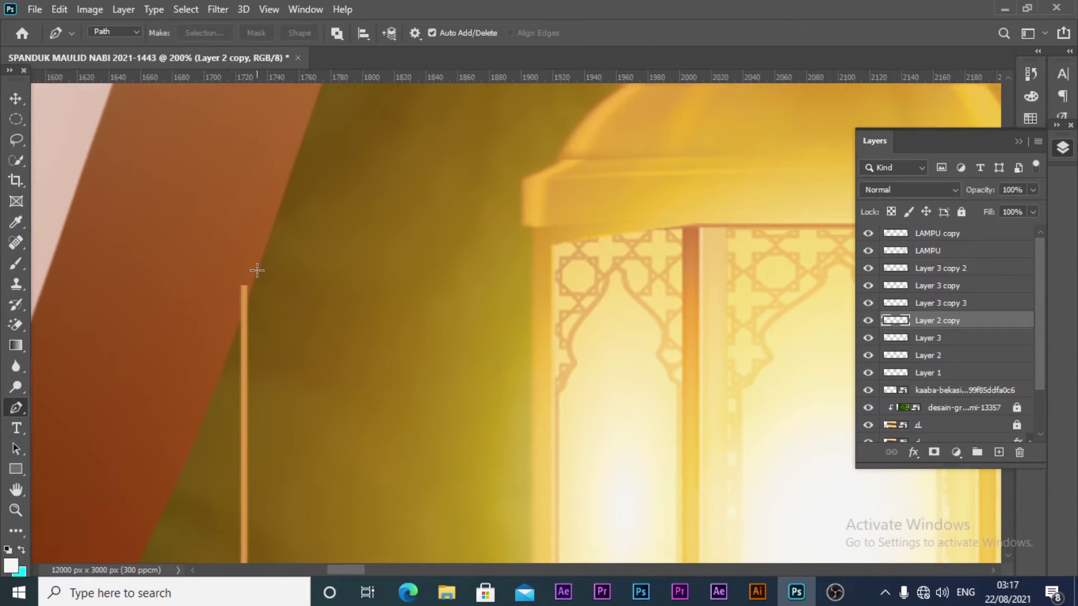
click(259, 270)
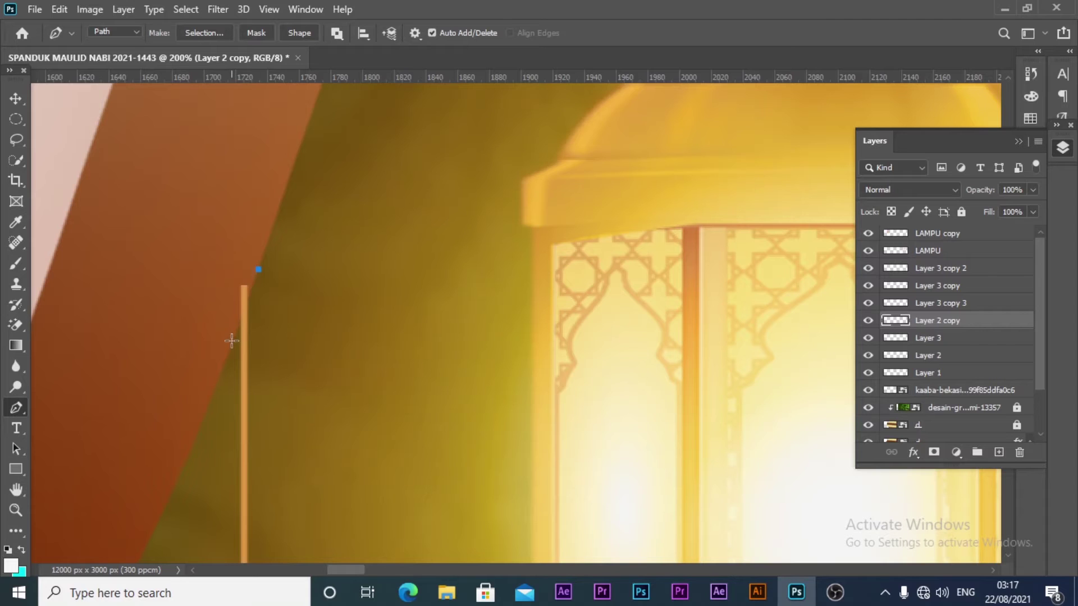
drag(220, 213, 221, 209)
click(204, 33)
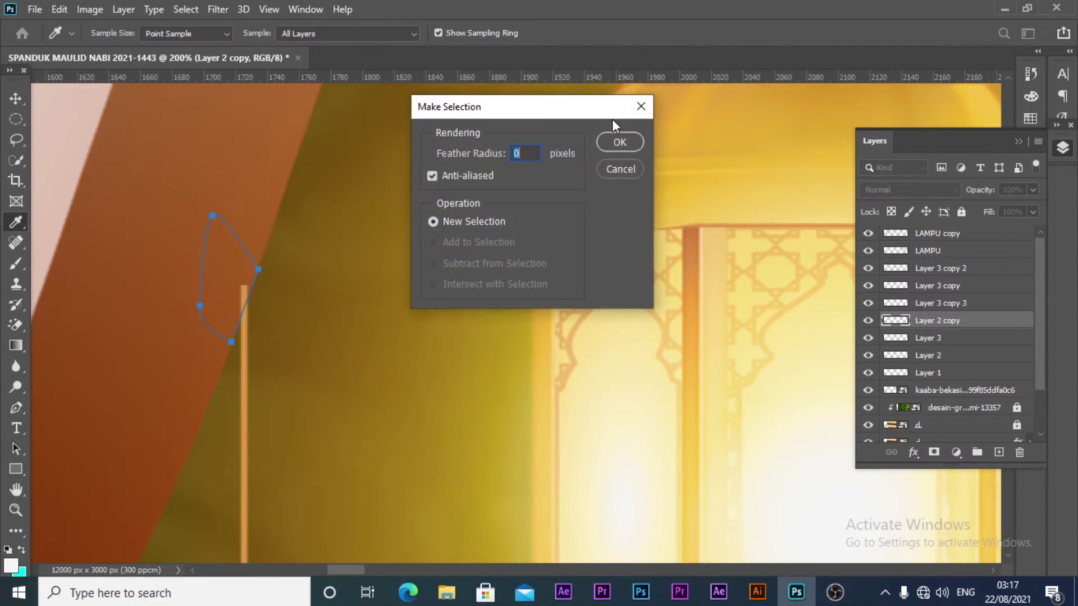
click(614, 138)
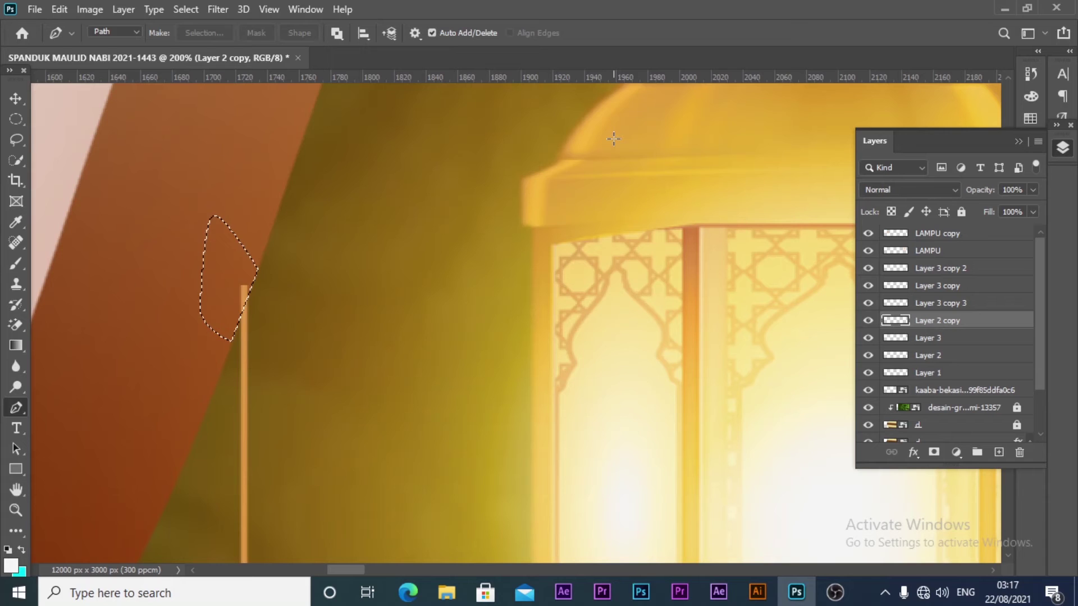
click(15, 97)
click(16, 119)
key(ctrl+d)
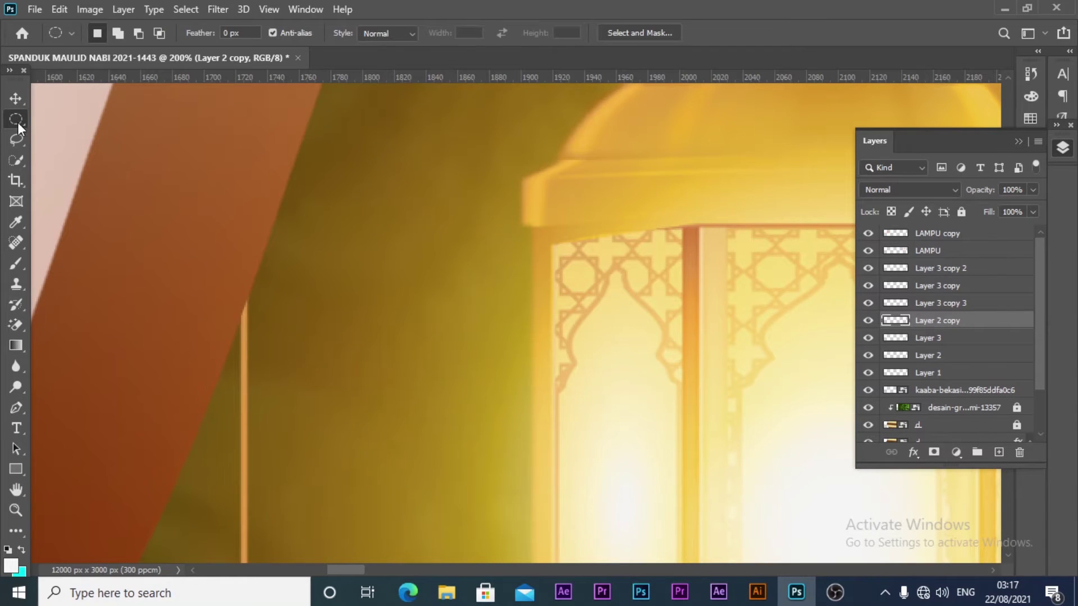
click(16, 98)
key(z)
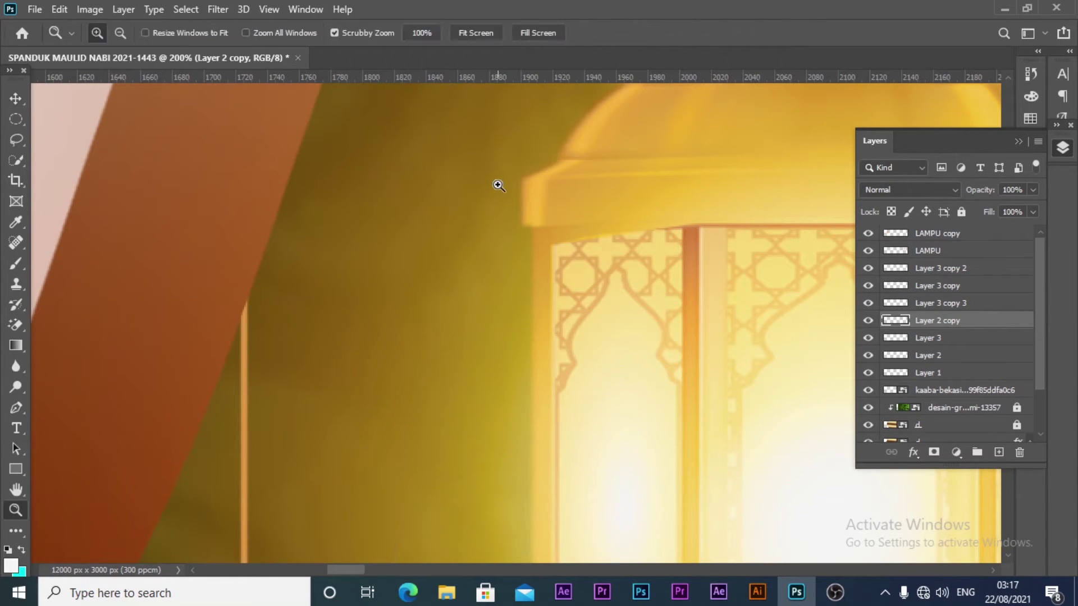
alt+click(497, 184)
alt+click(499, 185)
alt+click(601, 260)
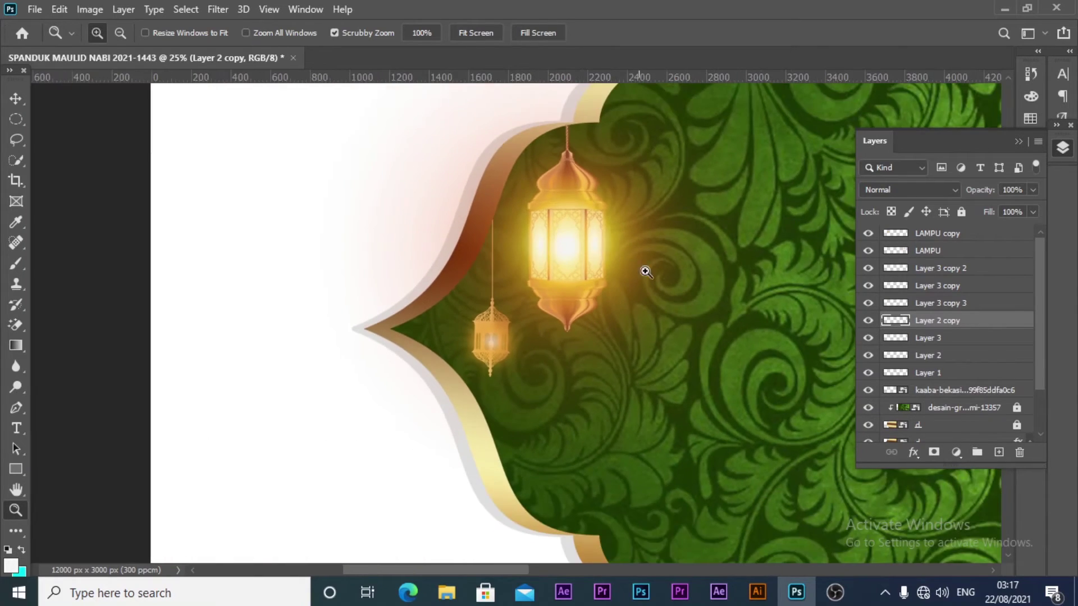
alt+click(646, 270)
click(416, 258)
alt+click(509, 257)
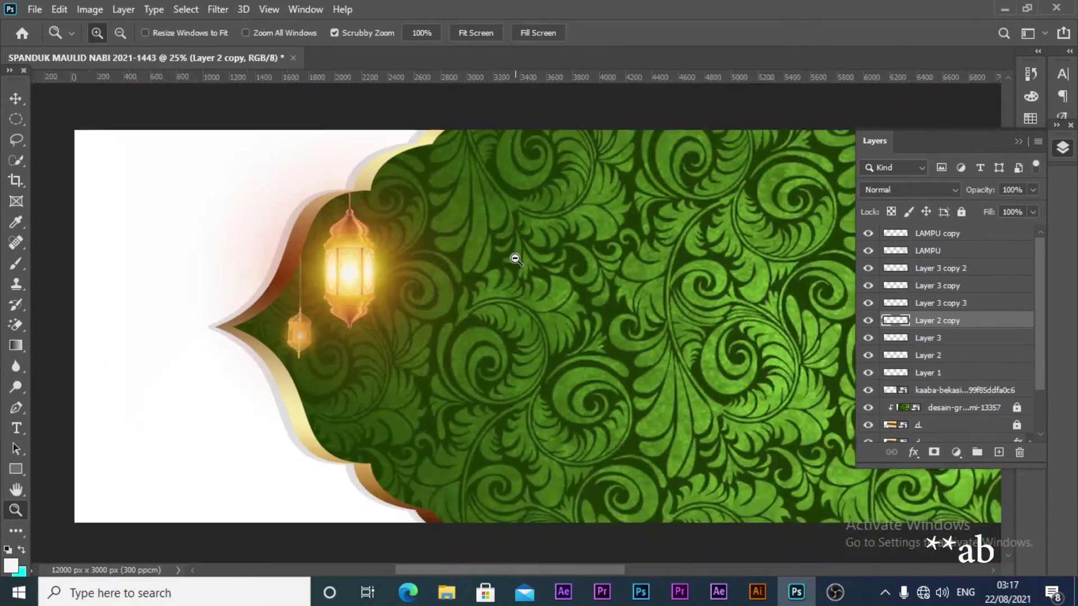
click(1063, 148)
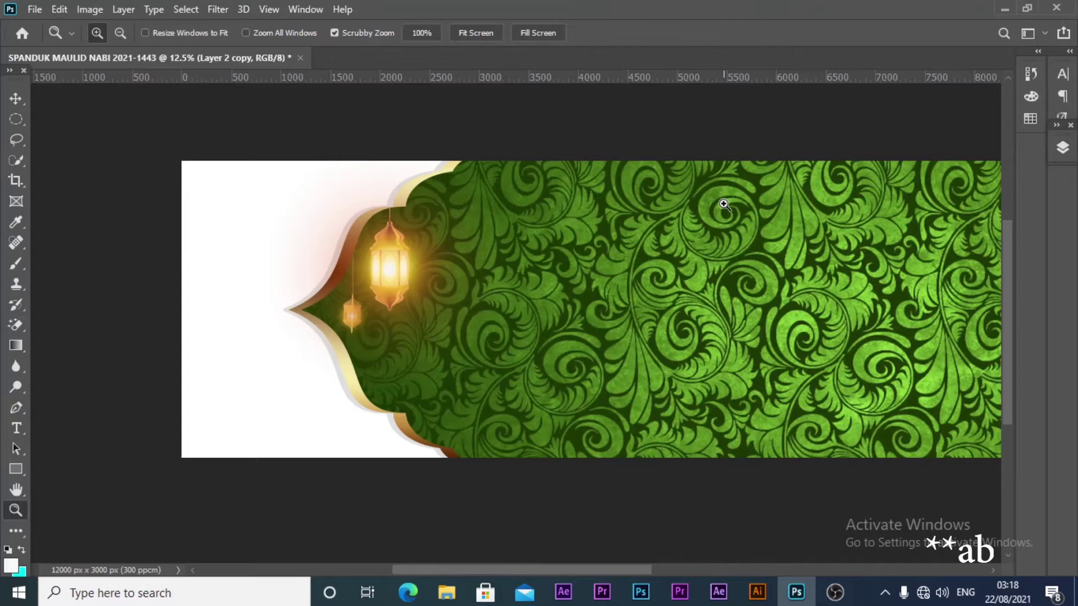
drag(720, 207, 527, 199)
alt+click(724, 261)
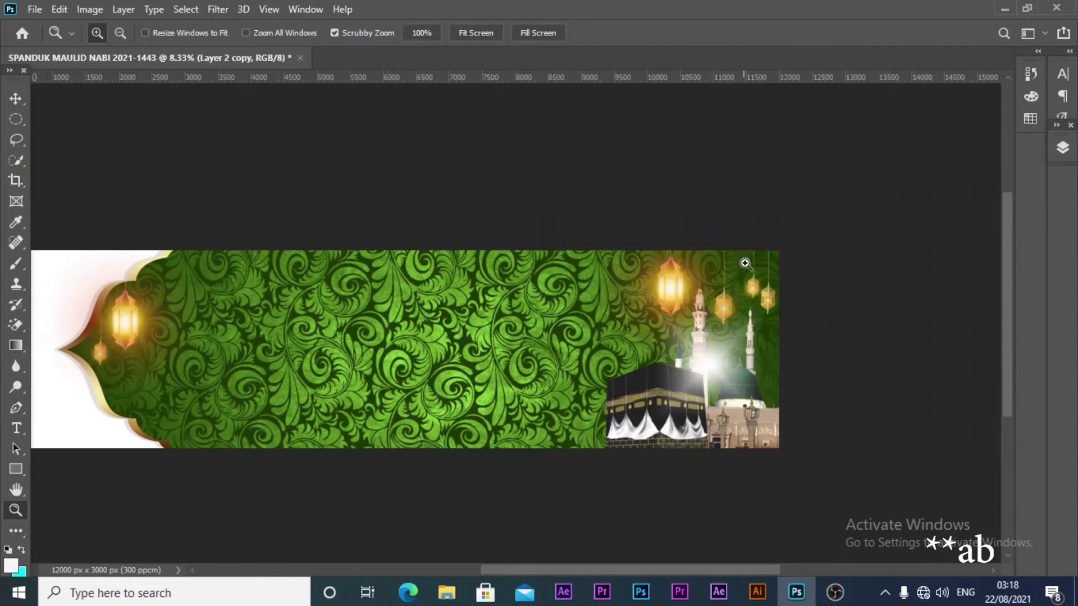
Recentre the banner and select the green pattern background layer
click(16, 98)
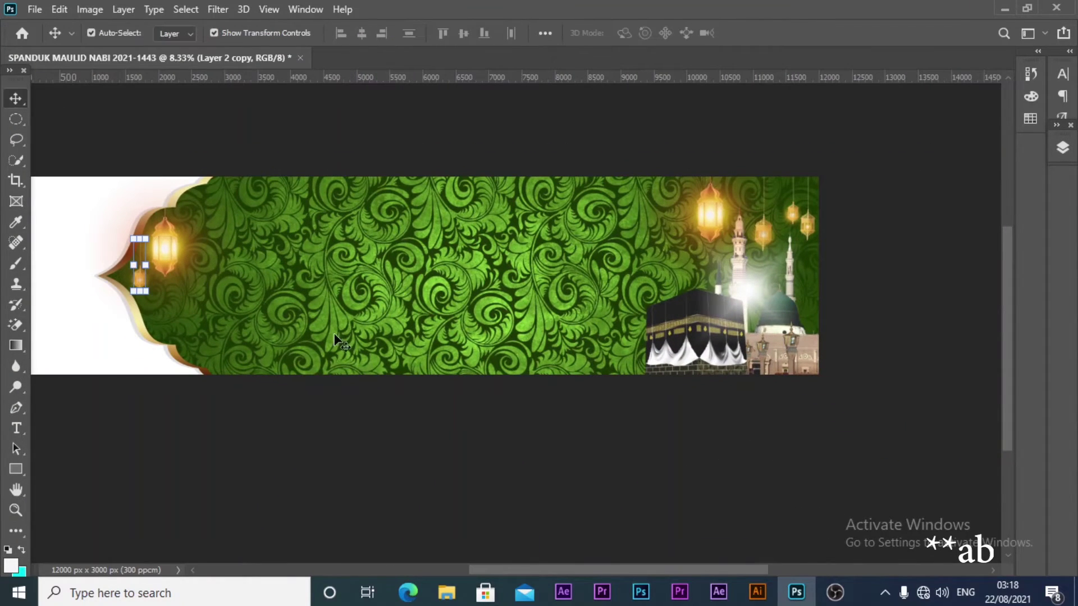
click(410, 497)
drag(435, 280, 488, 317)
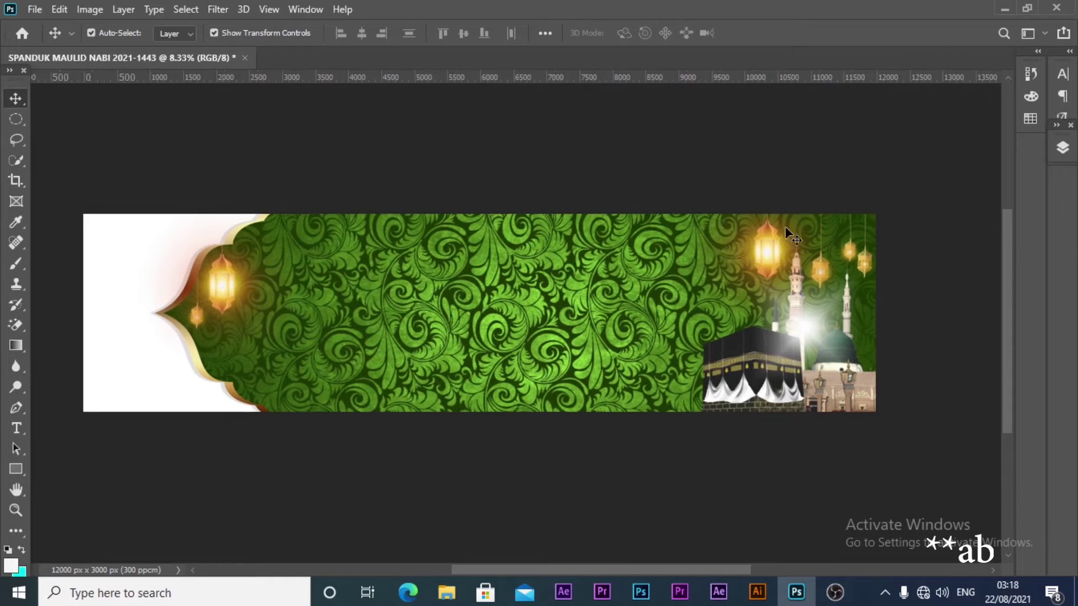
click(486, 315)
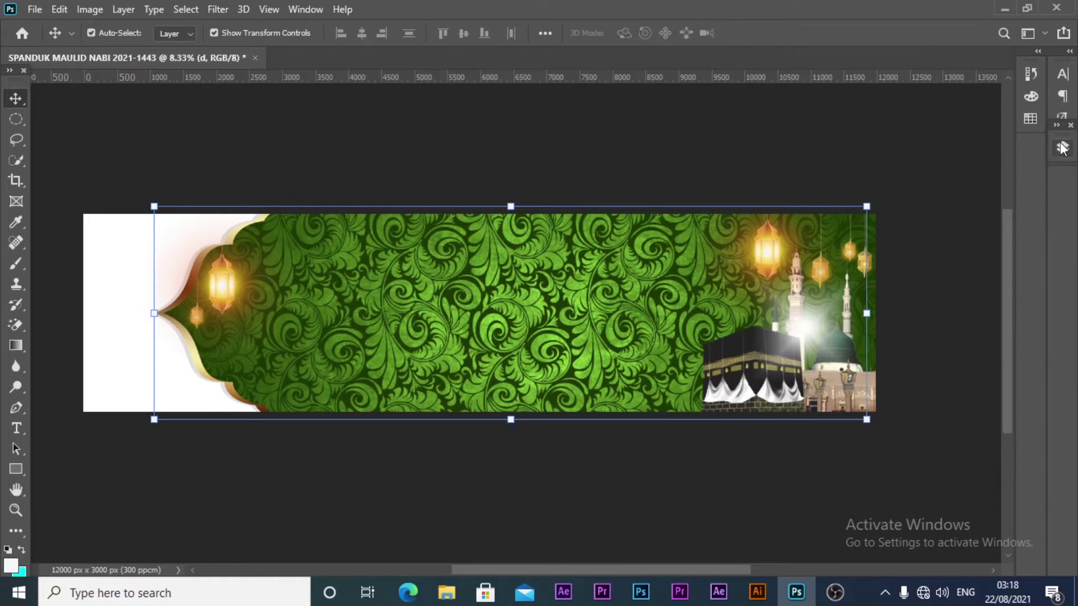
click(1063, 147)
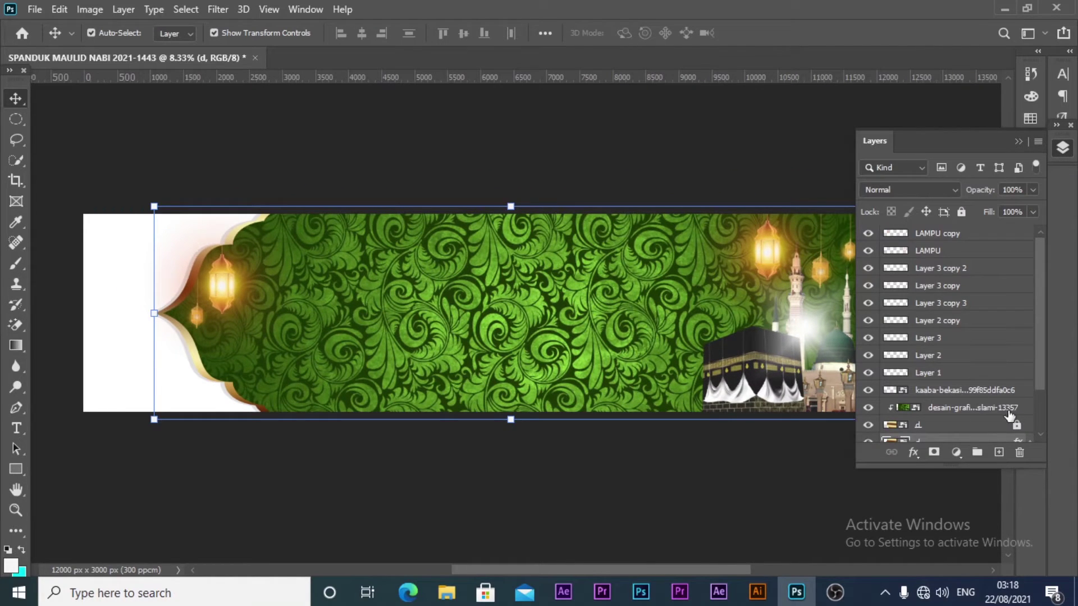
click(1008, 409)
Dismiss the gradient's smart-object error and rasterize the pattern layer
click(15, 346)
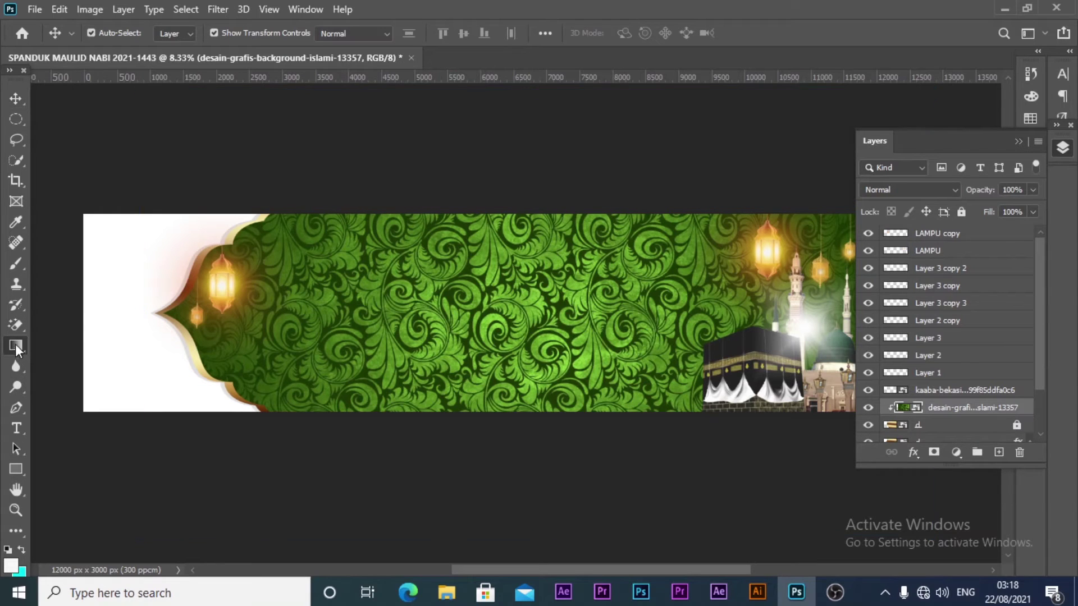
click(82, 309)
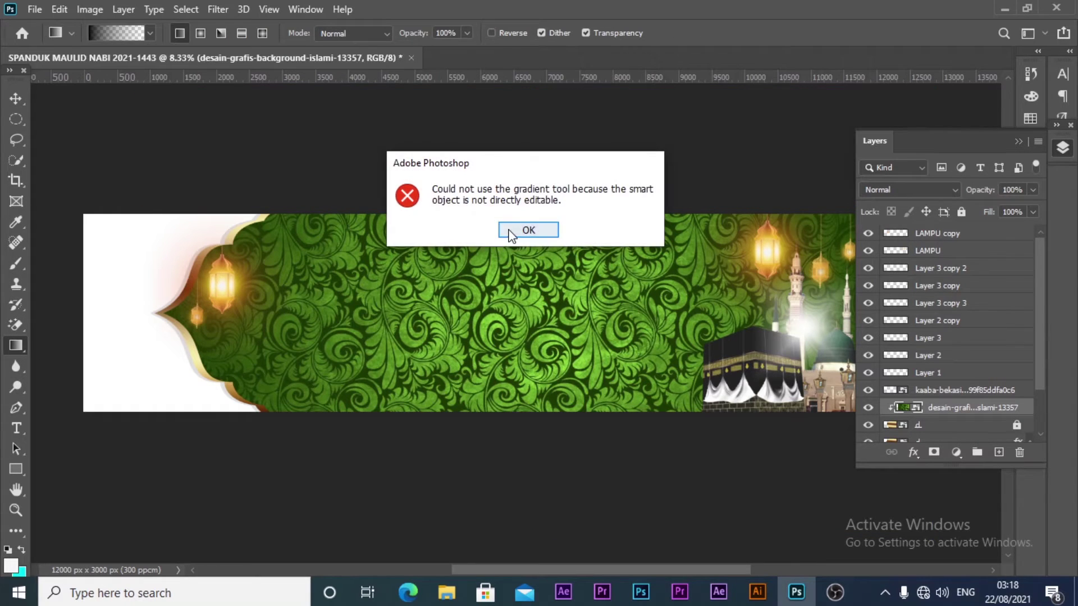
click(529, 235)
right_click(948, 412)
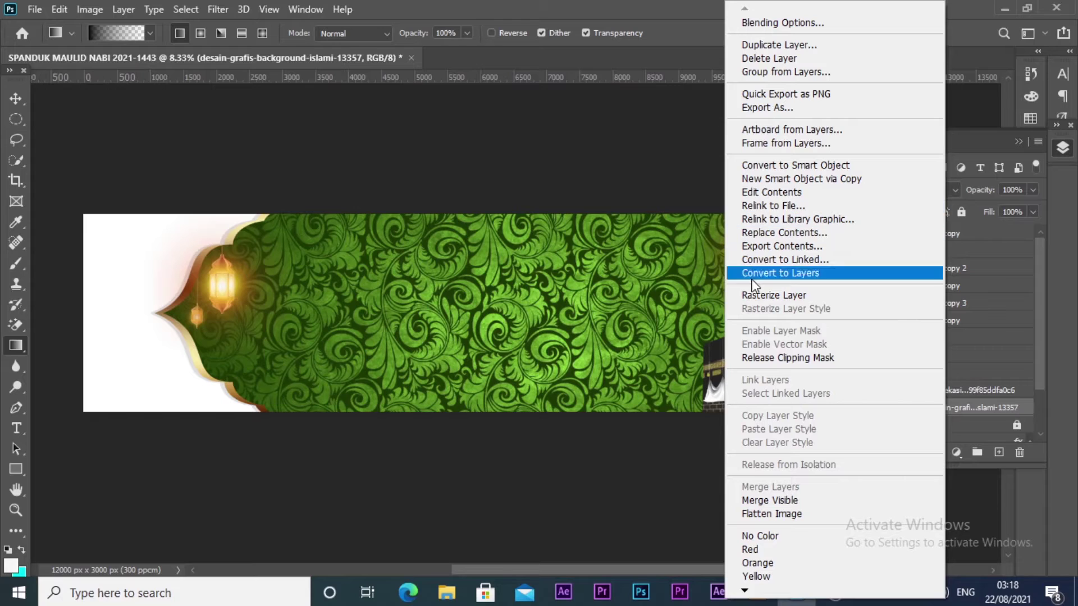
click(896, 295)
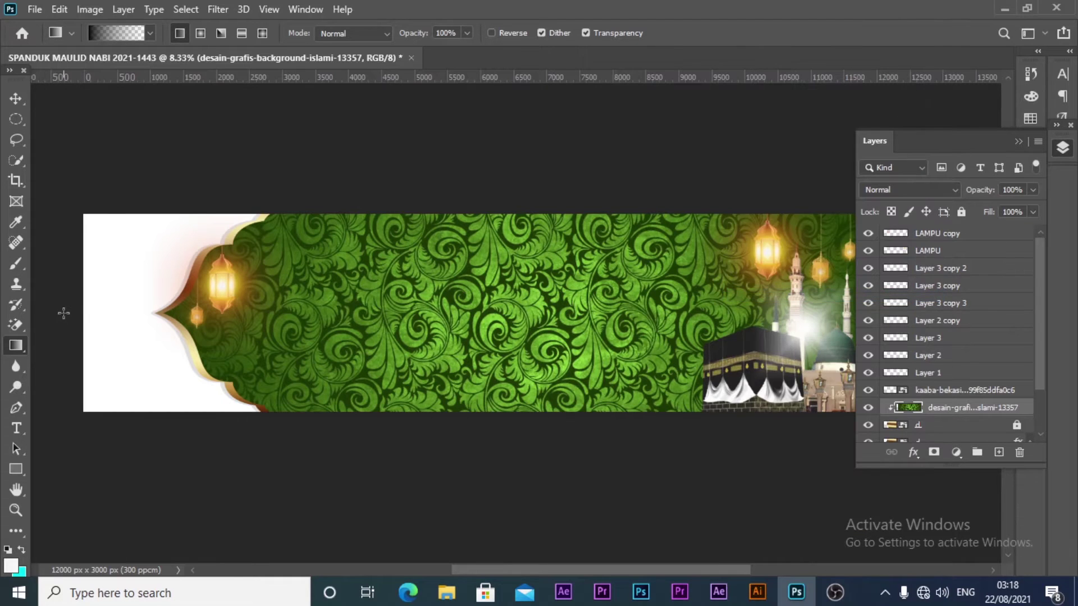
Drag dark gradients inward across the green pattern from the left edge and the right side
drag(63, 312, 469, 321)
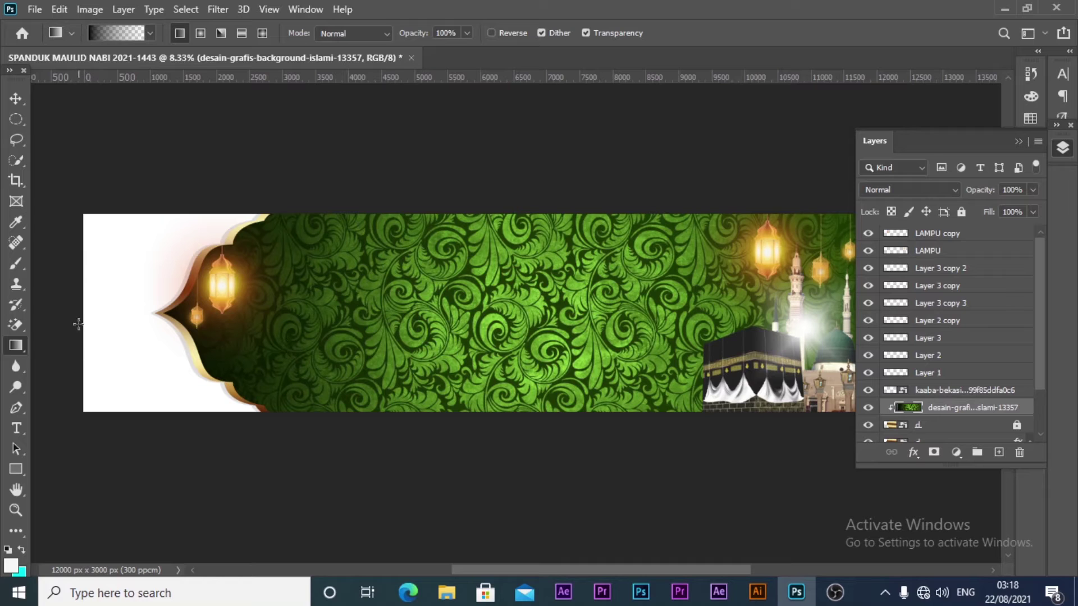
drag(78, 324, 586, 321)
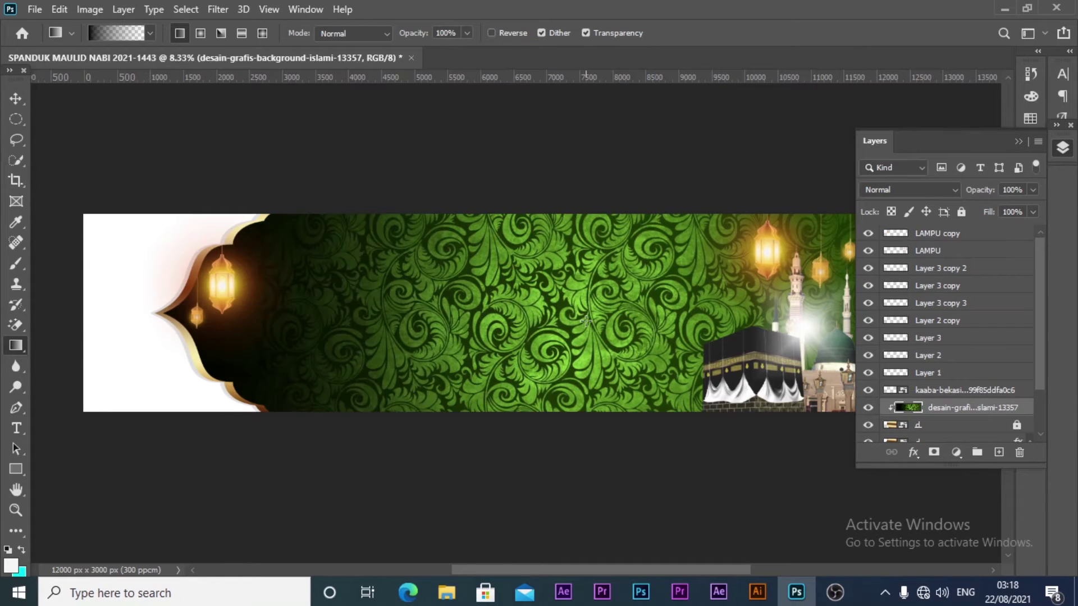
scroll(680, 300, right, 5)
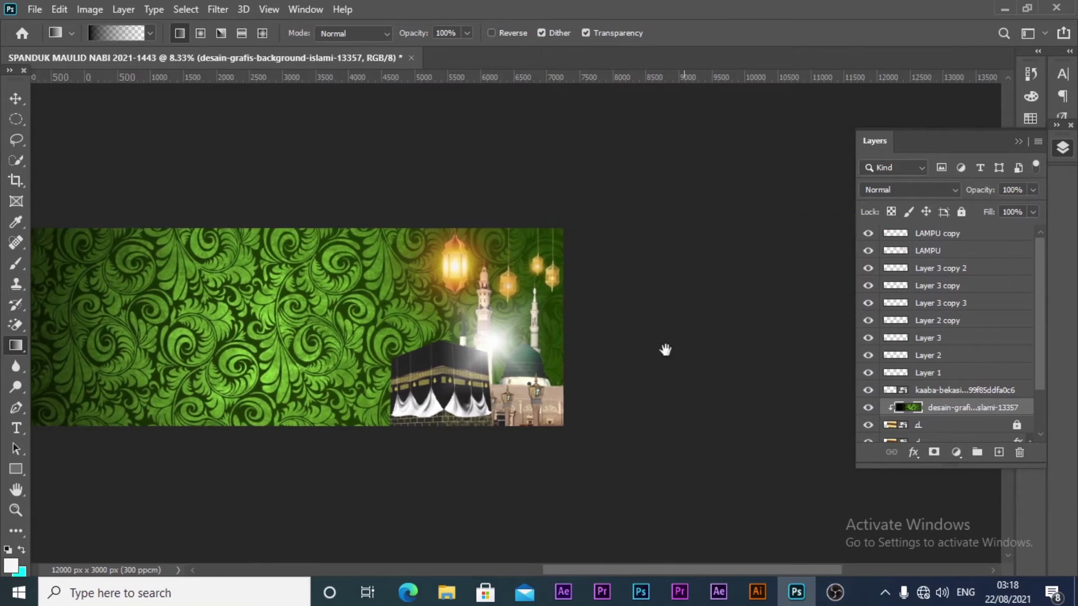
drag(252, 309, 650, 334)
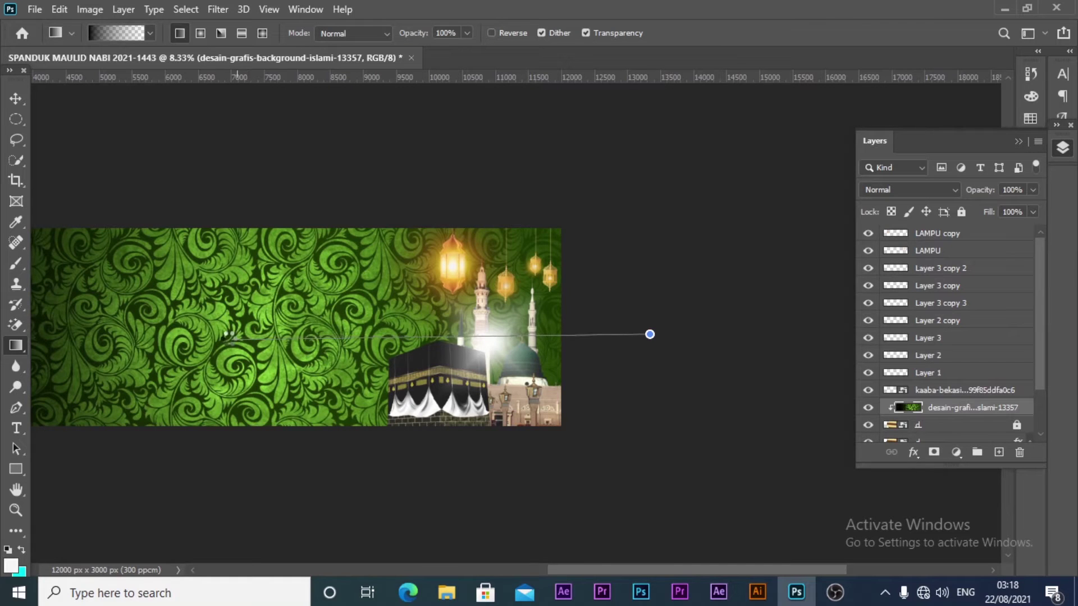
mouse_move(253, 309)
mouse_down()
mouse_move(226, 337)
mouse_move(371, 301)
mouse_up()
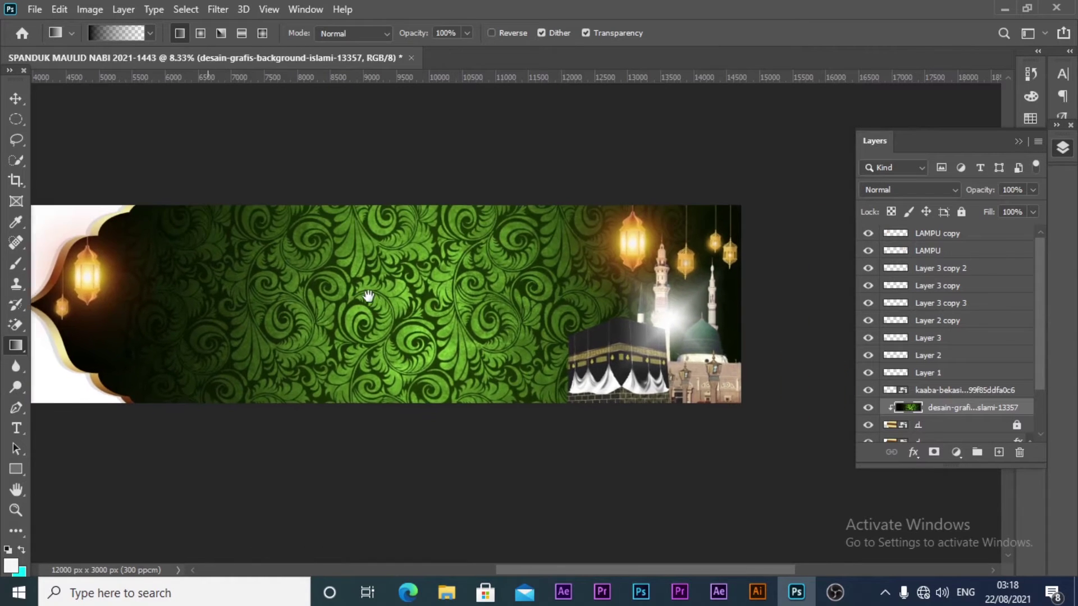
drag(747, 297, 348, 299)
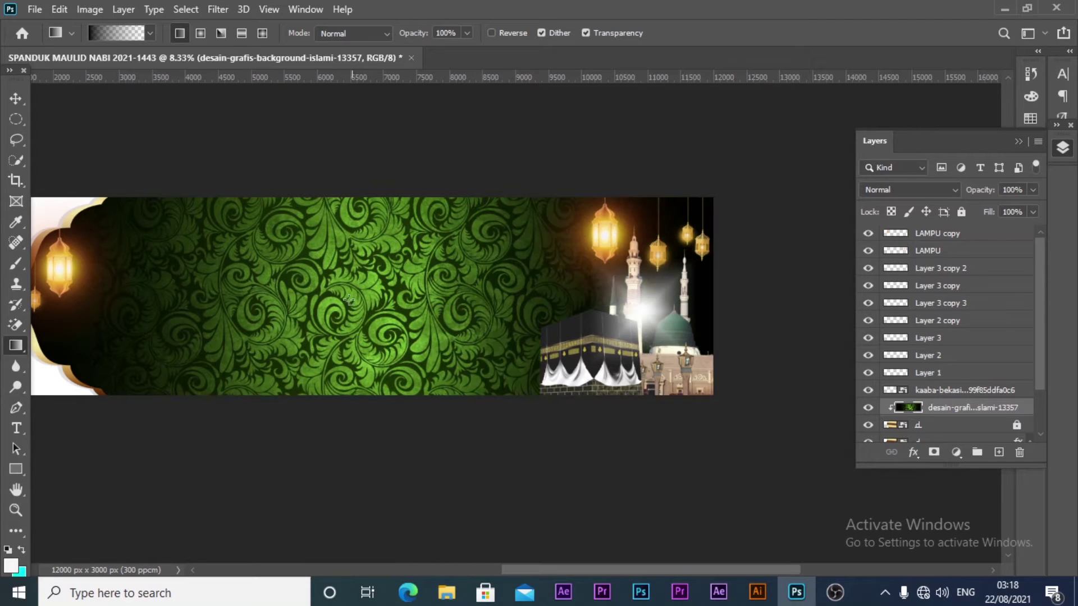
scroll(324, 291, left, 3)
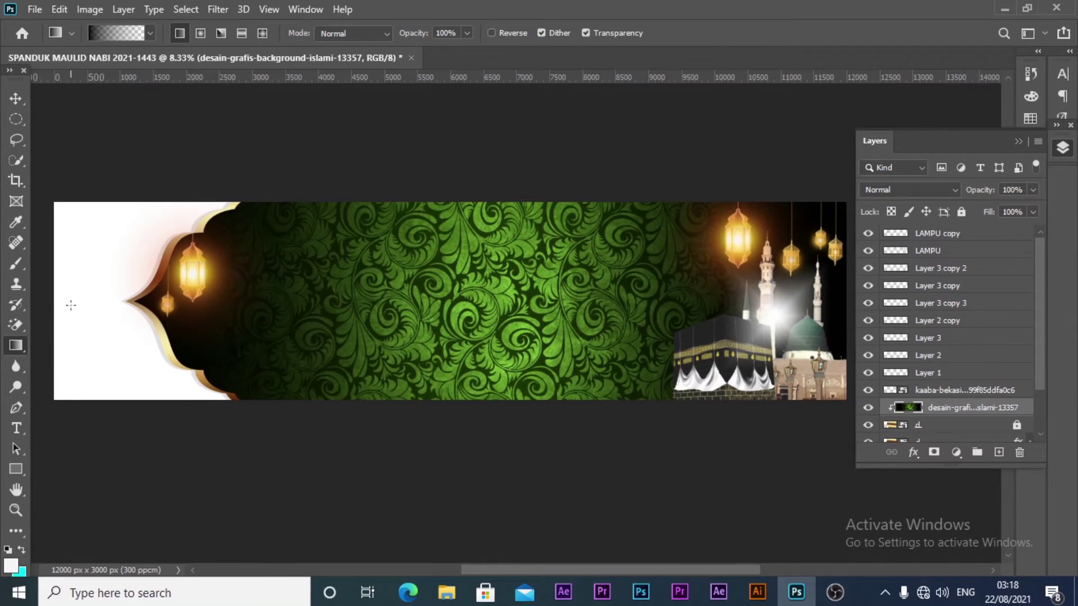
drag(45, 304, 406, 300)
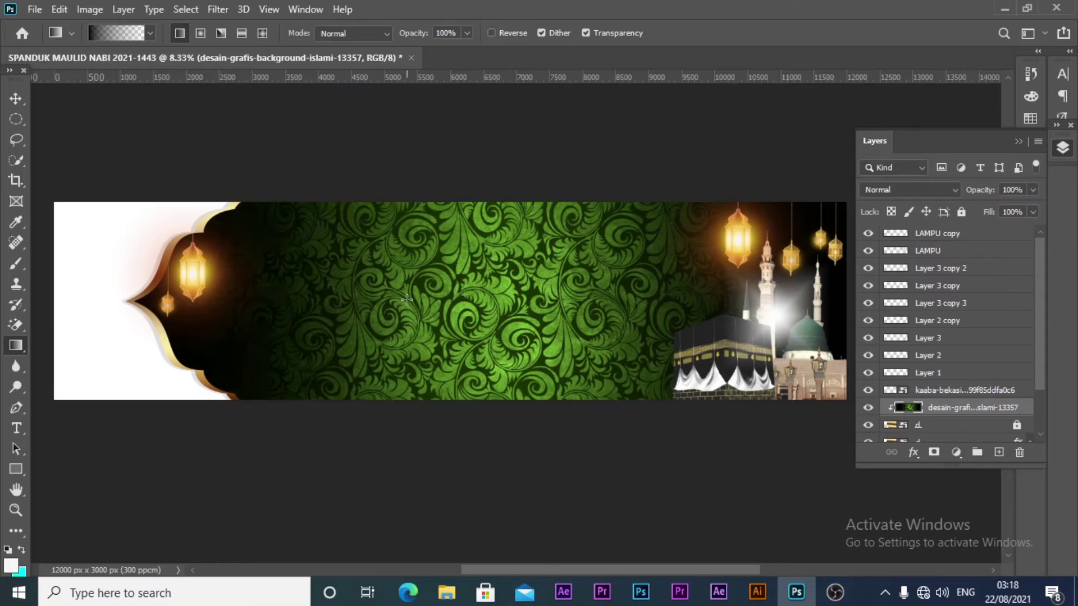
Lower gradient opacity to 42%, clear the earlier darkening, and softly darken the left part
click(467, 33)
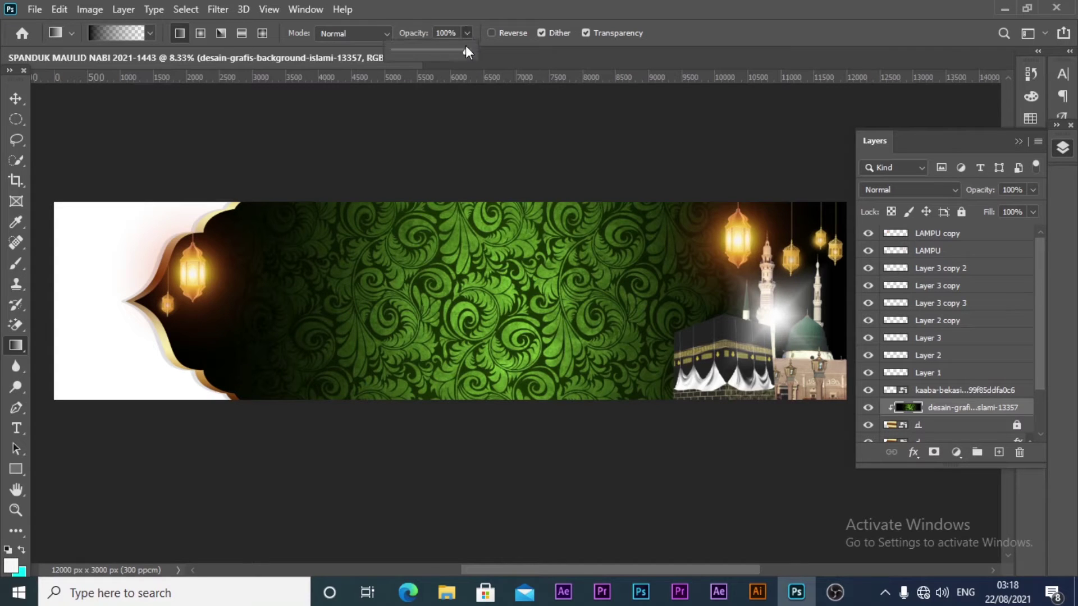
drag(445, 59, 424, 61)
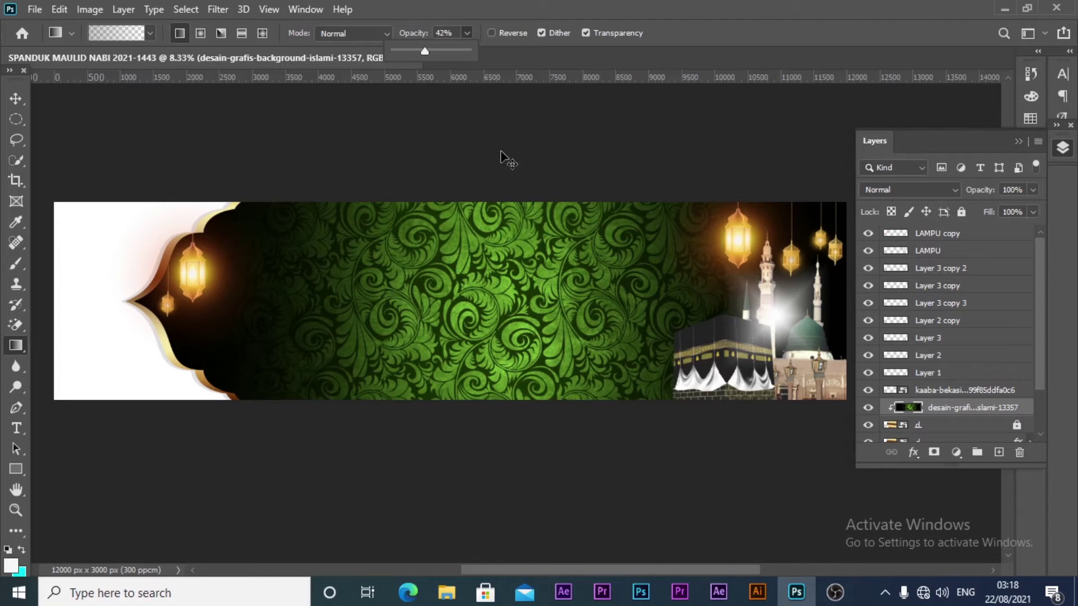
drag(500, 151, 504, 159)
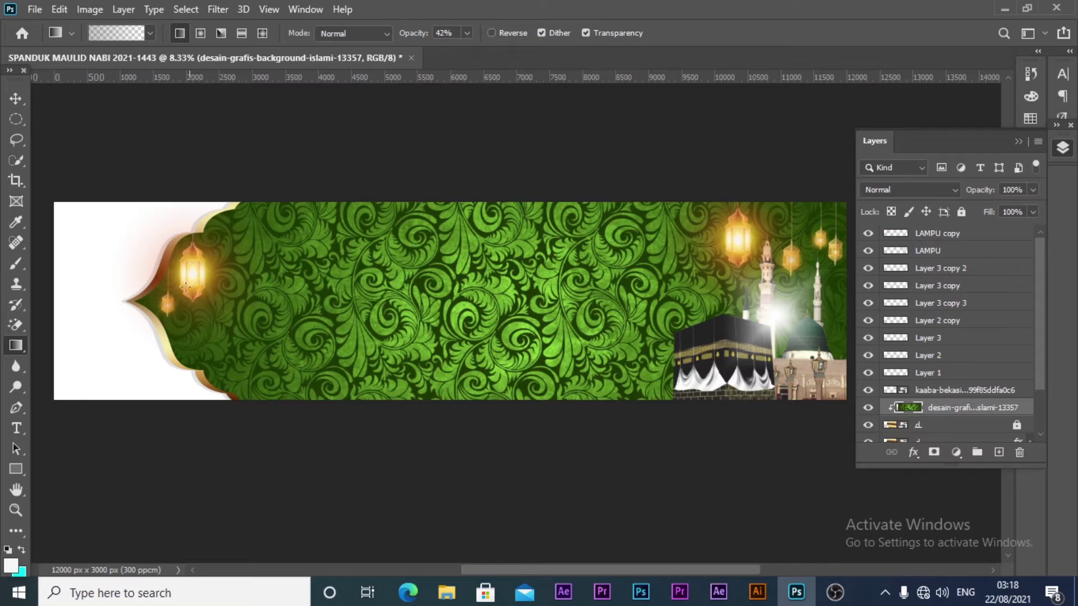
drag(52, 300, 446, 303)
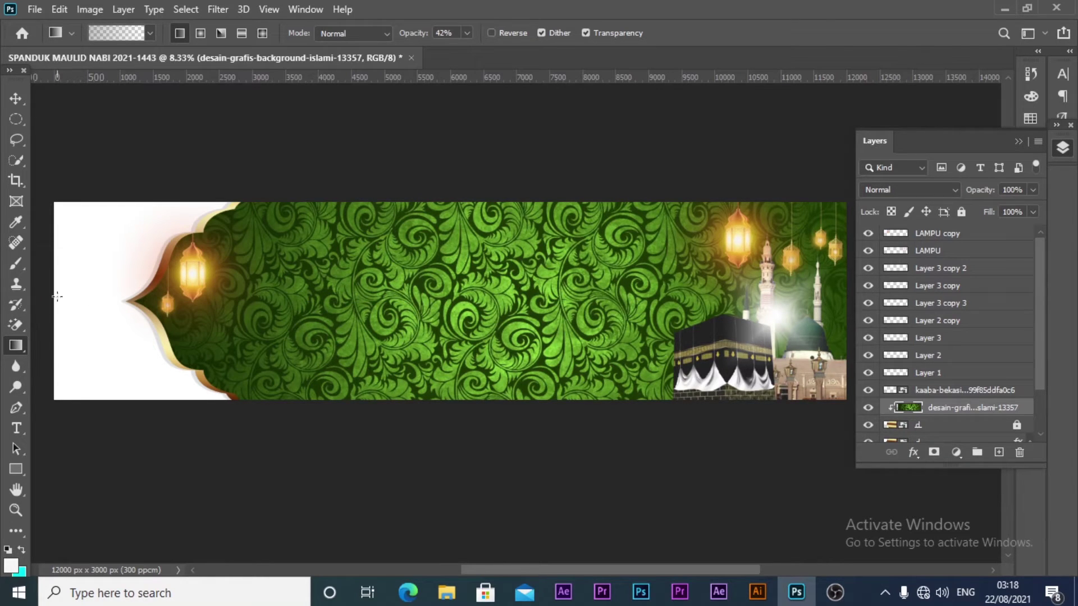
drag(57, 296, 477, 295)
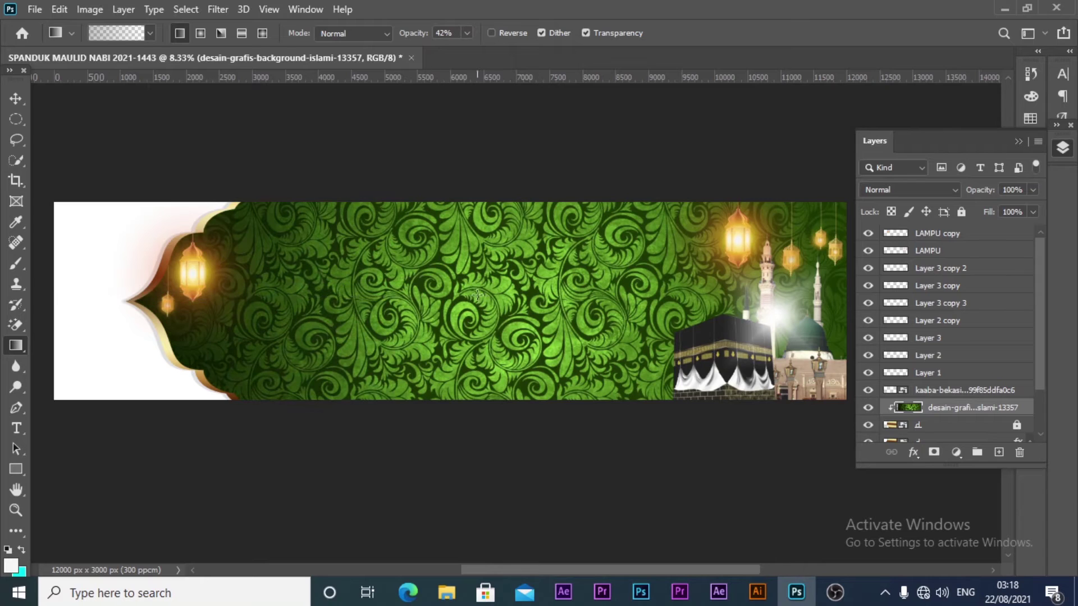
Build up 42% gradients from the left edge and across the right side and middle
drag(48, 308, 623, 306)
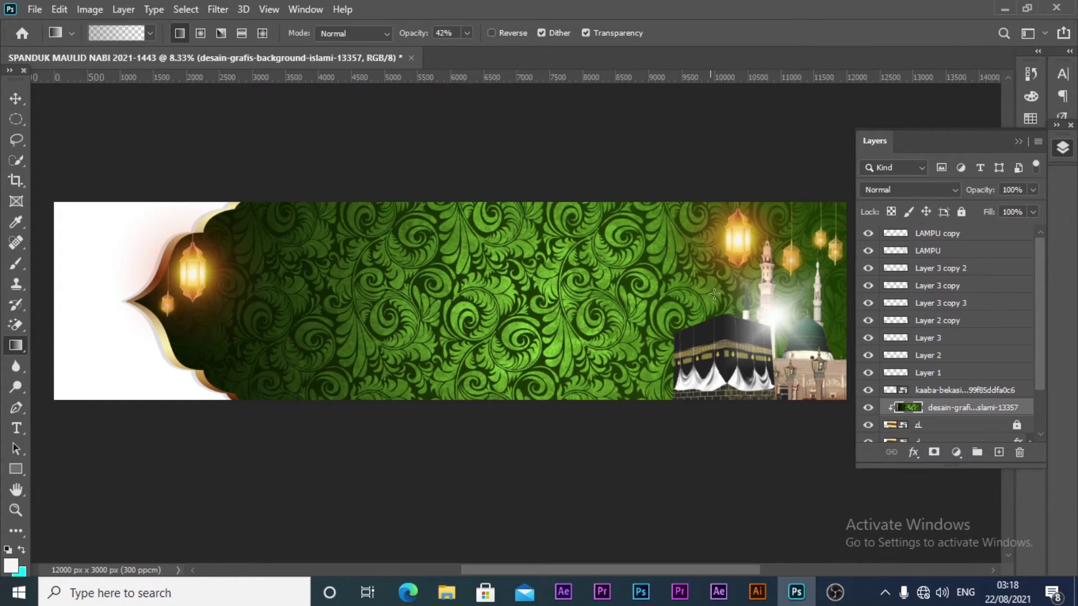
scroll(713, 294, right, 3)
drag(800, 303, 179, 298)
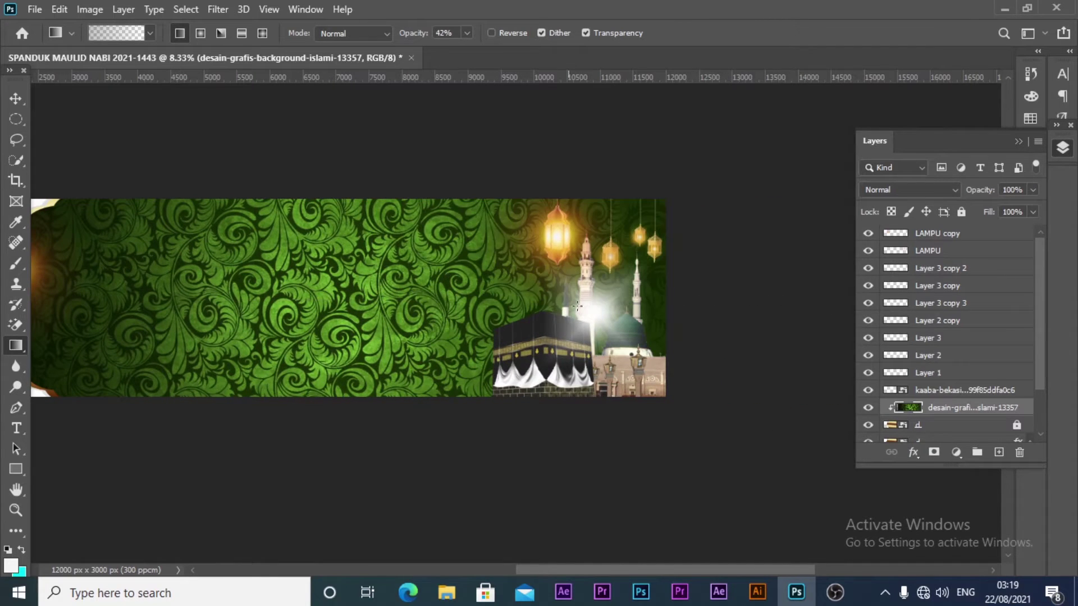
drag(669, 302, 434, 306)
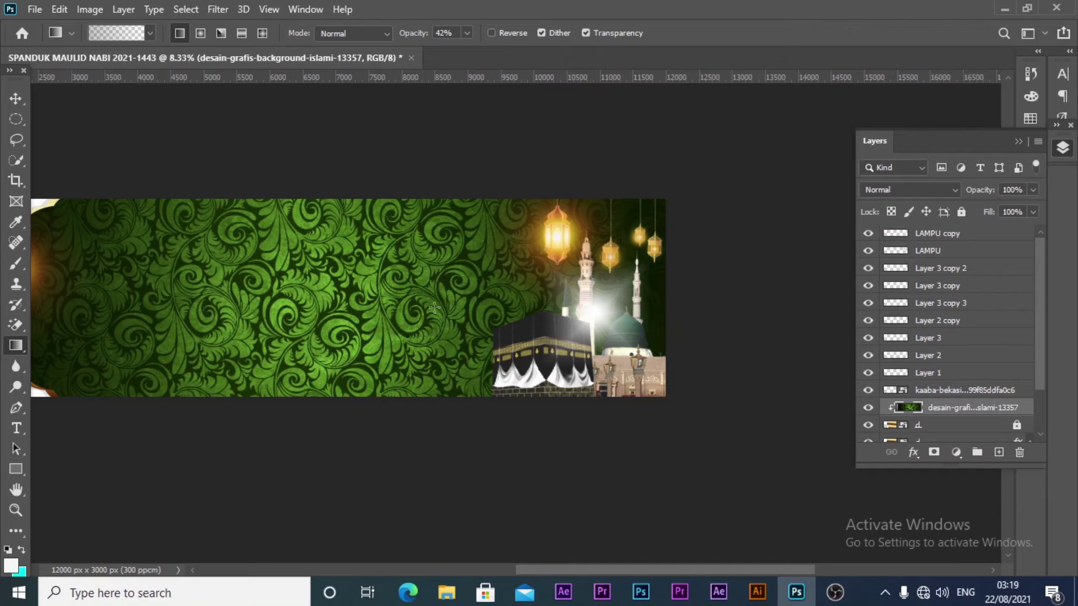
drag(666, 300, 278, 297)
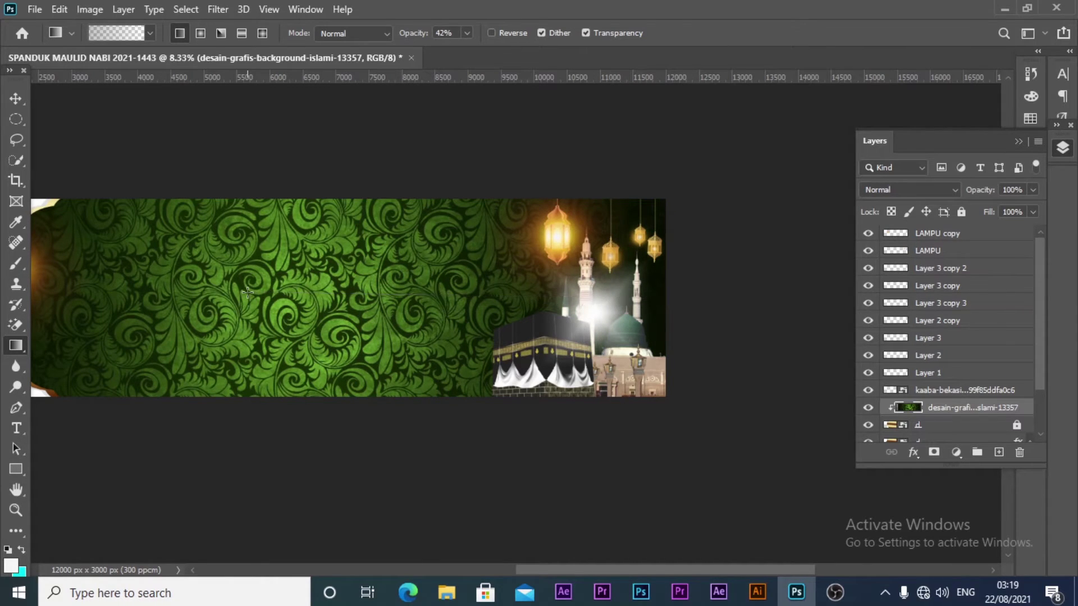
mouse_move(601, 289)
mouse_down()
mouse_move(241, 292)
mouse_move(475, 261)
mouse_up()
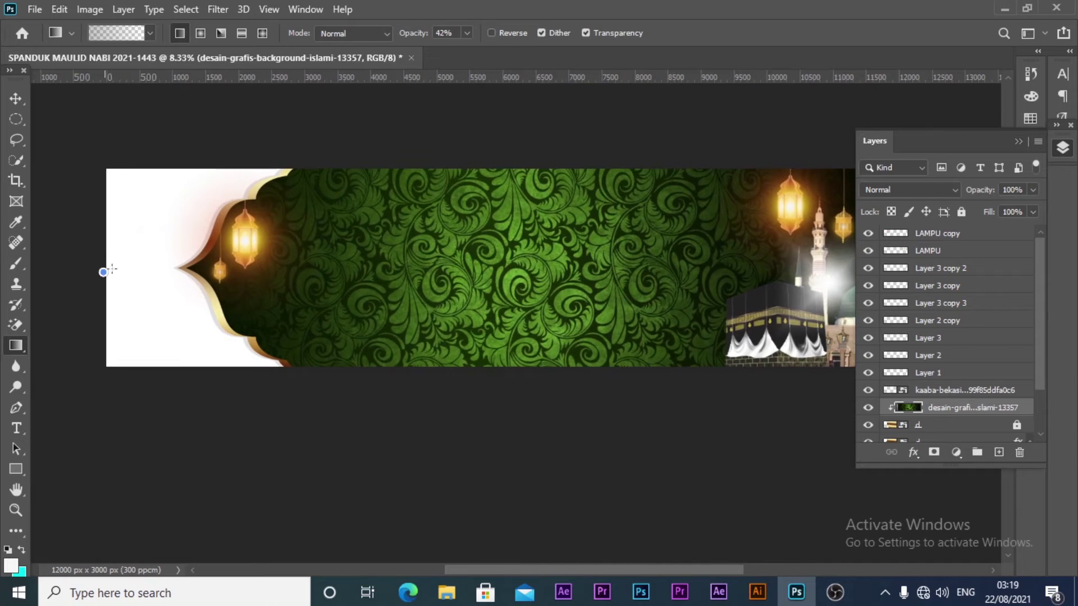
Add more 42% gradients from both edges, leaving the left end nearly black
drag(112, 269, 582, 266)
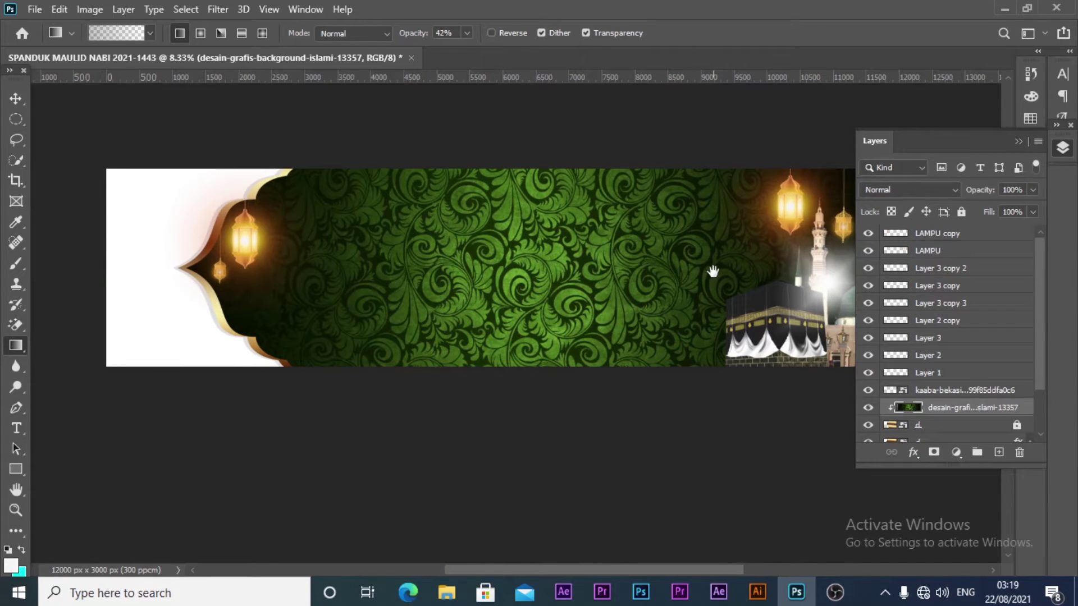
drag(712, 271, 638, 278)
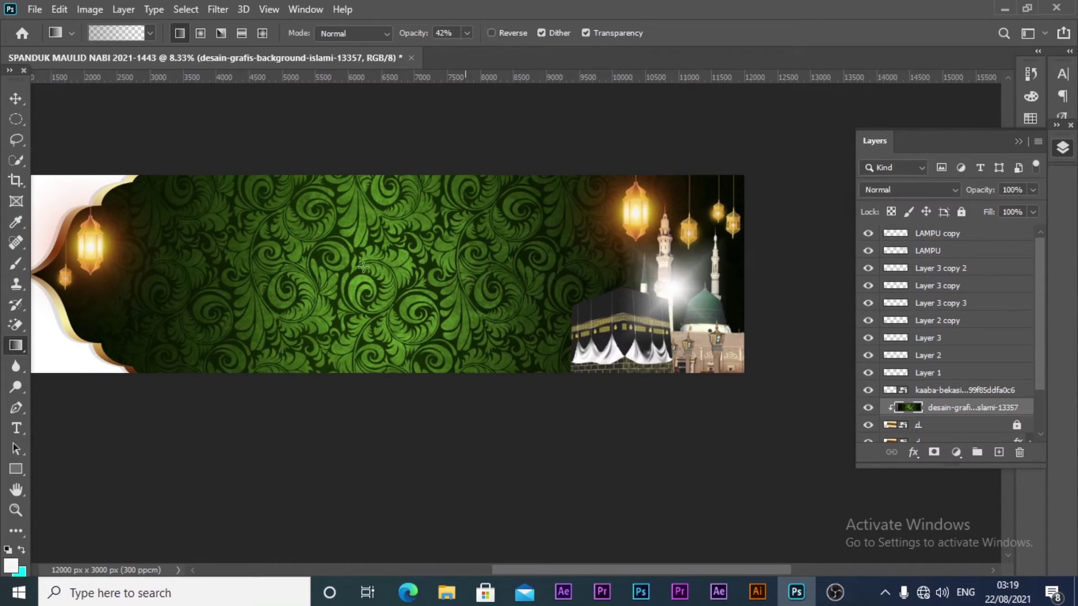
drag(230, 258, 323, 265)
drag(49, 280, 504, 275)
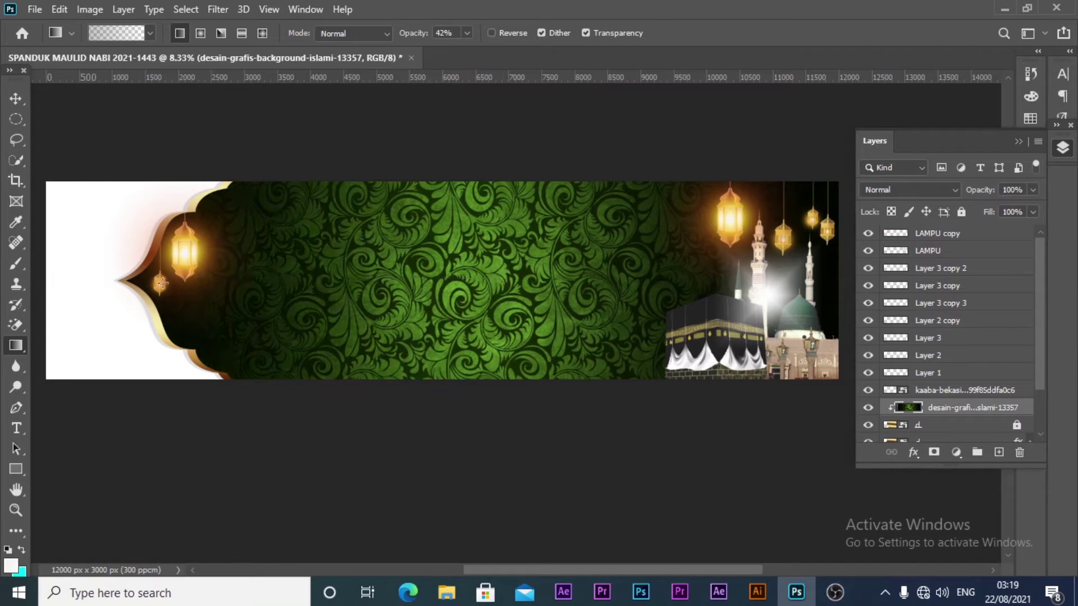
mouse_move(45, 284)
mouse_down()
mouse_move(419, 309)
mouse_move(661, 286)
mouse_up()
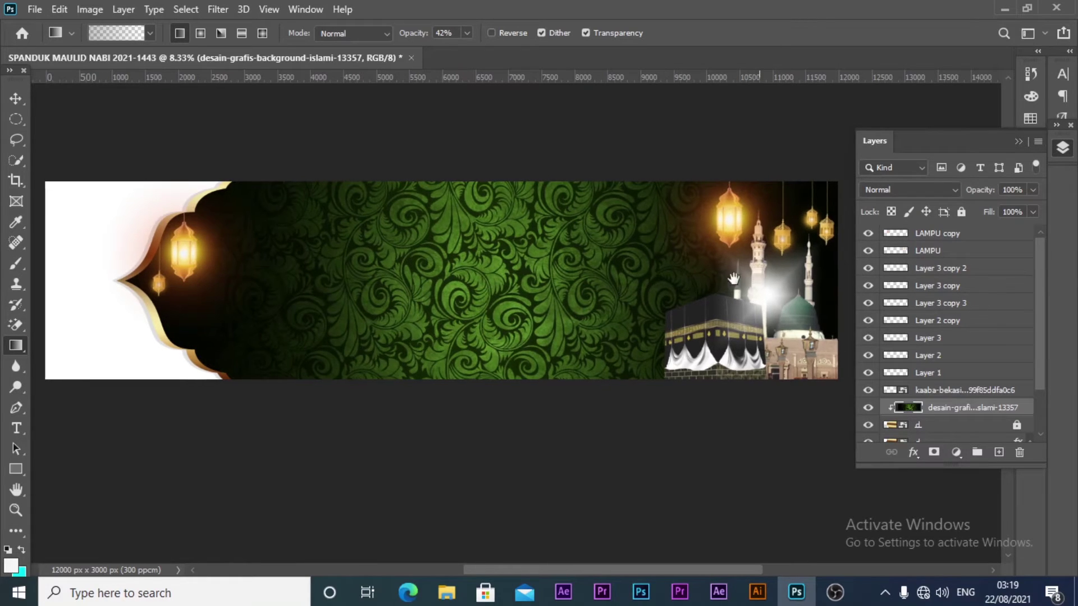
scroll(729, 283, right, 3)
drag(764, 282, 506, 283)
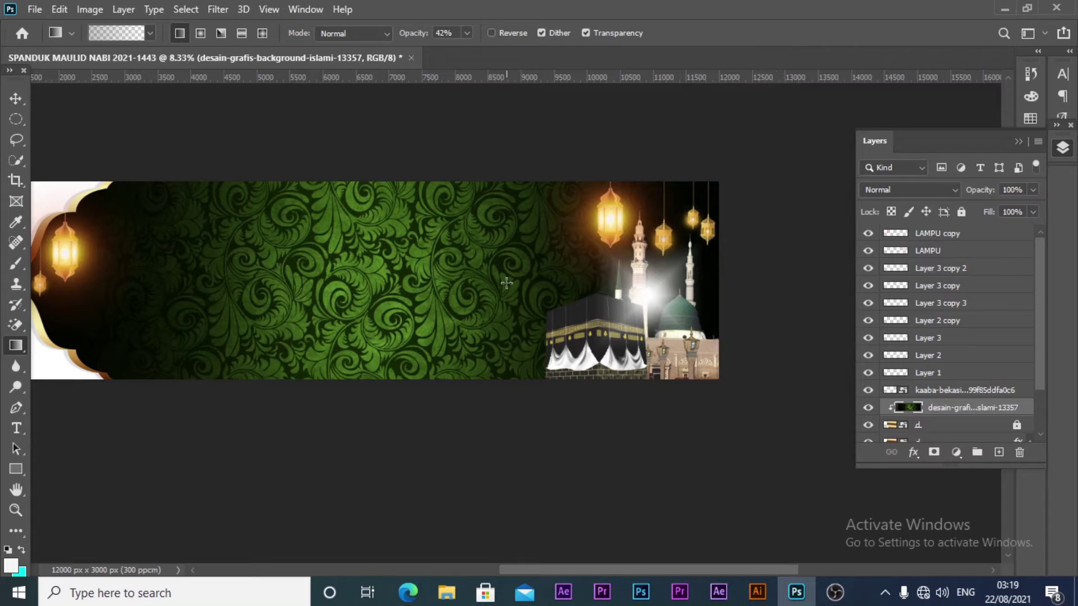
click(15, 98)
Fit the whole banner in view, hide the layers list, and draw a paragraph text box over the pattern
click(402, 111)
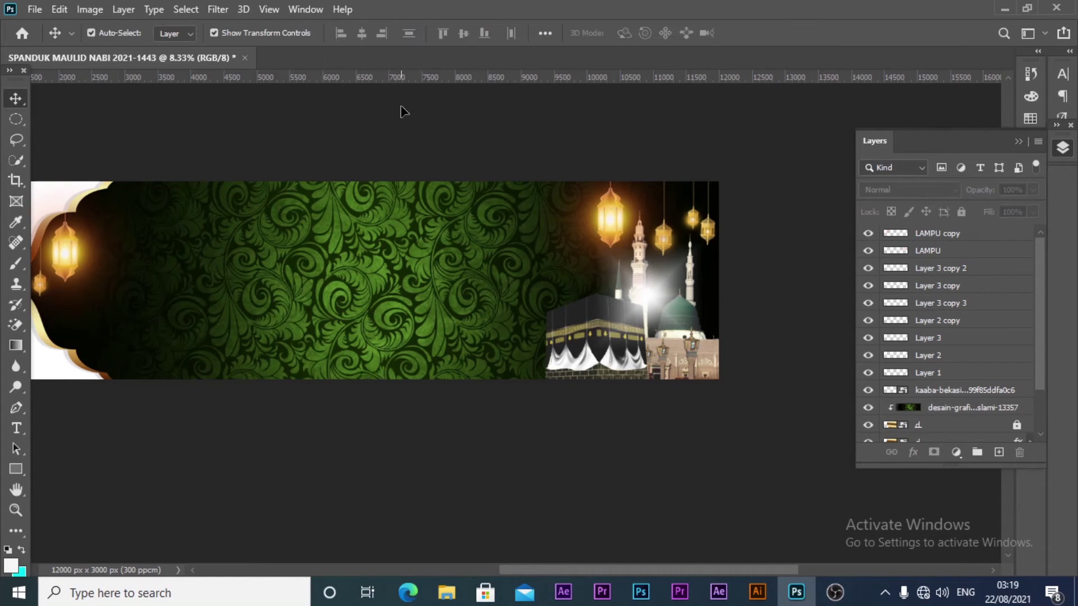
key(z)
alt+click(497, 150)
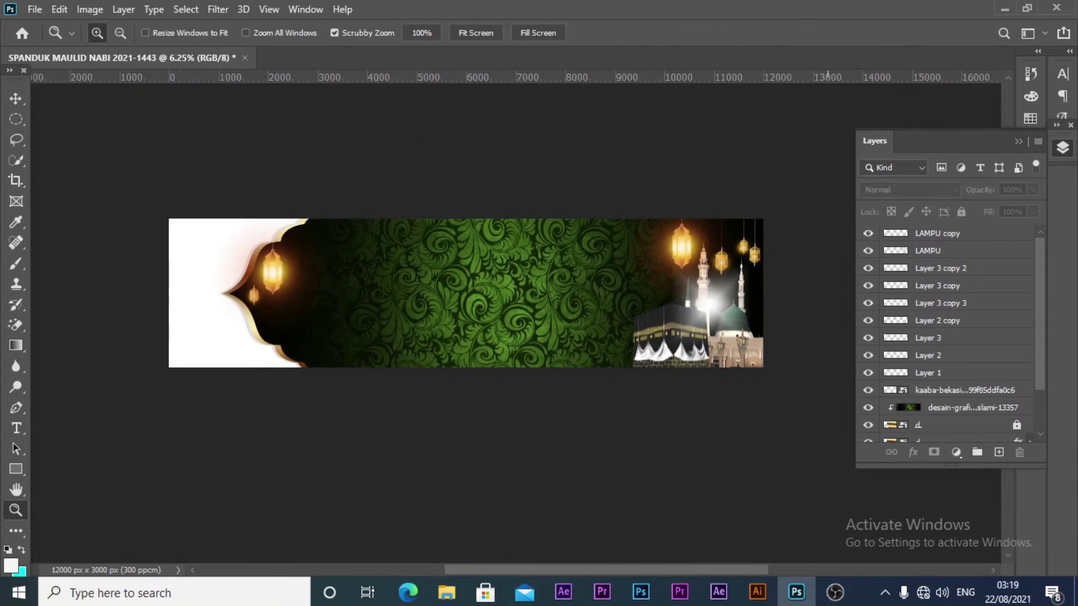
click(1070, 152)
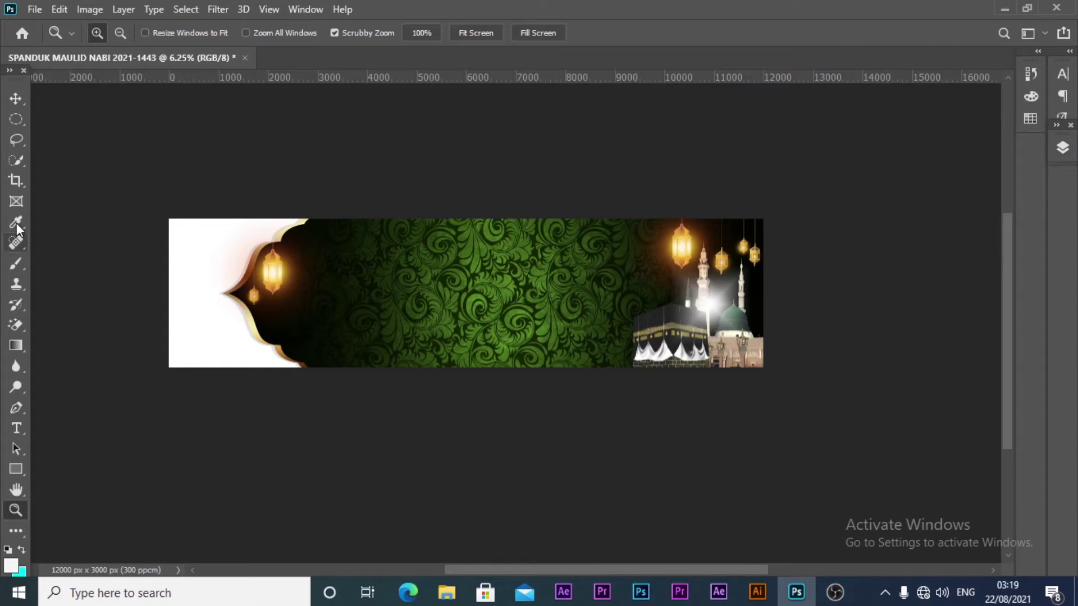
click(15, 98)
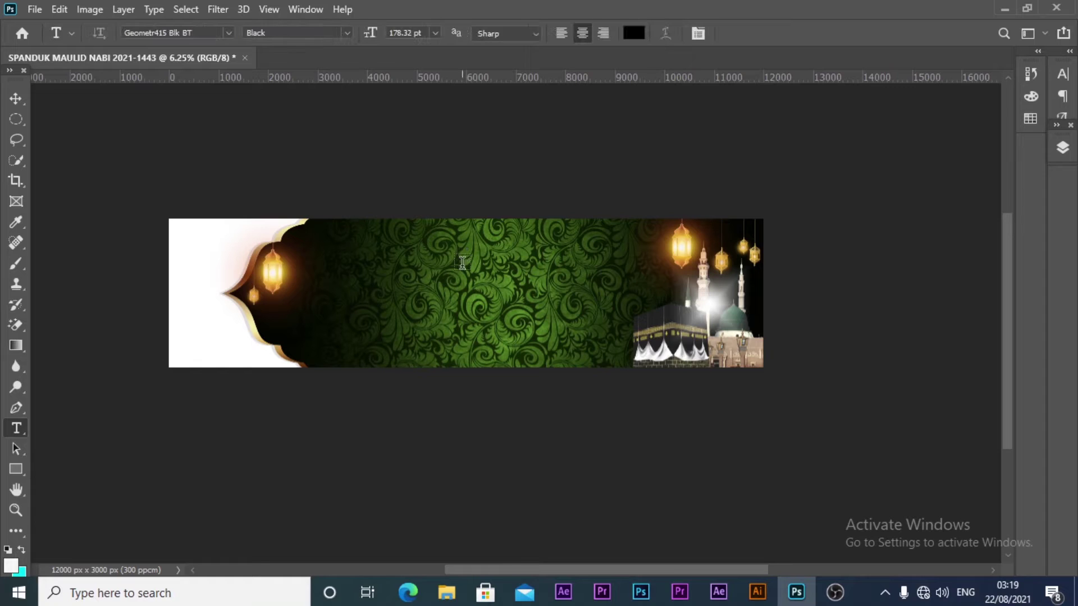
mouse_move(410, 257)
mouse_down()
mouse_move(592, 284)
mouse_move(595, 297)
mouse_up()
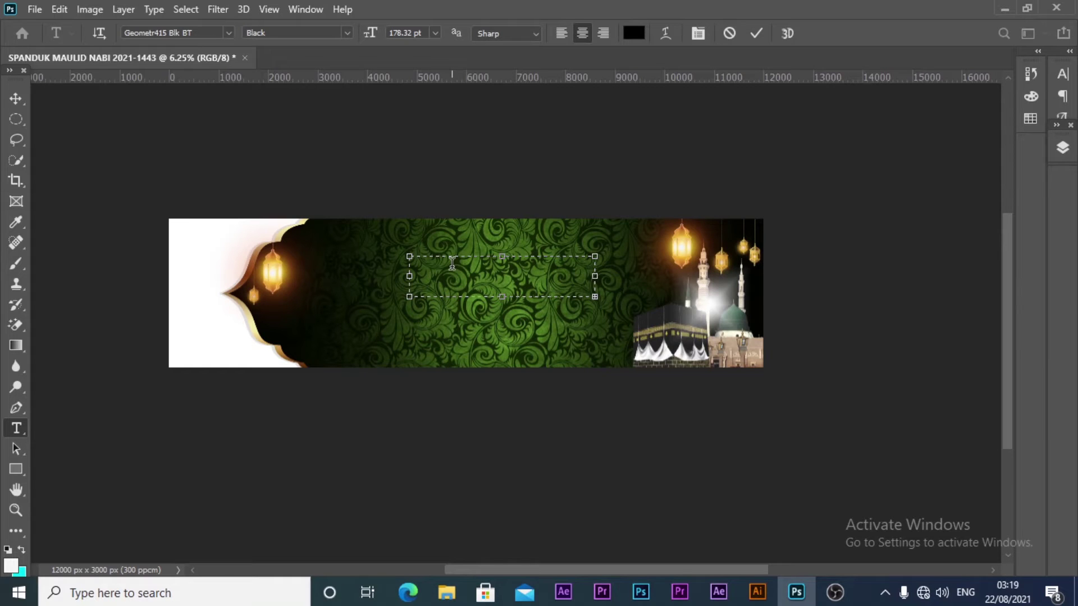
Select the new PPPP text layer and enlarge its font size in the Character panel
click(1062, 147)
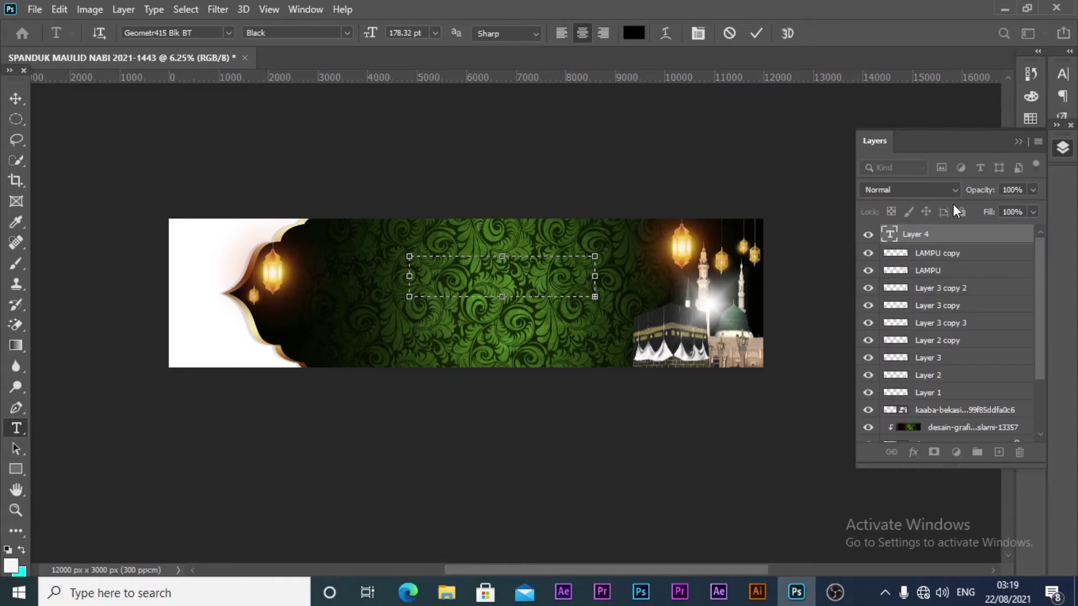
click(894, 235)
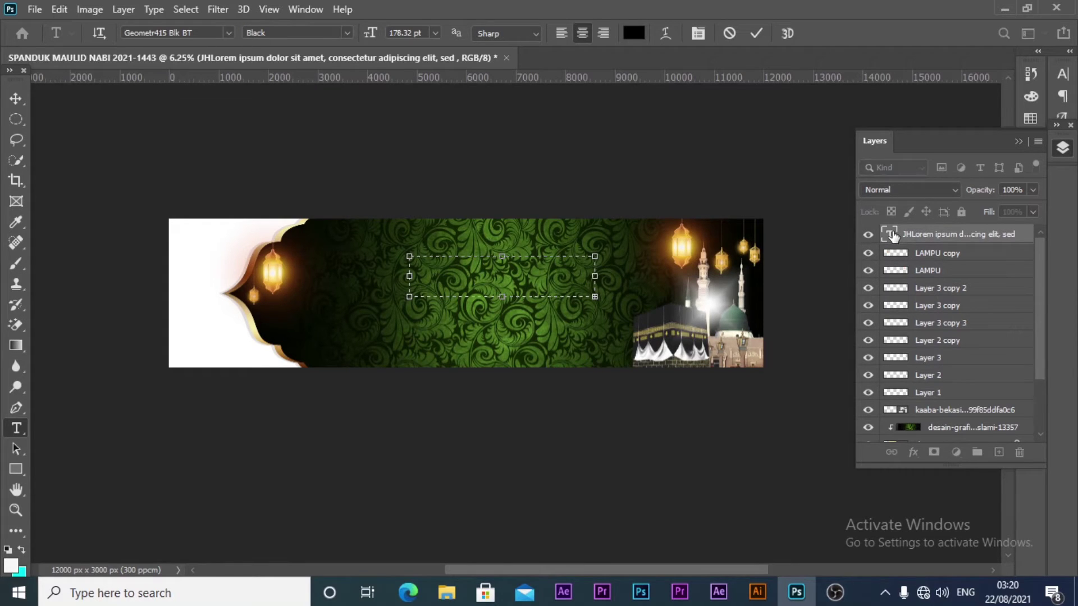
click(1062, 74)
drag(886, 121, 933, 116)
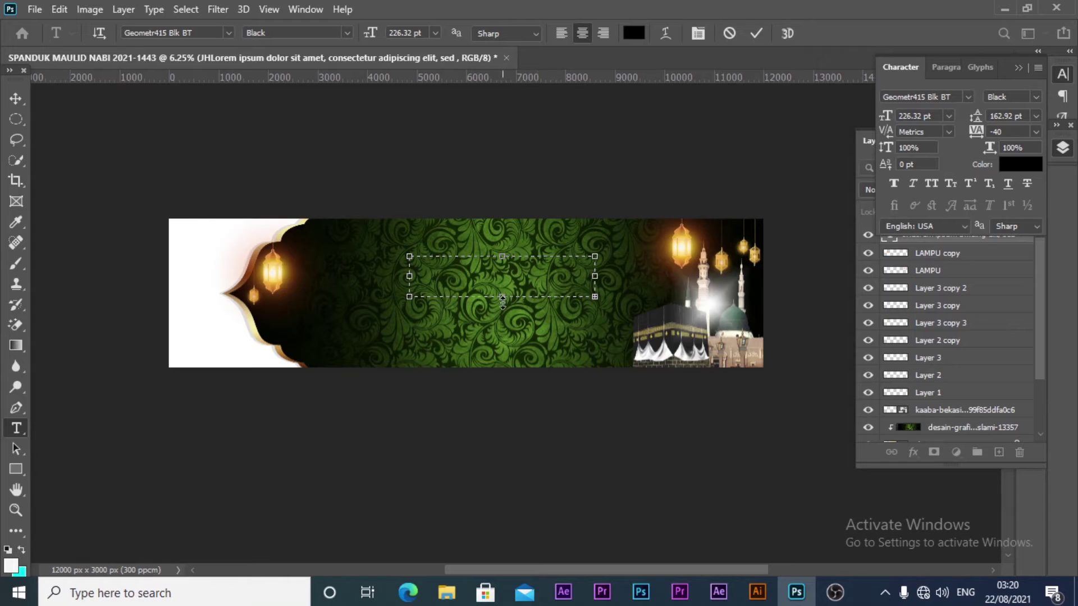
Resize the text box to show all of 'PPPP', set it to about 93 pt, and commit
drag(503, 296, 502, 386)
text(PPPP)
drag(595, 320, 618, 336)
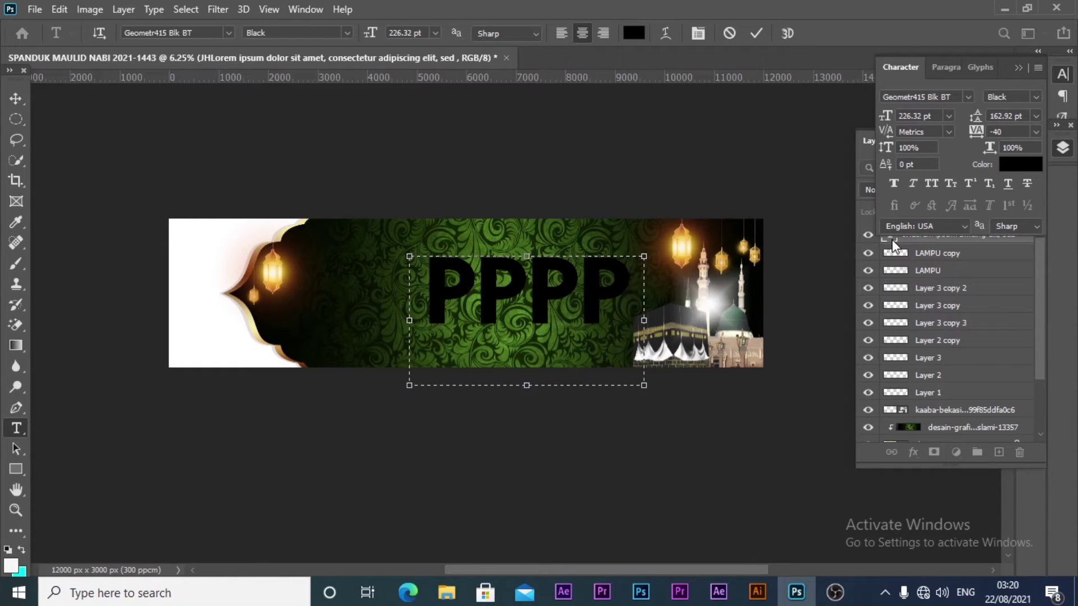
drag(886, 116, 859, 120)
drag(636, 272, 397, 273)
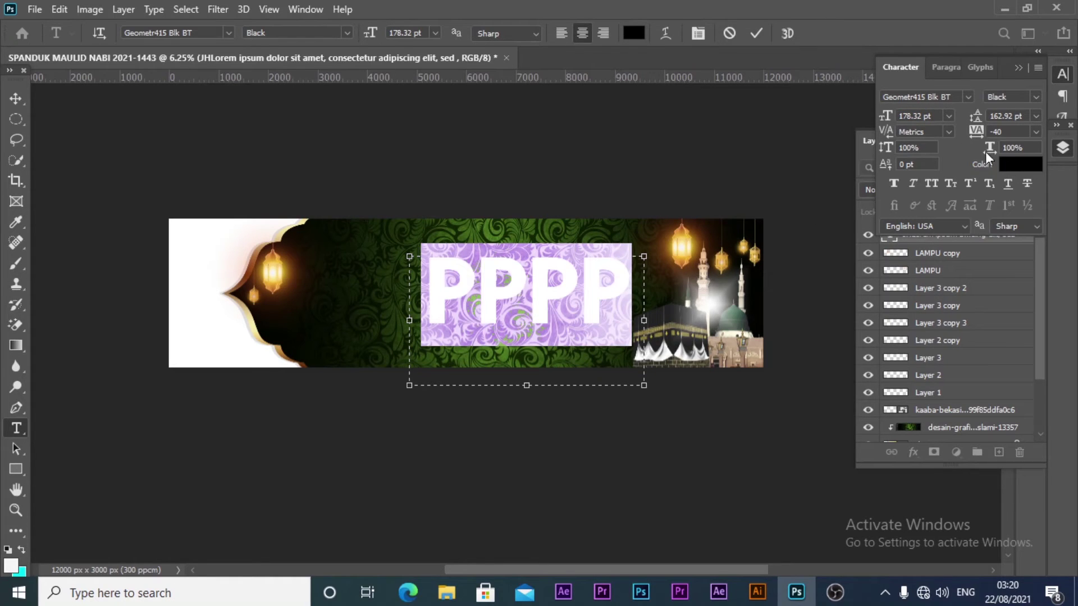
drag(892, 120, 826, 137)
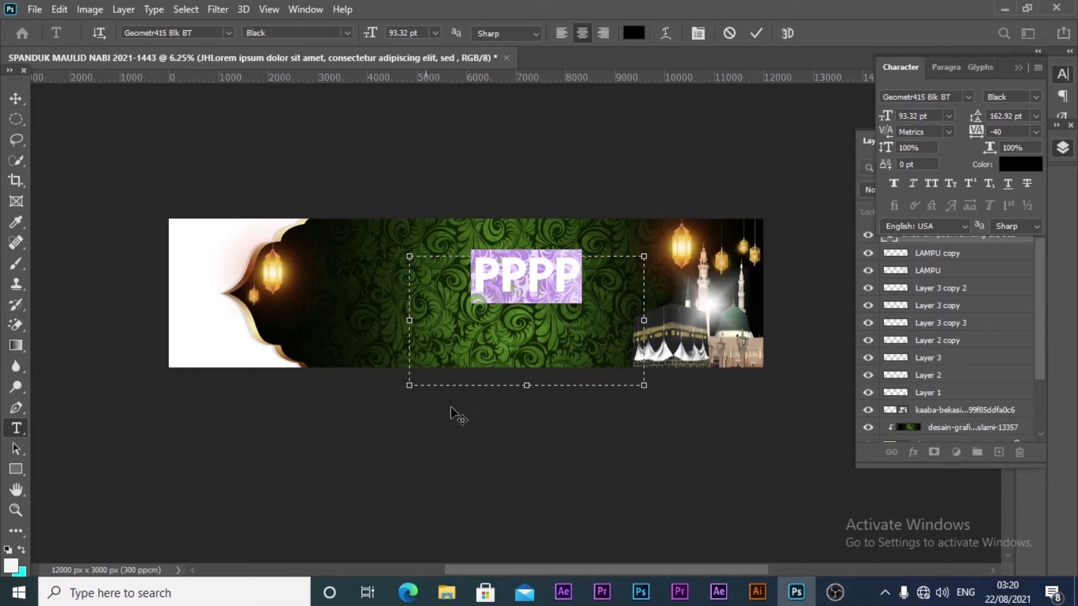
click(756, 33)
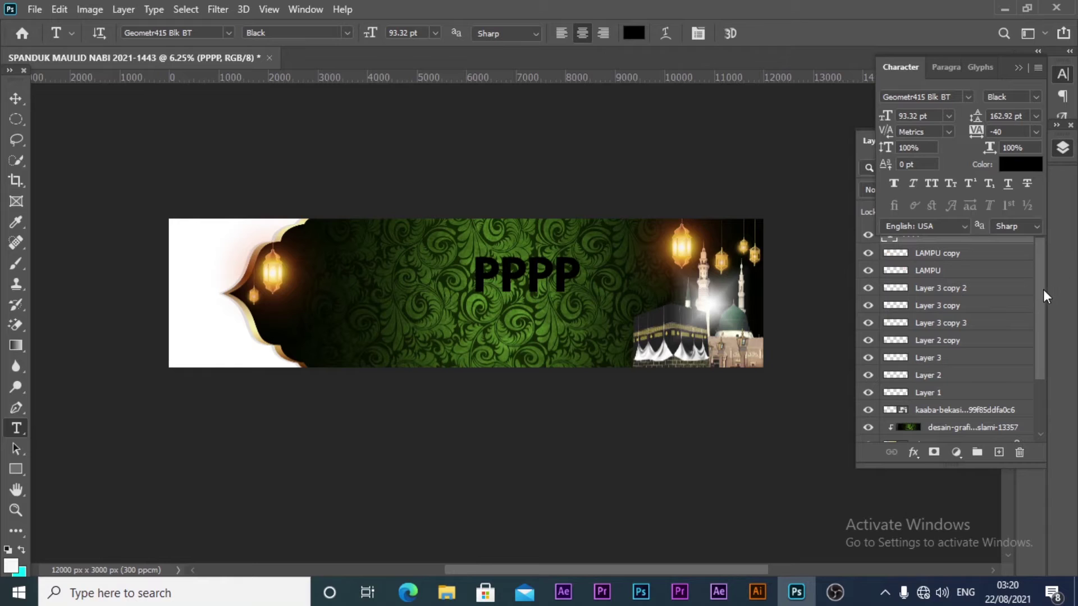
Replace the placeholder text with the title 'Peringatan Maulid Nabi'
double_click(890, 236)
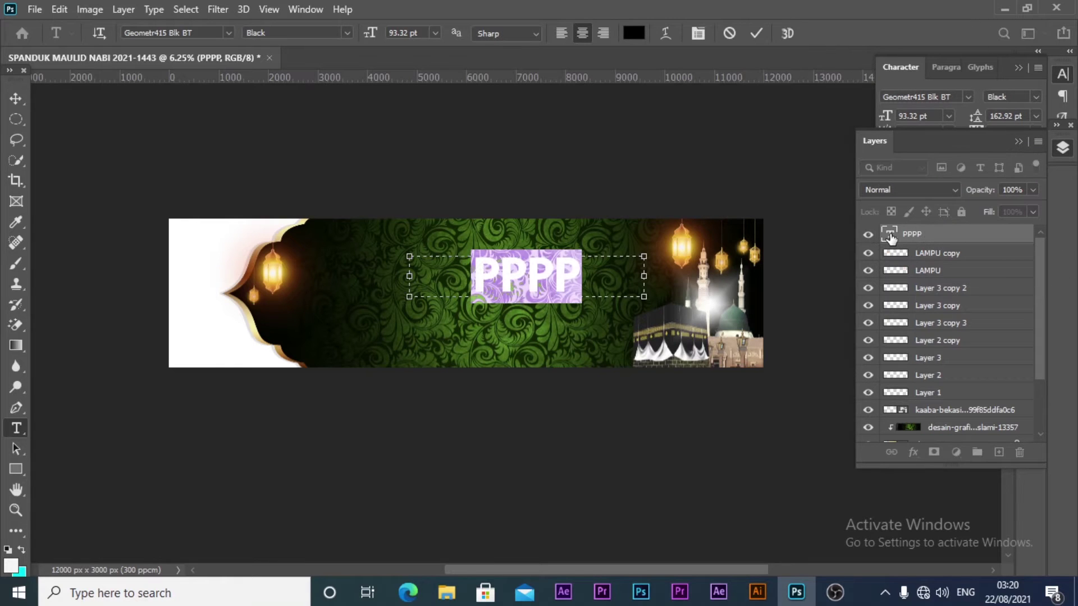
text(P)
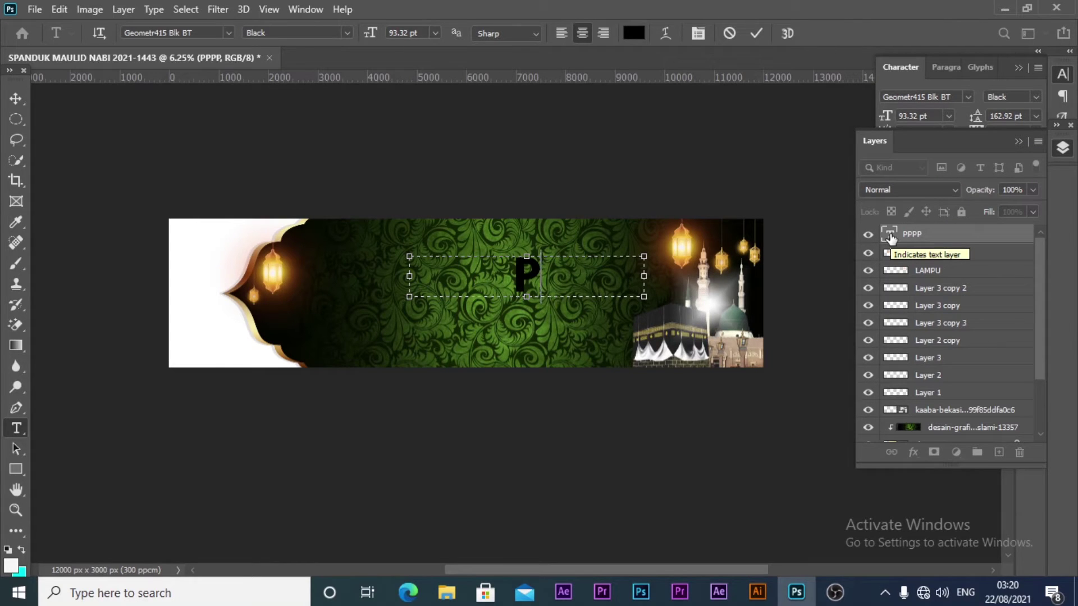
text(eri)
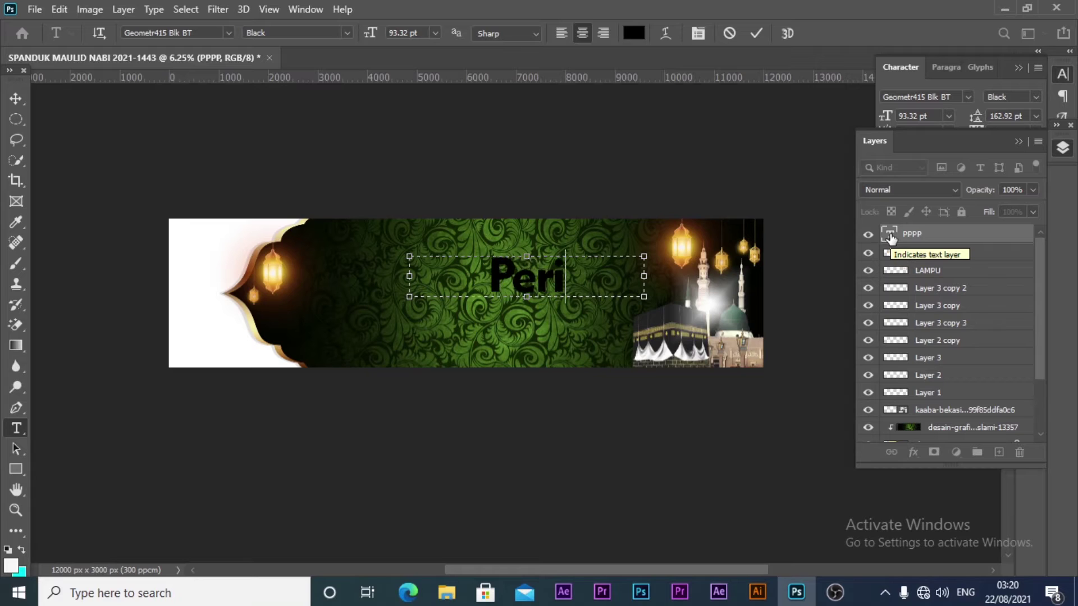
text(nga)
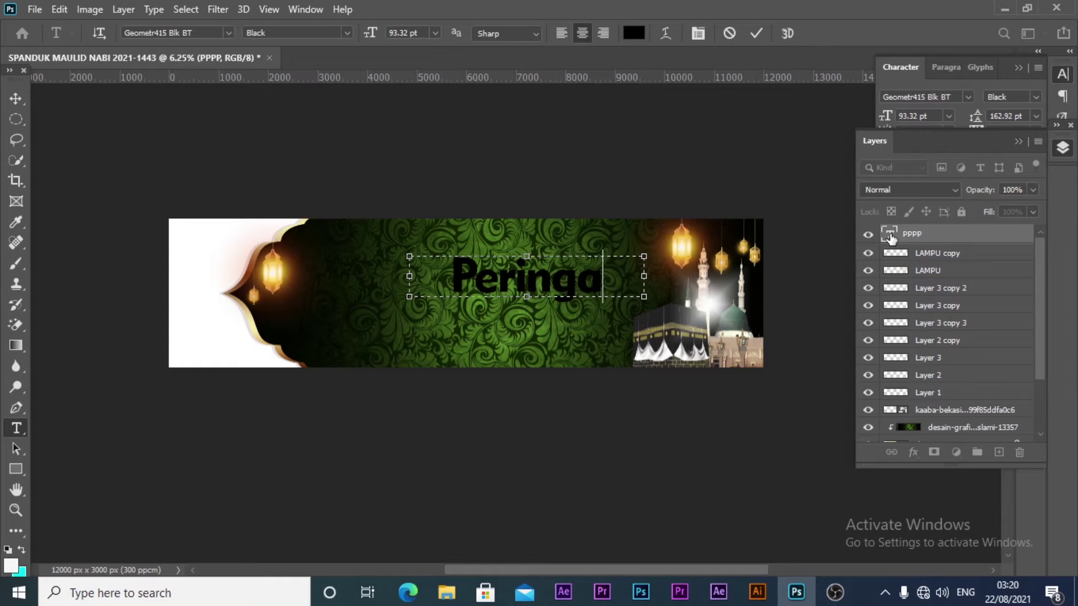
text(tan)
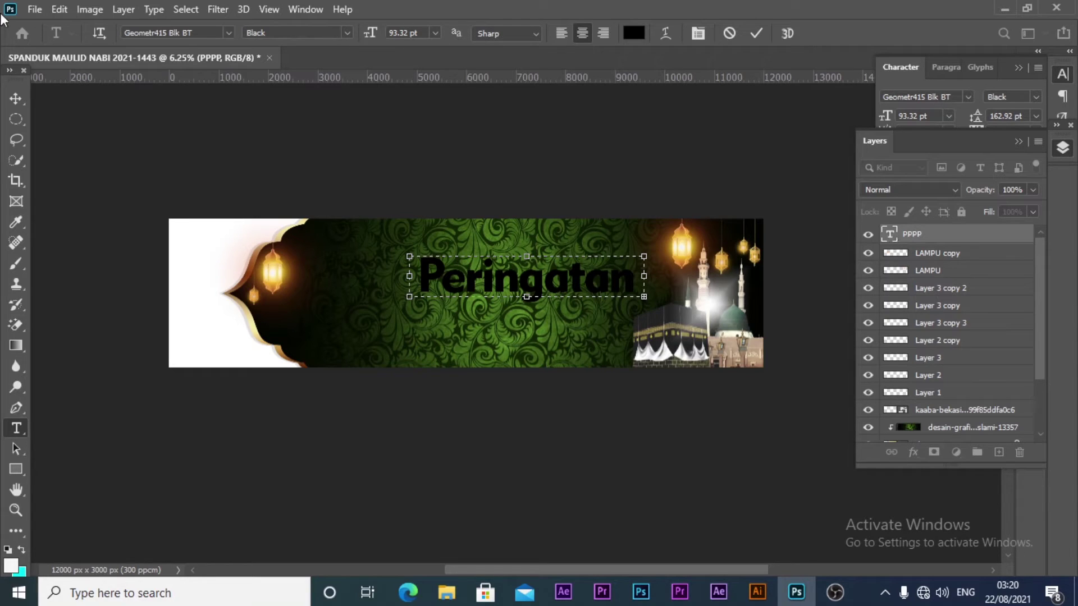
click(13, 104)
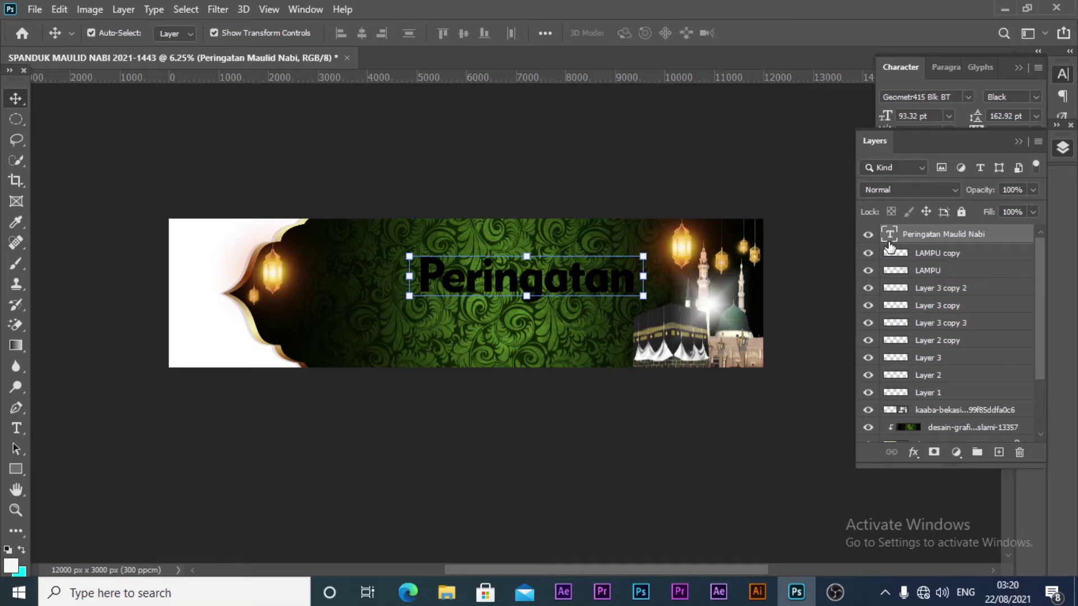
Widen the text box to fit the full title, then scale it down to about 42 pt
double_click(889, 233)
drag(645, 276, 758, 276)
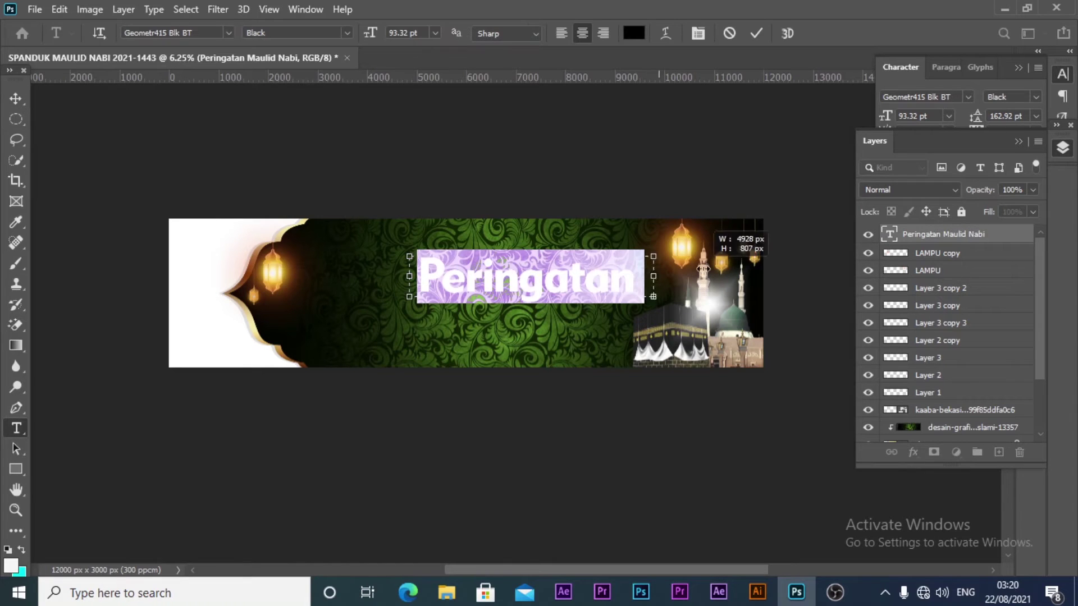
drag(410, 275, 240, 274)
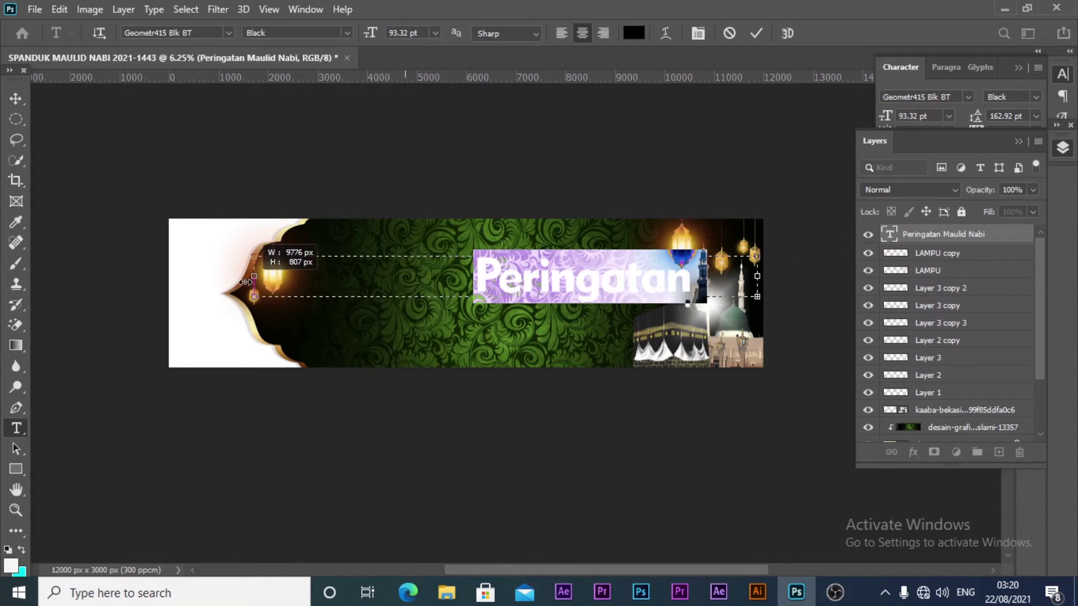
click(755, 34)
key(v)
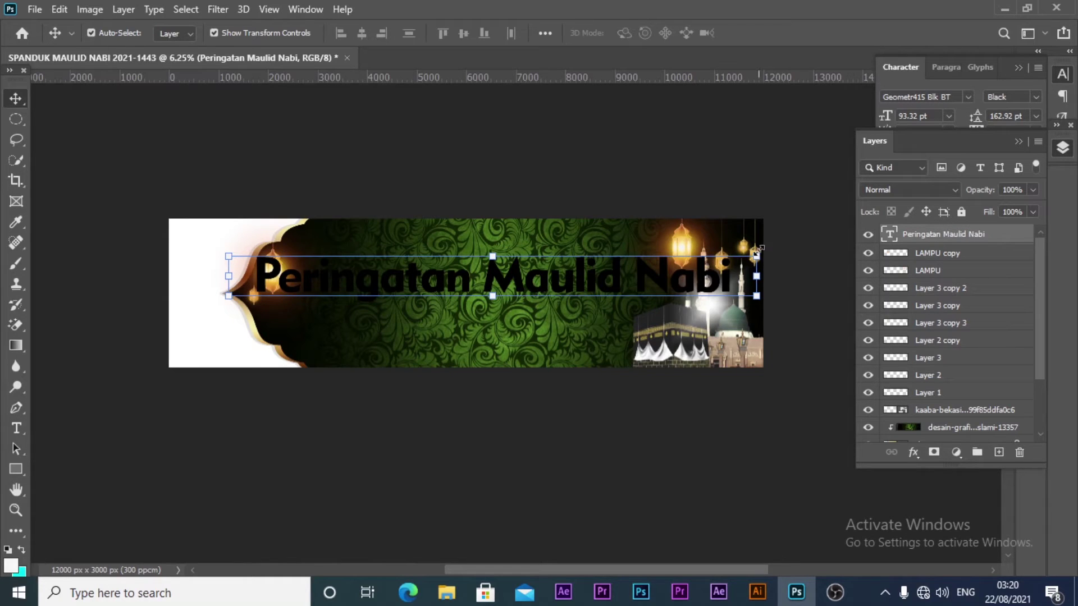
drag(755, 253, 612, 284)
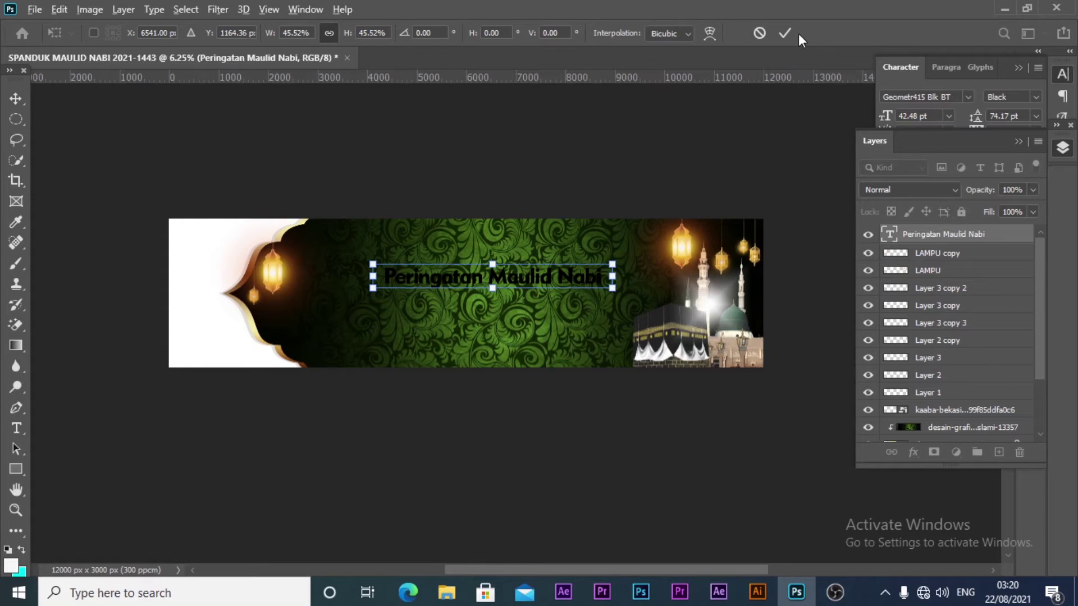
key(Return)
Change the title's text colour to white
click(1063, 147)
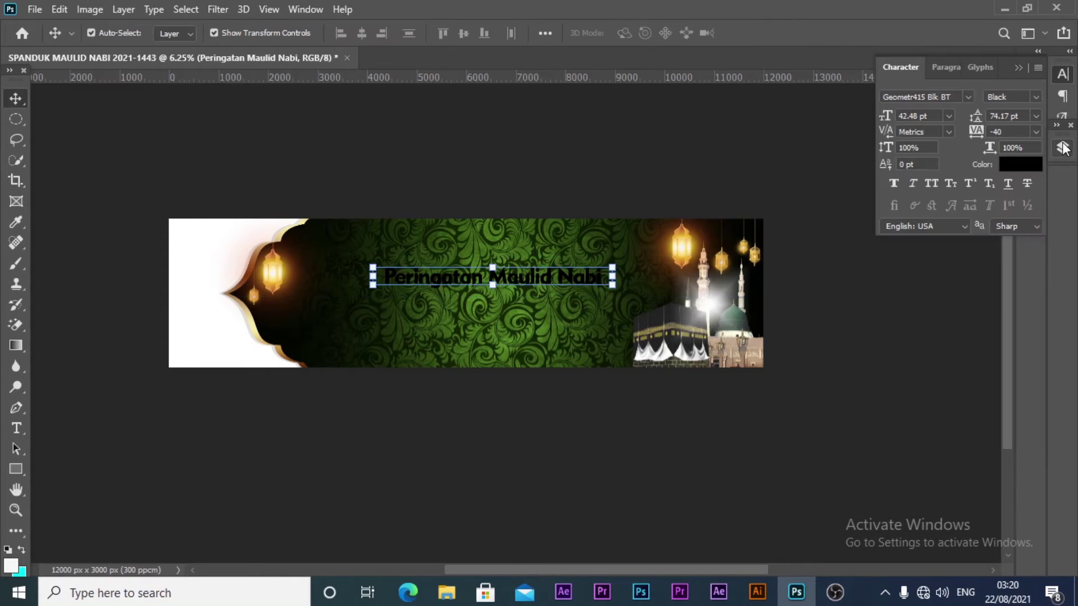
click(1020, 164)
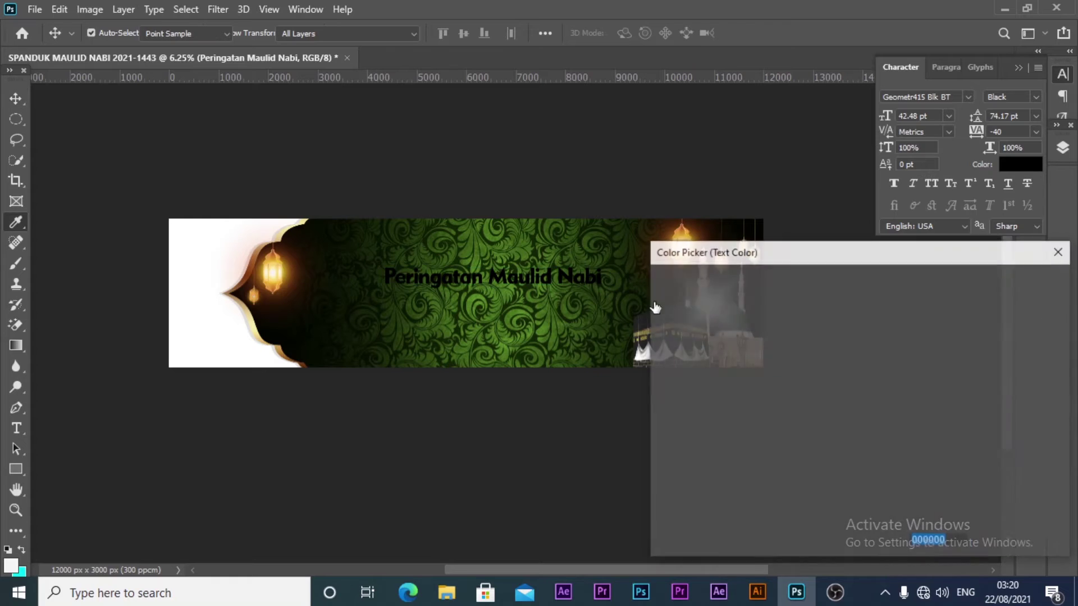
click(174, 264)
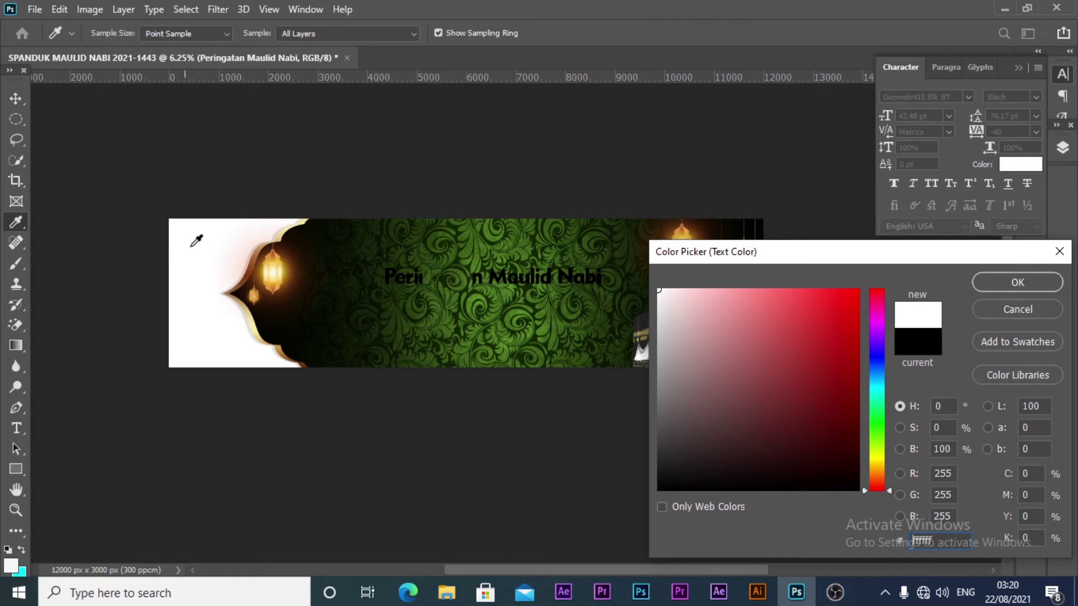
click(997, 283)
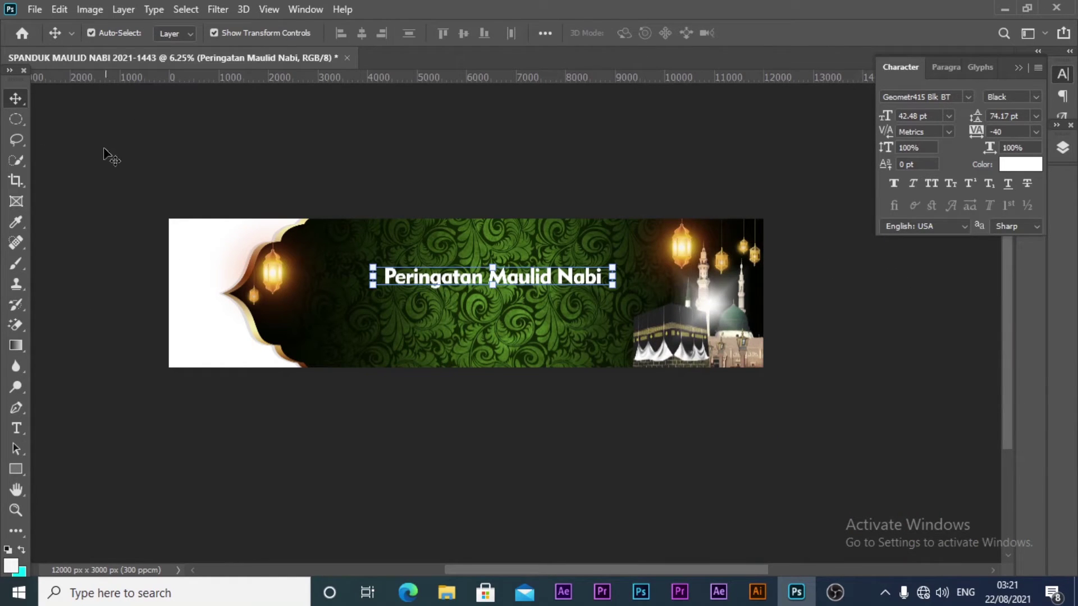
click(344, 207)
Move the title up near the banner's top and shrink it to about 36 pt
key(z)
click(477, 188)
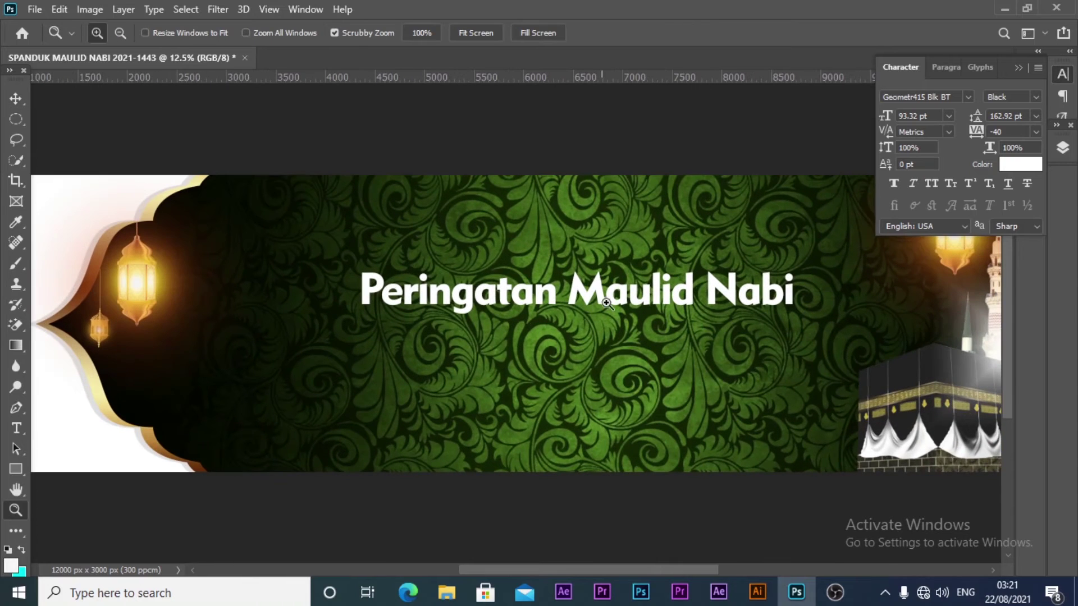
drag(671, 236, 576, 246)
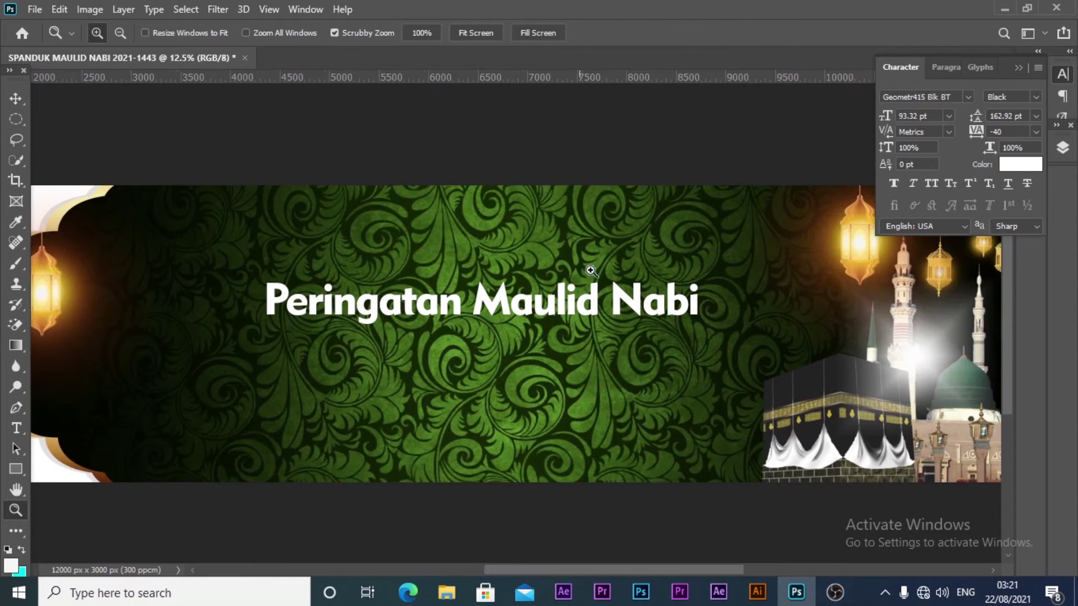
click(15, 99)
drag(486, 303, 513, 235)
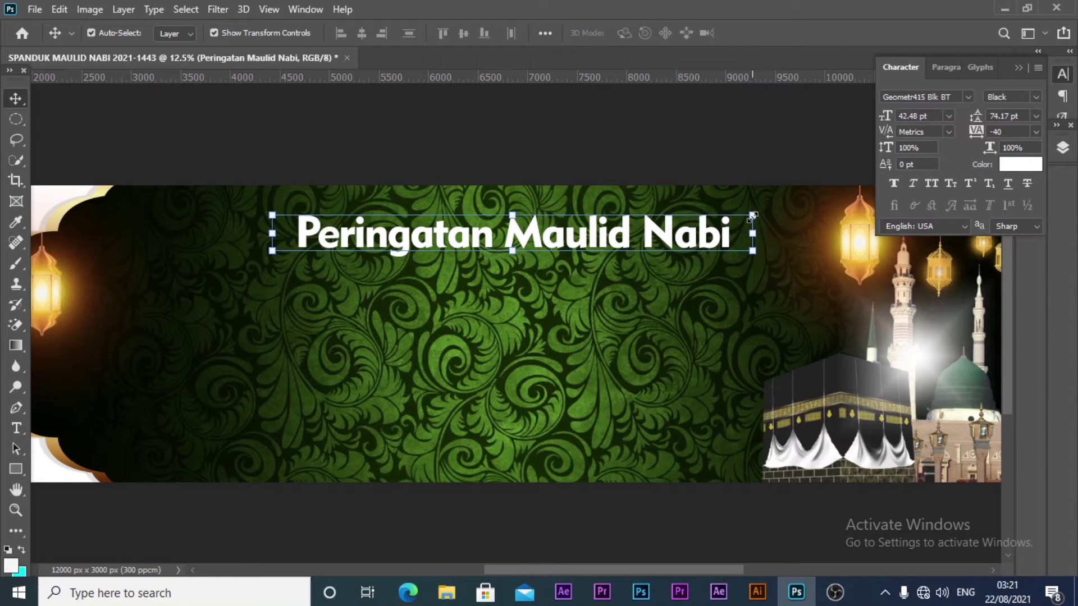
drag(753, 215, 717, 233)
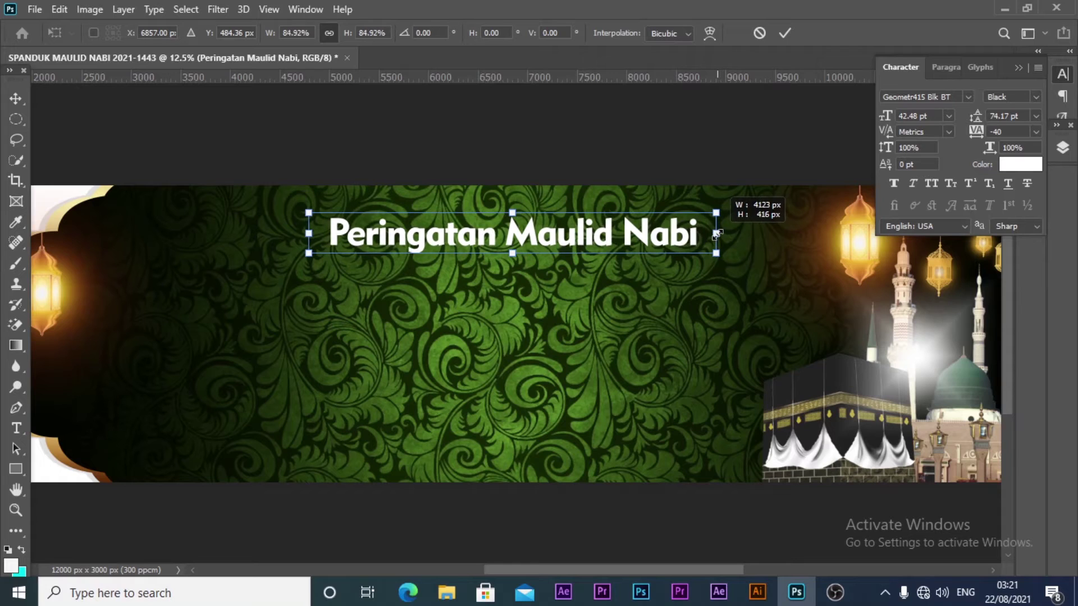
drag(659, 239, 650, 239)
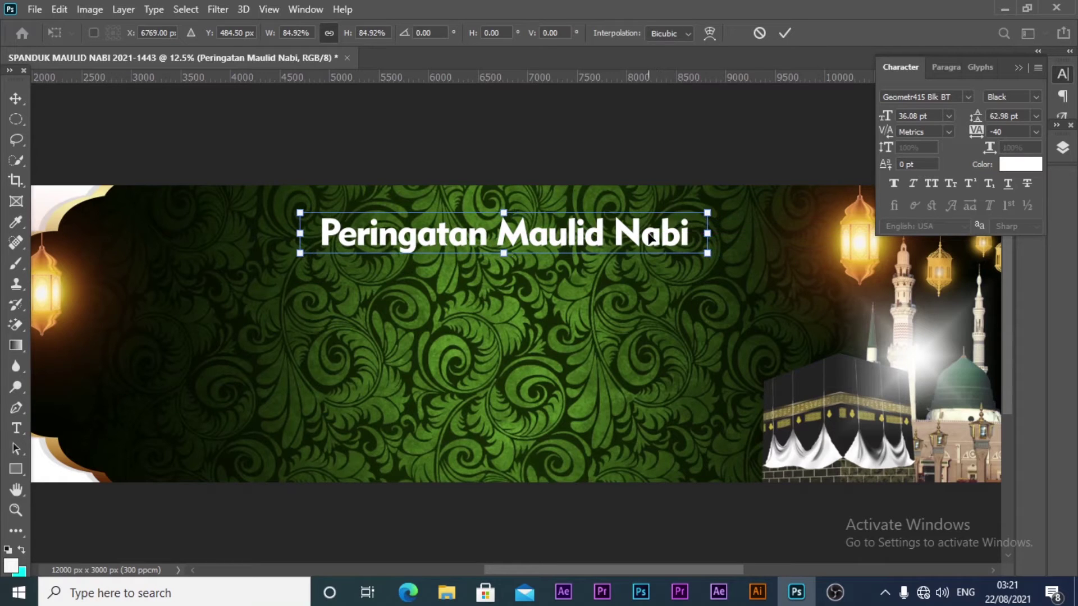
click(785, 34)
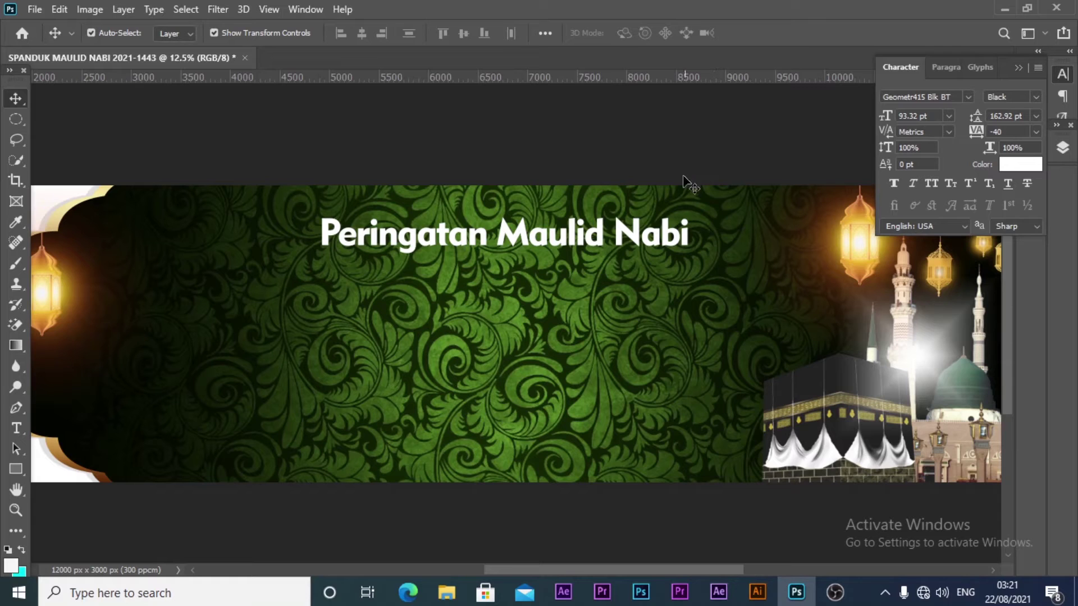
Duplicate the heading layer and move the copy below the original
click(573, 242)
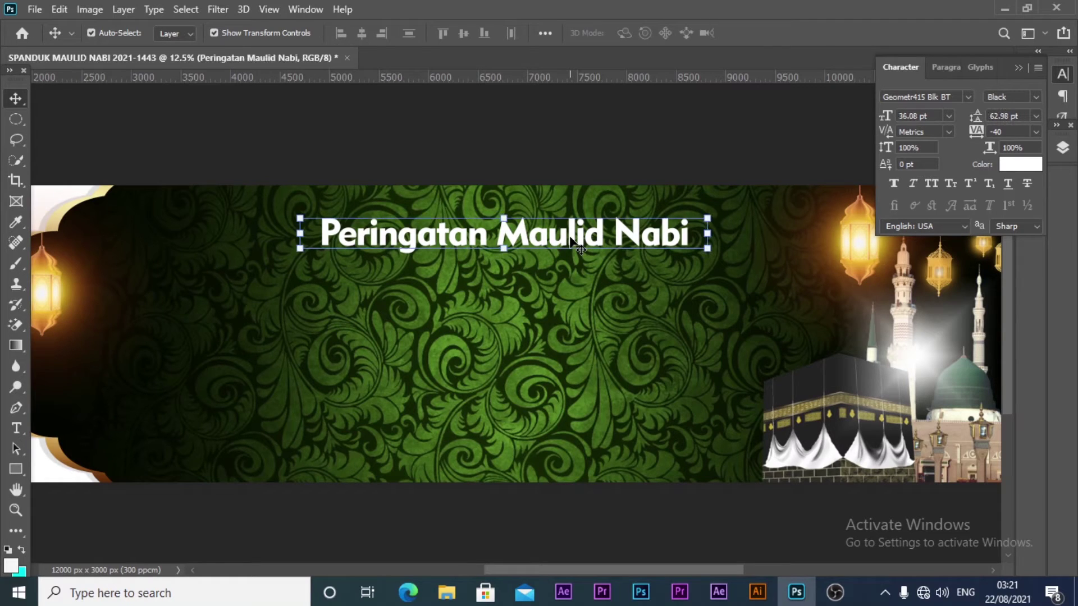
key(ctrl+j)
drag(573, 239, 556, 317)
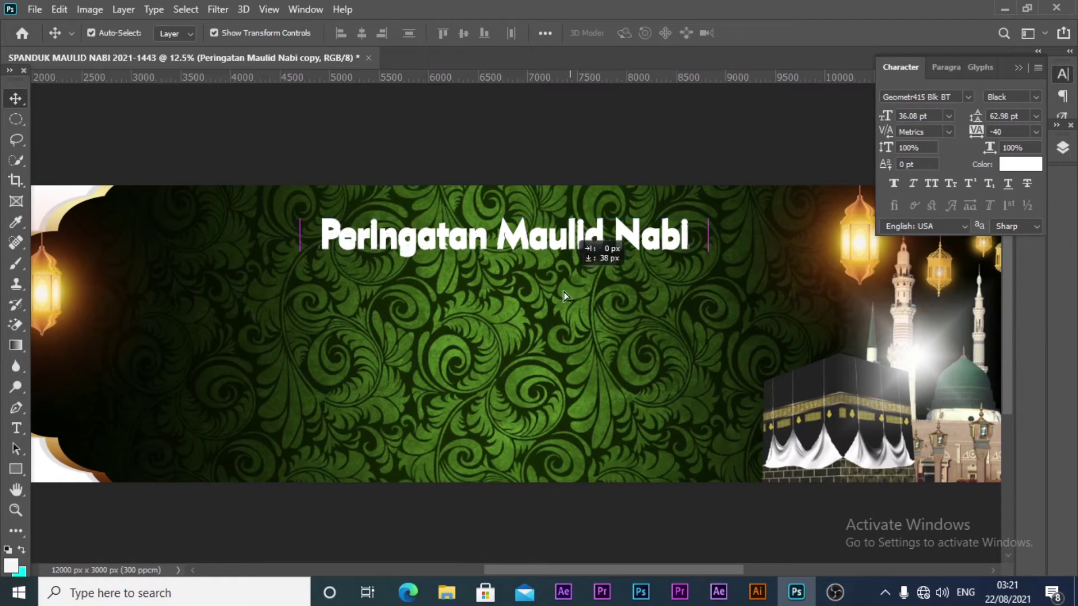
click(1060, 78)
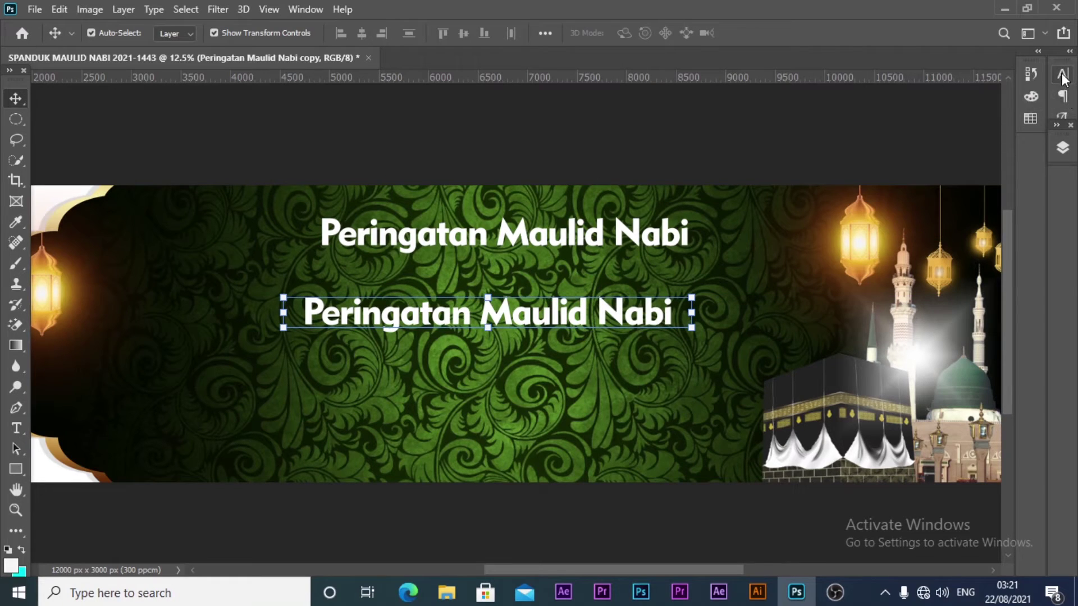
click(1062, 76)
click(1062, 147)
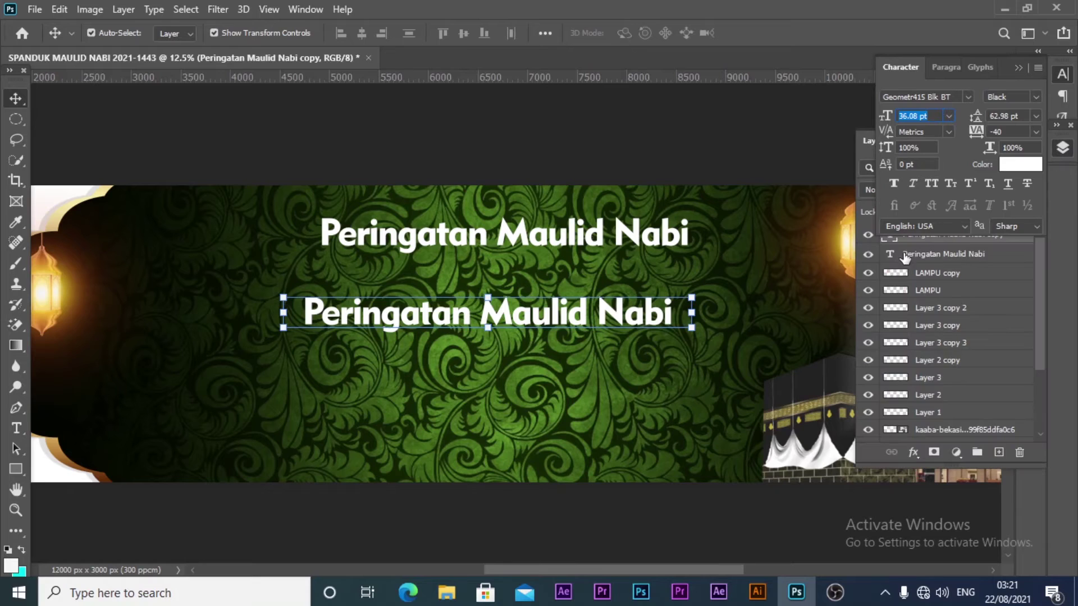
click(915, 206)
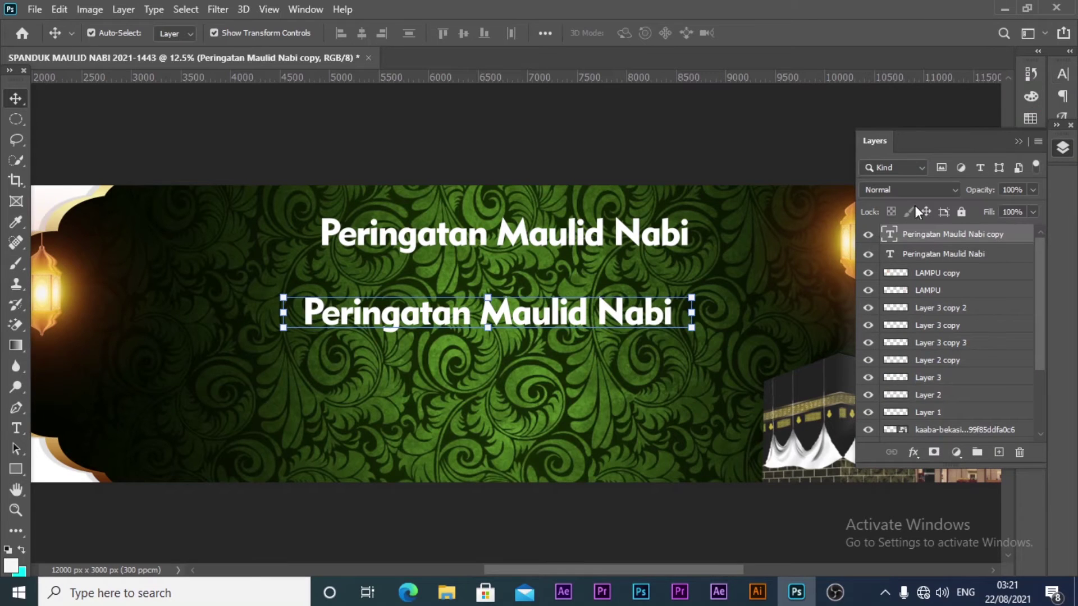
Change the copy's text to 'Muhammad SAW' and narrow its text box from the right
double_click(888, 235)
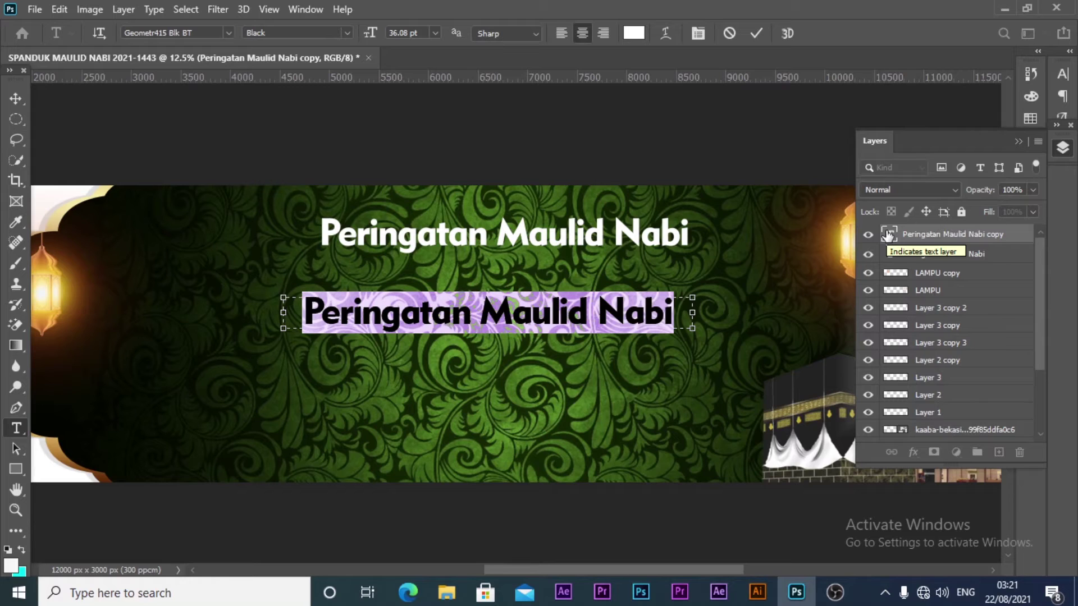
text(m)
key(BackSpace)
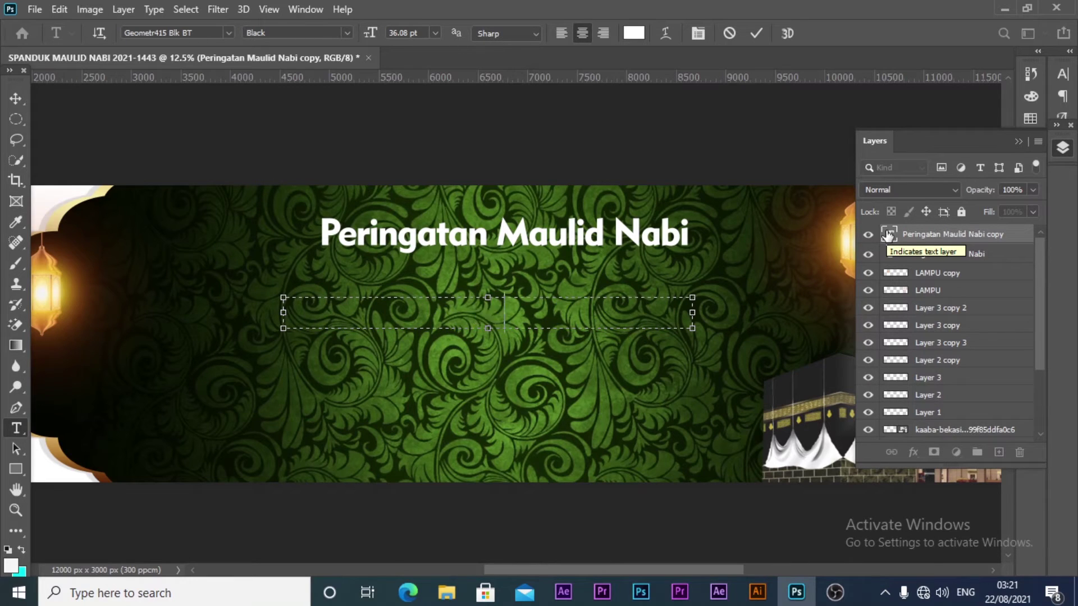
text(MU)
key(BackSpace)
text(u)
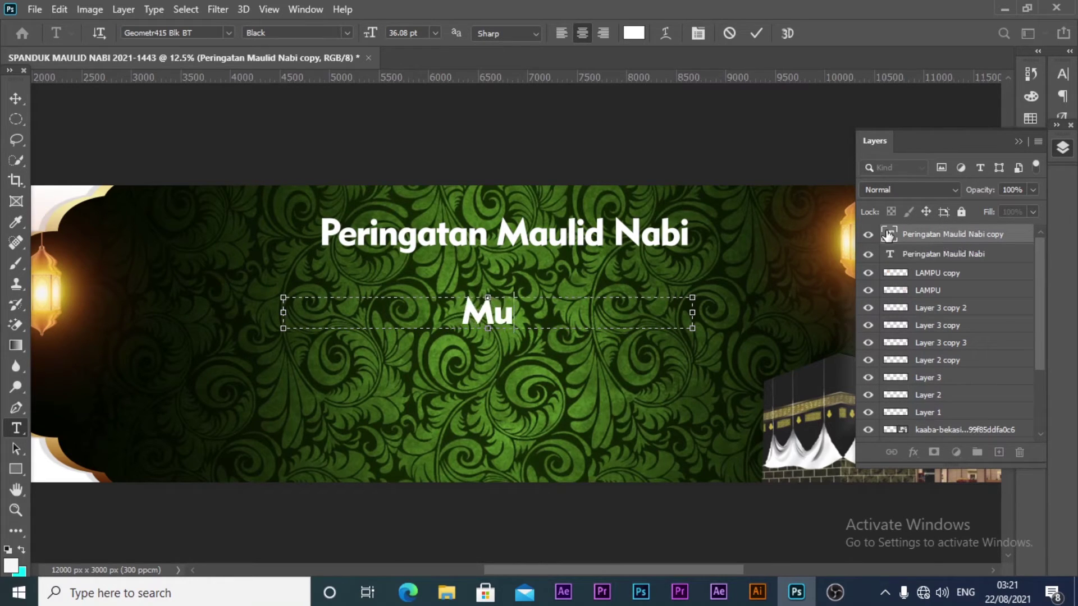
text(hamma)
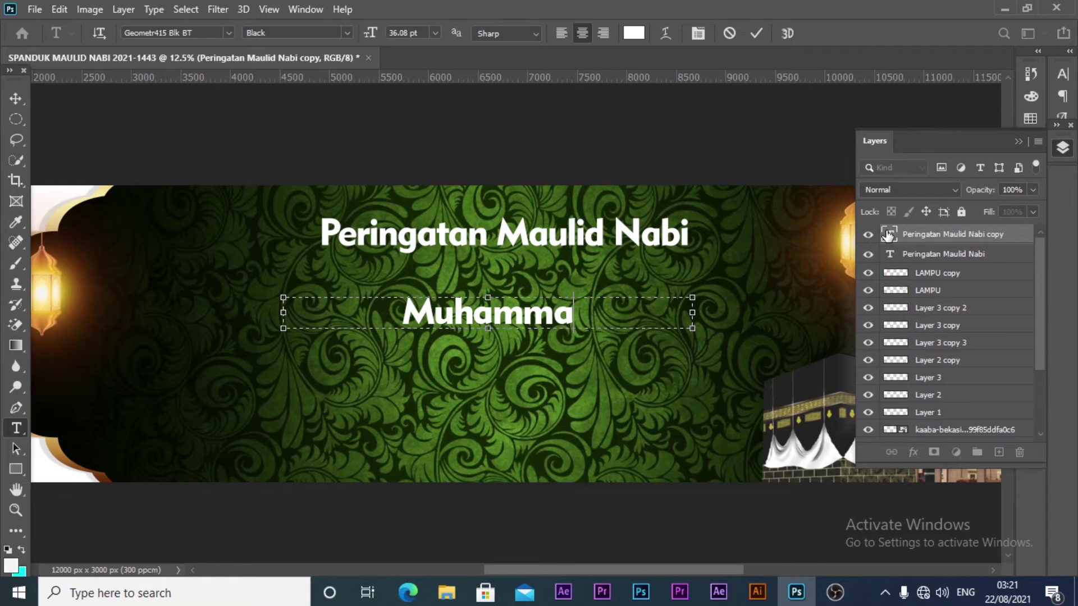
text(d)
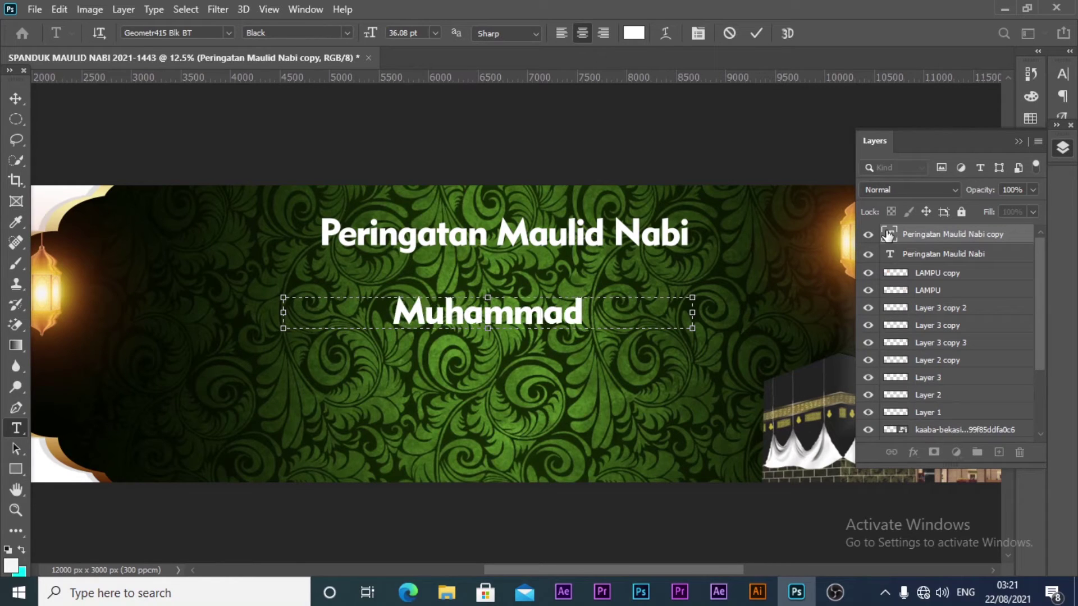
text( S)
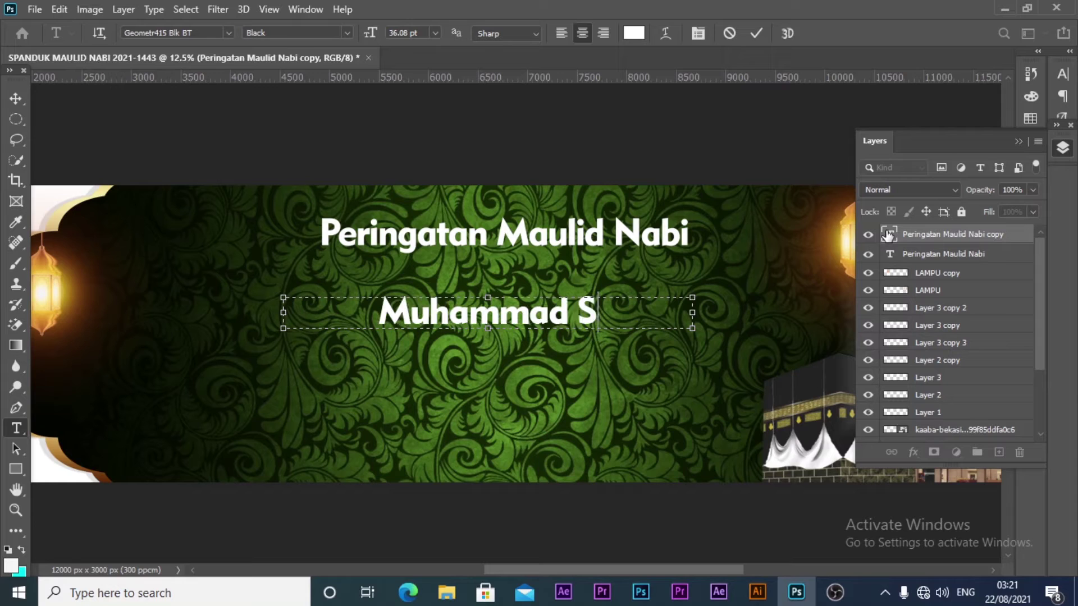
text(W)
key(BackSpace)
text(AW)
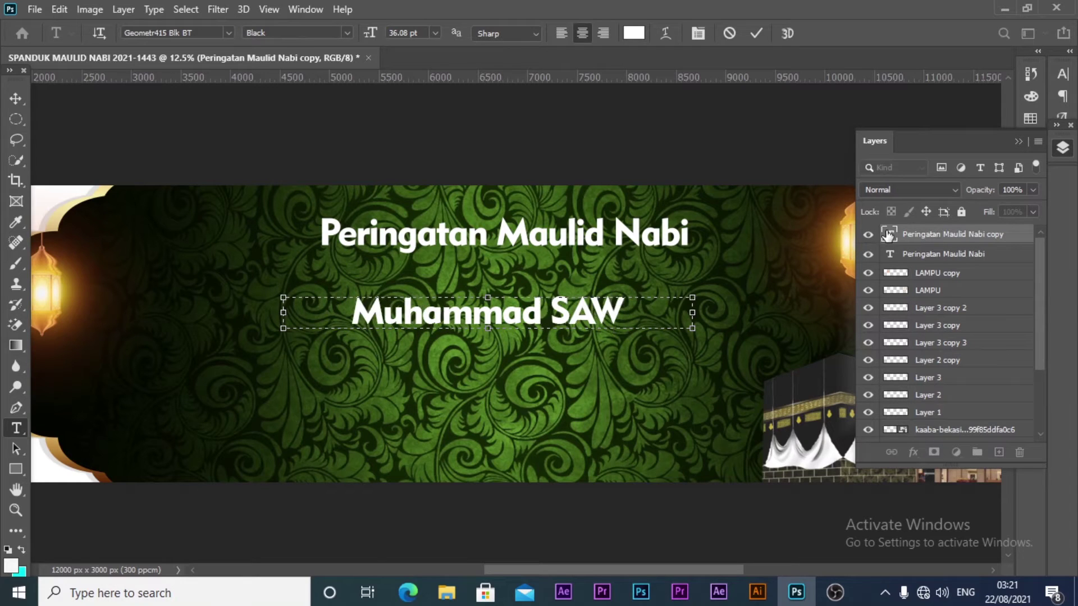
click(758, 34)
key(v)
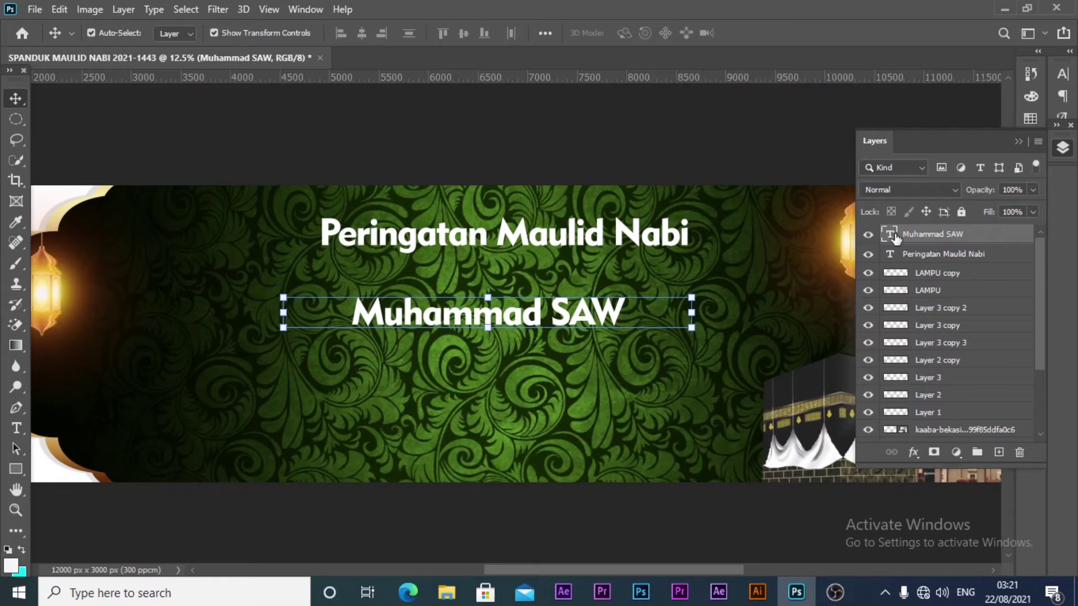
double_click(890, 235)
drag(692, 312, 639, 325)
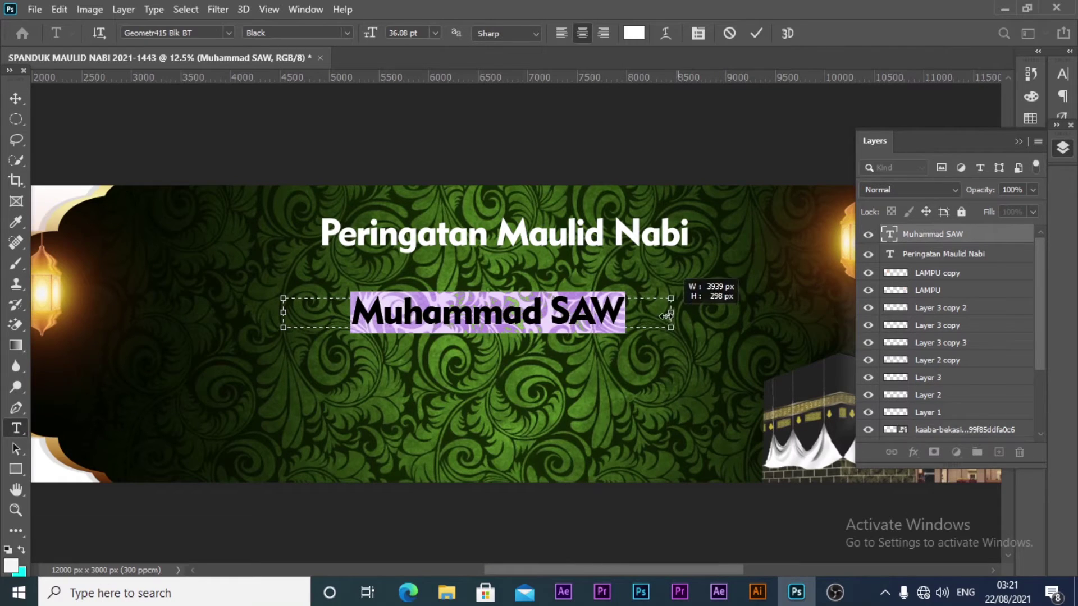
Delete the stray Lorem Ipsum placeholder text layers
click(284, 310)
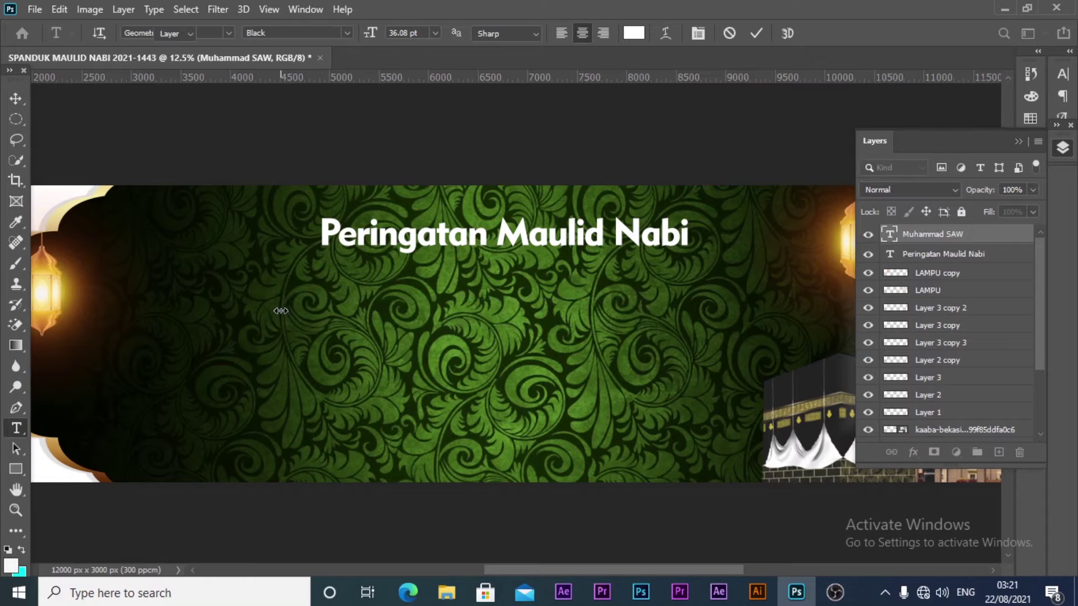
click(756, 33)
double_click(889, 235)
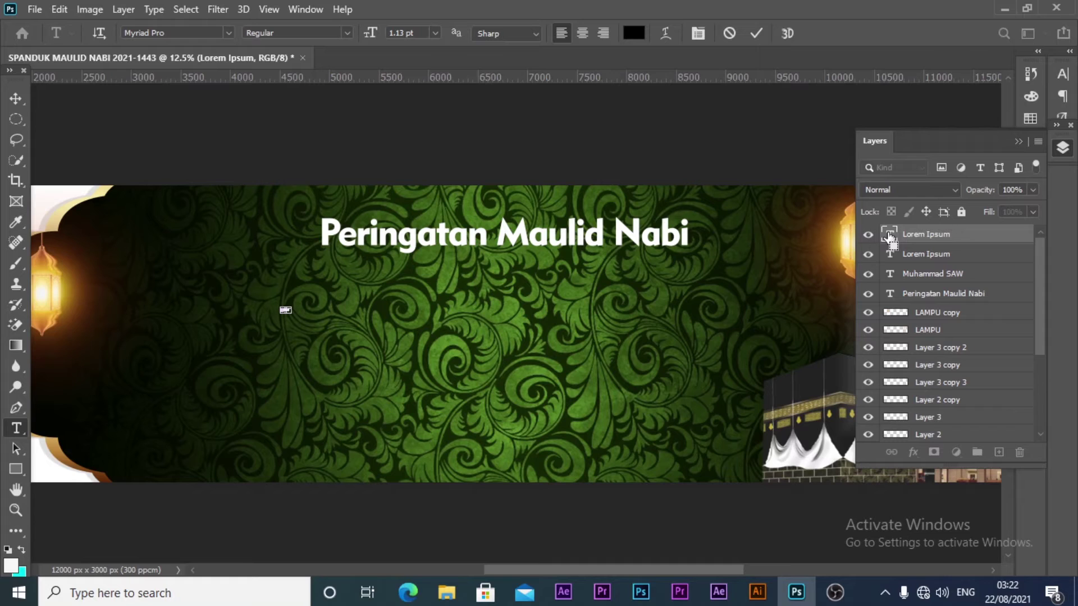
click(751, 33)
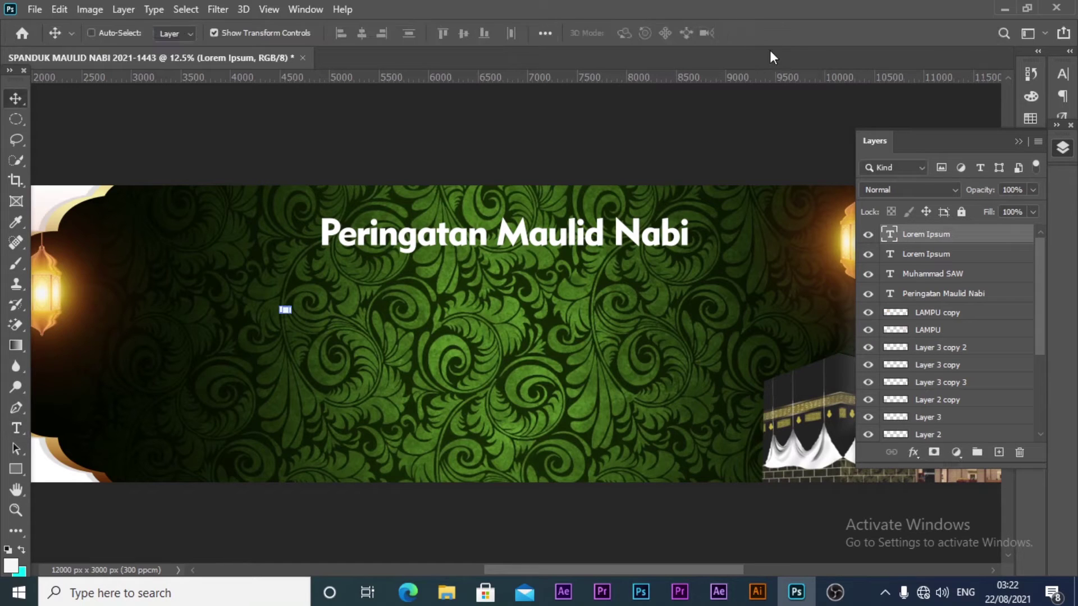
key(Delete)
key(Delete)
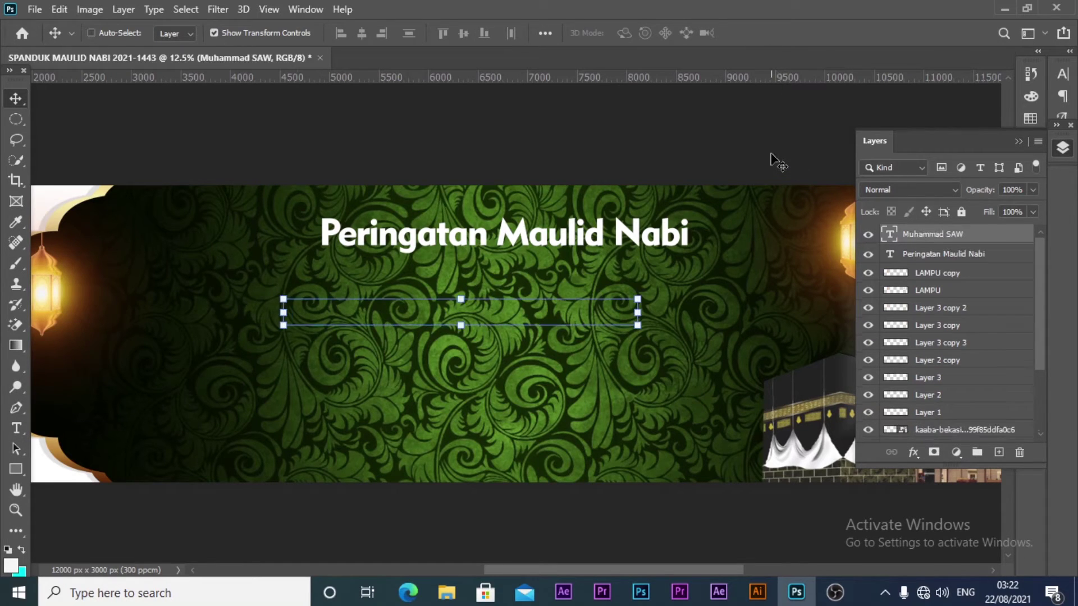
Trim the 'Muhammad SAW' text box from the left to fit the words and commit
double_click(890, 235)
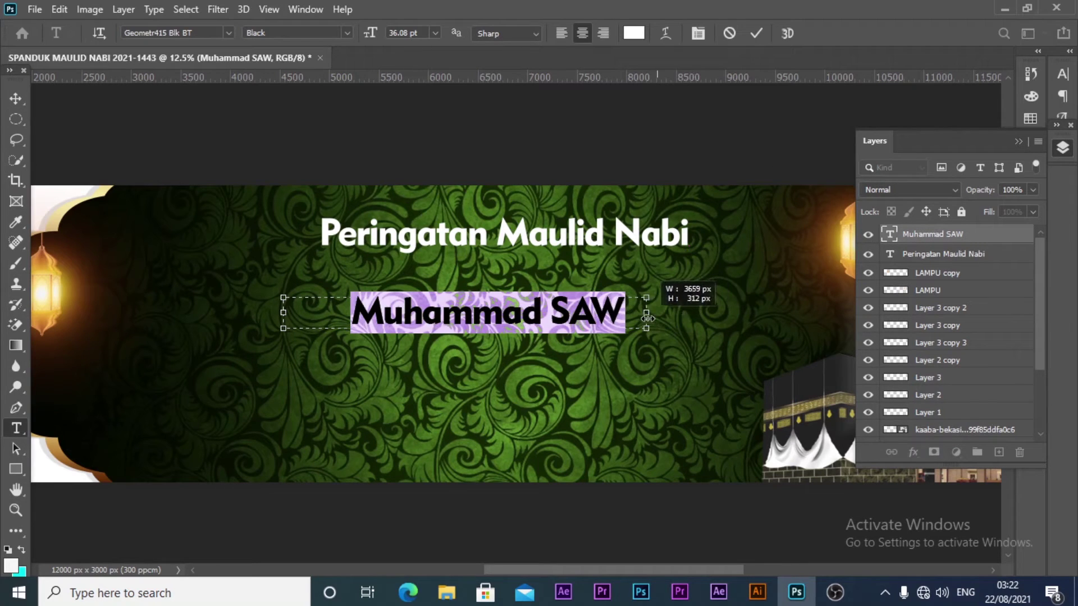
drag(284, 312, 319, 313)
click(754, 34)
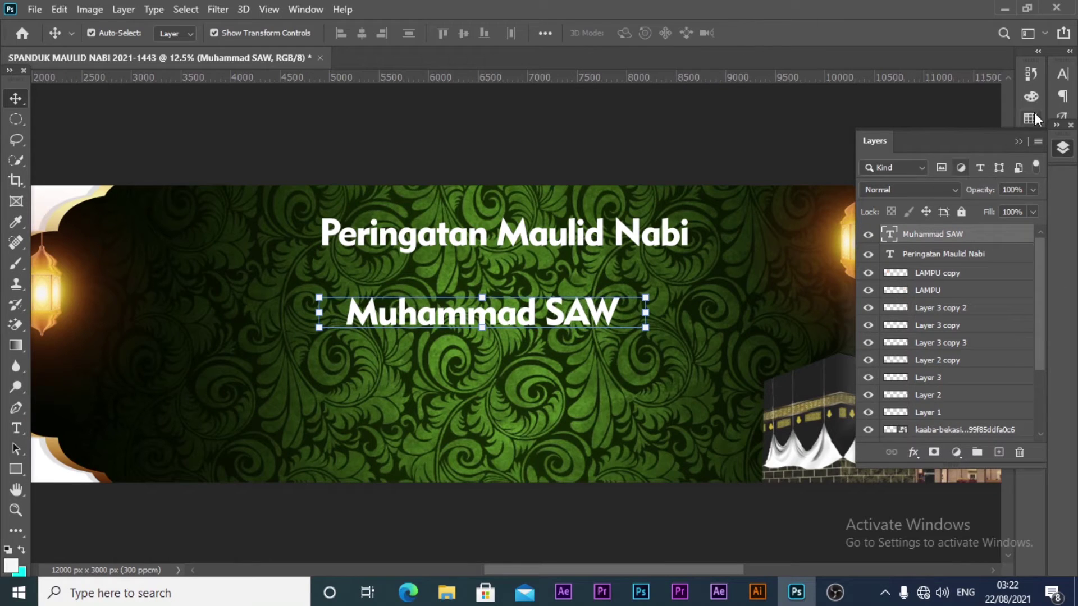
click(1063, 73)
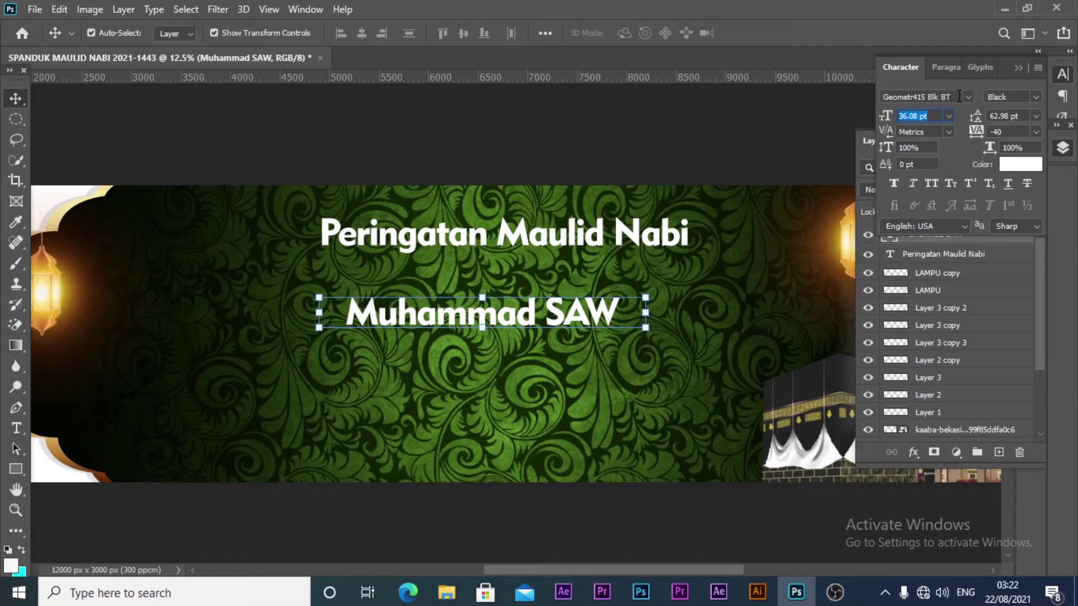
scroll(1043, 245, down, 1)
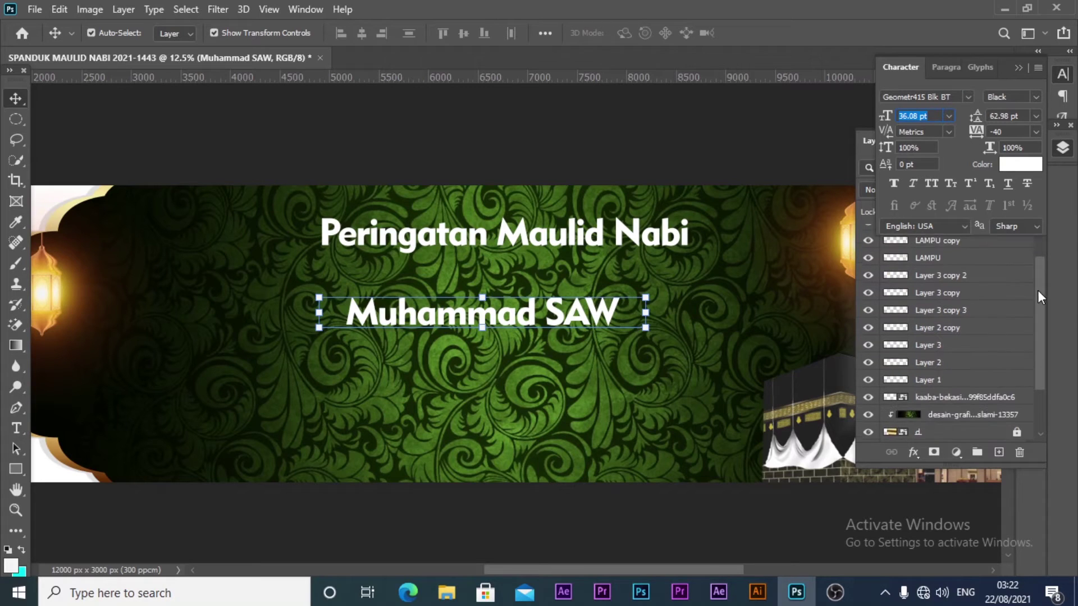
scroll(1037, 291, up, 1)
click(1061, 75)
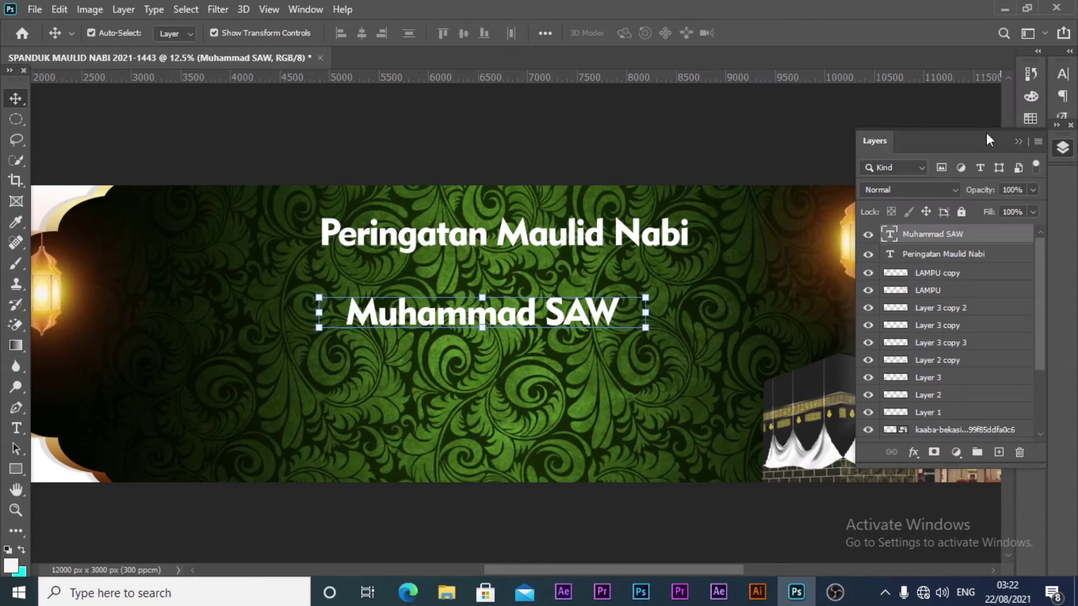
Set the 'Muhammad SAW' text to the Berkshire Swash Regular font
double_click(892, 235)
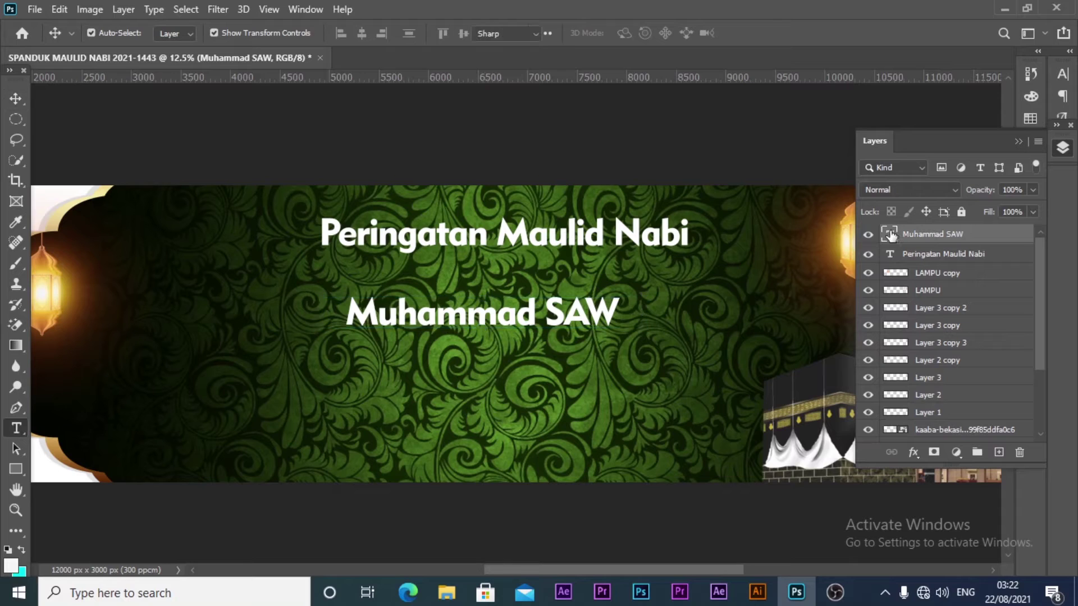
click(1061, 75)
click(957, 97)
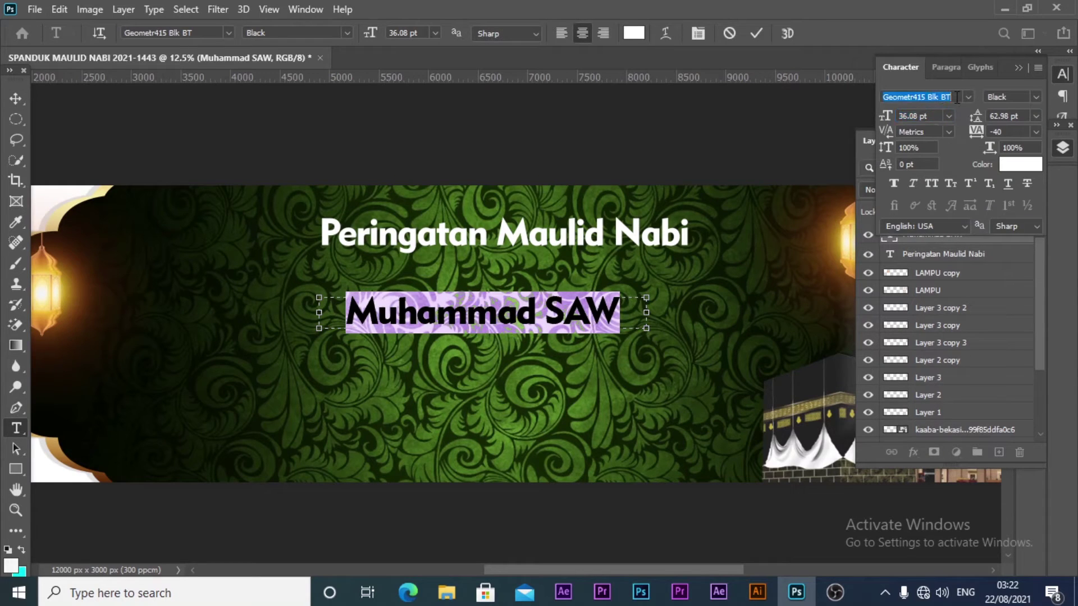
text(B)
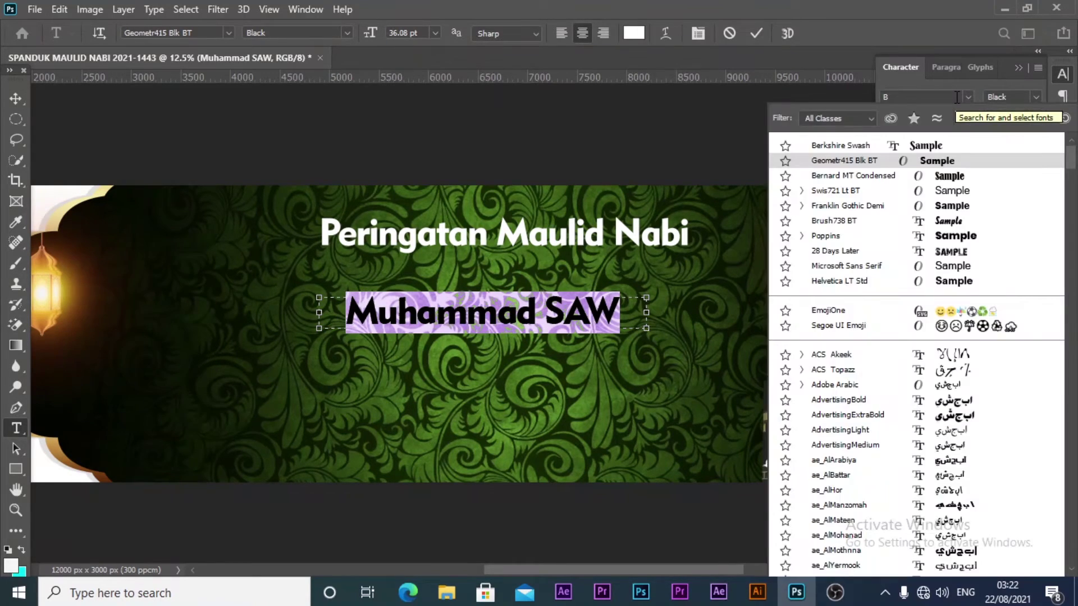
text(ERK)
click(806, 147)
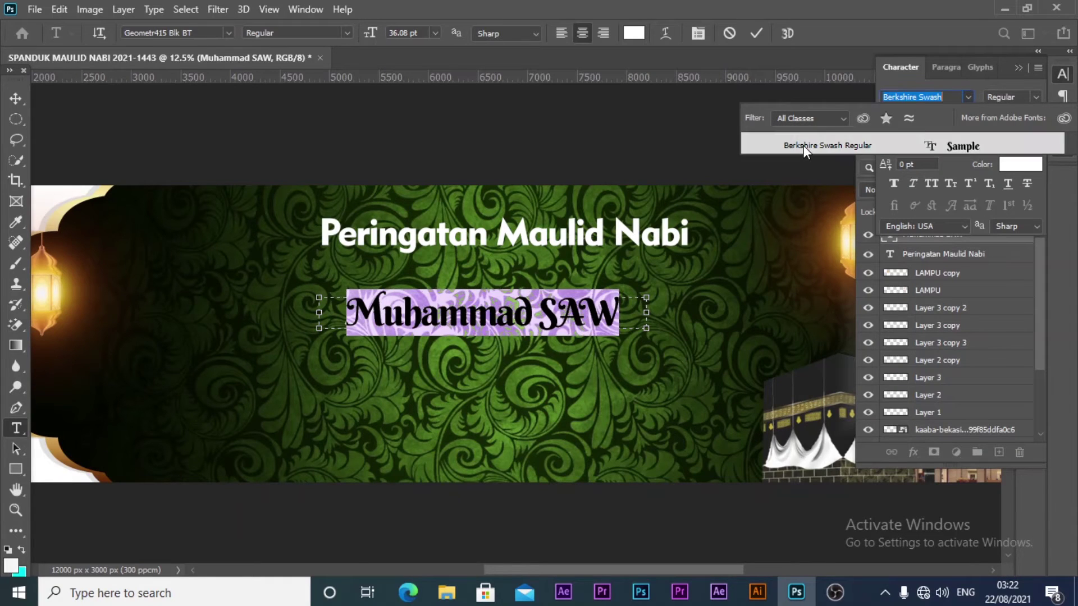
click(16, 99)
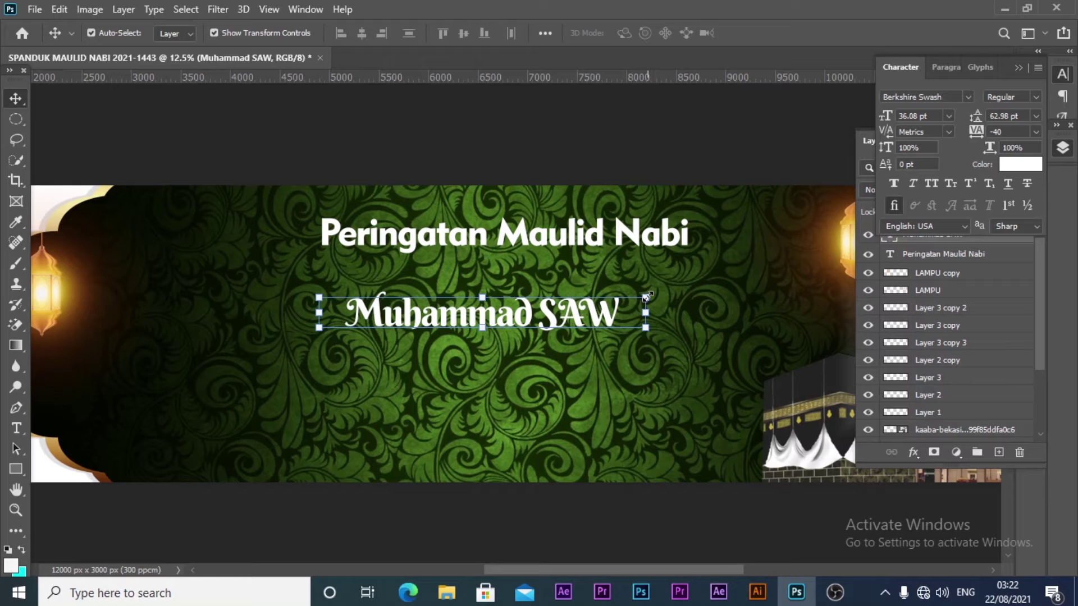
Enlarge 'Muhammad SAW' to about 93 pt and move it up toward the heading
drag(647, 296, 786, 246)
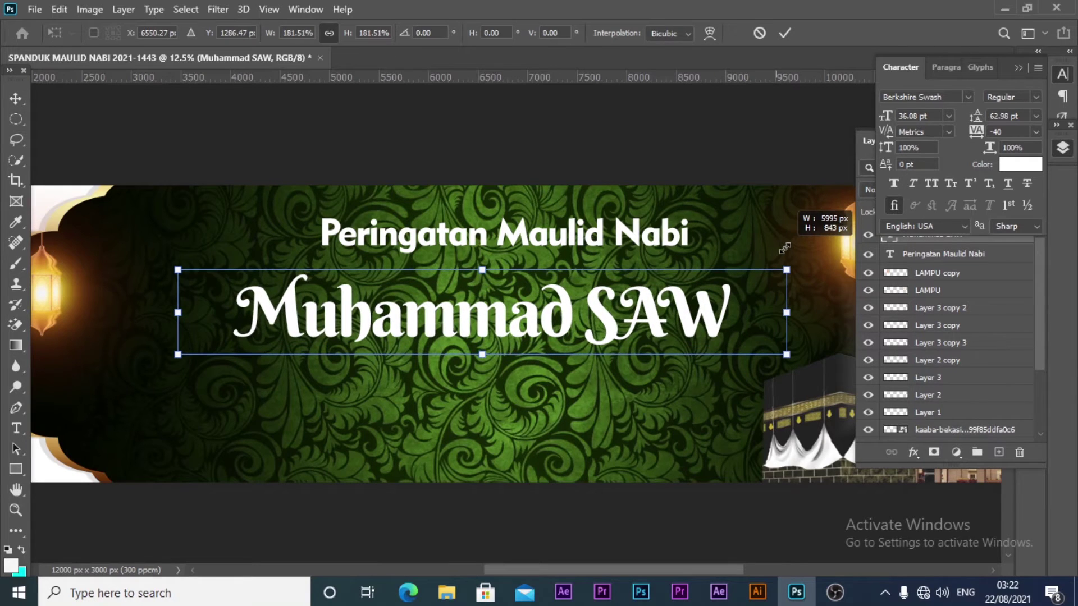
click(786, 32)
drag(529, 324, 544, 310)
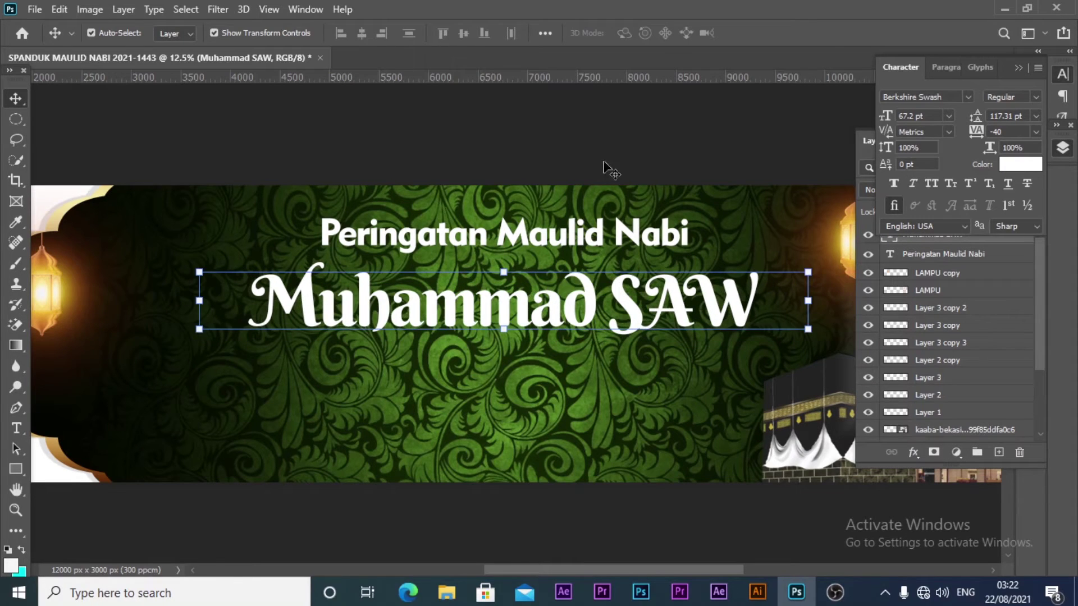
click(625, 129)
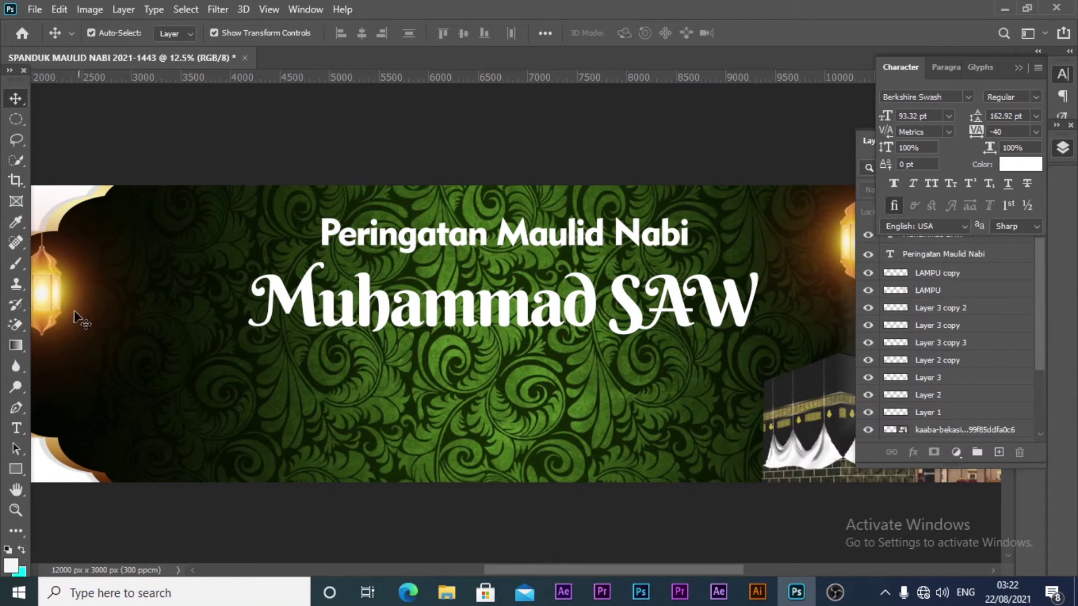
Add a Gradient Overlay layer style to the 'Muhammad SAW' layer via the Layer menu
click(119, 9)
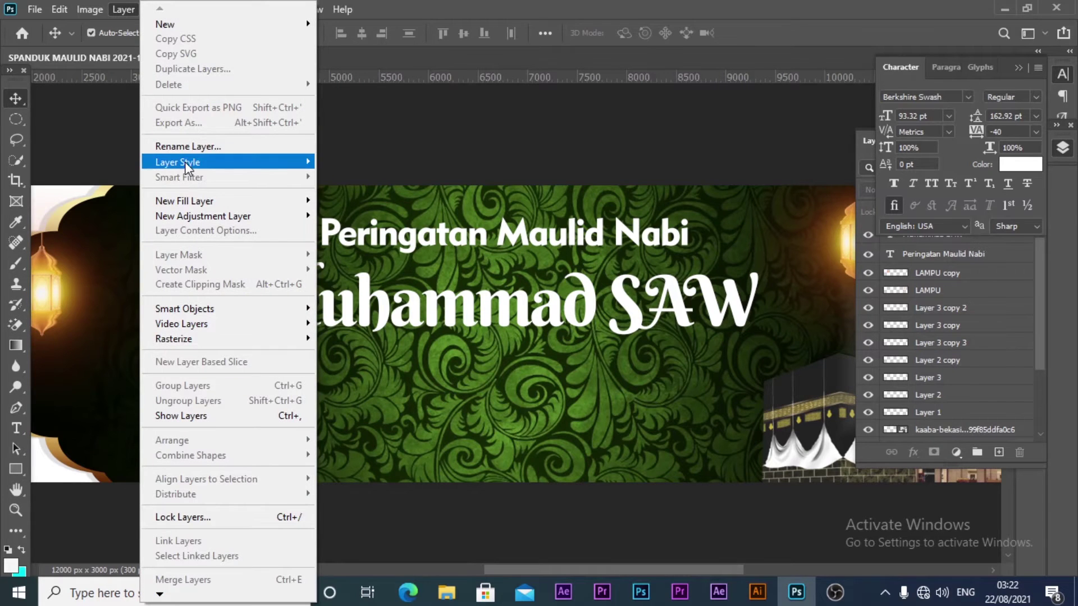
mouse_move(177, 162)
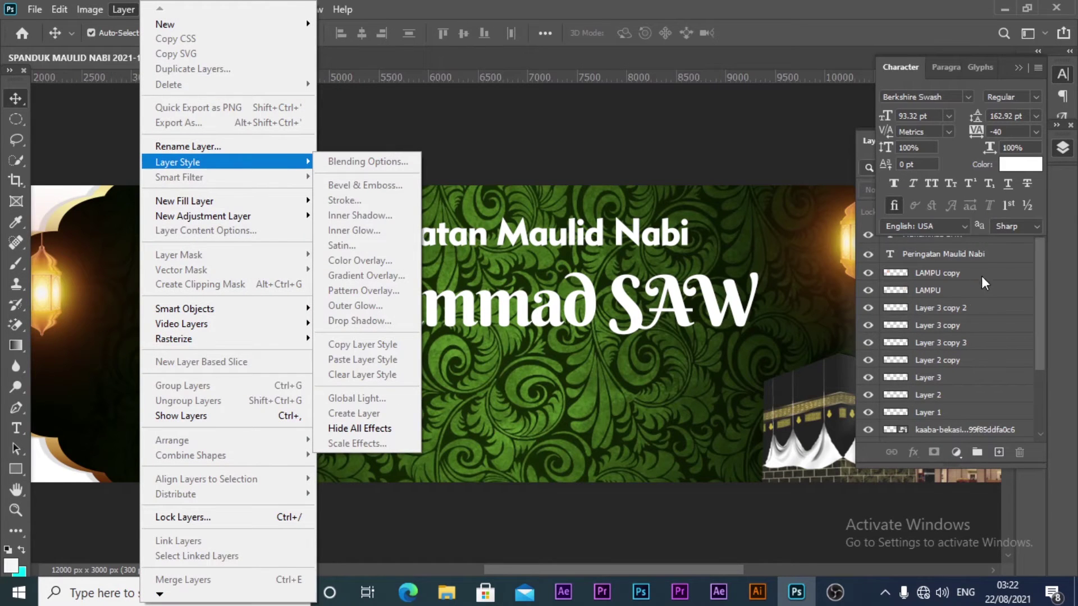
click(1037, 272)
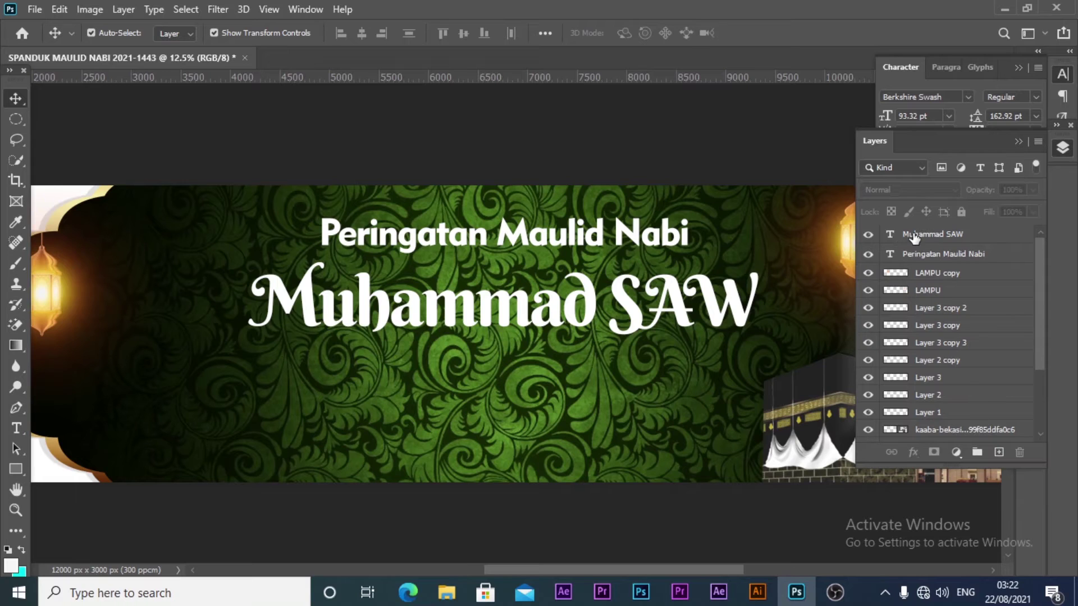
click(898, 242)
click(123, 9)
mouse_move(177, 162)
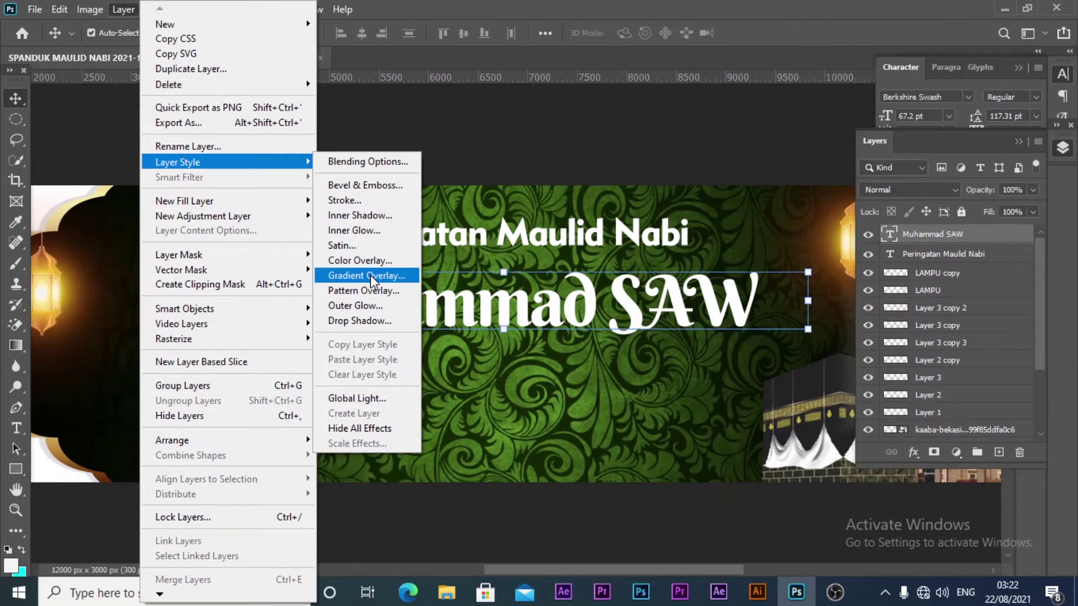
click(370, 275)
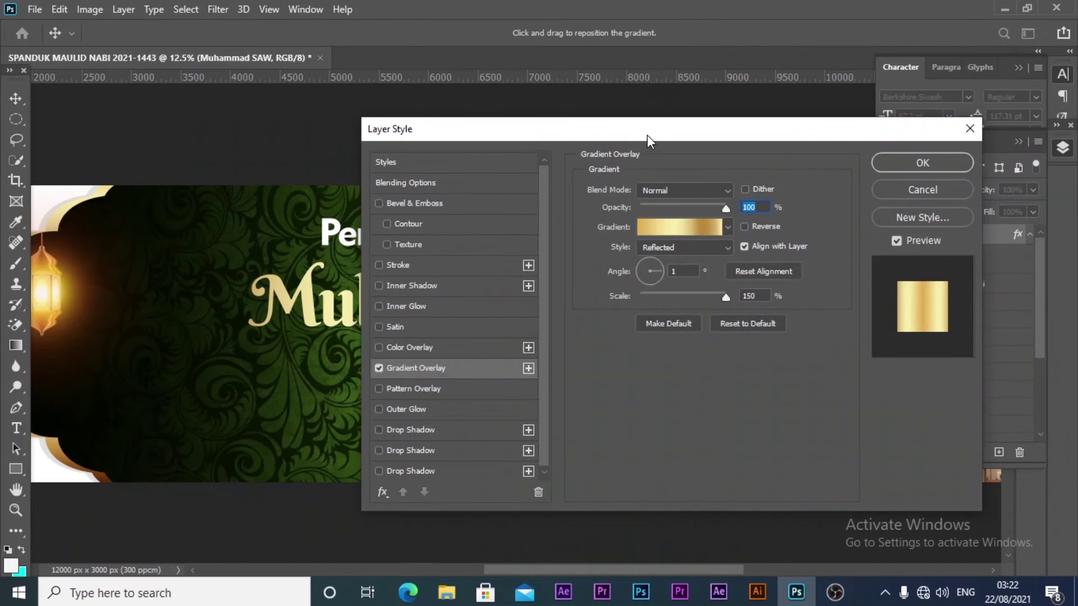
mouse_move(640, 128)
mouse_down()
mouse_move(996, 120)
mouse_move(667, 123)
mouse_up()
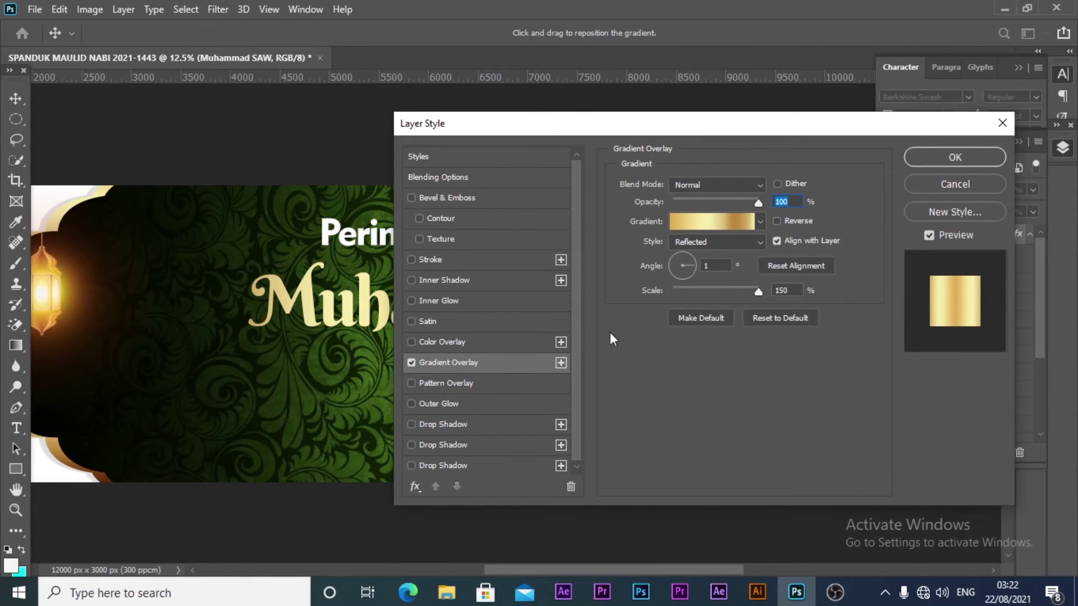
drag(597, 129, 806, 122)
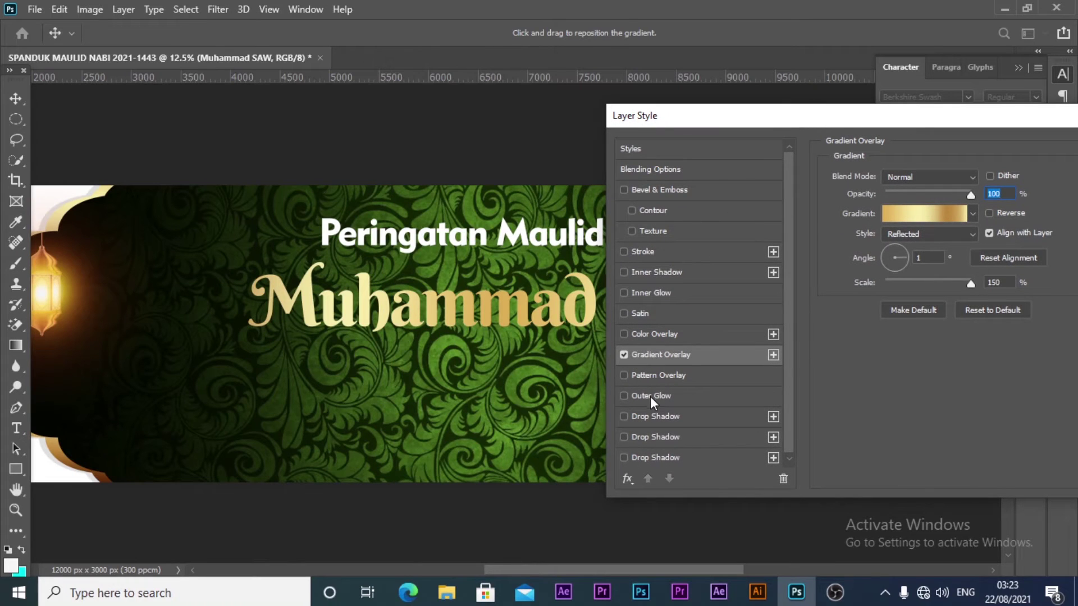
click(624, 252)
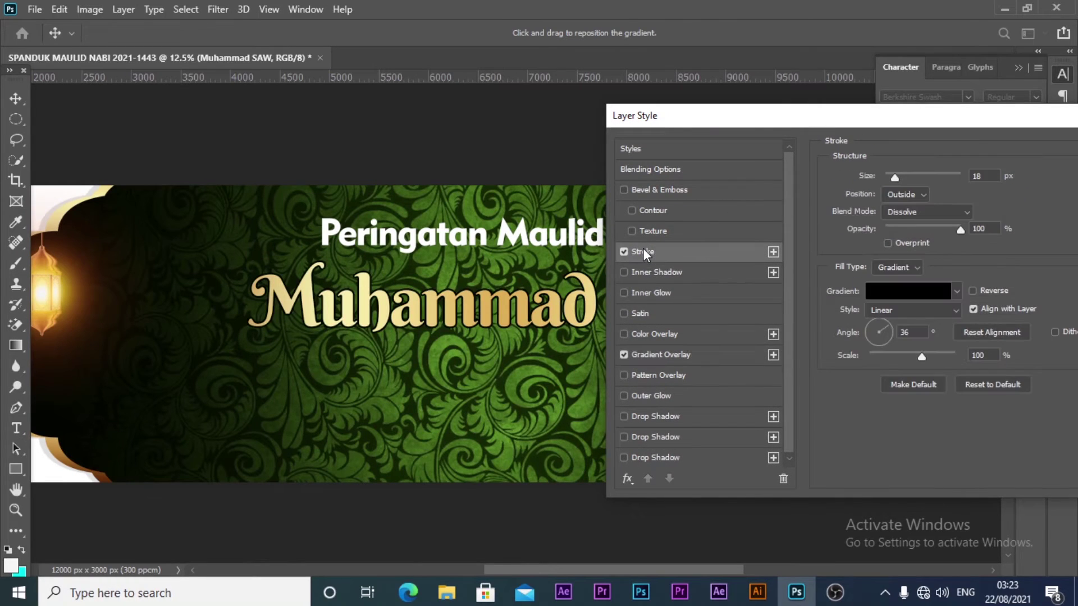
click(892, 291)
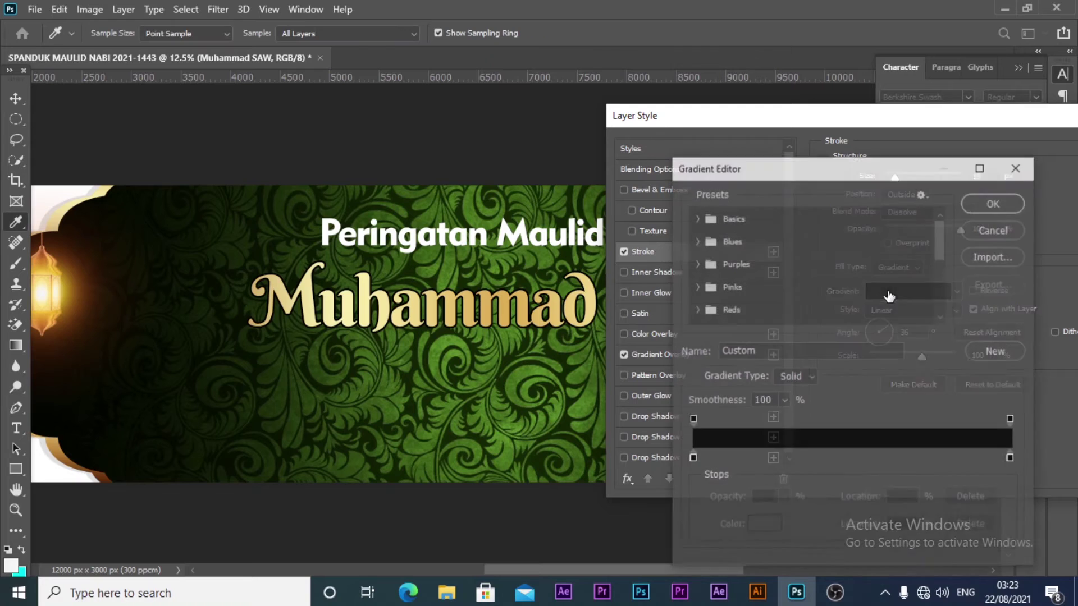
double_click(1012, 459)
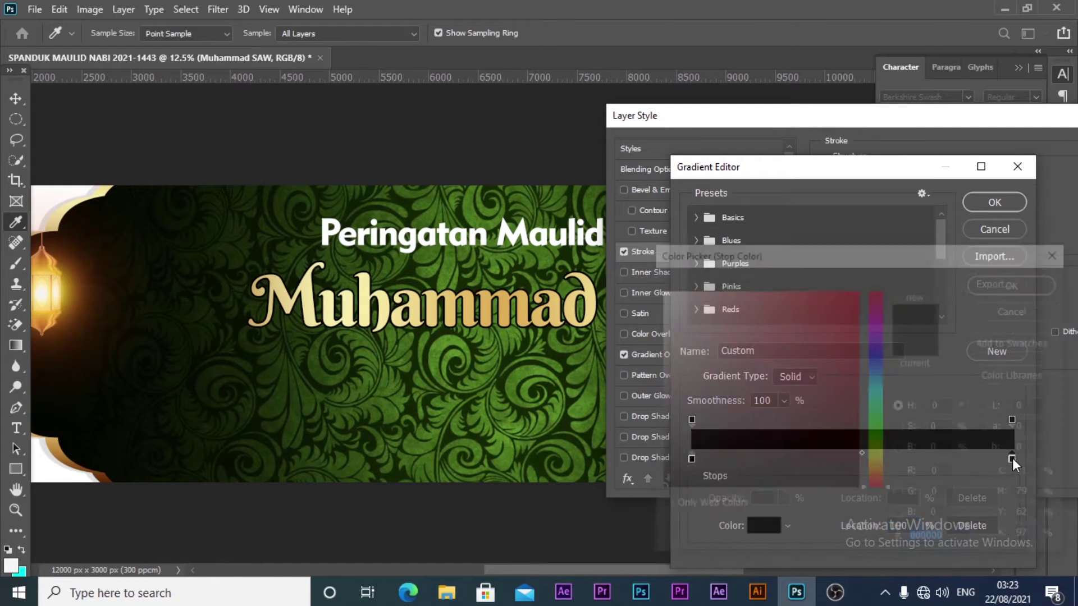
text(ffffff)
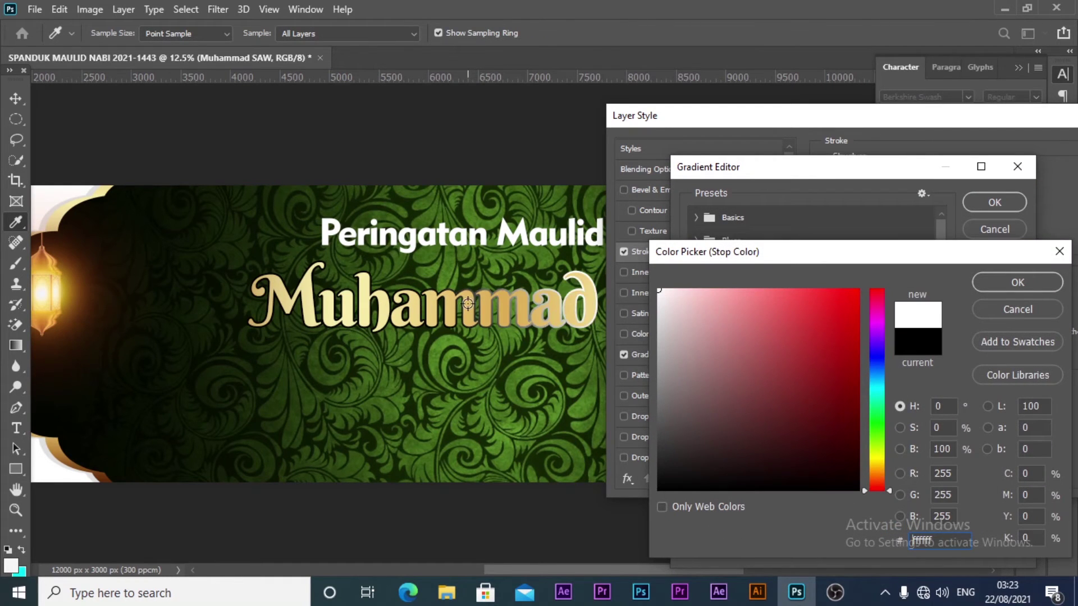
click(1005, 284)
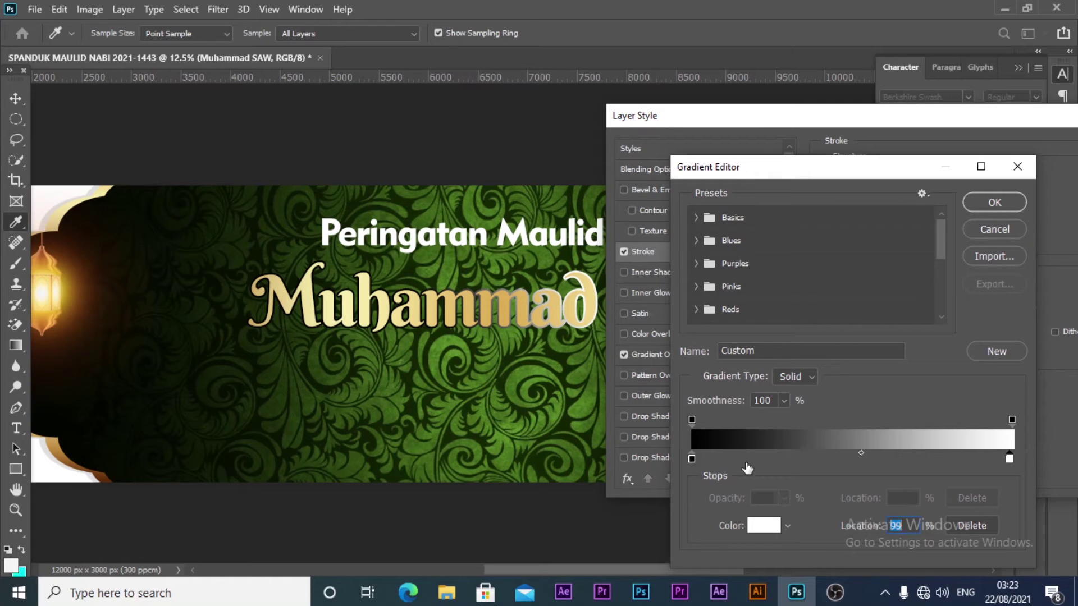
click(765, 526)
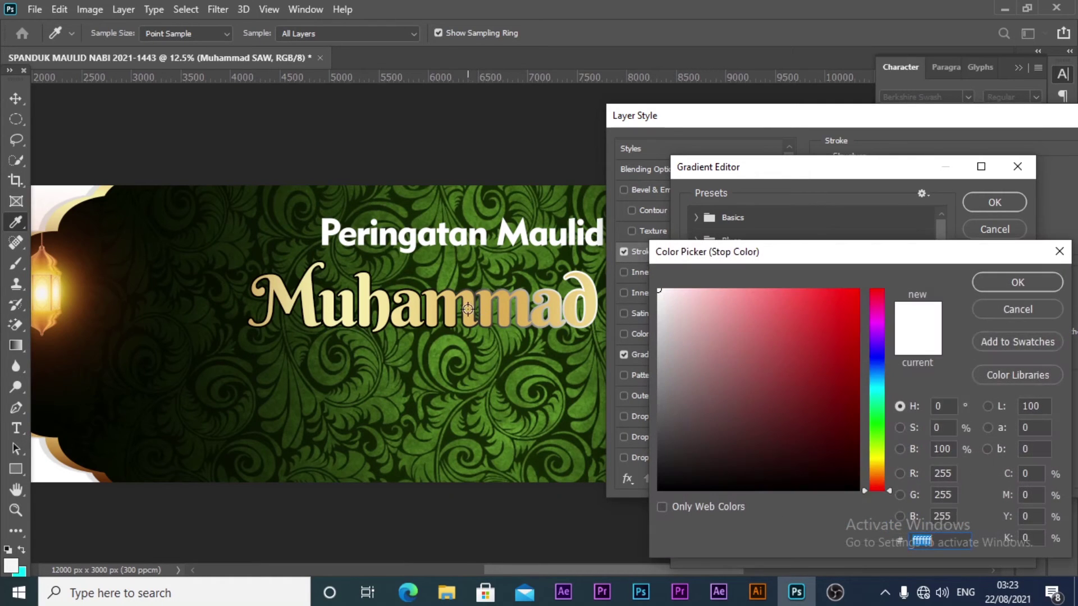
click(1006, 281)
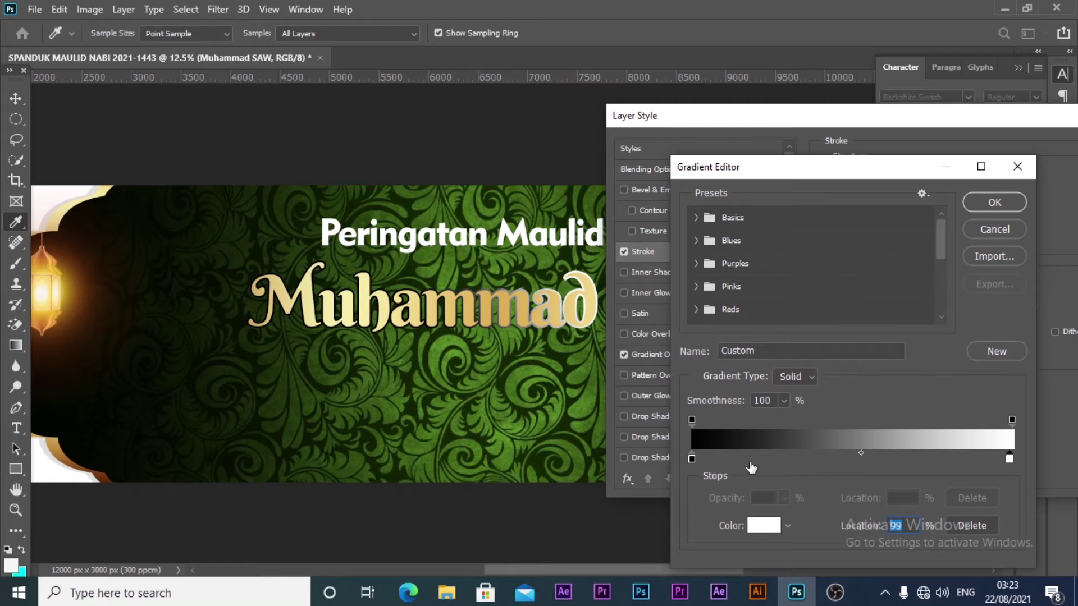
click(692, 459)
click(755, 524)
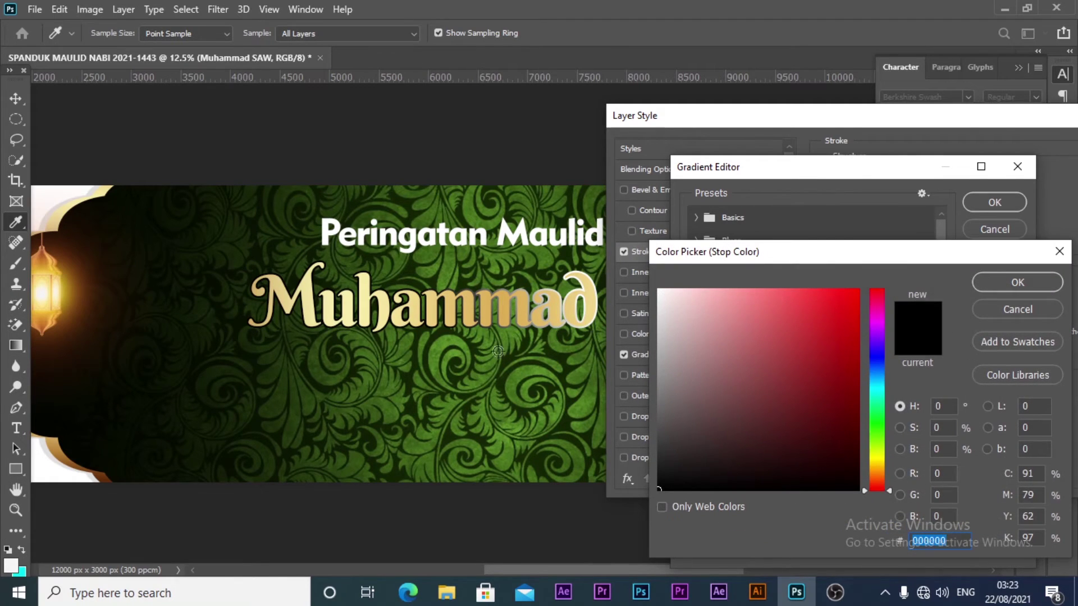
click(486, 306)
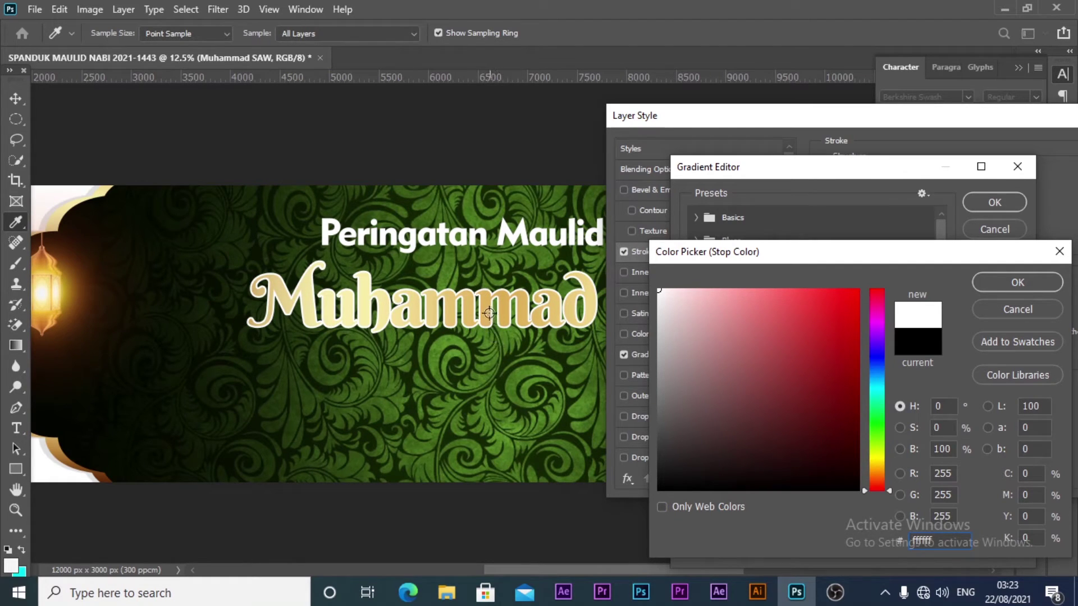
drag(890, 491, 875, 396)
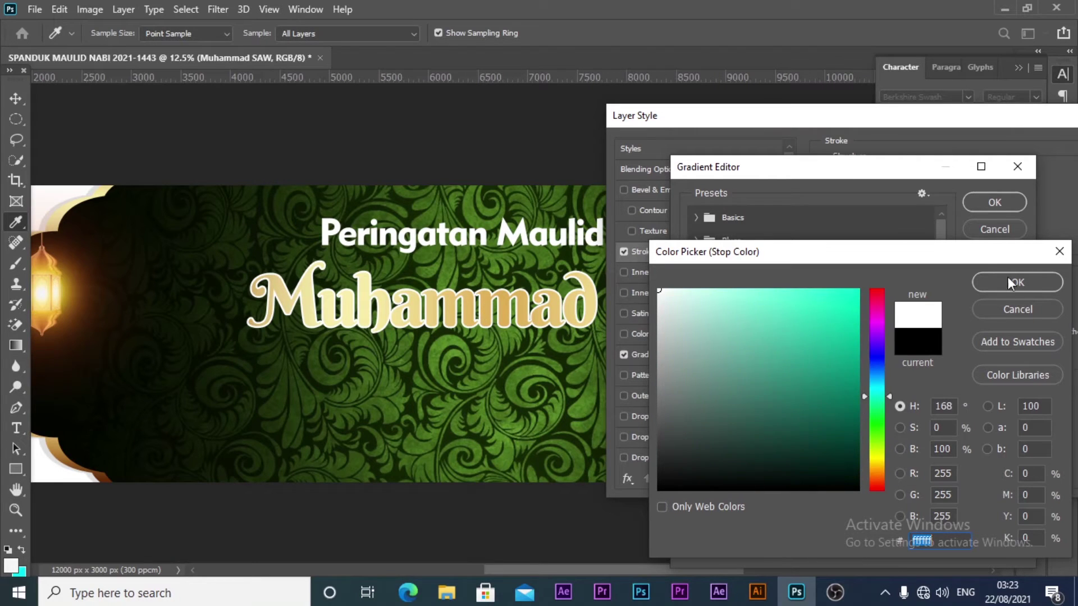
mouse_move(968, 254)
mouse_down()
mouse_move(998, 71)
mouse_move(1017, 59)
mouse_move(1007, 74)
mouse_up()
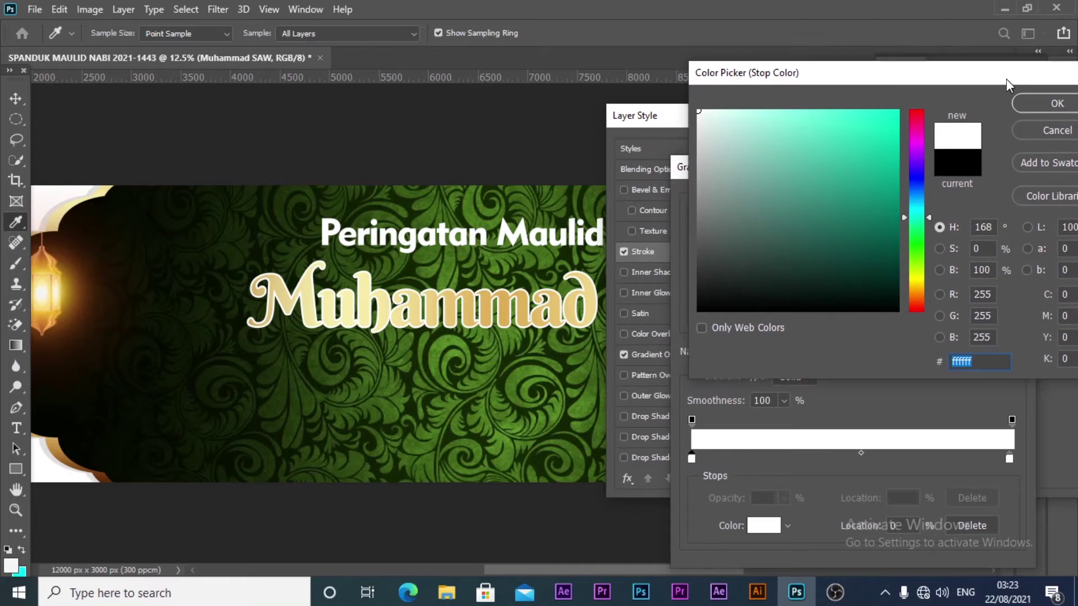
text(ffffff)
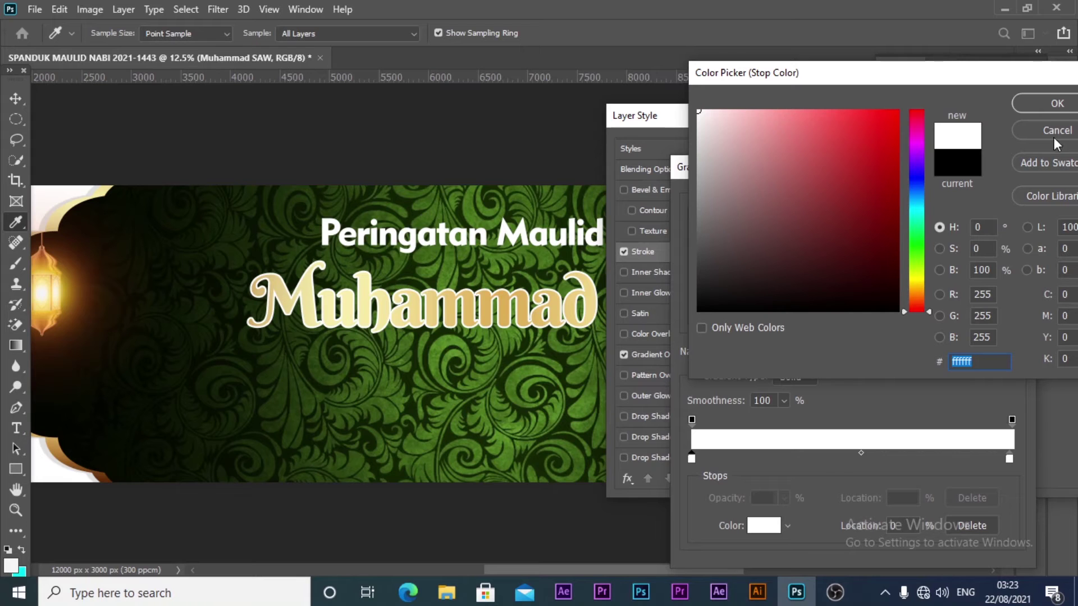
click(1045, 101)
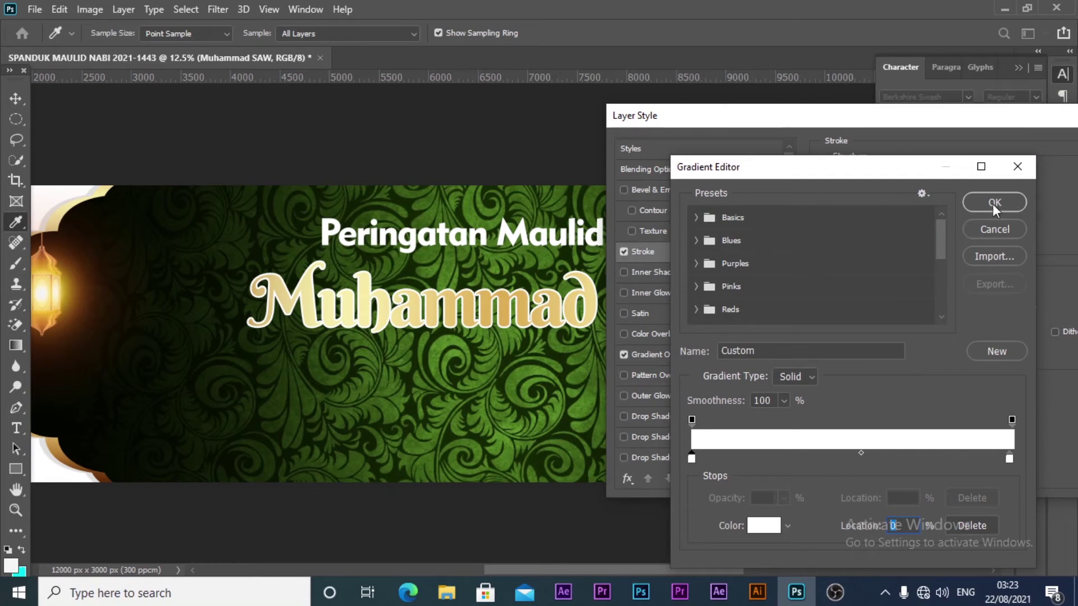
click(1021, 164)
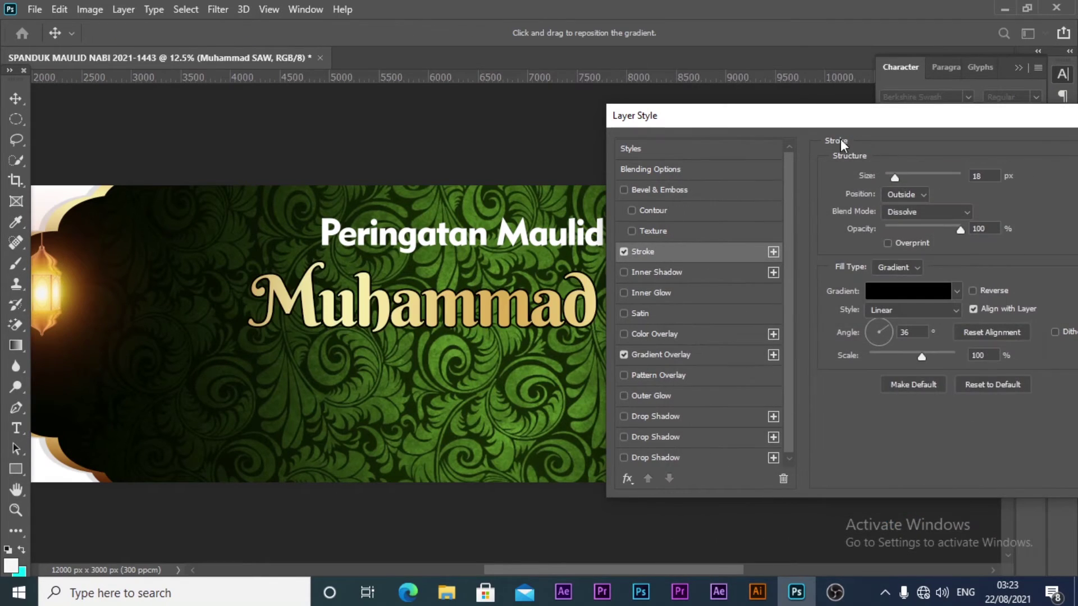
Keep the stroke fill as a gradient and stretch its scale to 150%
drag(767, 118, 800, 124)
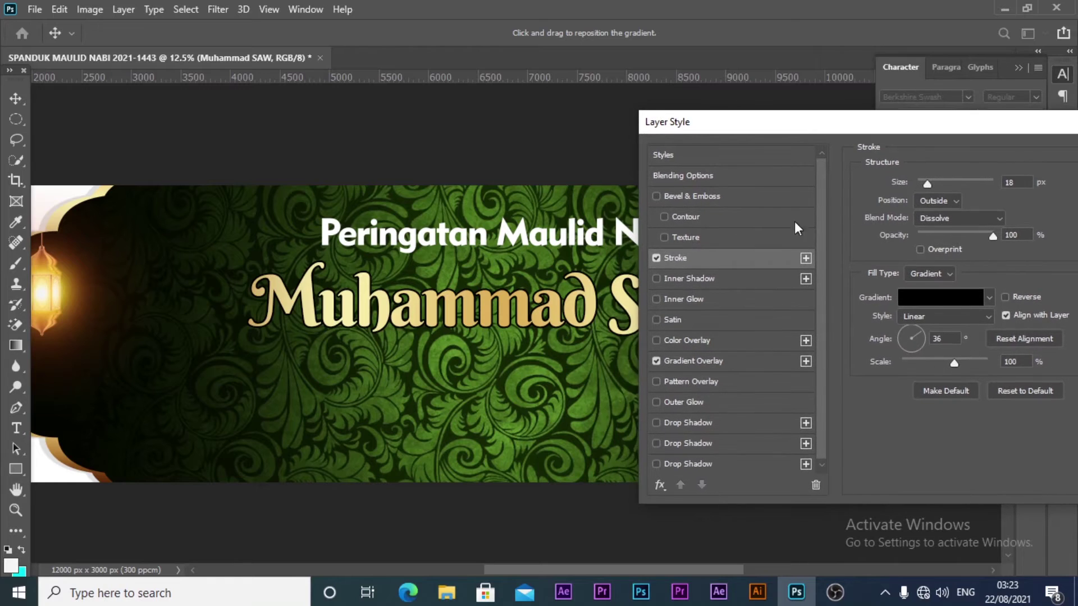
click(945, 299)
click(1018, 166)
click(947, 274)
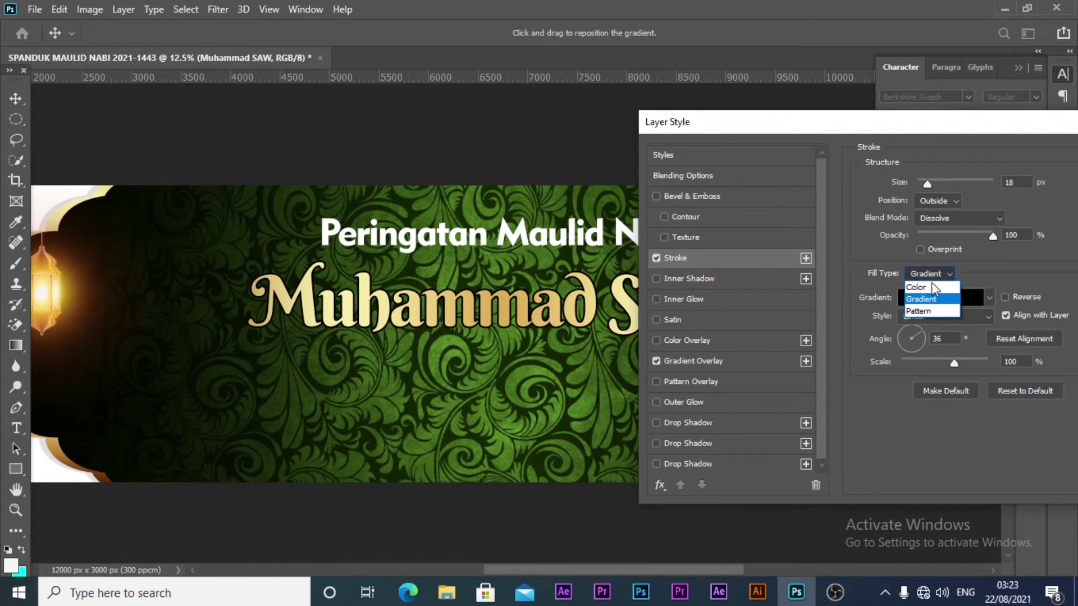
click(932, 288)
click(949, 276)
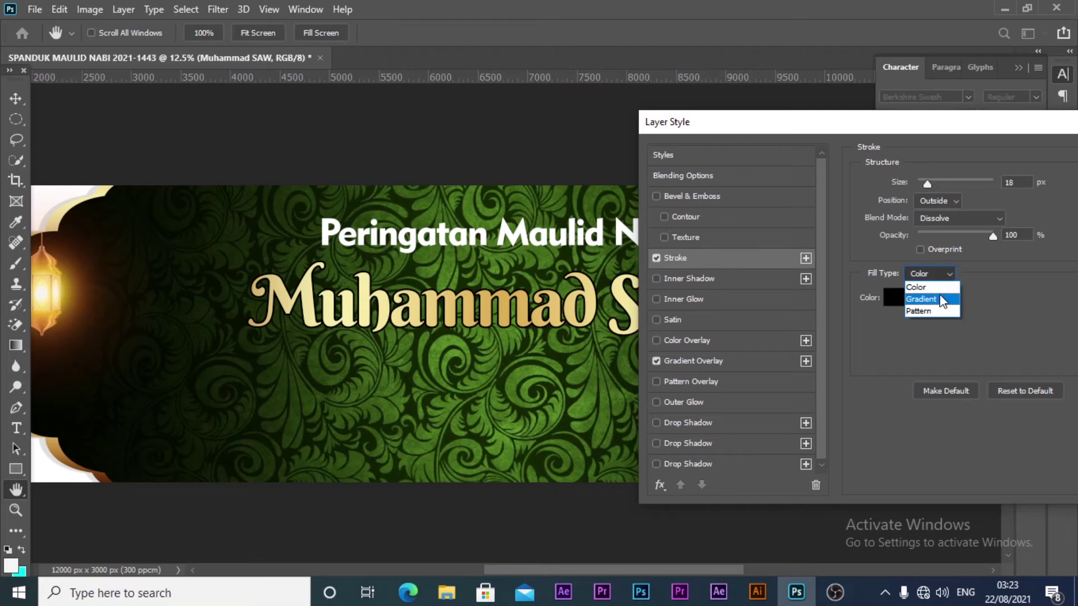
click(938, 295)
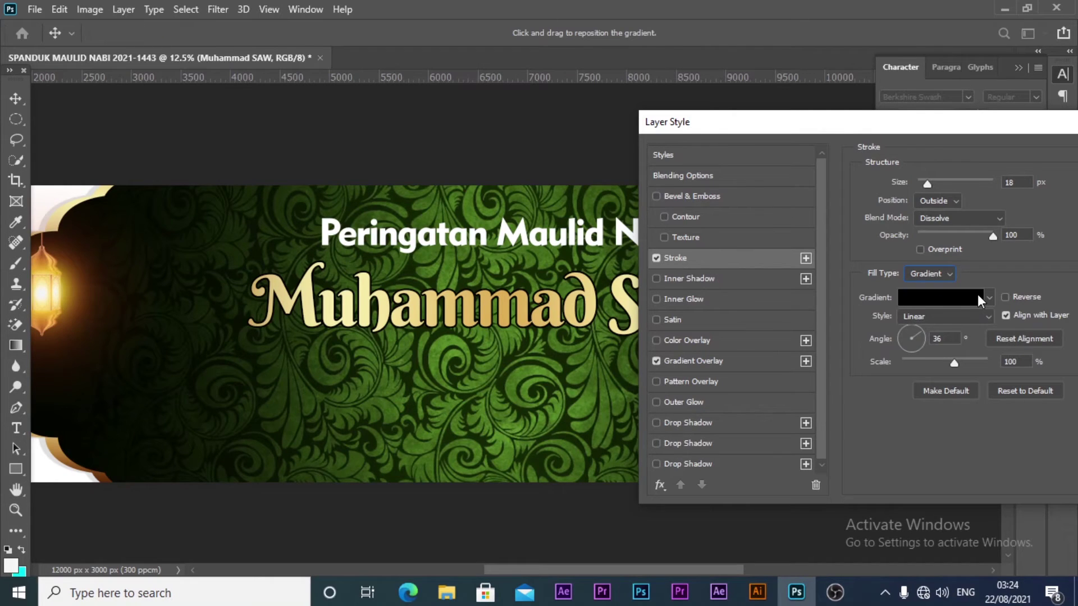
drag(954, 362, 987, 362)
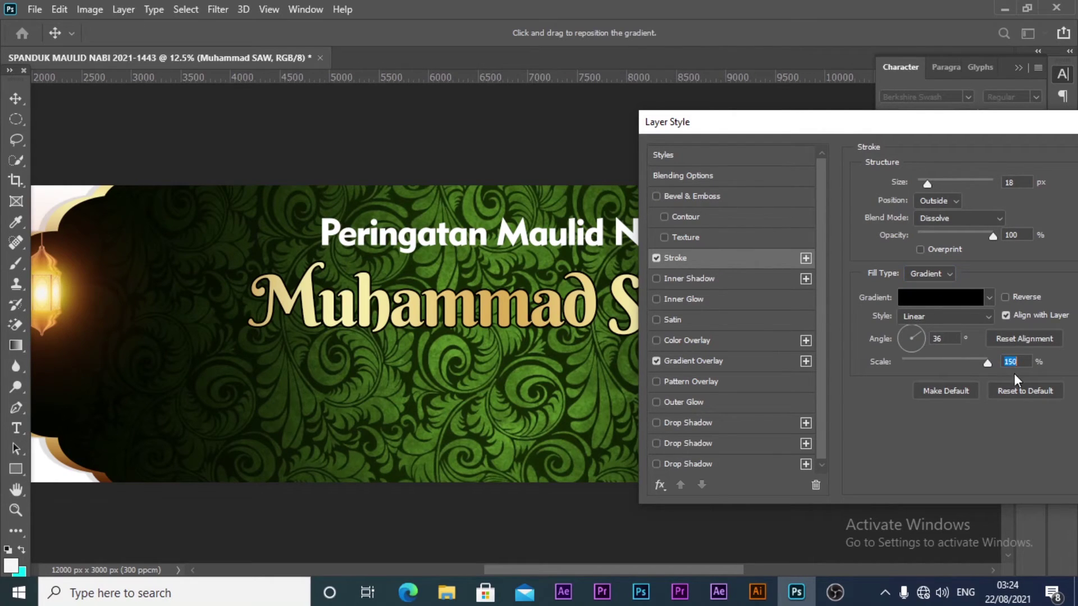
Set the stroke gradient's colour stops to white (ffffff) in the Gradient Editor
click(969, 298)
double_click(691, 459)
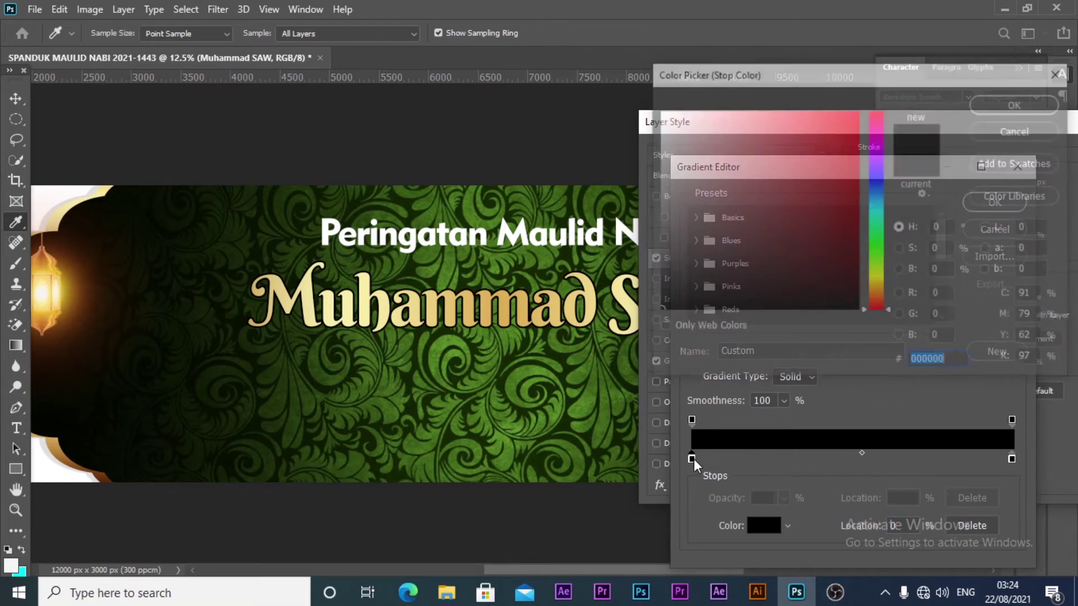
click(1060, 72)
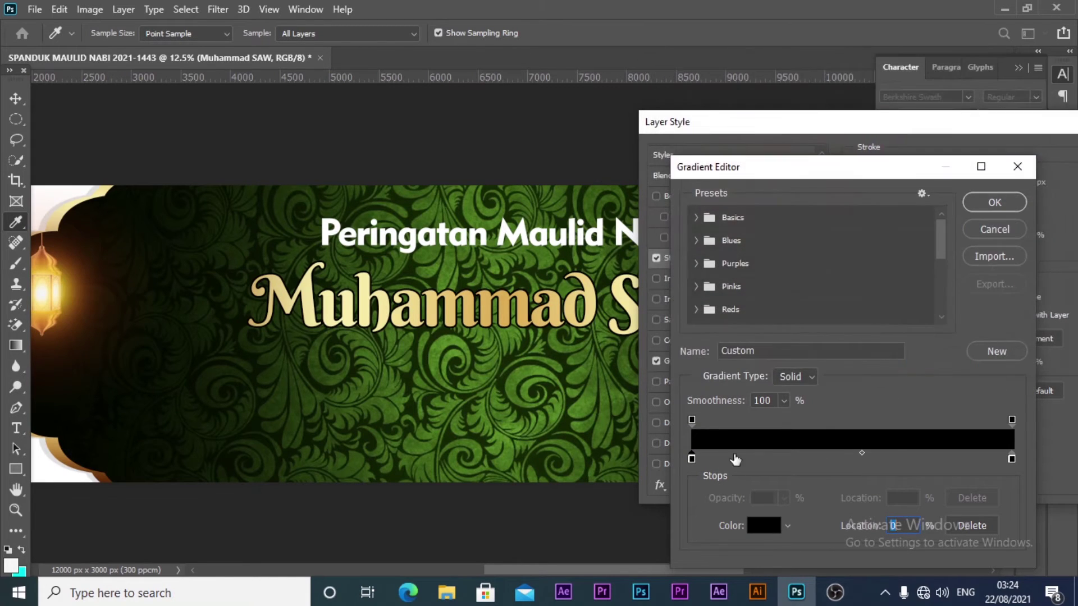
click(762, 530)
text(ffffff)
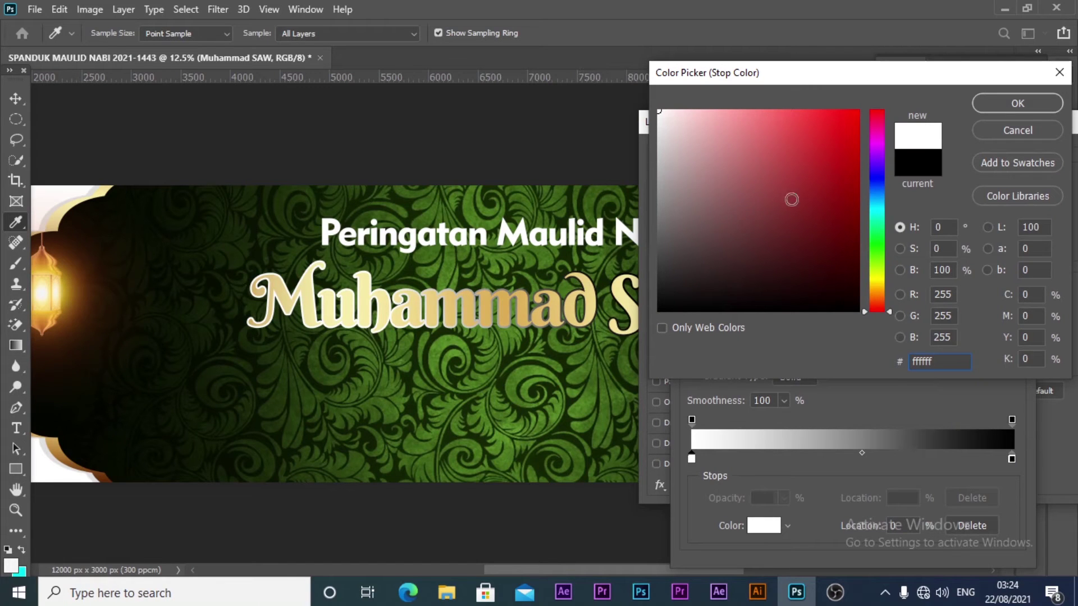
click(1009, 102)
double_click(1012, 460)
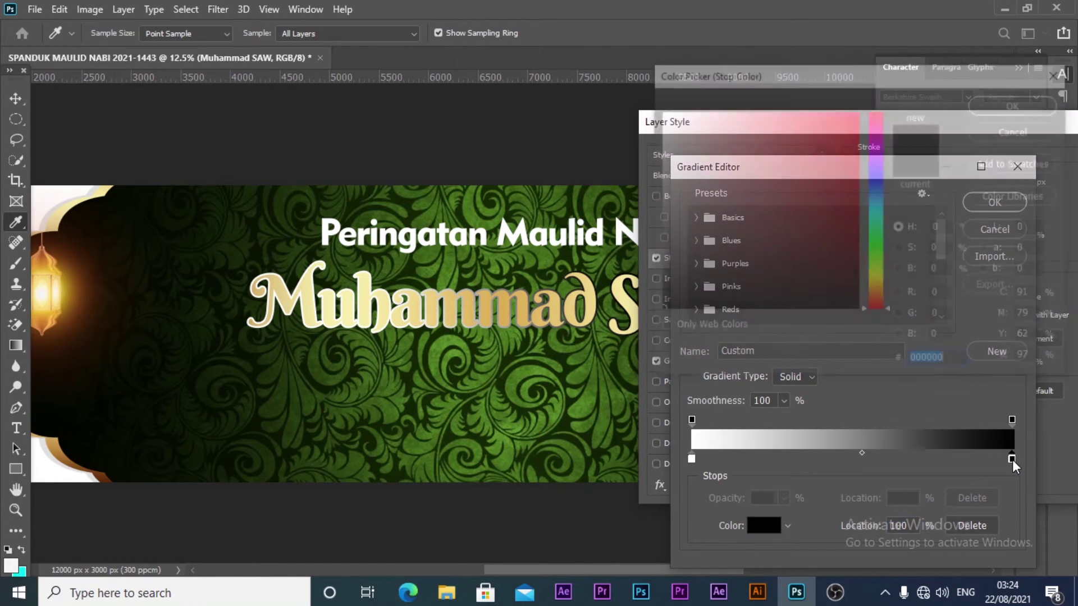
click(1059, 73)
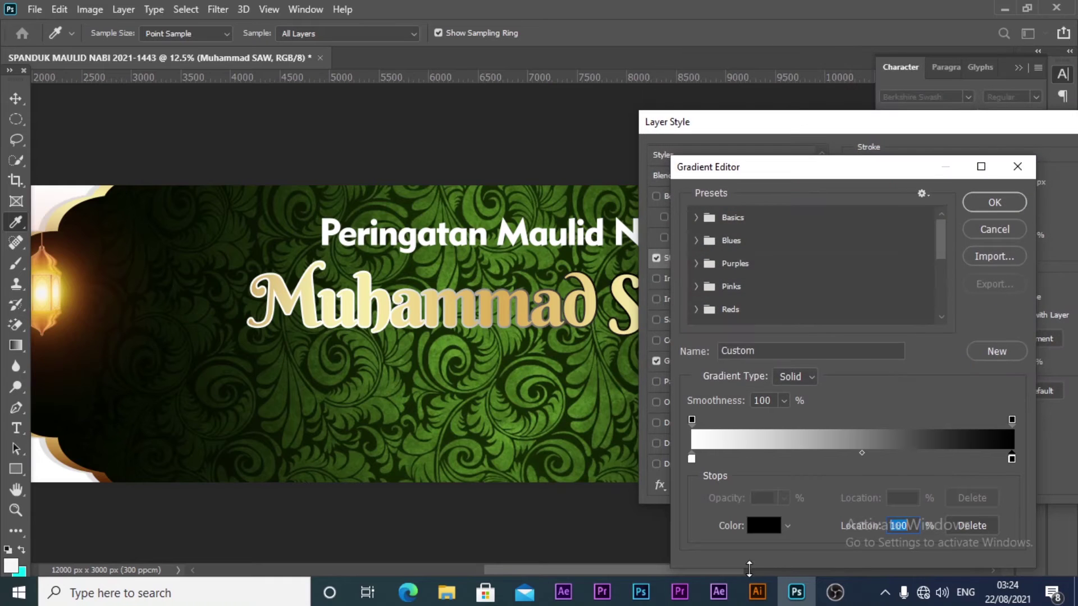
click(758, 526)
text(ffffff)
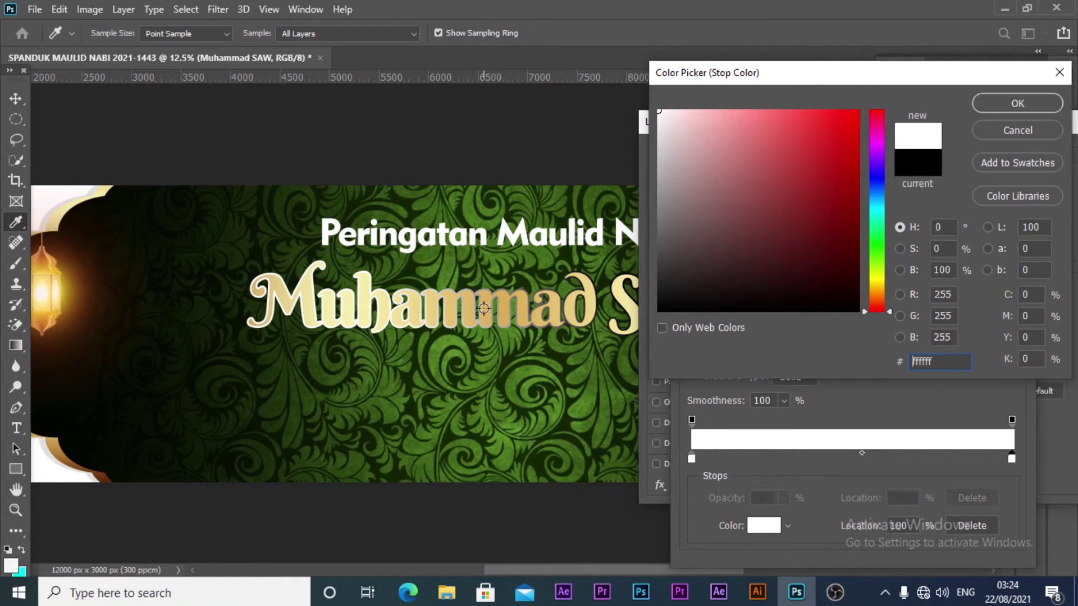
click(1020, 103)
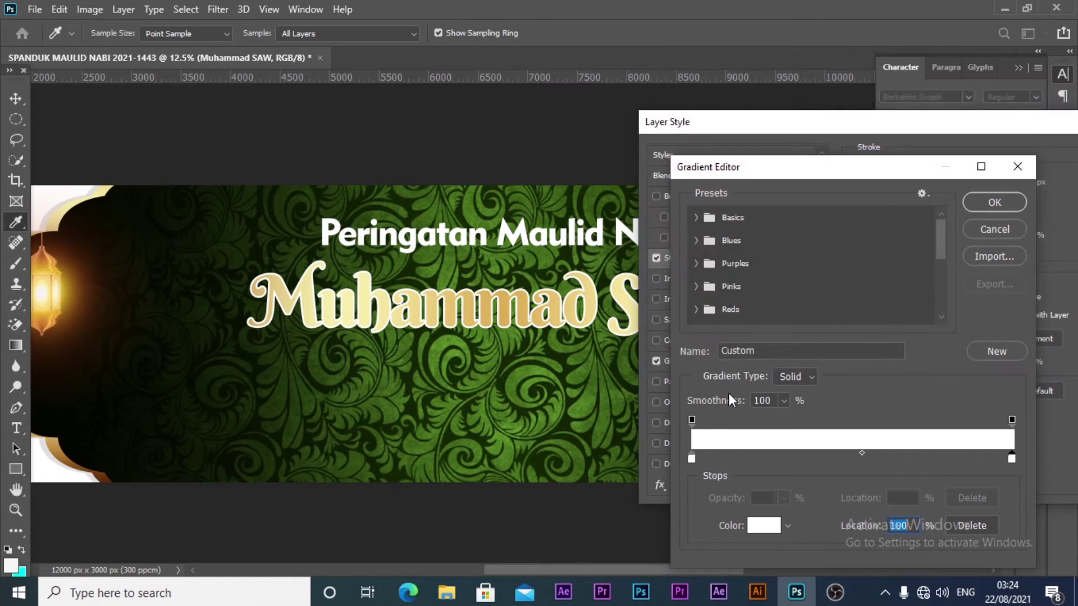
Move the left stop to 22% and colour it dark gold 82620d
drag(690, 460, 762, 460)
click(771, 525)
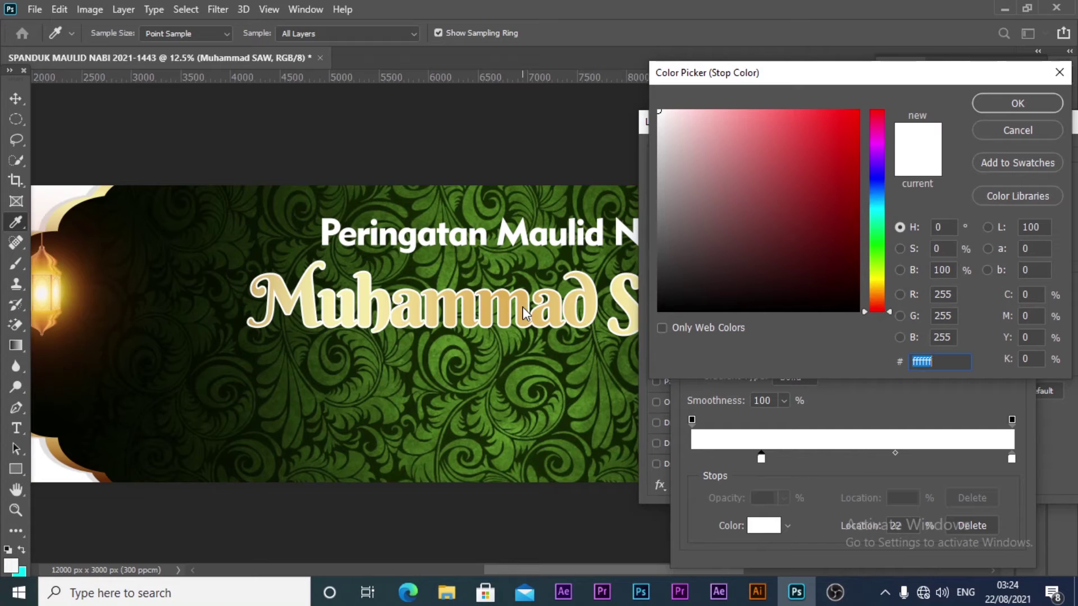
click(662, 327)
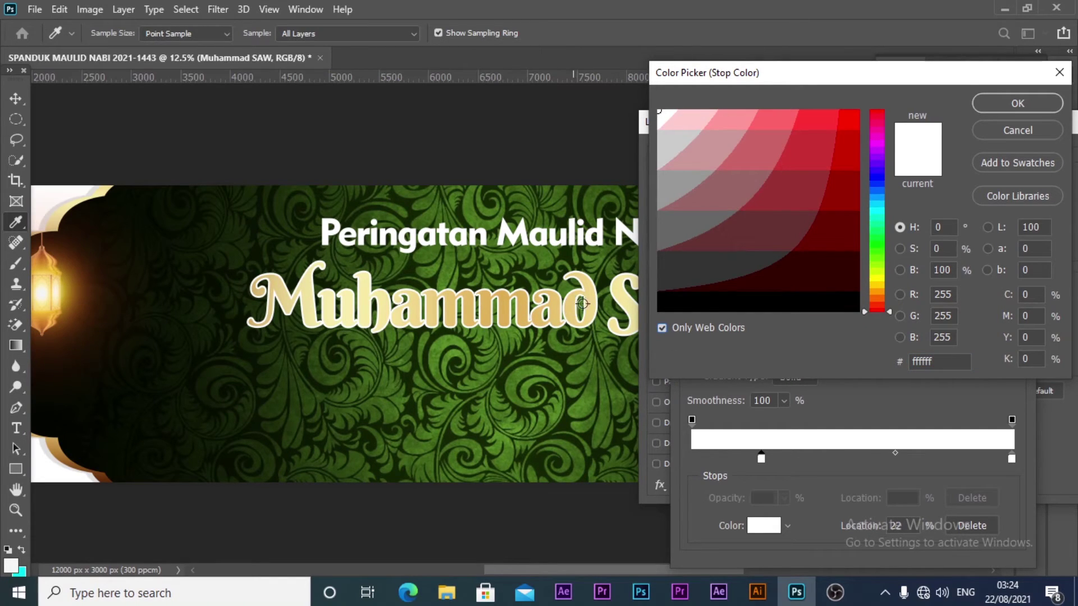
click(662, 328)
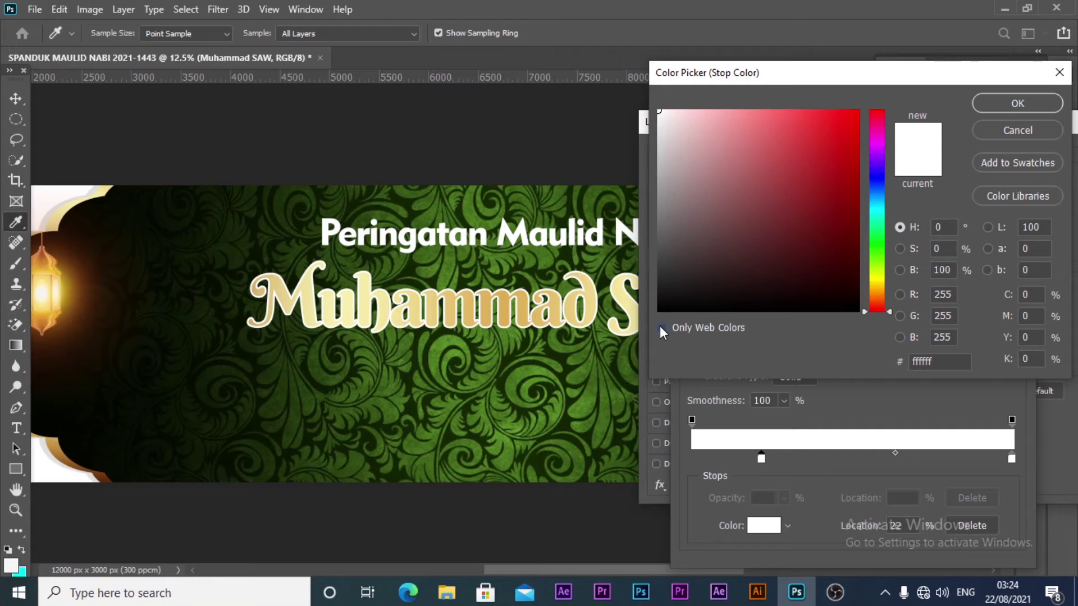
click(877, 251)
click(877, 301)
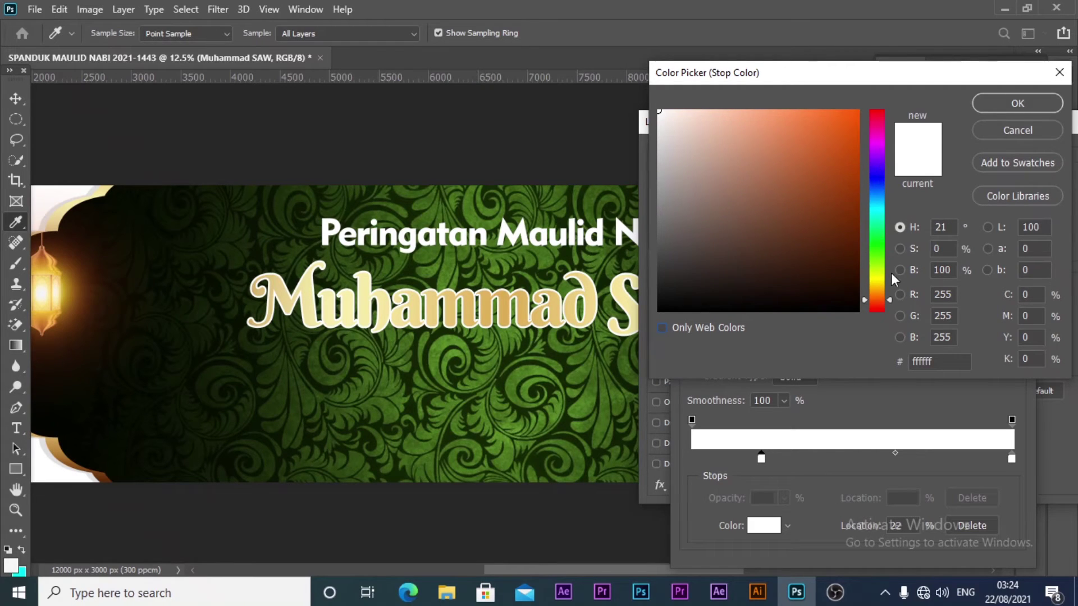
click(880, 288)
drag(787, 268, 842, 123)
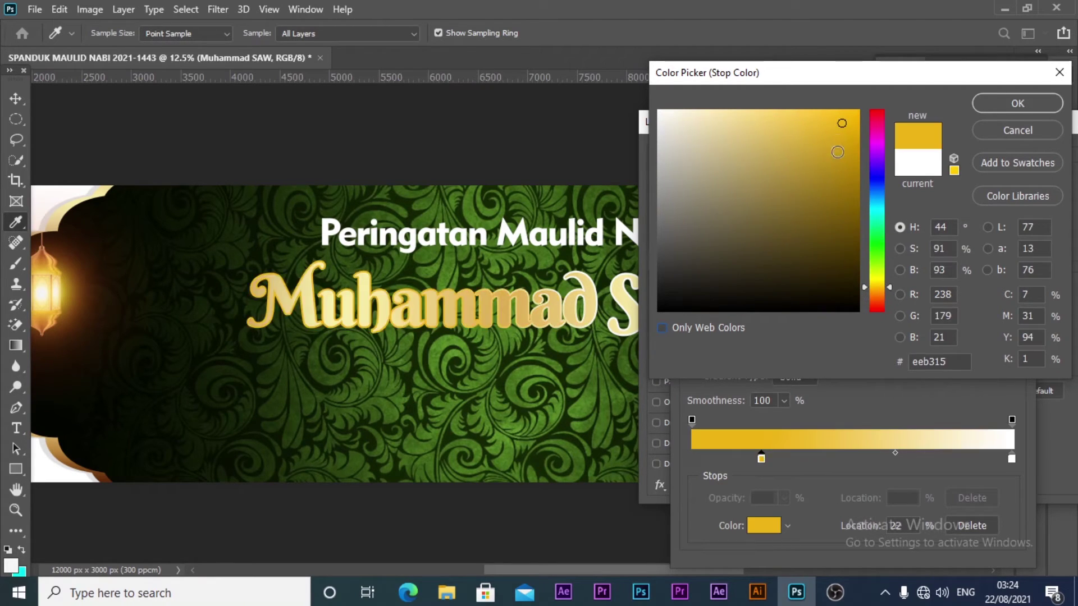
click(840, 209)
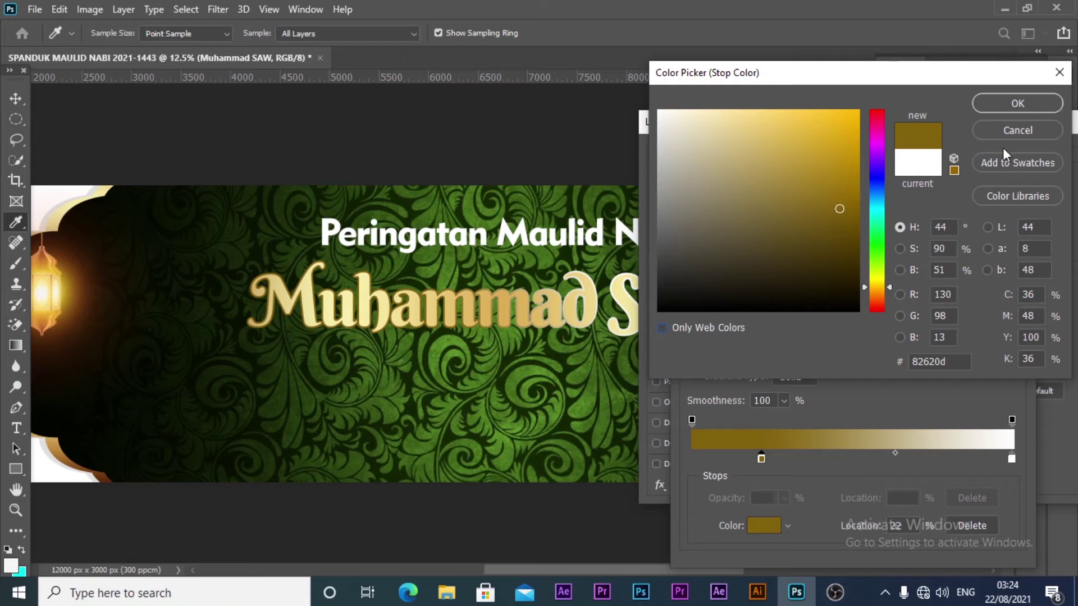
click(1019, 103)
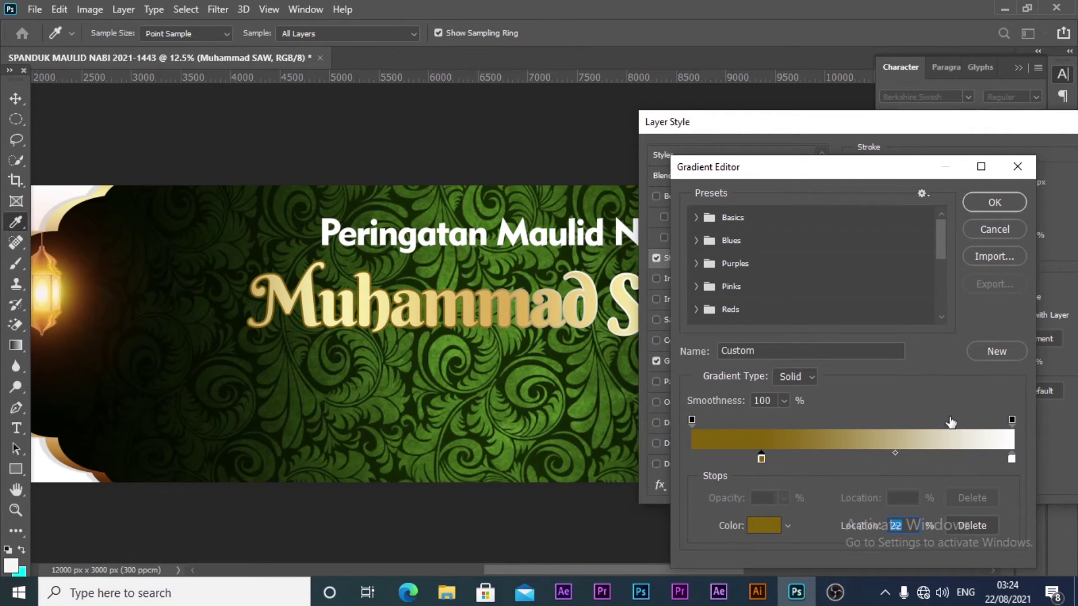
Set the left gradient stop to pale gold f1e09e sampled from the banner frame
click(501, 304)
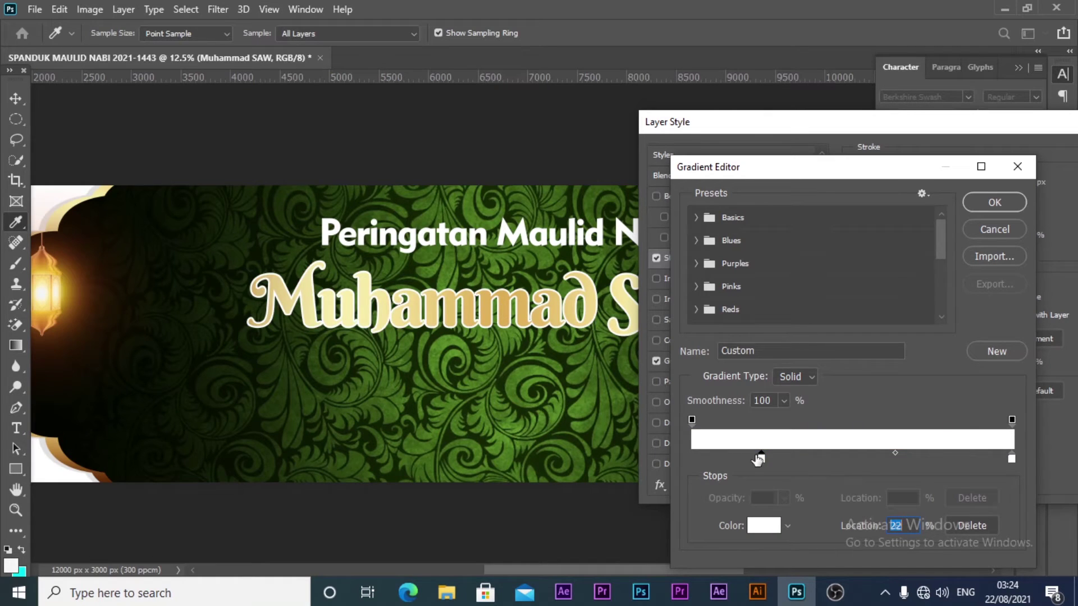
click(762, 448)
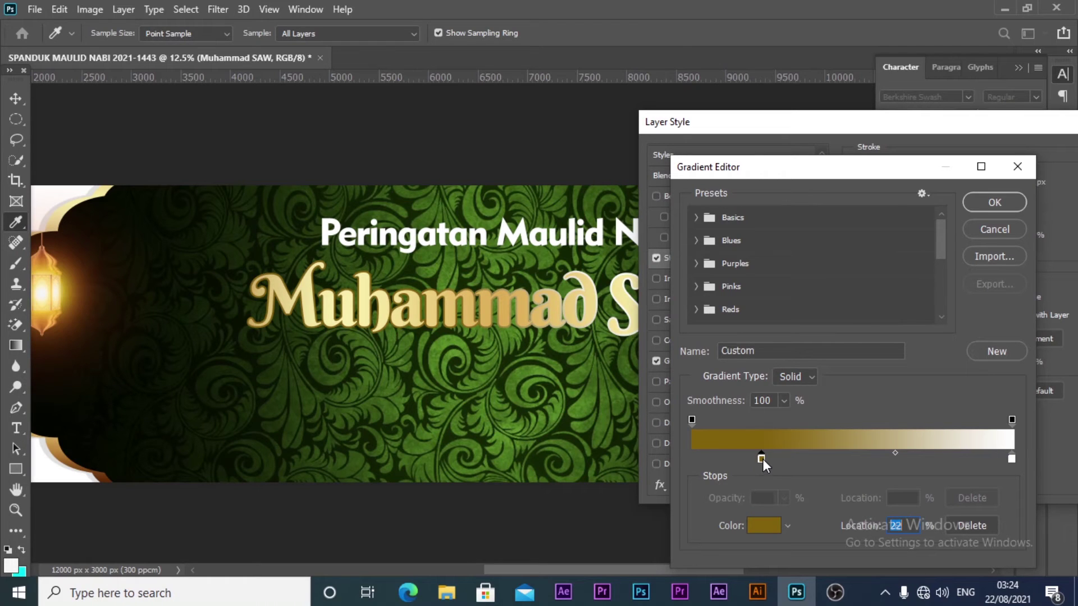
click(777, 533)
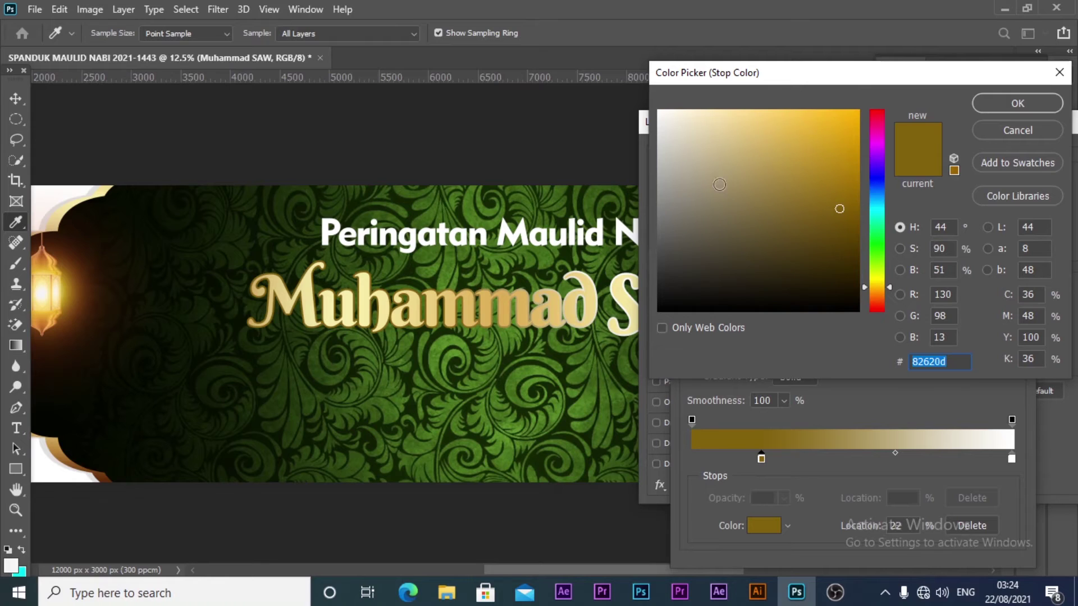
click(834, 161)
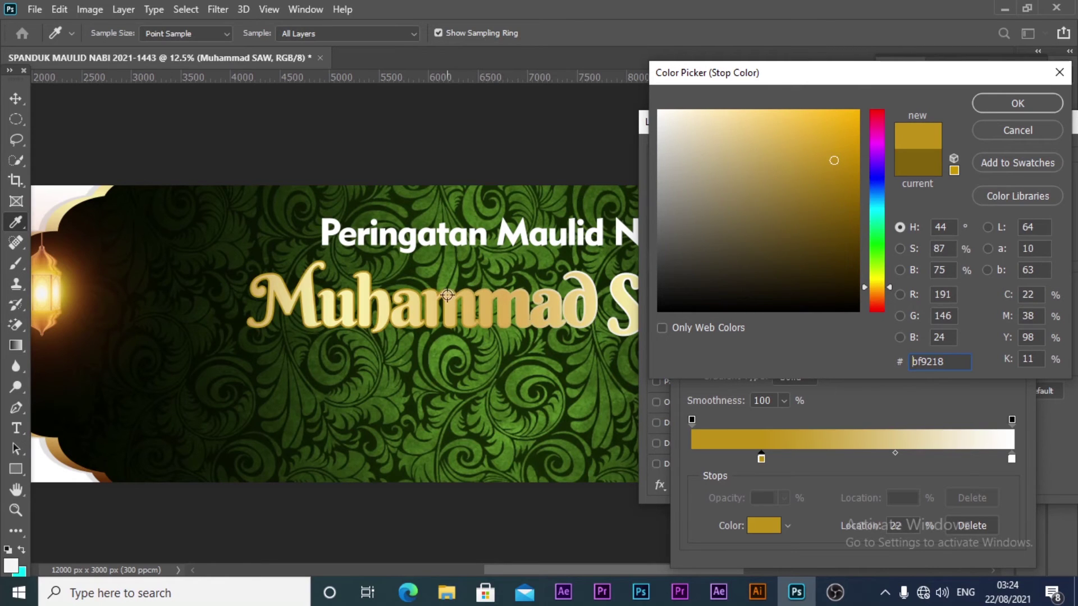
text(ffffff)
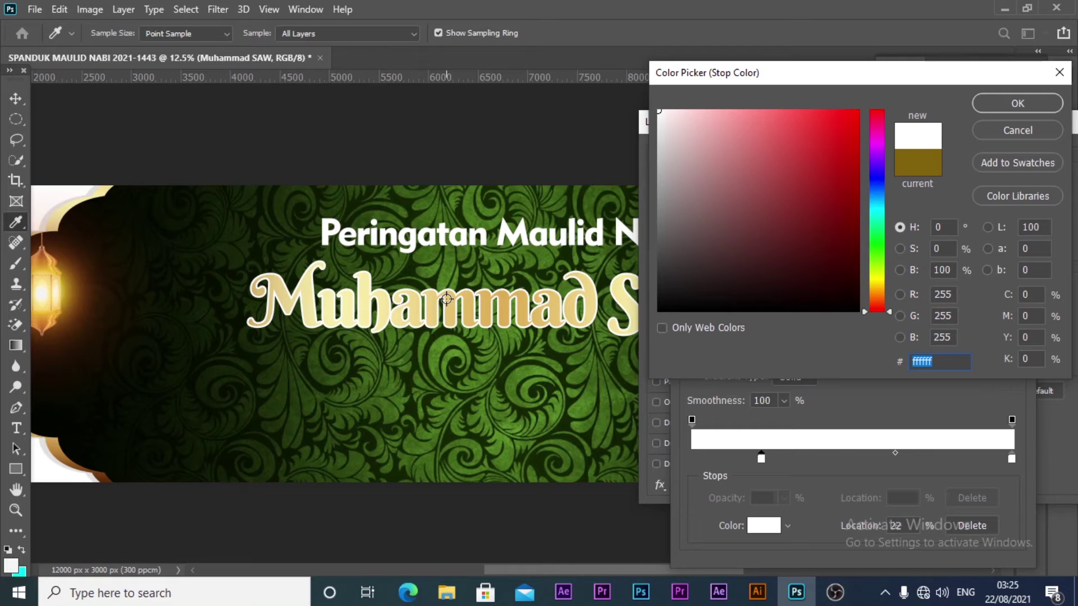
click(56, 454)
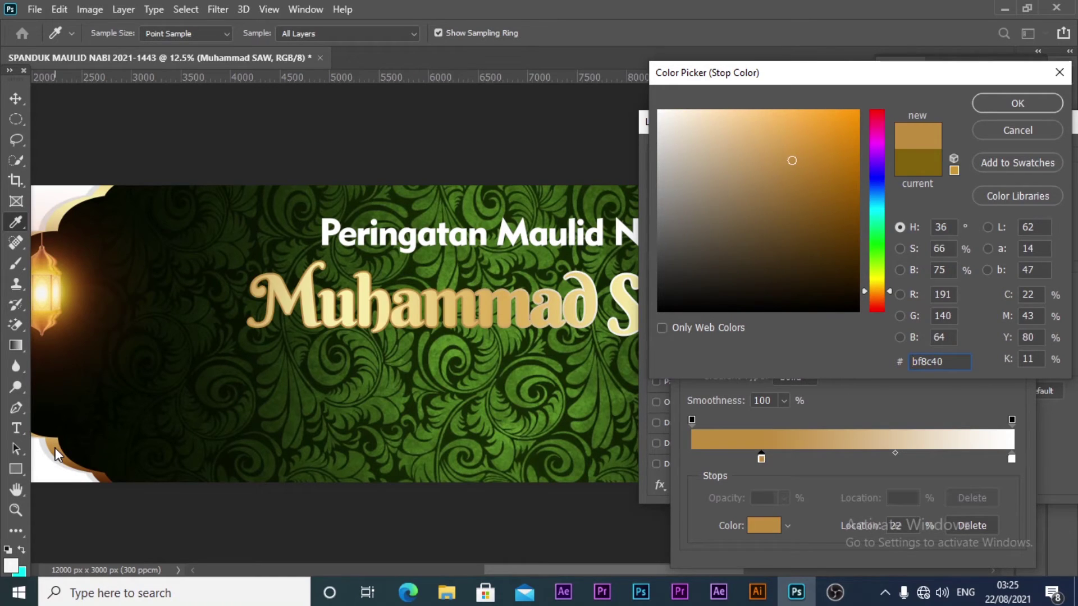
click(54, 449)
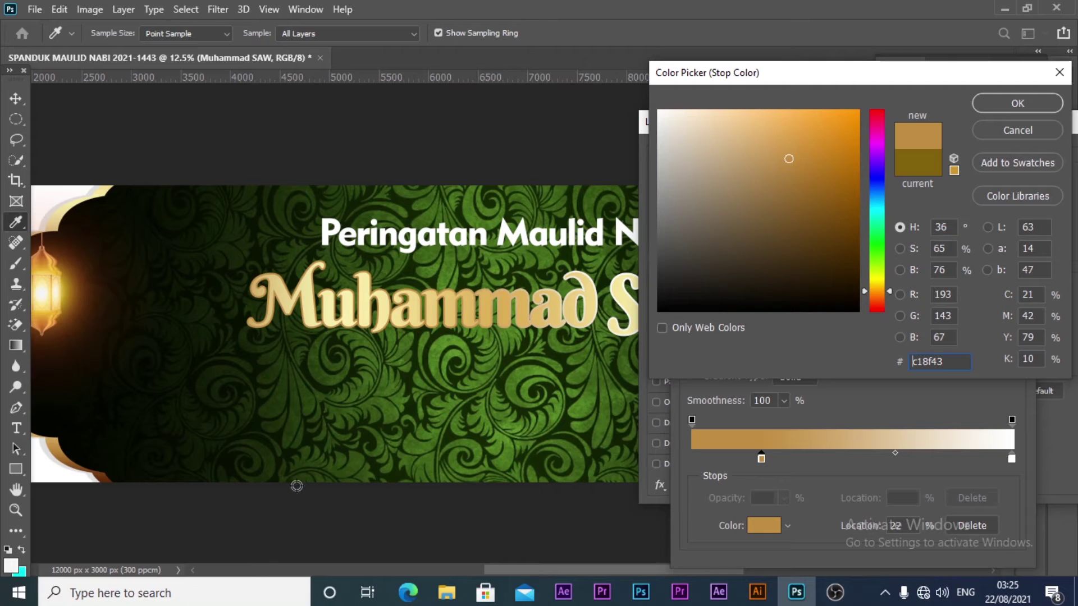
click(62, 211)
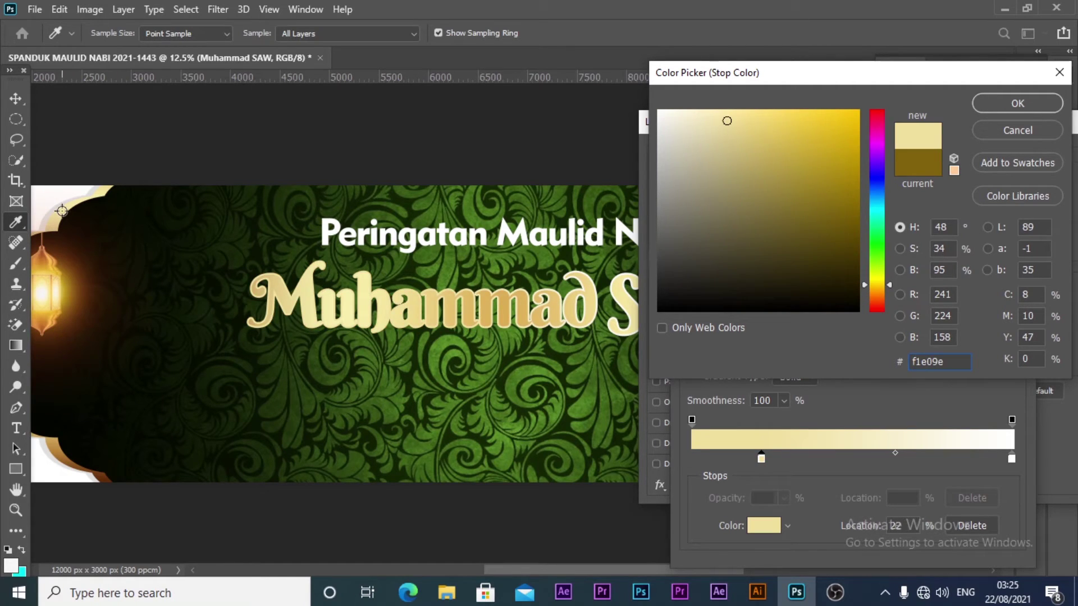
click(1042, 108)
Set the right stop to deeper gold bd893e from the frame and accept the gradient
double_click(1012, 459)
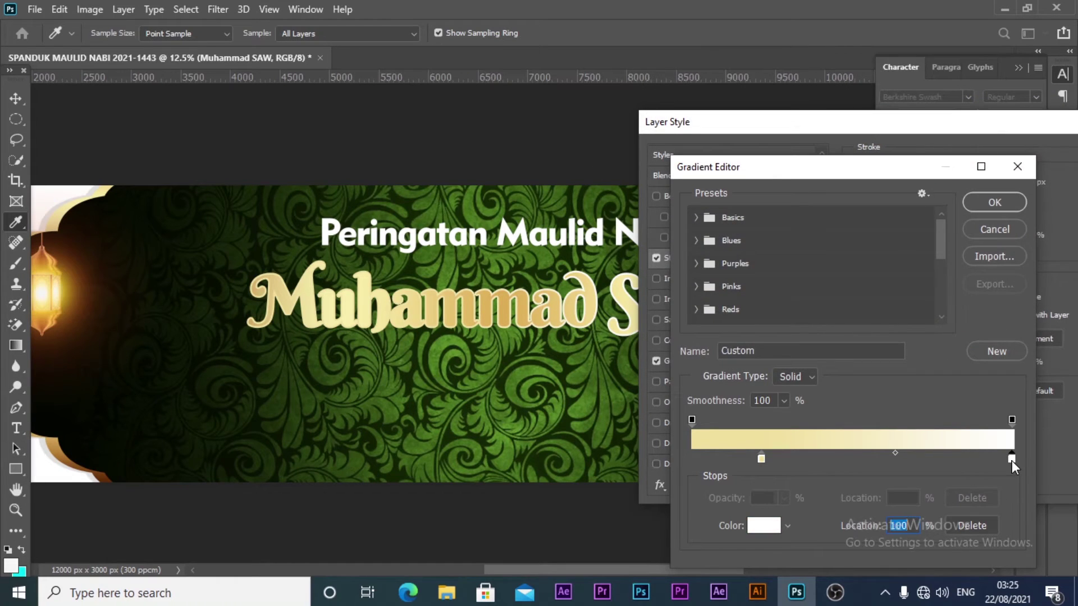
click(57, 450)
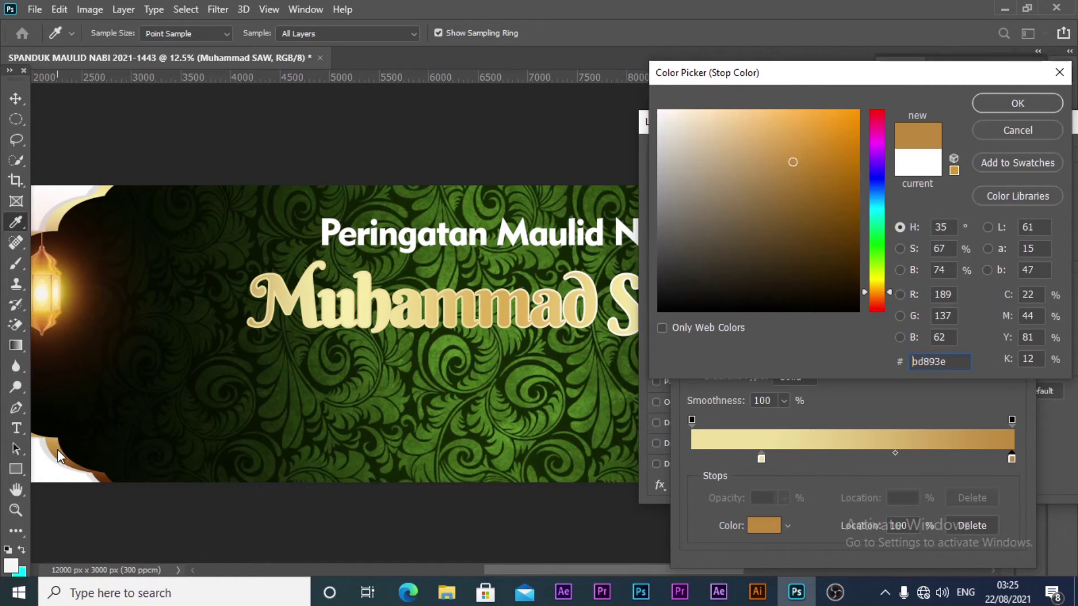
click(1016, 105)
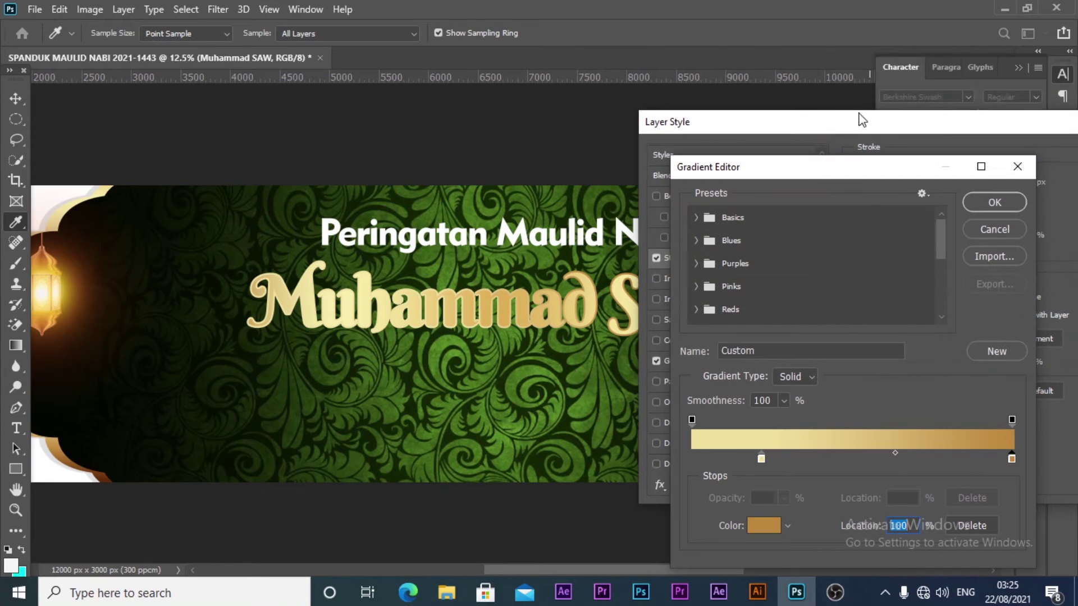
click(994, 202)
Enable a Drop Shadow on 'Muhammad SAW' coloured bright gold #f4c417
drag(797, 126, 918, 114)
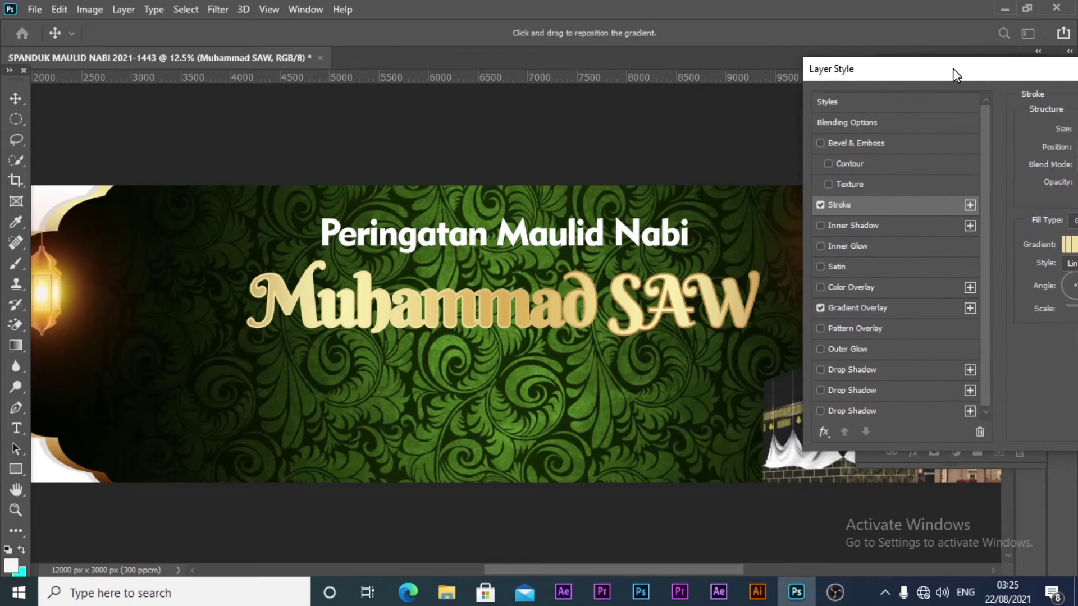
drag(918, 114, 625, 86)
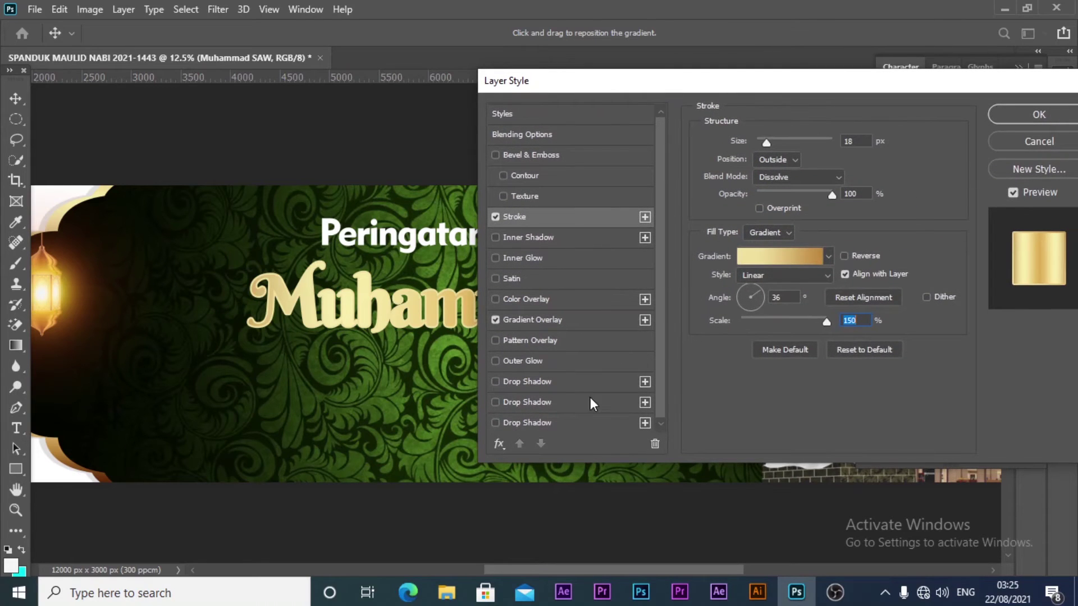
click(533, 381)
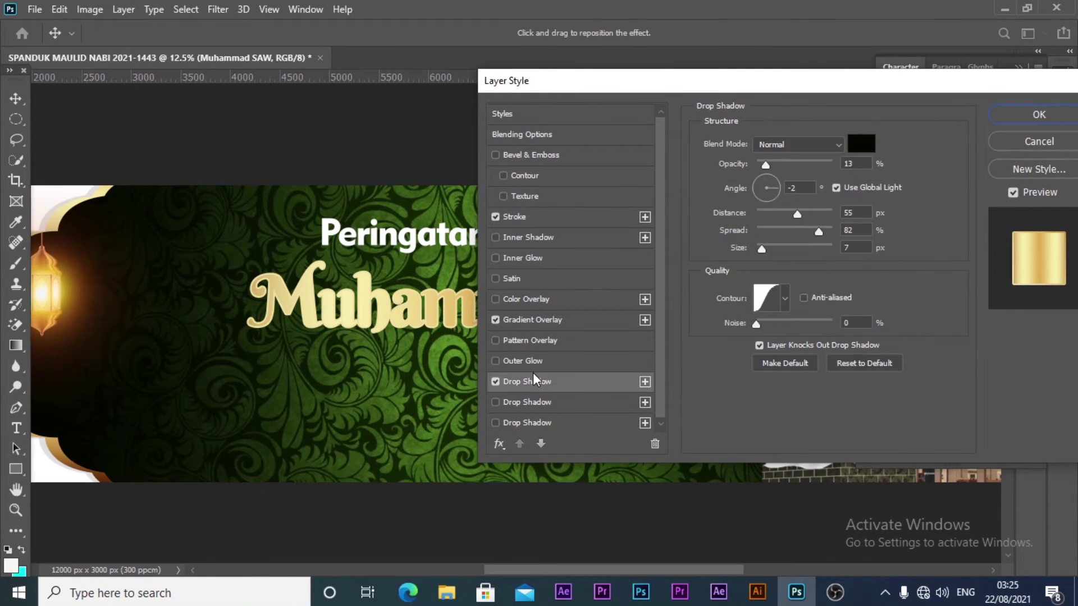
click(861, 143)
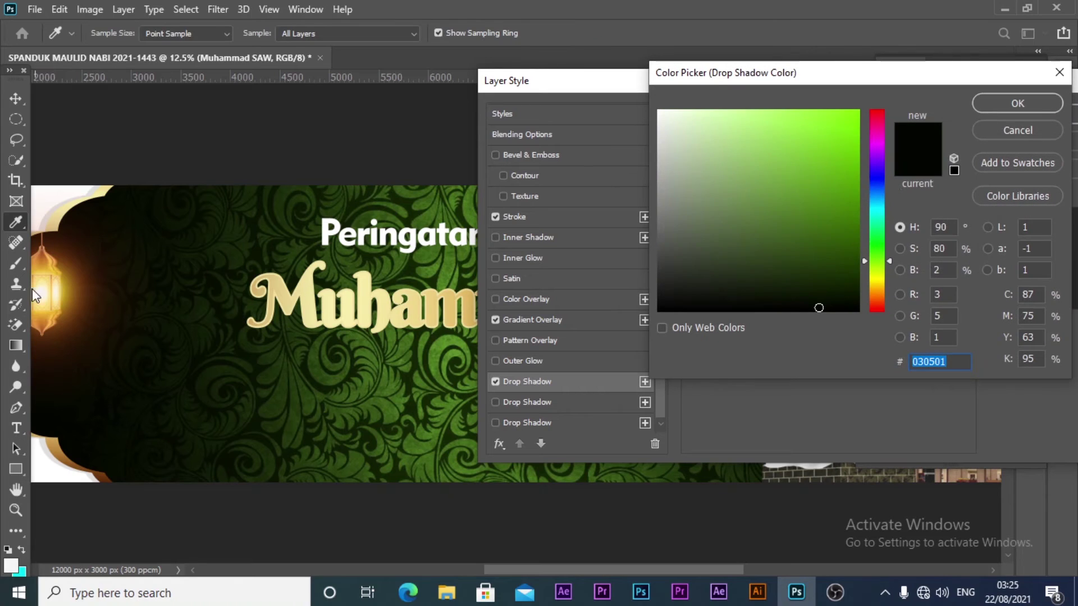
click(63, 288)
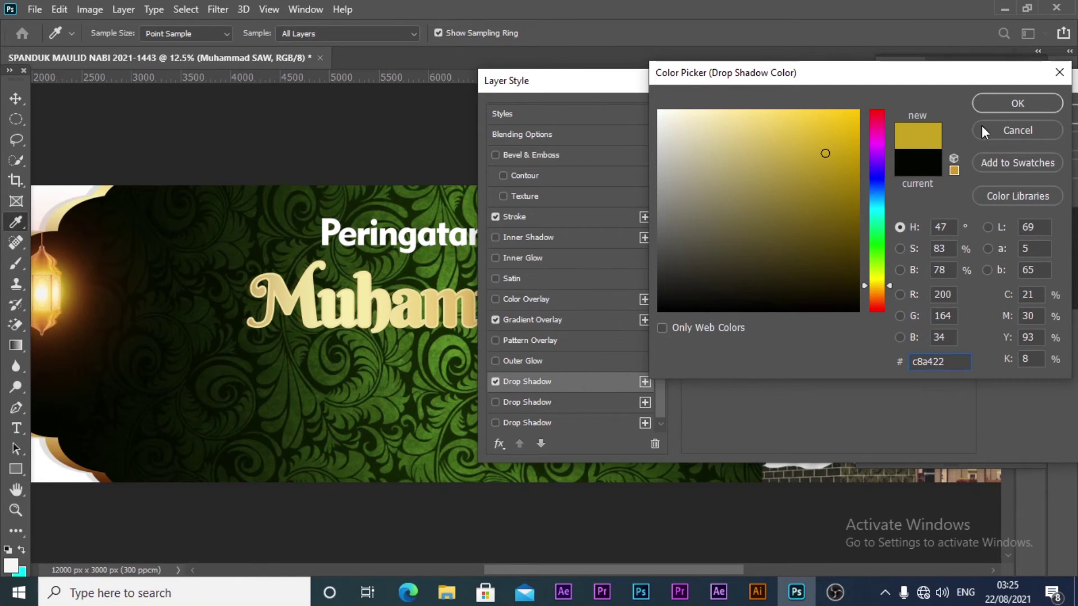
click(841, 119)
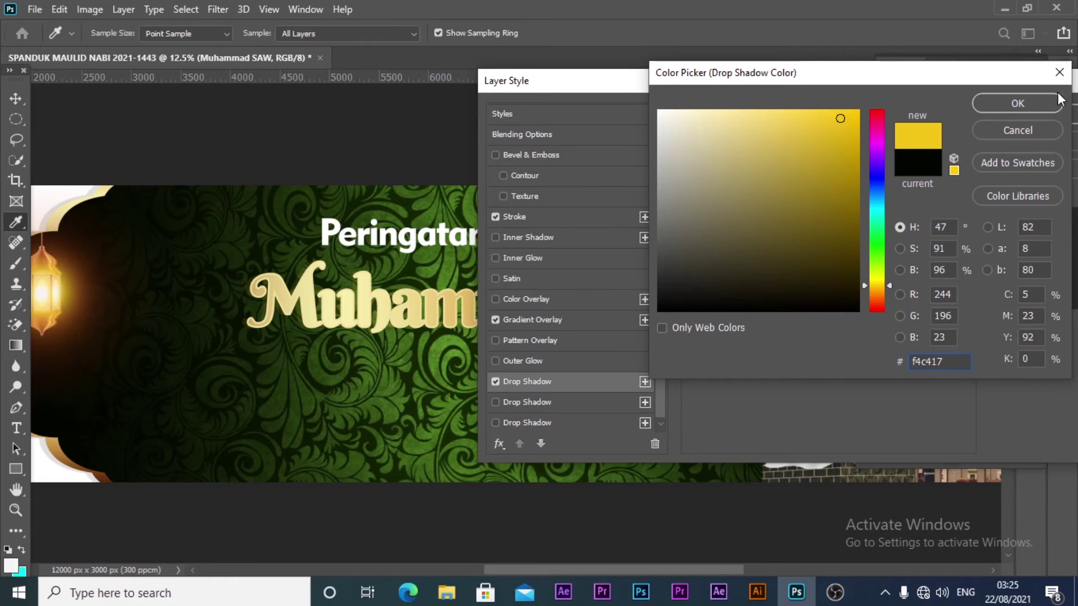
click(1032, 105)
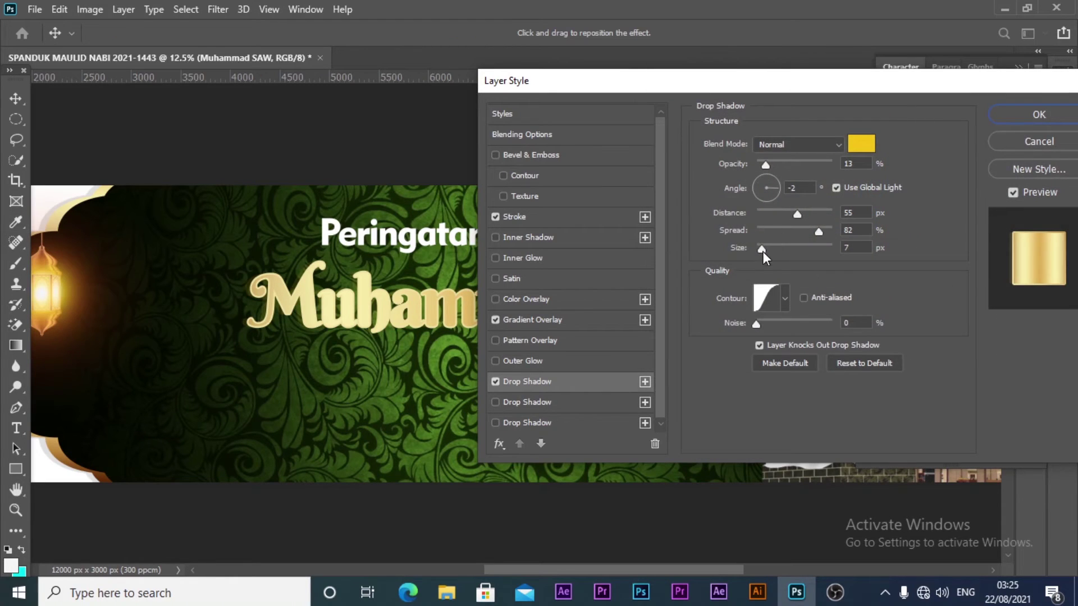
Set the title's drop shadow to angle 90°, distance 44 px, spread 82% and size 13 px
mouse_move(762, 249)
mouse_down()
mouse_move(773, 248)
mouse_move(754, 258)
mouse_up()
text(100)
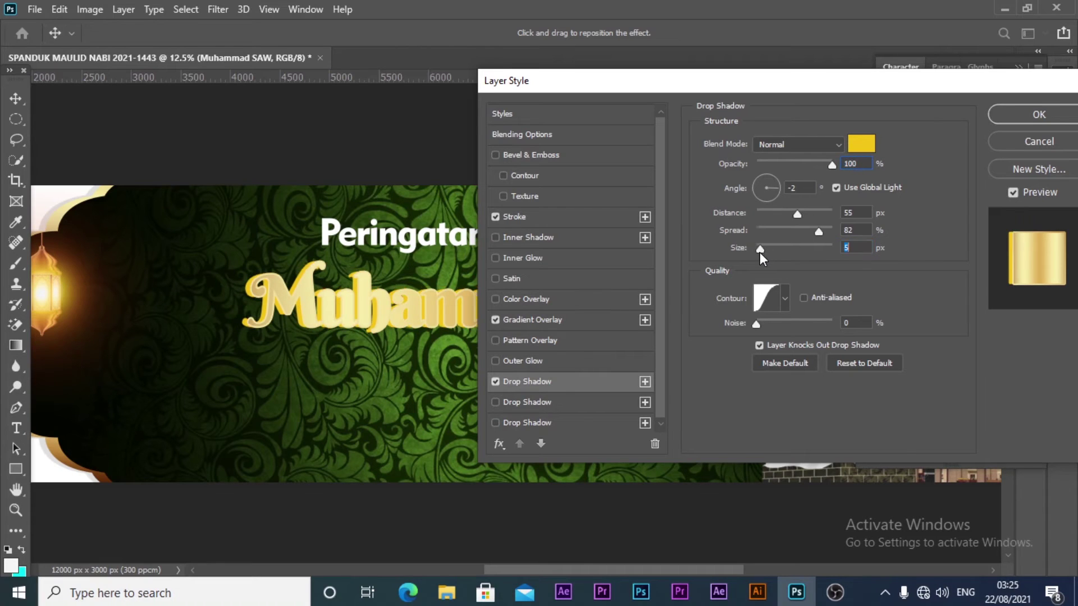
drag(797, 214, 778, 222)
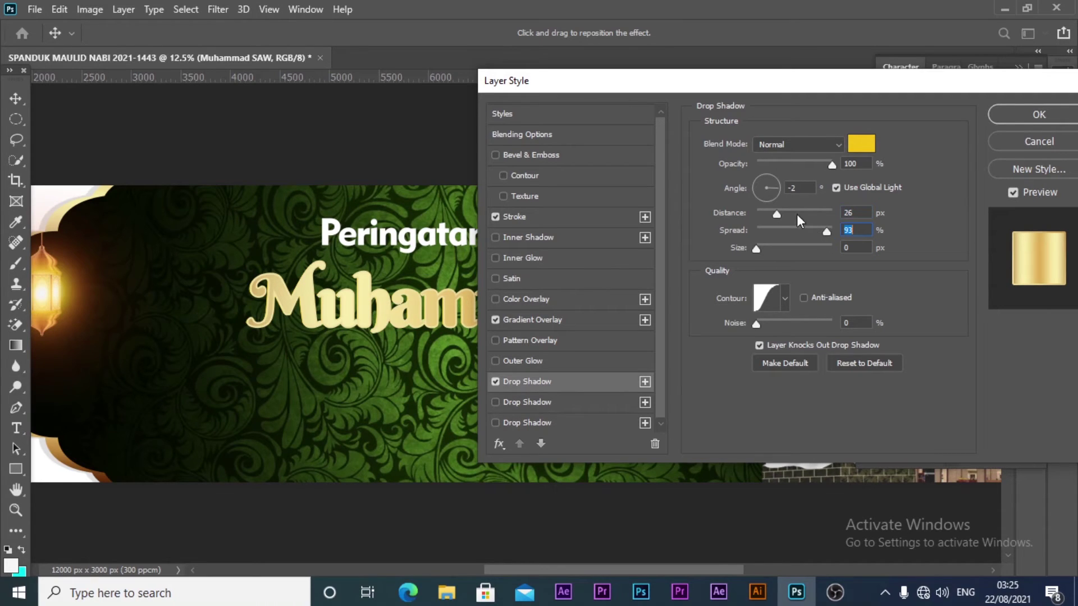
drag(776, 199, 772, 203)
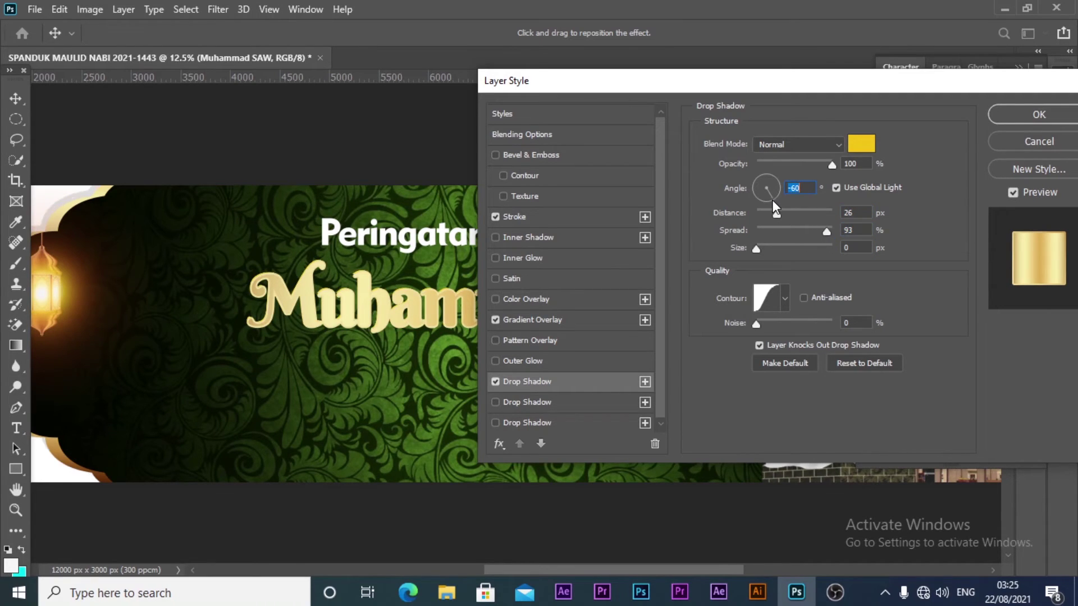
key(Tab)
key(Tab)
text(82)
mouse_move(777, 214)
mouse_down()
mouse_move(822, 210)
mouse_move(719, 226)
mouse_up()
drag(359, 281, 359, 284)
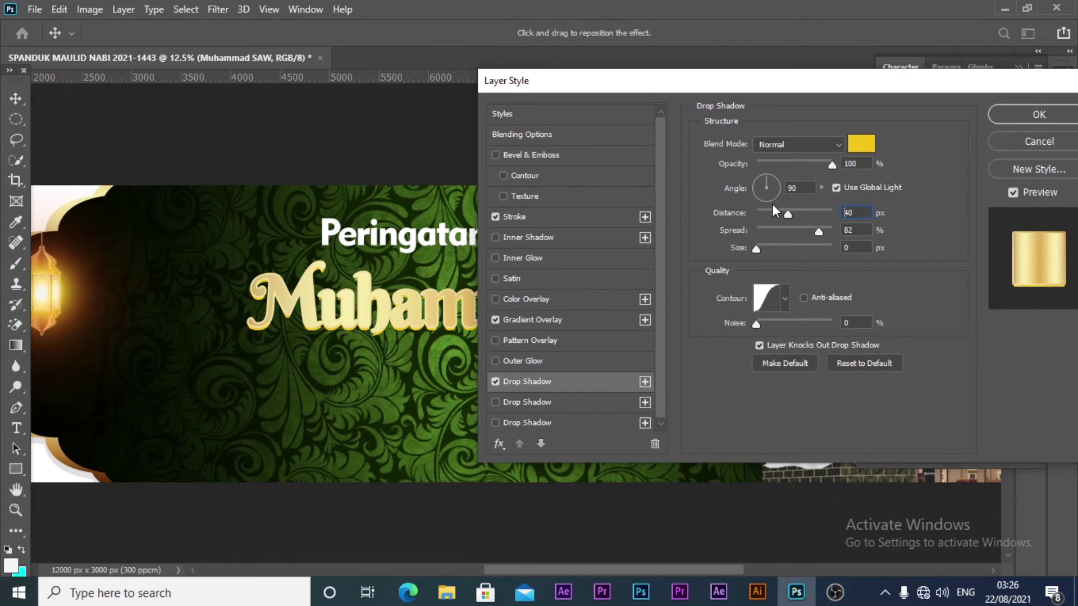
drag(789, 214, 793, 217)
drag(756, 249, 765, 245)
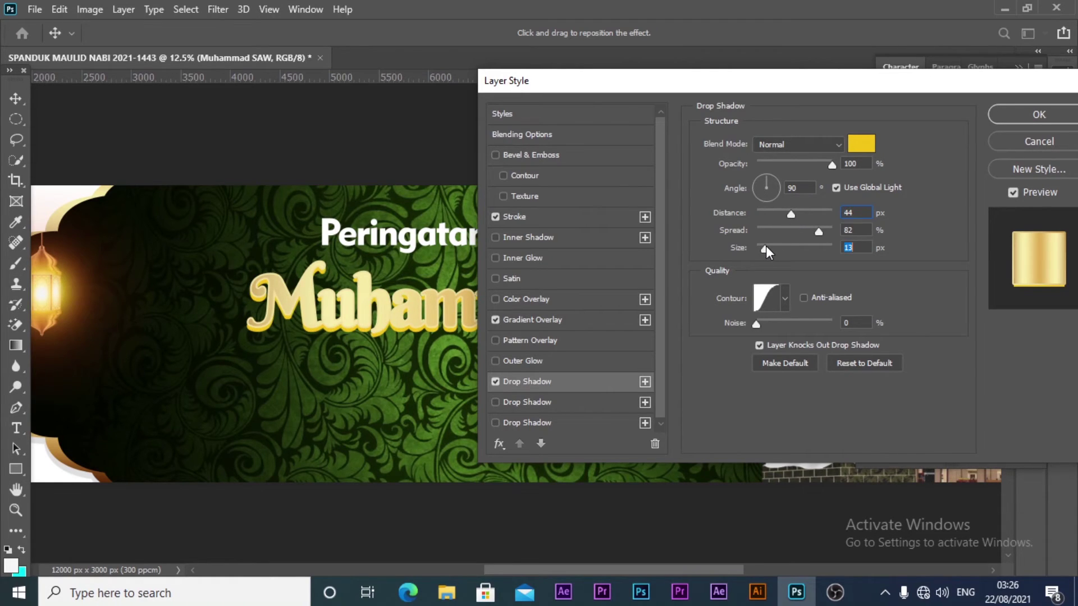
drag(723, 87, 779, 76)
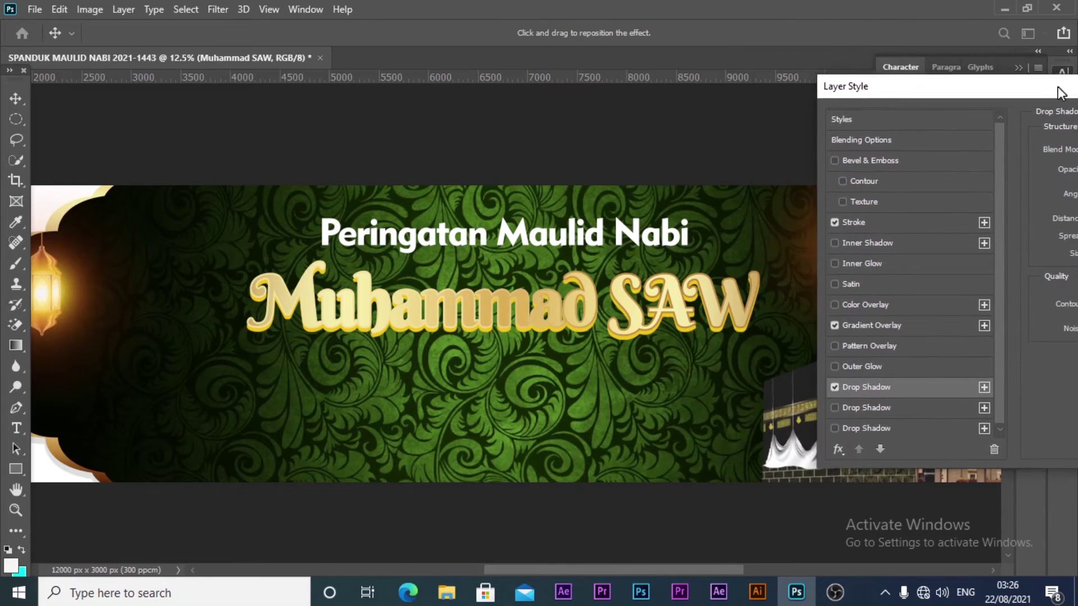
Sample gold from the banner frame as the title's drop shadow colour
click(921, 133)
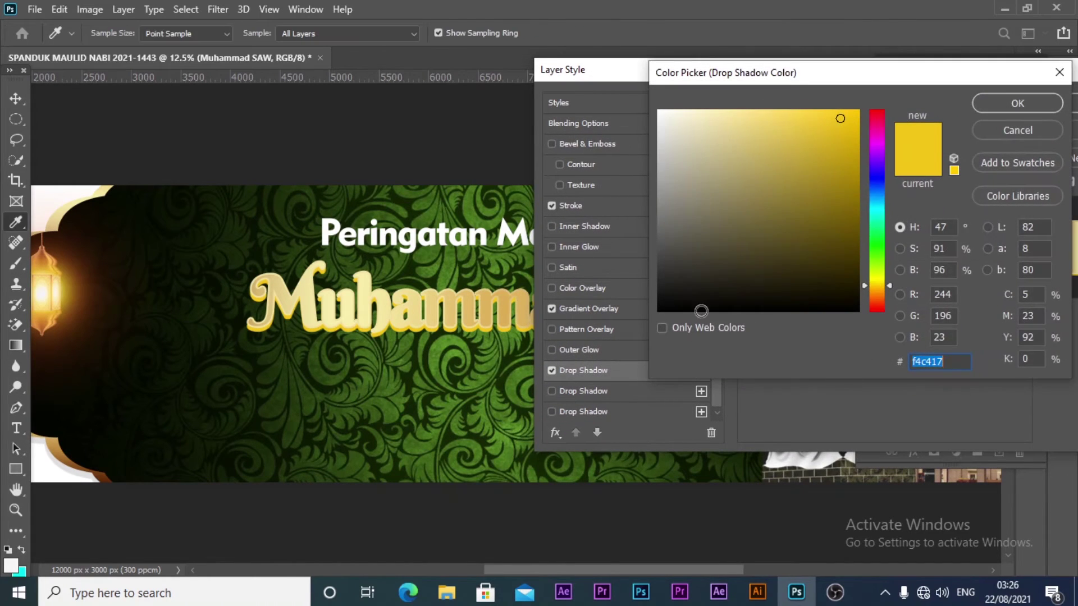
click(855, 202)
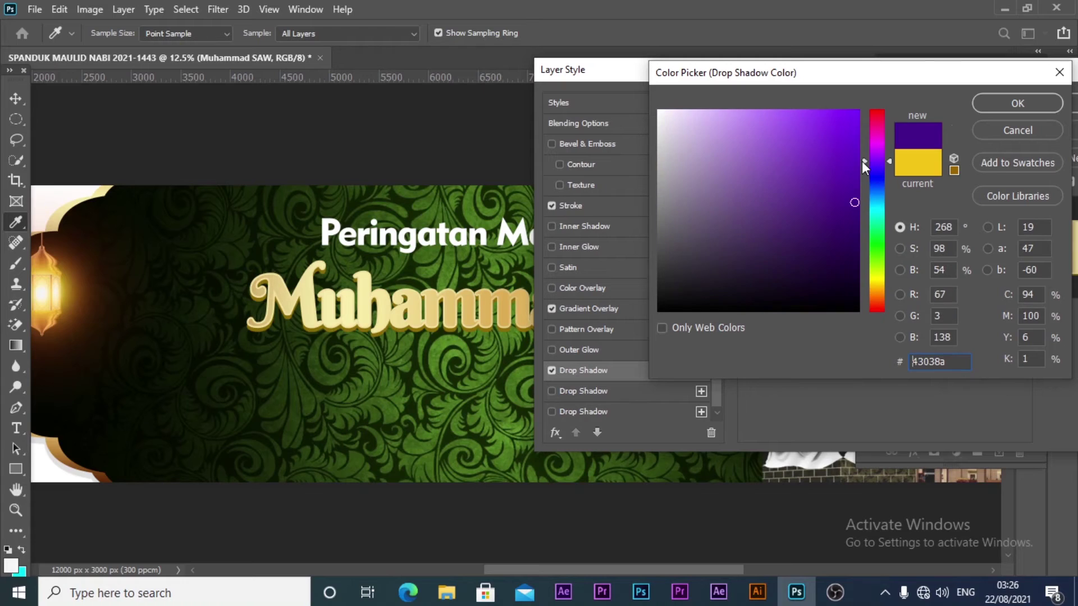
click(863, 161)
click(877, 281)
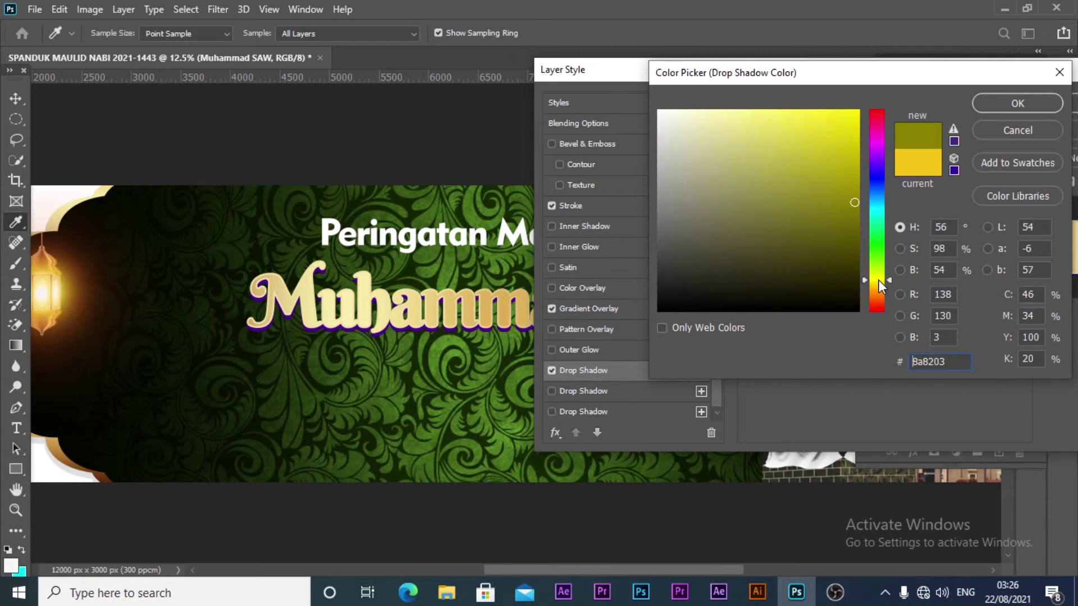
click(490, 310)
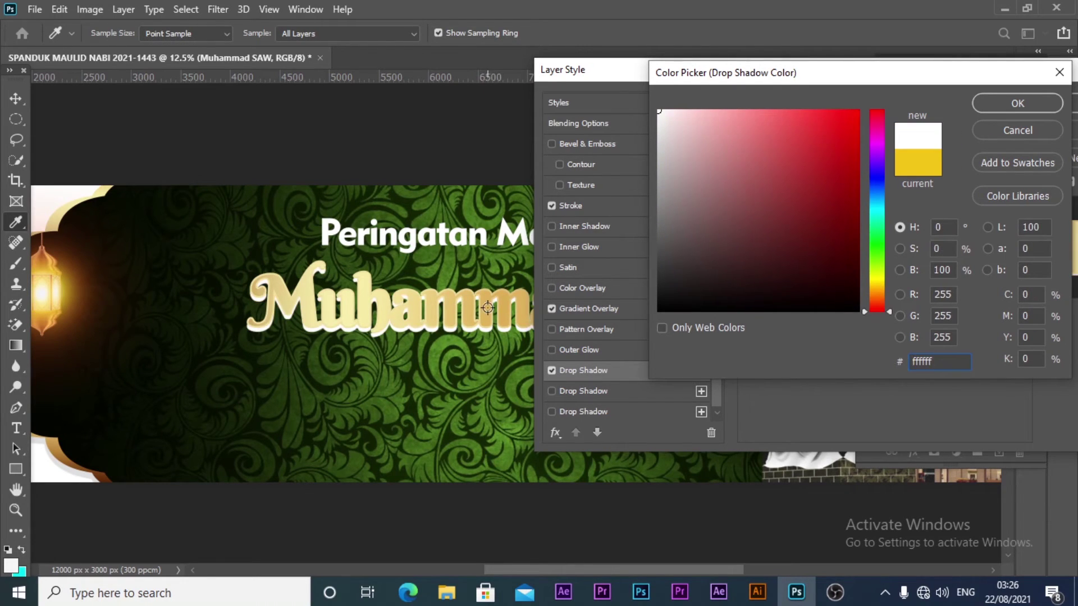
click(50, 444)
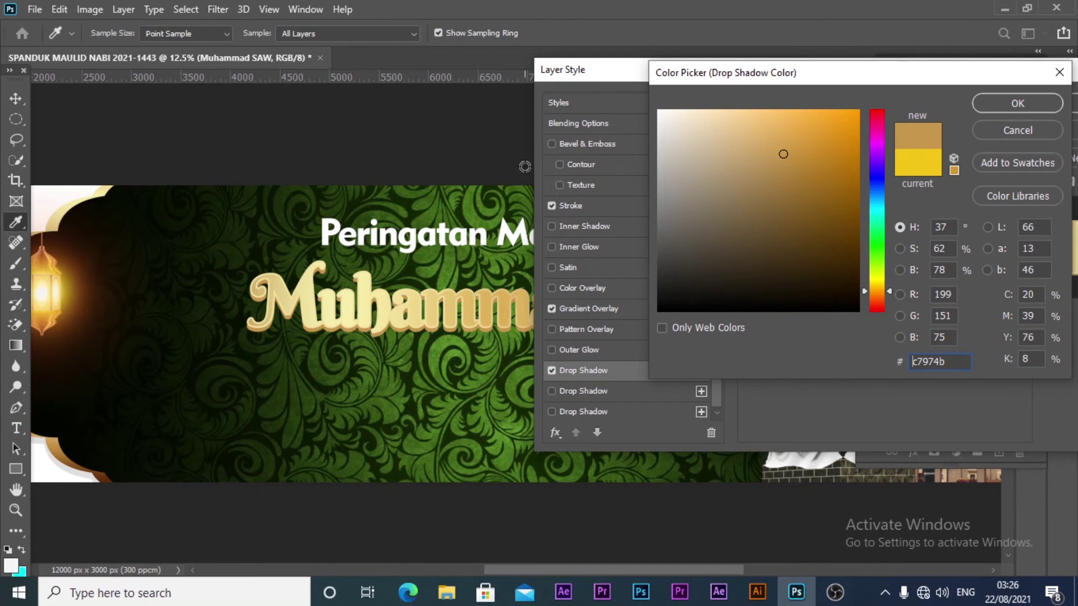
click(996, 101)
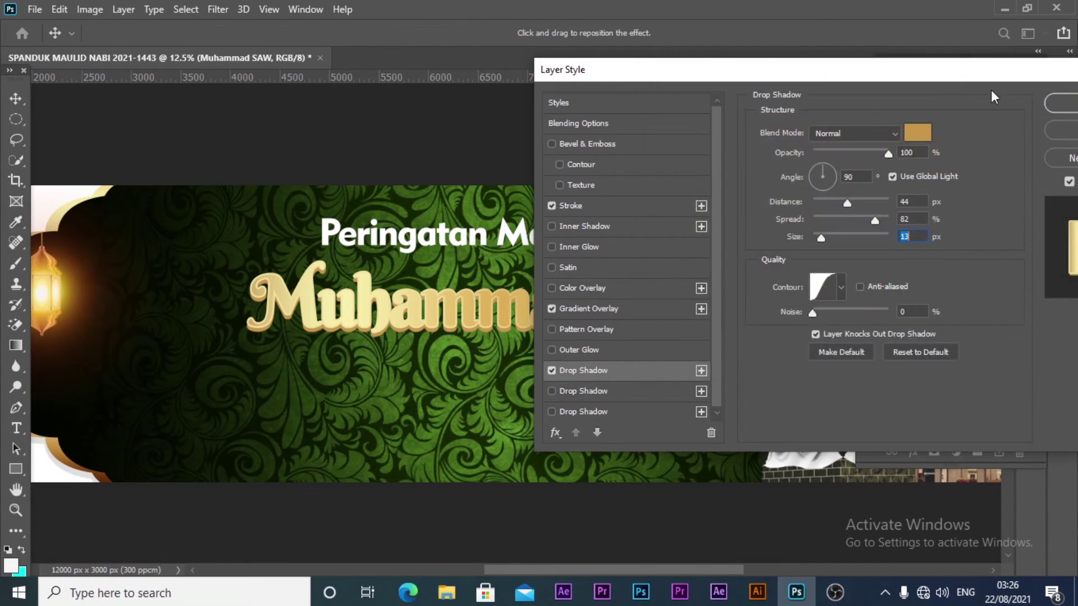
mouse_move(992, 79)
mouse_down()
mouse_move(581, 223)
mouse_move(934, 57)
mouse_up()
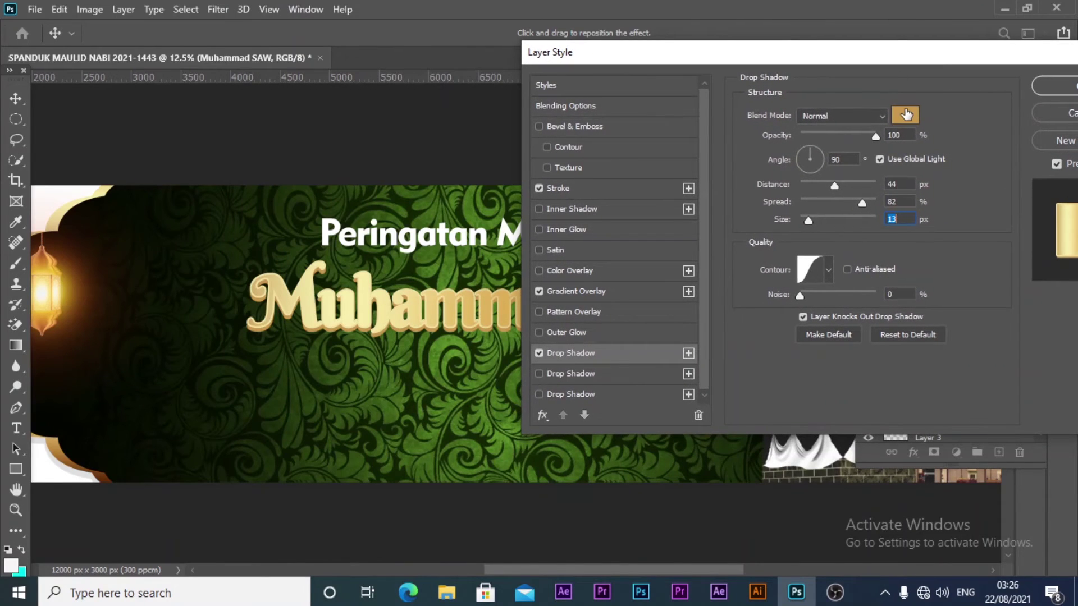
Resample and brighten the shadow gold to #d0a558, then apply the layer style
click(906, 115)
click(52, 439)
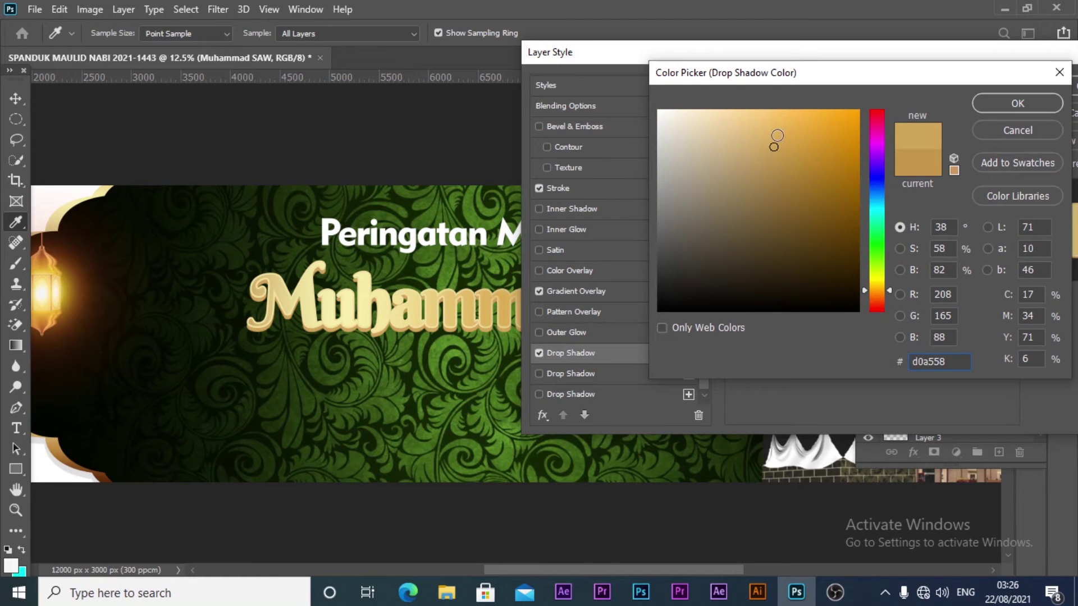
click(779, 130)
click(1014, 108)
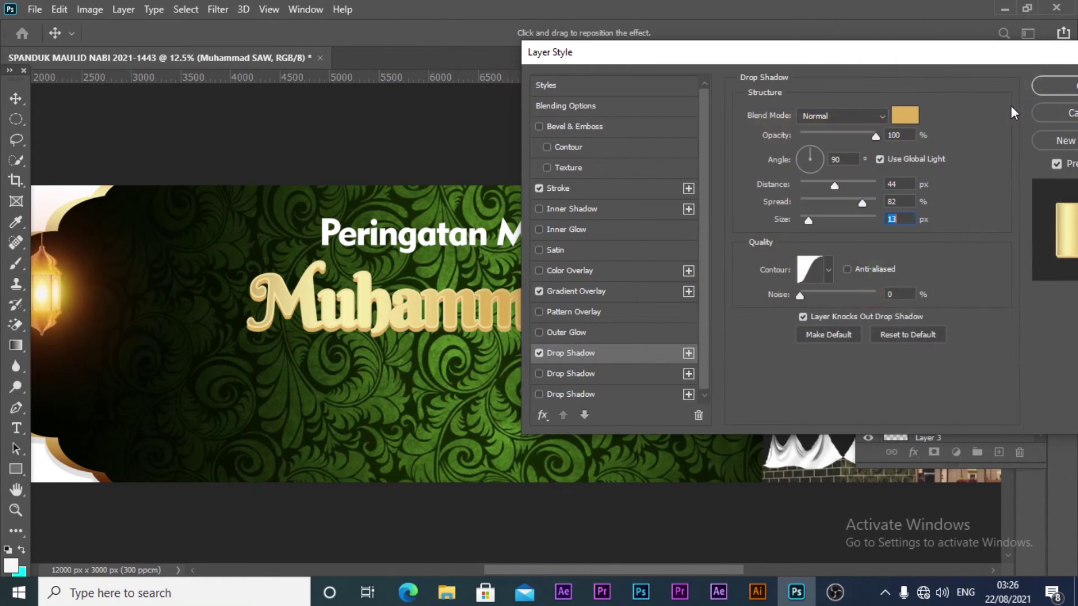
click(928, 86)
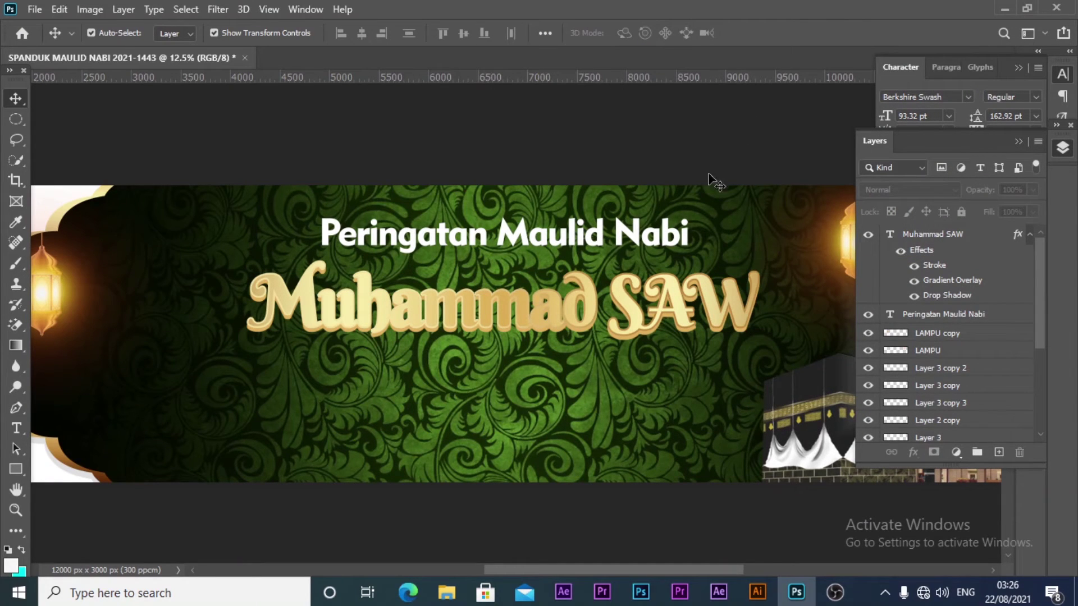
Select the Muhammad SAW layer and start Free Transform on it
click(556, 305)
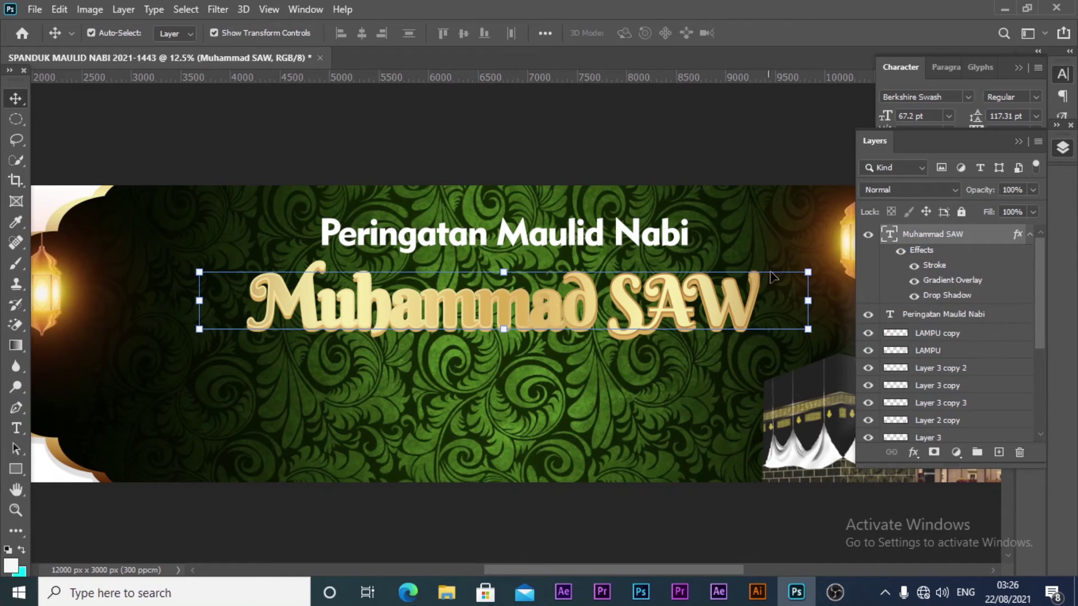
click(805, 272)
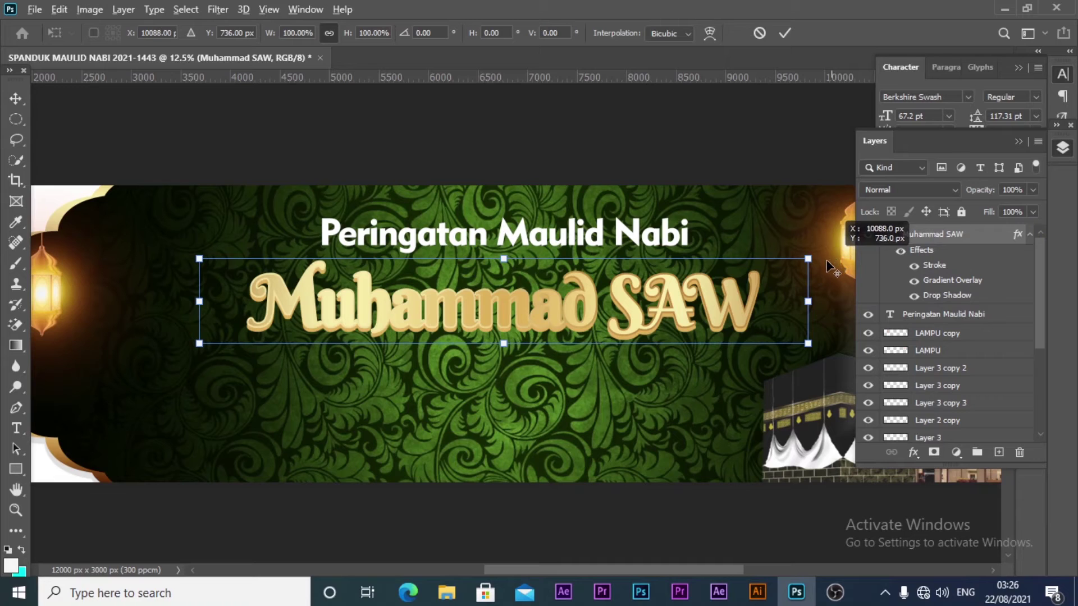
Scale the Muhammad SAW title to 118.52% and recentre it under the Peringatan Maulid Nabi heading
mouse_move(809, 257)
mouse_down()
mouse_move(731, 259)
mouse_move(834, 231)
mouse_move(804, 237)
mouse_up()
click(783, 33)
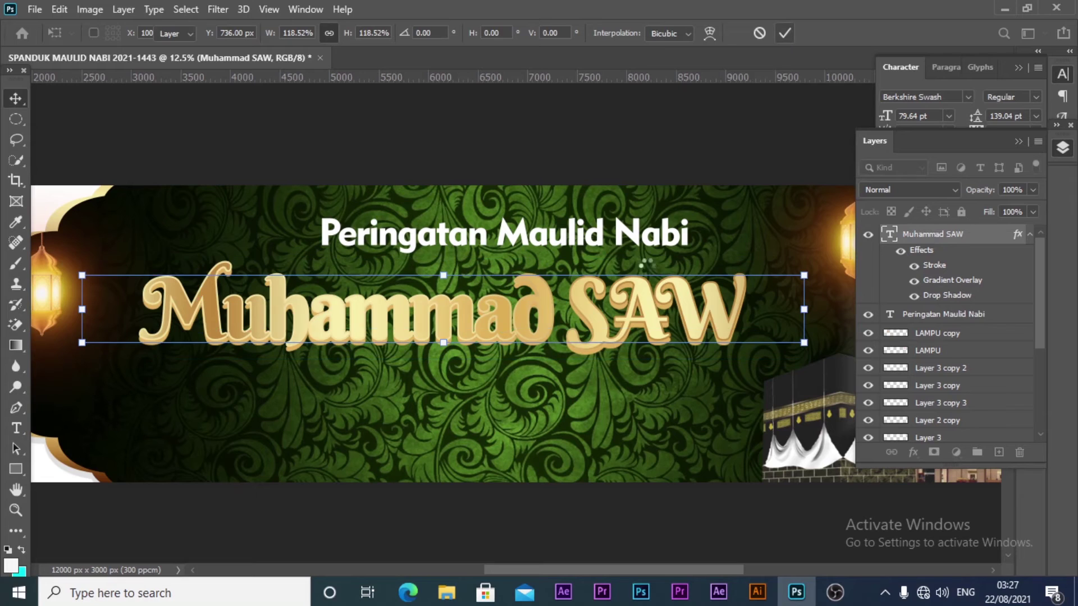
drag(539, 319, 582, 301)
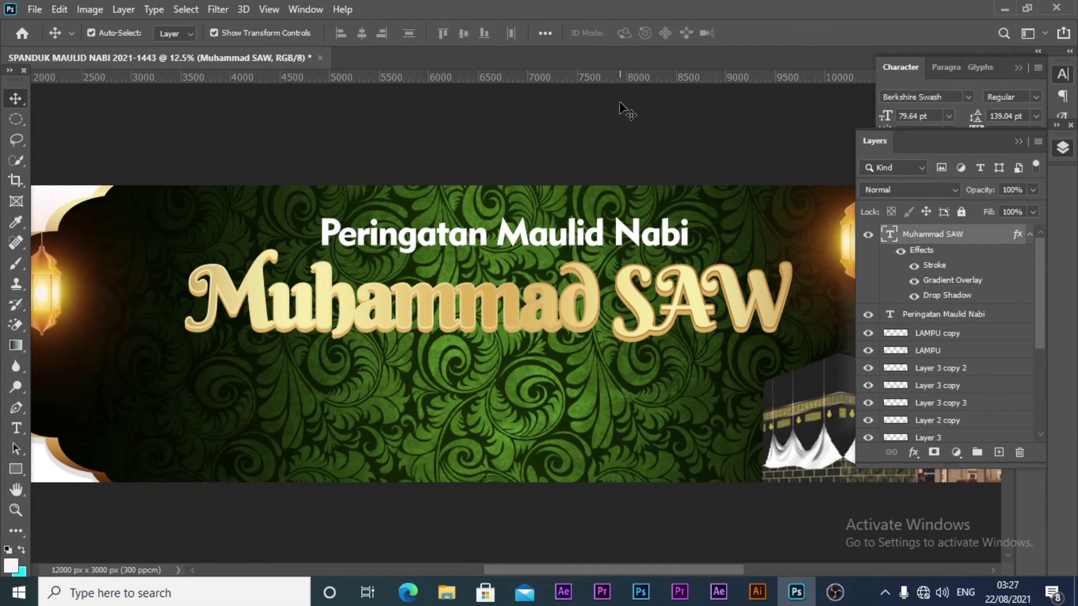
click(568, 247)
Duplicate the Peringatan Maulid Nabi heading and move the copy below the title
key(ctrl)
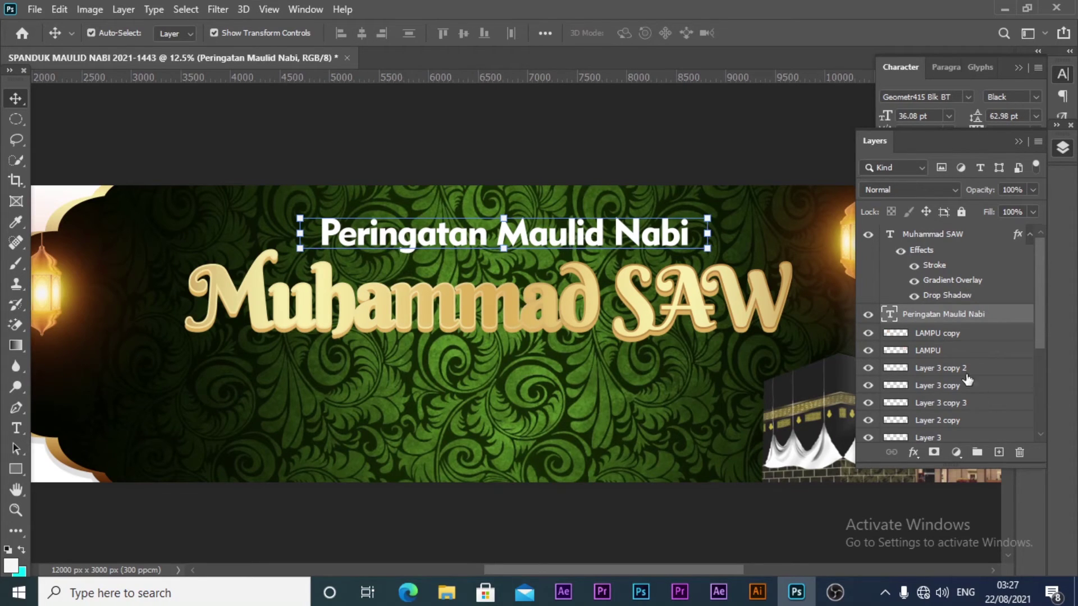
right_click(944, 315)
click(775, 94)
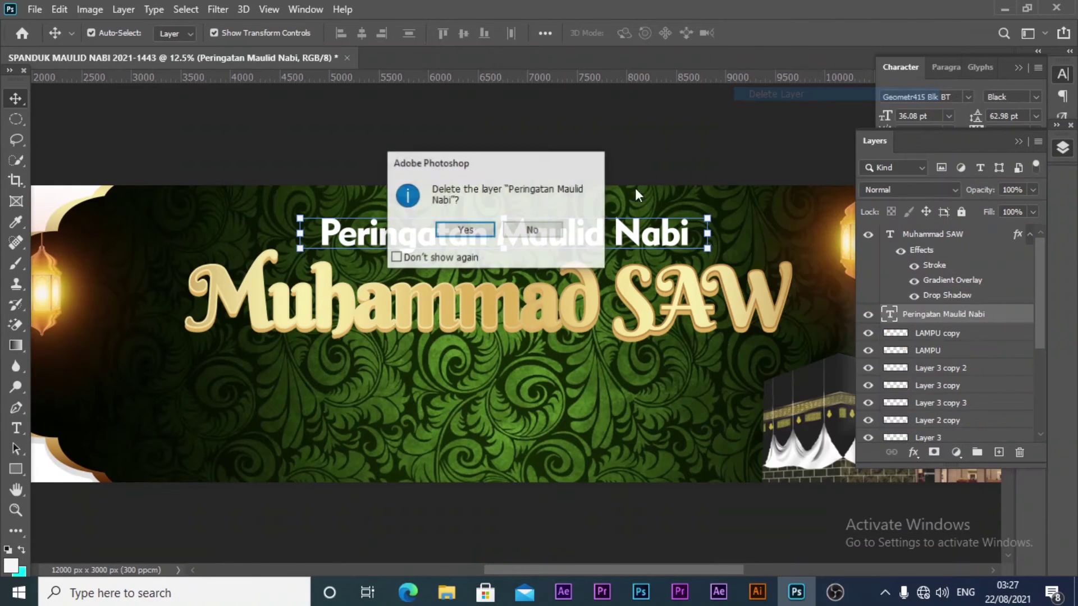
click(462, 229)
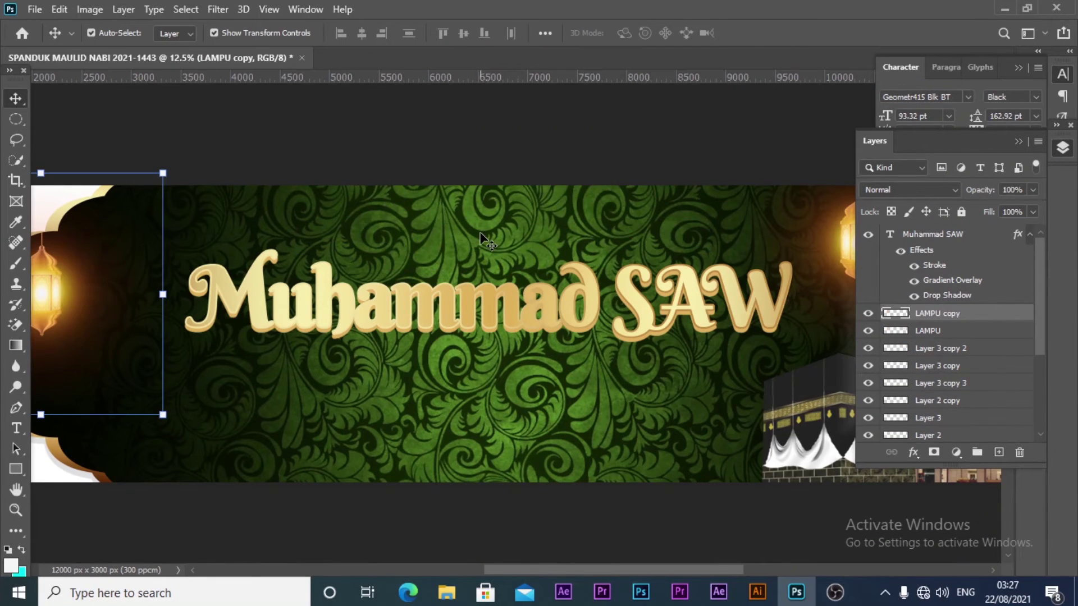
key(ctrl+z)
key(ctrl+j)
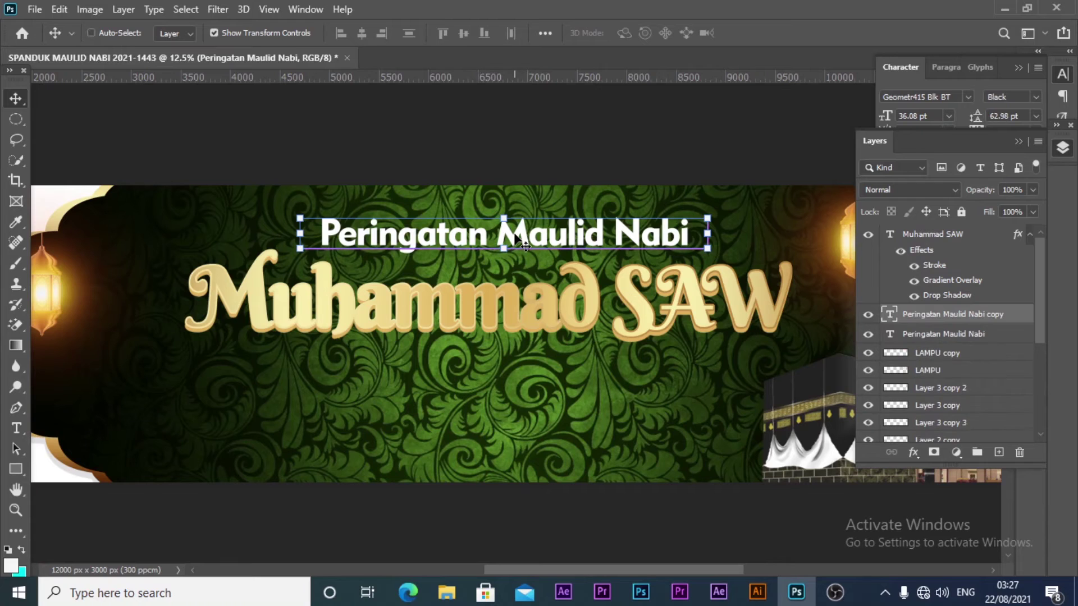
mouse_move(515, 237)
mouse_down()
mouse_move(523, 383)
mouse_move(517, 375)
mouse_up()
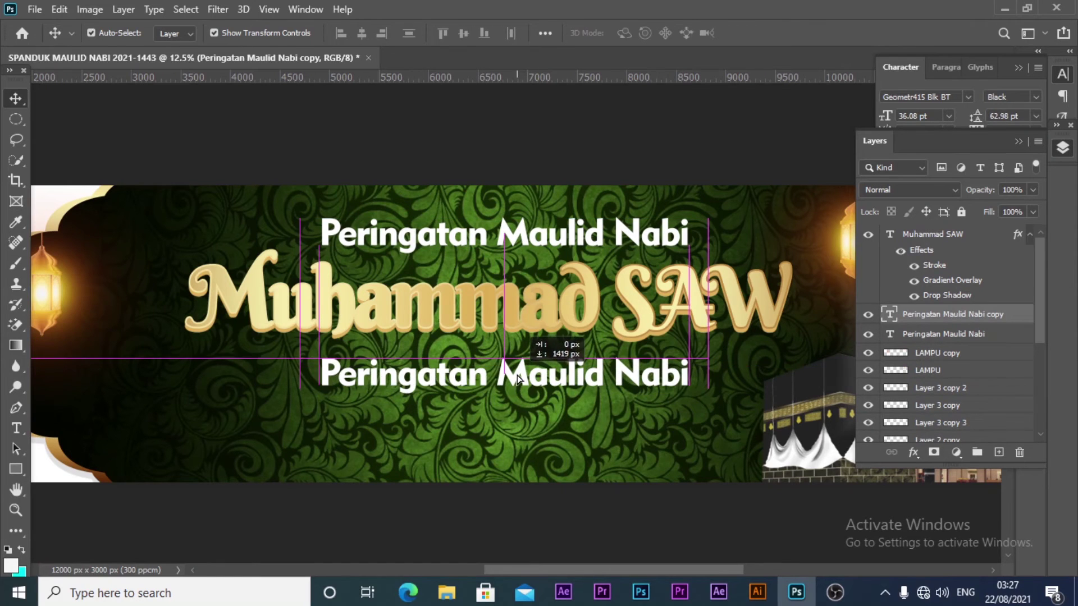
Retype the copy as '12 Rabi'ul Awal 1443-2021', widen its text box, and commit
double_click(890, 316)
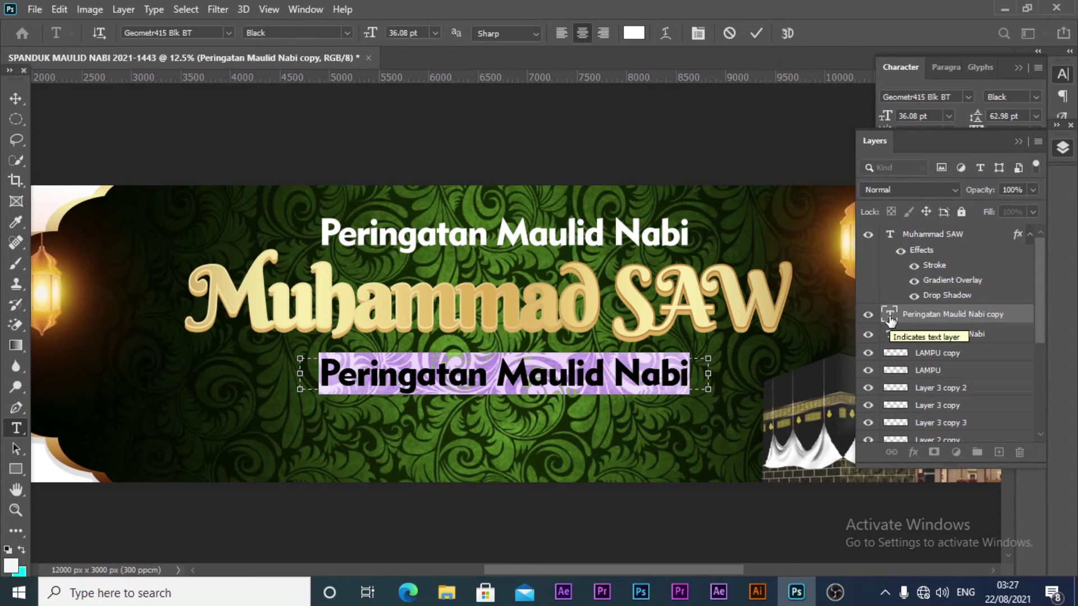
text(12)
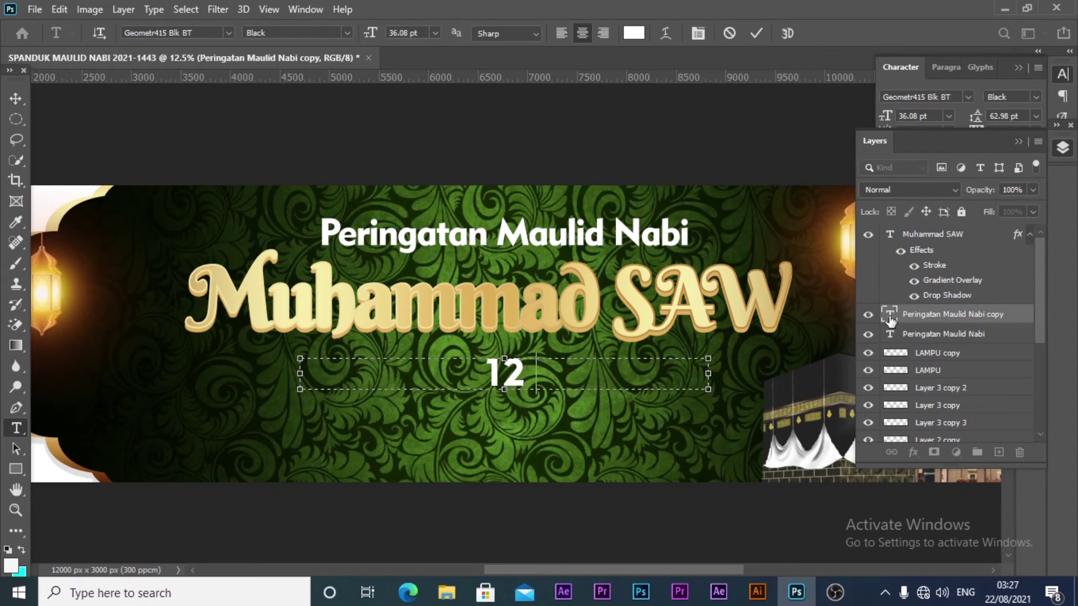
text( Rab)
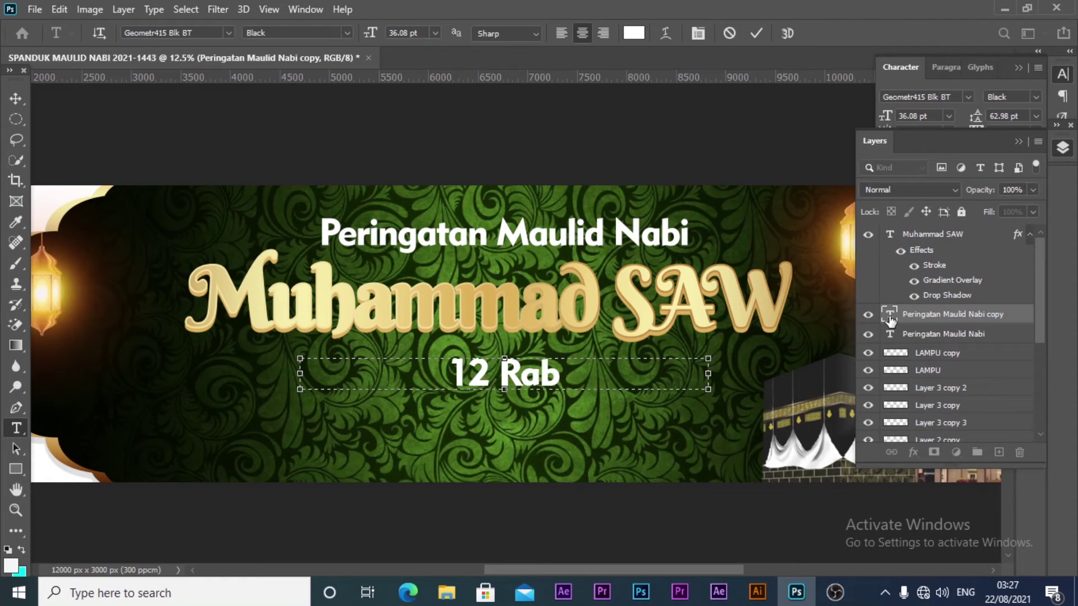
text(i')
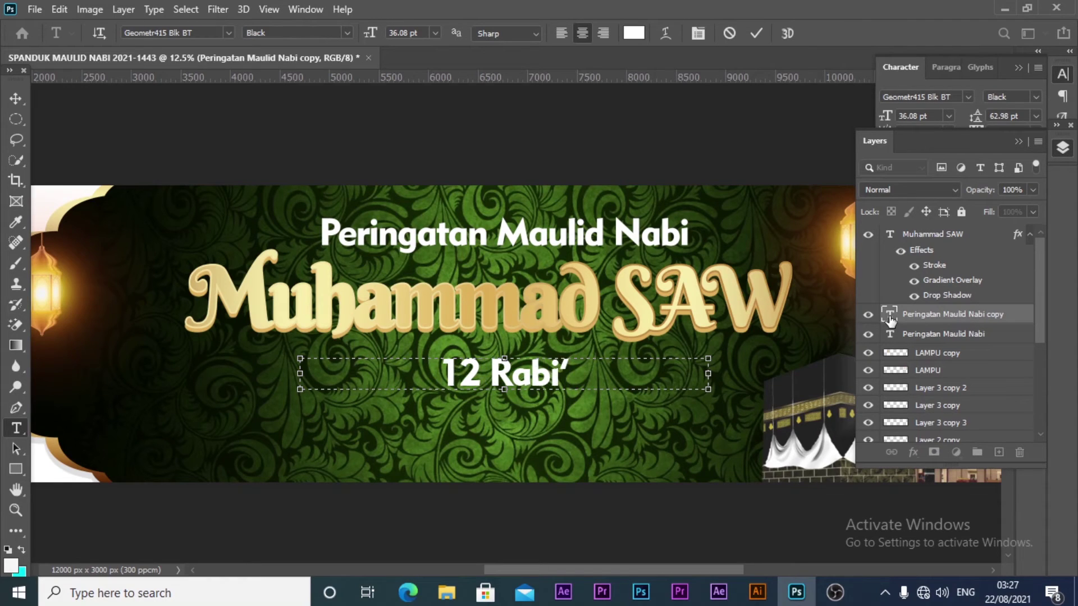
text(ul A)
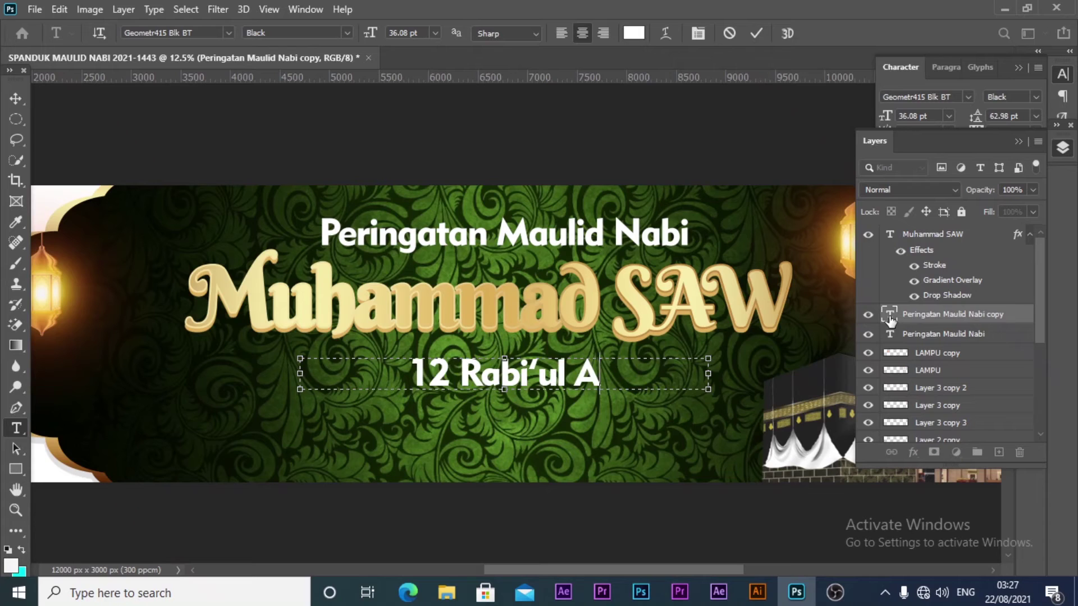
text(ww)
key(BackSpace)
text(a)
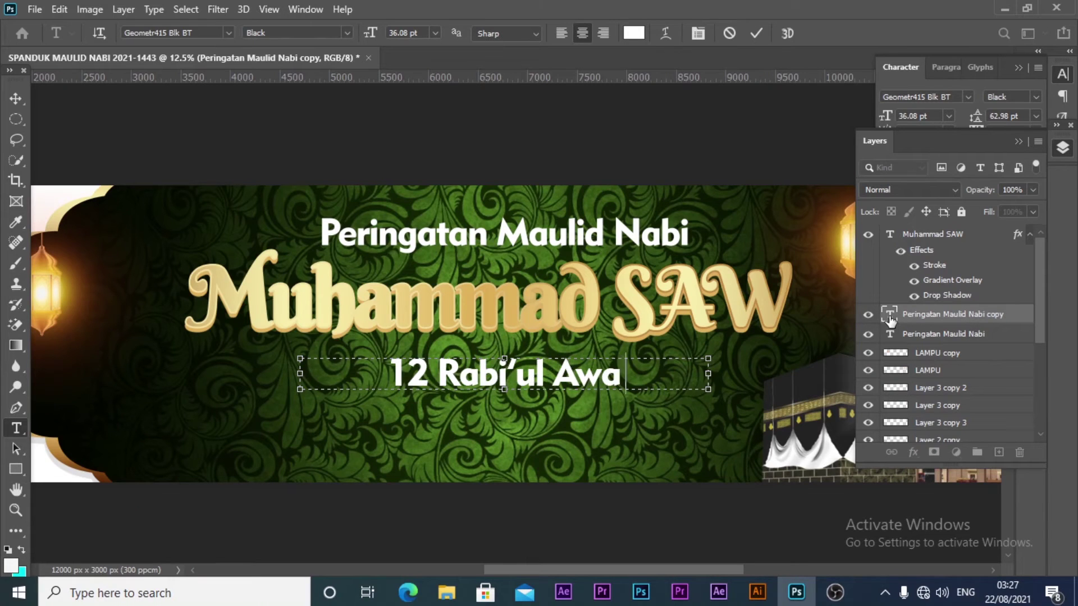
text(l)
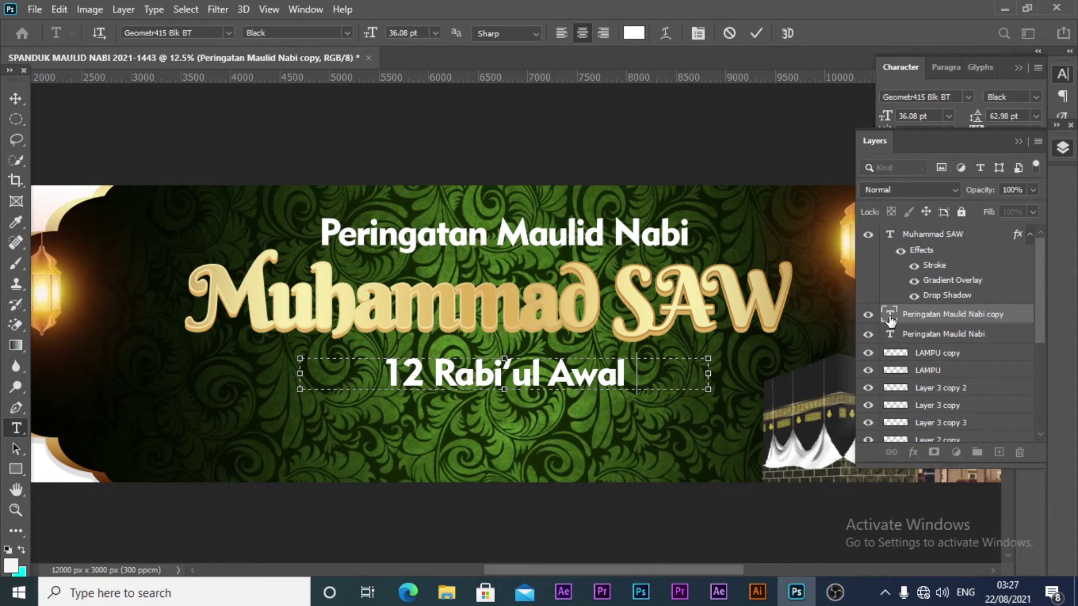
text(1443)
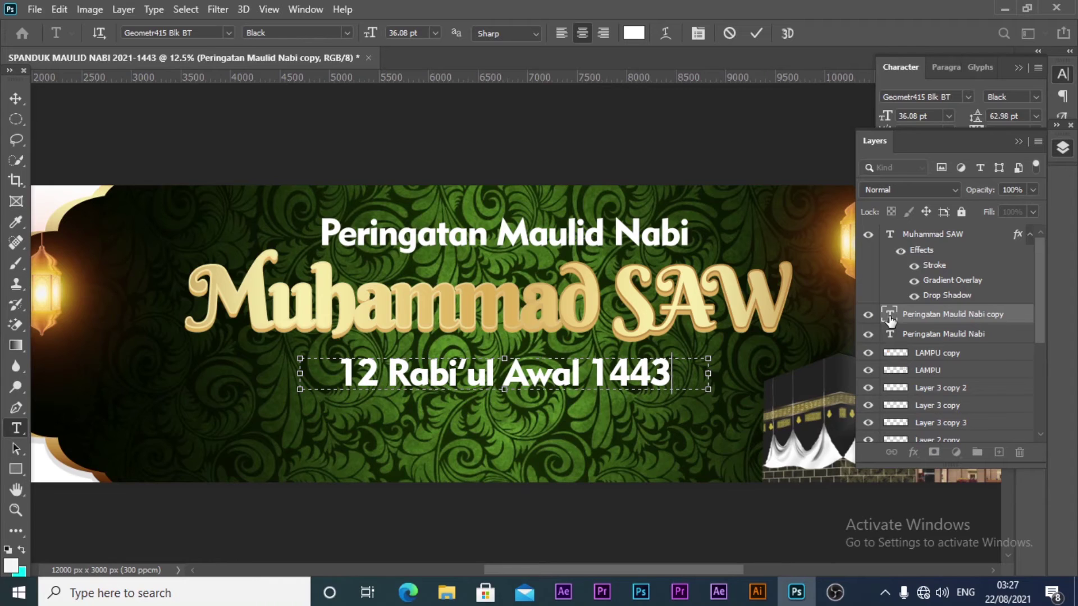
text(-)
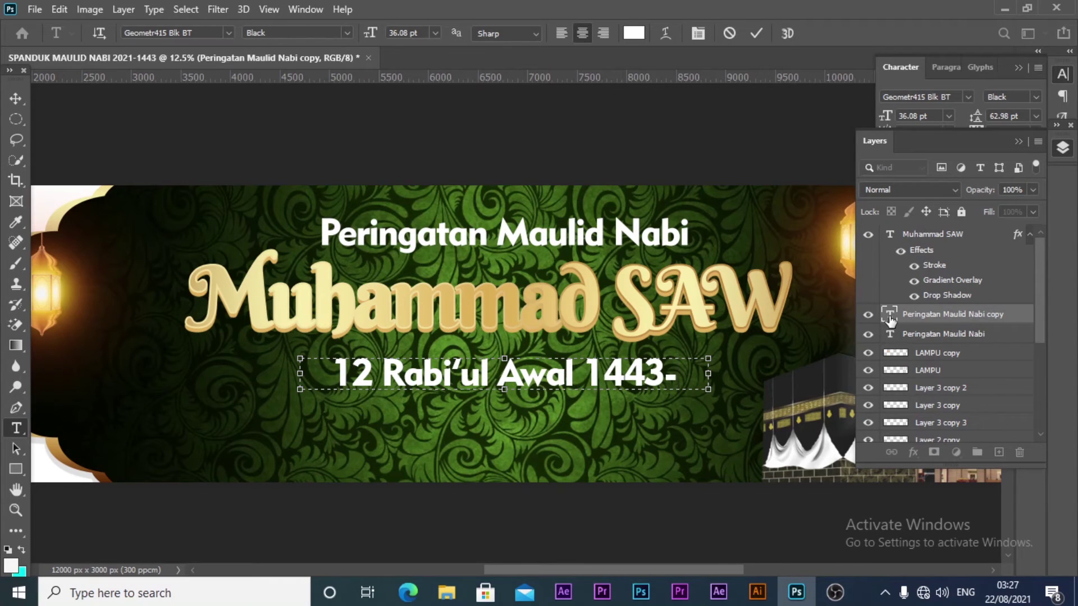
text(20)
key(BackSpace)
key(BackSpace)
key(BackSpace)
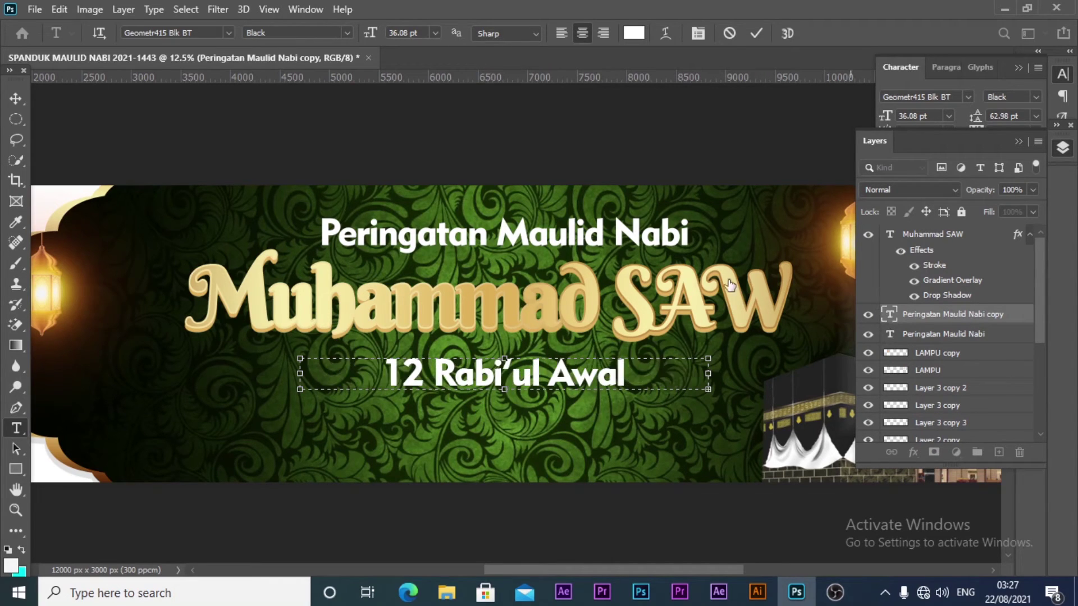
drag(708, 374, 786, 371)
text(1443-2021)
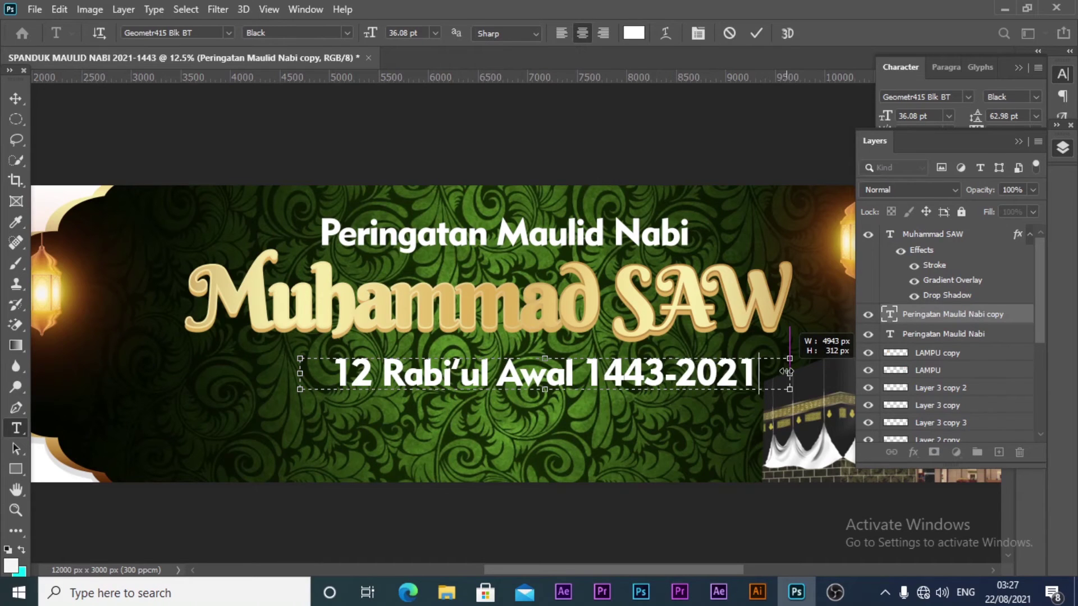
click(756, 35)
Shrink the date text to about 20 pt, then place a duplicate just below it
key(v)
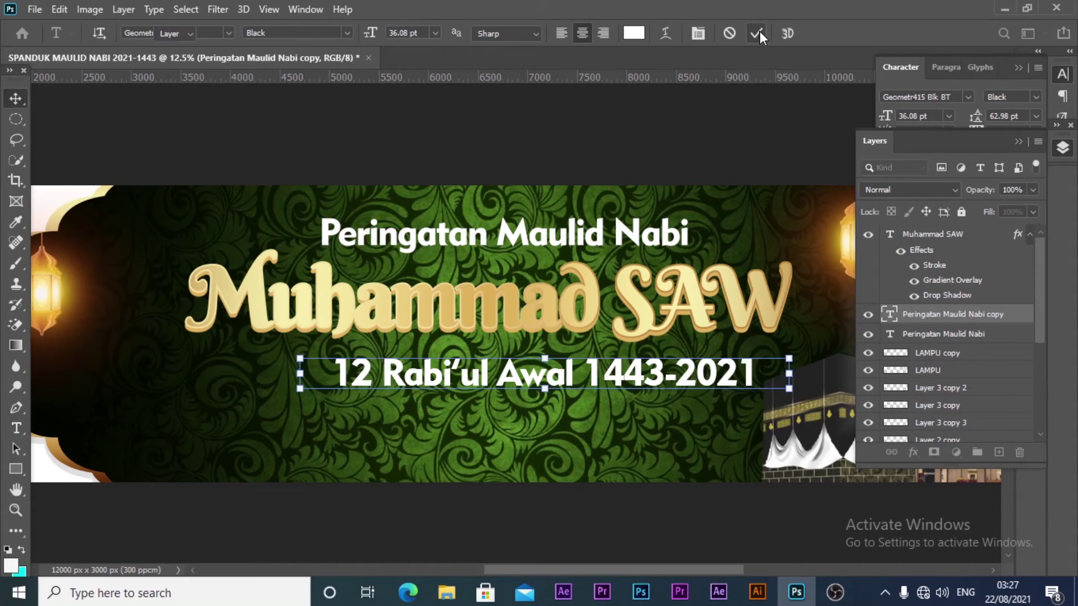
mouse_move(789, 357)
mouse_down()
mouse_move(708, 376)
mouse_move(571, 362)
mouse_up()
click(785, 28)
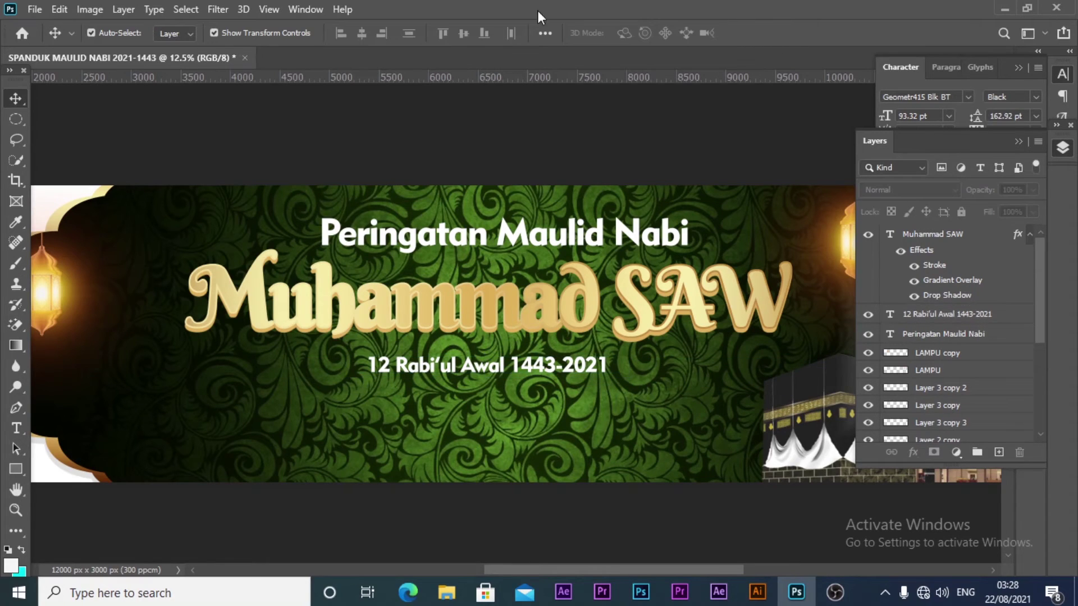
click(409, 369)
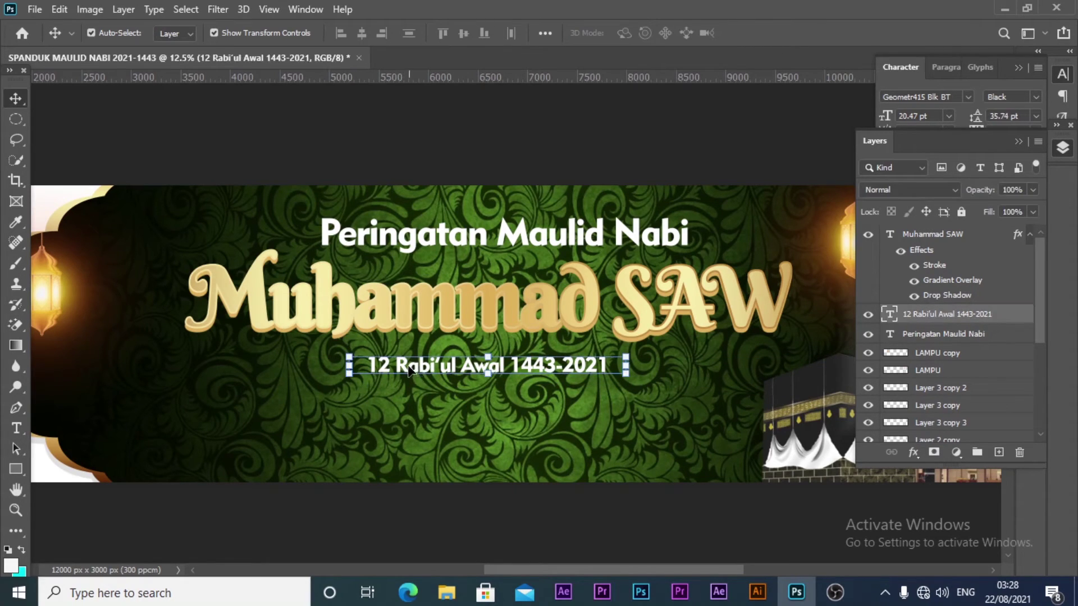
key(ctrl+j)
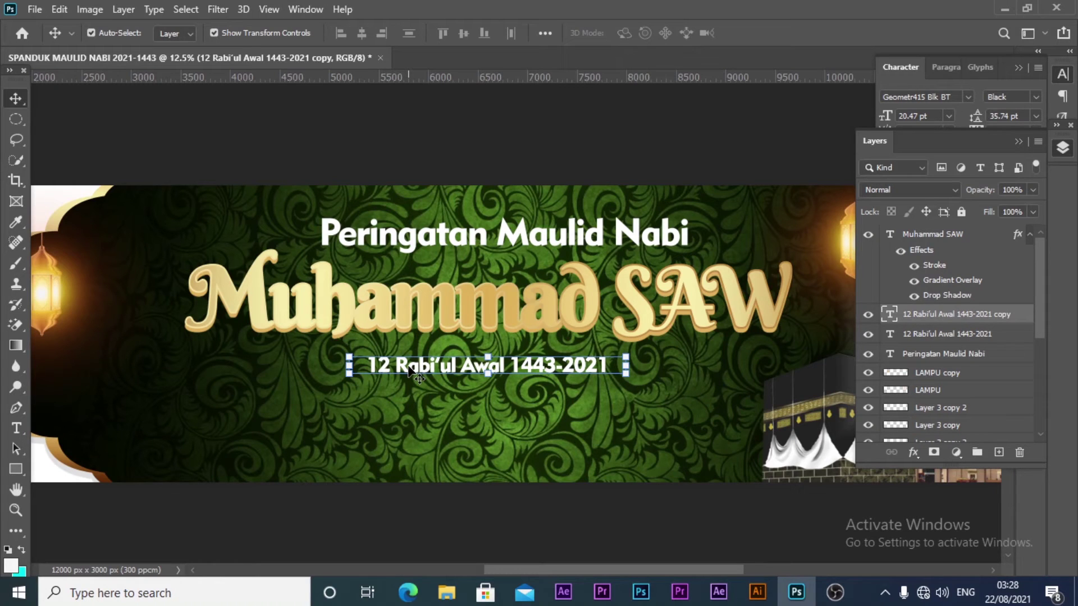
drag(409, 369, 411, 412)
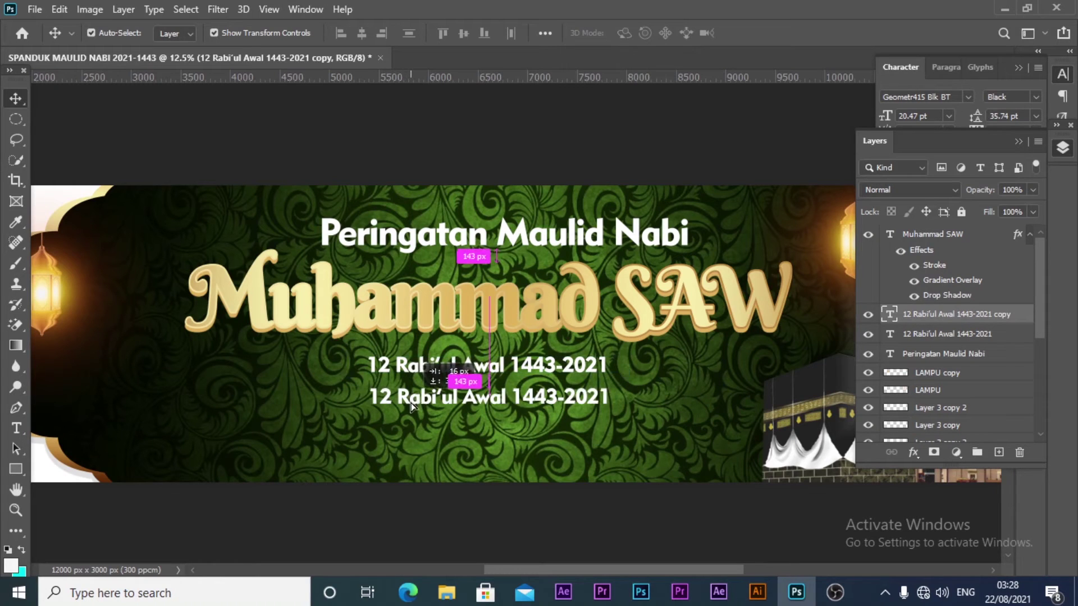
Retype the date copy as the quoted two-line tagline 'Meneladani Akhlak … Rasulullah SAW.'
double_click(890, 314)
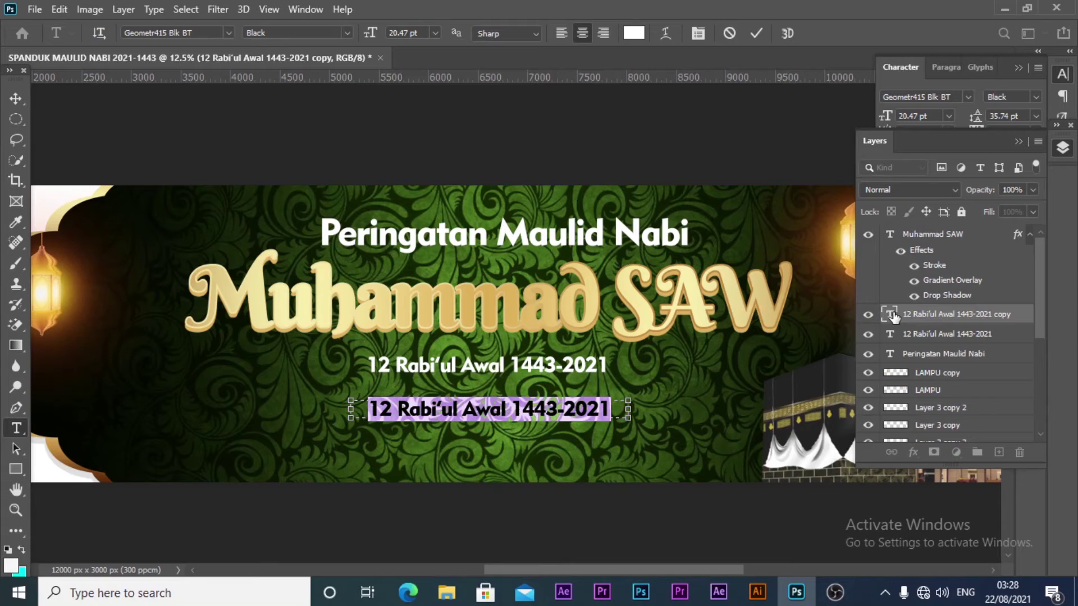
text(M)
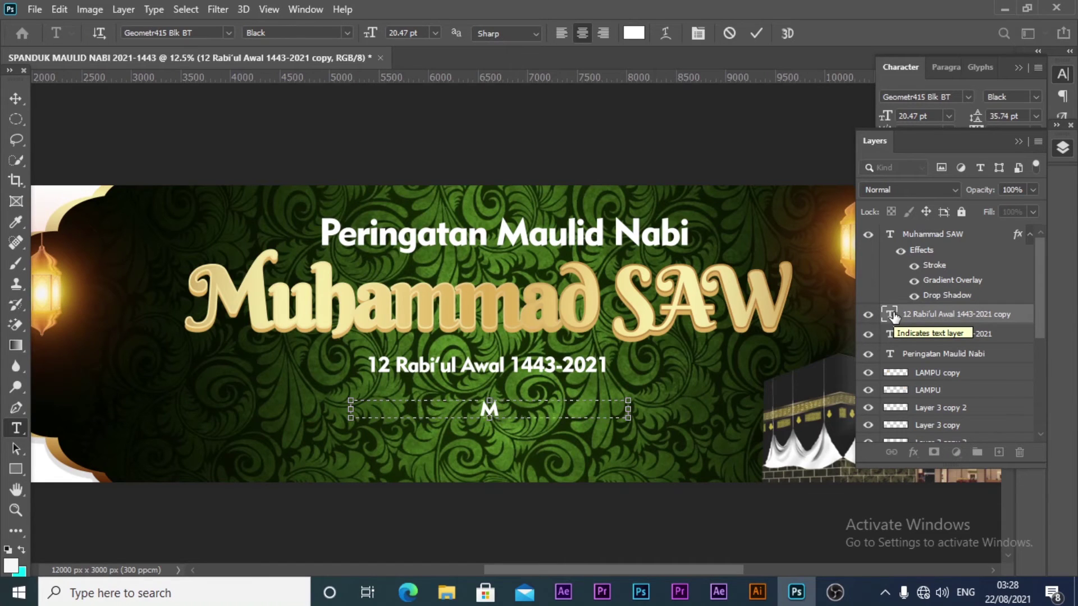
text(enela)
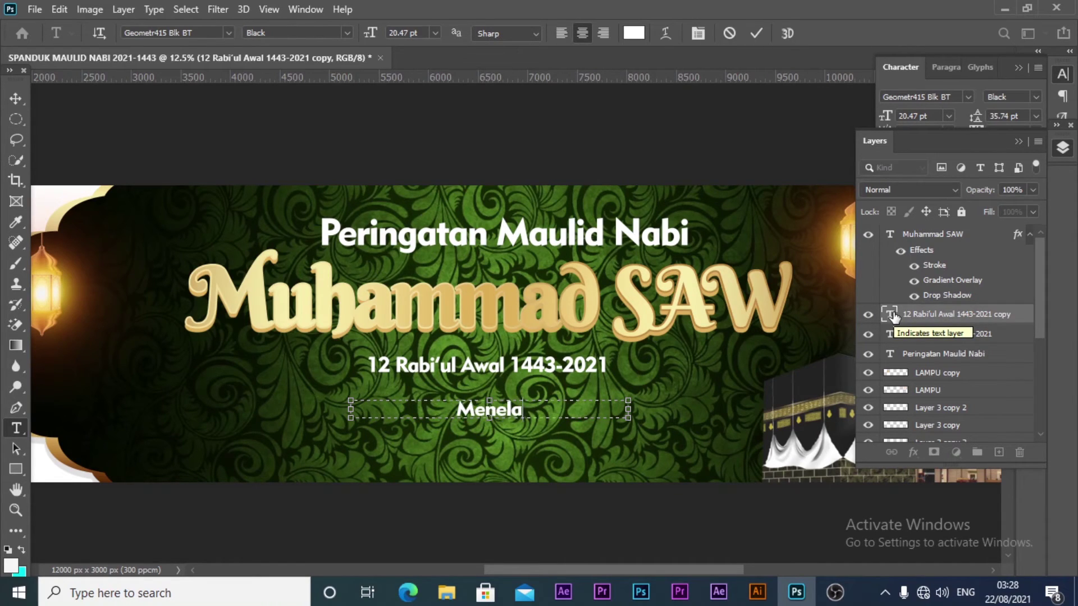
text(dani)
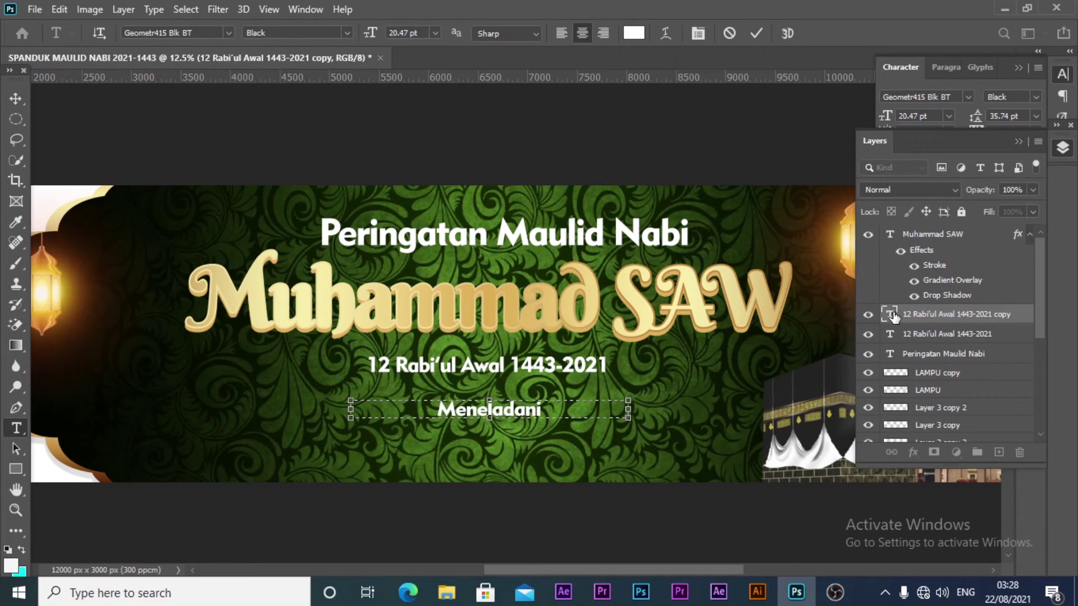
text( Akhl)
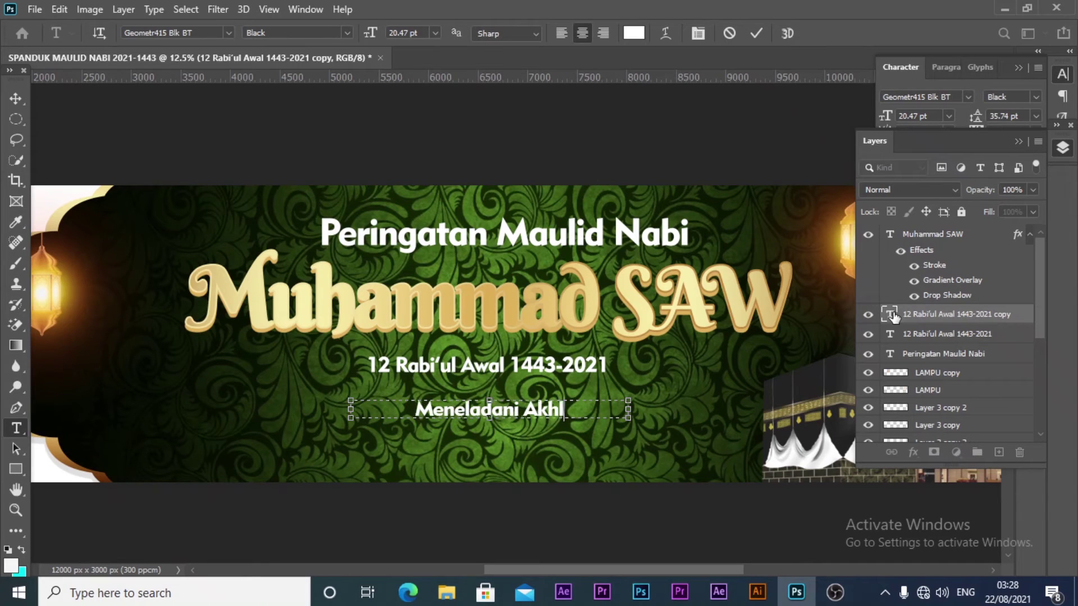
text(ak)
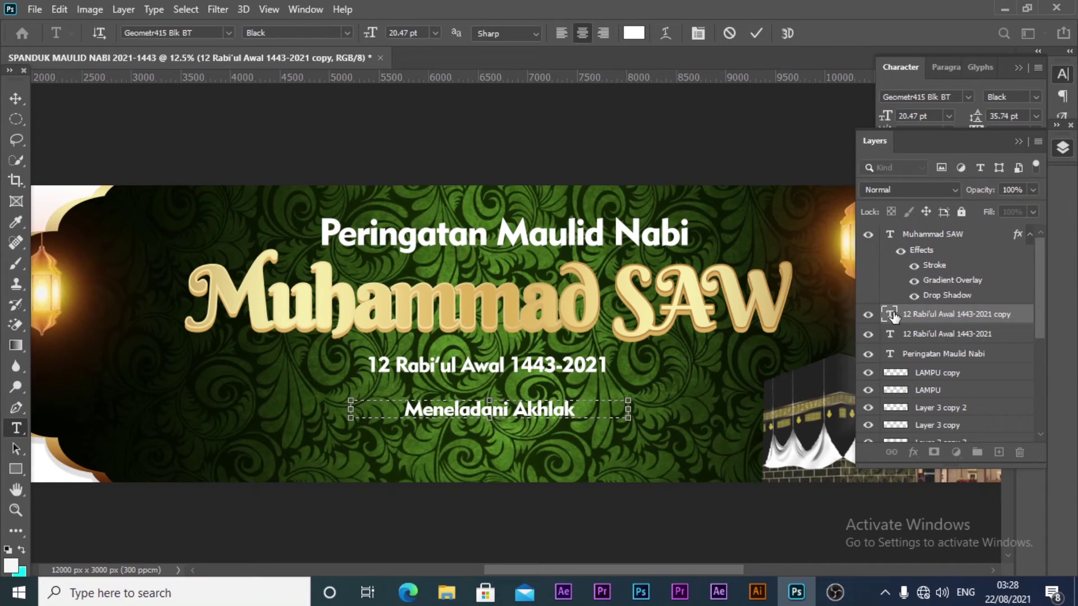
text( dan )
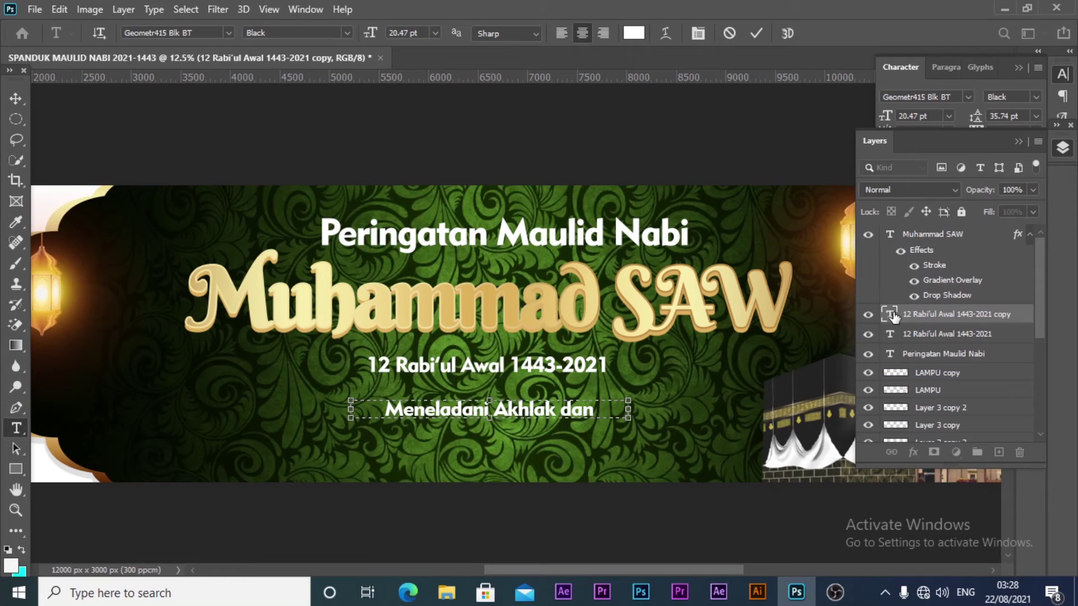
text(Men)
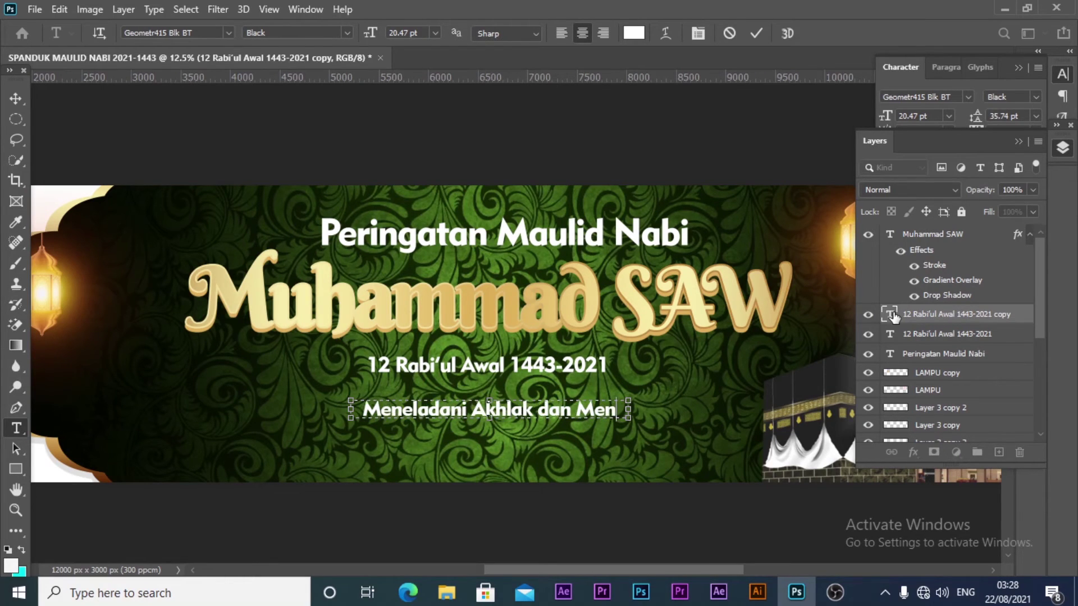
text(in)
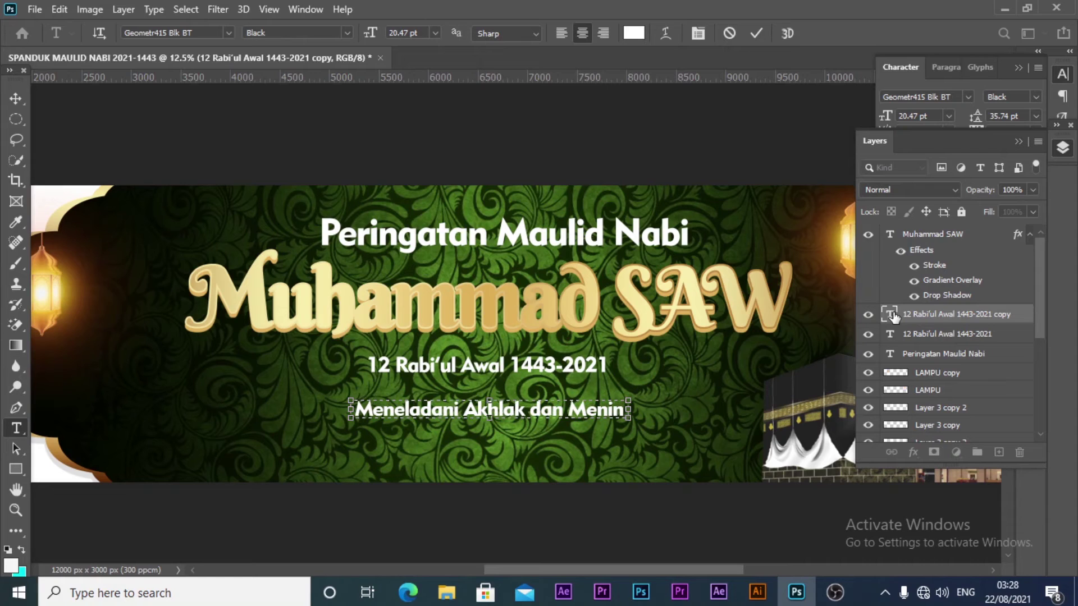
key(BackSpace)
key(BackSpace)
key(BackSpace)
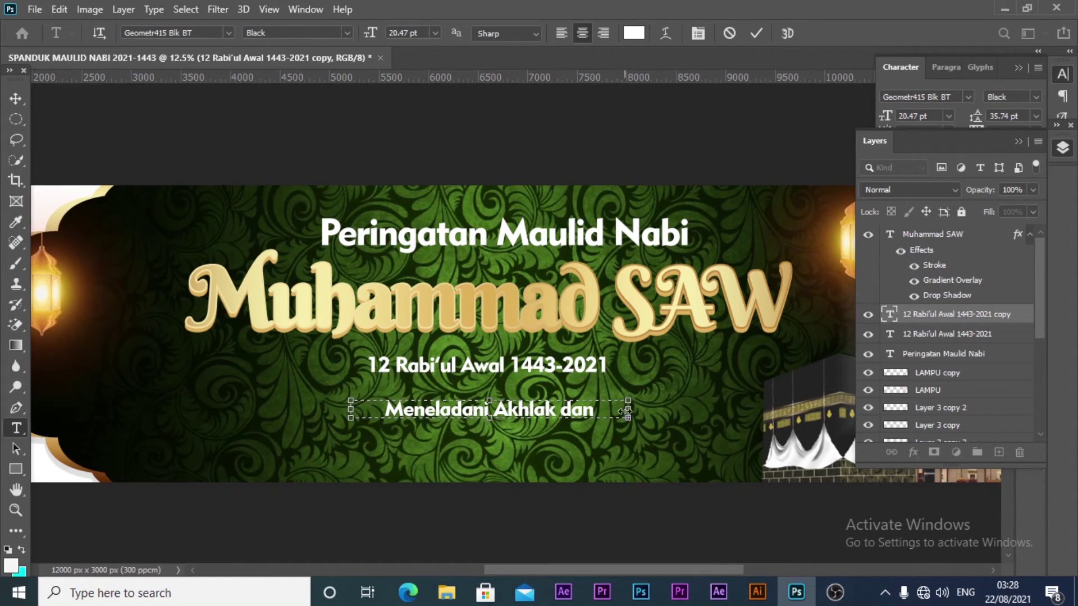
drag(628, 409, 706, 409)
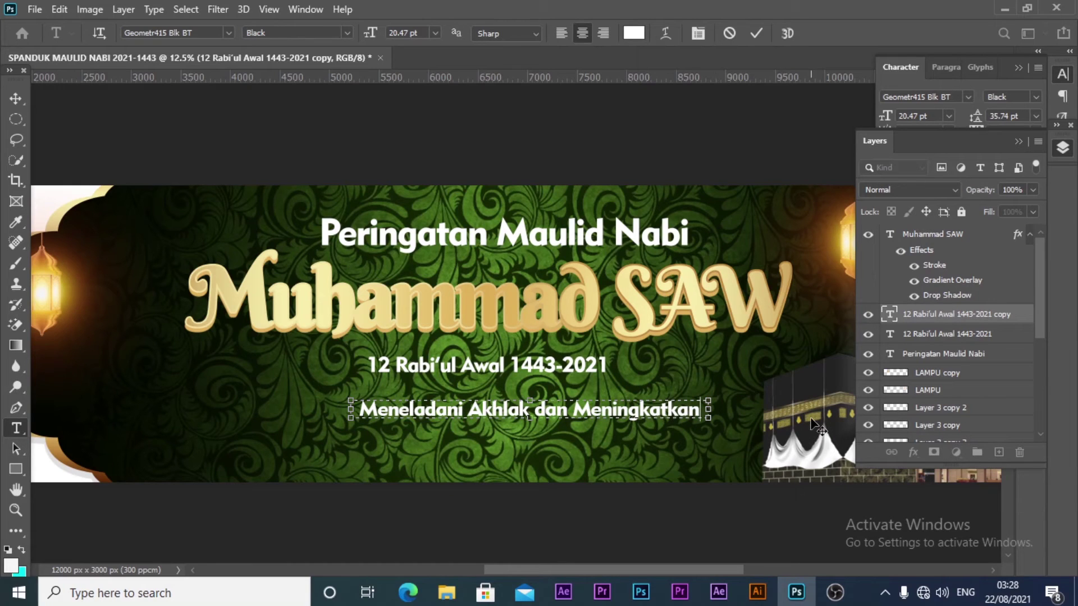
drag(529, 418, 529, 465)
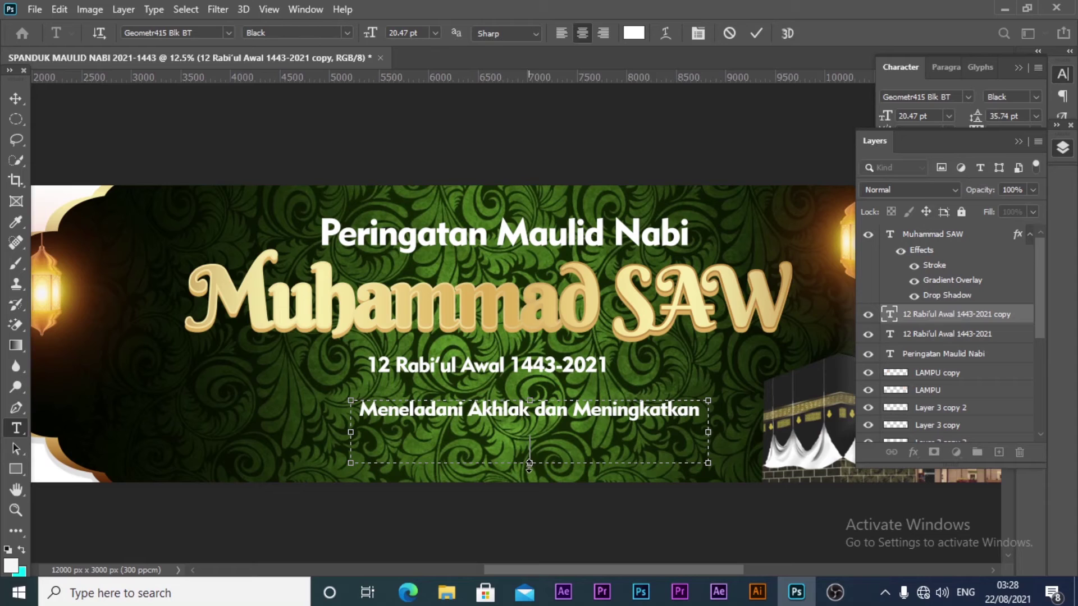
text(c)
text(Cinta)
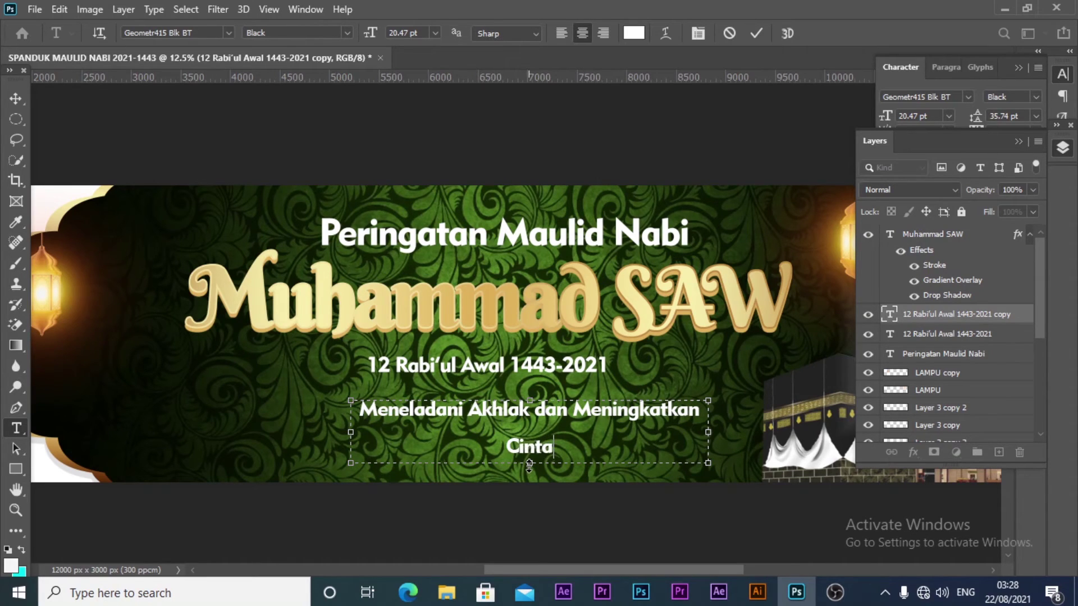
text(k)
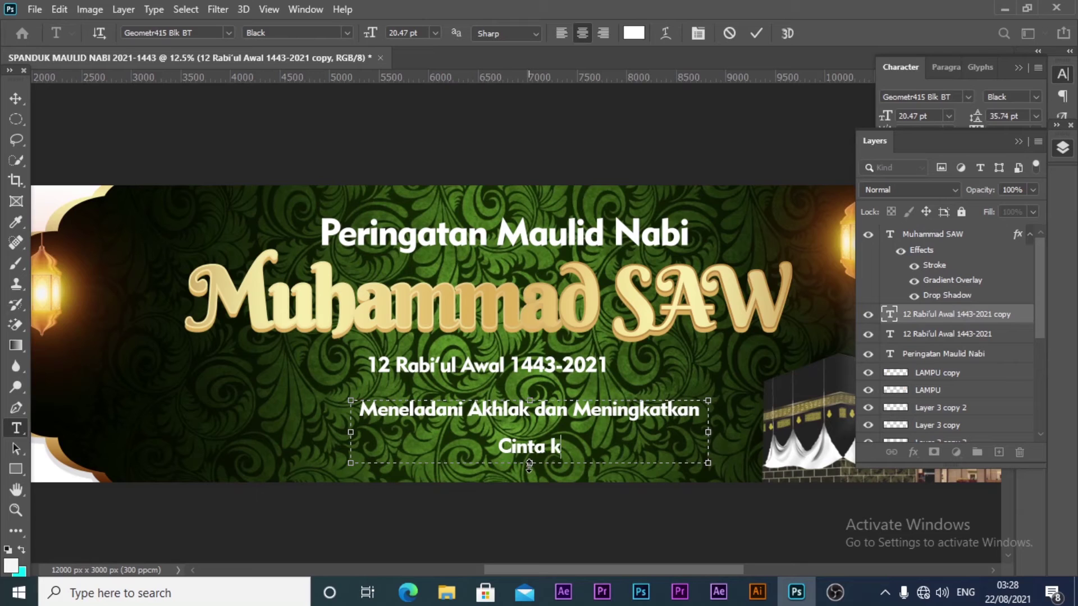
text(epda)
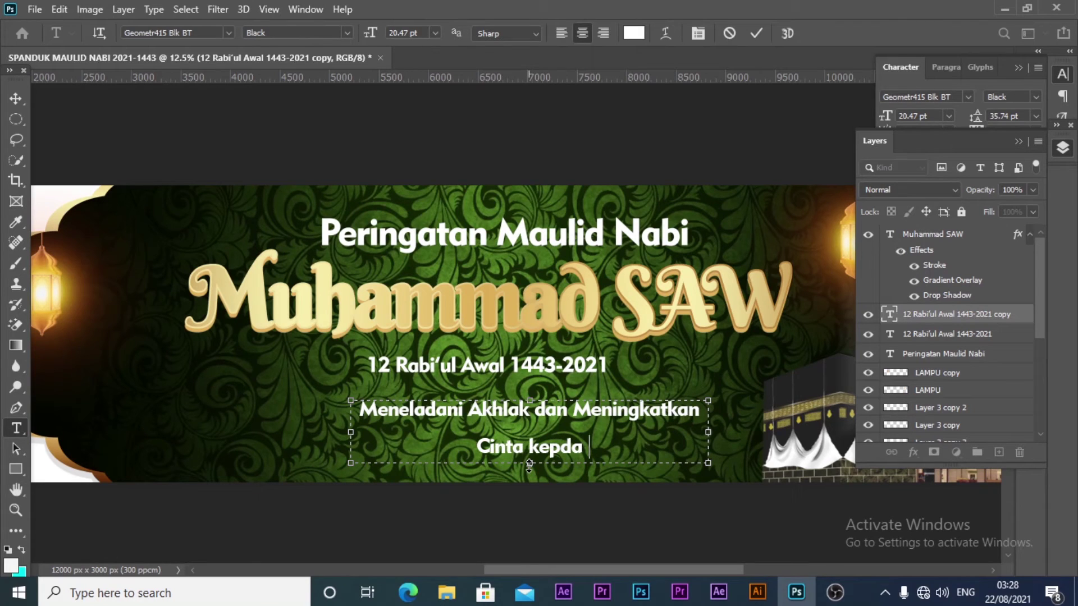
text(Ras)
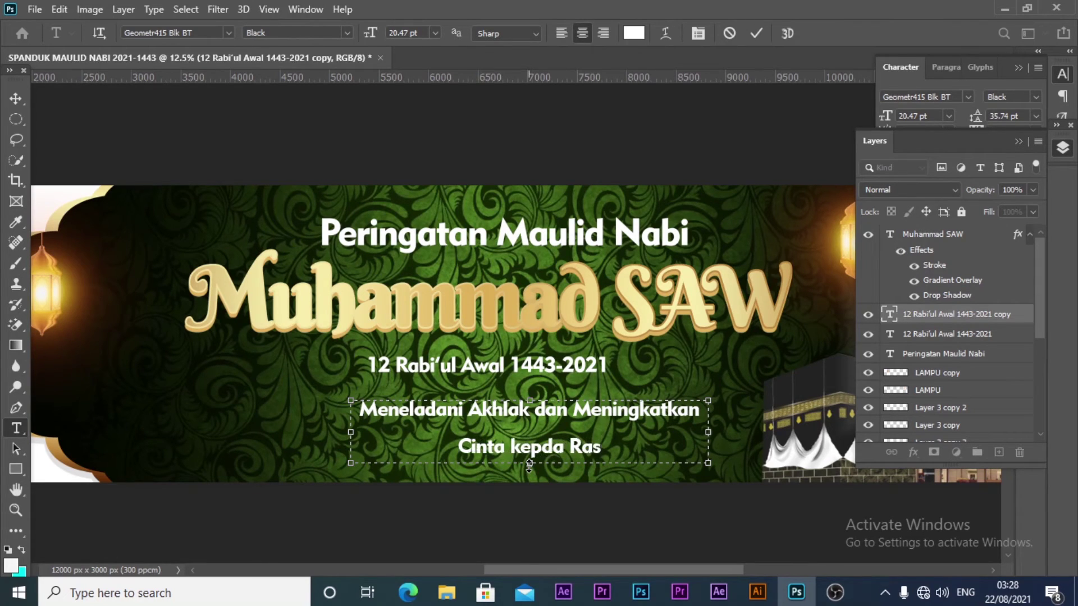
text(ulullah)
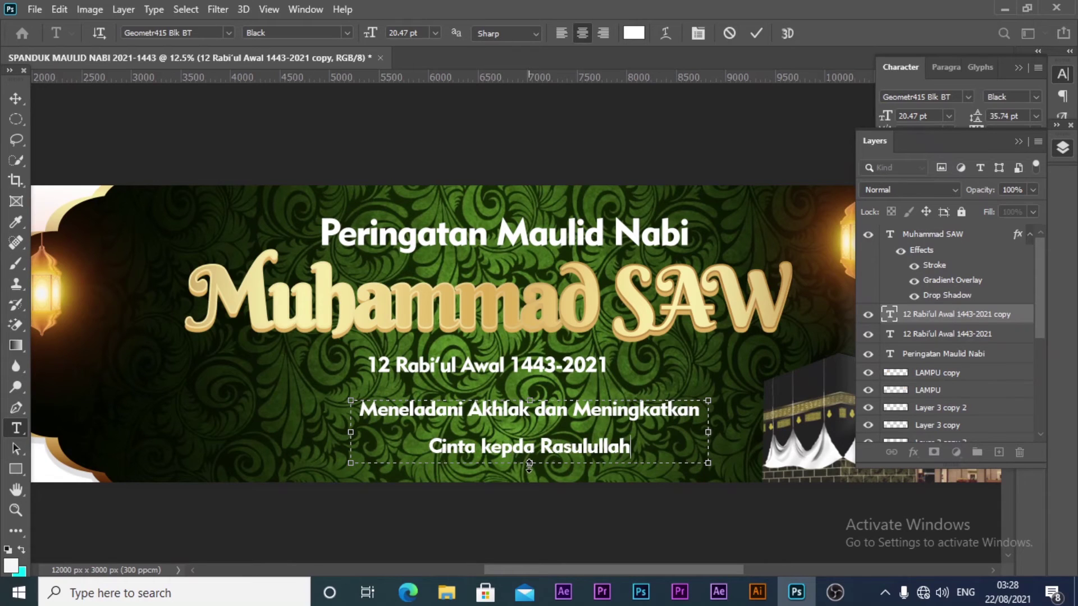
text( SAW)
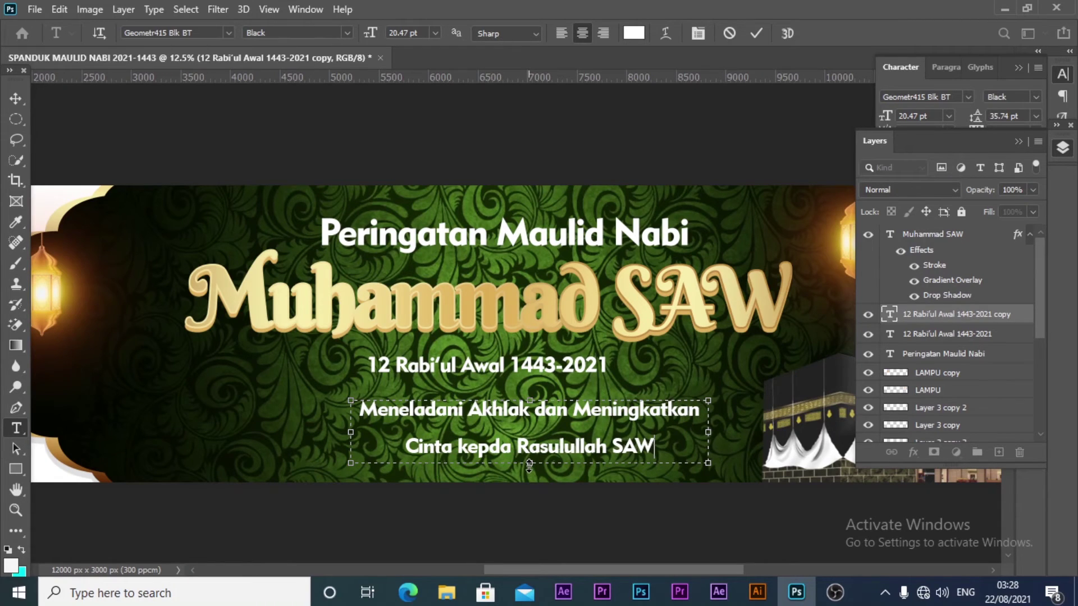
text(,)
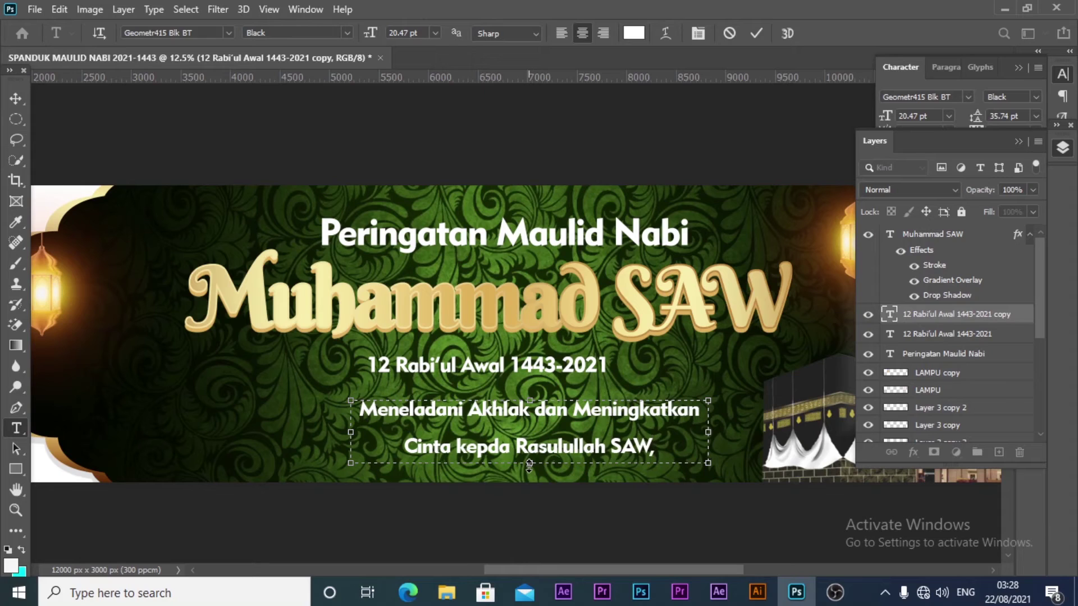
key(BackSpace)
text(')
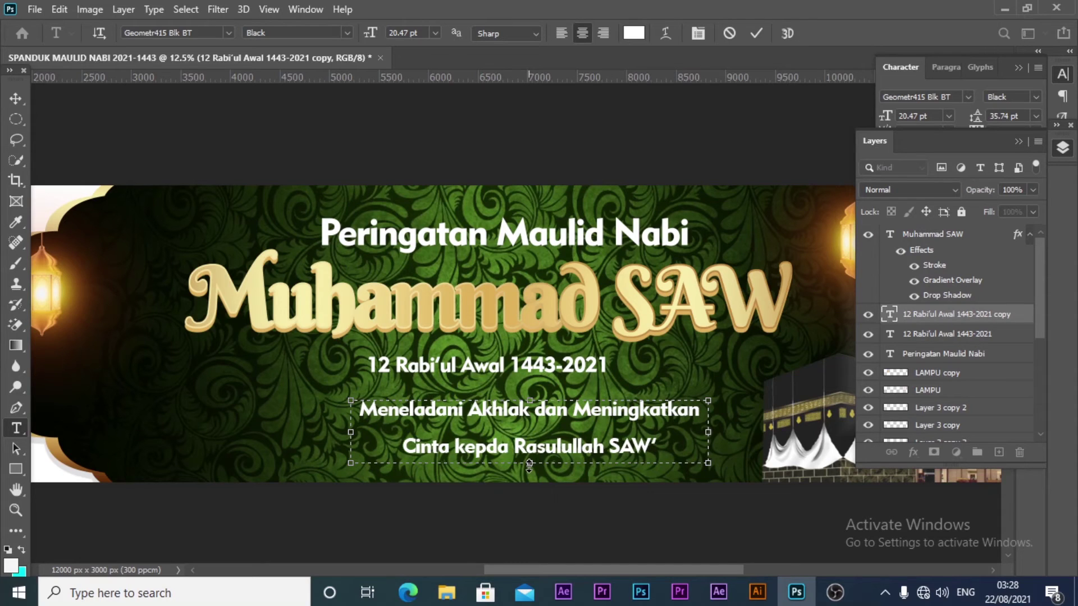
key(BackSpace)
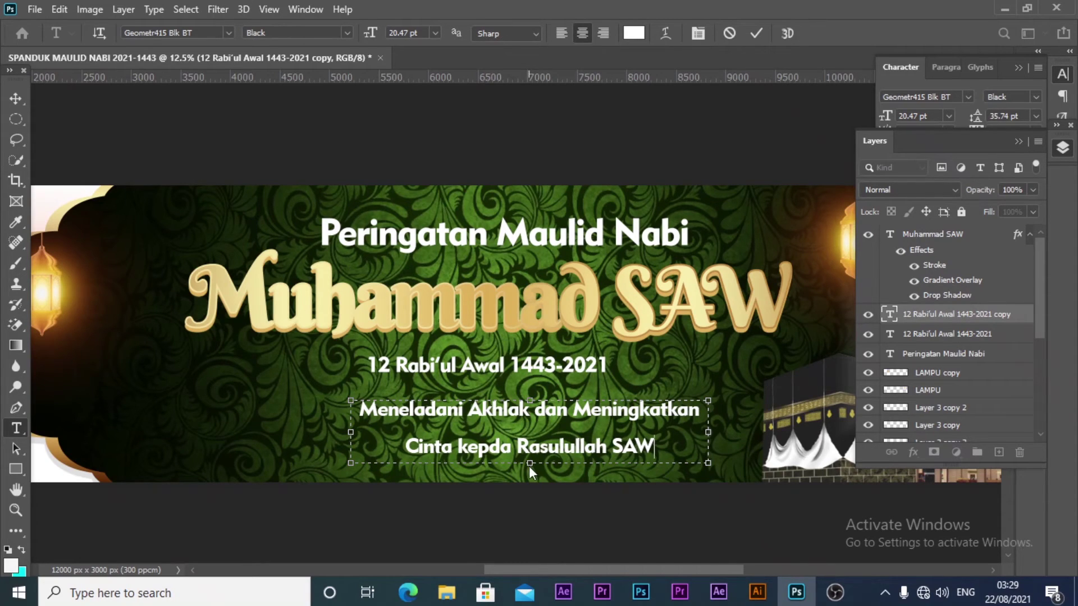
text(")
text(.)
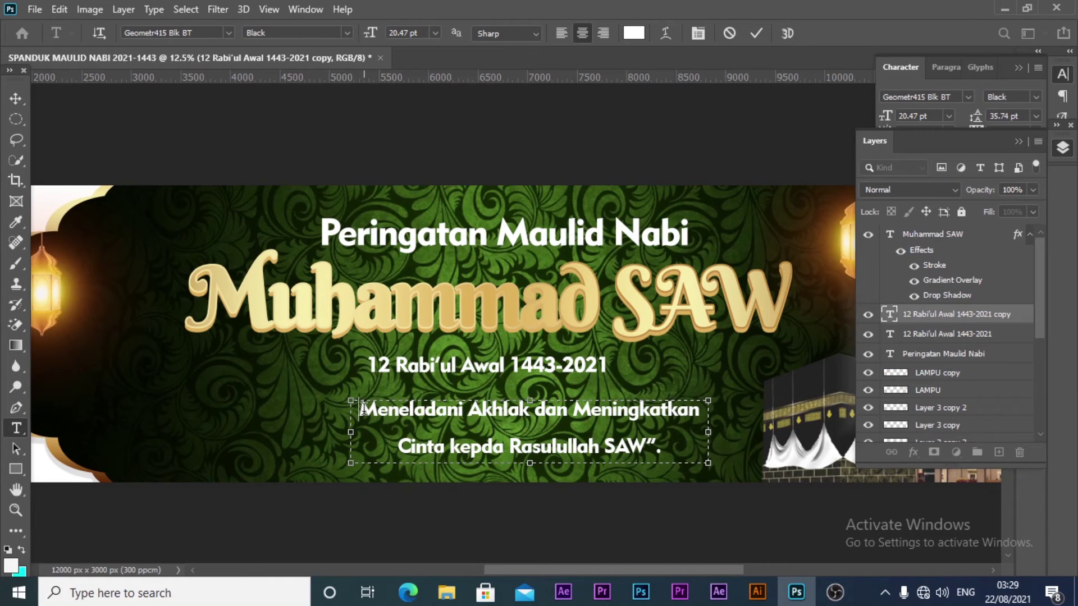
text(")
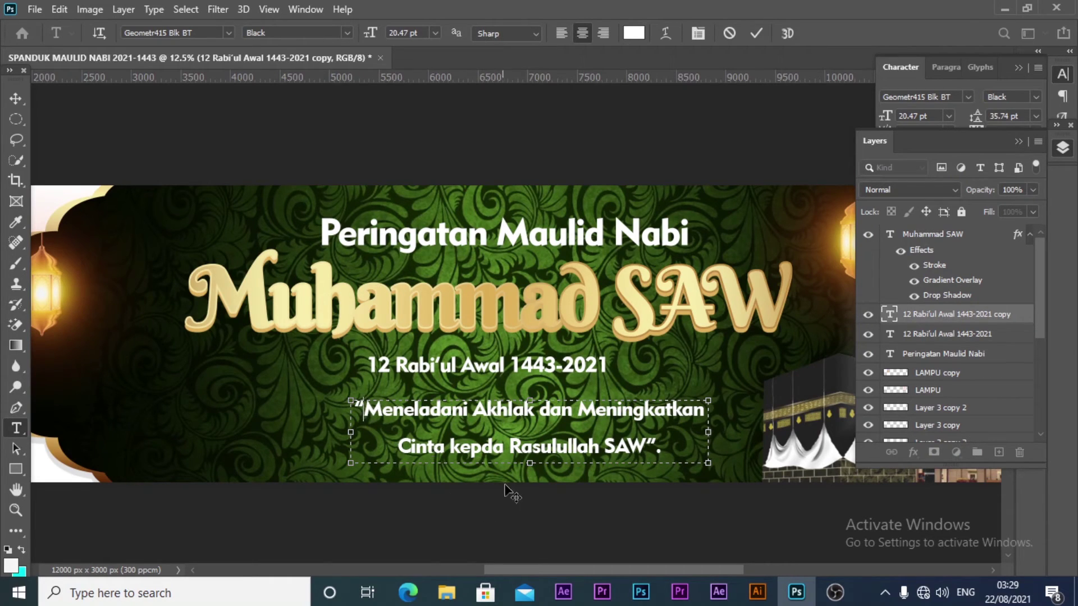
Tighten the tagline's leading to 21.74 pt, fit its text box, and commit
drag(661, 448, 347, 393)
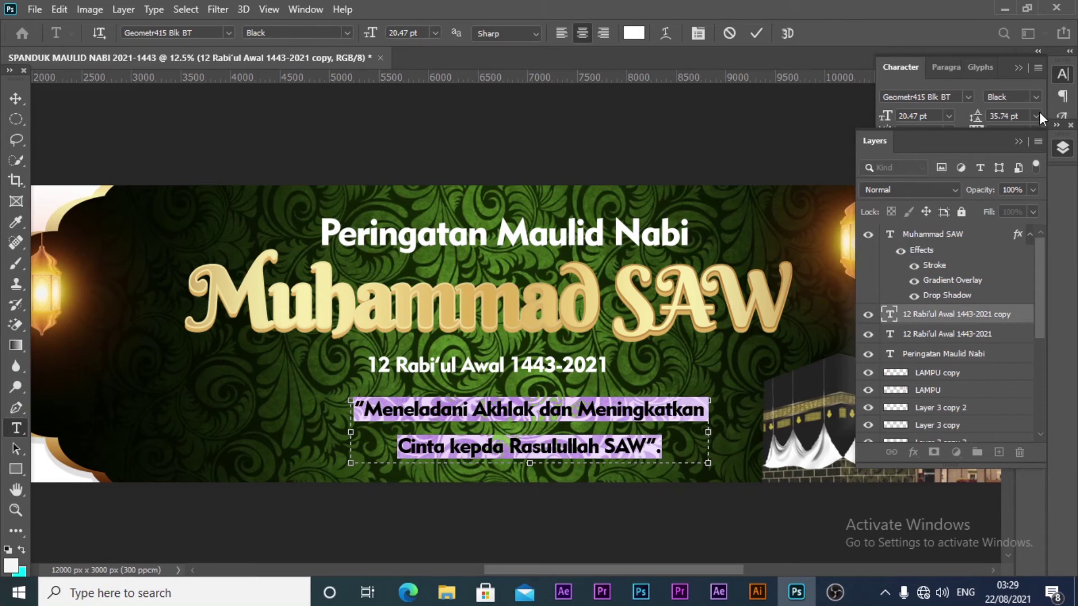
click(1063, 74)
click(1063, 74)
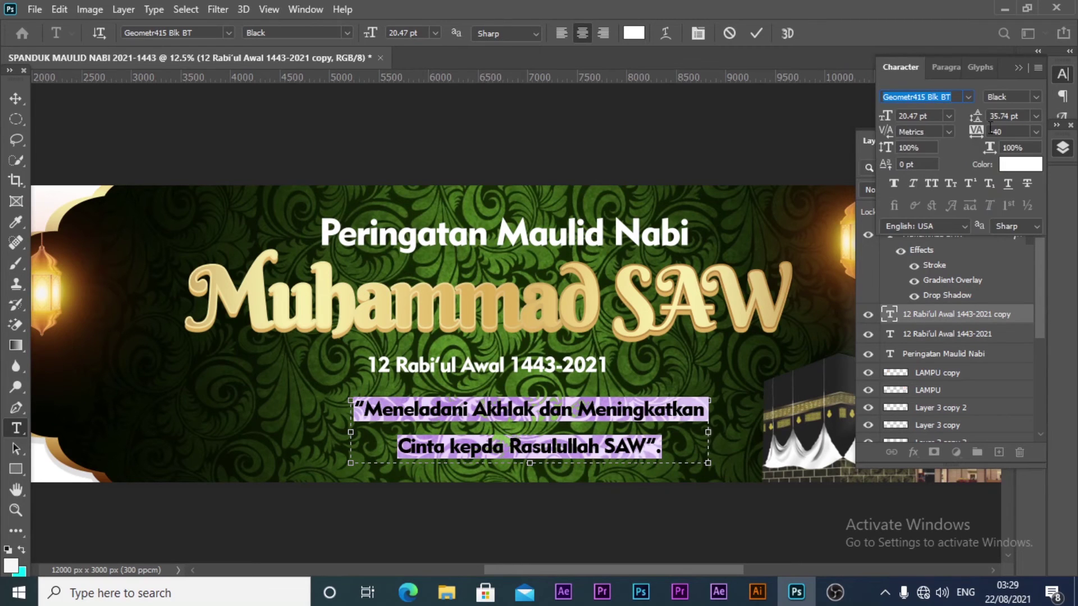
drag(976, 119, 970, 122)
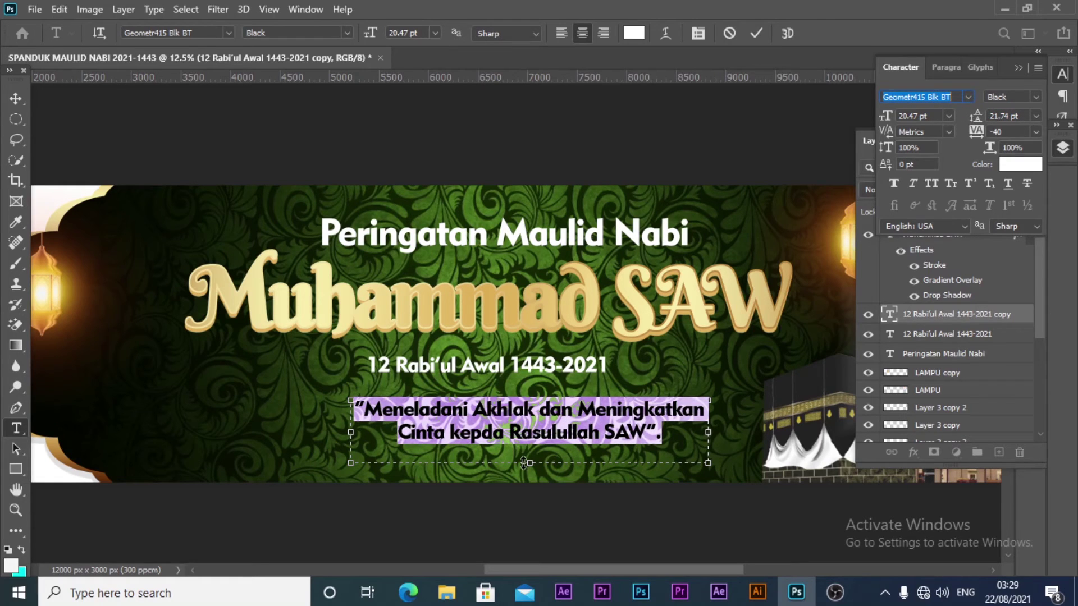
drag(529, 464, 526, 447)
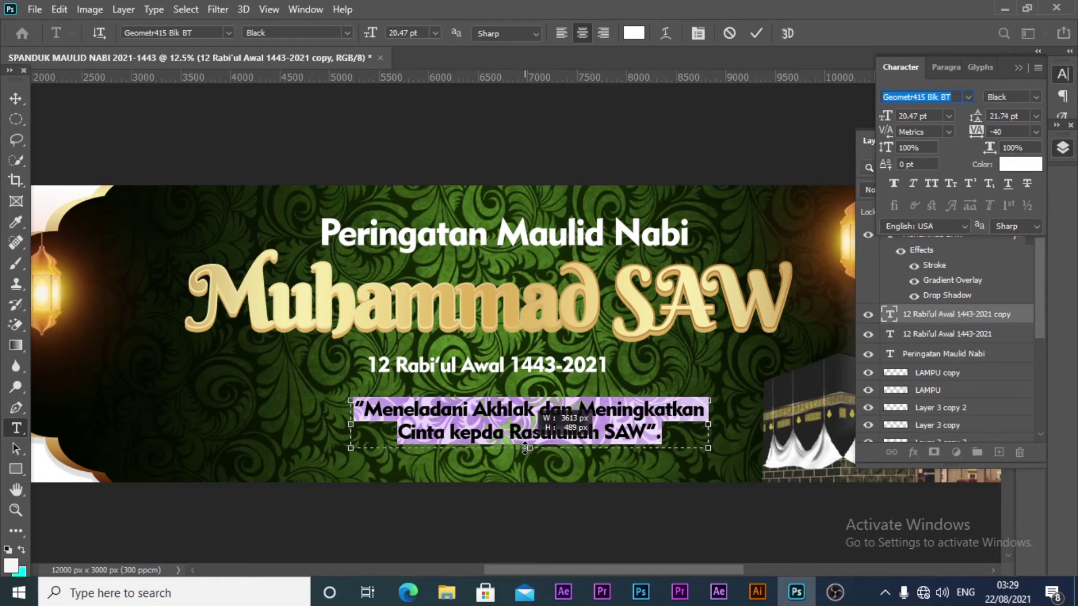
click(755, 34)
key(v)
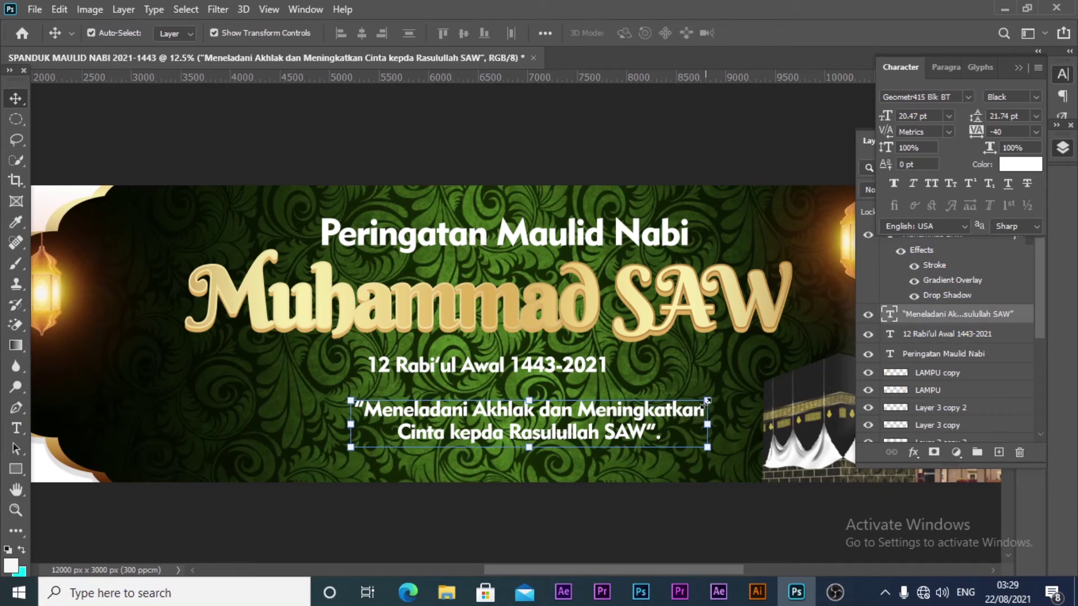
Scale the quoted tagline up to about 118%, centred beneath the date
drag(707, 400, 743, 384)
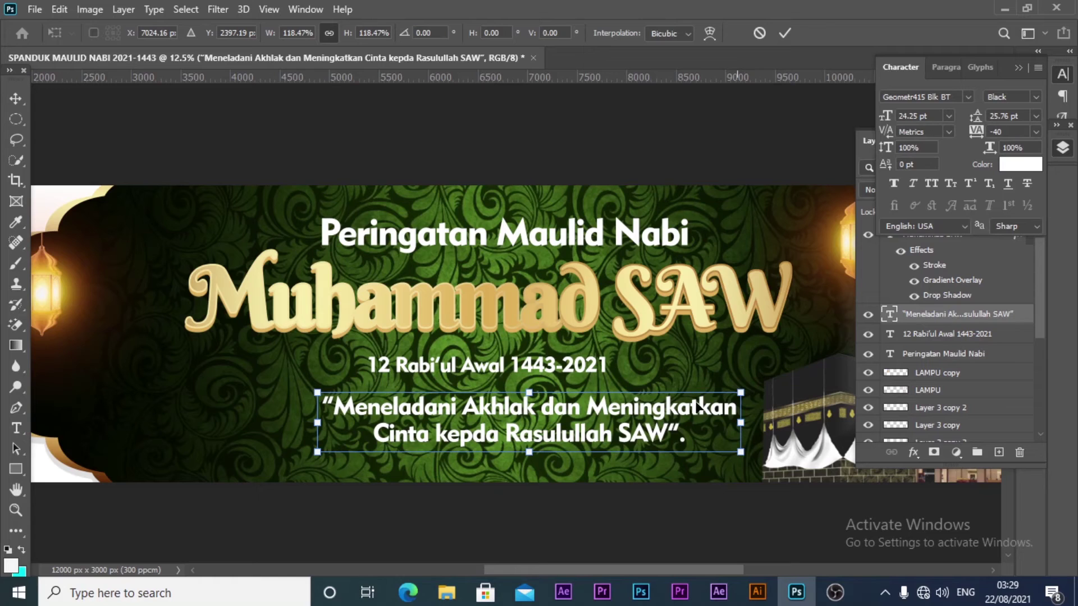
drag(670, 416, 642, 415)
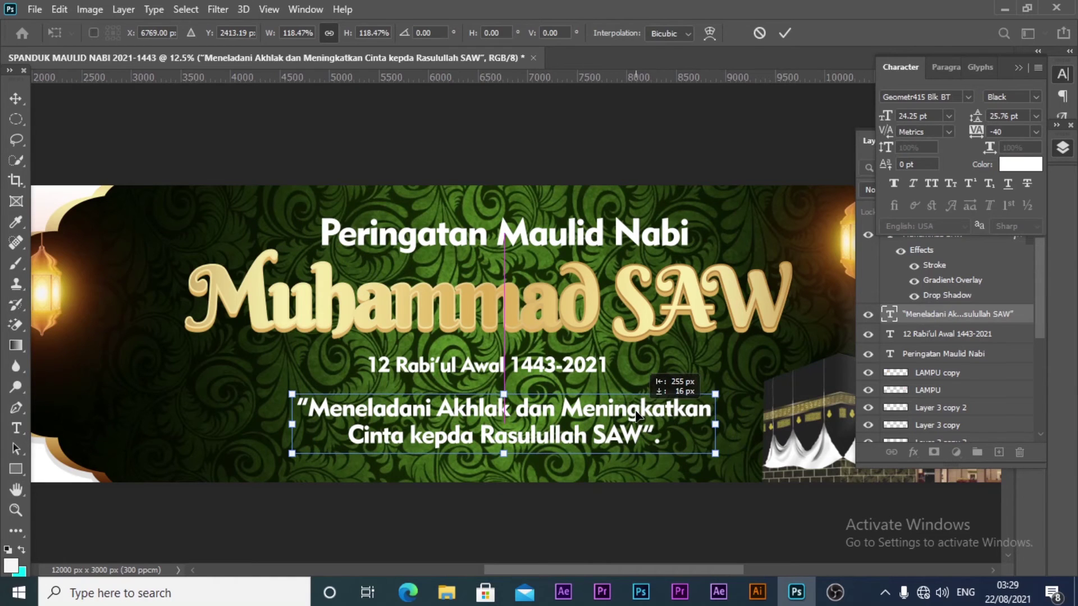
click(785, 33)
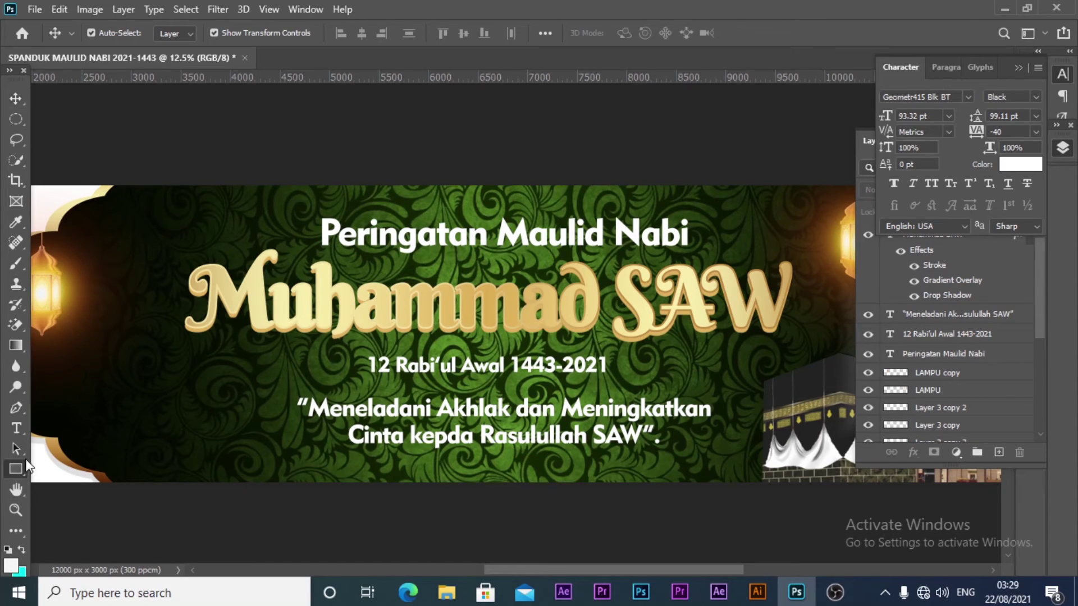
Select the '12 Rabi'ul Awal 1443-2021' date text layer on the canvas
click(15, 468)
key(v)
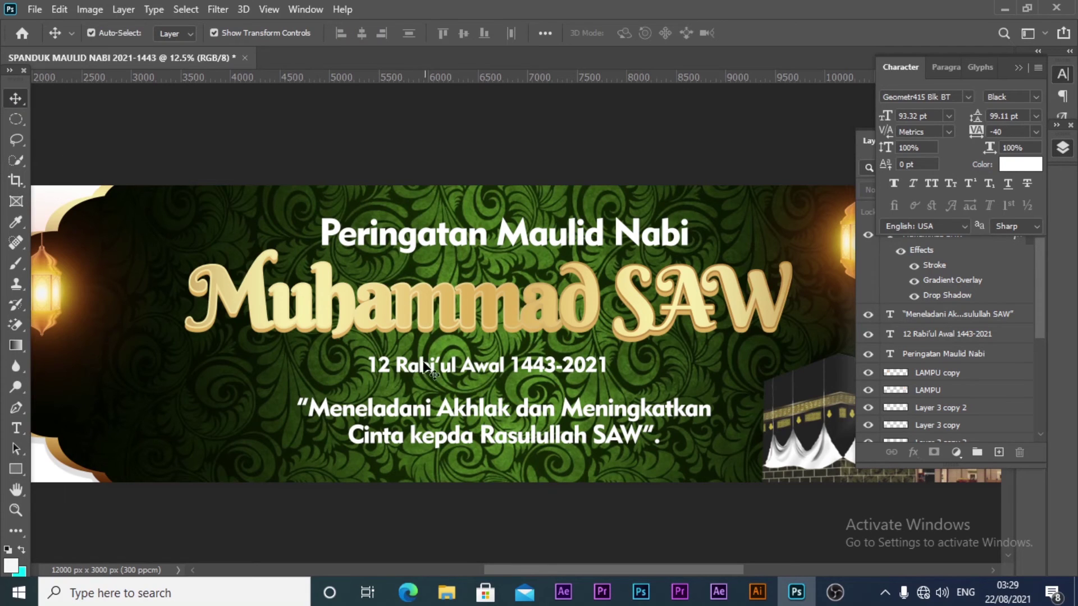
click(423, 366)
click(422, 366)
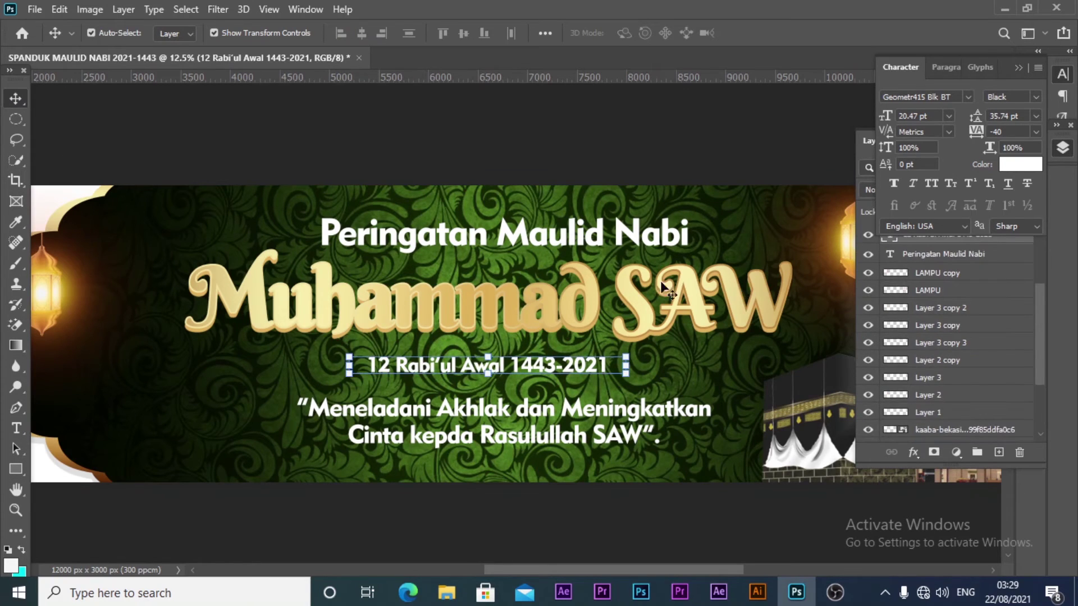
Draw a bar over the date with a gradient fill using gold sampled from the title
click(16, 469)
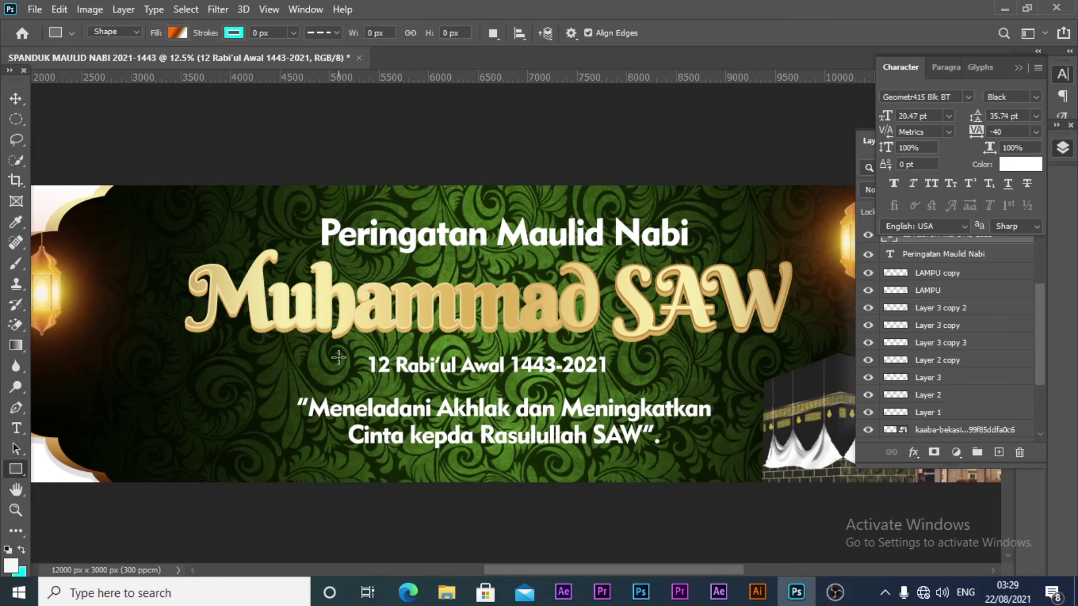
mouse_move(355, 350)
mouse_down()
mouse_move(403, 368)
mouse_move(616, 382)
mouse_up()
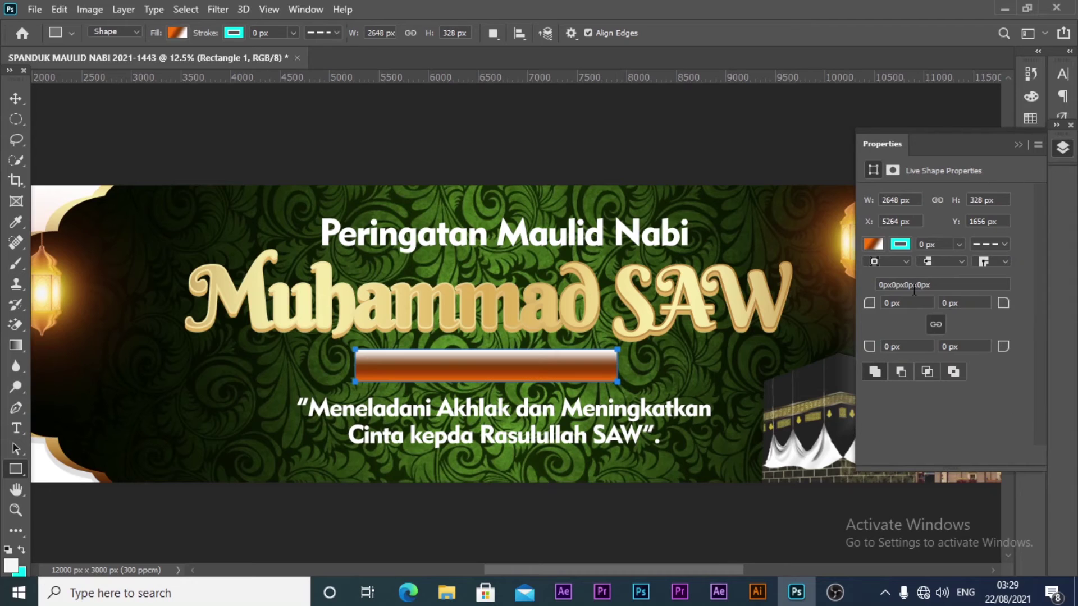
click(177, 32)
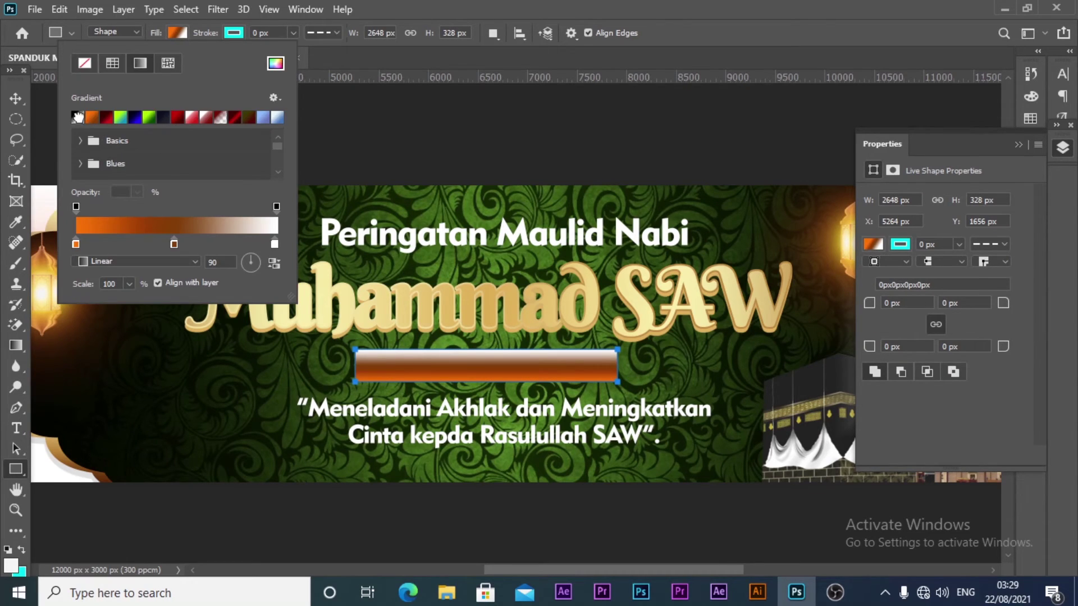
click(78, 117)
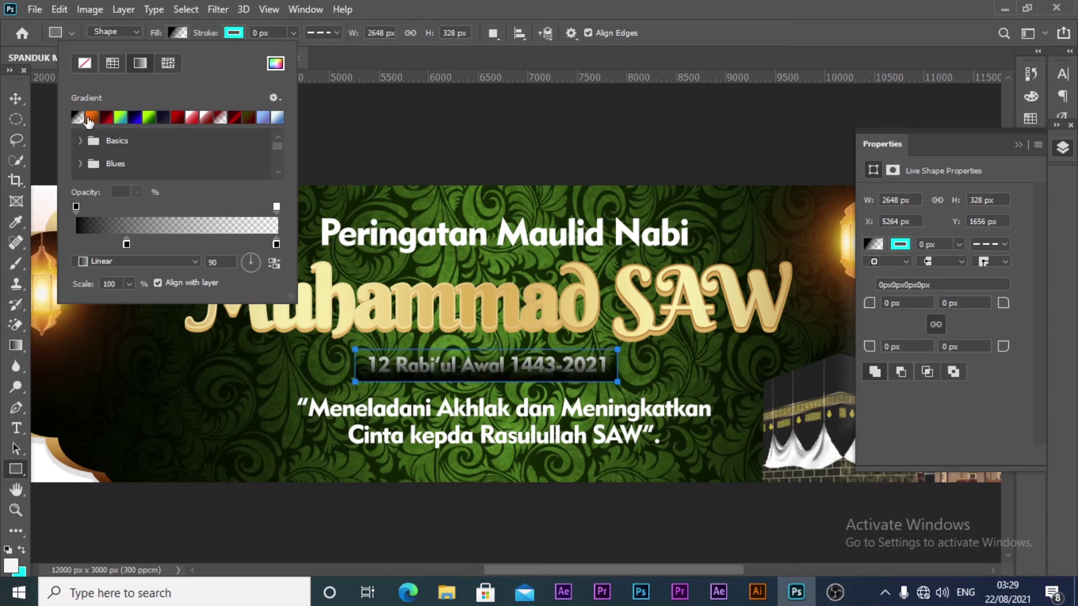
double_click(126, 244)
text(f7eda8)
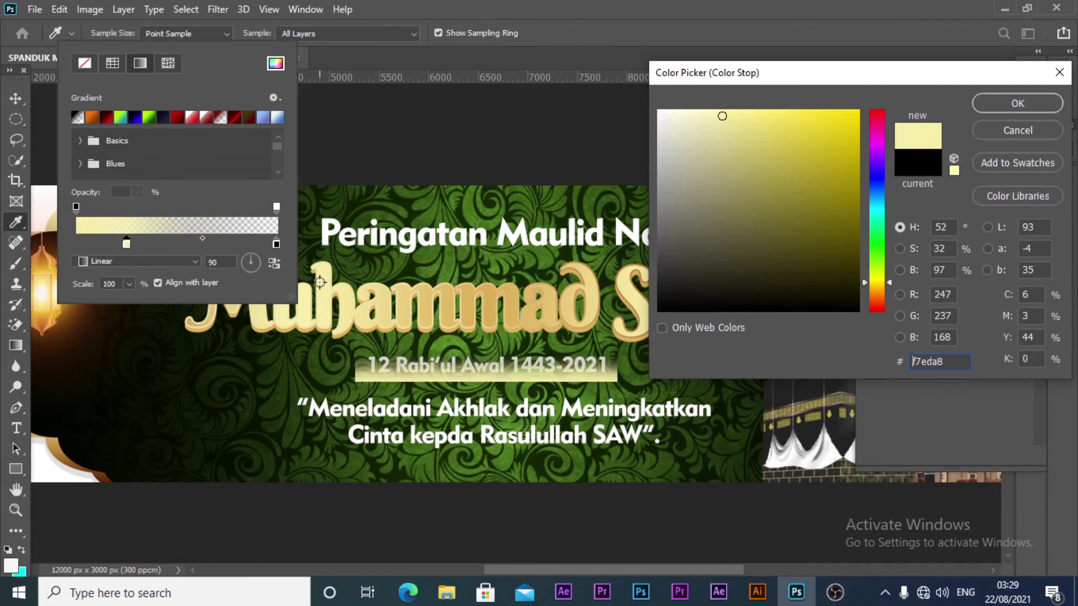
click(488, 292)
click(993, 104)
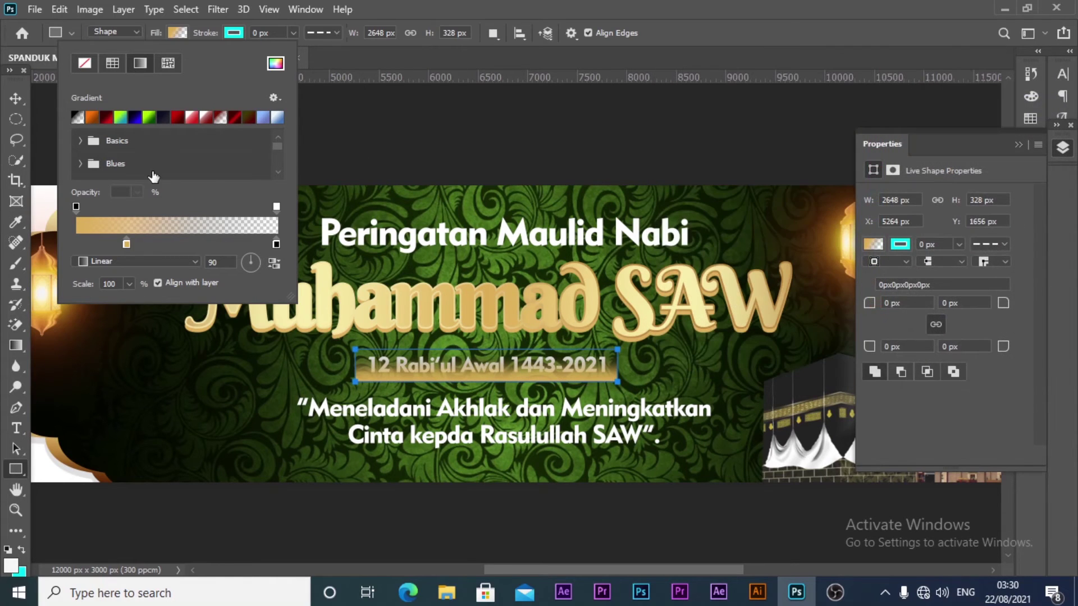
Make the bar's gradient radial at -2°, round its corners to 51 px, and place it below the date text
click(190, 261)
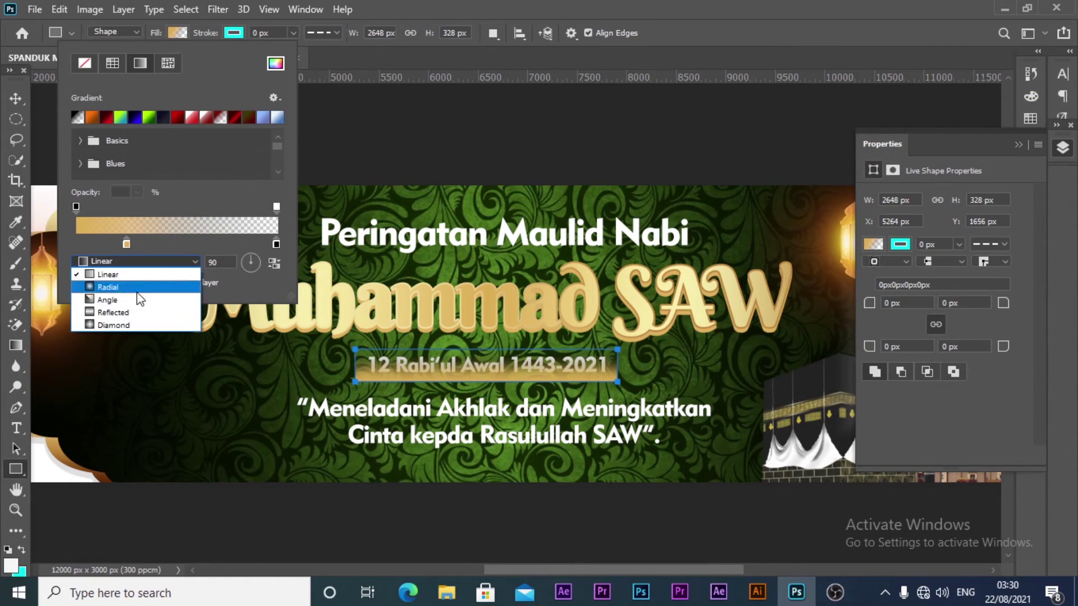
click(116, 287)
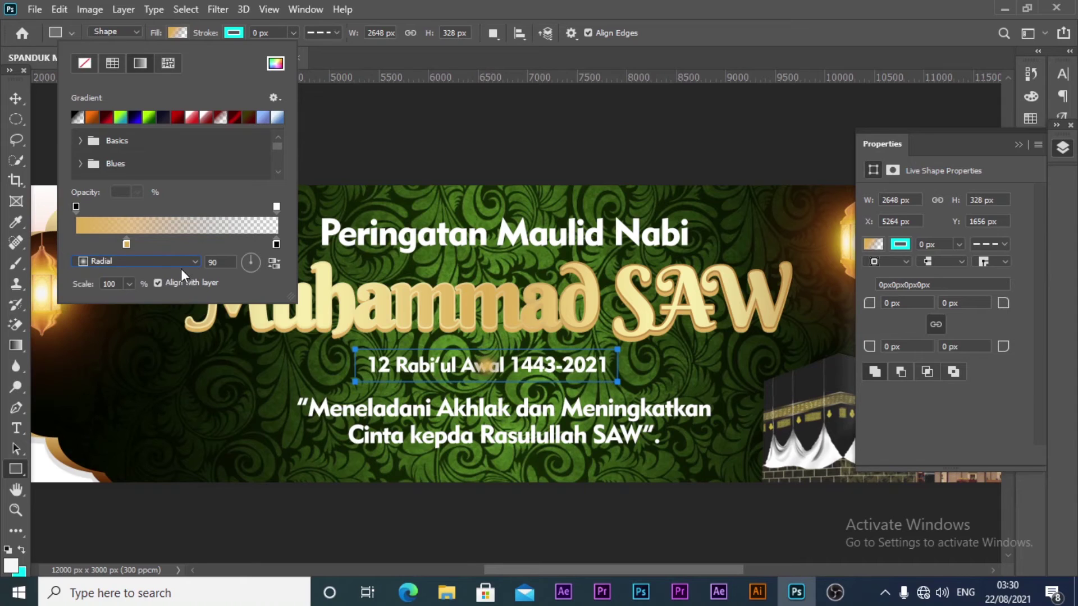
click(262, 264)
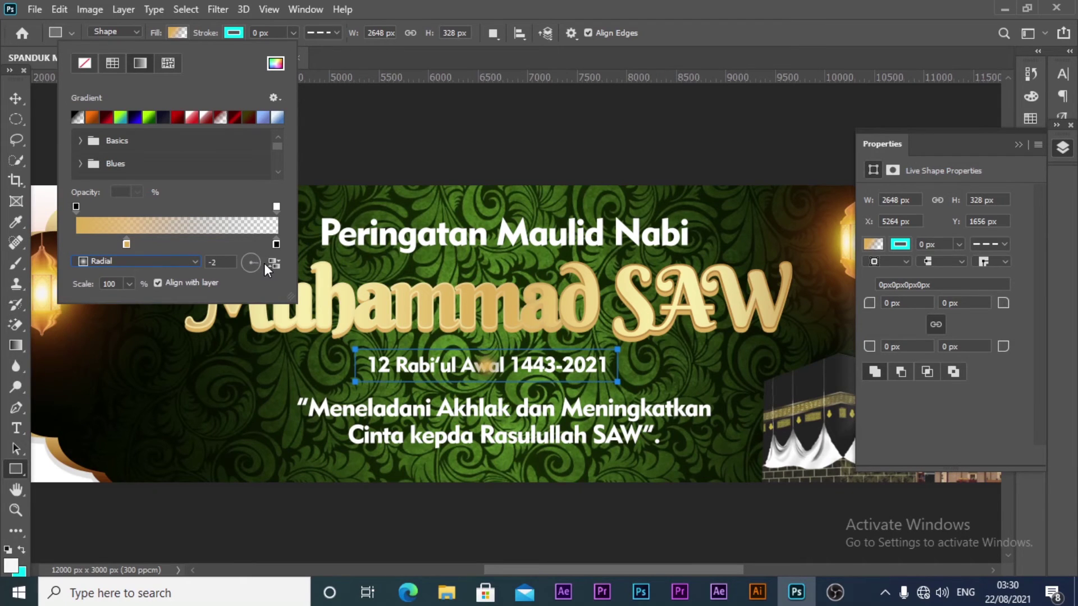
click(15, 98)
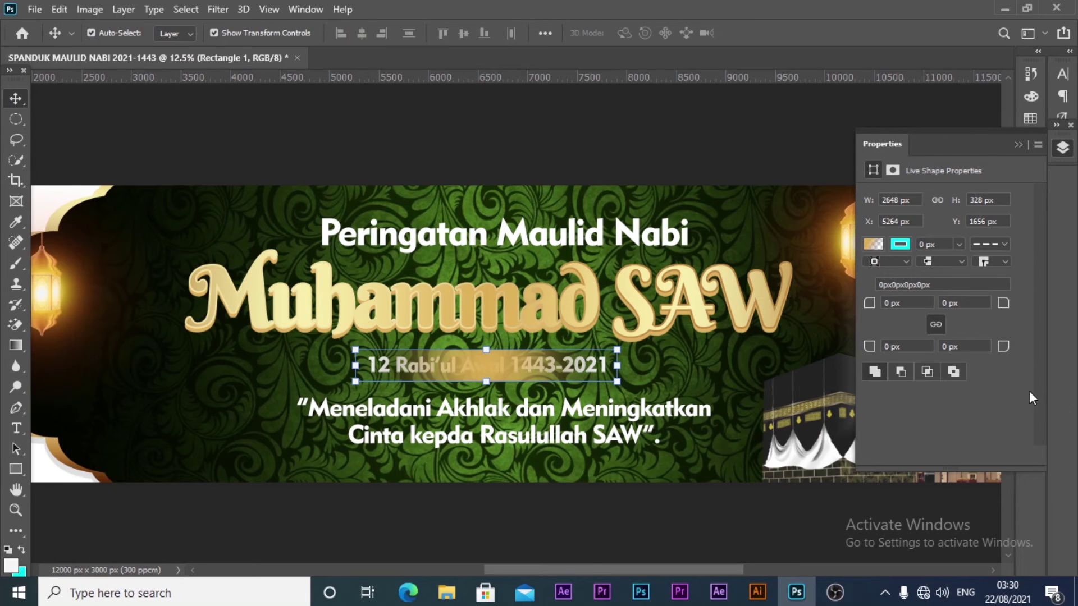
drag(1004, 347, 1047, 346)
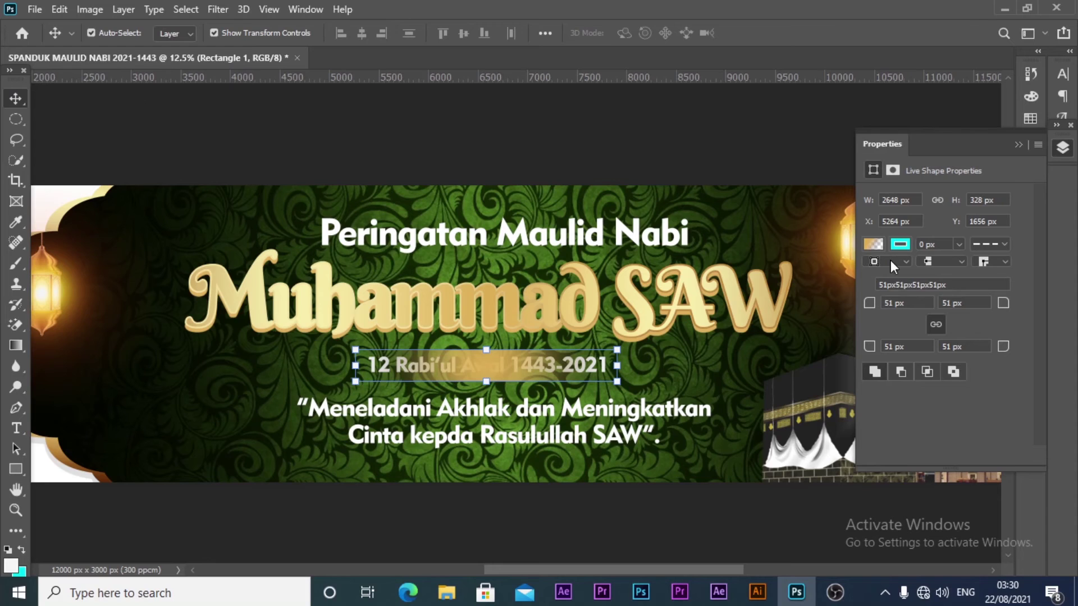
click(1063, 148)
drag(954, 234, 950, 262)
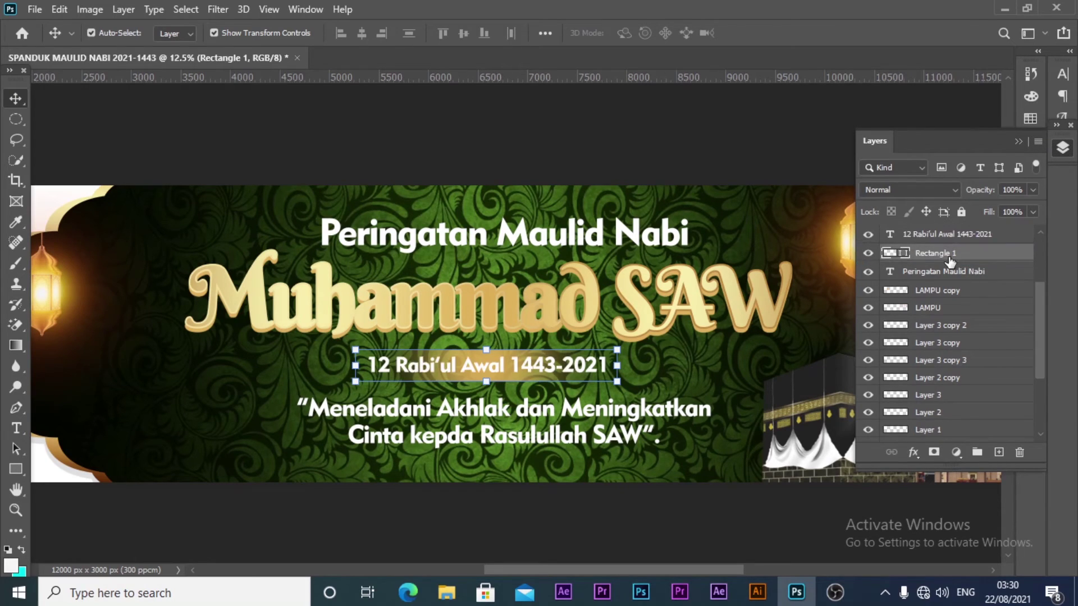
Recolour the '12 Rabi'ul Awal 1443-2021' date text black in the Character panel
click(574, 365)
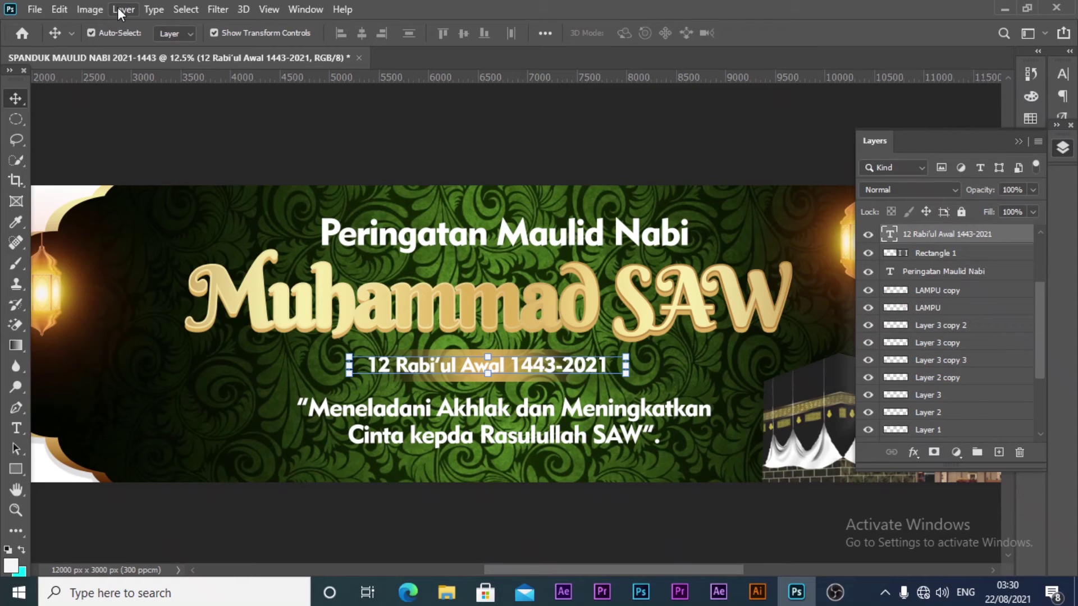
click(1063, 74)
click(1022, 164)
drag(691, 289, 640, 329)
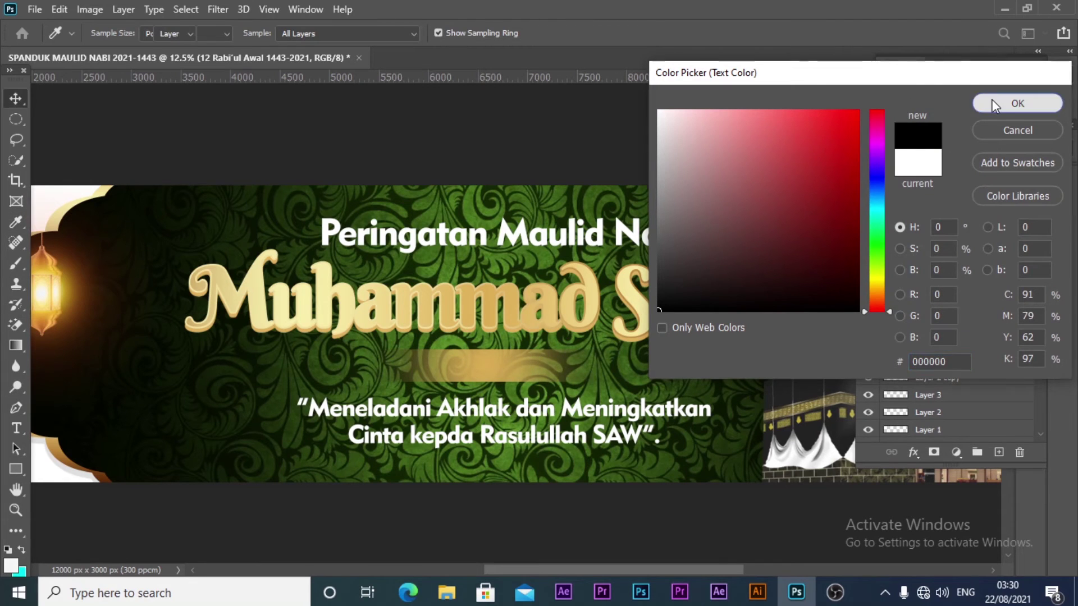
click(1014, 103)
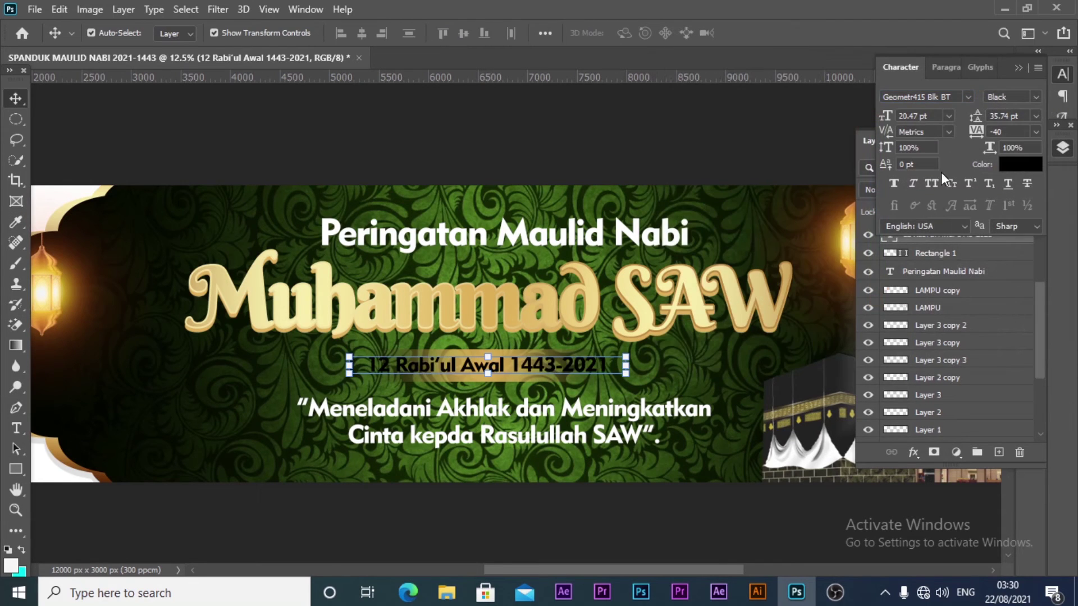
click(134, 12)
mouse_move(228, 162)
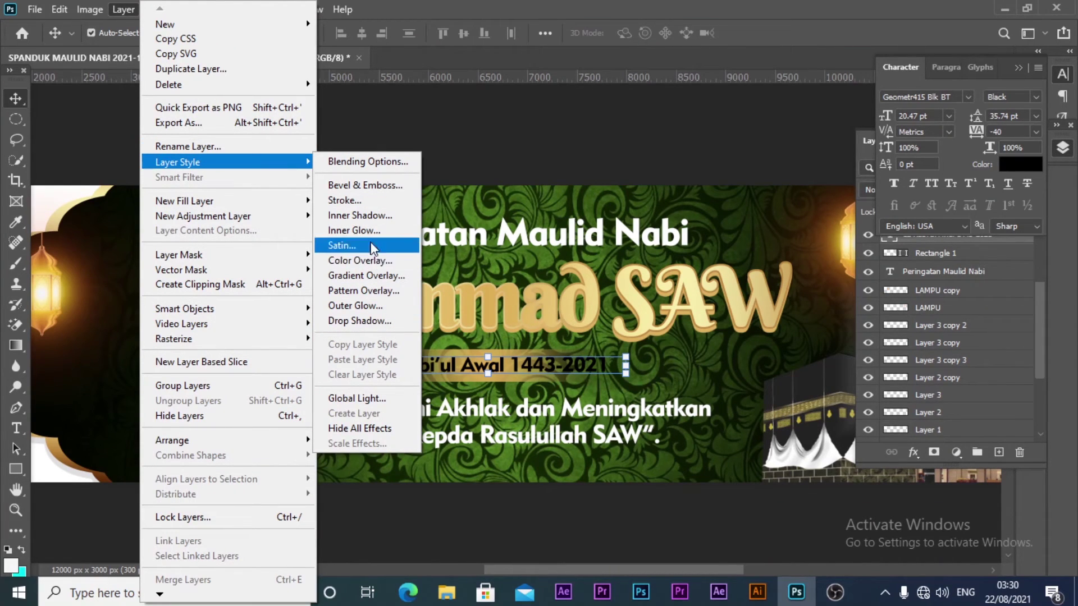
Add a Stroke effect to the date text and make its starting gradient stop white
click(358, 201)
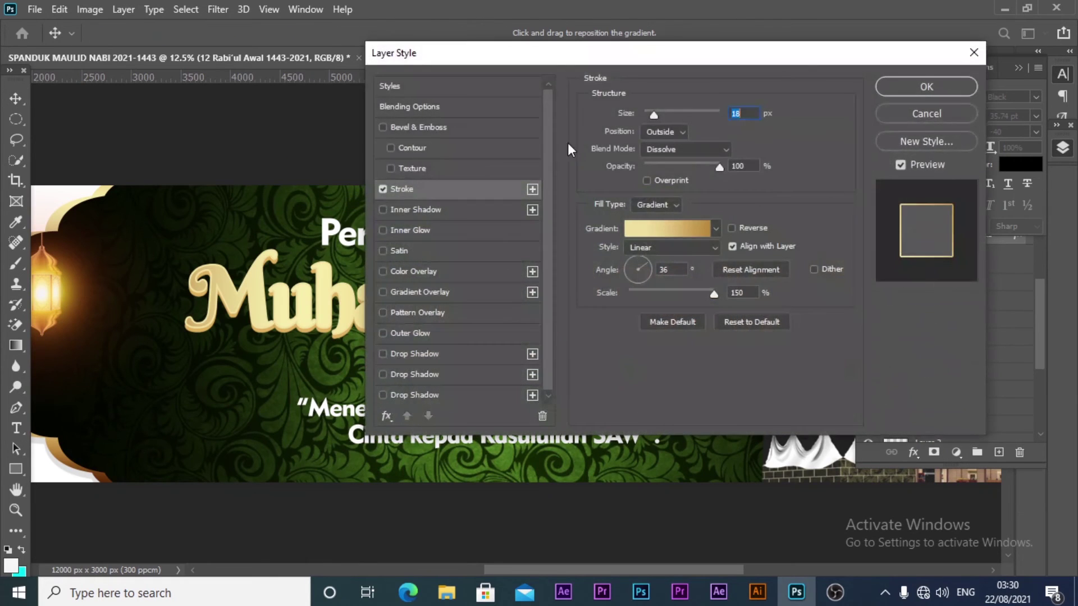
drag(587, 53, 924, 49)
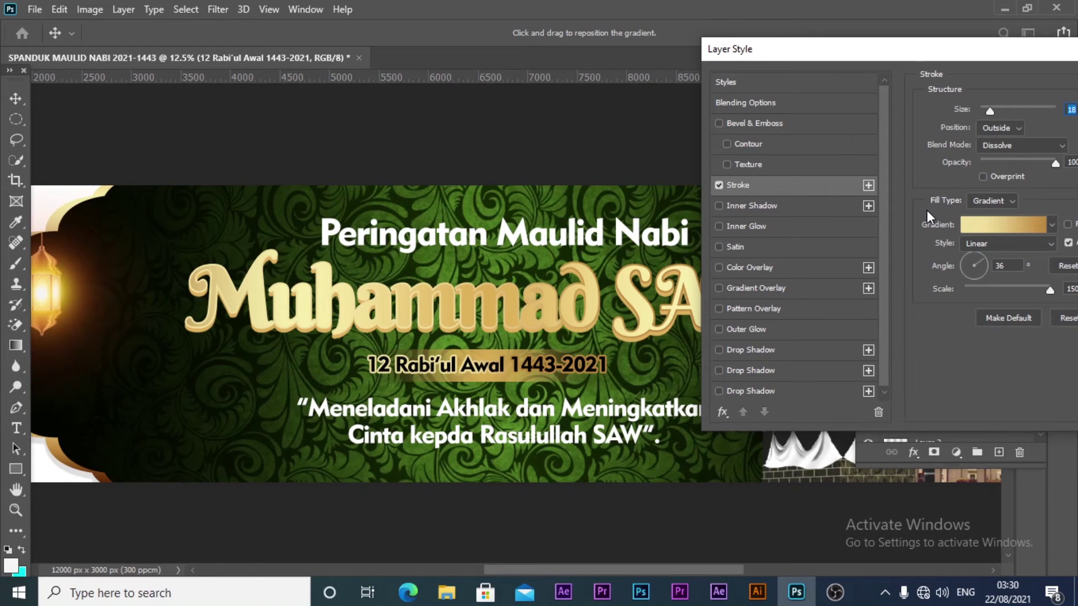
click(1034, 223)
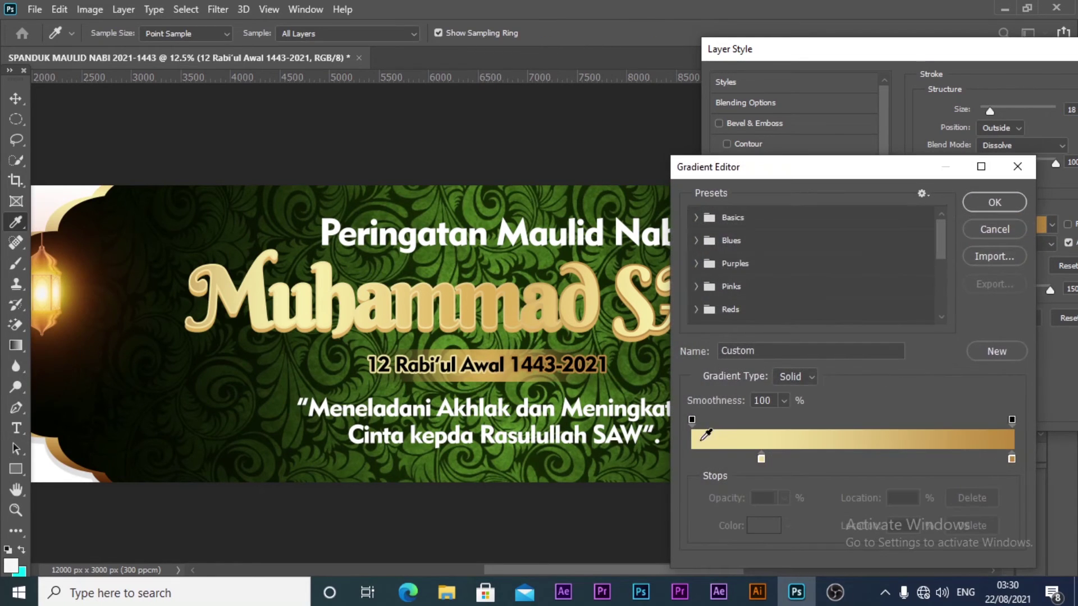
click(761, 458)
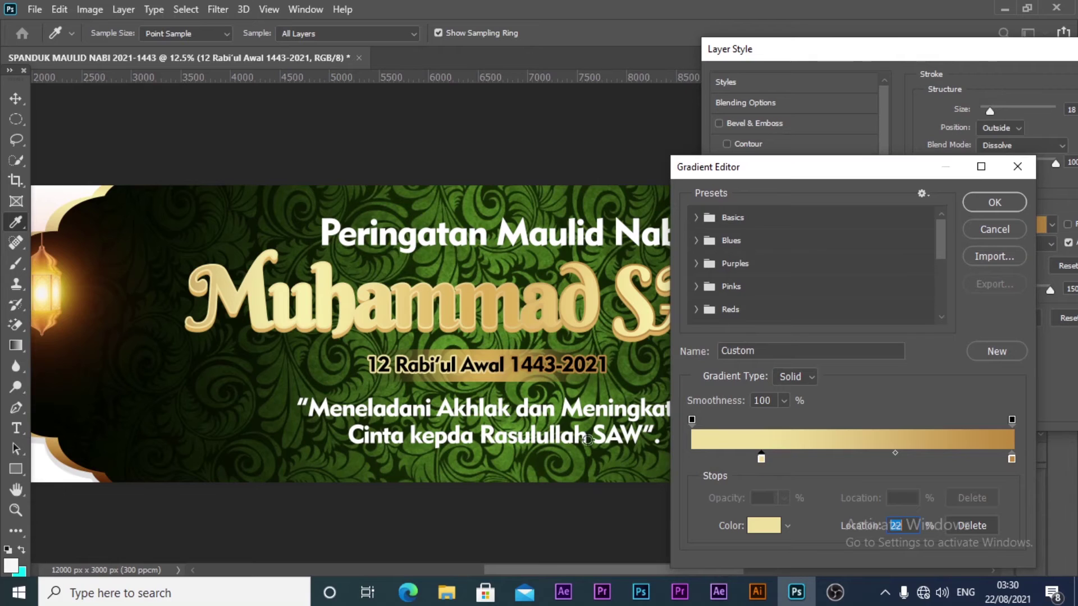
click(46, 481)
click(995, 203)
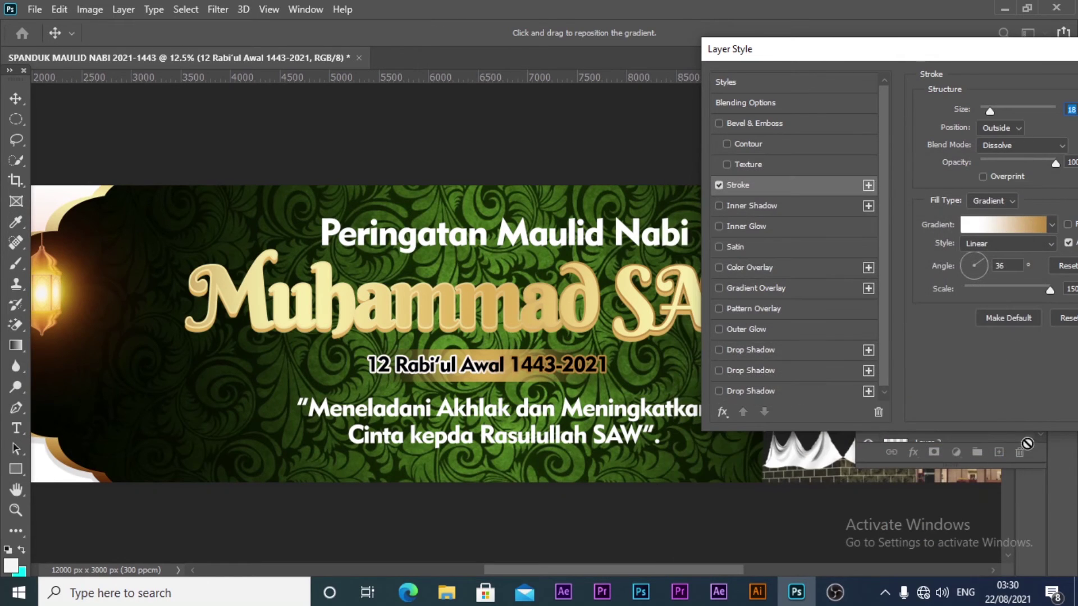
Set the stroke gradient's ending stop to white so the outline is all white
click(1035, 227)
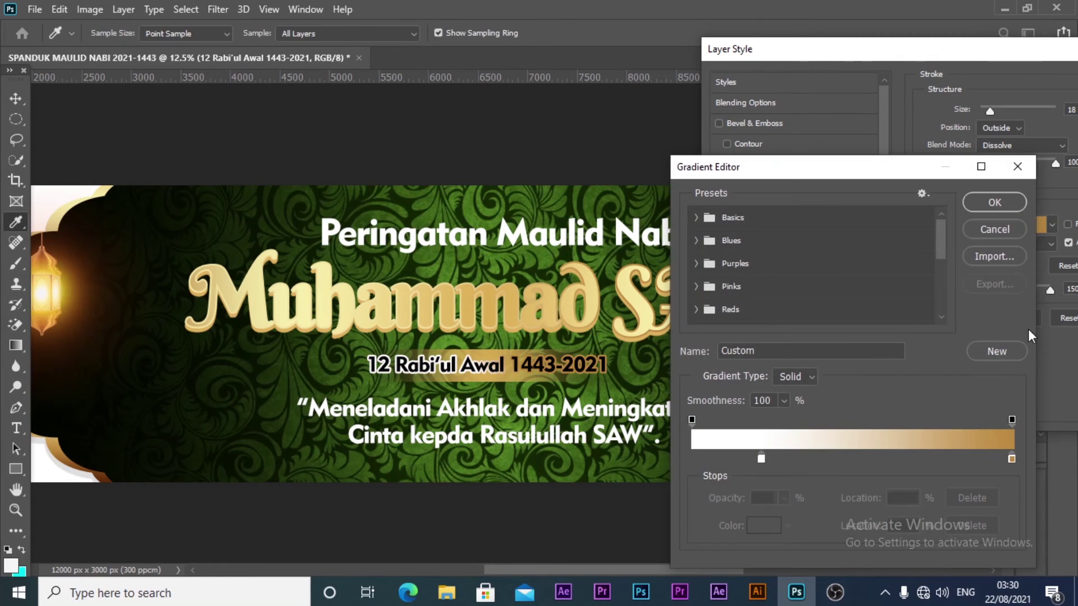
double_click(1012, 459)
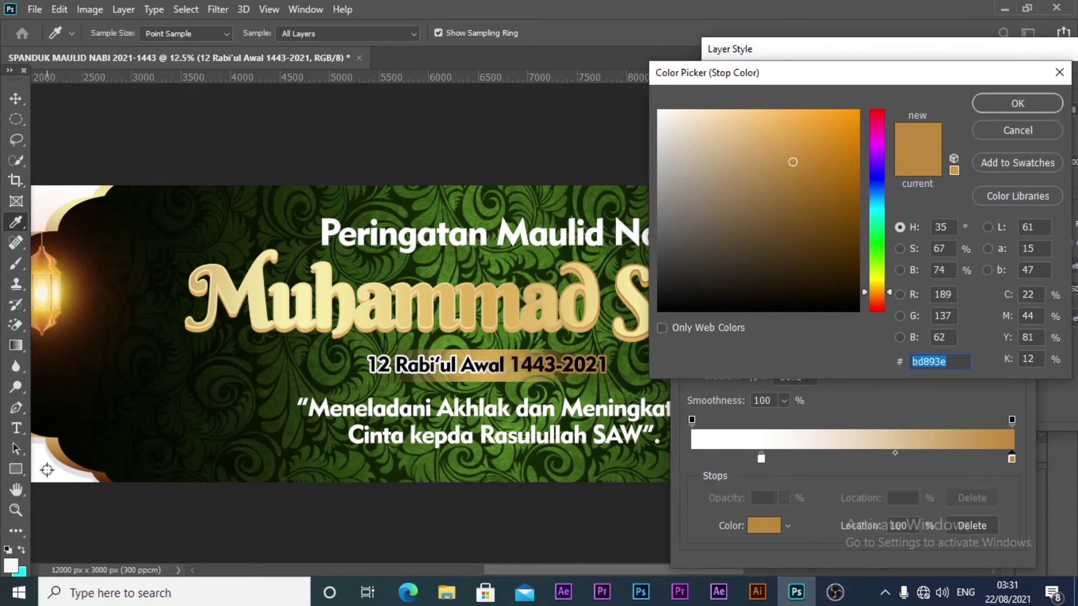
click(45, 473)
click(1045, 106)
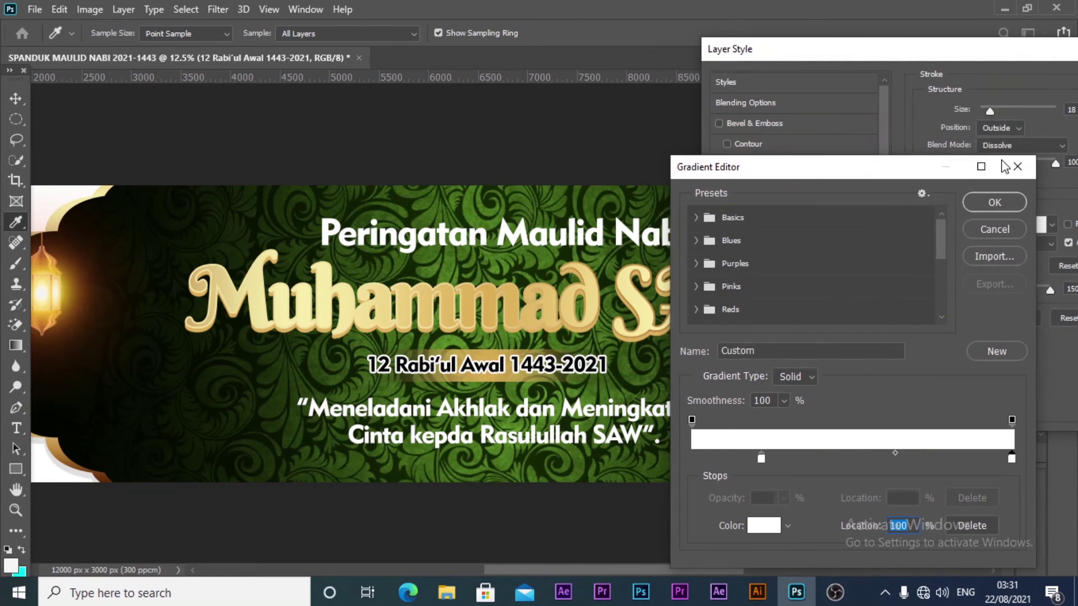
click(992, 206)
Set the white stroke size to 13 px and apply it to the date text
drag(995, 52, 867, 64)
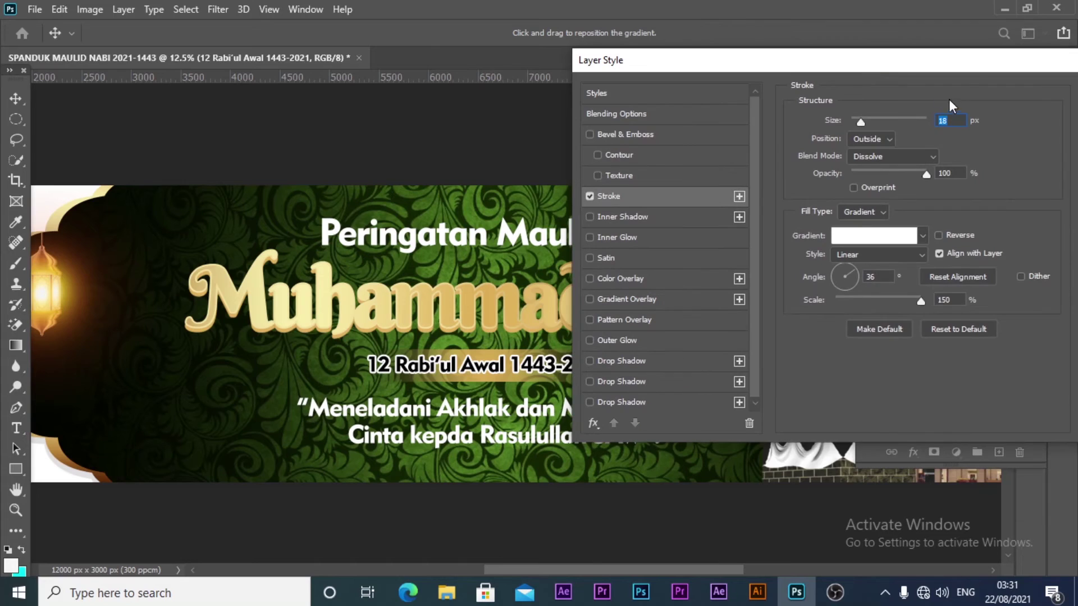
drag(983, 63, 960, 65)
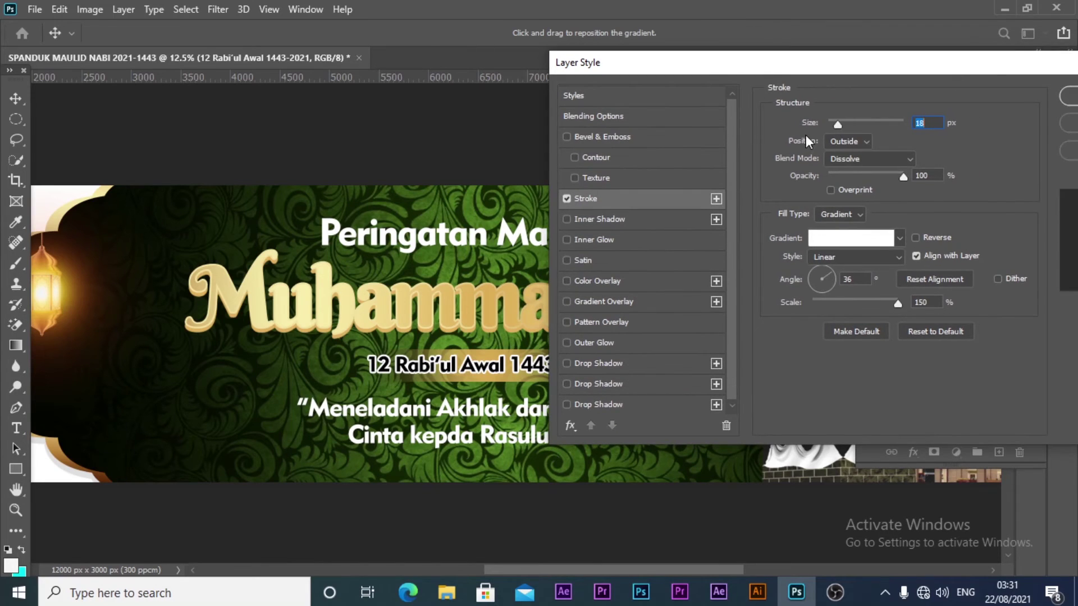
drag(836, 123, 837, 124)
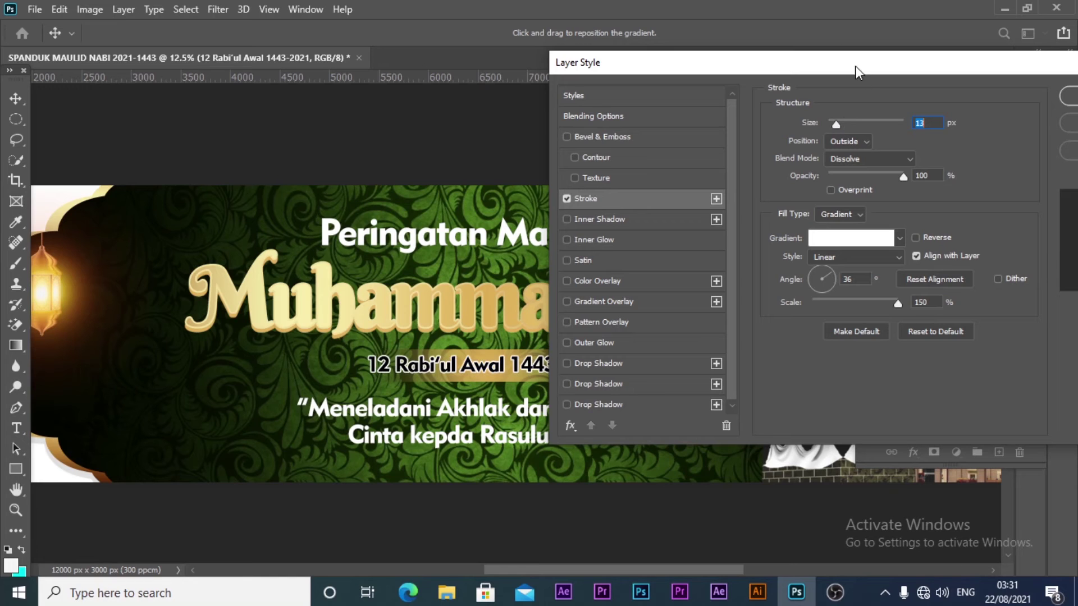
drag(951, 65, 858, 66)
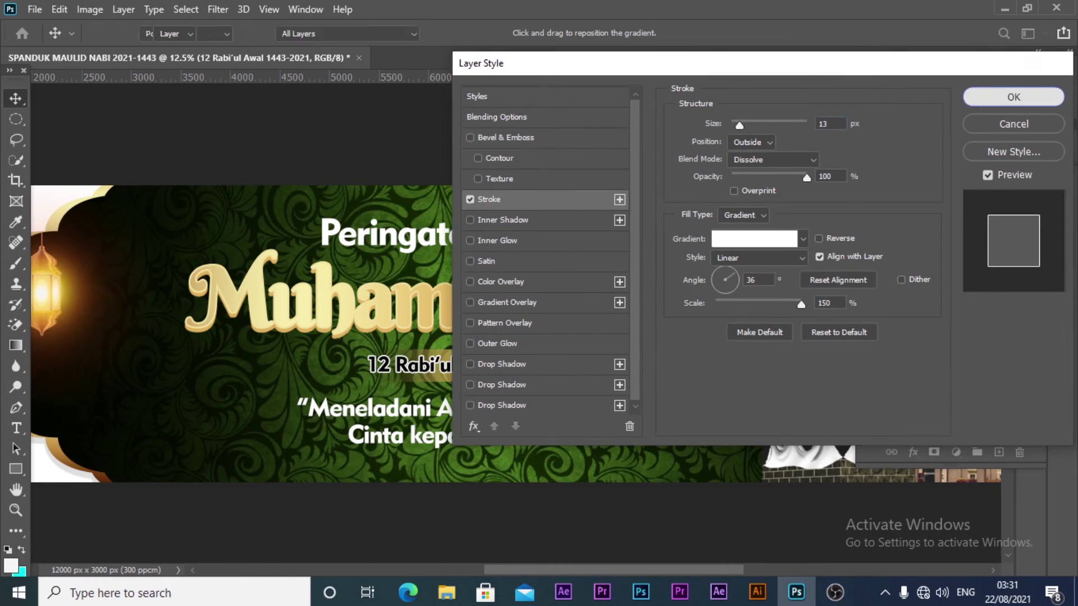
click(1010, 96)
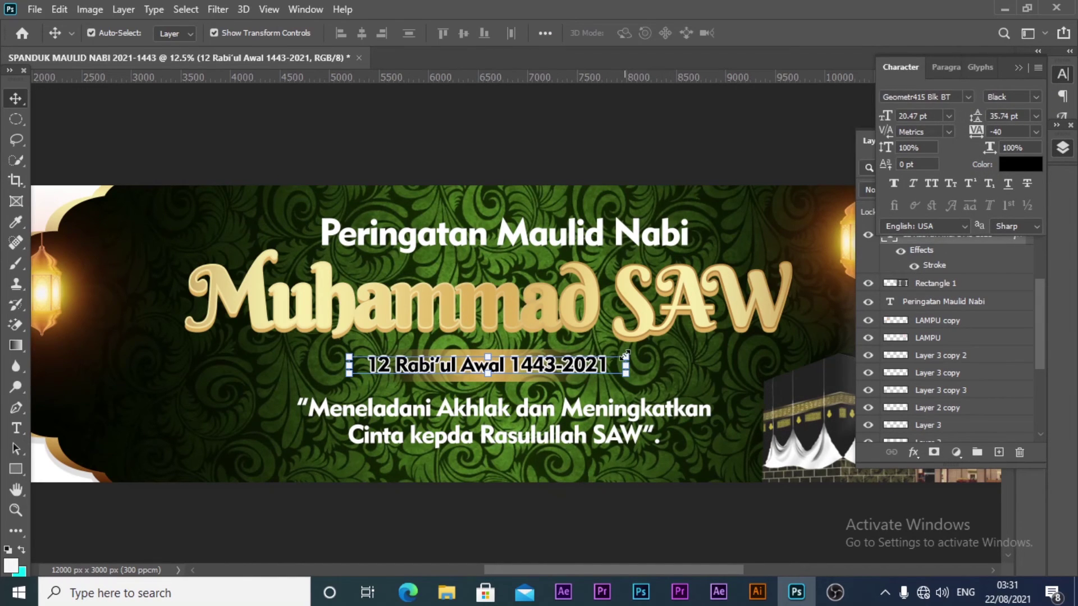
Scale the date text down to 77%
drag(625, 354, 593, 364)
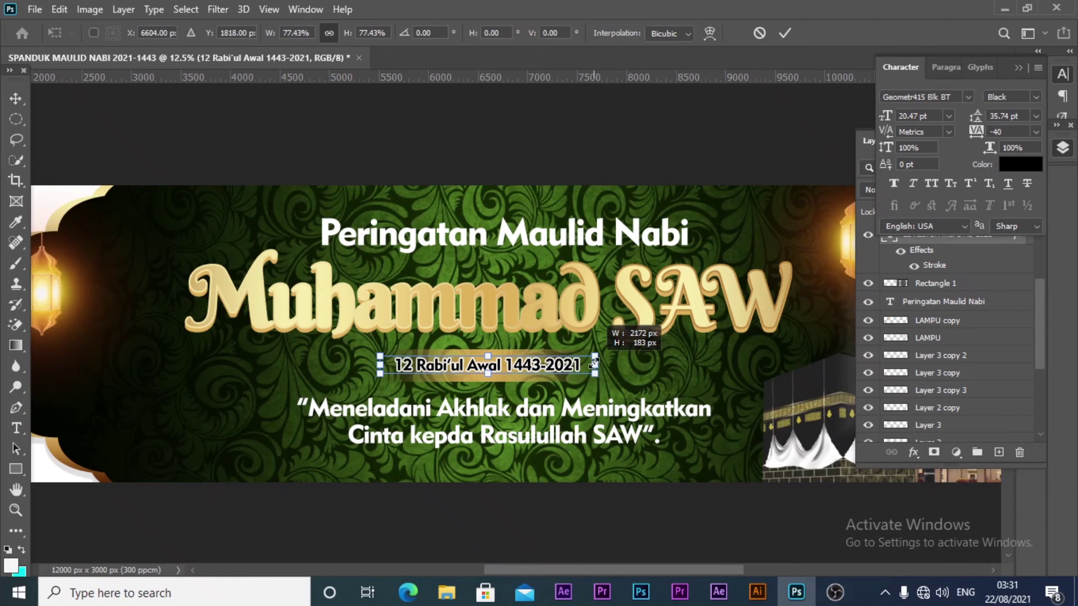
click(785, 29)
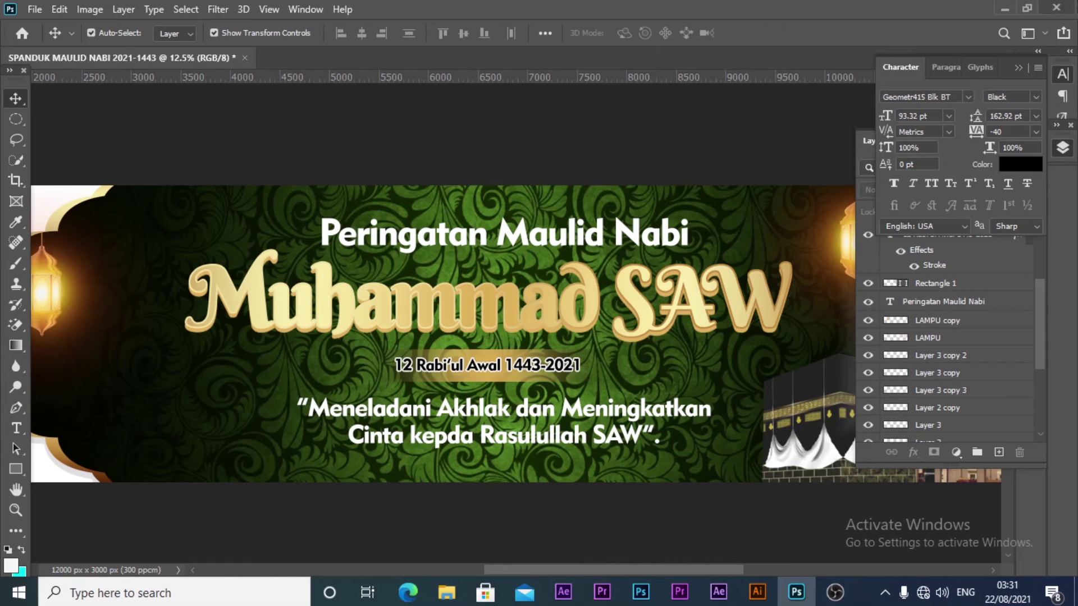
click(478, 338)
Shorten the gold bar (Rectangle 1) behind the date to about 80% height
click(495, 375)
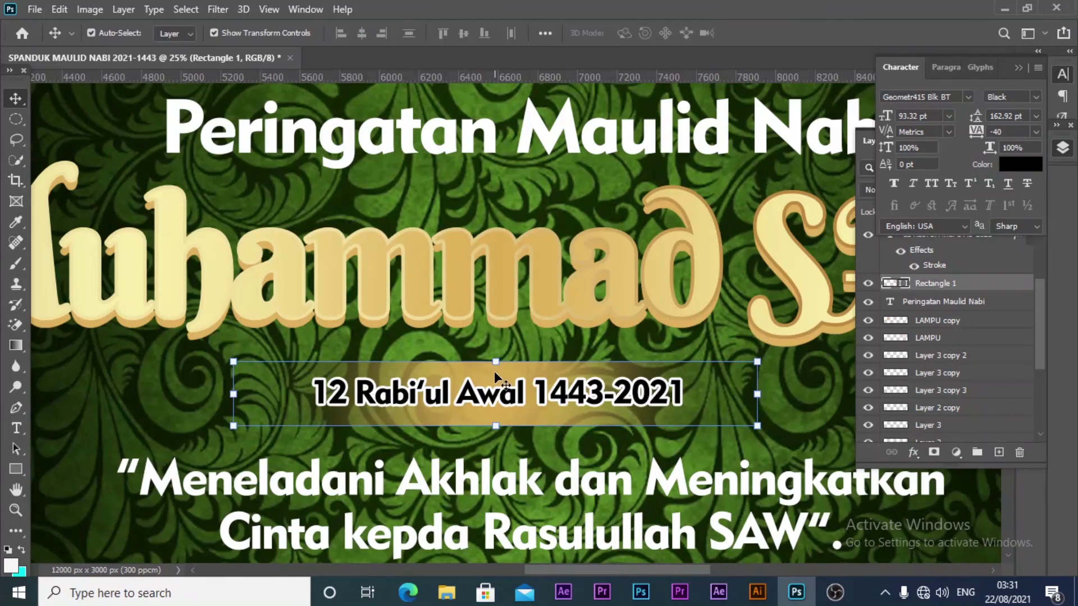
drag(499, 425, 500, 420)
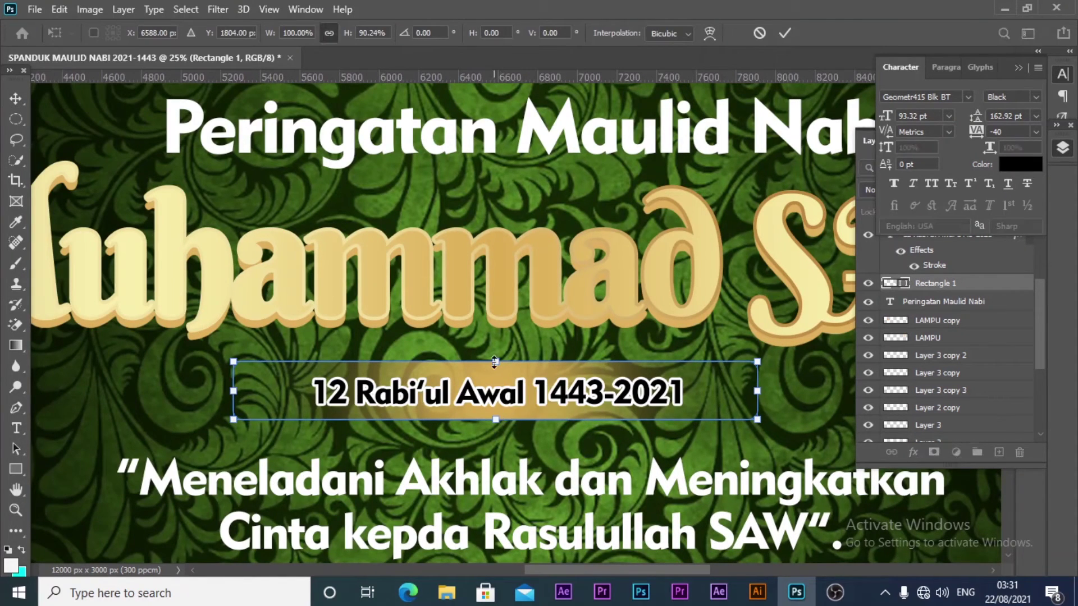
drag(496, 362, 492, 368)
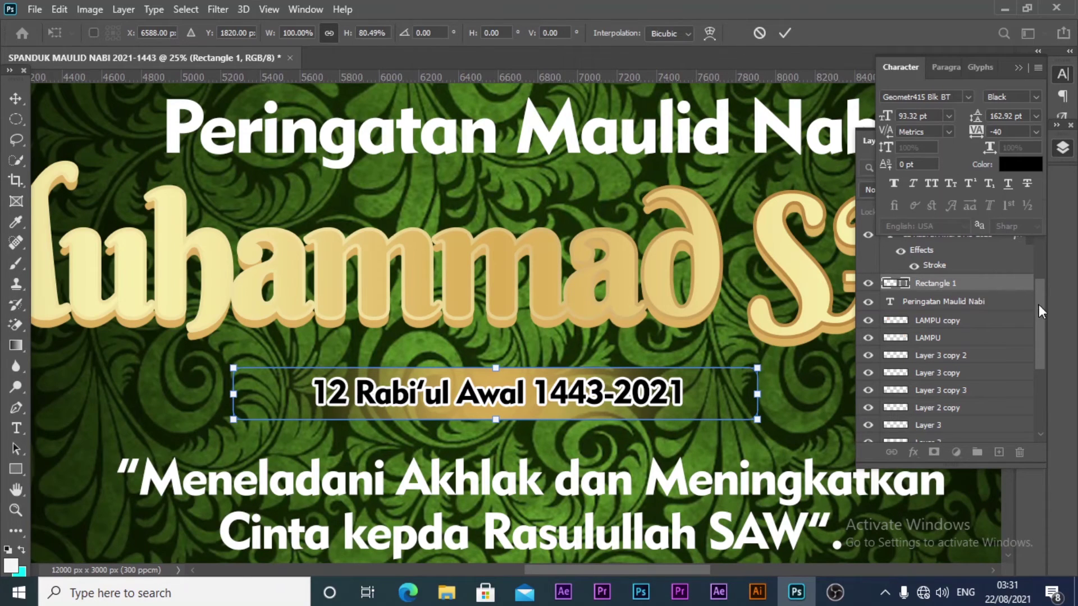
drag(1039, 304, 1042, 290)
Nudge the date text and gold bar up together beneath the title
shift+click(950, 274)
key(shift+Up)
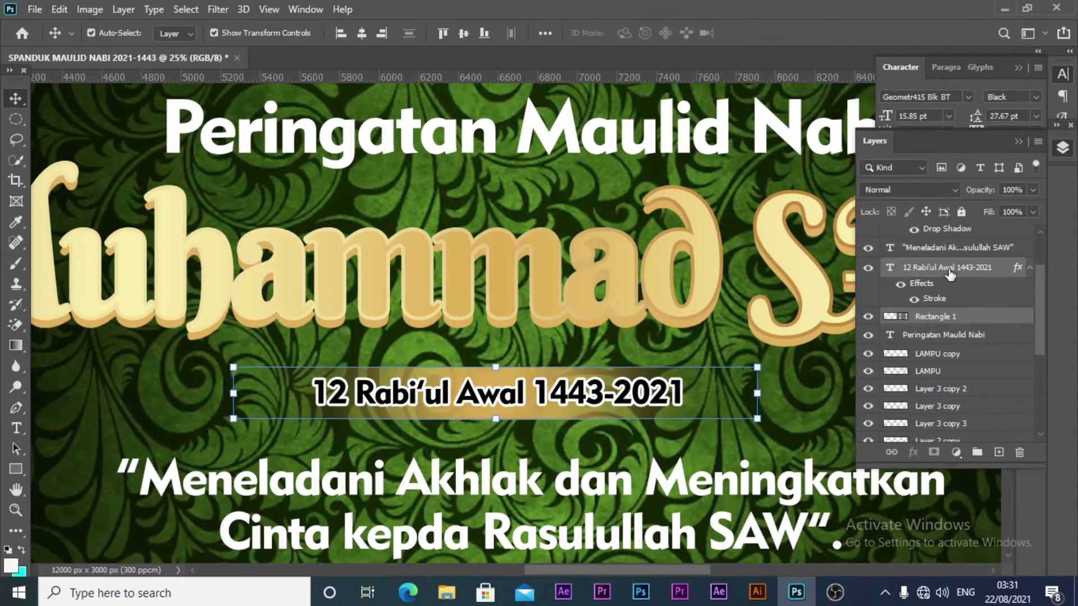
key(shift+Up)
key(shift+Up)
key(shift+Up)
key(shift+Up)
key(shift+Up)
key(shift+Up)
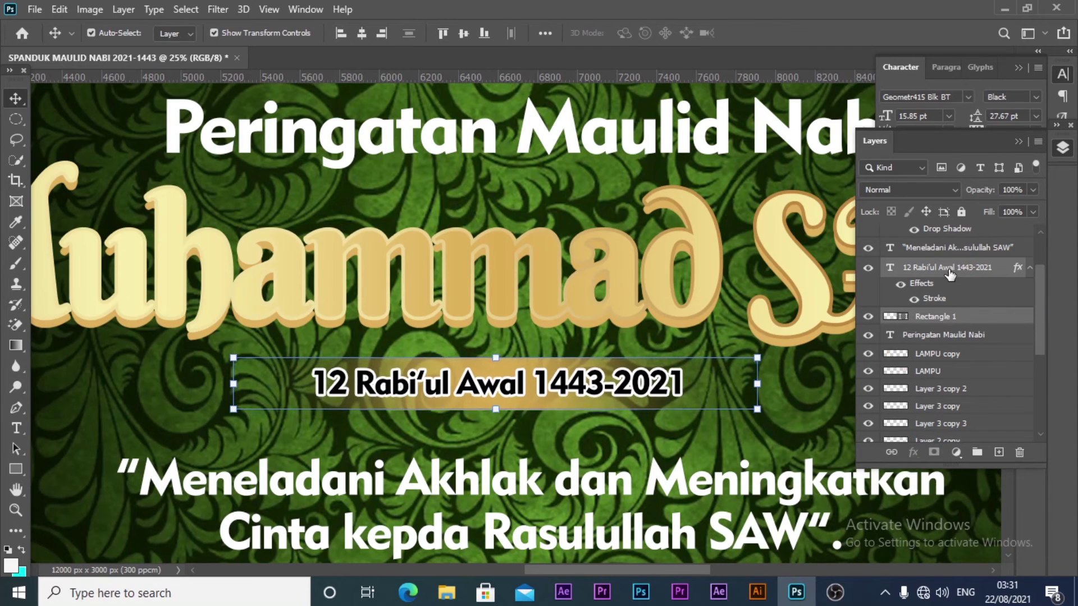
key(shift+Up)
key(shift+Up)
key(shift+Up)
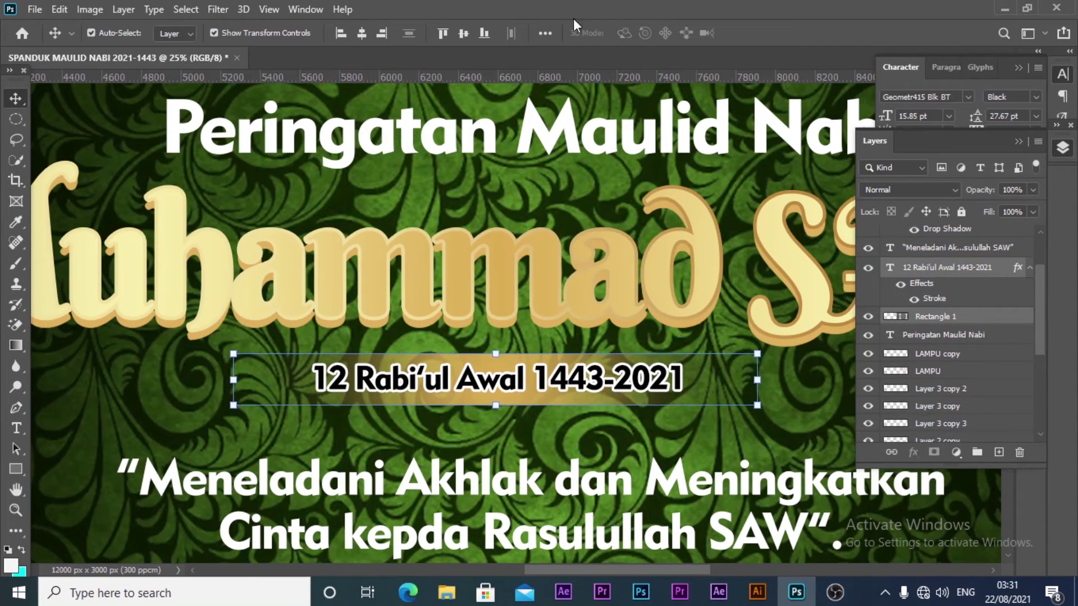
click(595, 125)
Zoom out to the whole banner and deselect the heading
key(z)
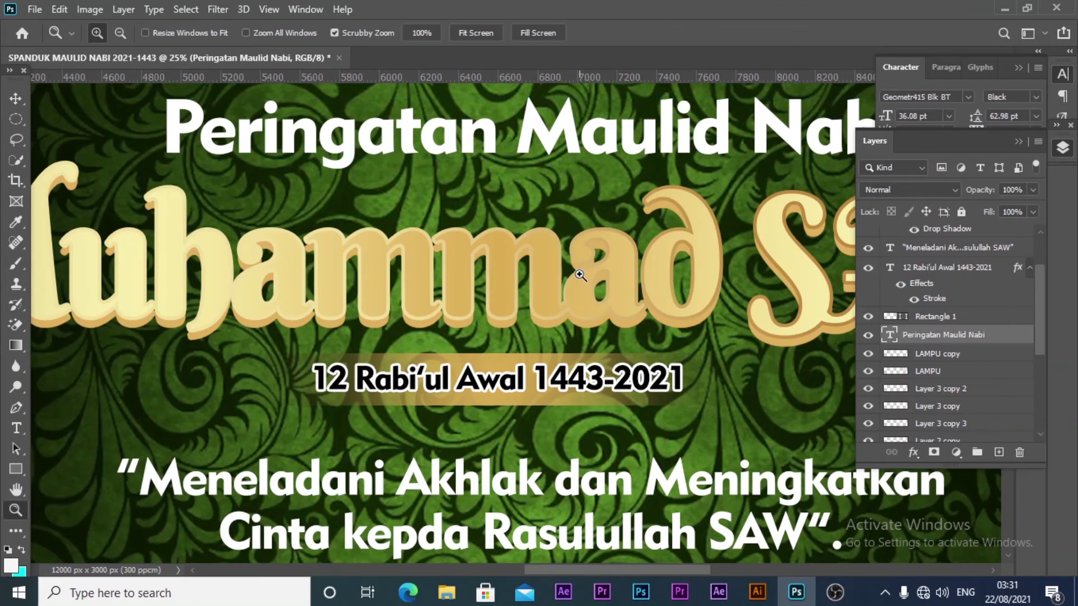
alt+click(573, 286)
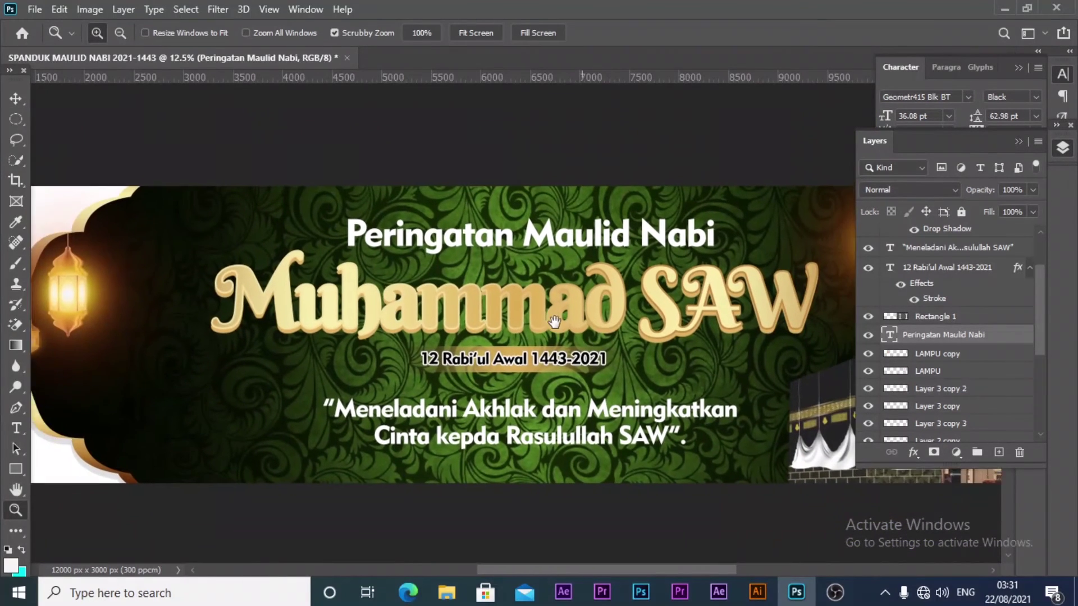
drag(554, 322, 525, 312)
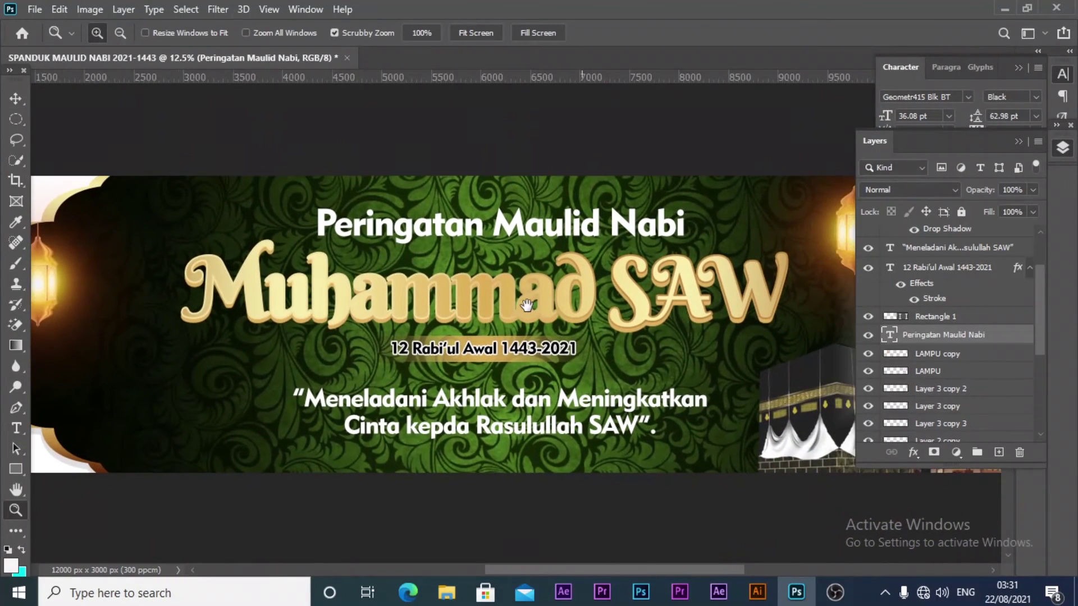
click(16, 99)
click(288, 149)
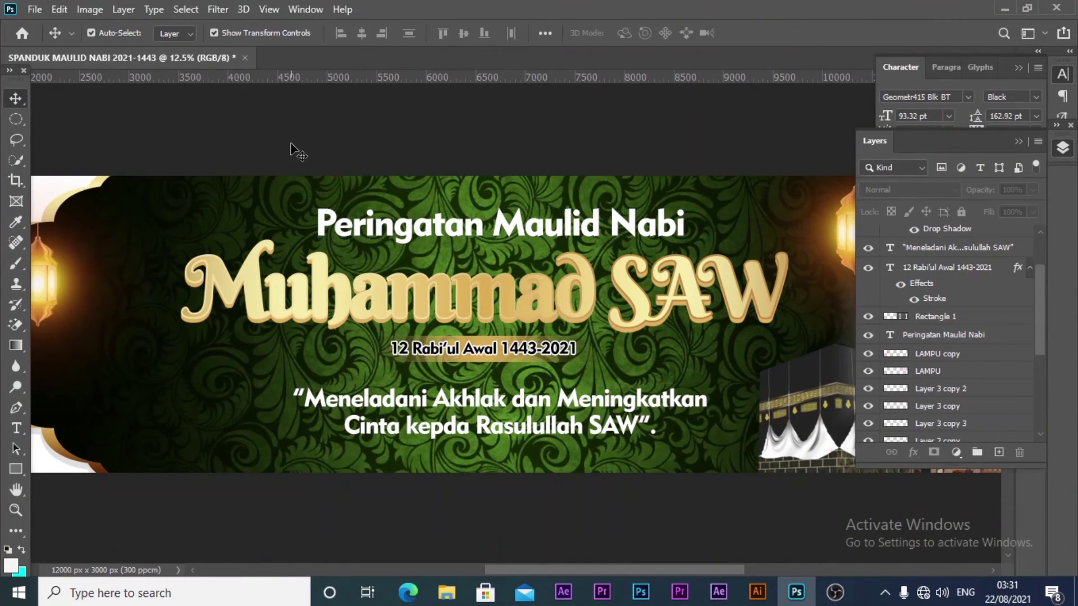
Shift the quoted tagline slightly left and enlarge it to about 110%
click(529, 402)
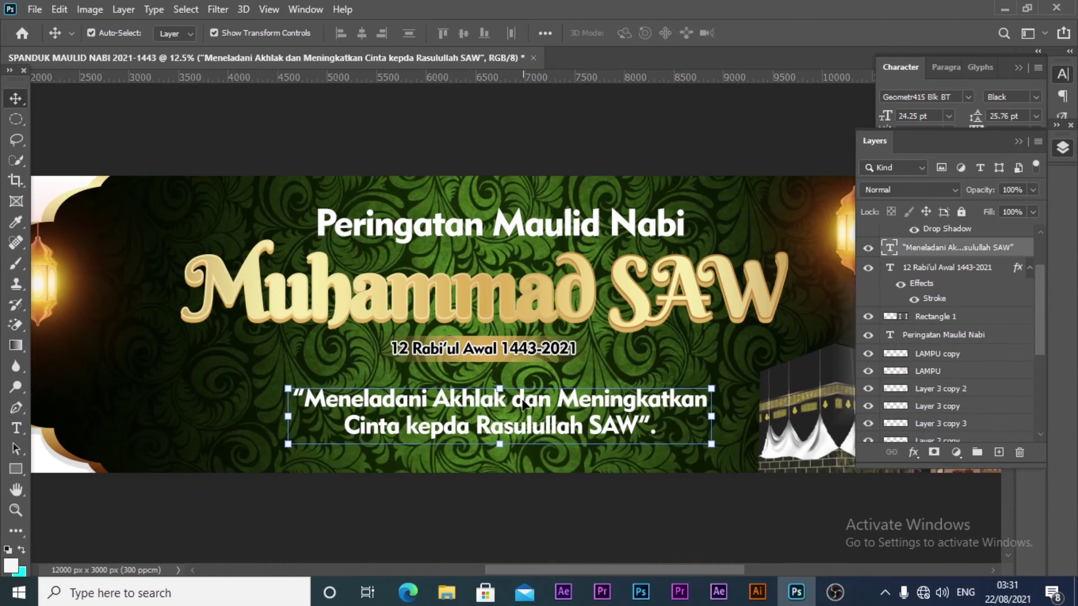
drag(528, 402, 514, 402)
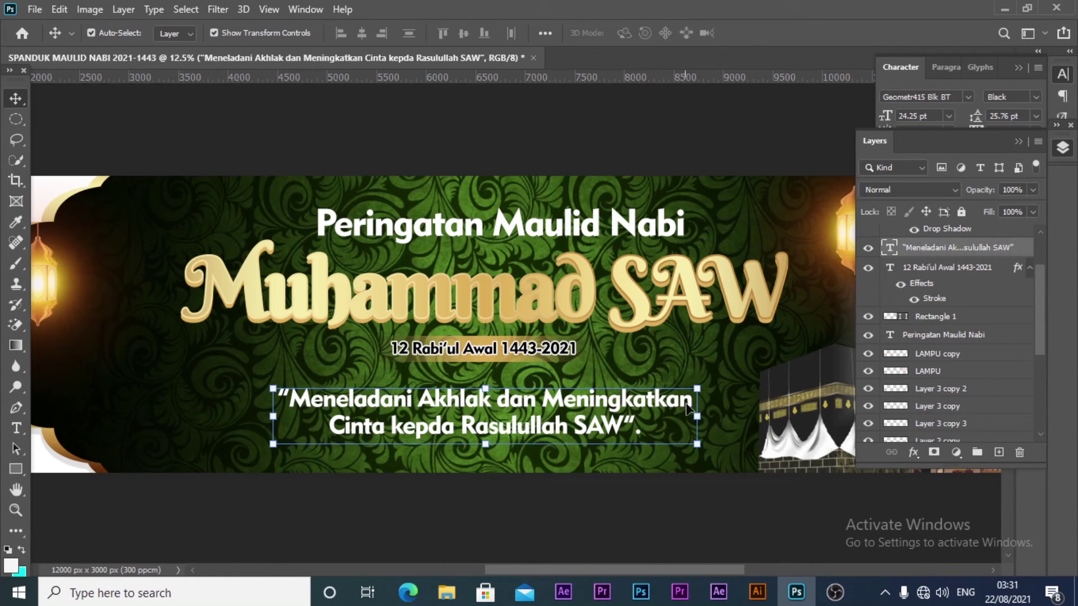
drag(698, 389, 718, 381)
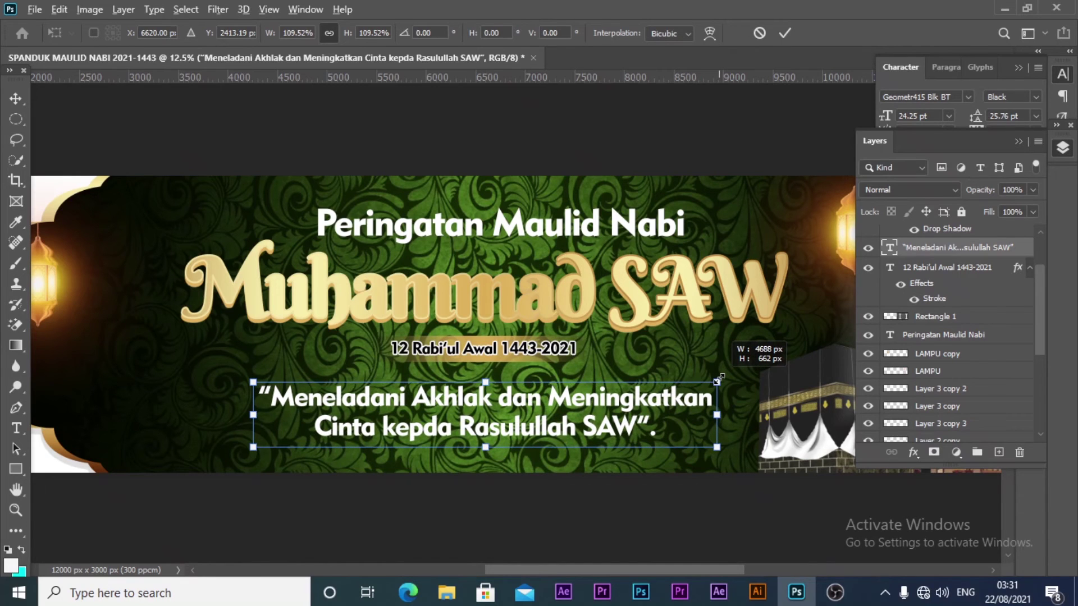
click(785, 33)
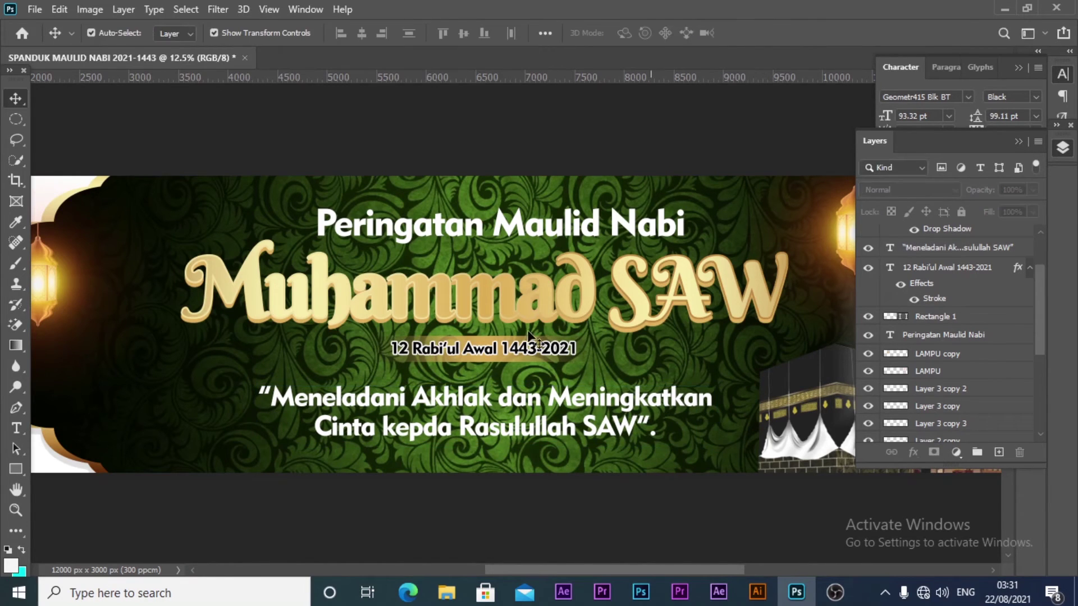
click(481, 399)
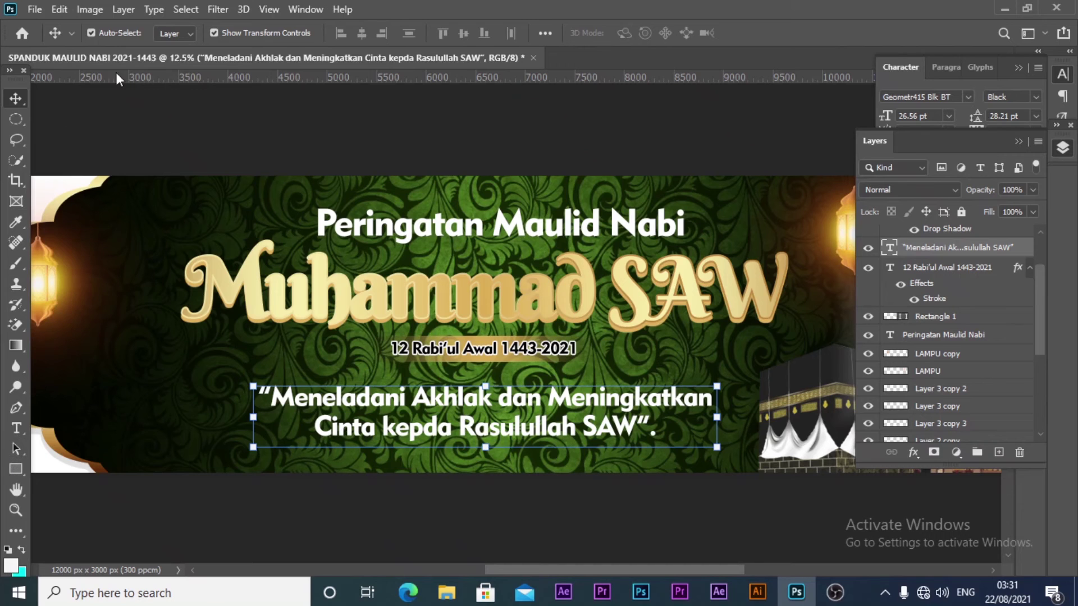
Add a Drop Shadow to the tagline with Distance 13 and Size 4
click(125, 9)
mouse_move(178, 162)
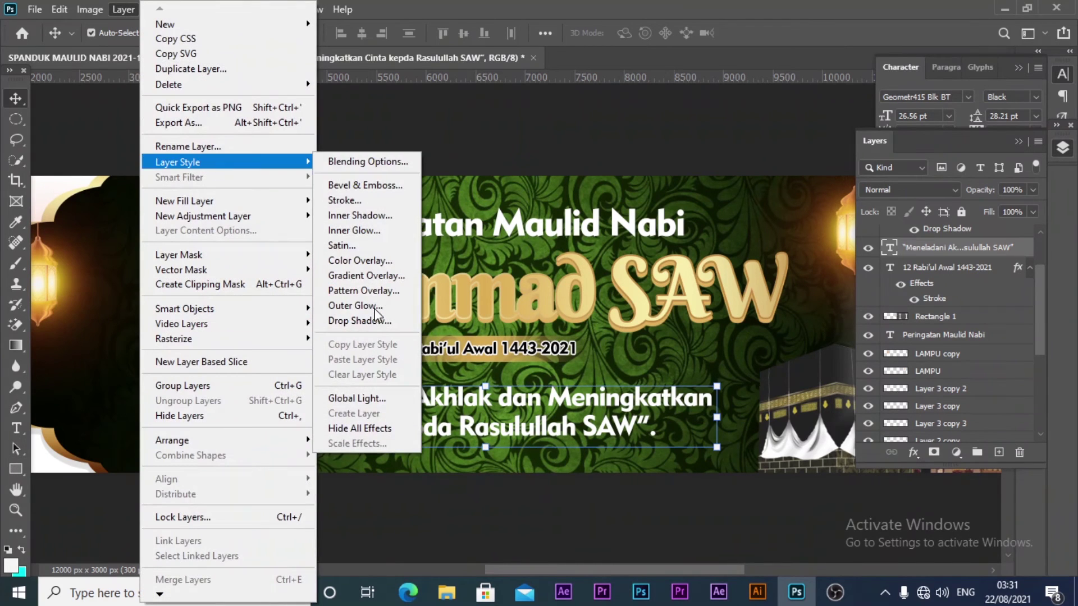
click(374, 325)
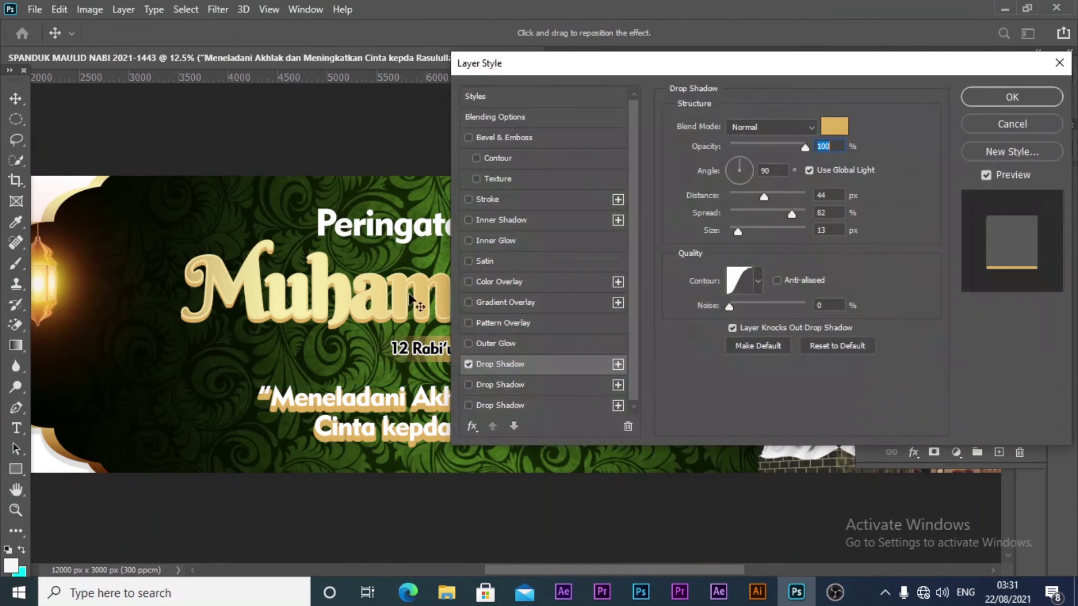
drag(679, 68, 771, 61)
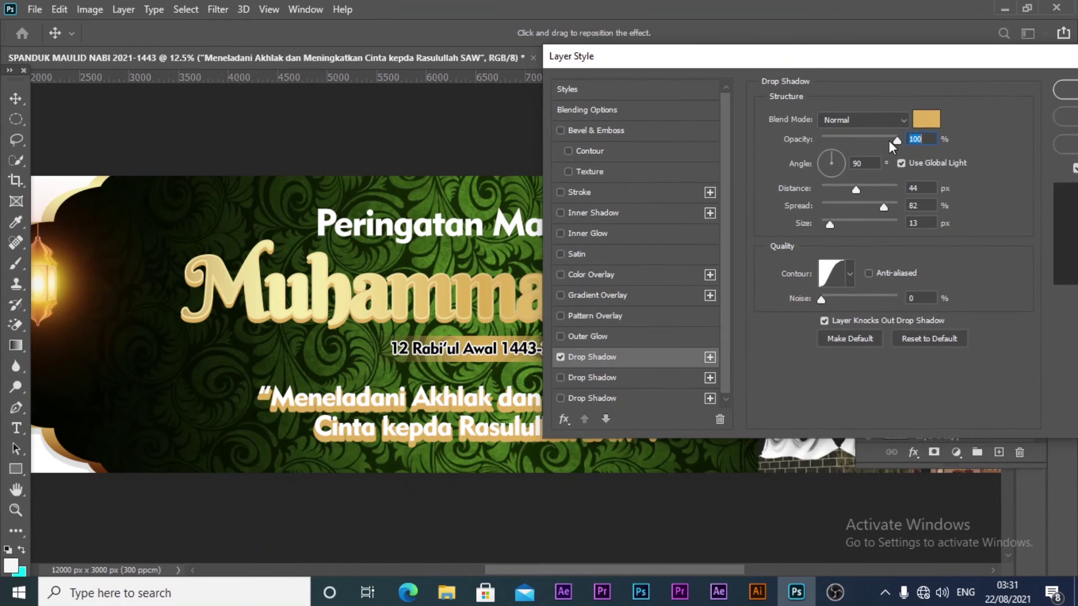
drag(840, 225, 815, 233)
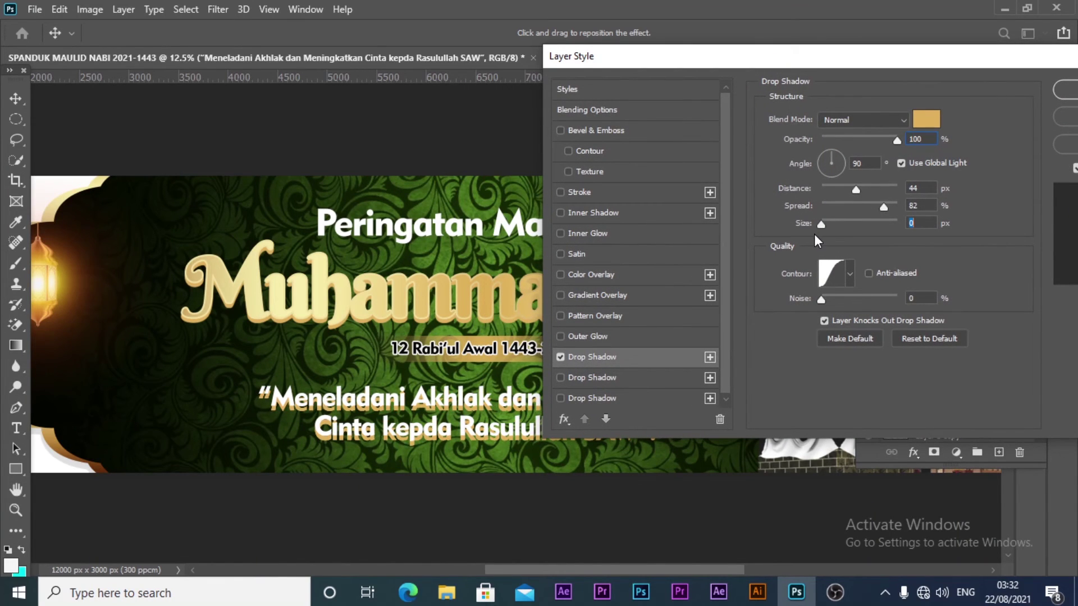
drag(852, 194, 831, 194)
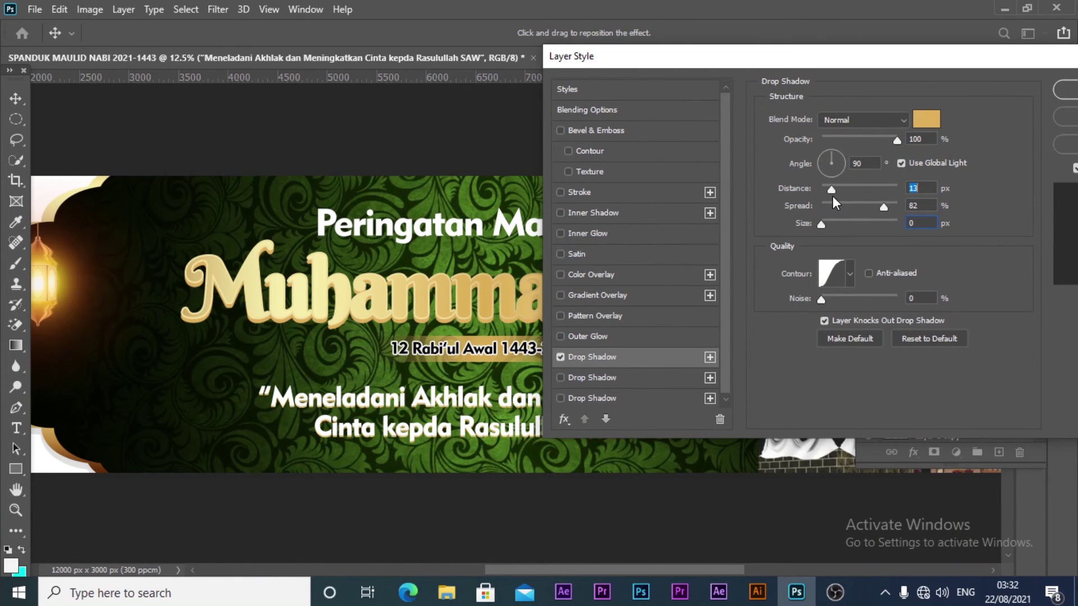
drag(822, 226, 825, 225)
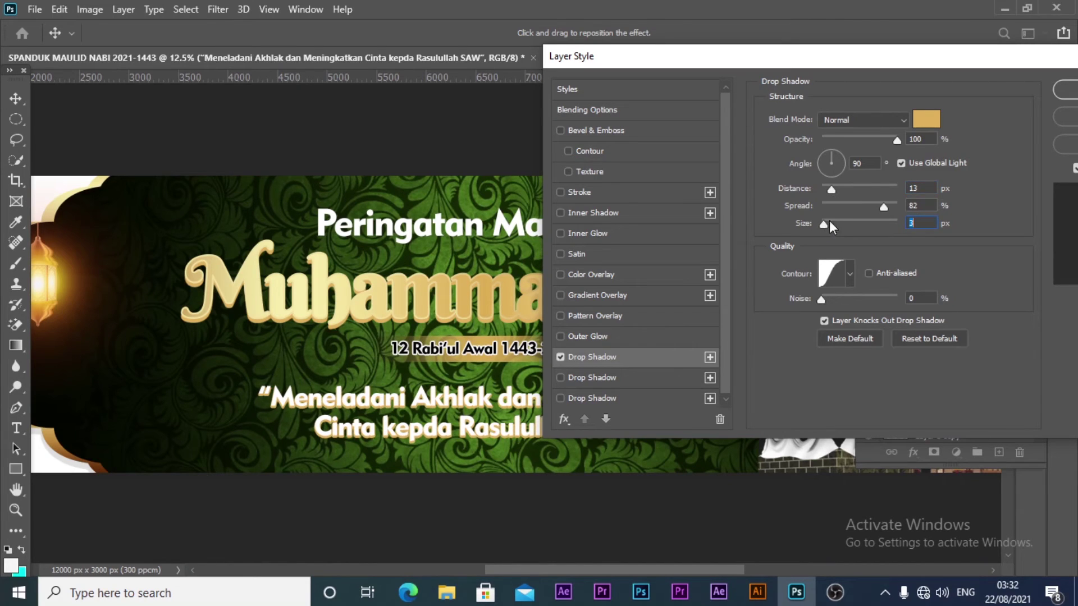
Enable a second orange drop shadow with Size 9 and apply both shadows
click(610, 377)
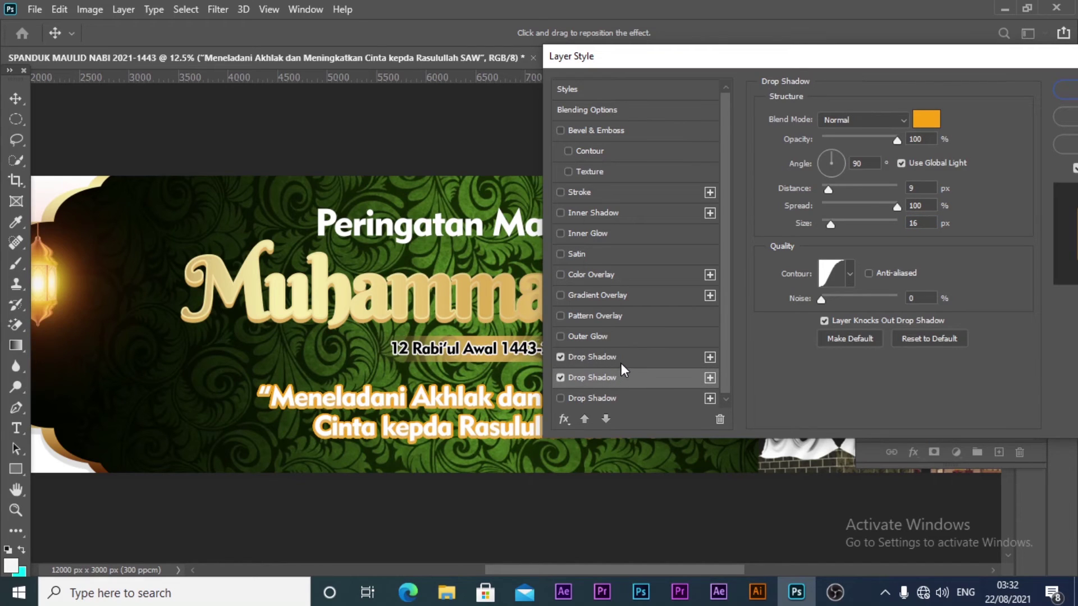
drag(831, 226, 828, 226)
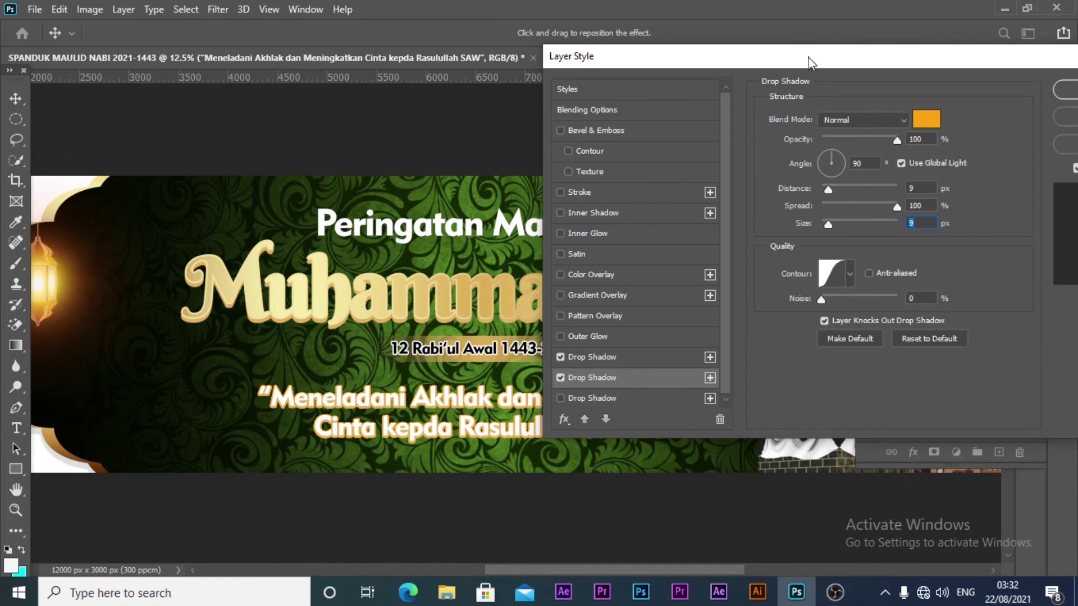
drag(811, 62, 632, 114)
click(925, 106)
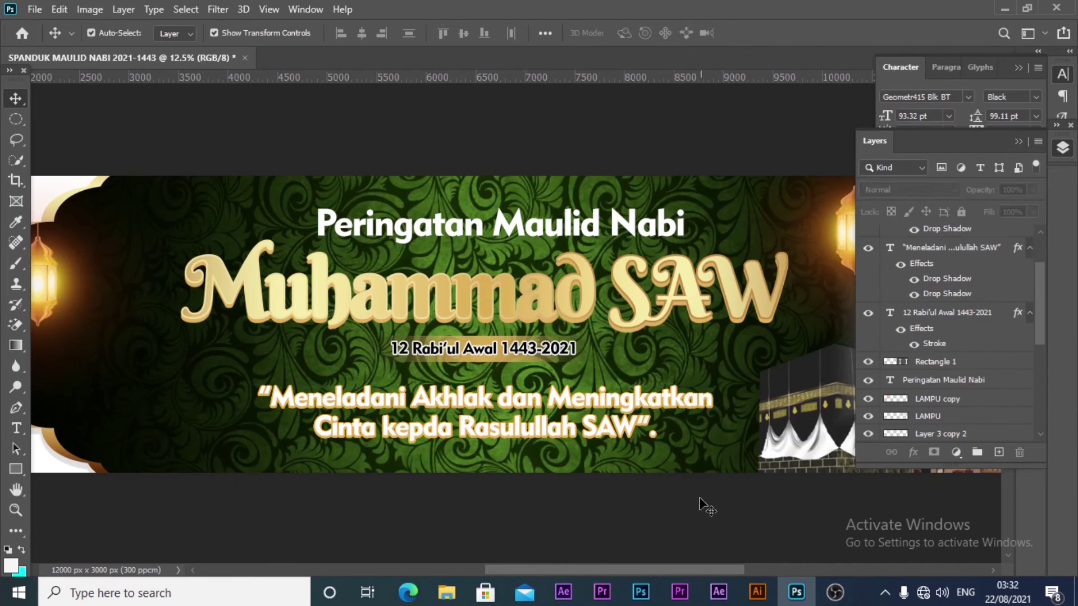
Zoom out over the whole banner, then zoom in on its left arch frame and lanterns
key(z)
alt+click(584, 397)
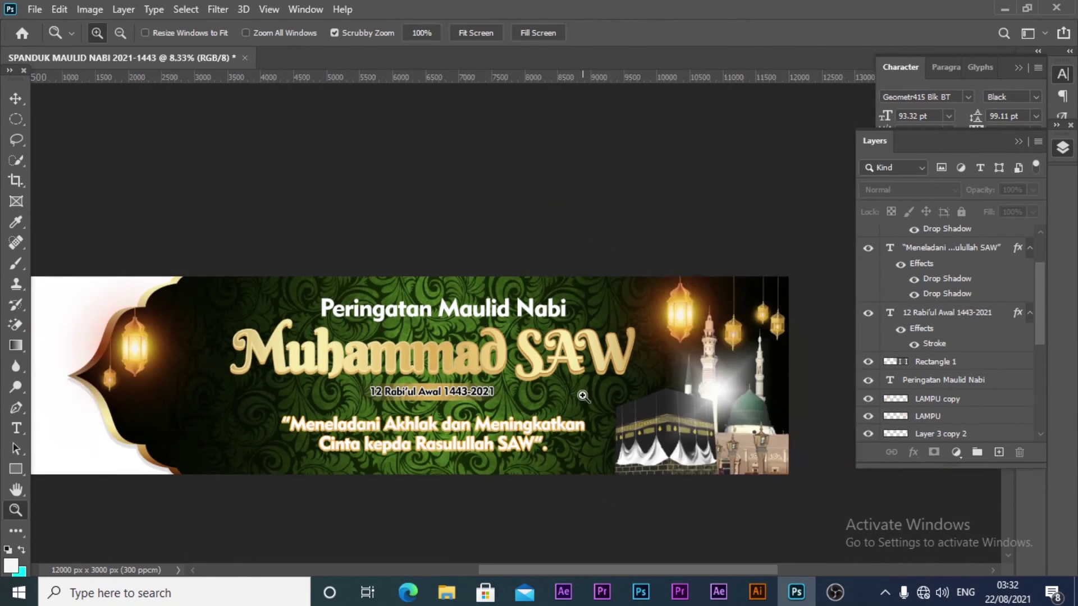
drag(584, 397, 646, 269)
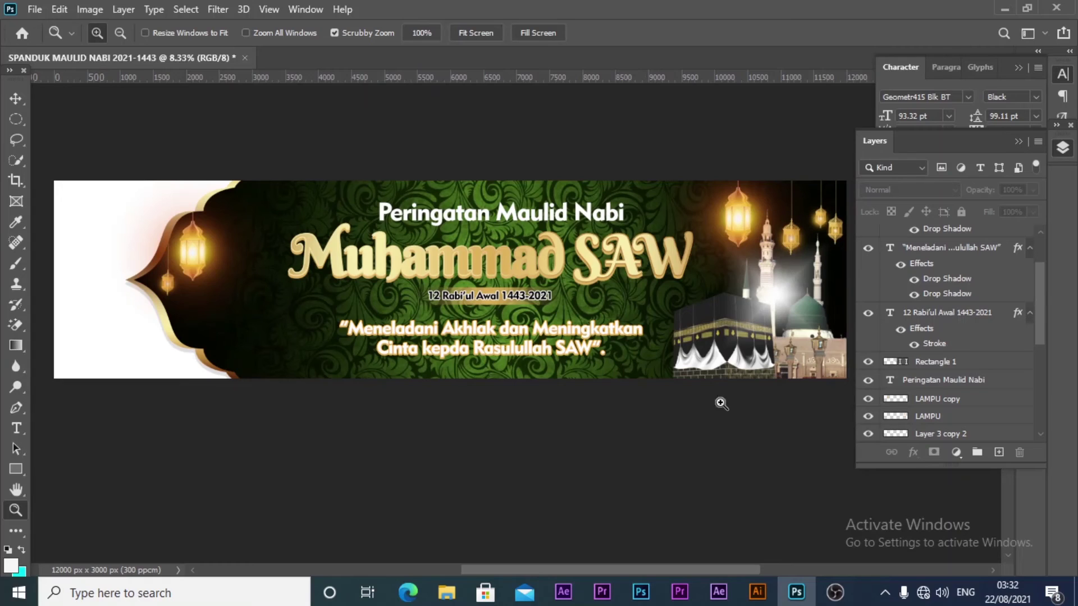
click(16, 99)
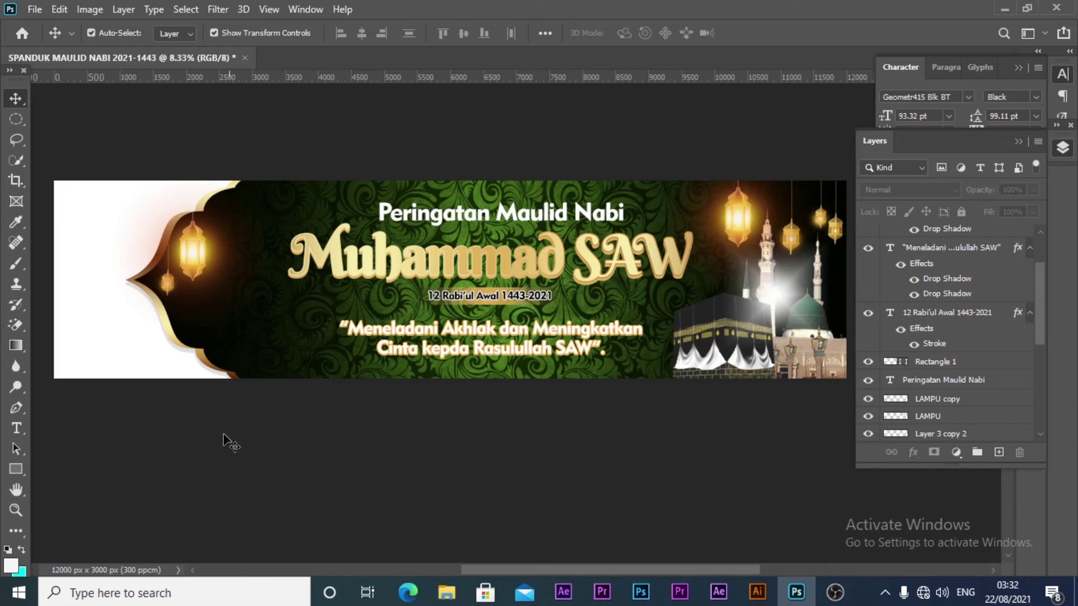
key(z)
click(191, 348)
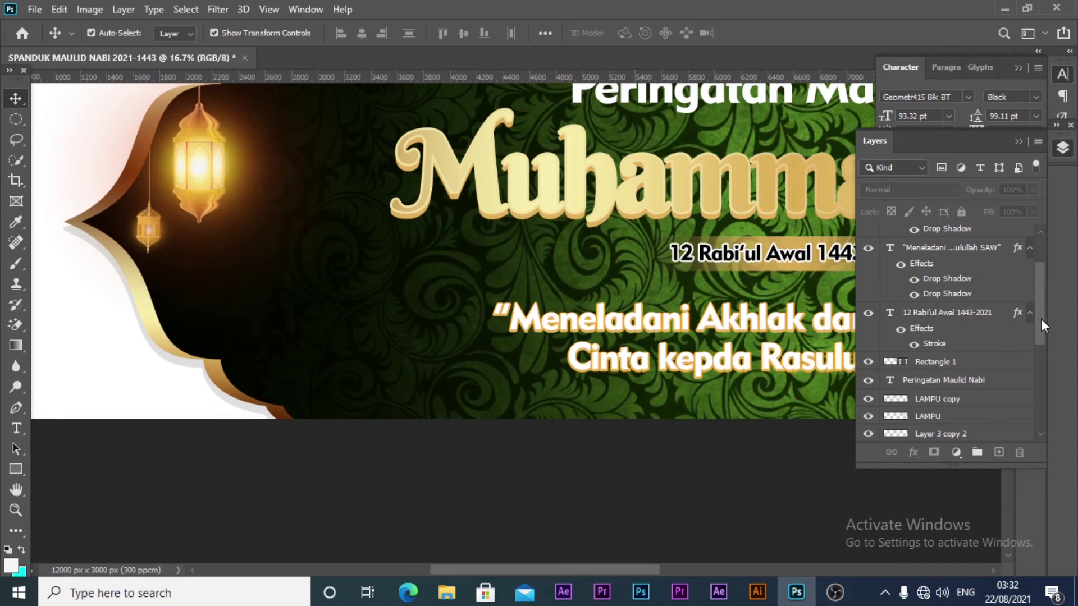
drag(1041, 318, 1019, 430)
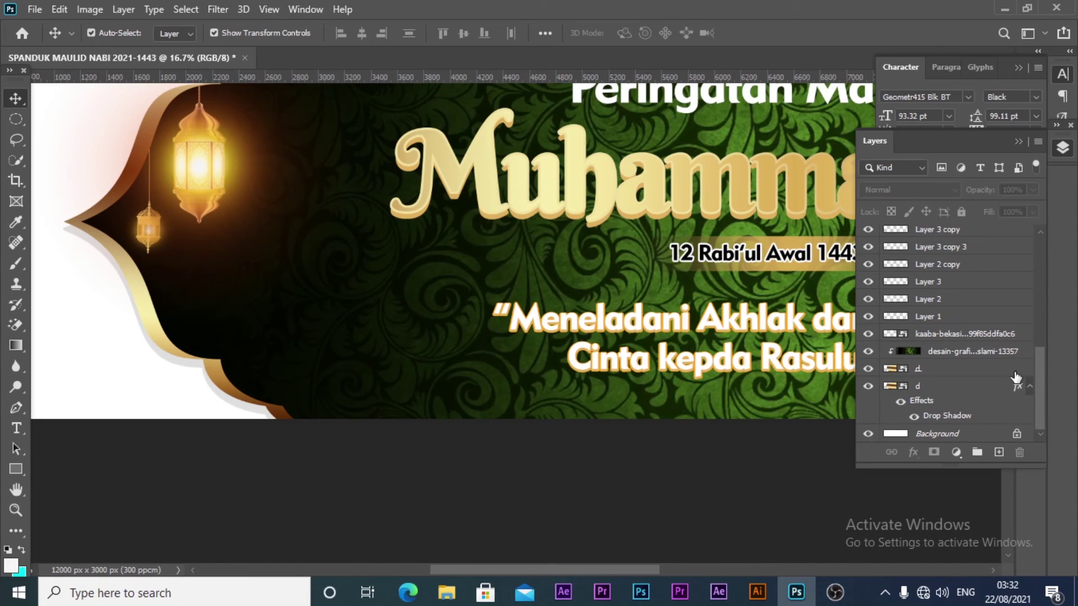
Retune layer d's drop shadow to a 0° angle, 26 px distance and fainter opacity
click(962, 371)
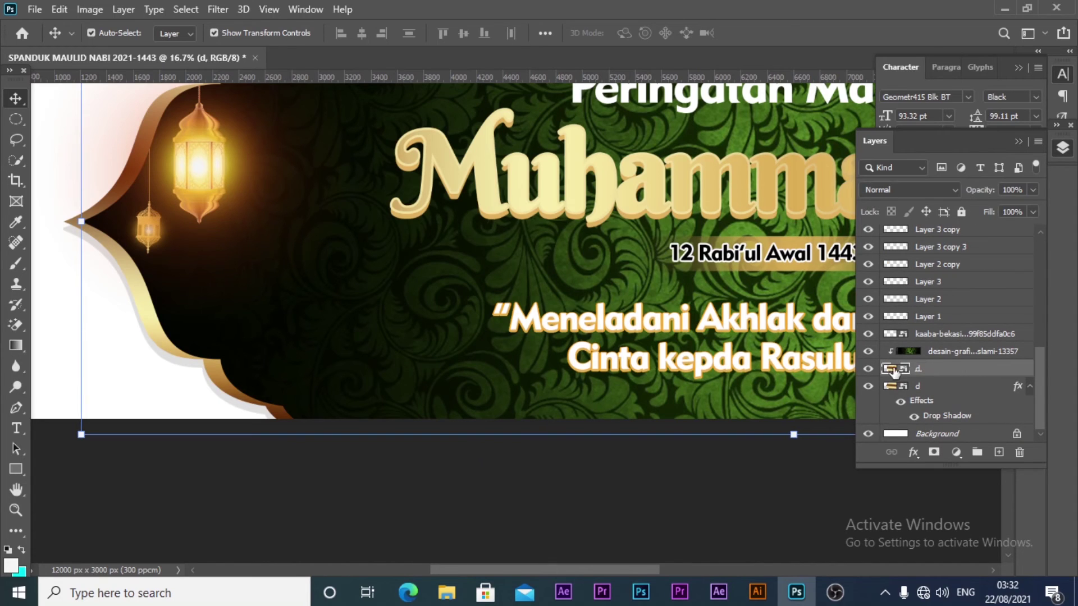
click(868, 368)
double_click(948, 417)
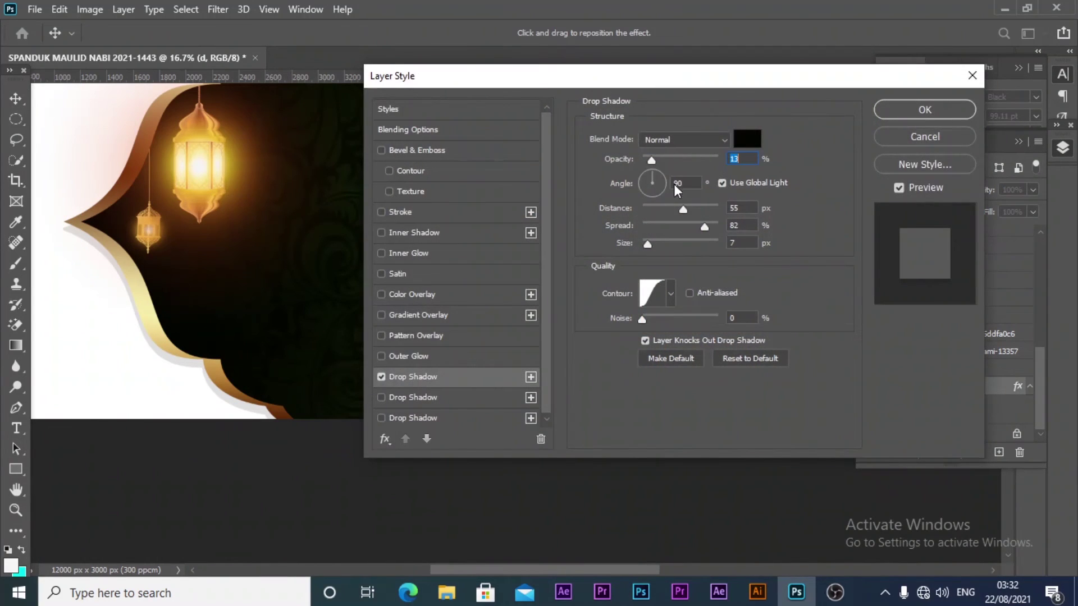
drag(659, 171, 654, 176)
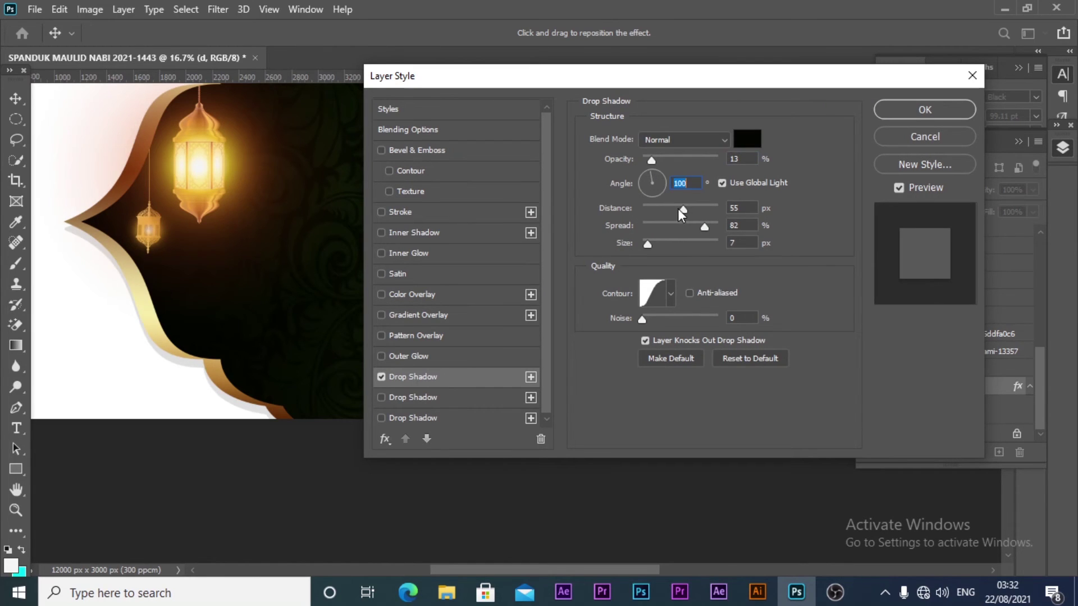
mouse_move(681, 212)
mouse_down()
mouse_move(667, 214)
mouse_move(673, 246)
mouse_move(652, 255)
mouse_up()
drag(675, 208, 652, 204)
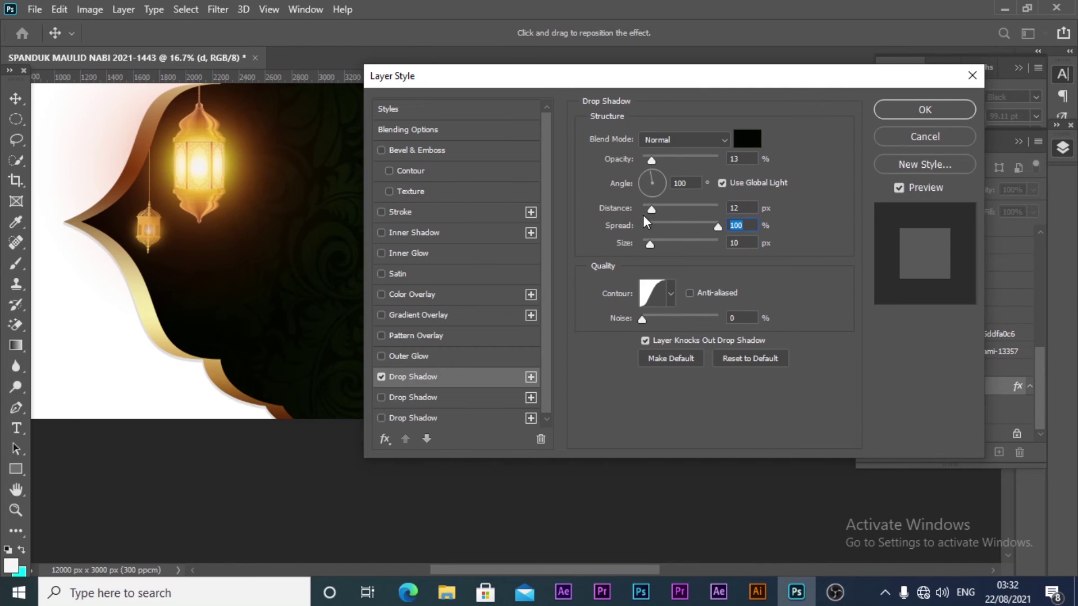
drag(649, 209, 660, 159)
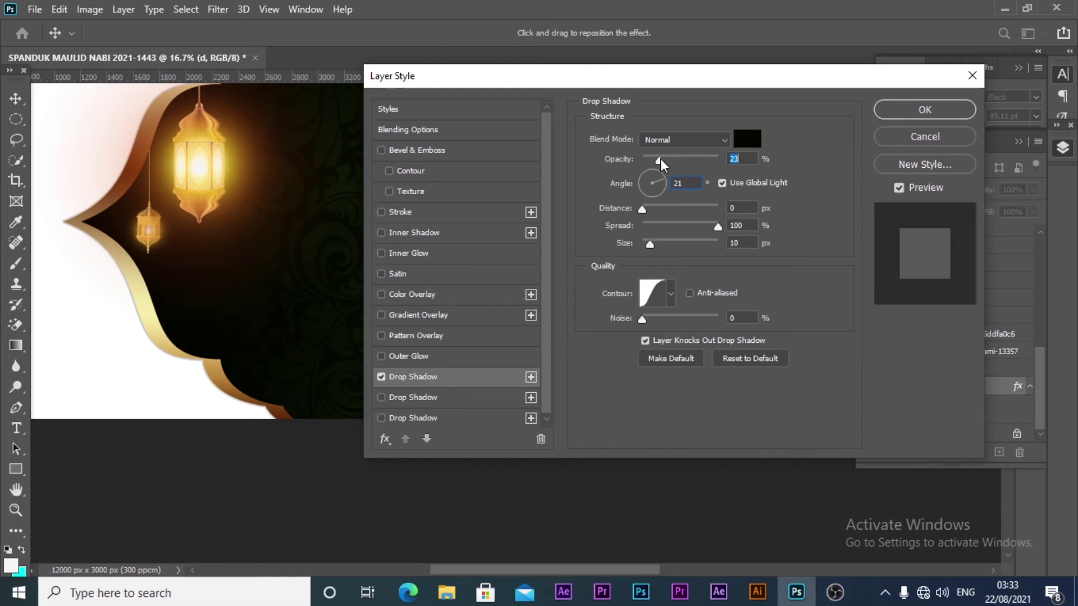
mouse_move(645, 211)
mouse_down()
mouse_move(676, 213)
mouse_move(657, 198)
mouse_move(663, 184)
mouse_up()
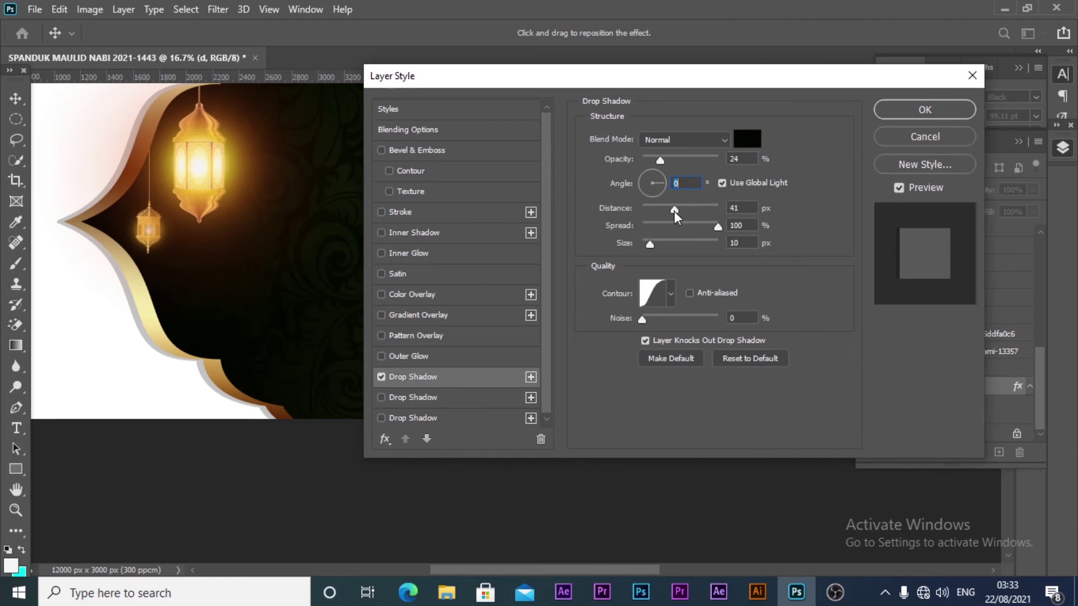
drag(674, 211, 664, 213)
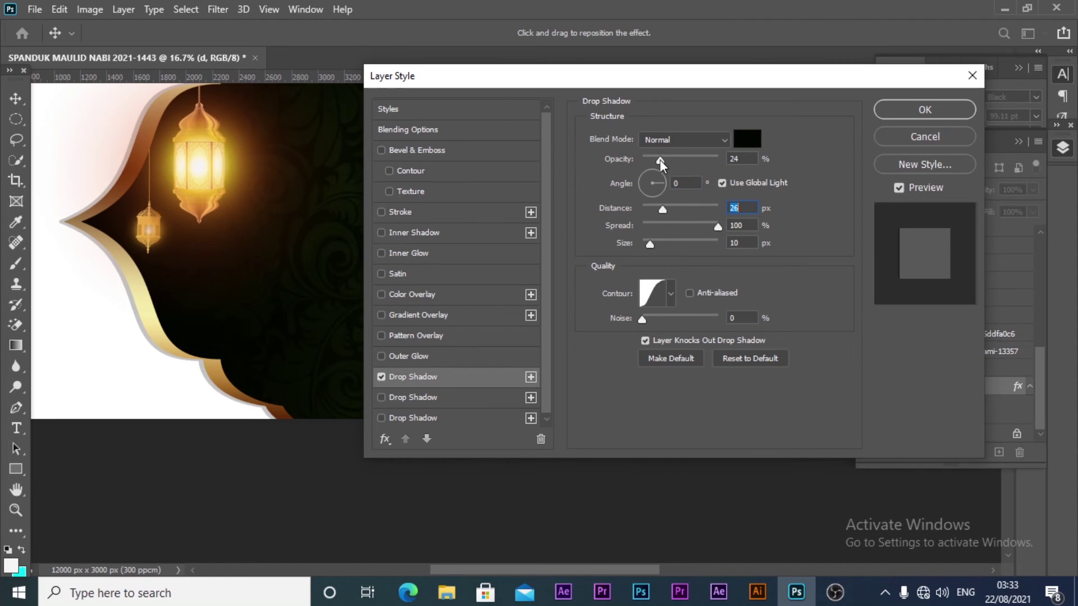
drag(659, 160, 655, 163)
click(935, 107)
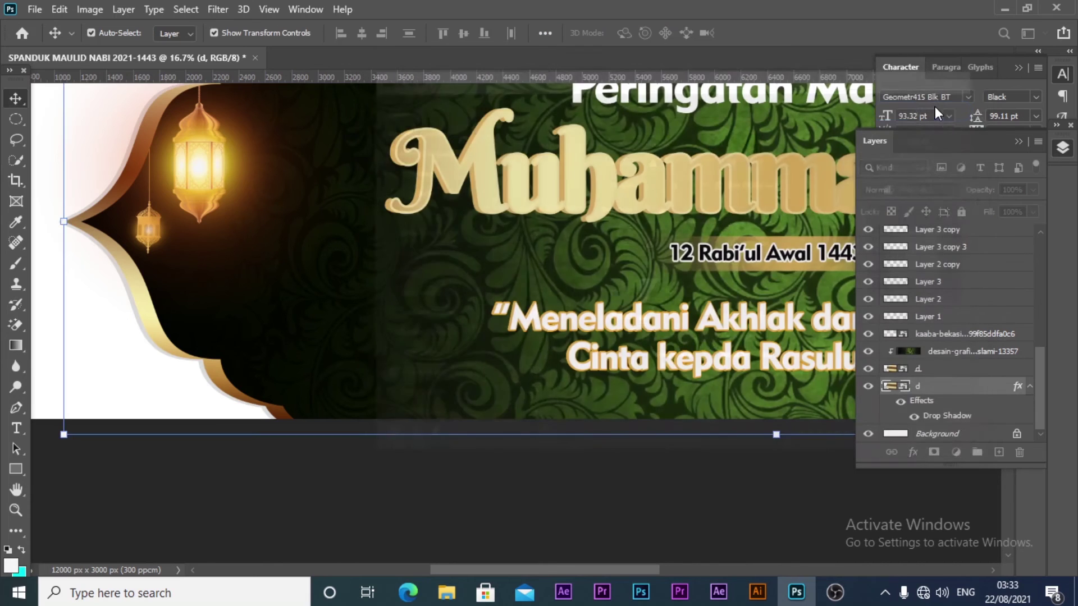
Collapse the Layers panel to show Character settings and zoom out to the full banner
click(1067, 150)
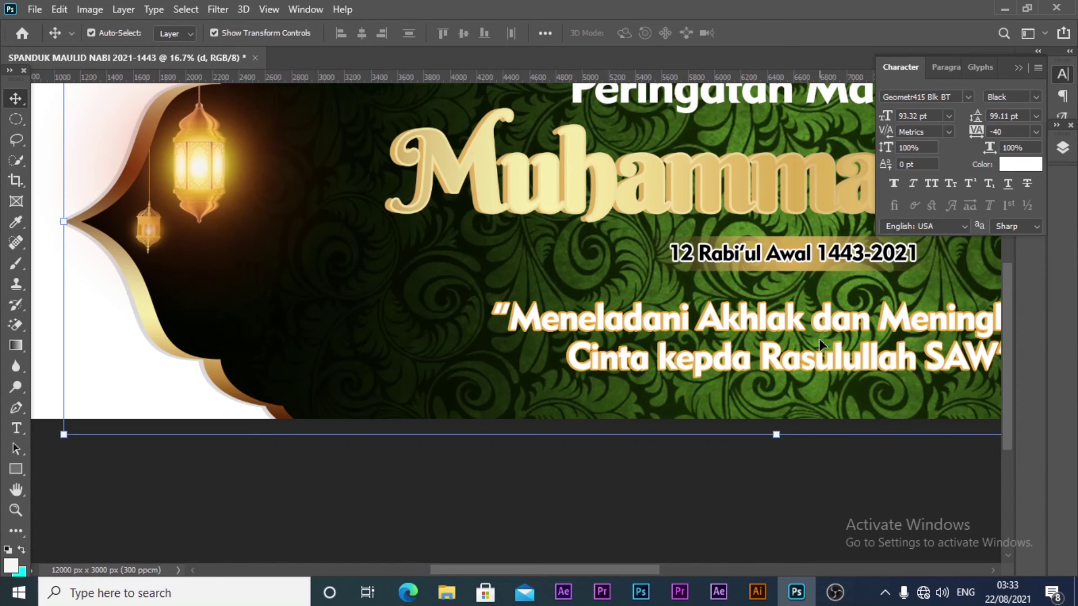
key(z)
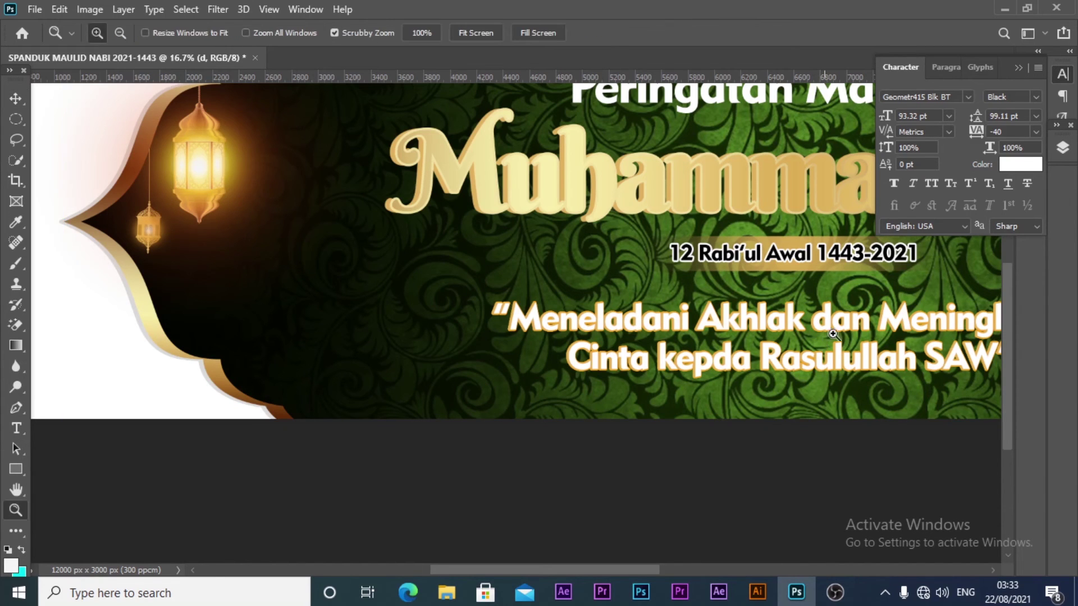
key(ctrl+minus)
mouse_move(749, 247)
mouse_down()
mouse_move(610, 343)
mouse_move(602, 322)
mouse_up()
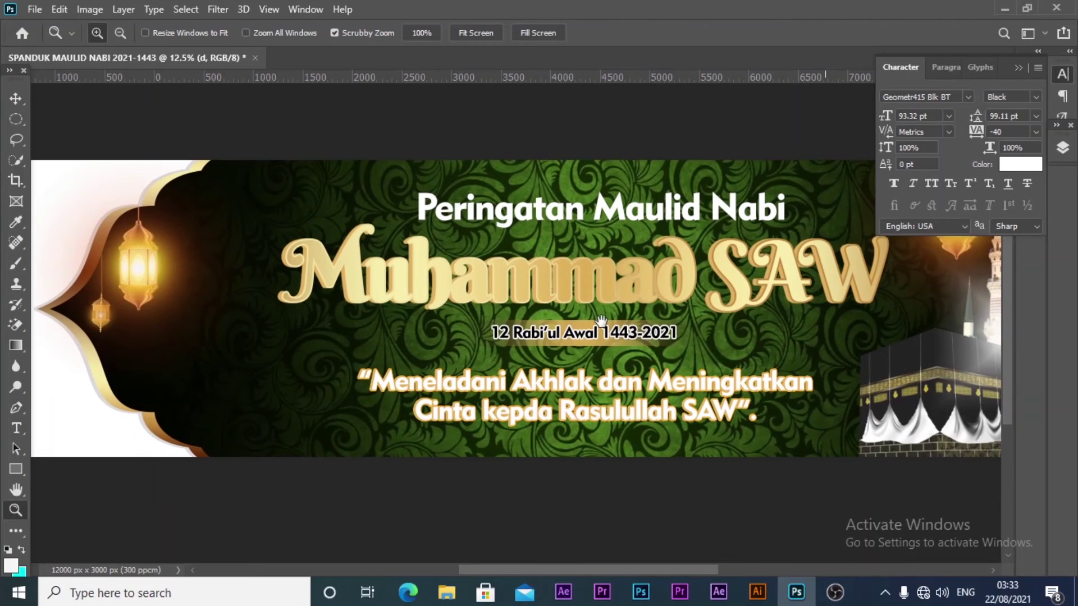
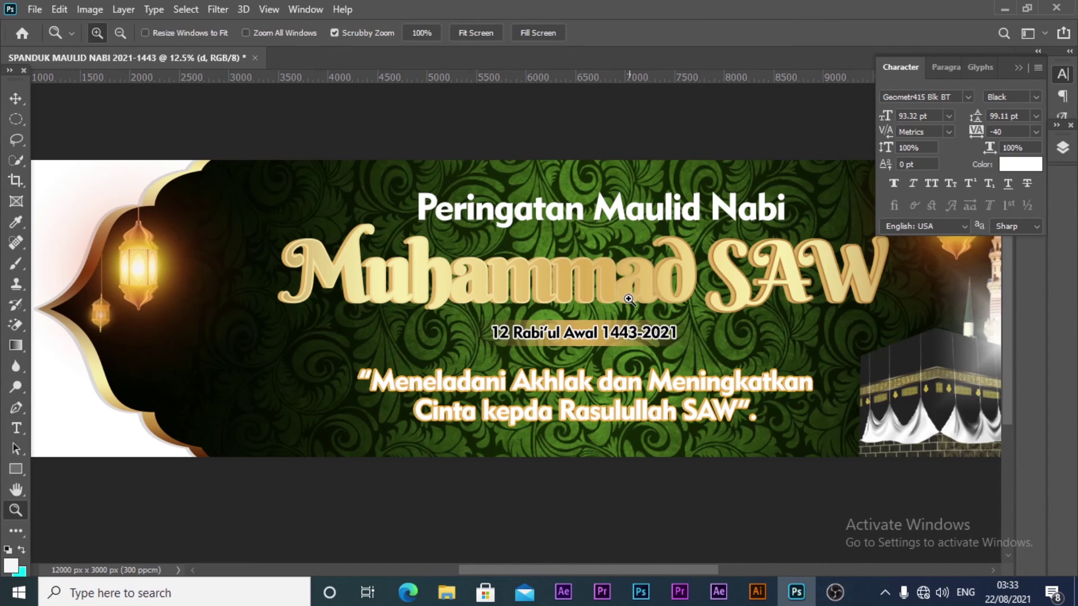
Deselect everything and zoom out to 8.33% so the whole banner is visible
click(15, 98)
click(509, 531)
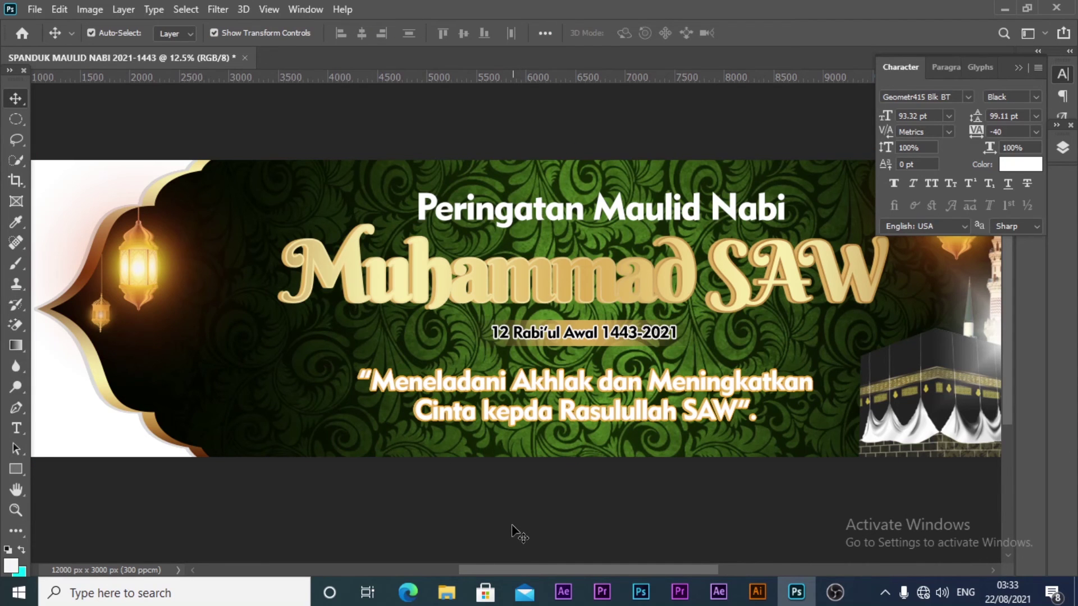
key(z)
alt+click(498, 520)
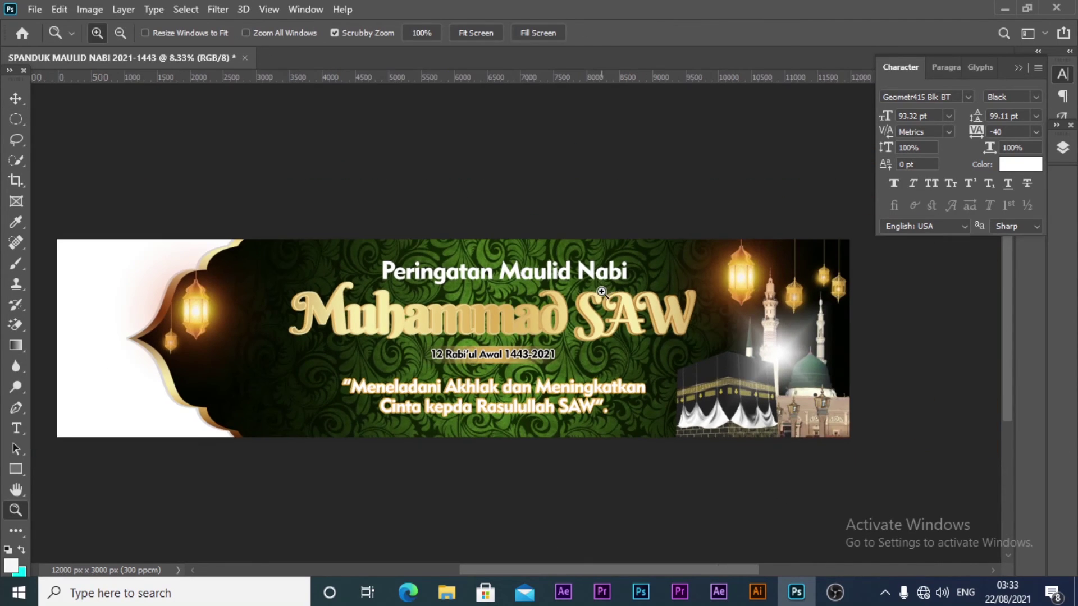
drag(602, 291, 650, 274)
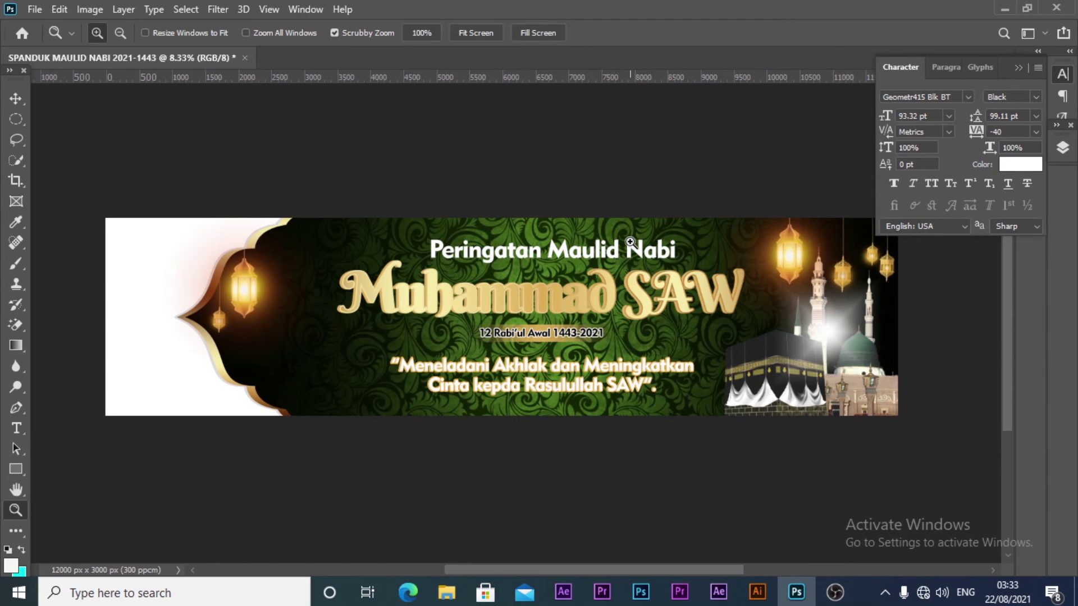
click(16, 98)
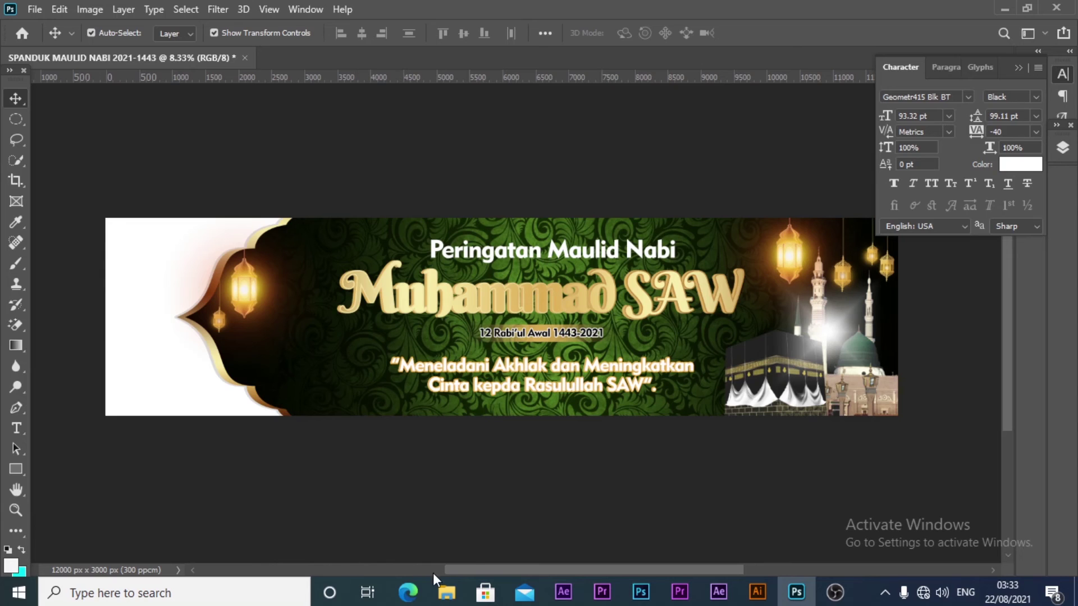
click(447, 593)
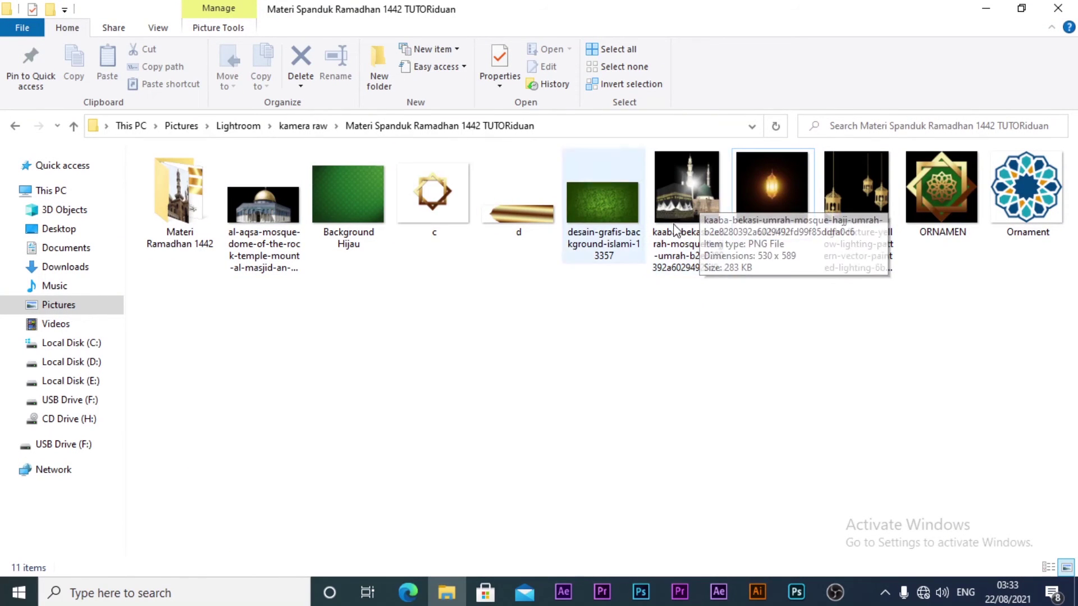
Drag the Islamic Center samarinda photo from the Materi Ramadhan 1442 folder onto the banner
double_click(185, 210)
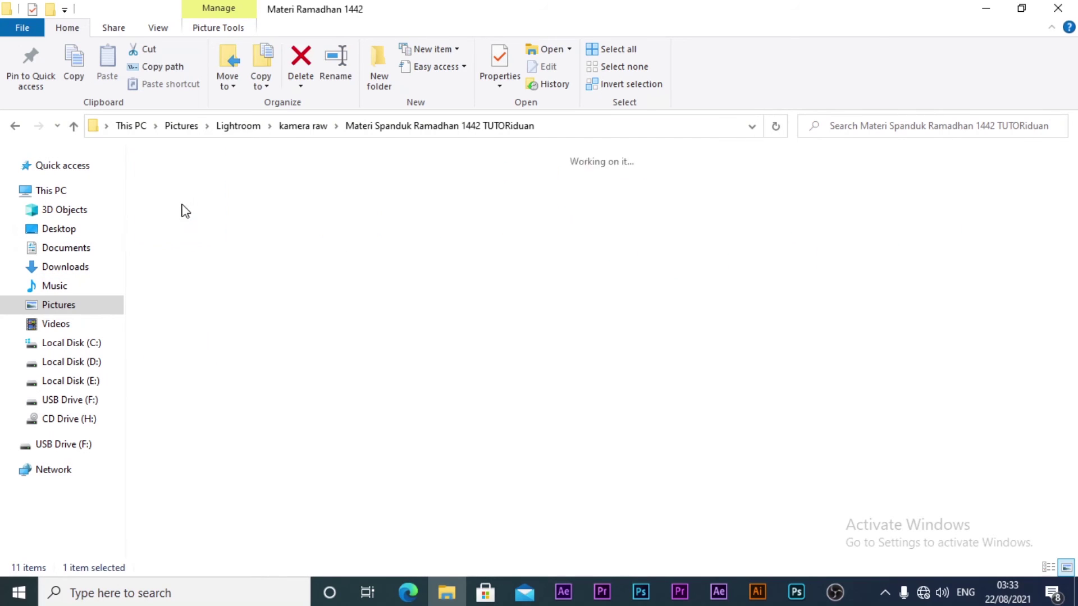
drag(602, 208, 835, 590)
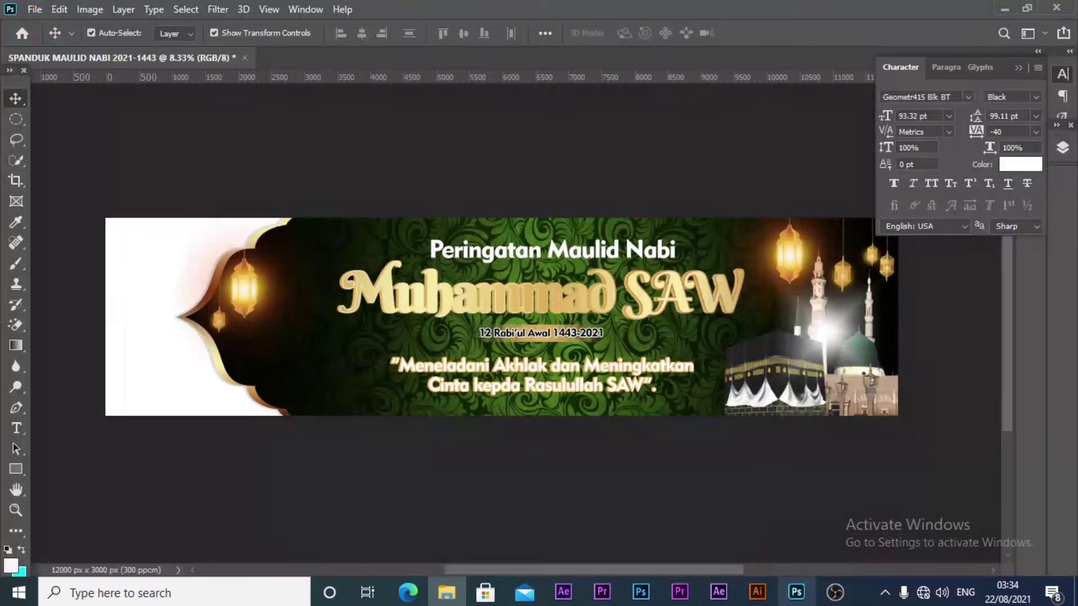
drag(835, 591, 217, 368)
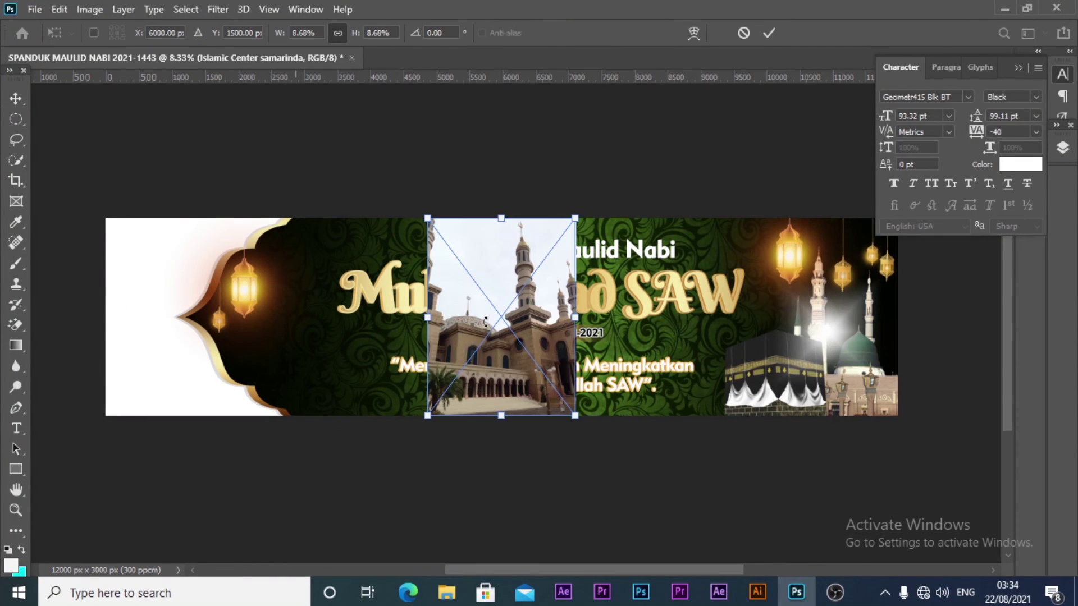
Place the Islamic Center photo at the banner's left end, layered beneath the 'd' frame layer
mouse_move(496, 319)
mouse_down()
mouse_move(230, 306)
mouse_move(168, 314)
mouse_up()
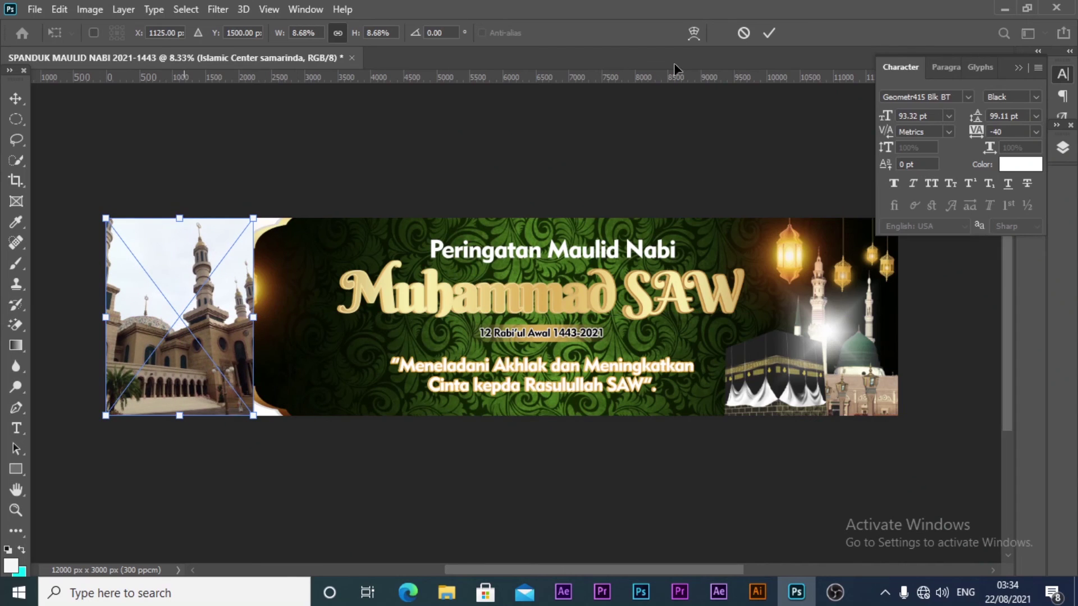
click(769, 34)
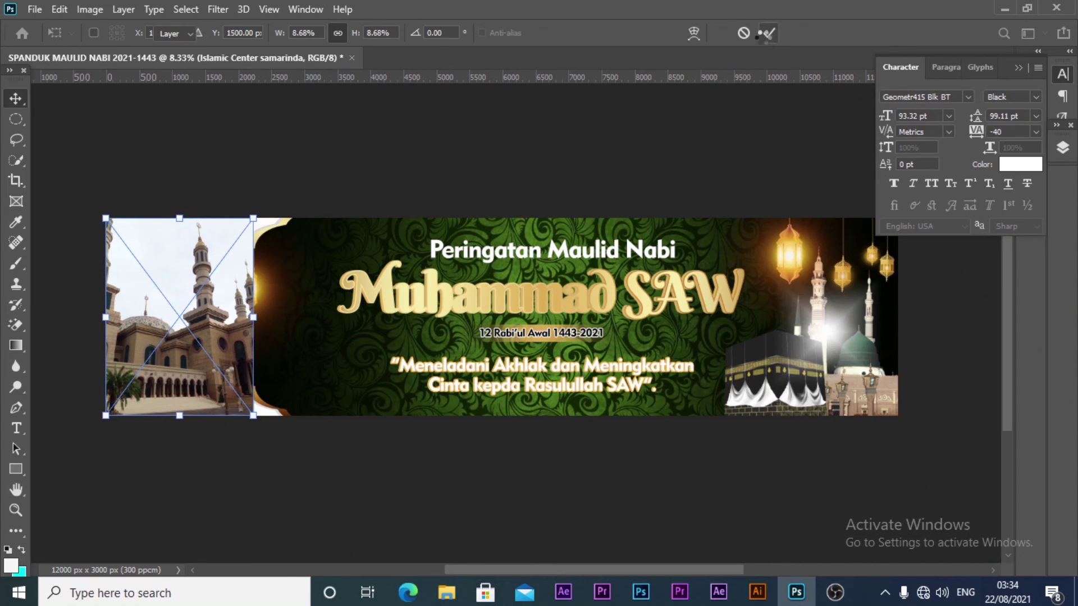
click(1063, 148)
drag(1041, 375, 1029, 214)
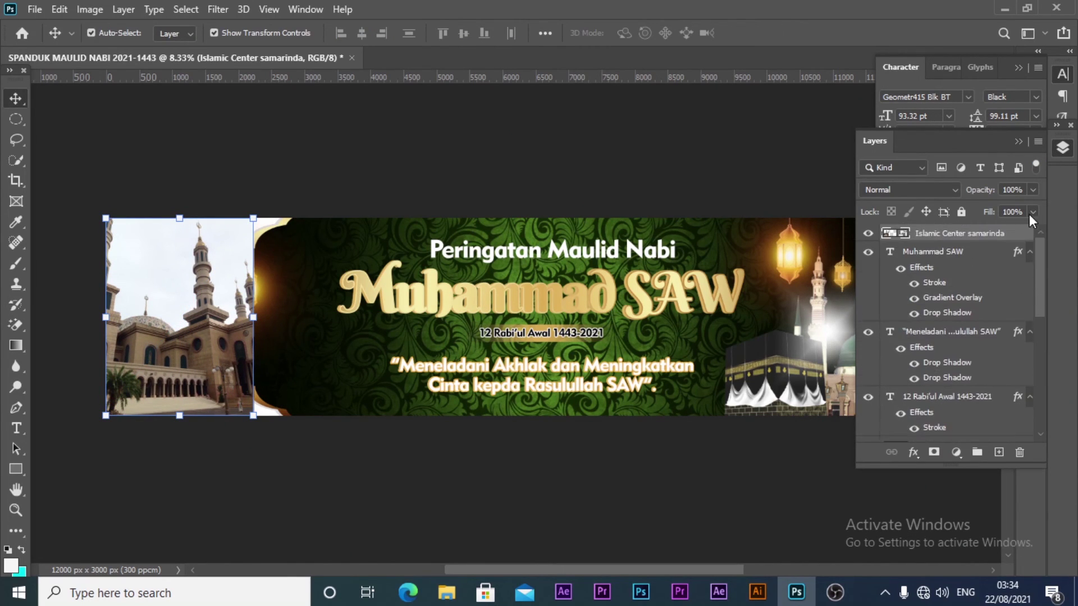
drag(972, 237, 930, 560)
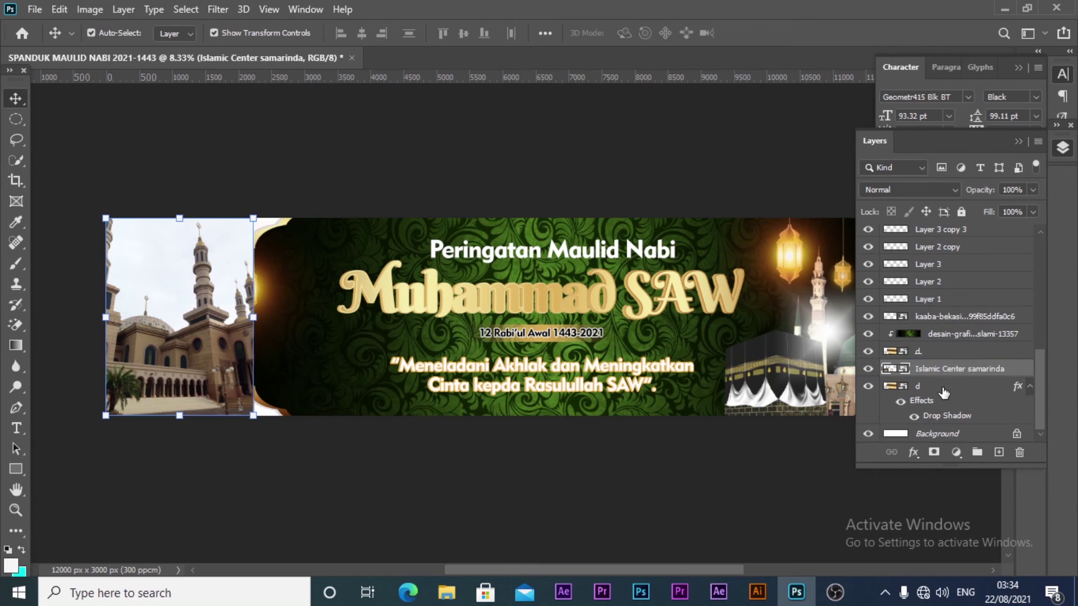
mouse_move(931, 560)
mouse_down()
mouse_move(939, 385)
mouse_move(946, 425)
mouse_up()
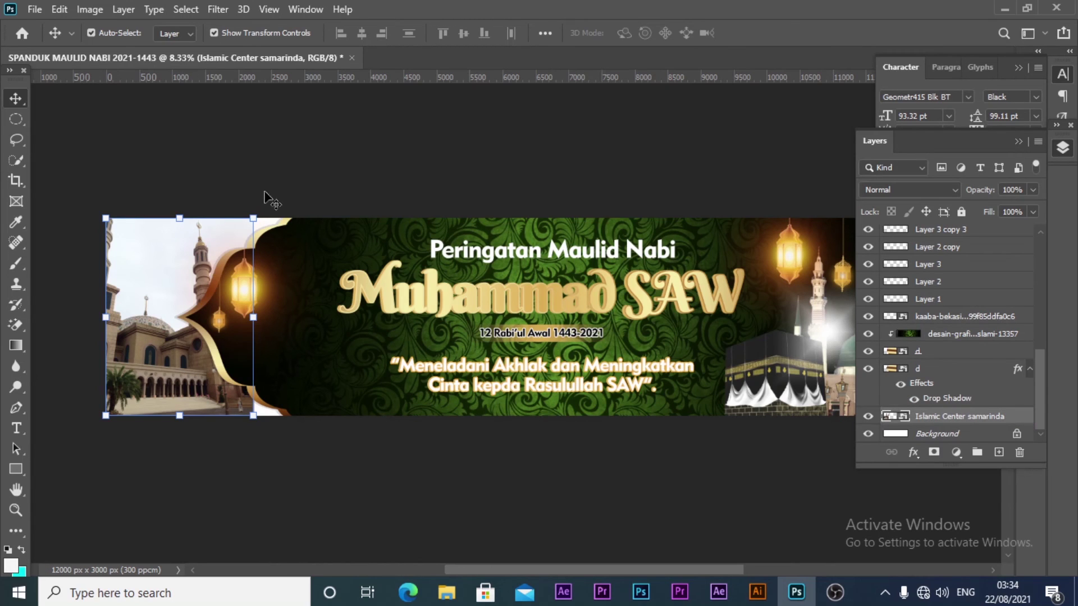
click(342, 161)
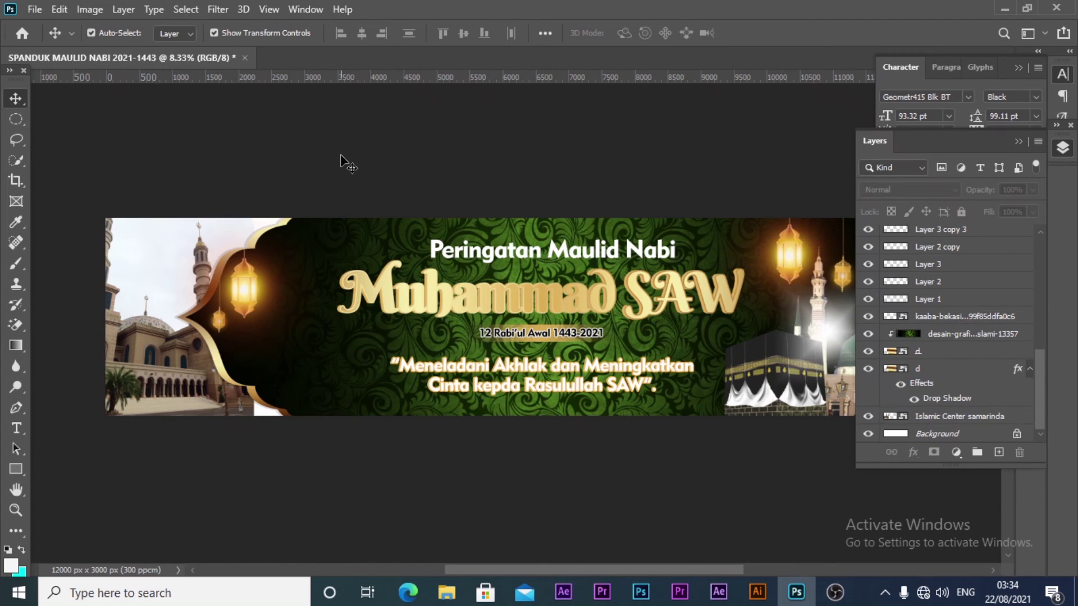
Try the kaaba image on the banner, scaling it to about 31%, then delete it
click(446, 593)
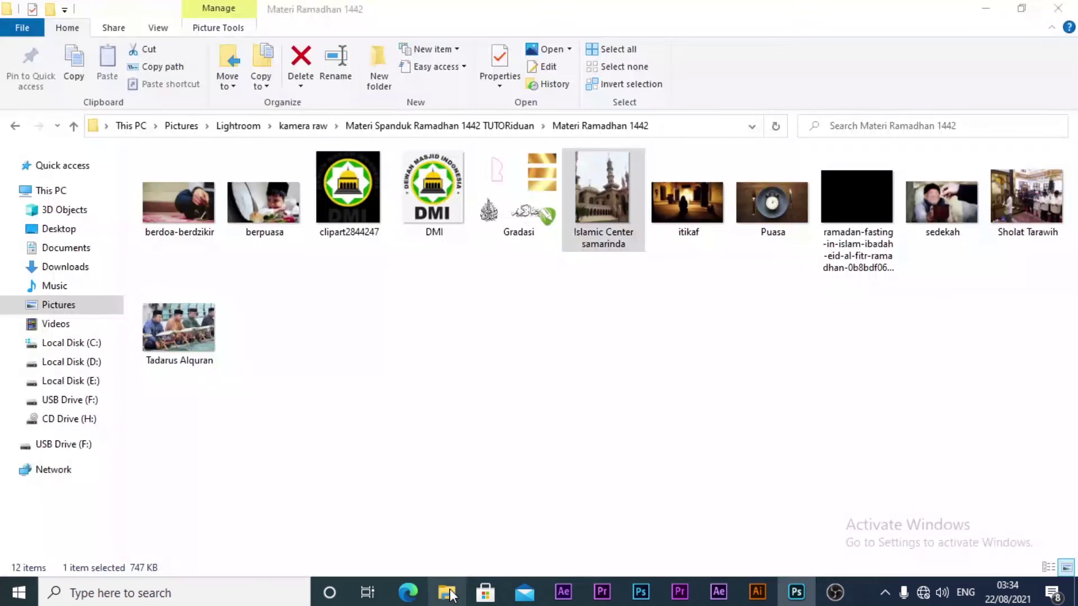
click(415, 480)
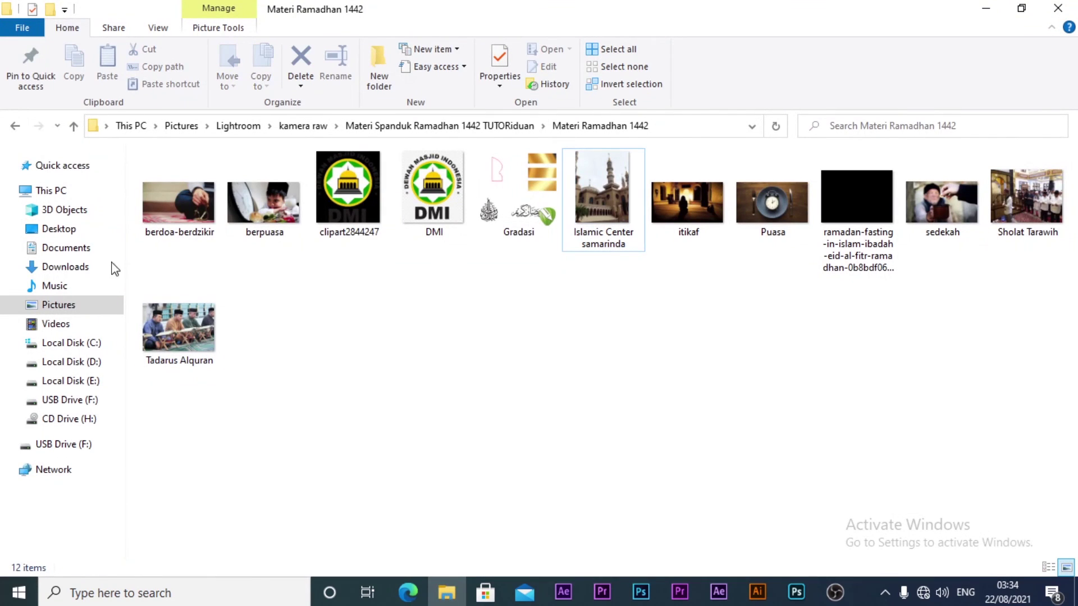
click(12, 127)
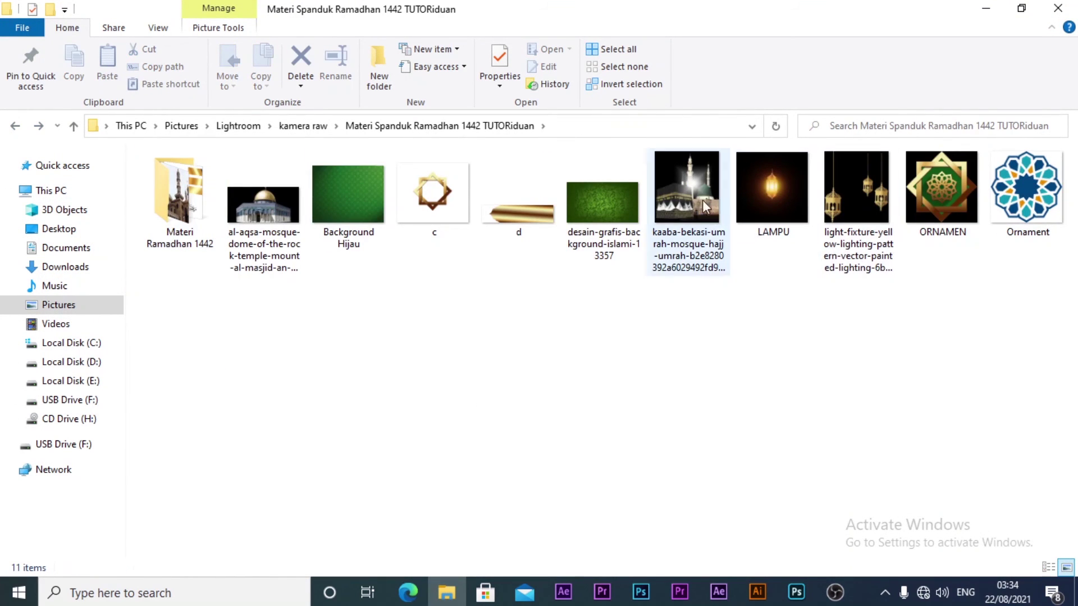
mouse_move(706, 208)
mouse_down()
mouse_move(726, 564)
mouse_move(498, 332)
mouse_move(299, 359)
mouse_move(216, 352)
mouse_move(324, 359)
mouse_move(260, 326)
mouse_move(231, 350)
mouse_up()
click(770, 33)
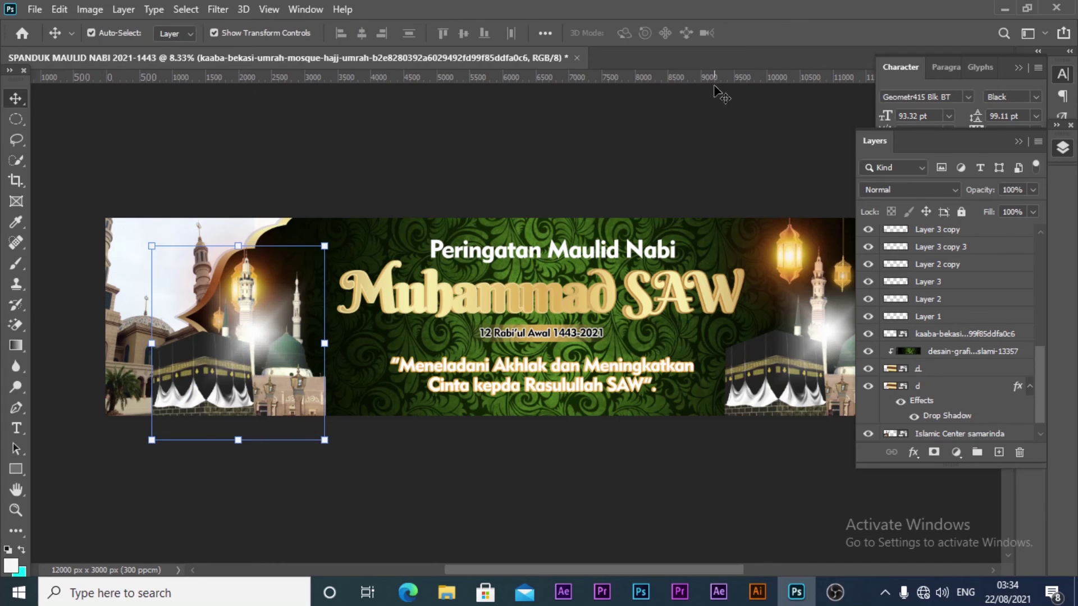
click(216, 339)
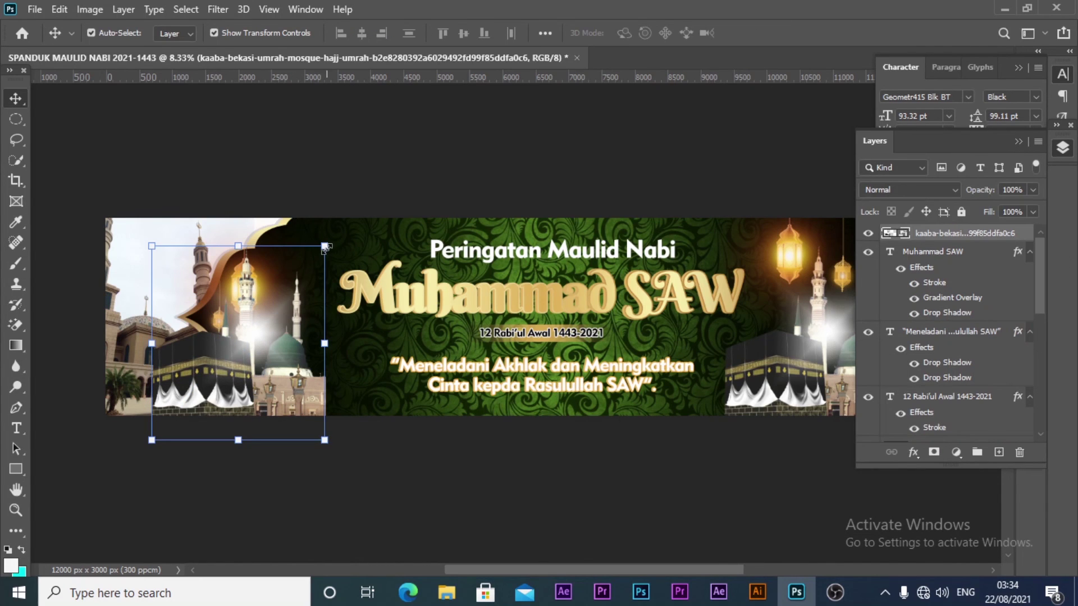
drag(325, 246, 306, 263)
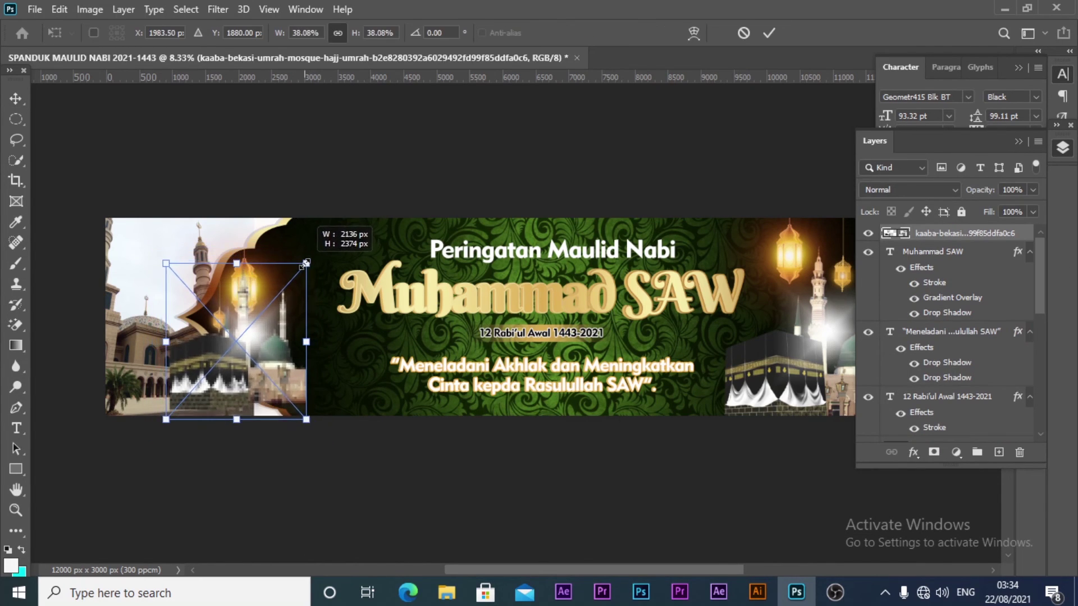
drag(243, 372, 255, 396)
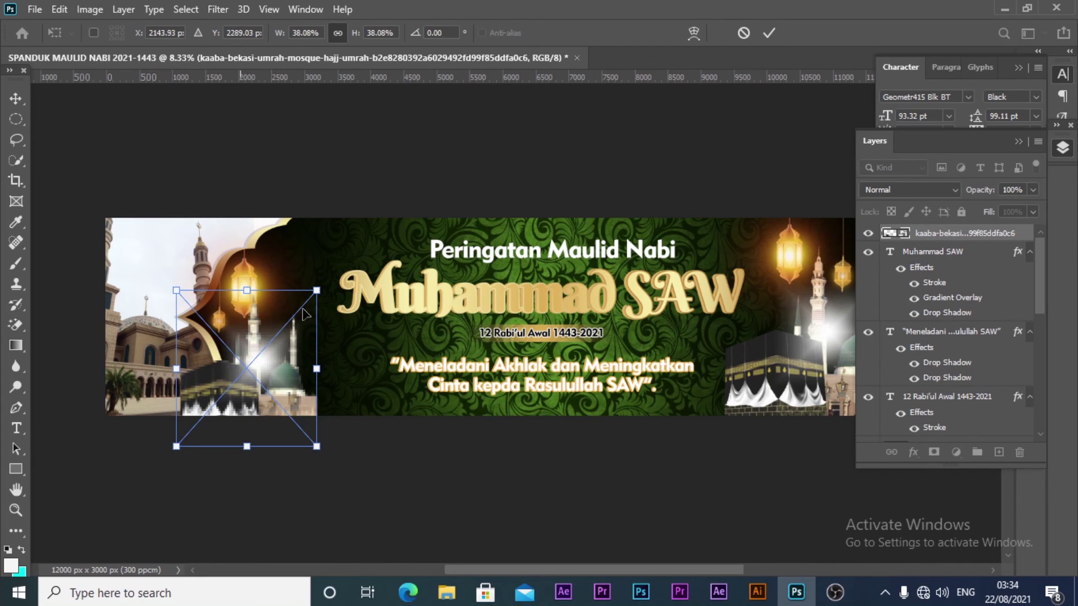
drag(320, 286, 303, 305)
drag(236, 392, 233, 395)
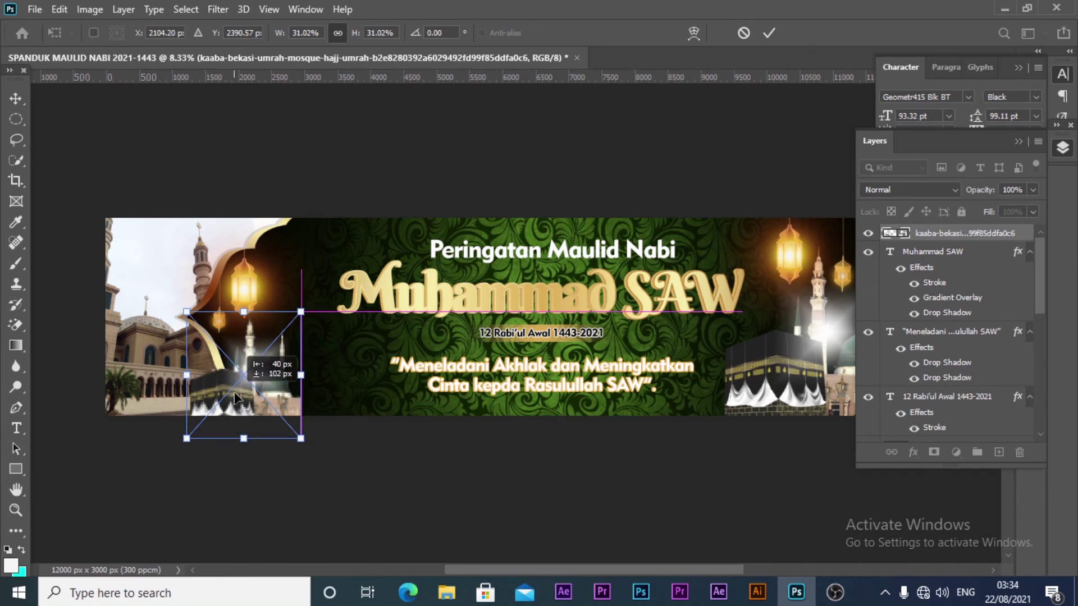
click(776, 26)
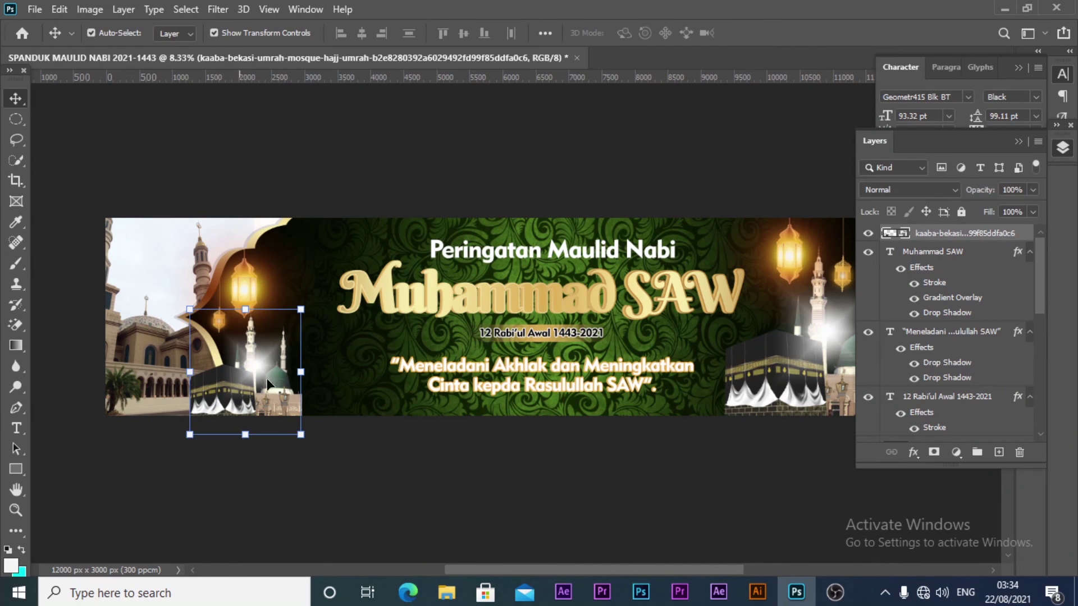
click(399, 472)
click(267, 397)
key(Delete)
Place the al-aqsa Dome of the Rock photo at the banner's lower left
click(446, 593)
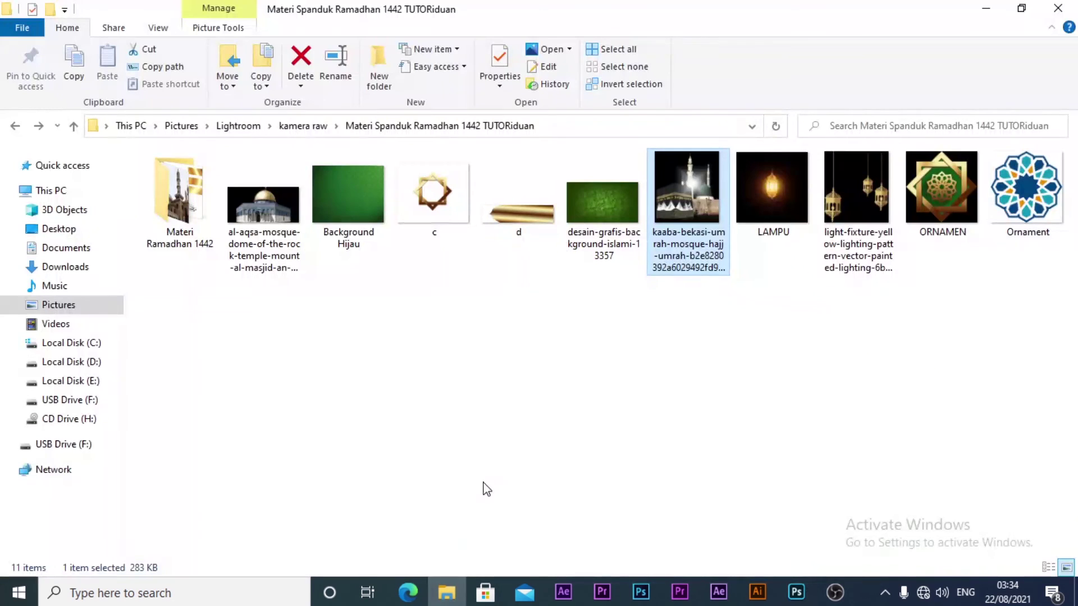
mouse_move(296, 251)
mouse_down()
mouse_move(803, 587)
mouse_move(302, 396)
mouse_up()
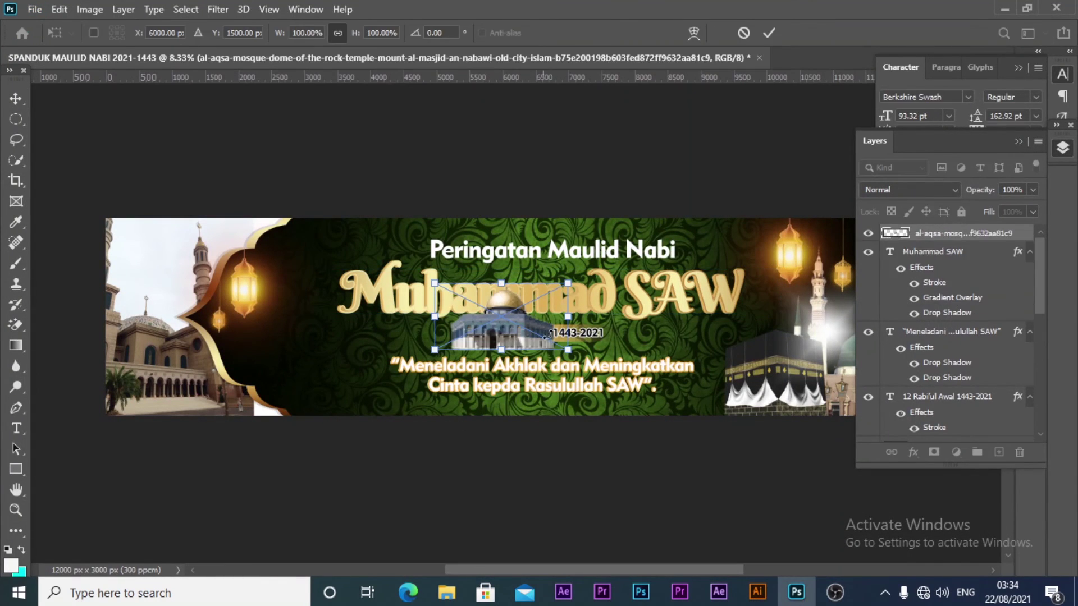
click(769, 33)
drag(491, 331, 302, 388)
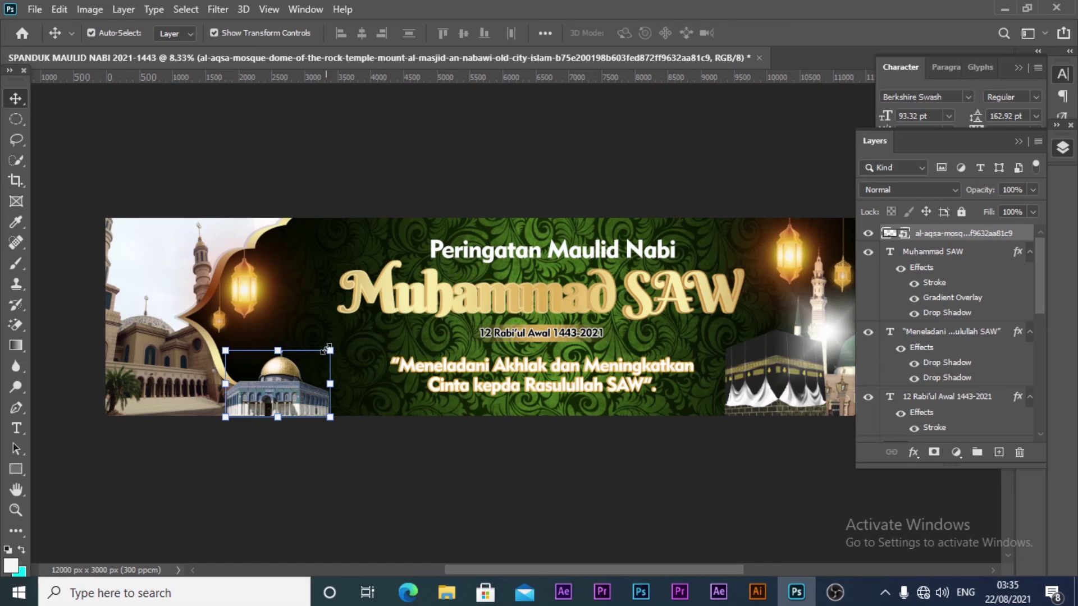
Zoom in on the left side and rasterize the Islamic Center photo layer
click(692, 125)
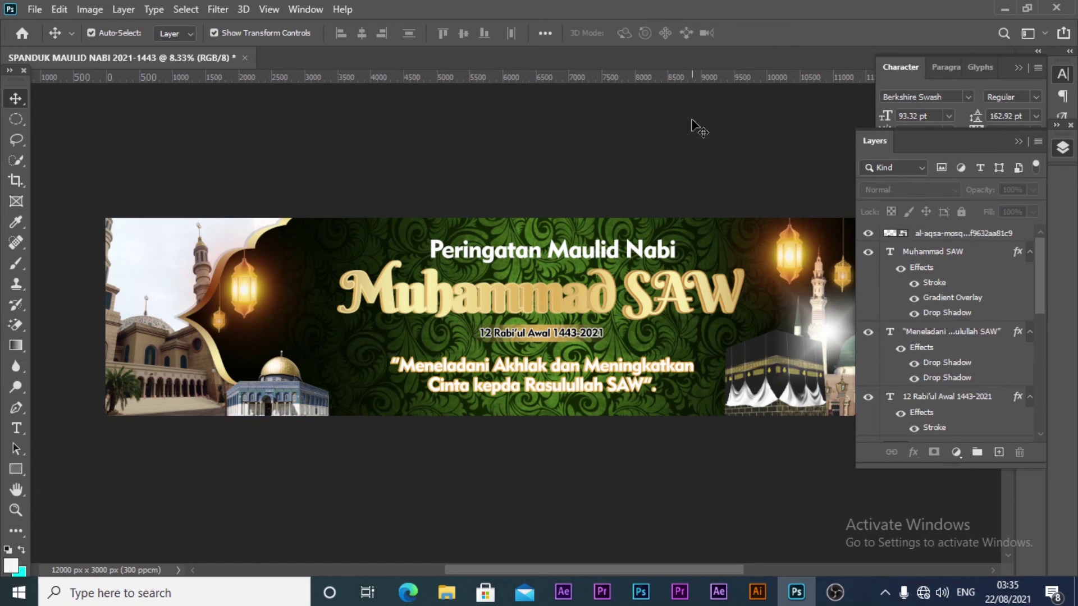
key(z)
click(219, 234)
key(v)
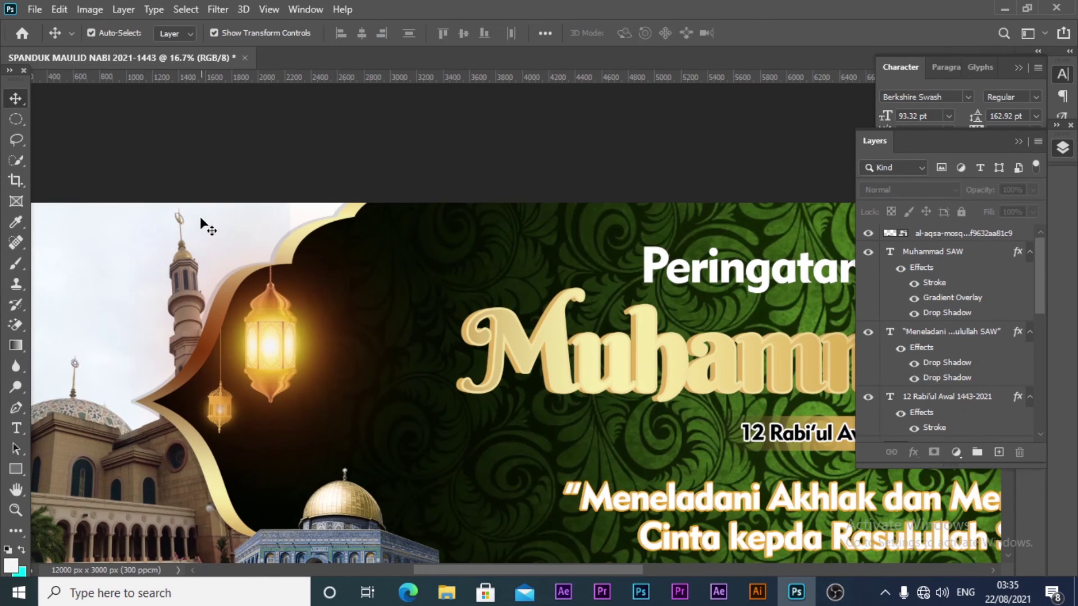
click(200, 217)
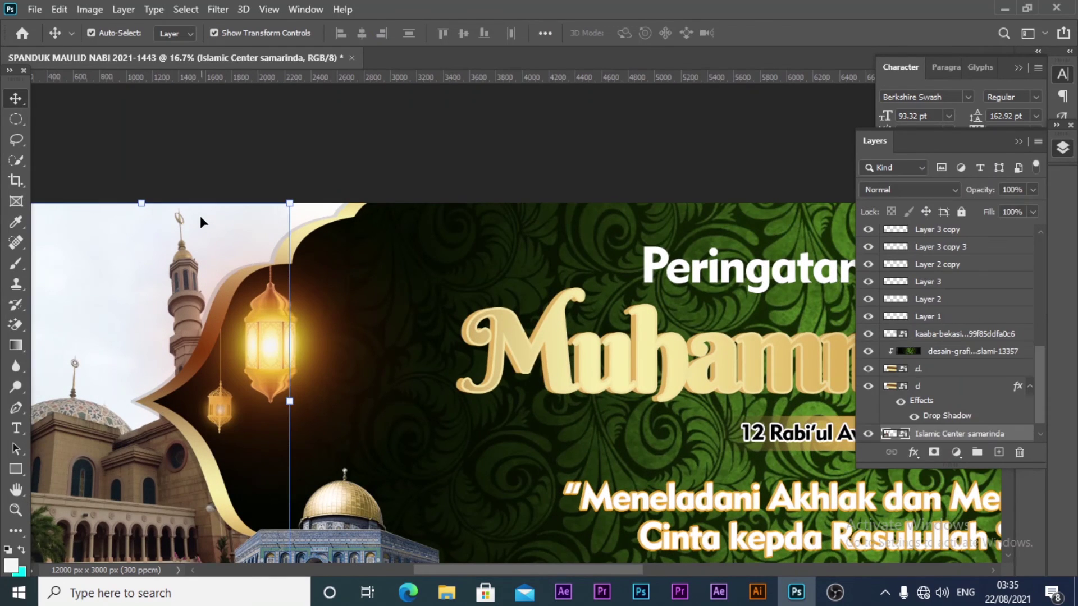
right_click(960, 440)
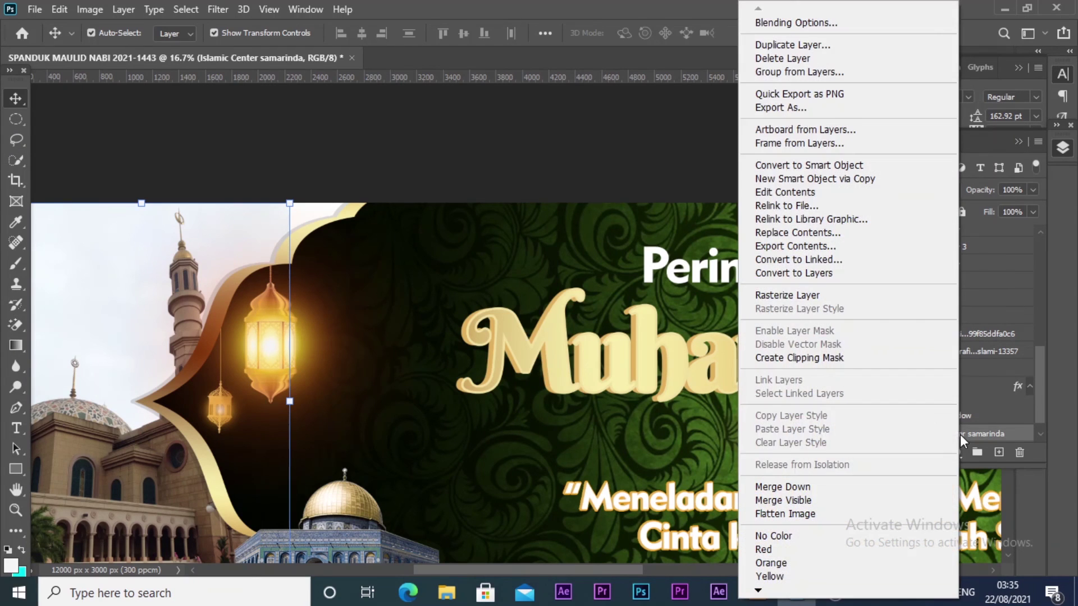
click(794, 296)
Copy a small rectangular patch of the mosque photo onto a new layer with Ctrl+J
click(13, 121)
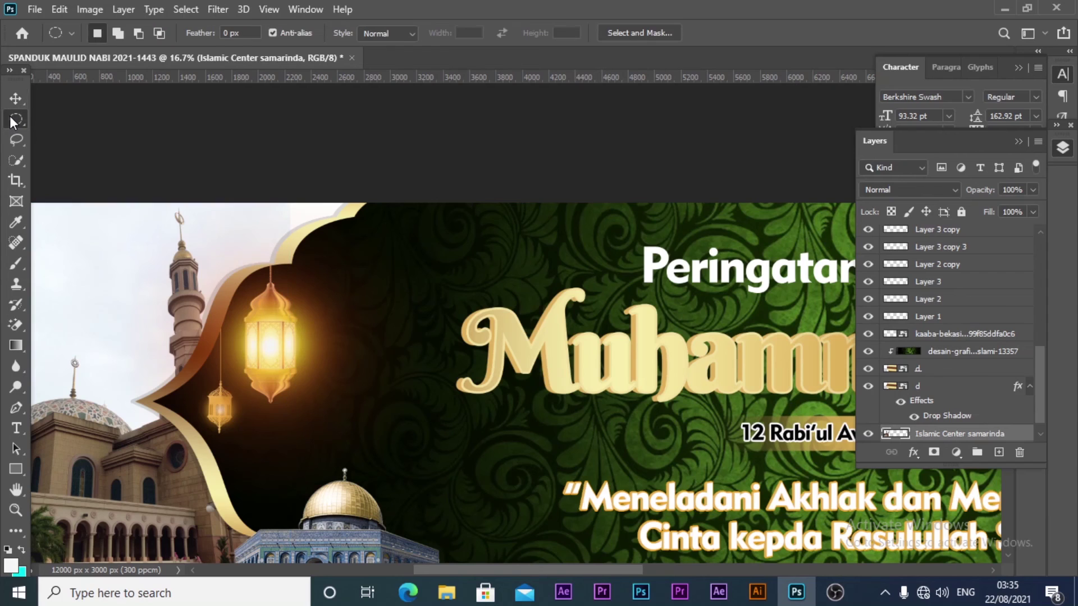
right_click(12, 121)
click(66, 118)
drag(209, 206, 269, 242)
drag(57, 212, 130, 257)
key(ctrl+j)
Move the copied patch toward the top-left and zoom back out
click(16, 99)
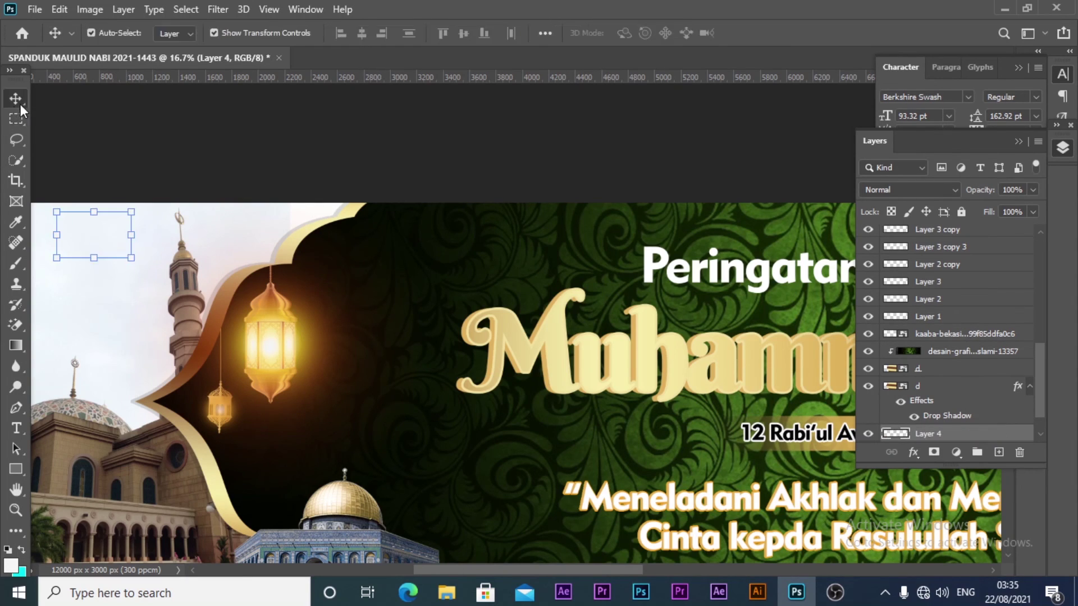
scroll(1044, 374, down, 2)
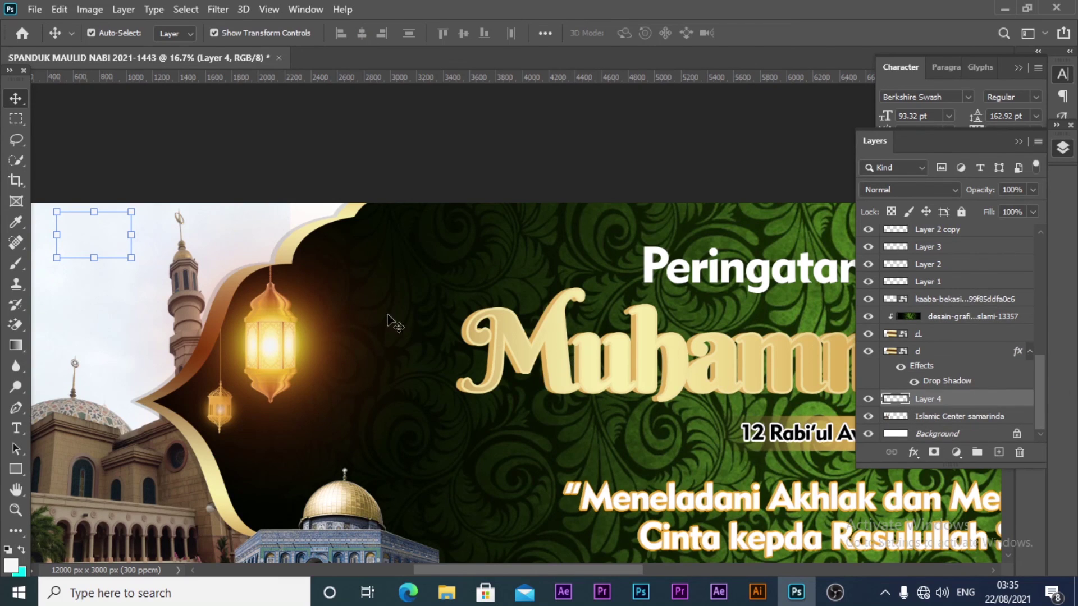
drag(117, 238, 320, 220)
click(456, 173)
key(z)
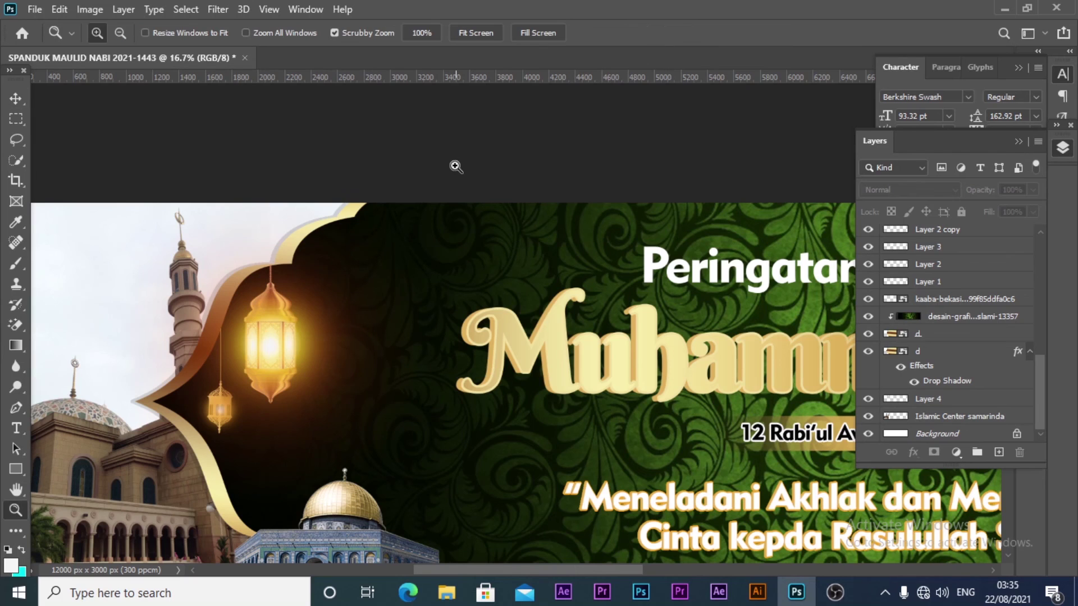
alt+click(454, 170)
mouse_move(455, 170)
mouse_down()
mouse_move(543, 332)
mouse_move(425, 168)
mouse_up()
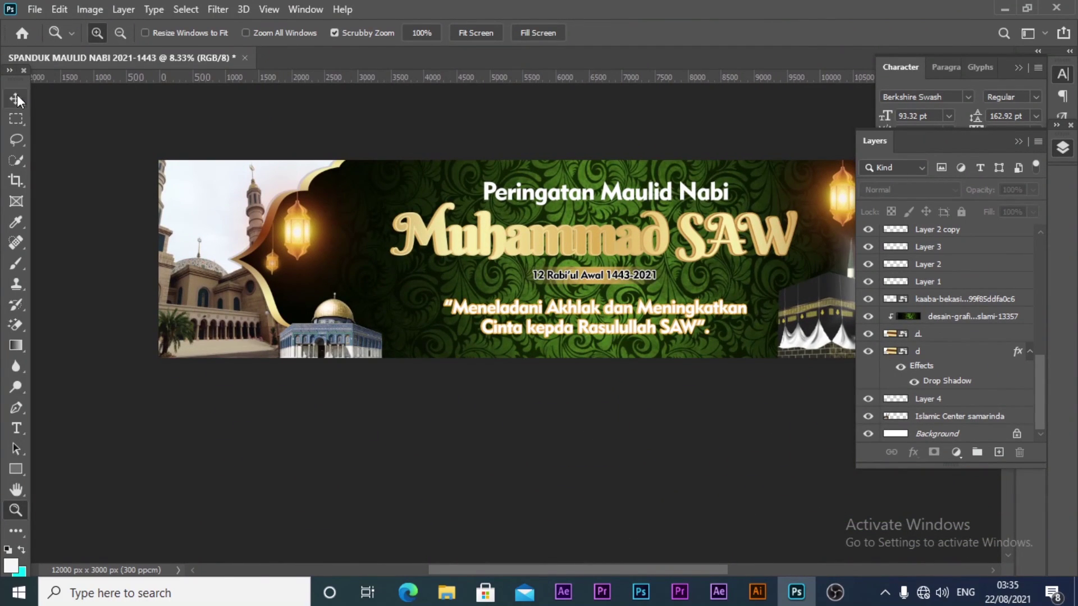
click(16, 98)
click(169, 263)
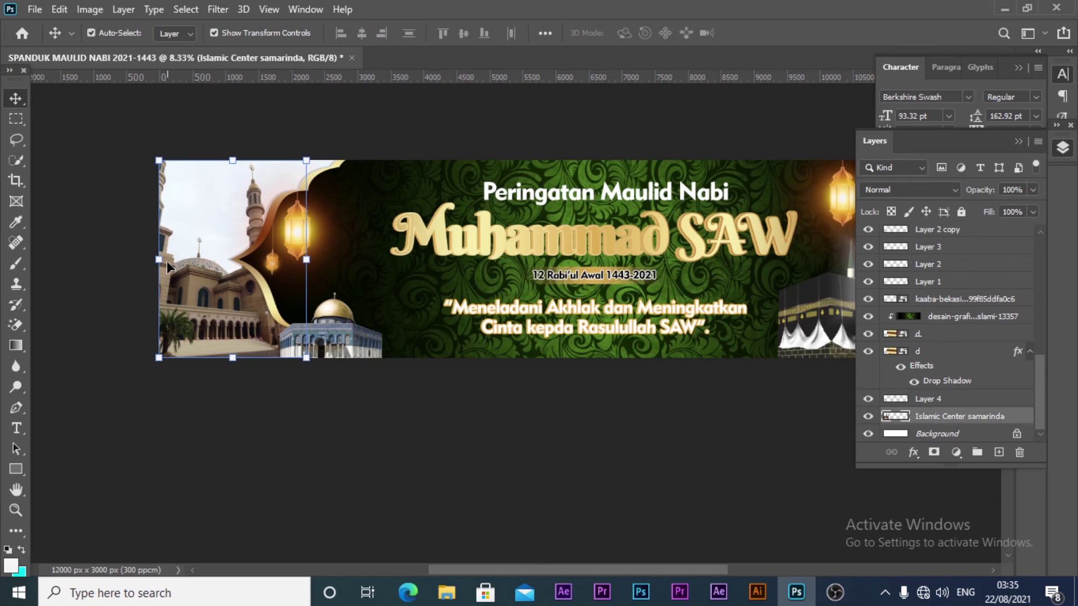
click(236, 156)
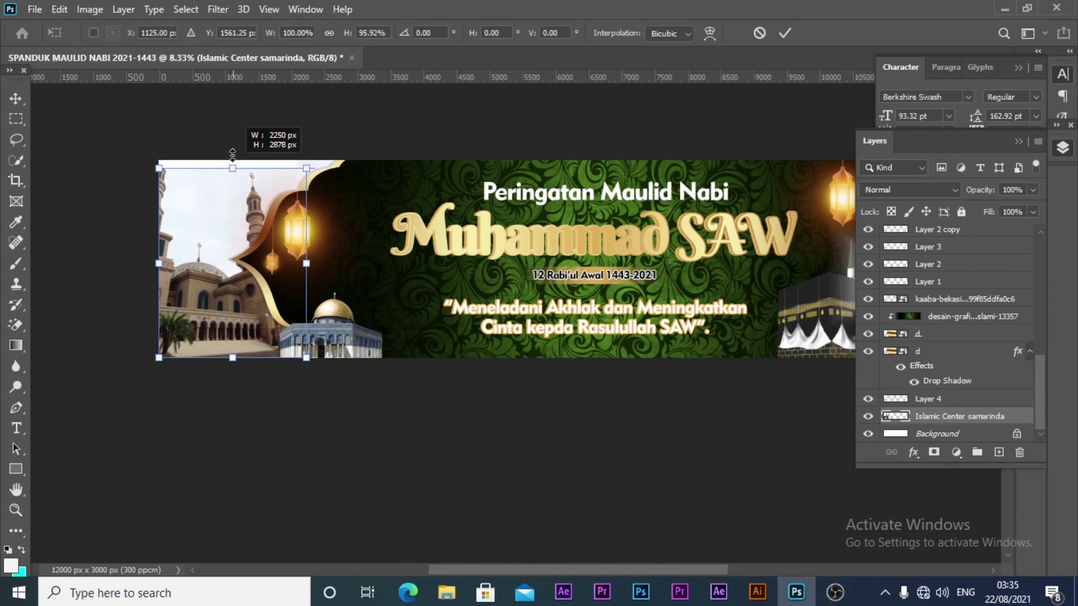
click(640, 109)
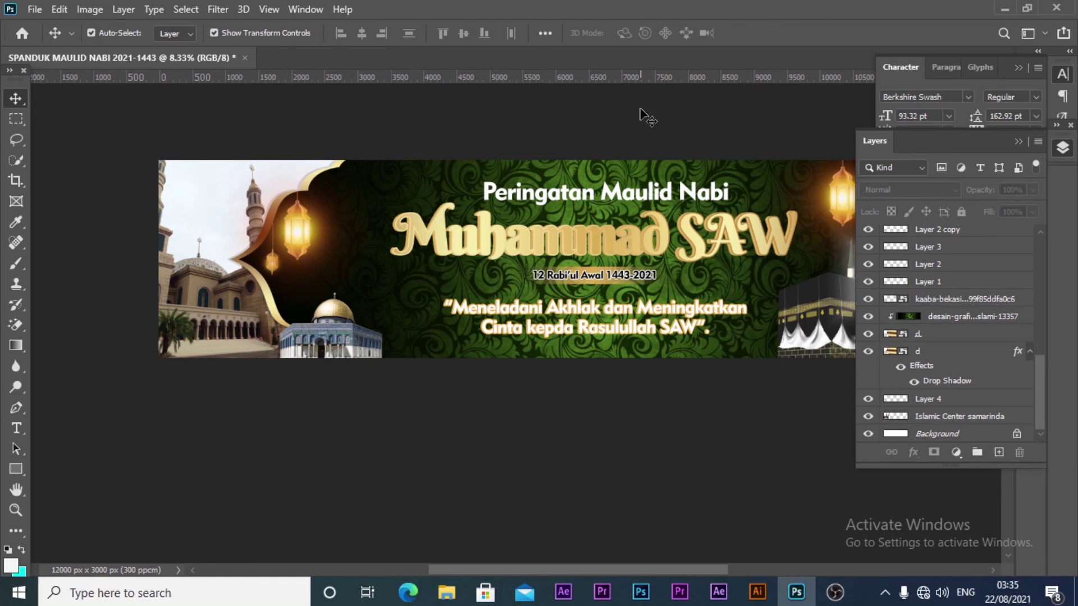
key(z)
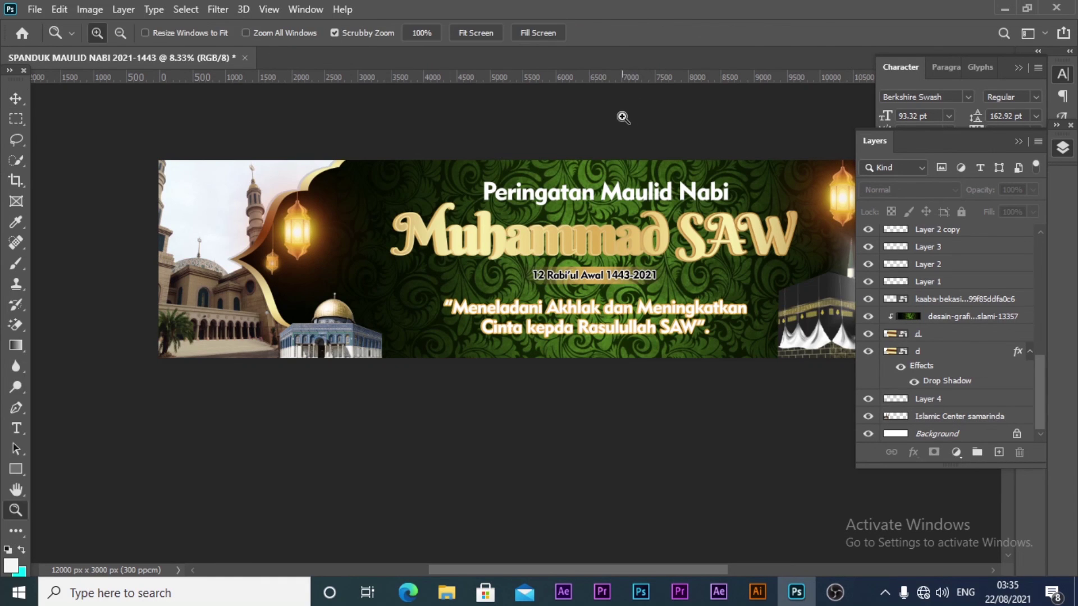
scroll(624, 121, up, 3)
key(ctrl+minus)
drag(644, 202, 649, 200)
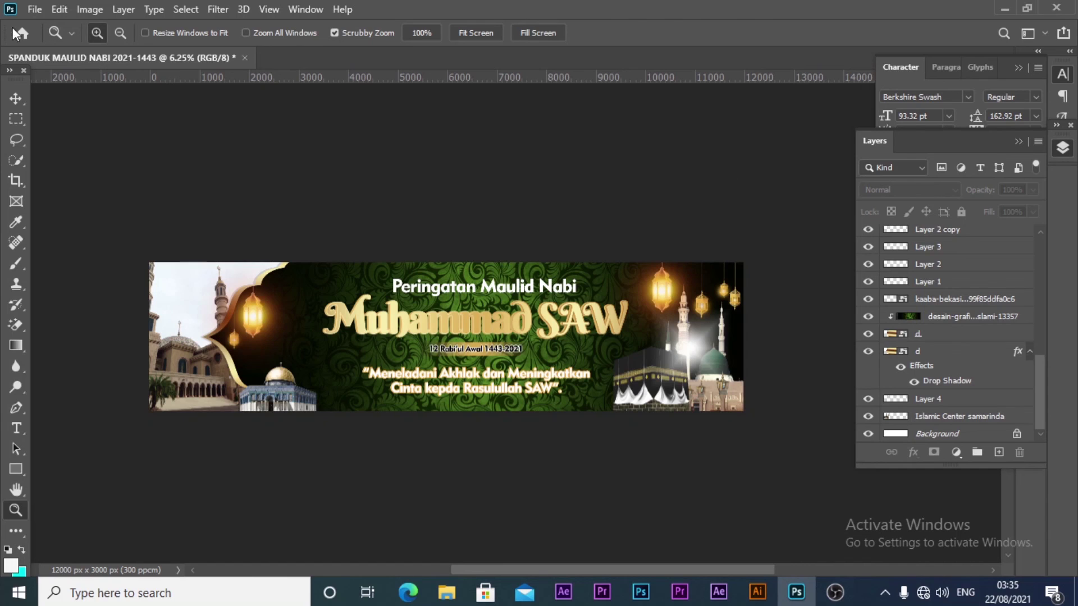
click(13, 94)
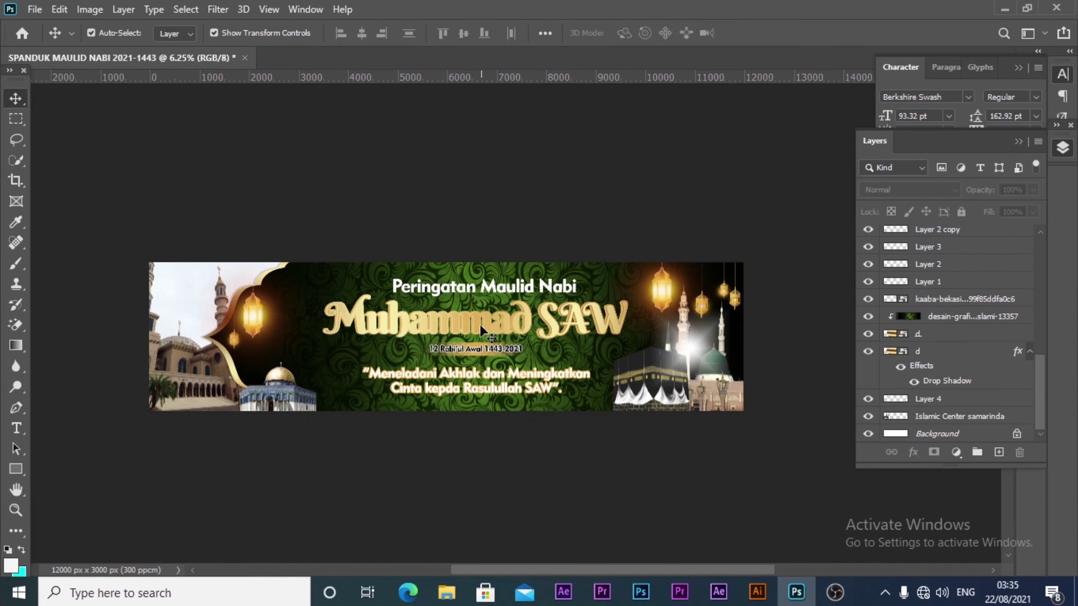
key(ctrl+plus)
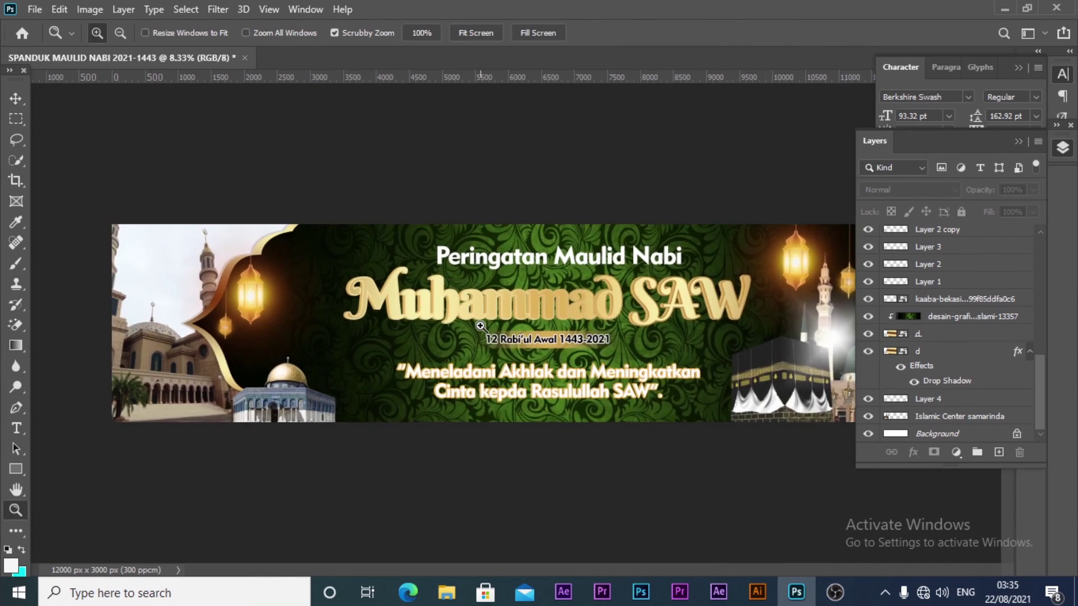
Enable the title's second Drop Shadow with distance 55 and size 24
click(487, 292)
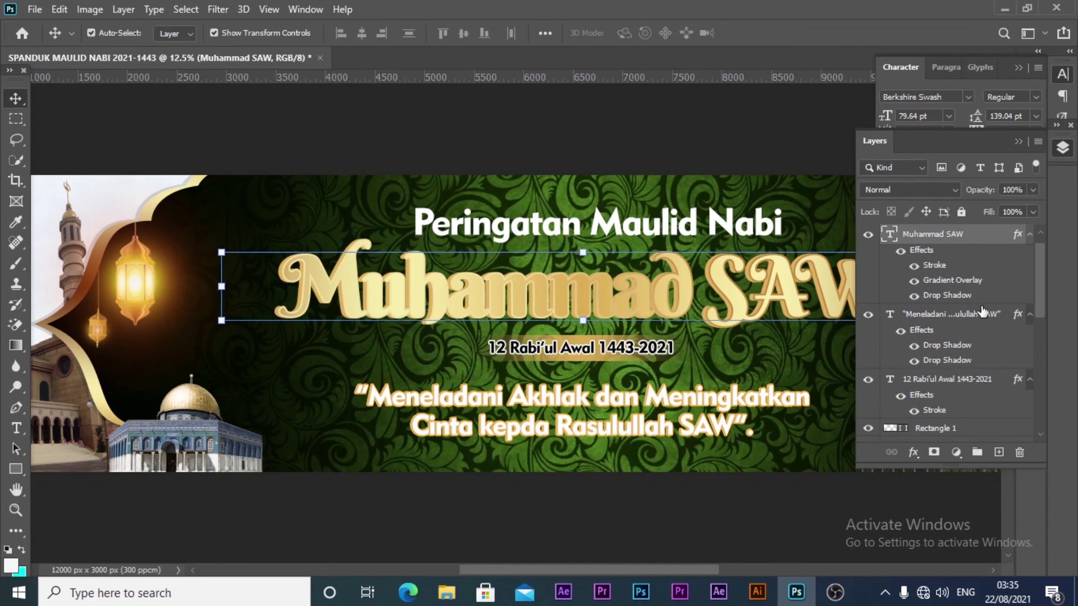
double_click(962, 296)
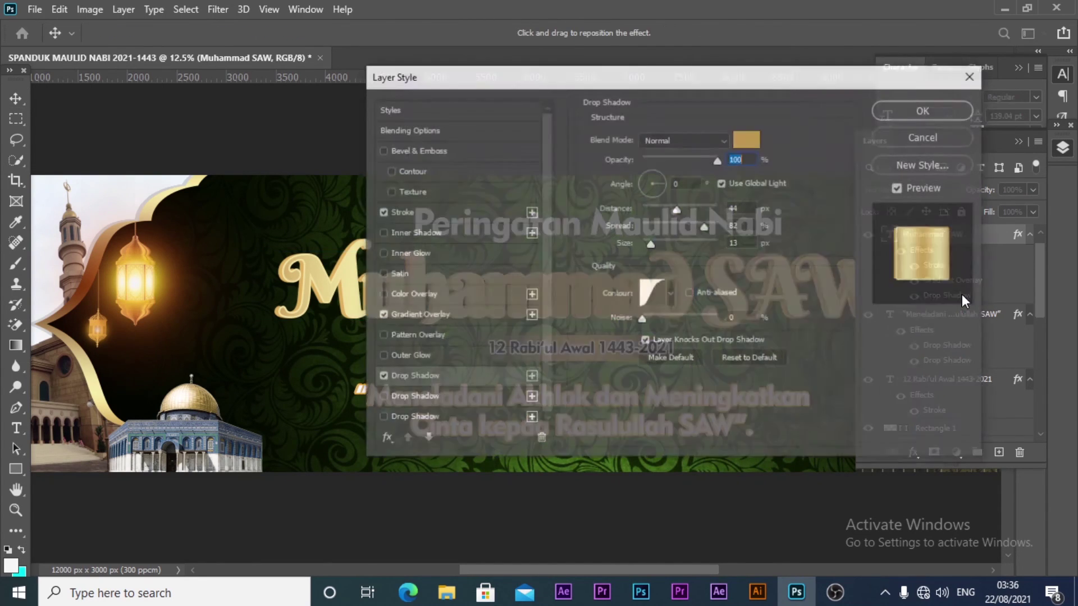
drag(607, 77, 731, 93)
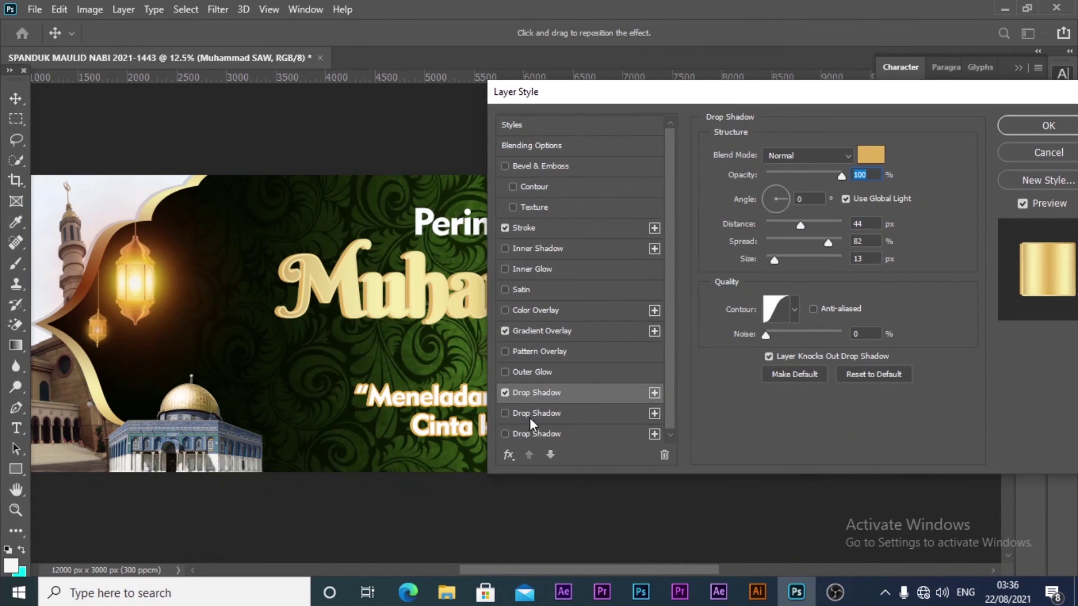
click(506, 413)
click(506, 413)
click(553, 414)
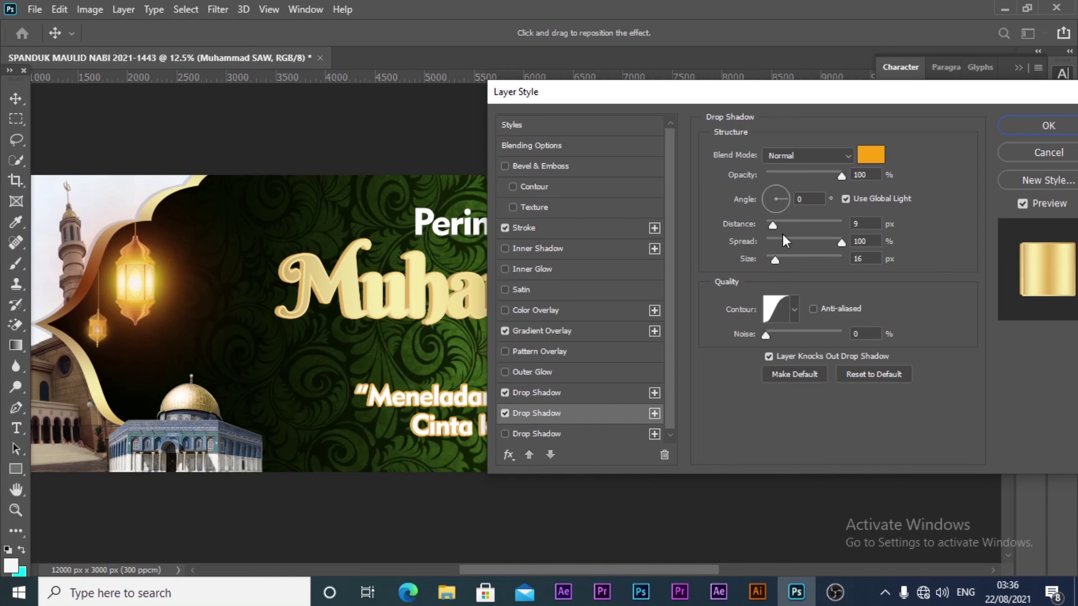
drag(772, 226, 791, 226)
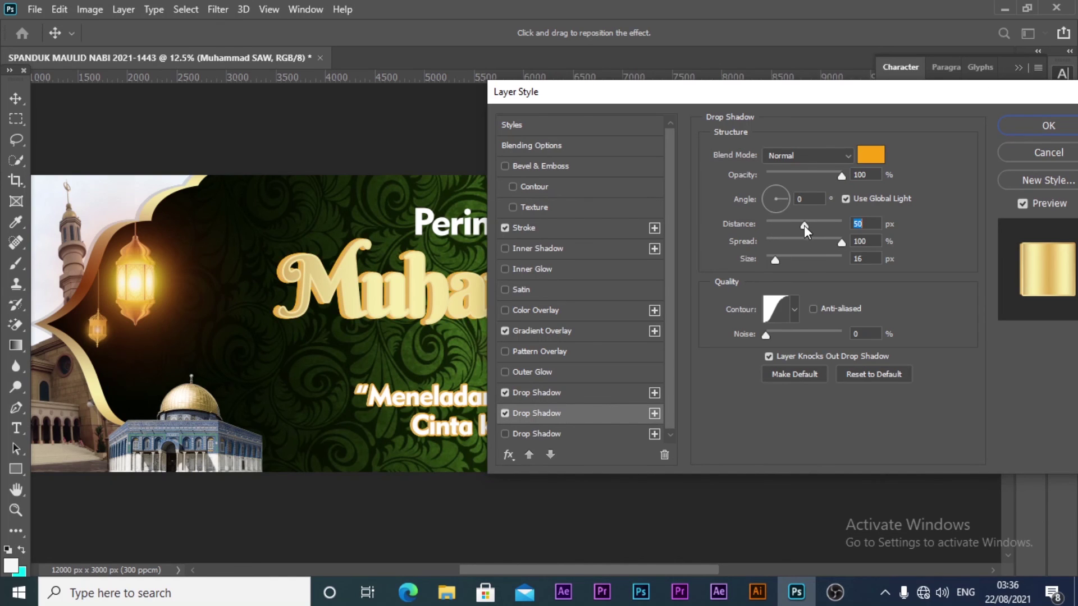
drag(791, 225, 807, 227)
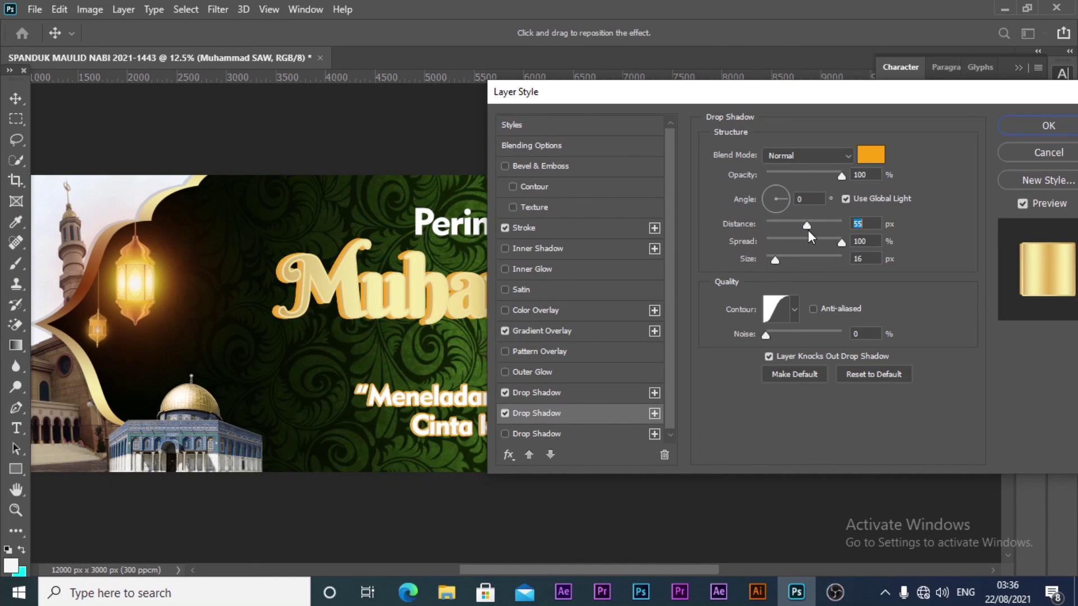
drag(774, 258, 779, 257)
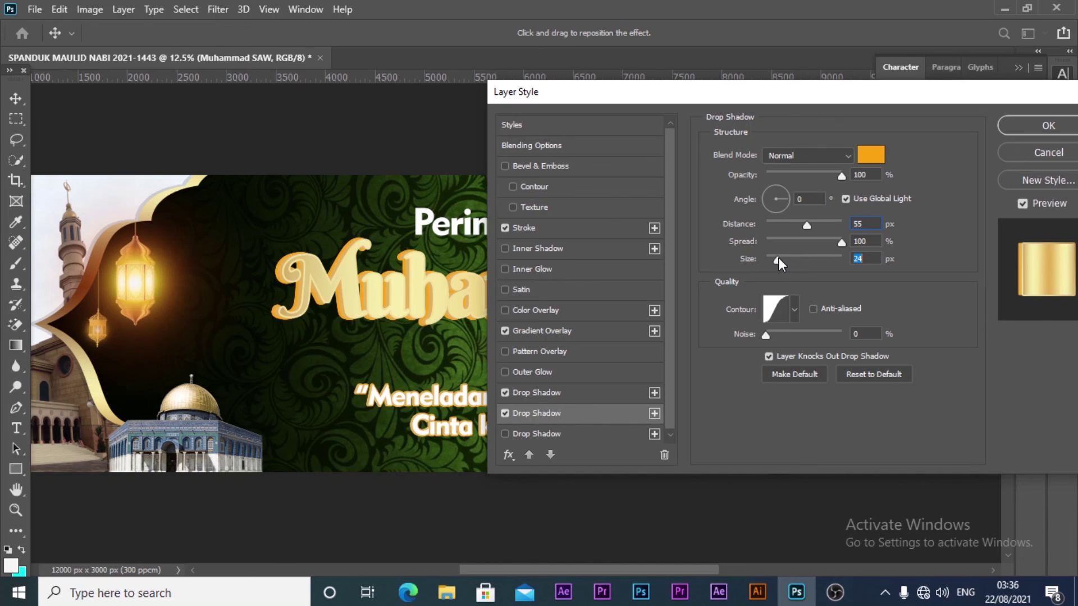
Set the second drop shadow colour to a pale yellow
click(871, 155)
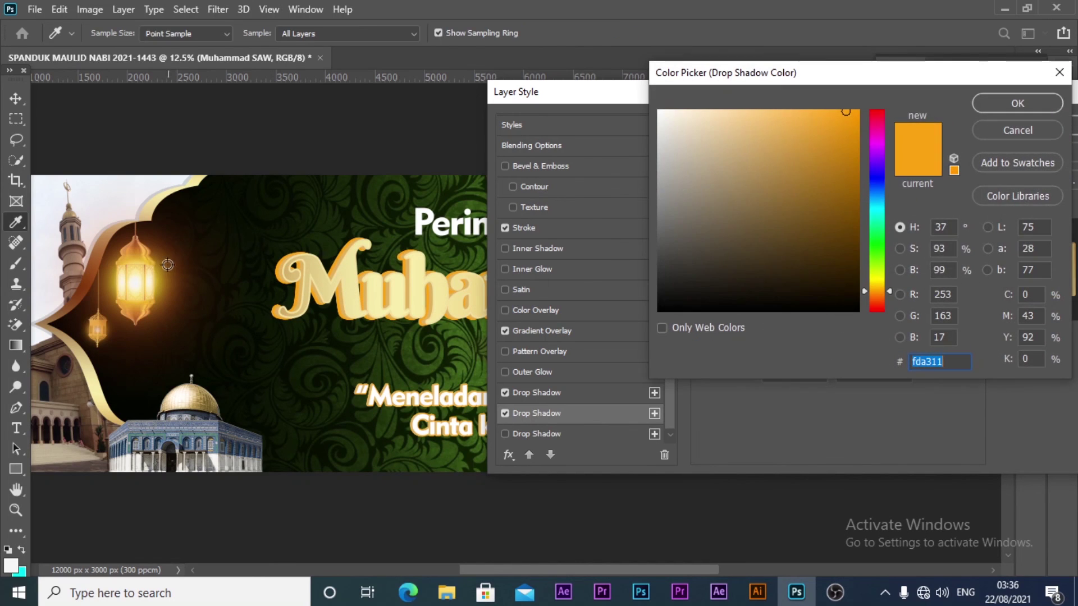
click(158, 200)
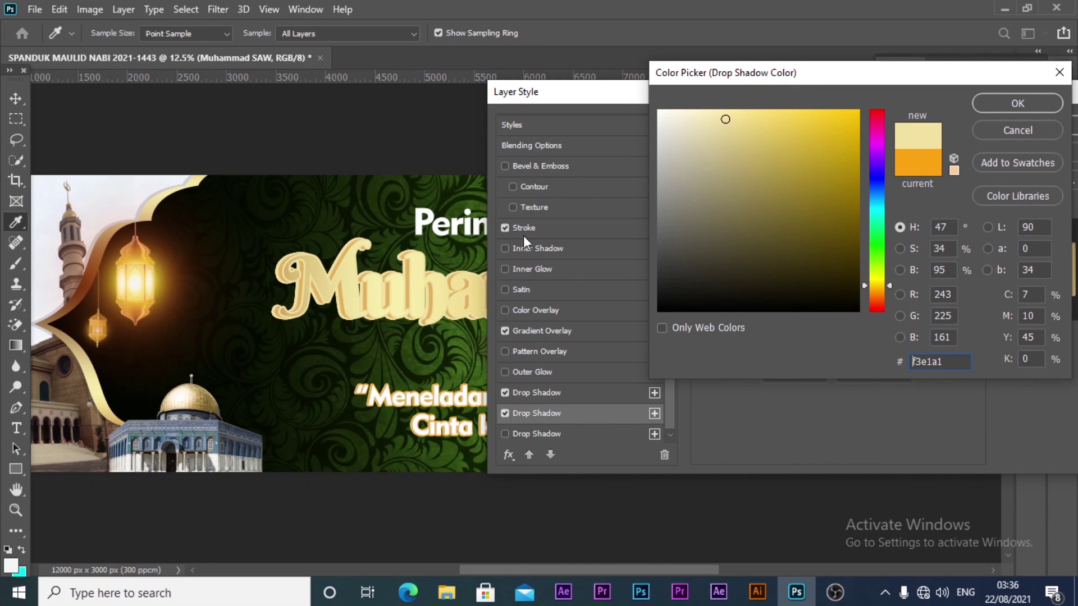
click(792, 115)
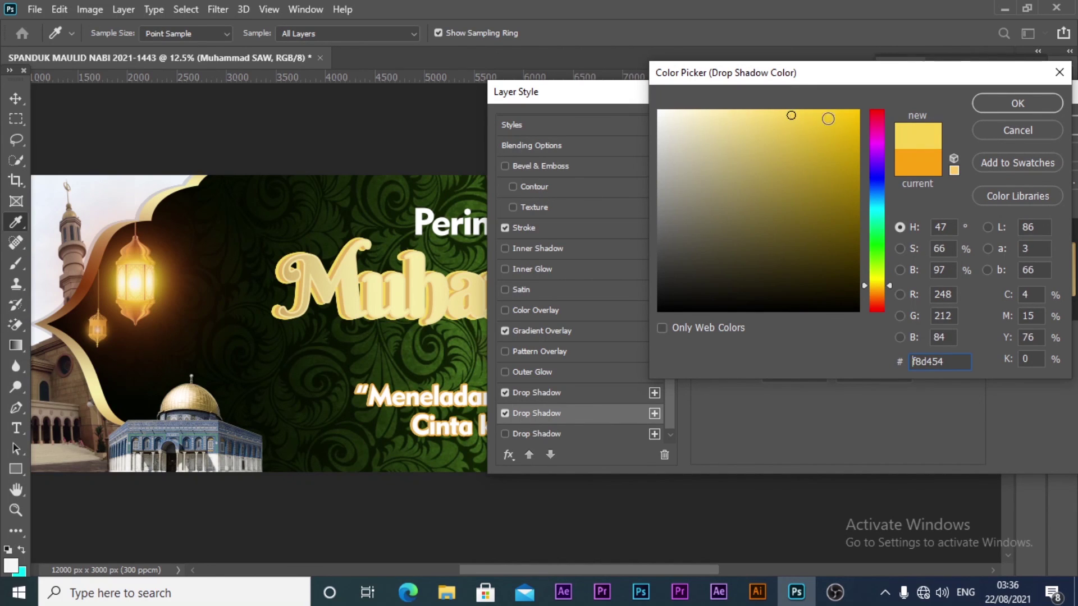
click(859, 111)
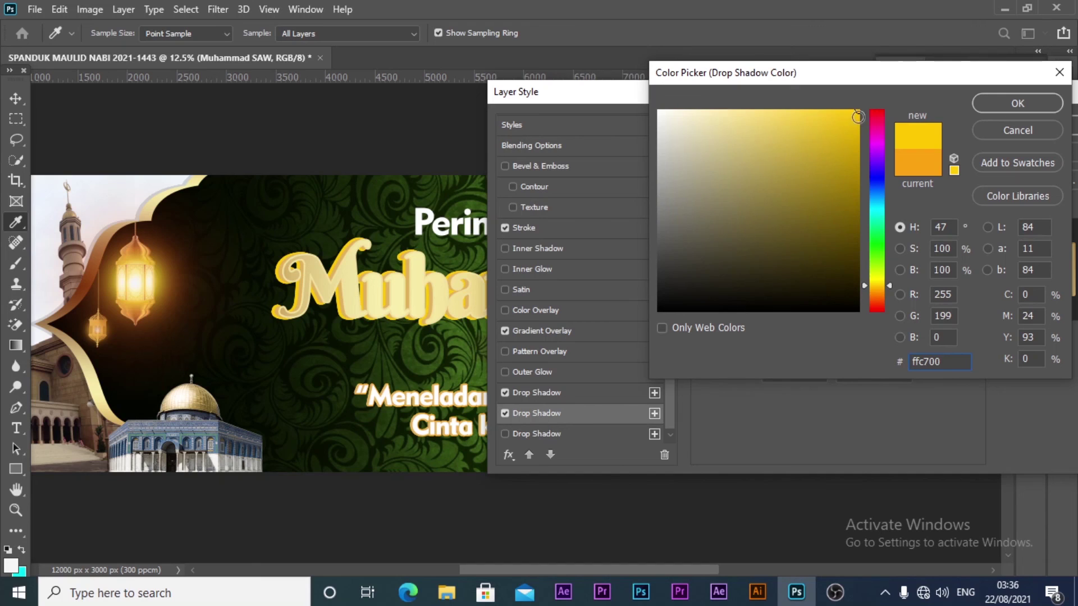
drag(858, 117, 764, 109)
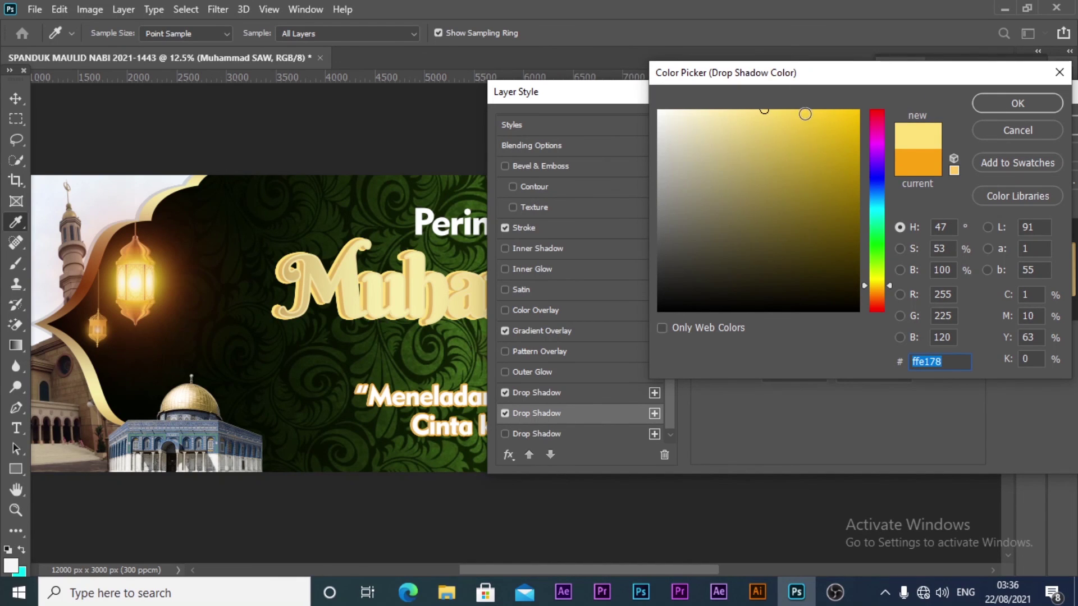
click(805, 114)
mouse_move(802, 113)
mouse_down()
mouse_move(929, 88)
mouse_move(556, 151)
mouse_up()
click(1017, 104)
Apply the drop-shadow style and zoom in on the Muhammad SAW title
click(763, 185)
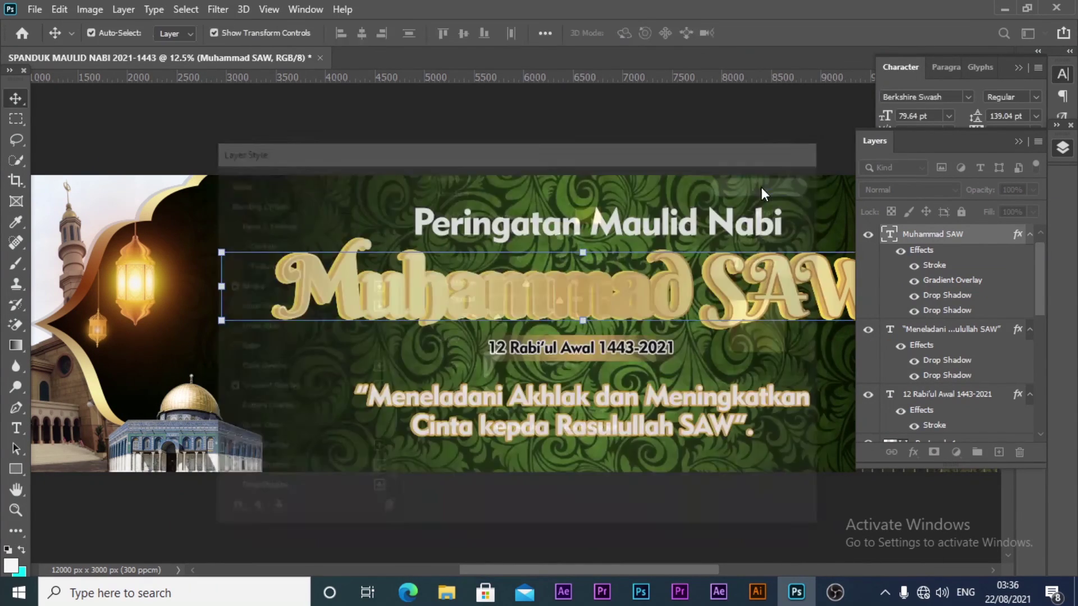
click(1062, 149)
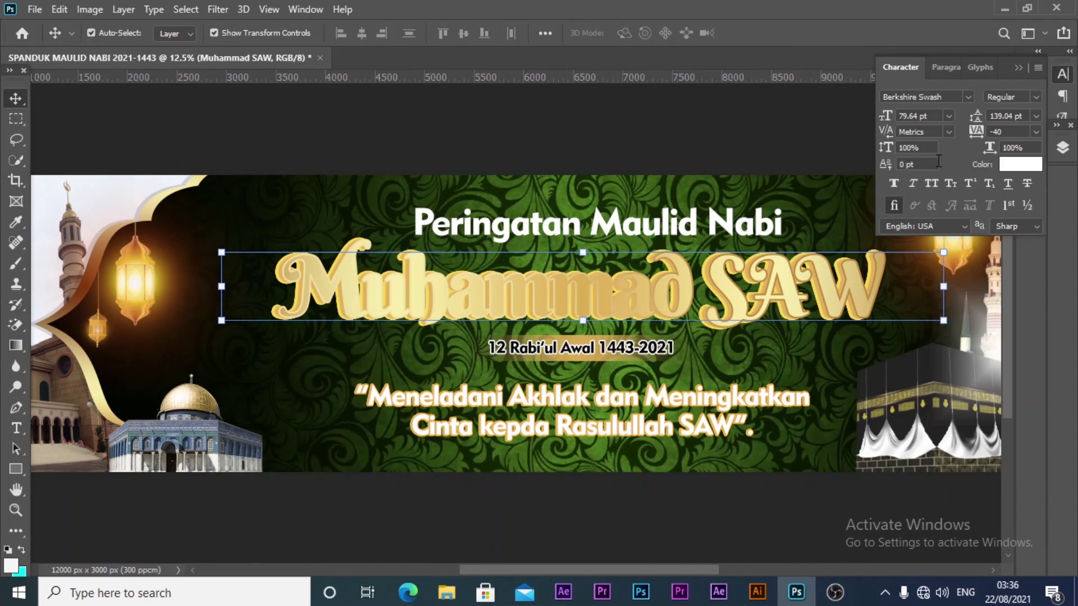
click(755, 135)
key(z)
alt+click(676, 159)
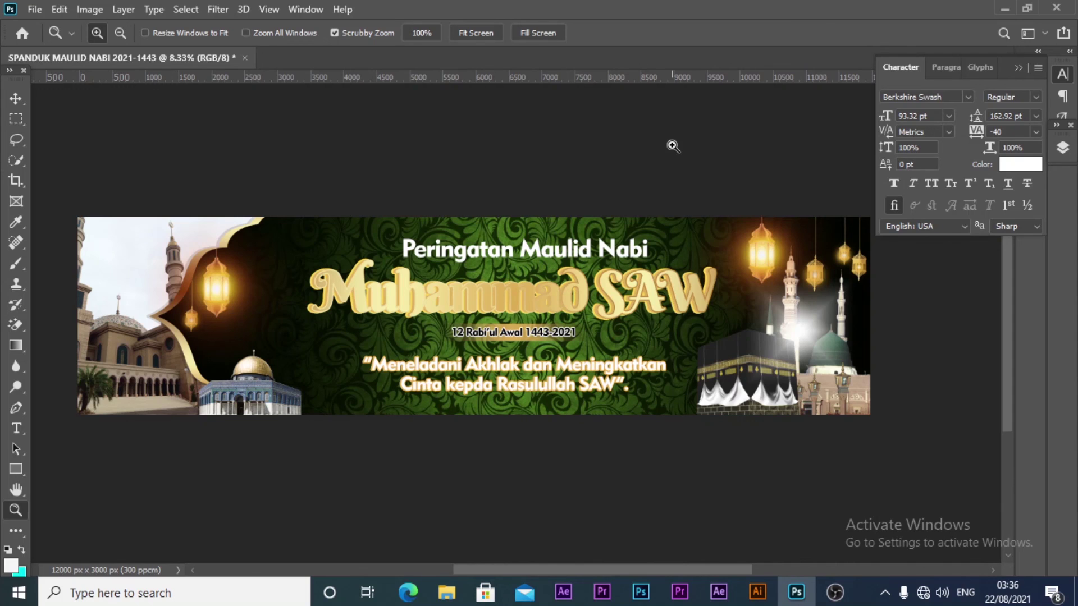
click(566, 230)
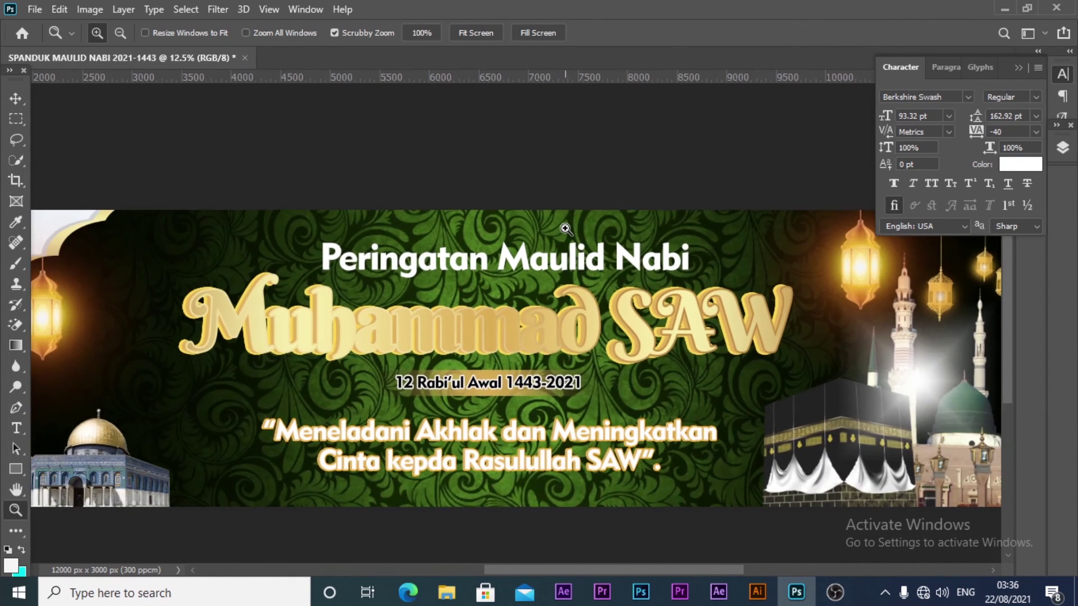
click(566, 229)
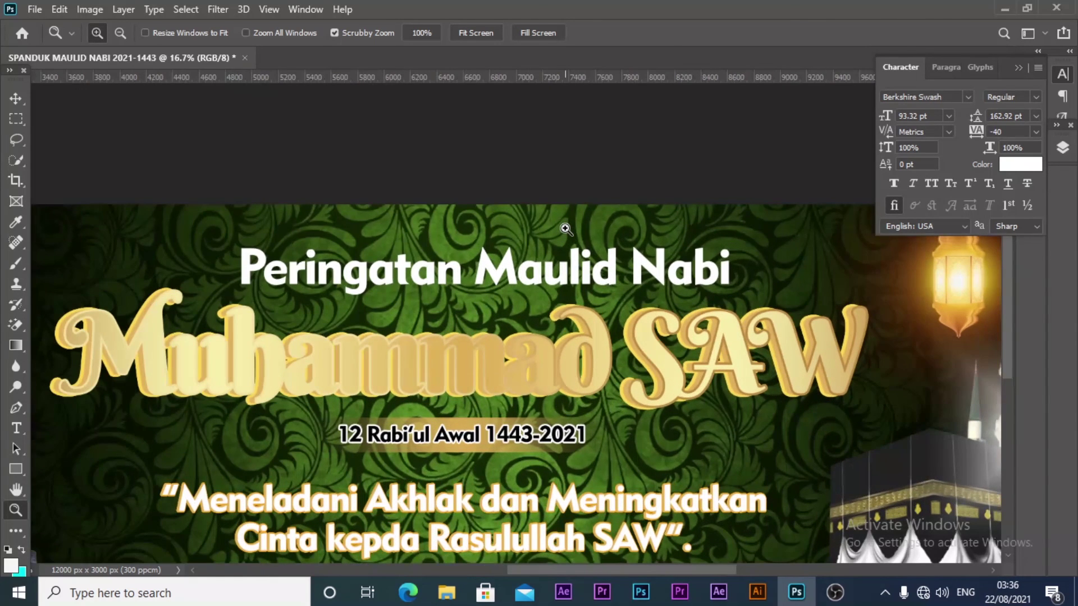
click(14, 101)
click(779, 339)
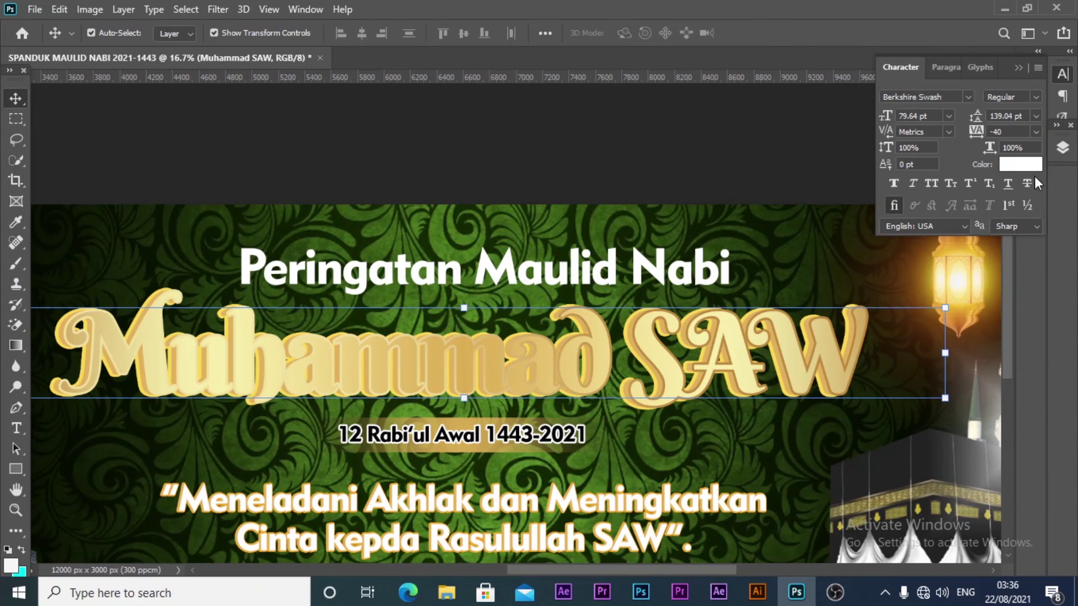
click(1063, 147)
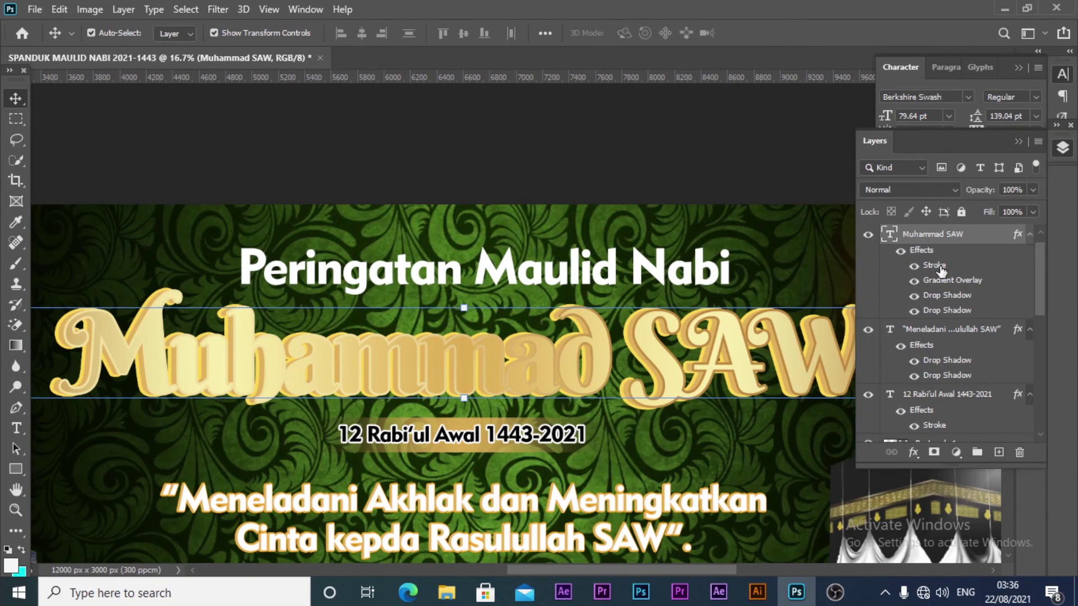
In the Stroke gradient, move the light gold stop toward the middle and recolour it pale gold
double_click(940, 268)
drag(564, 148, 929, 136)
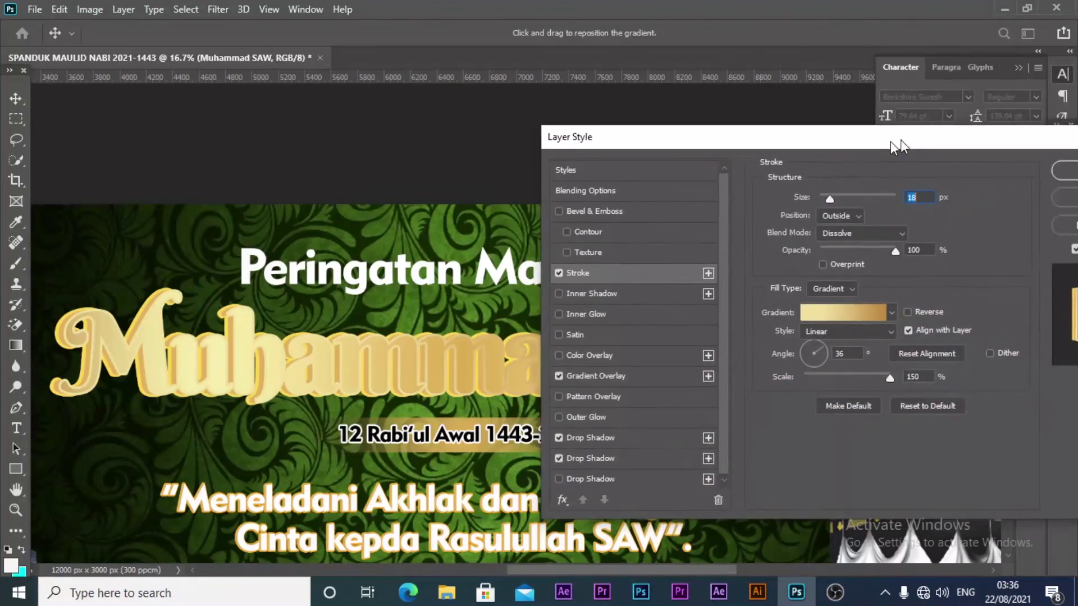
click(904, 310)
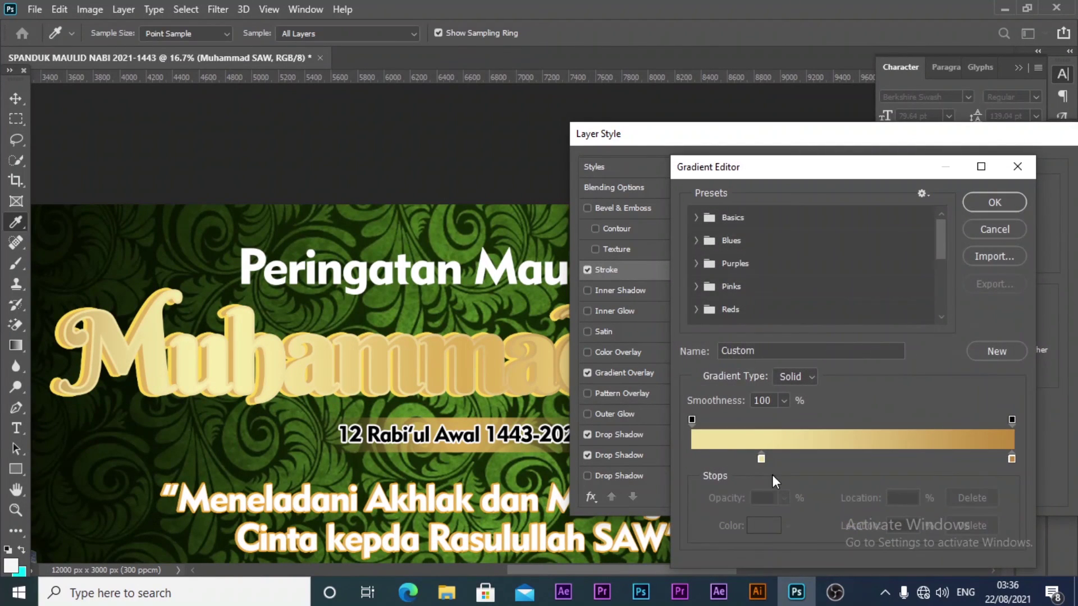
drag(761, 459, 816, 461)
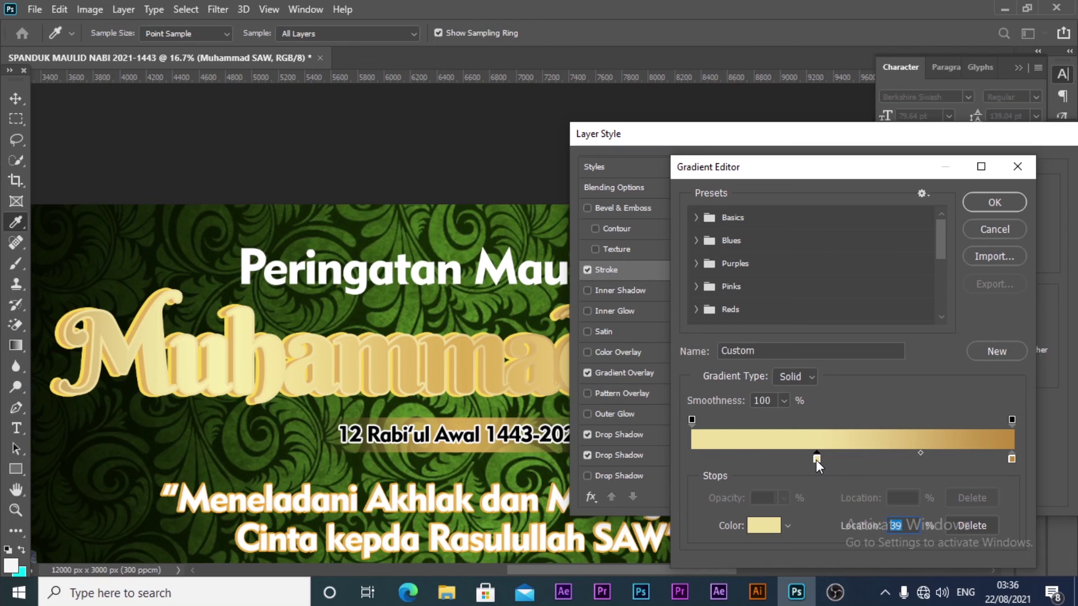
double_click(817, 459)
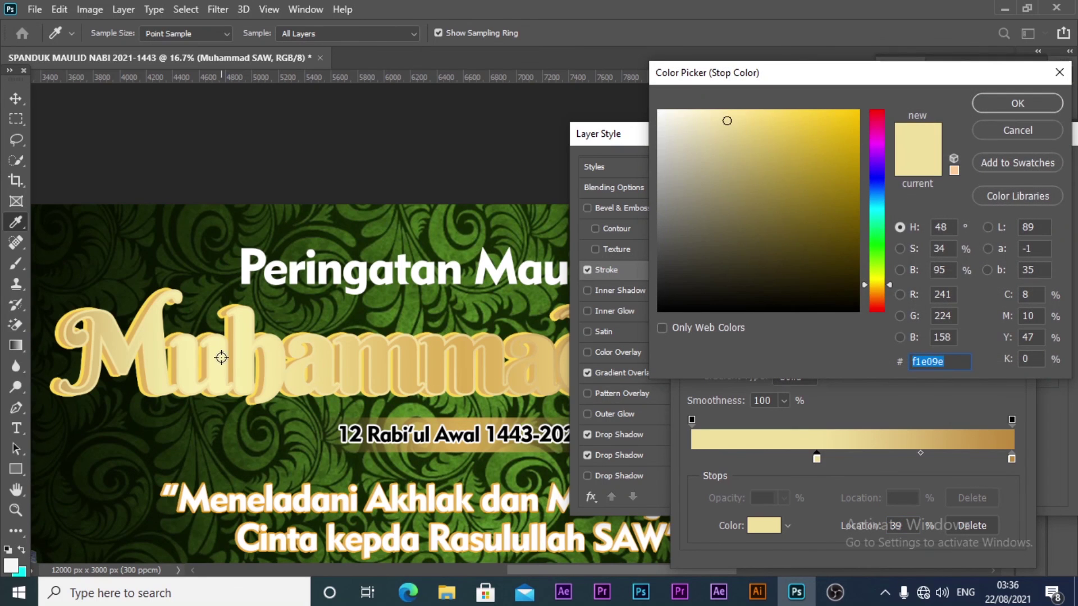
click(519, 381)
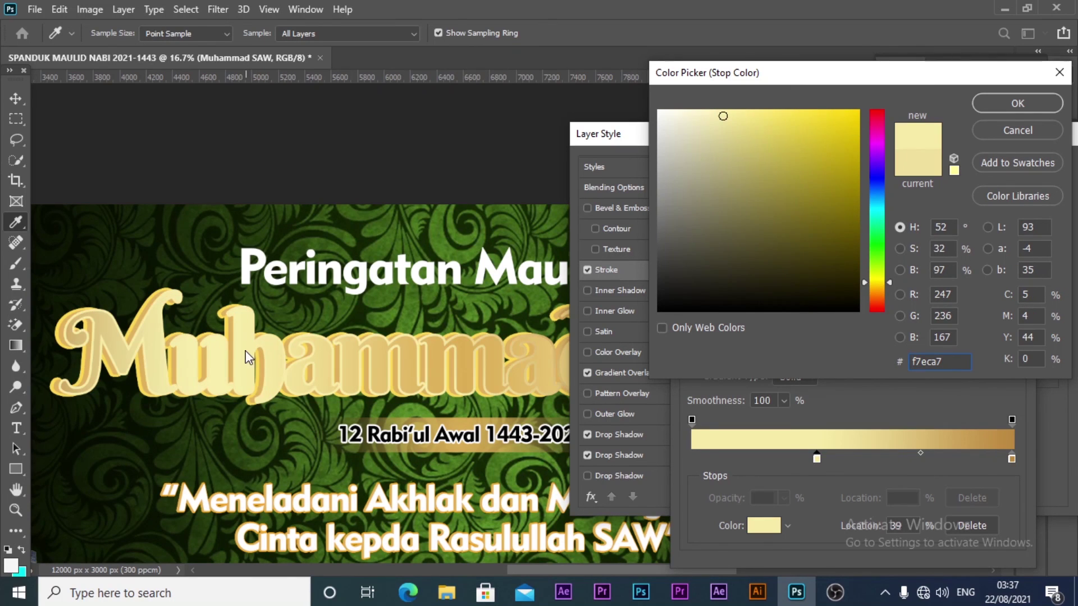
click(815, 462)
click(1016, 104)
Shift the stop to 43%, move the gradient midpoint left, and apply the stroke
drag(817, 462, 831, 461)
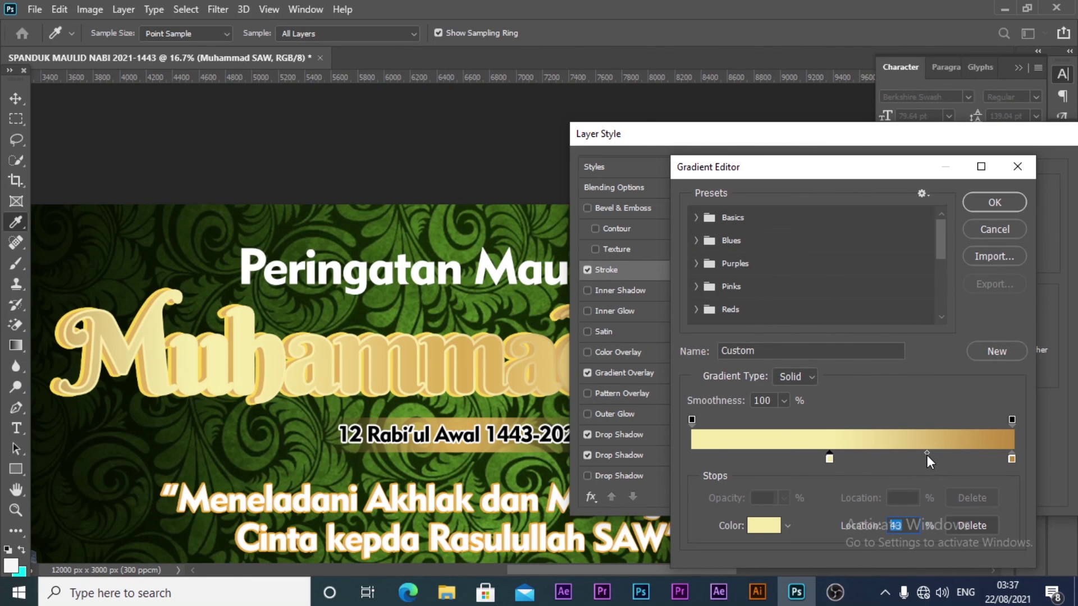
drag(928, 455, 901, 459)
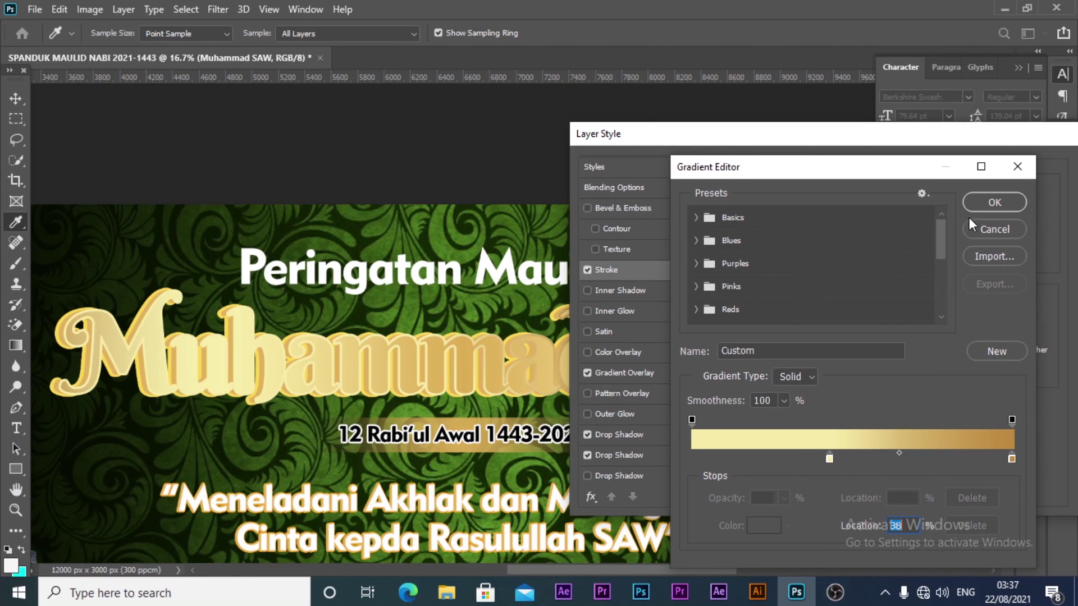
click(994, 202)
mouse_move(900, 139)
mouse_down()
mouse_move(1076, 228)
mouse_move(638, 356)
mouse_move(601, 205)
mouse_up()
click(813, 227)
click(675, 164)
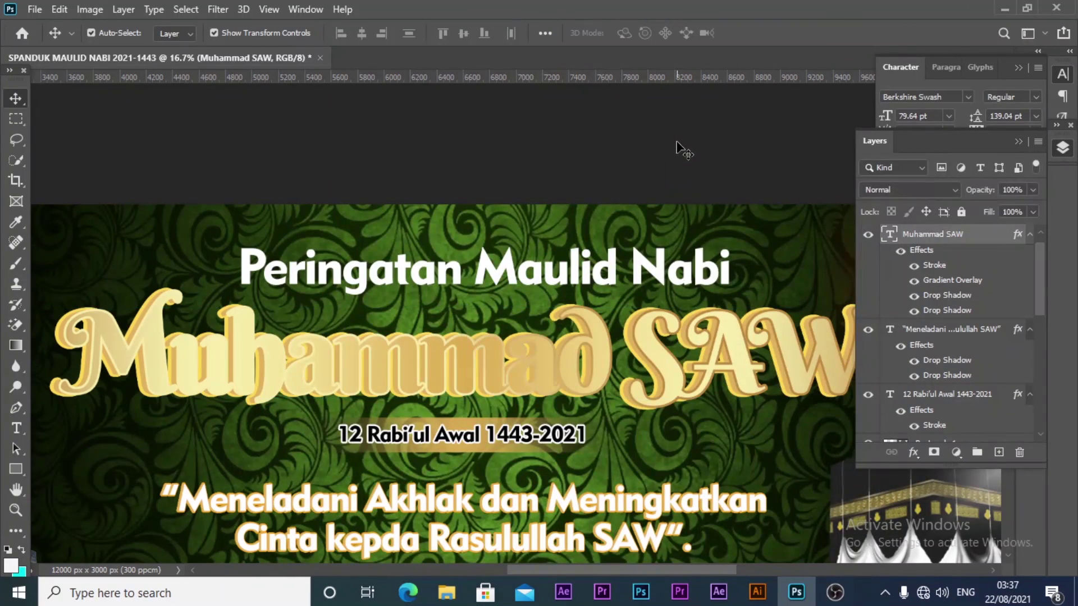
Zoom out to review the whole banner with the Layers and Character panels collapsed
key(z)
alt+click(536, 214)
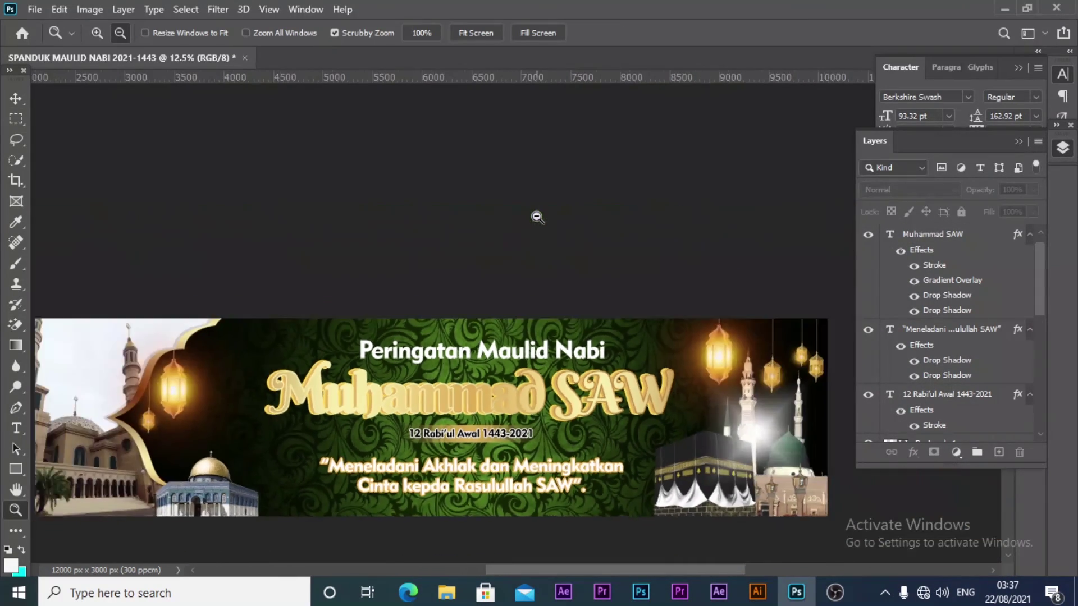
alt+click(539, 216)
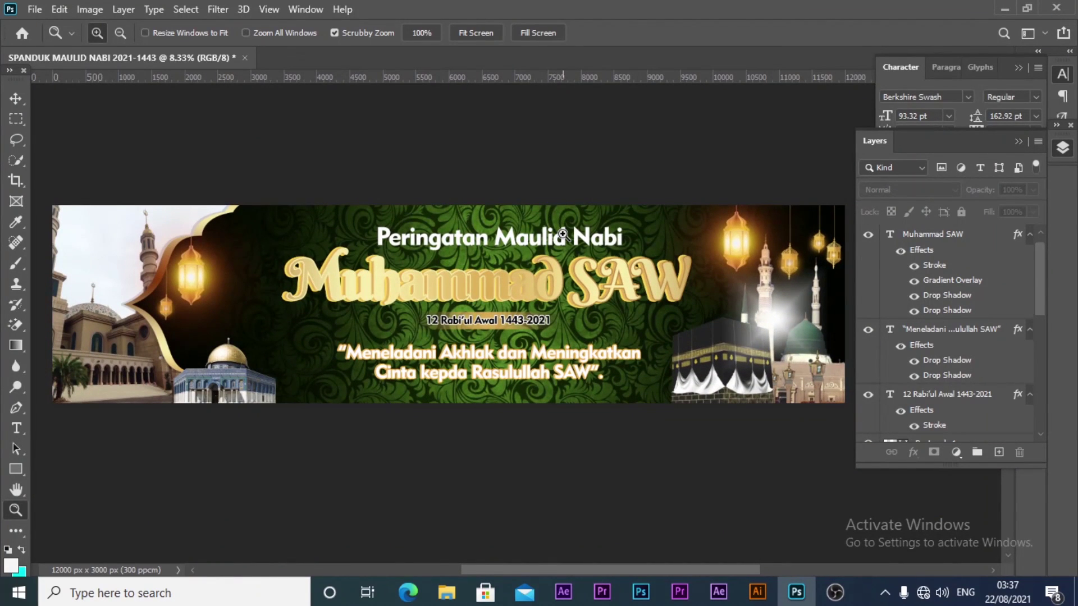
alt+click(563, 235)
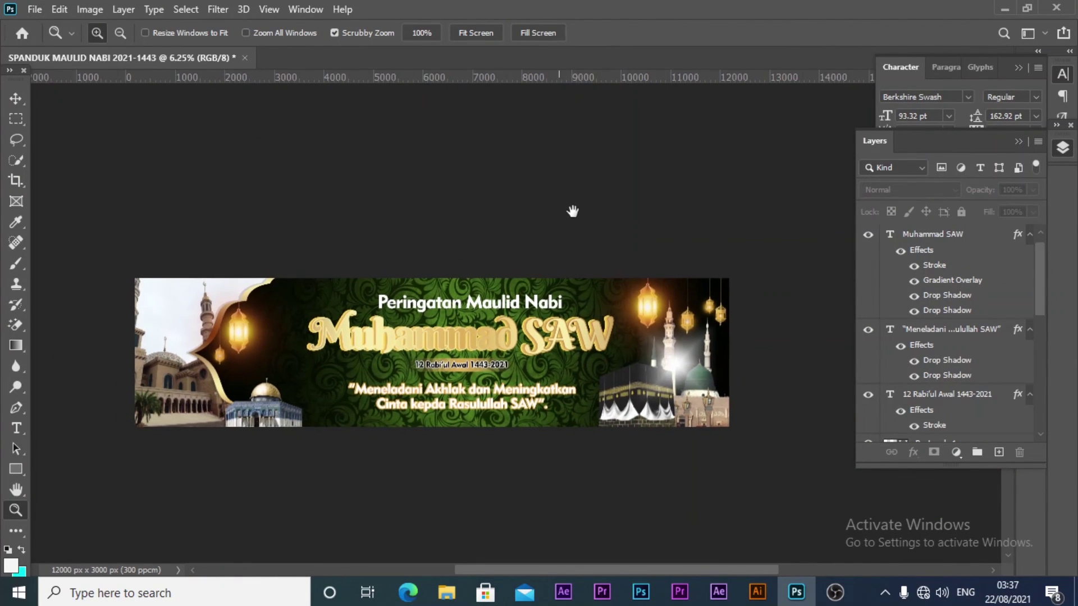
click(19, 102)
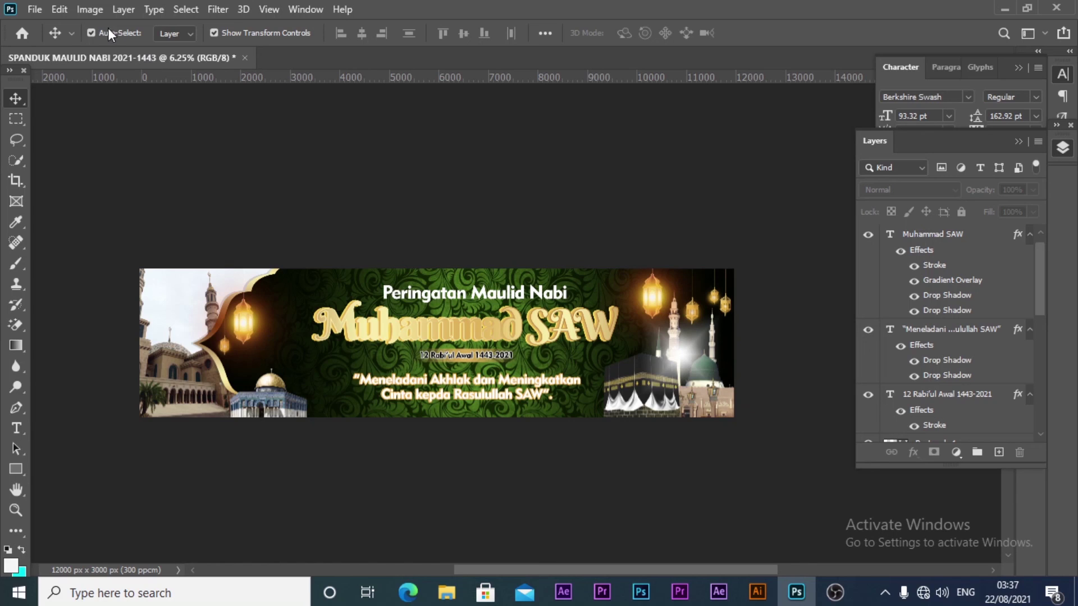
click(1063, 148)
click(1063, 75)
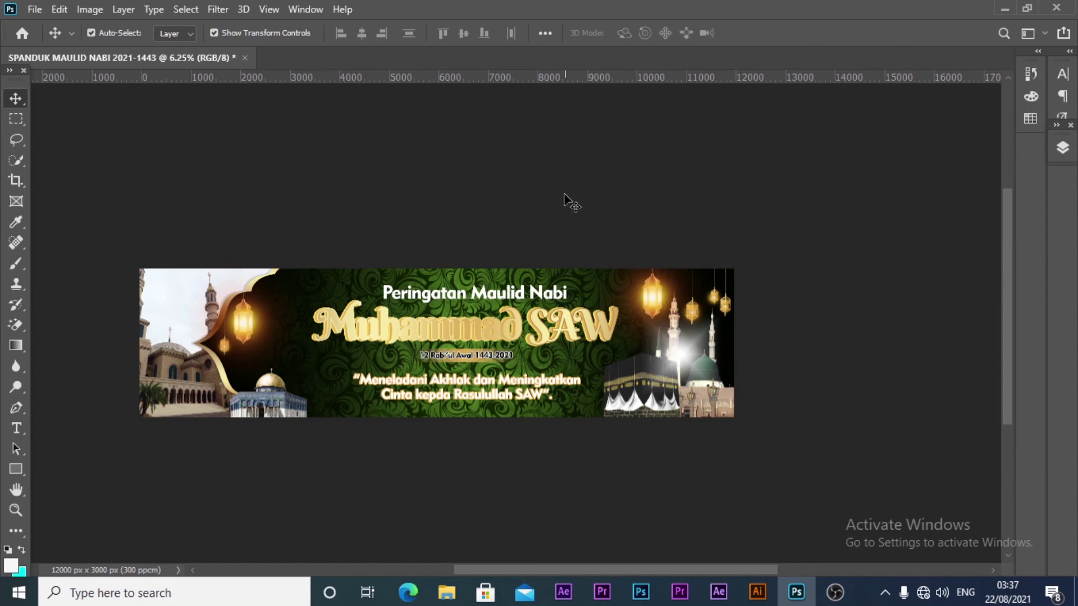
key(z)
click(461, 208)
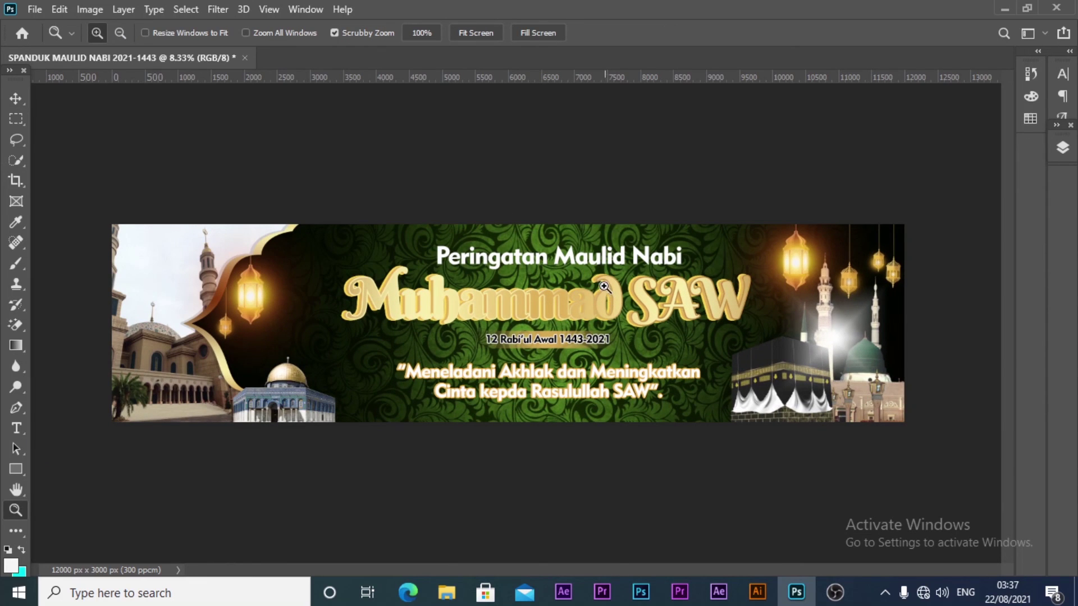
click(15, 98)
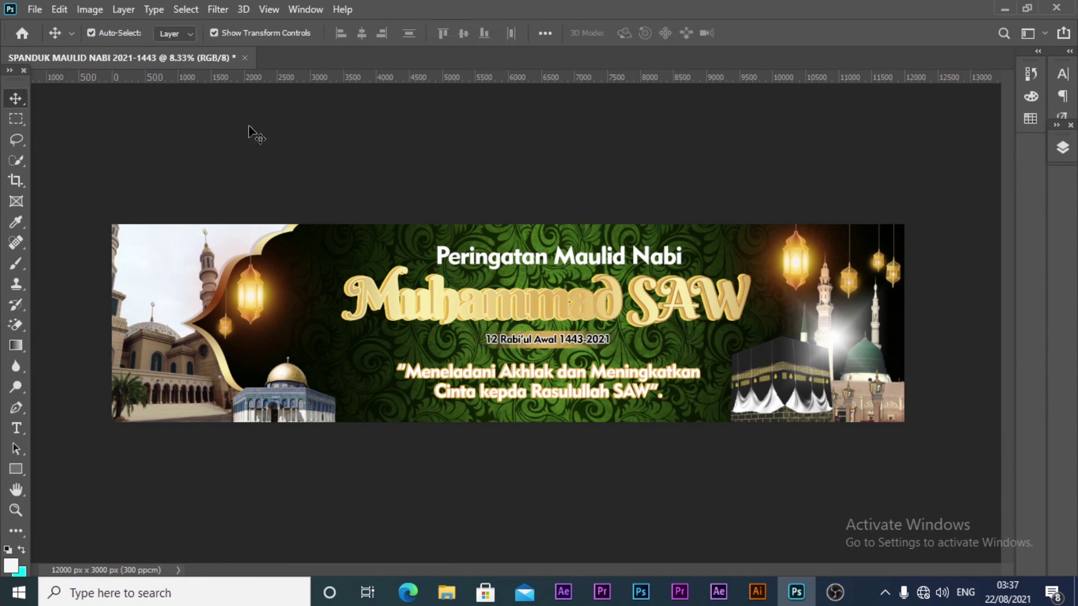
Cancel a Save As attempt, then nudge the Peringatan Maulid Nabi heading slightly left
click(35, 10)
click(56, 201)
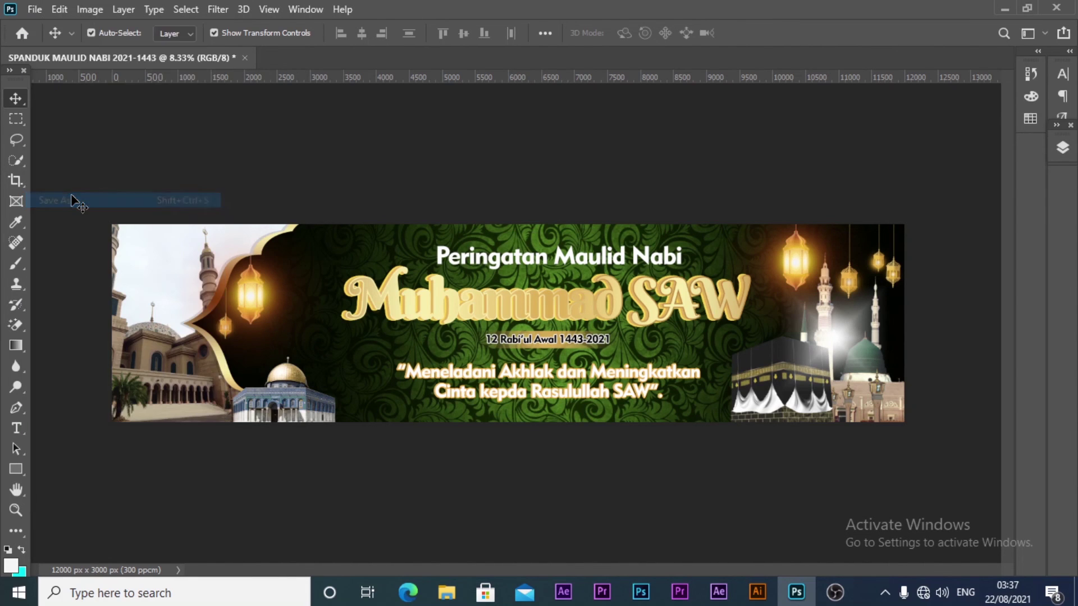
drag(459, 54, 959, 194)
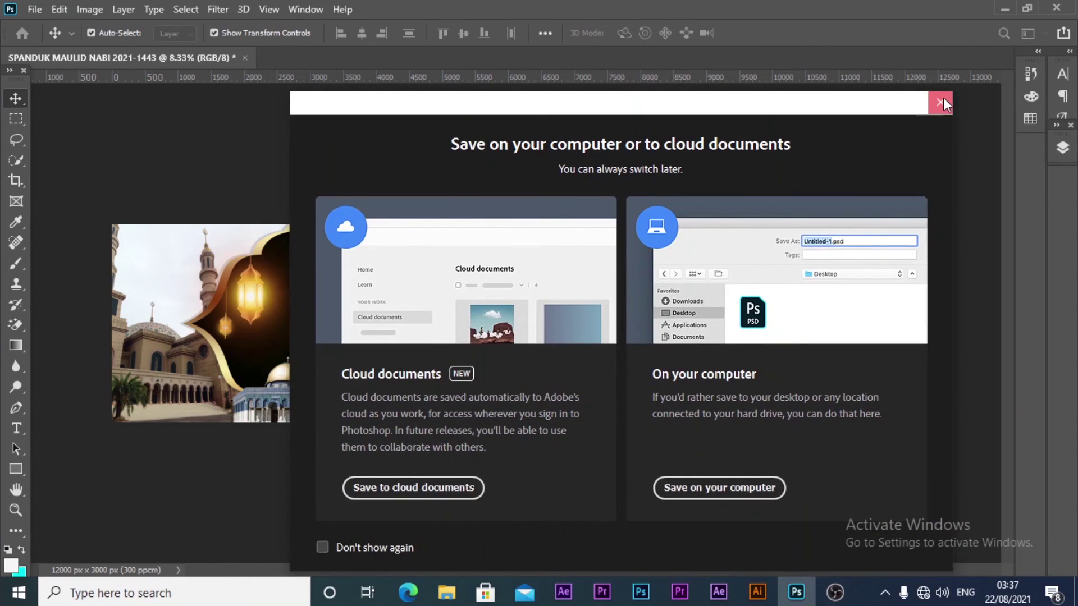
click(942, 103)
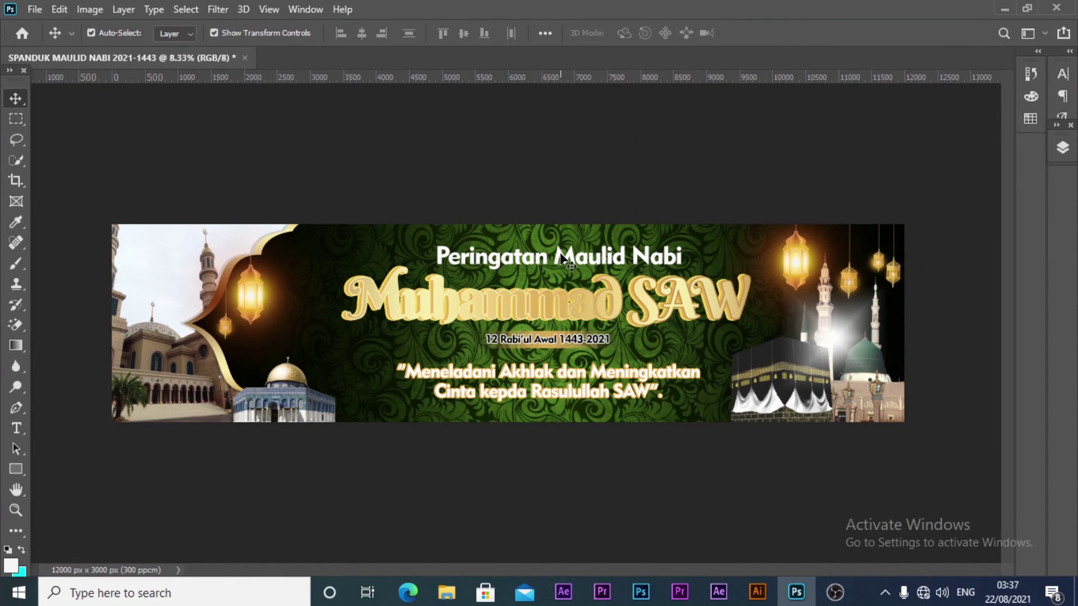
drag(563, 258, 561, 257)
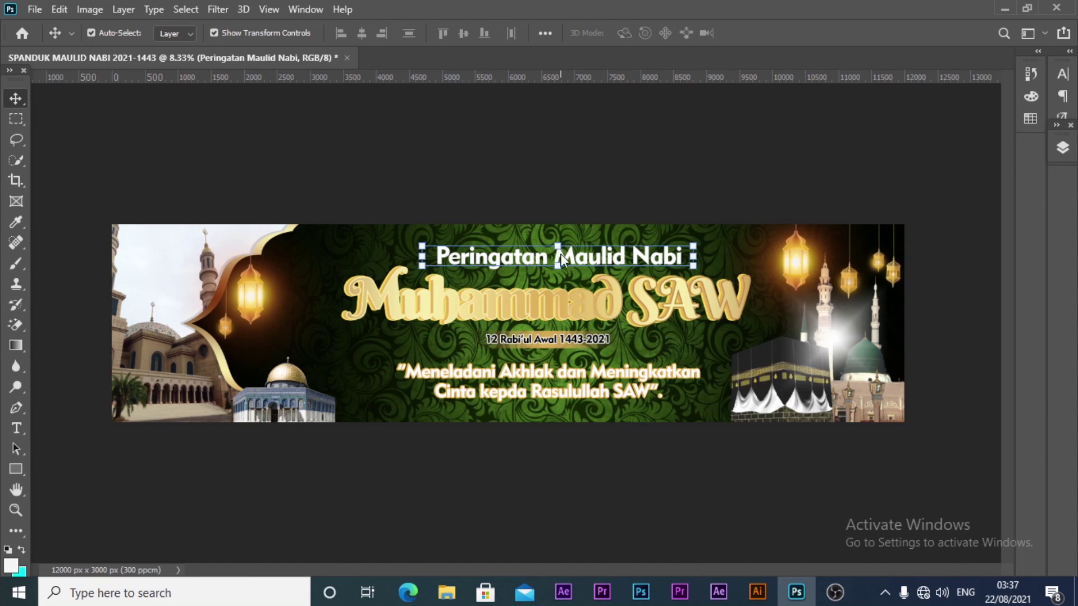
click(652, 172)
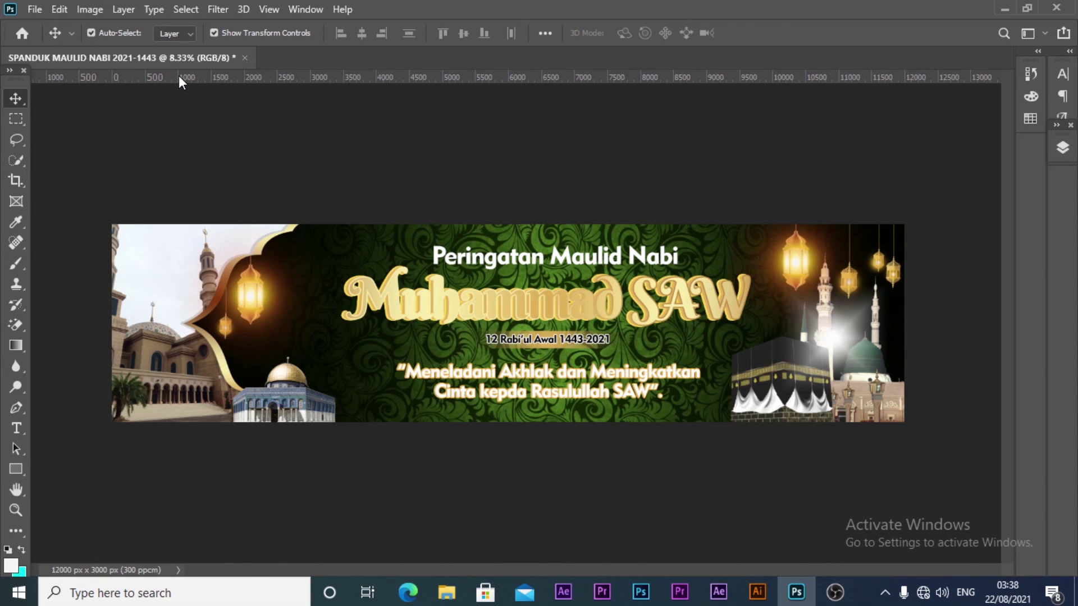
Save the banner as JPEG 'SPANDUK MAULID NABI 2021-1443' in 2. Photoshop JGG at quality 12
click(32, 10)
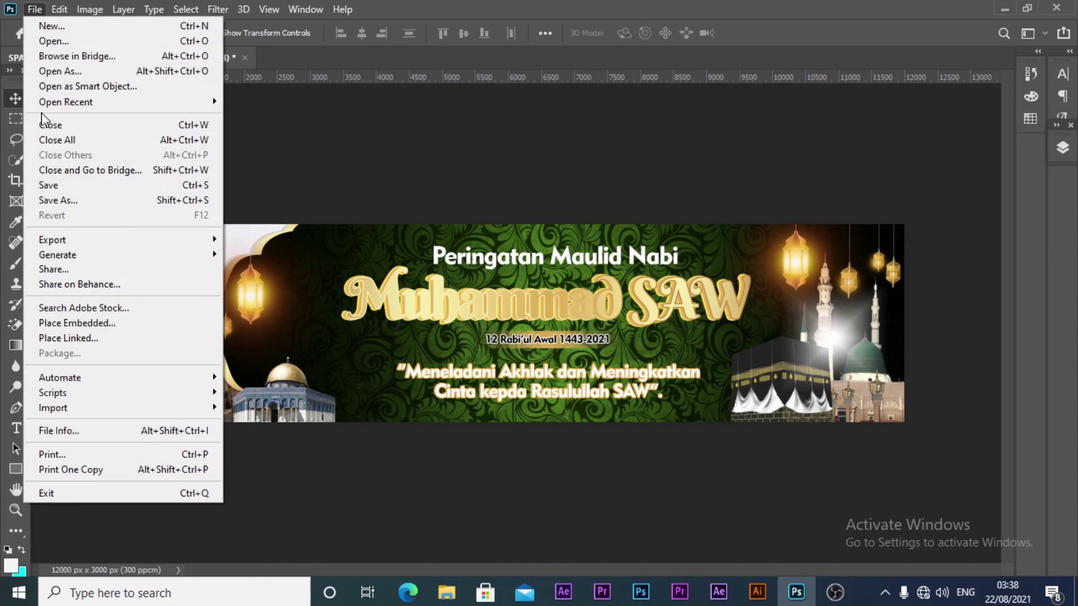
click(76, 198)
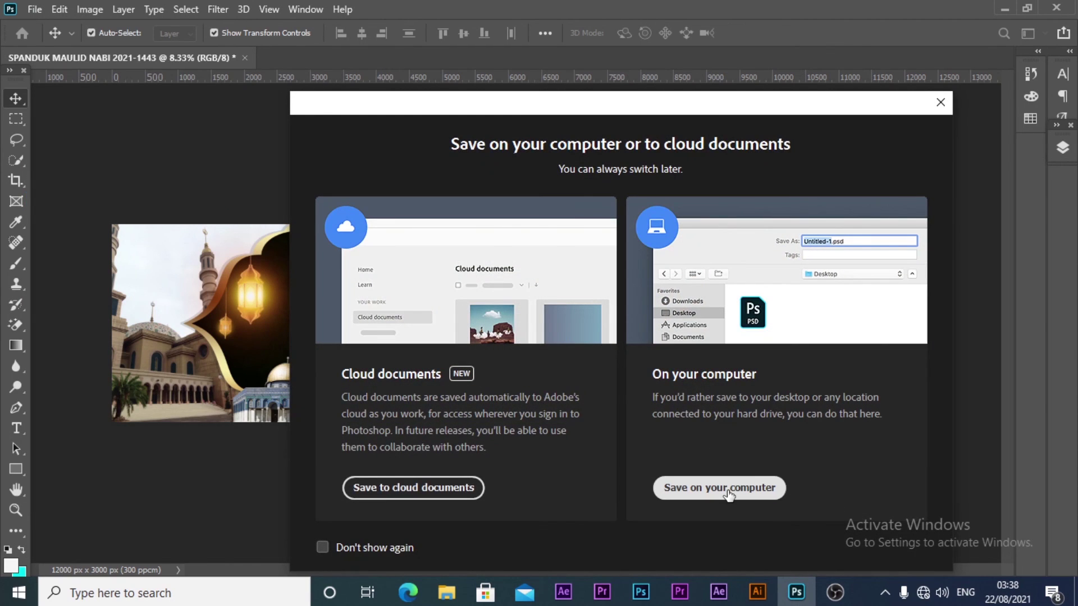
click(728, 489)
click(501, 319)
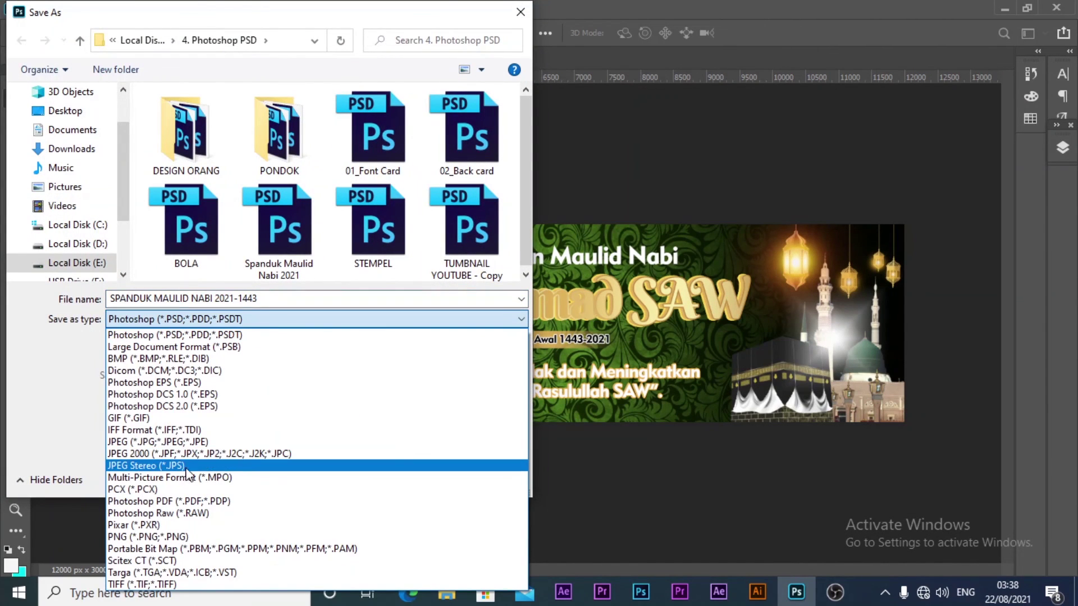
click(142, 442)
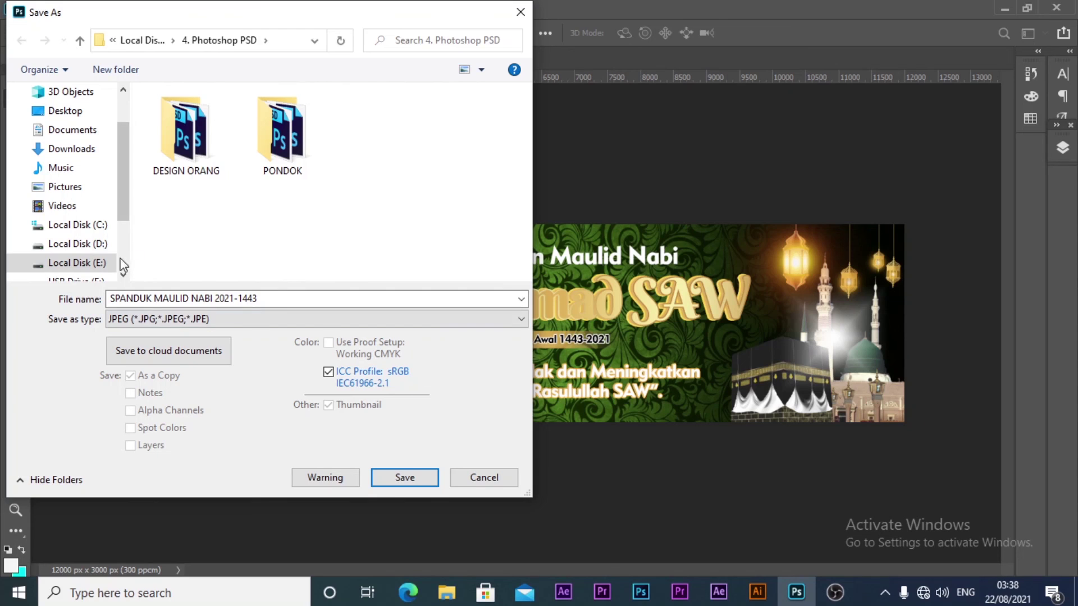
click(93, 264)
double_click(292, 155)
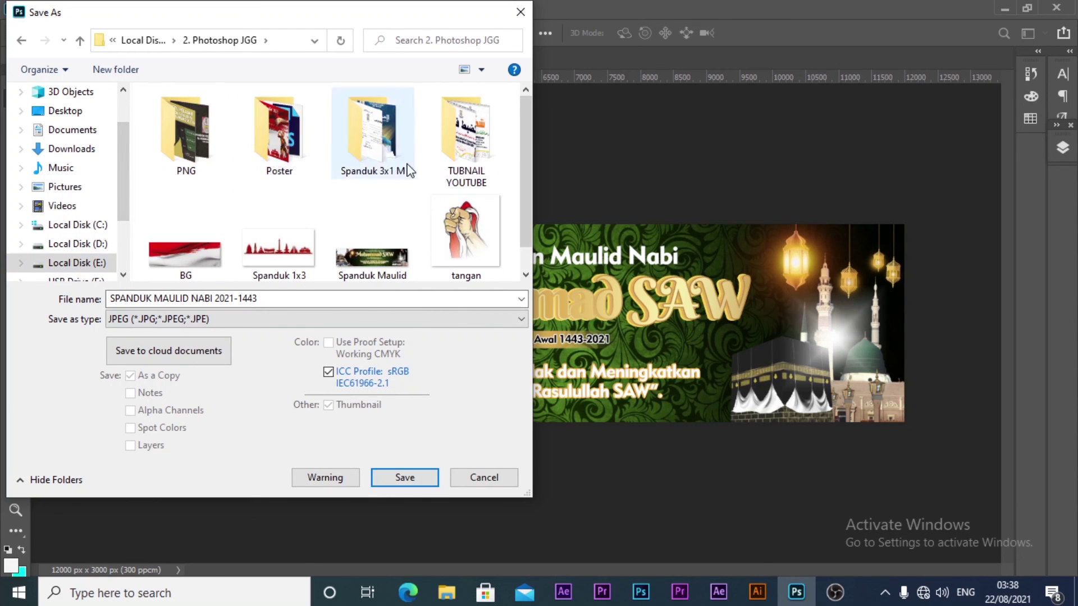
scroll(526, 138, down, 1)
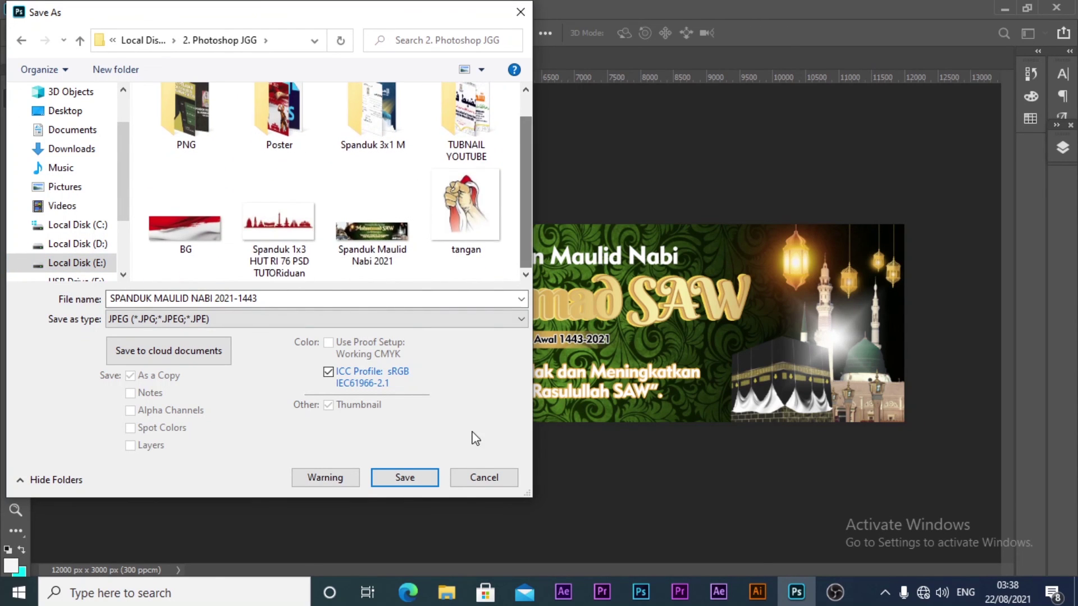
click(405, 477)
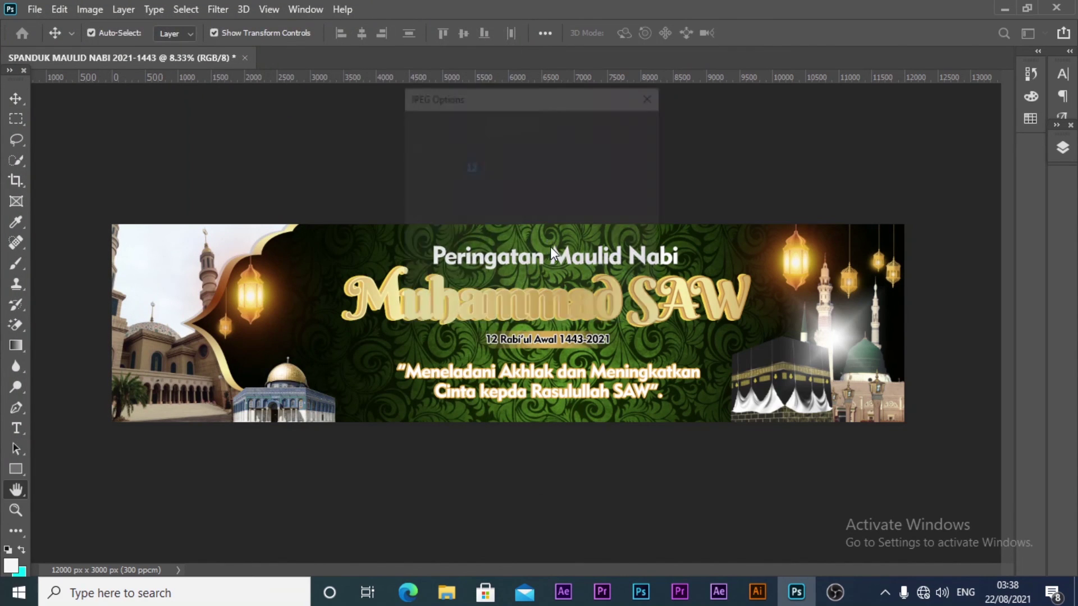
click(631, 127)
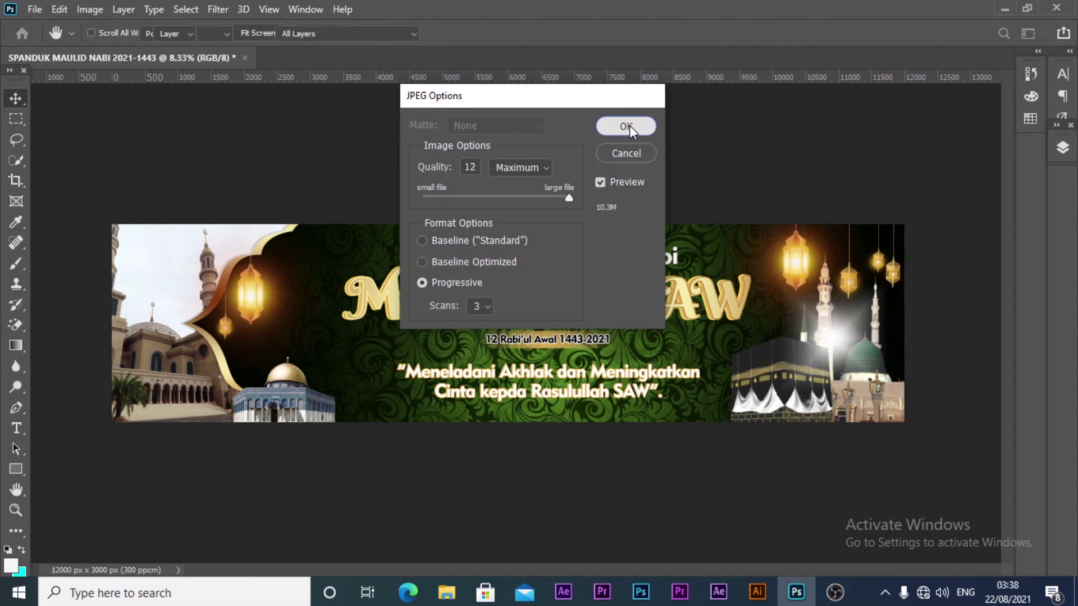